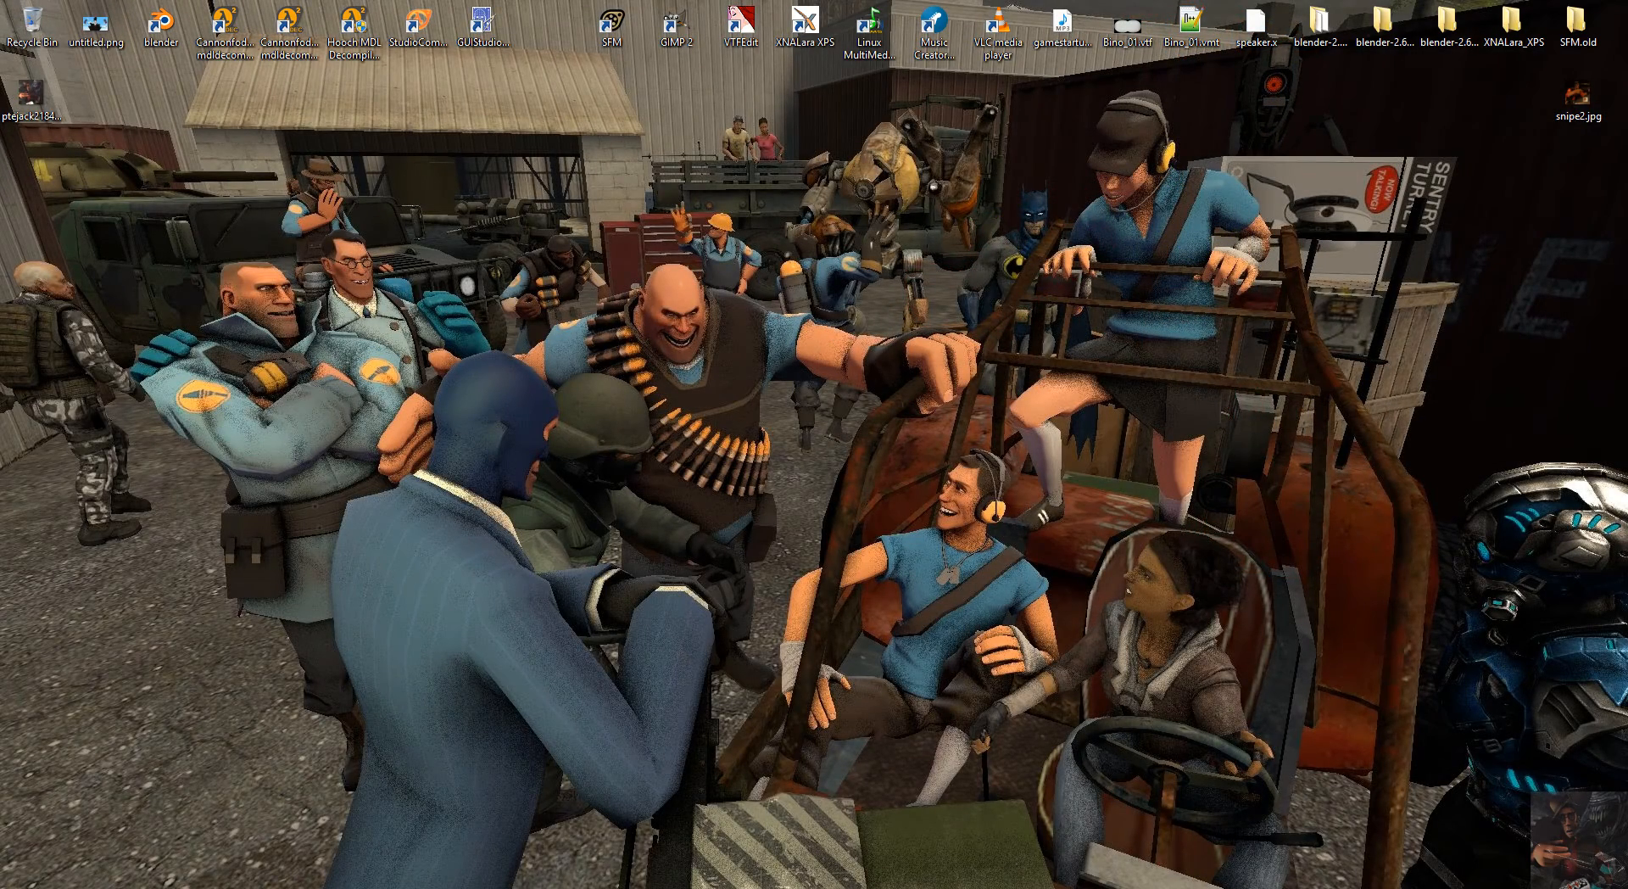
Download the GCFScape v1.8.5 full installer from the Nem's Tools page to the desktop and close the browser.
{"action": "mouse_move", "coordinate": [110, 888]}
{"action": "left_click", "coordinate": [110, 819]}
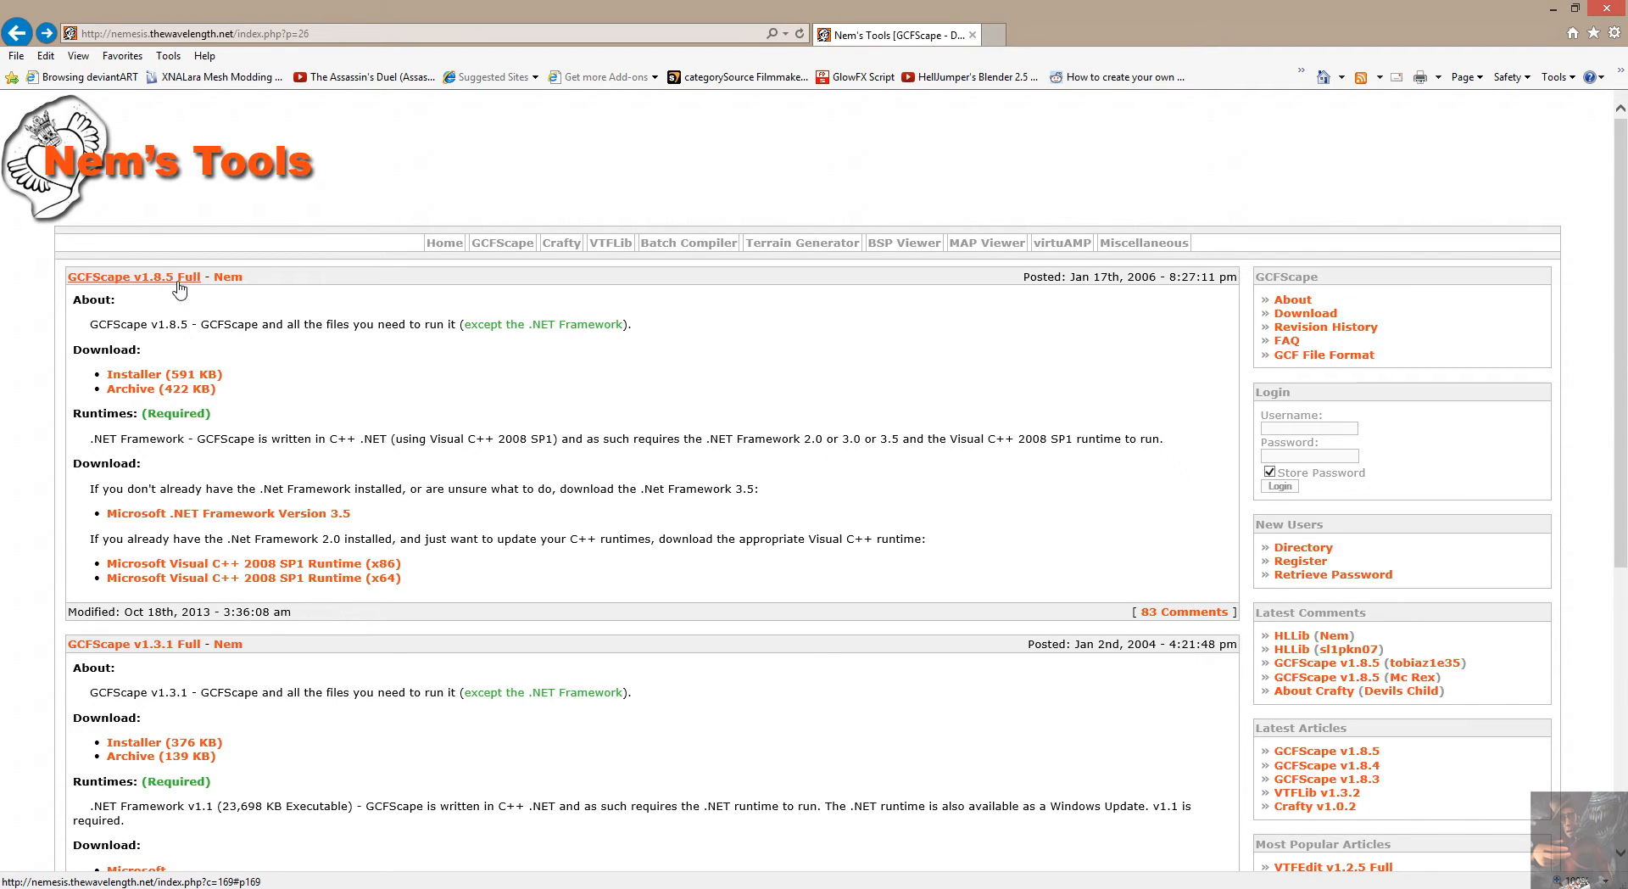
{"action": "left_click", "coordinate": [150, 377]}
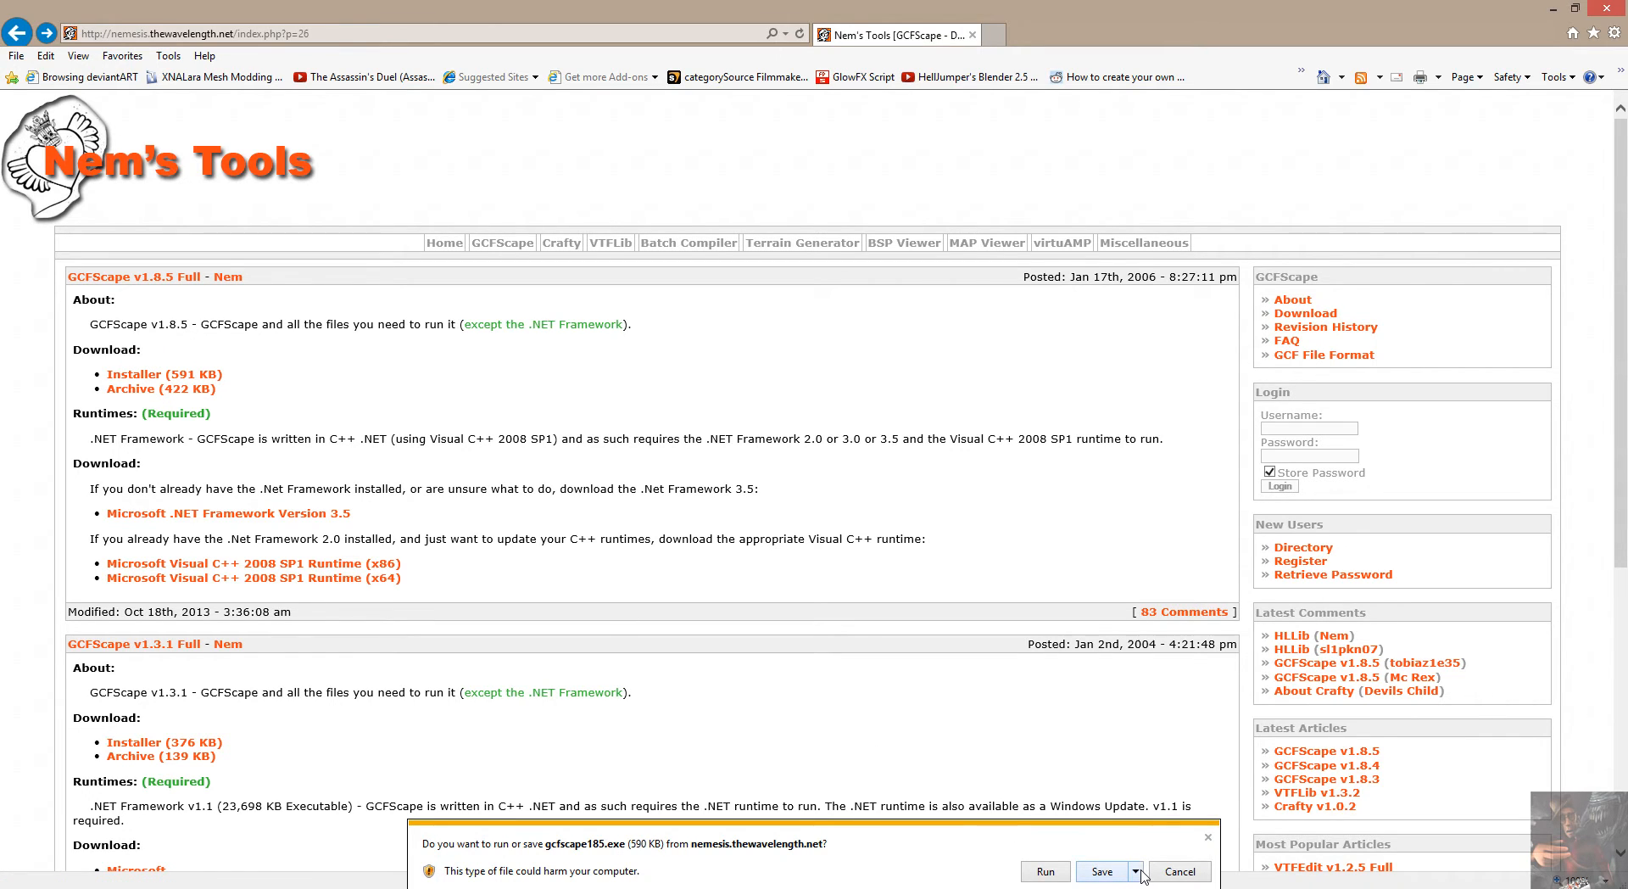
{"action": "left_click", "coordinate": [1136, 871]}
{"action": "left_click", "coordinate": [1210, 854]}
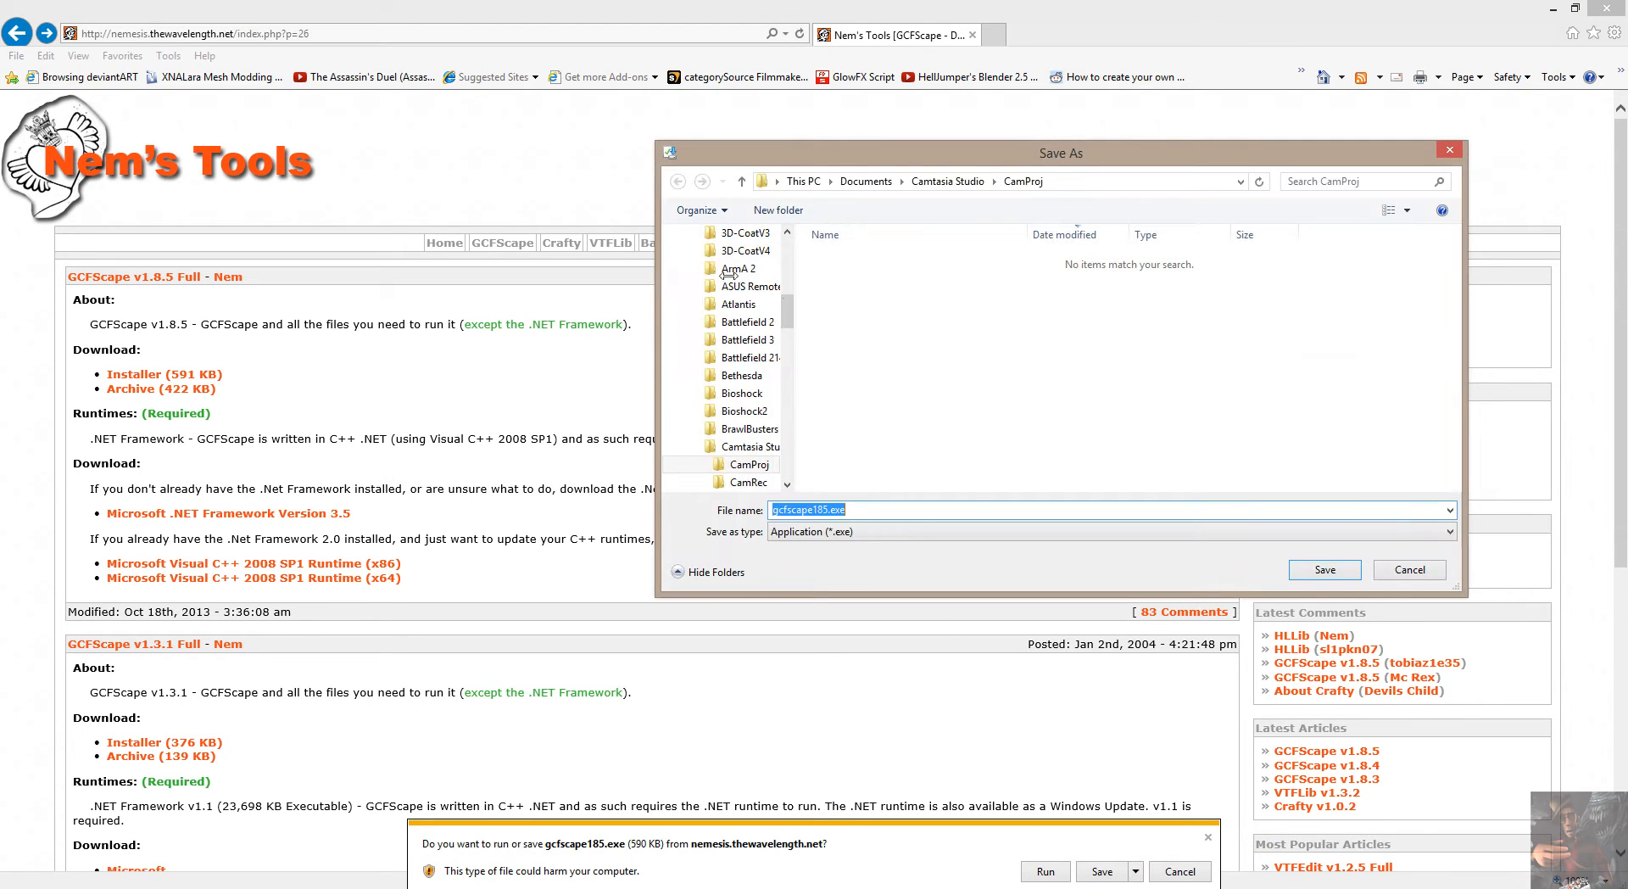
{"action": "left_click_drag", "start_coordinate": [784, 304], "coordinate": [789, 243]}
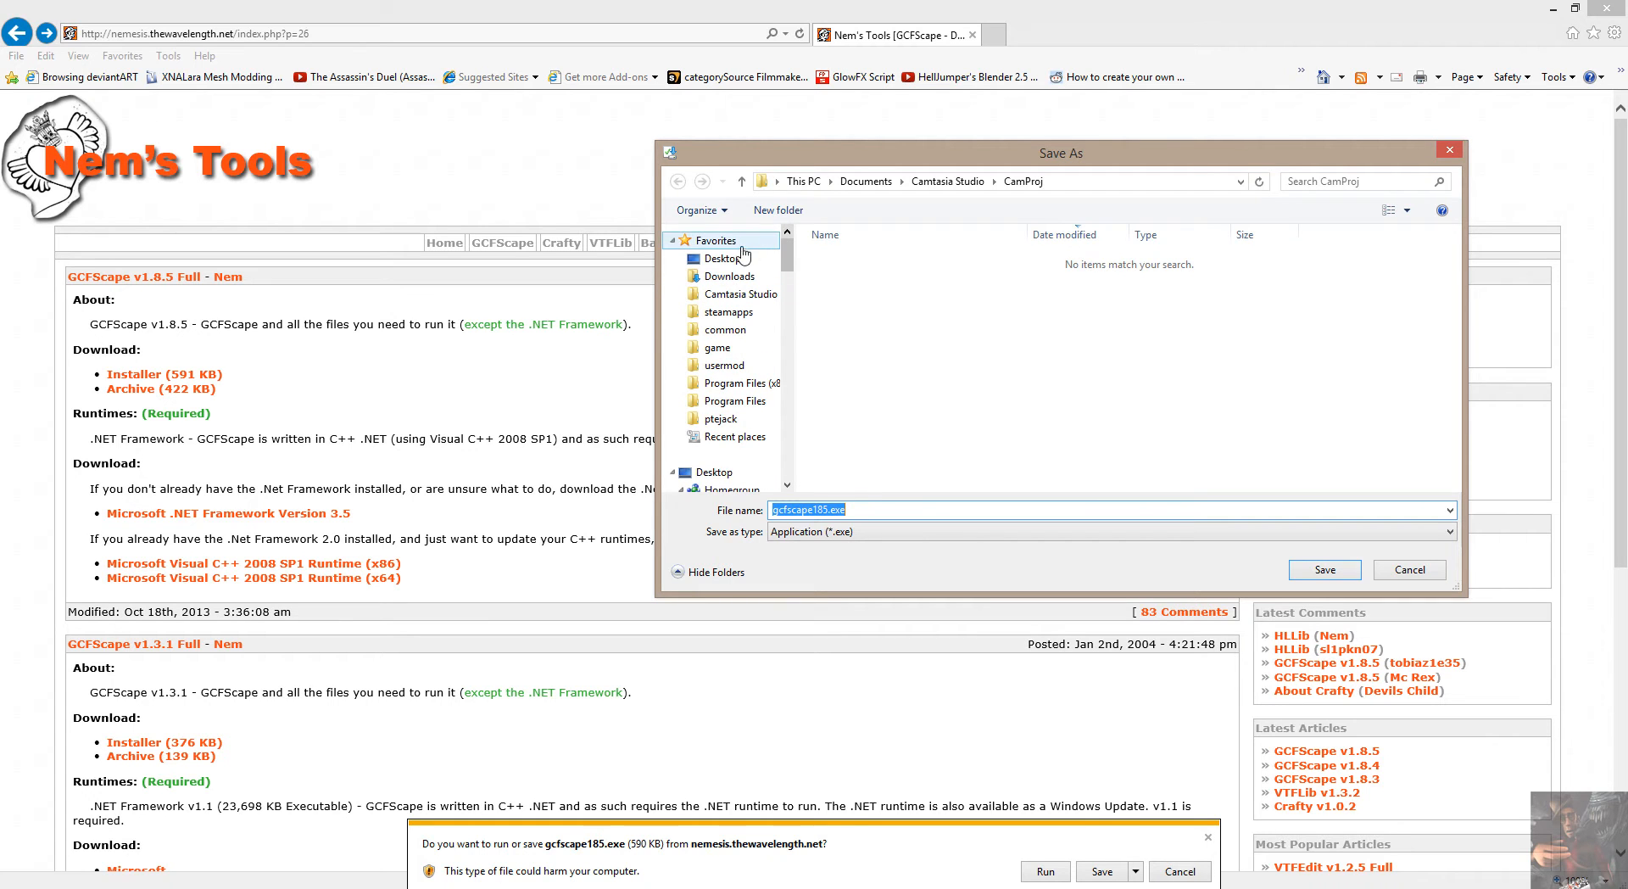
{"action": "left_click", "coordinate": [714, 471]}
{"action": "left_click", "coordinate": [1323, 570]}
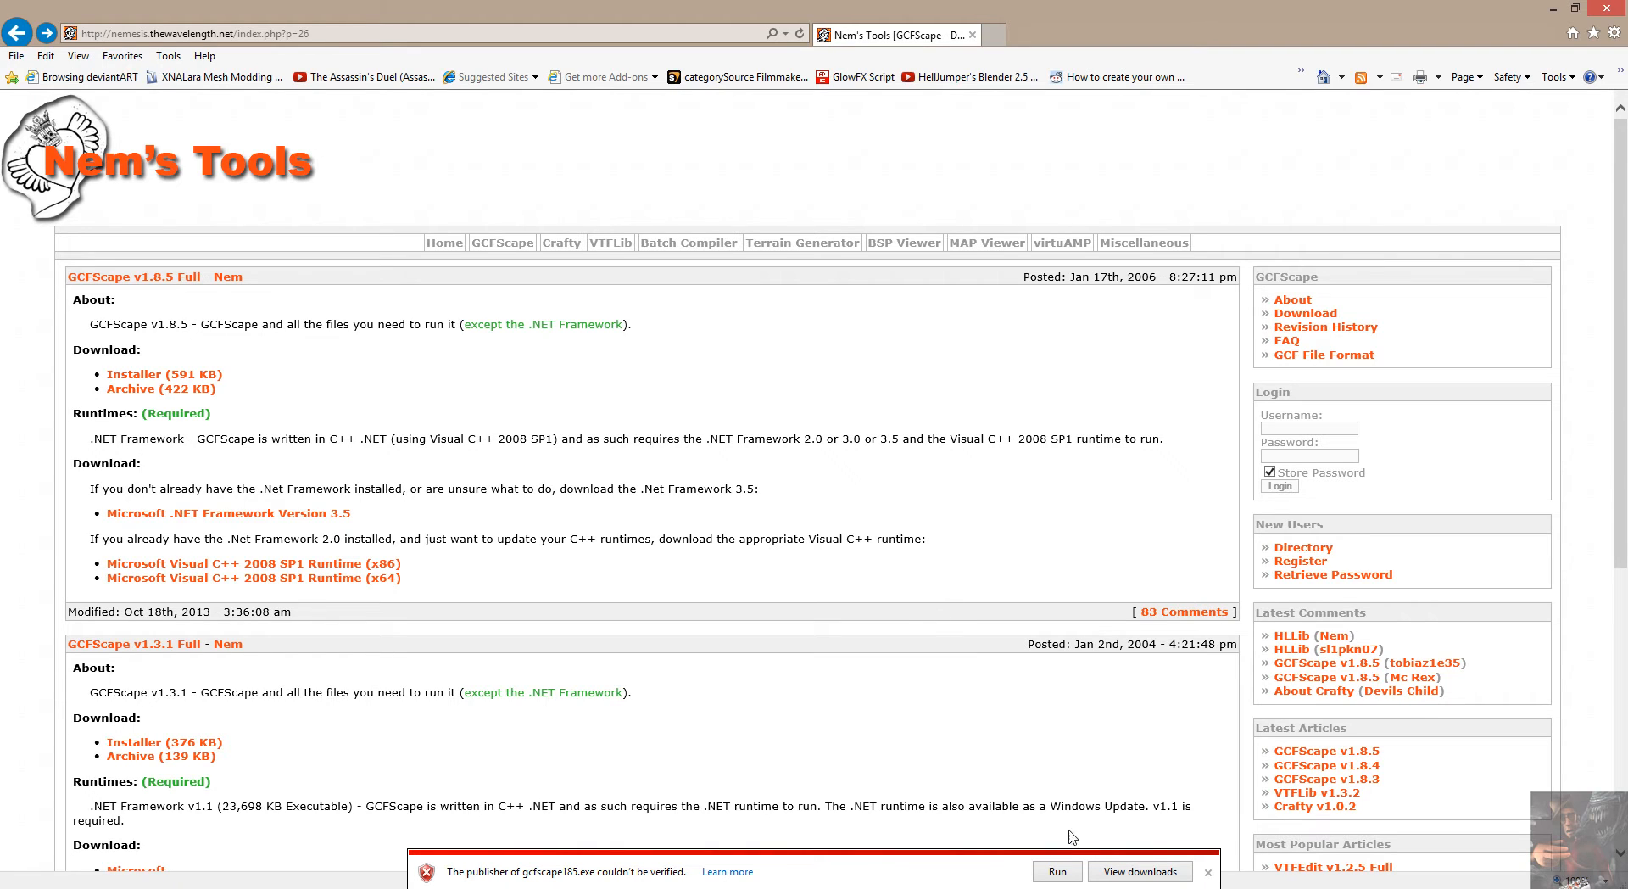
{"action": "left_click", "coordinate": [1207, 871]}
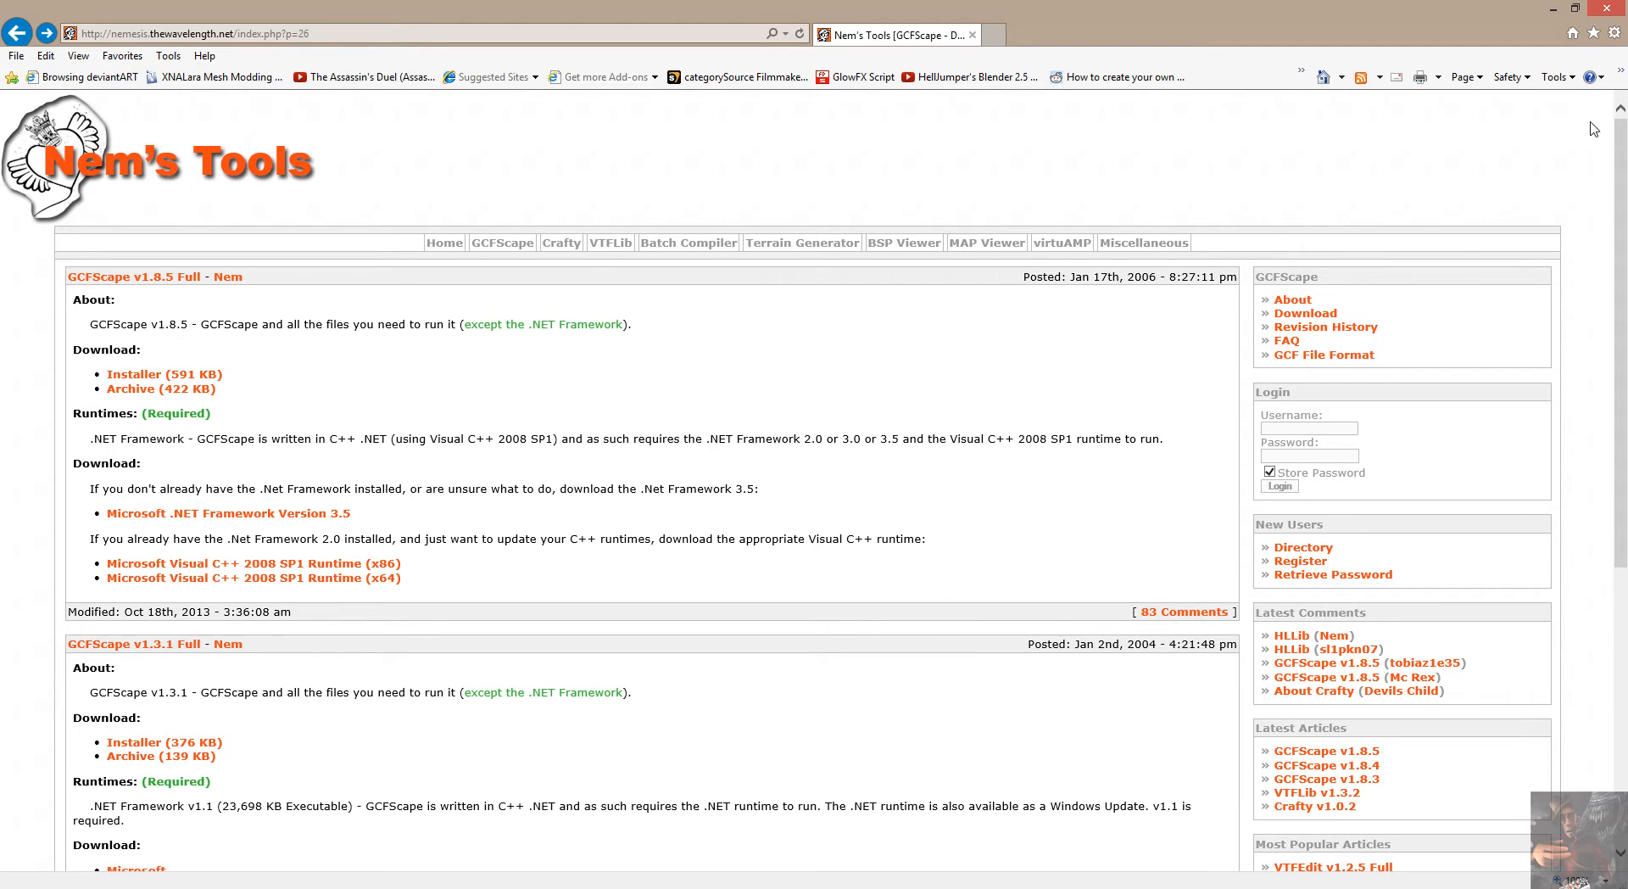
{"action": "left_click", "coordinate": [1607, 10]}
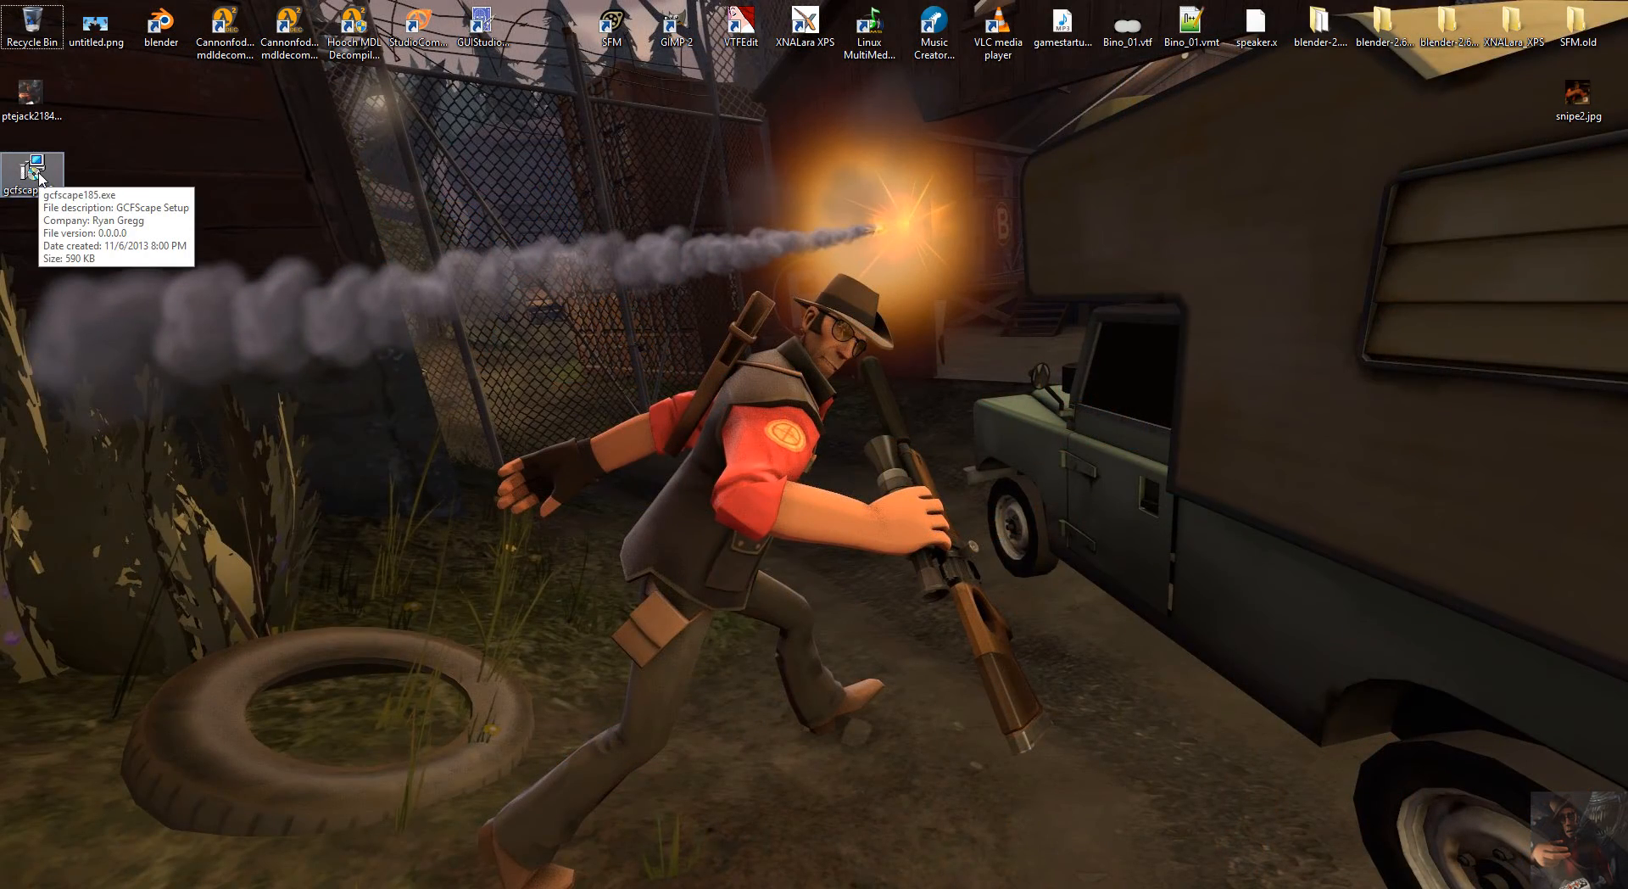
Run the downloaded gcfscape185.exe installer, accepting the license agreement and keeping the default install and Start Menu folders.
{"action": "double_click", "coordinate": [34, 172]}
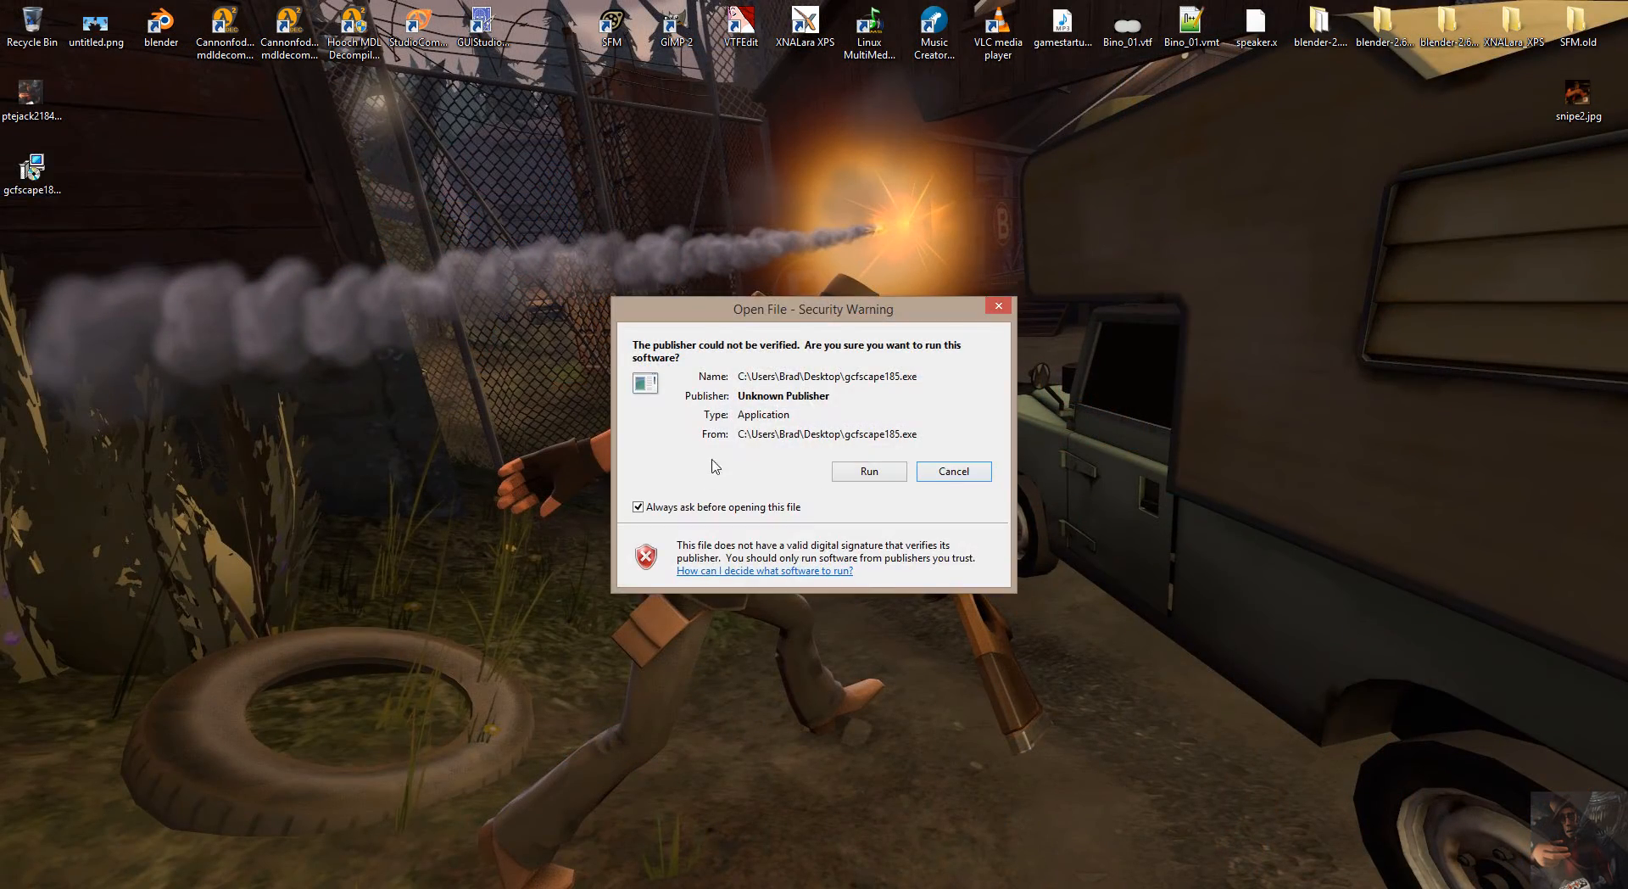
{"action": "left_click", "coordinate": [865, 471]}
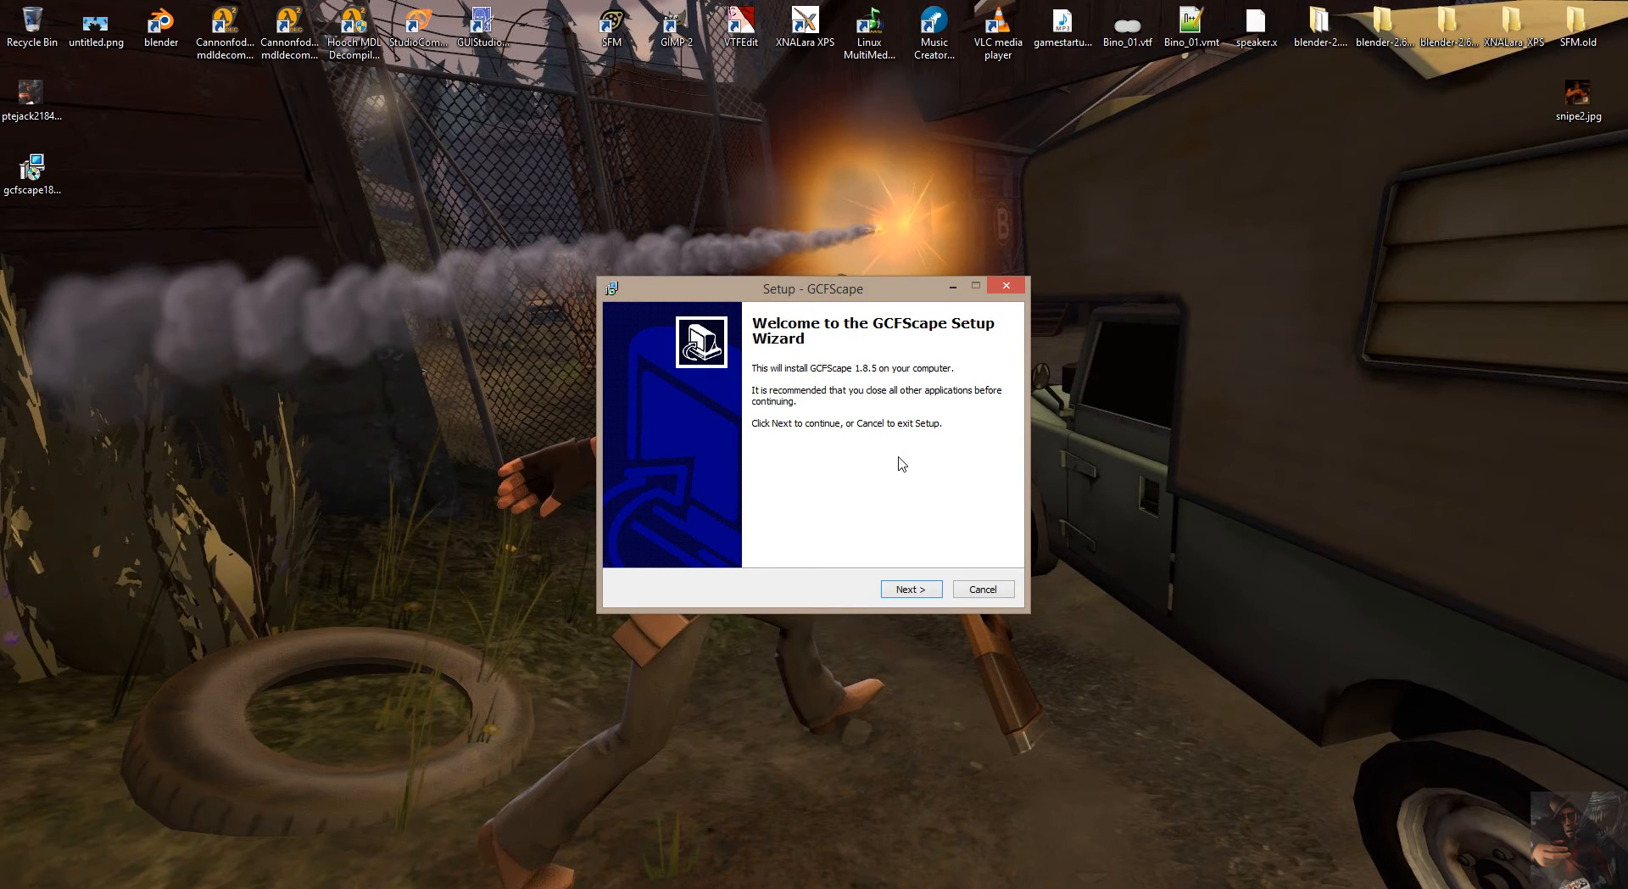
{"action": "left_click", "coordinate": [911, 590]}
{"action": "left_click", "coordinate": [909, 587]}
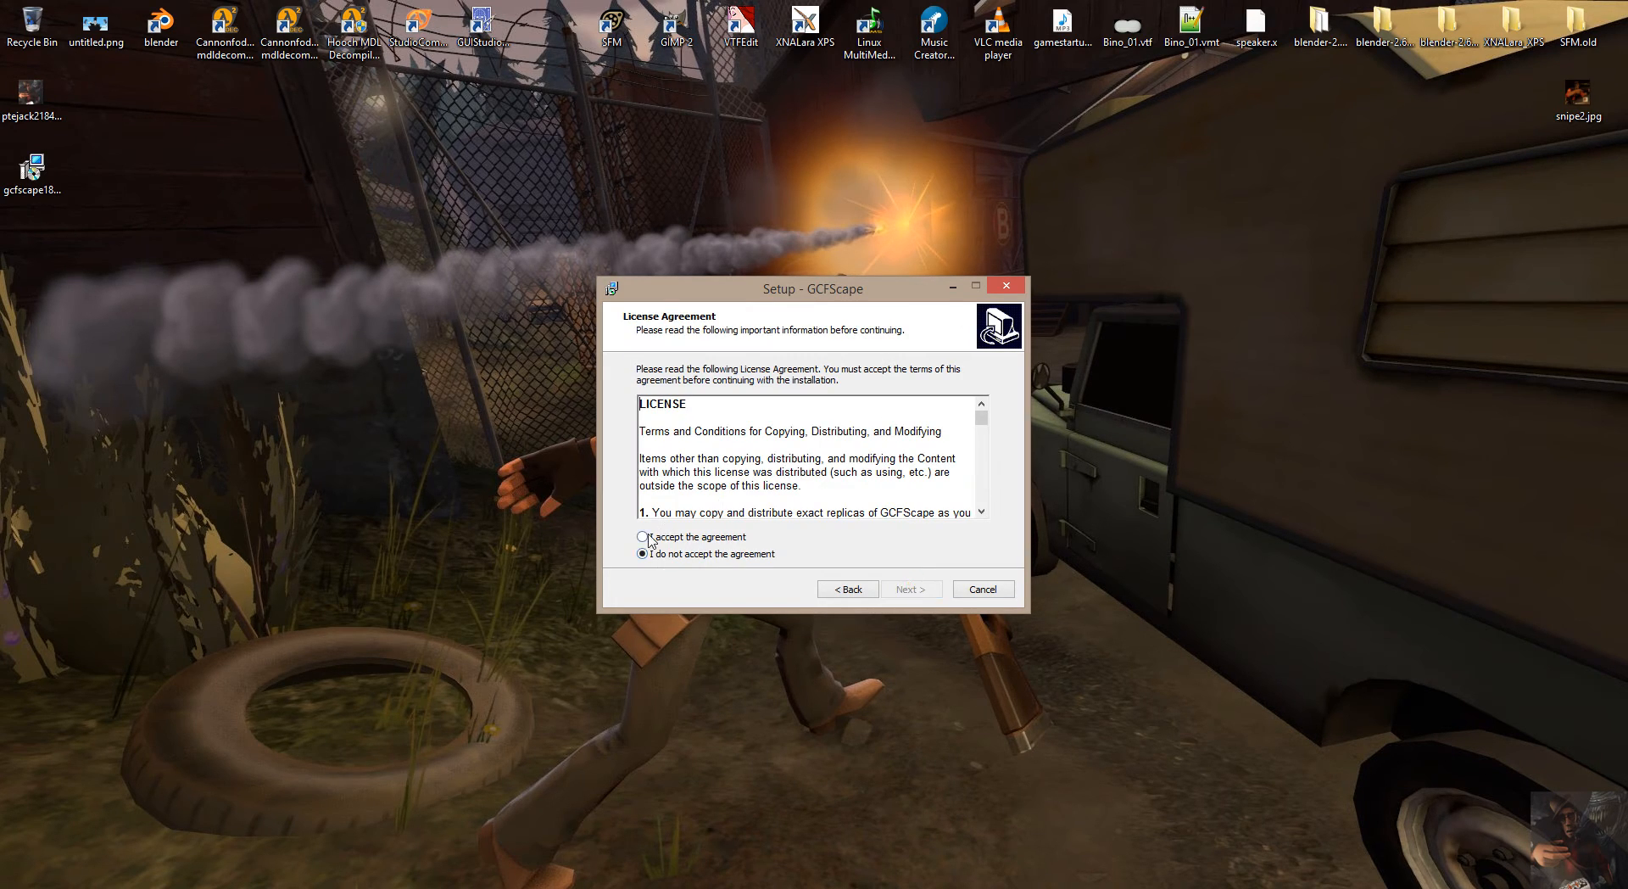
{"action": "left_click", "coordinate": [643, 537]}
{"action": "mouse_move", "coordinate": [982, 423]}
{"action": "left_mouse_down"}
{"action": "mouse_move", "coordinate": [989, 507]}
{"action": "mouse_move", "coordinate": [984, 409]}
{"action": "left_mouse_up"}
{"action": "left_click", "coordinate": [910, 589]}
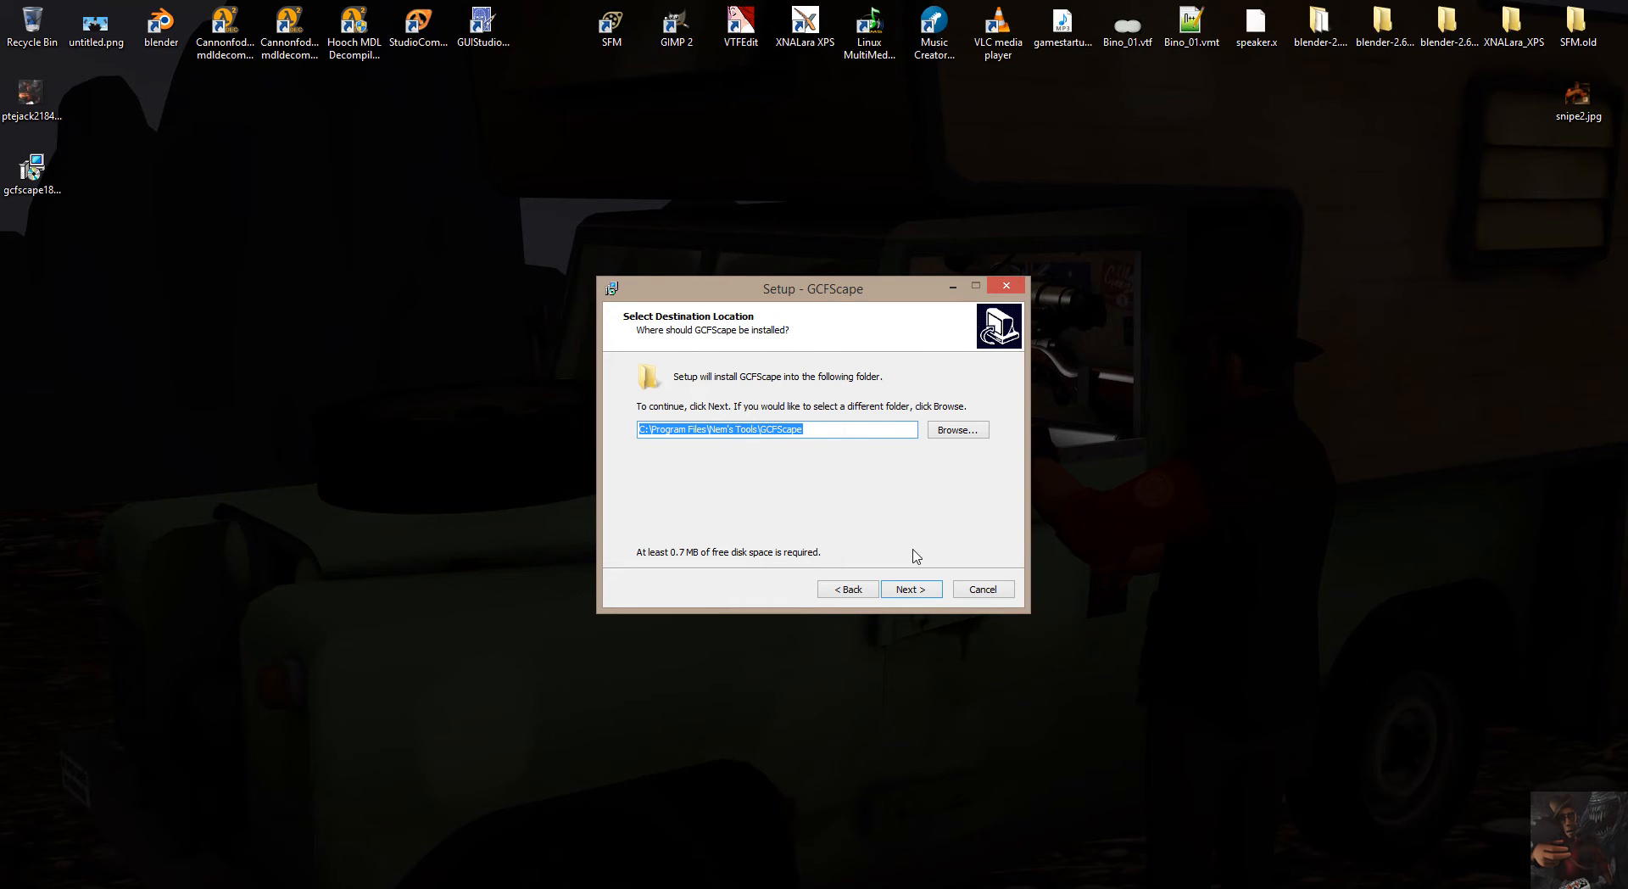
{"action": "left_click", "coordinate": [924, 591]}
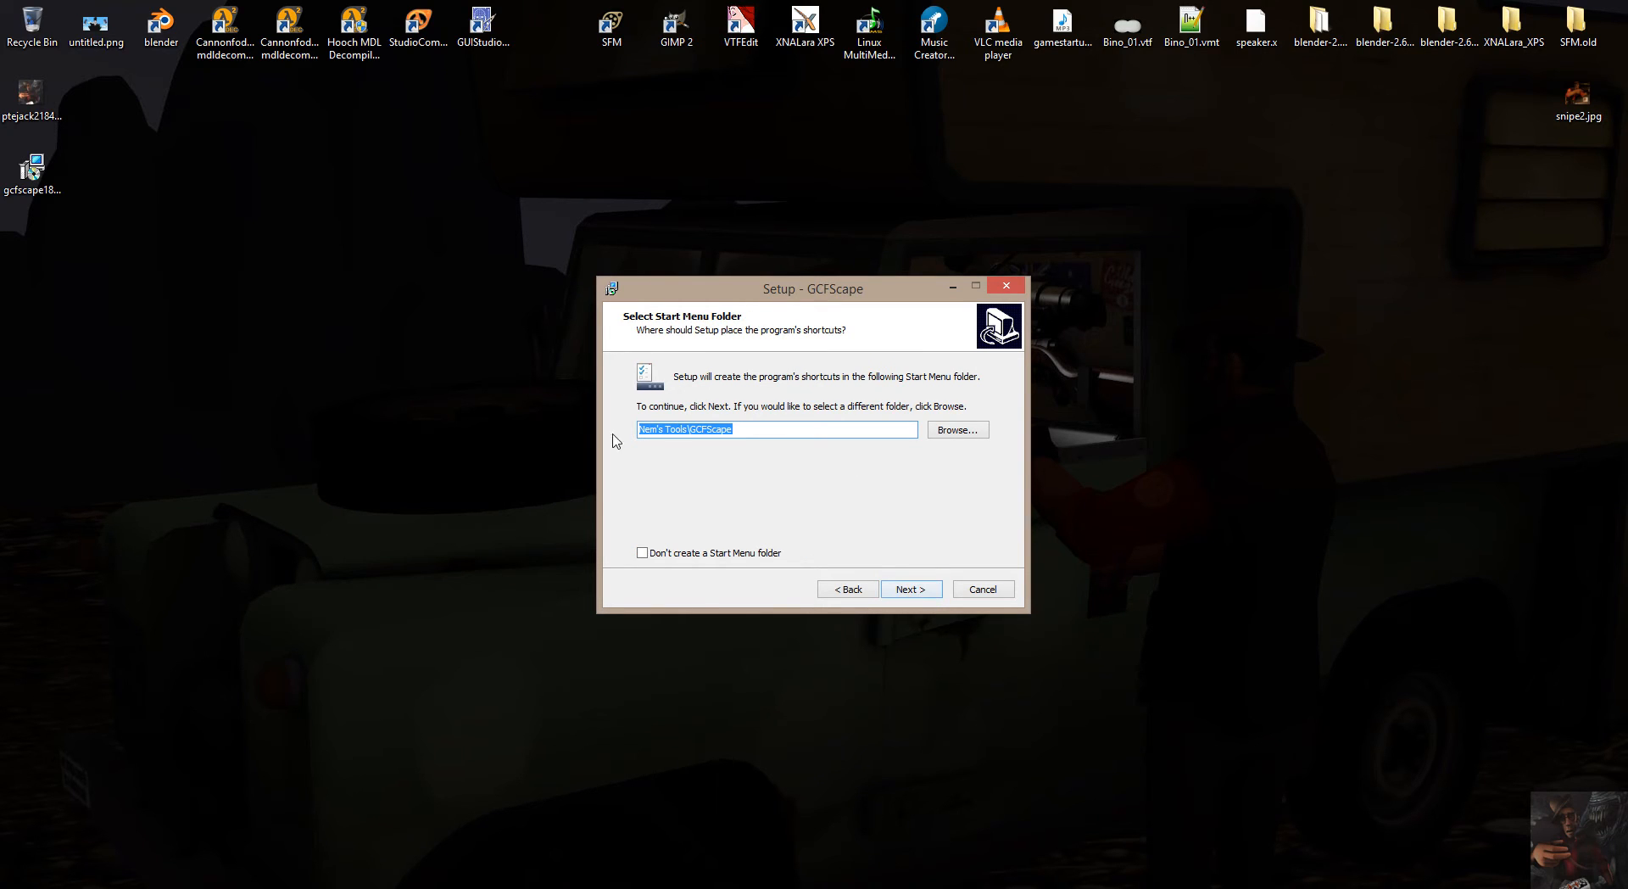
{"action": "left_click", "coordinate": [929, 593]}
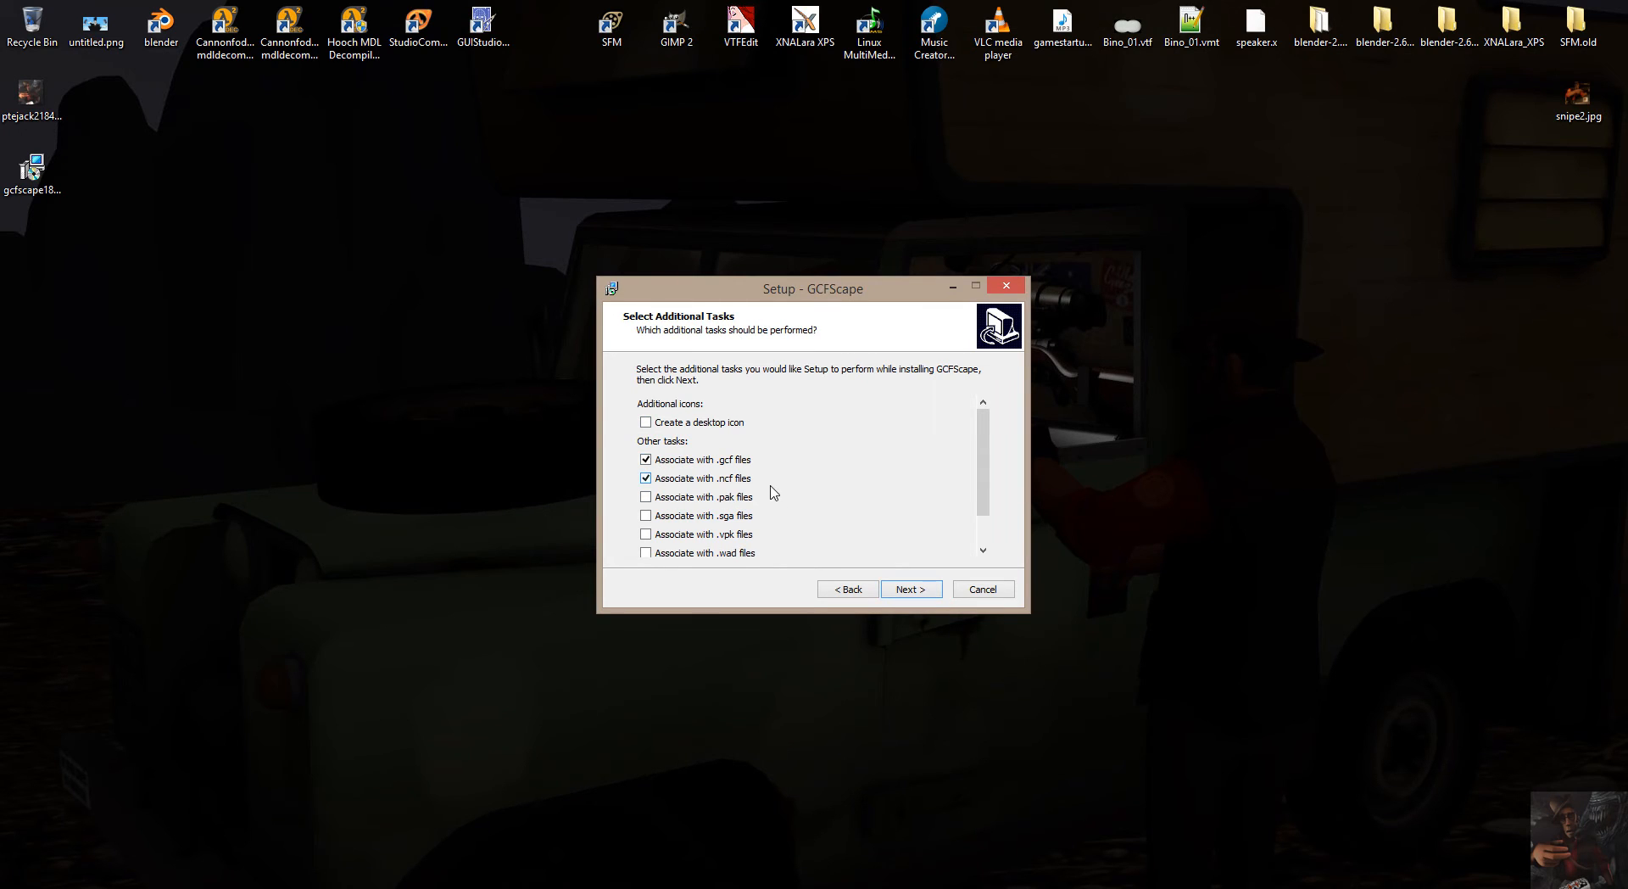
Choose to associate GCFScape with .pak, .sga, .vpk and .wad files as well, and to create a desktop icon.
{"action": "scroll", "coordinate": [770, 489], "scroll_direction": "down", "scroll_amount": 1}
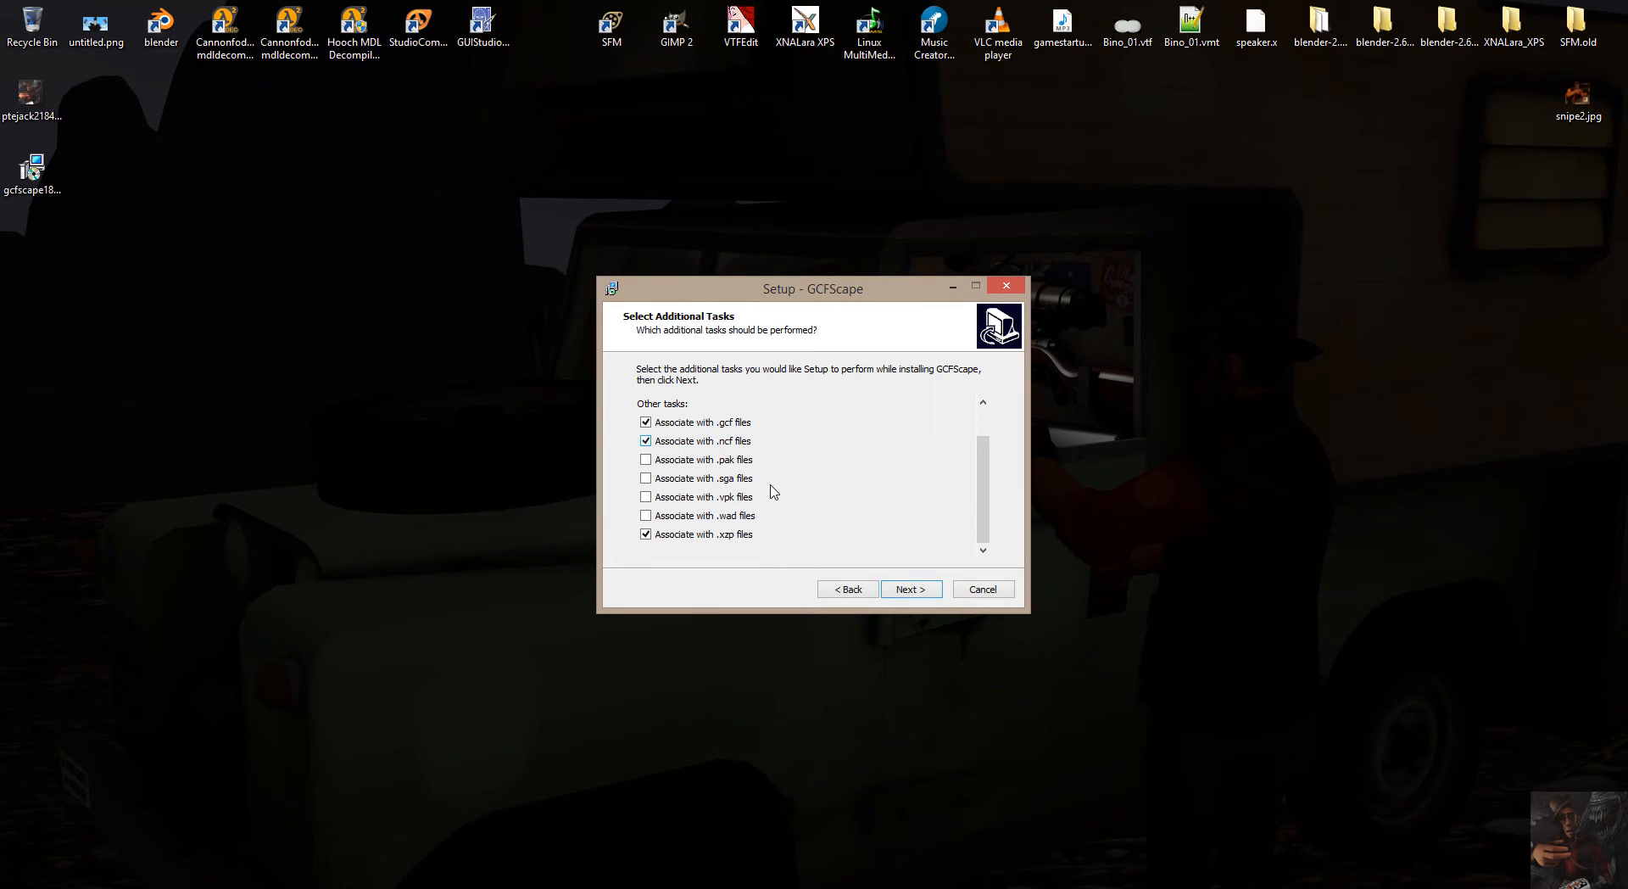
{"action": "left_click", "coordinate": [645, 459]}
{"action": "left_click", "coordinate": [646, 478]}
{"action": "left_click", "coordinate": [646, 497]}
{"action": "left_click", "coordinate": [645, 515]}
{"action": "scroll", "coordinate": [765, 532], "scroll_direction": "up", "scroll_amount": 1}
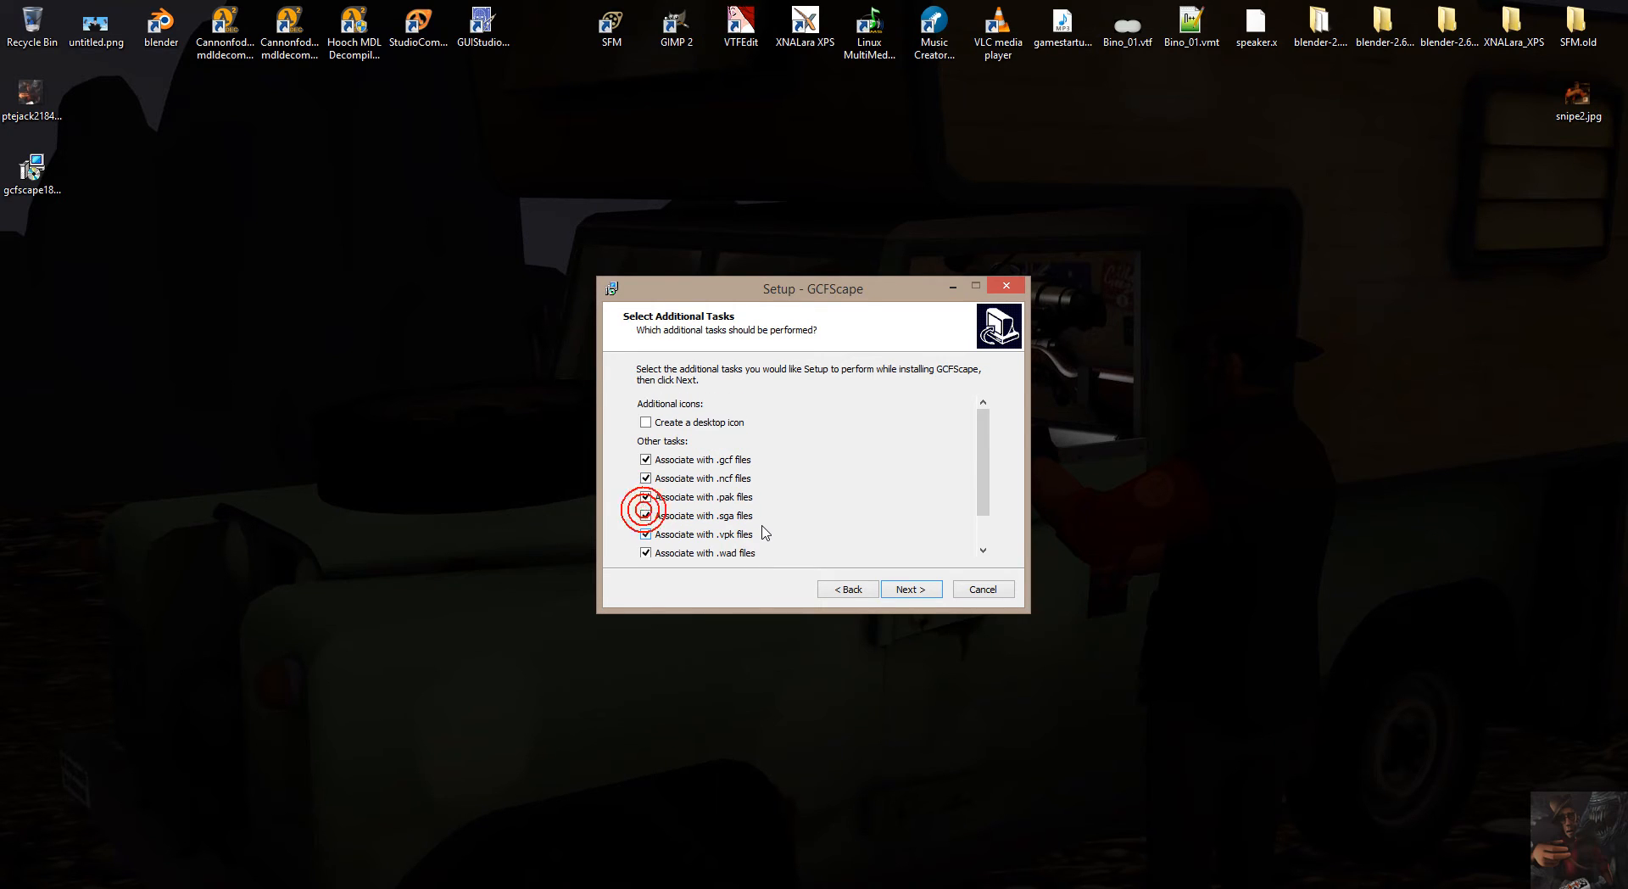
{"action": "left_click", "coordinate": [646, 423]}
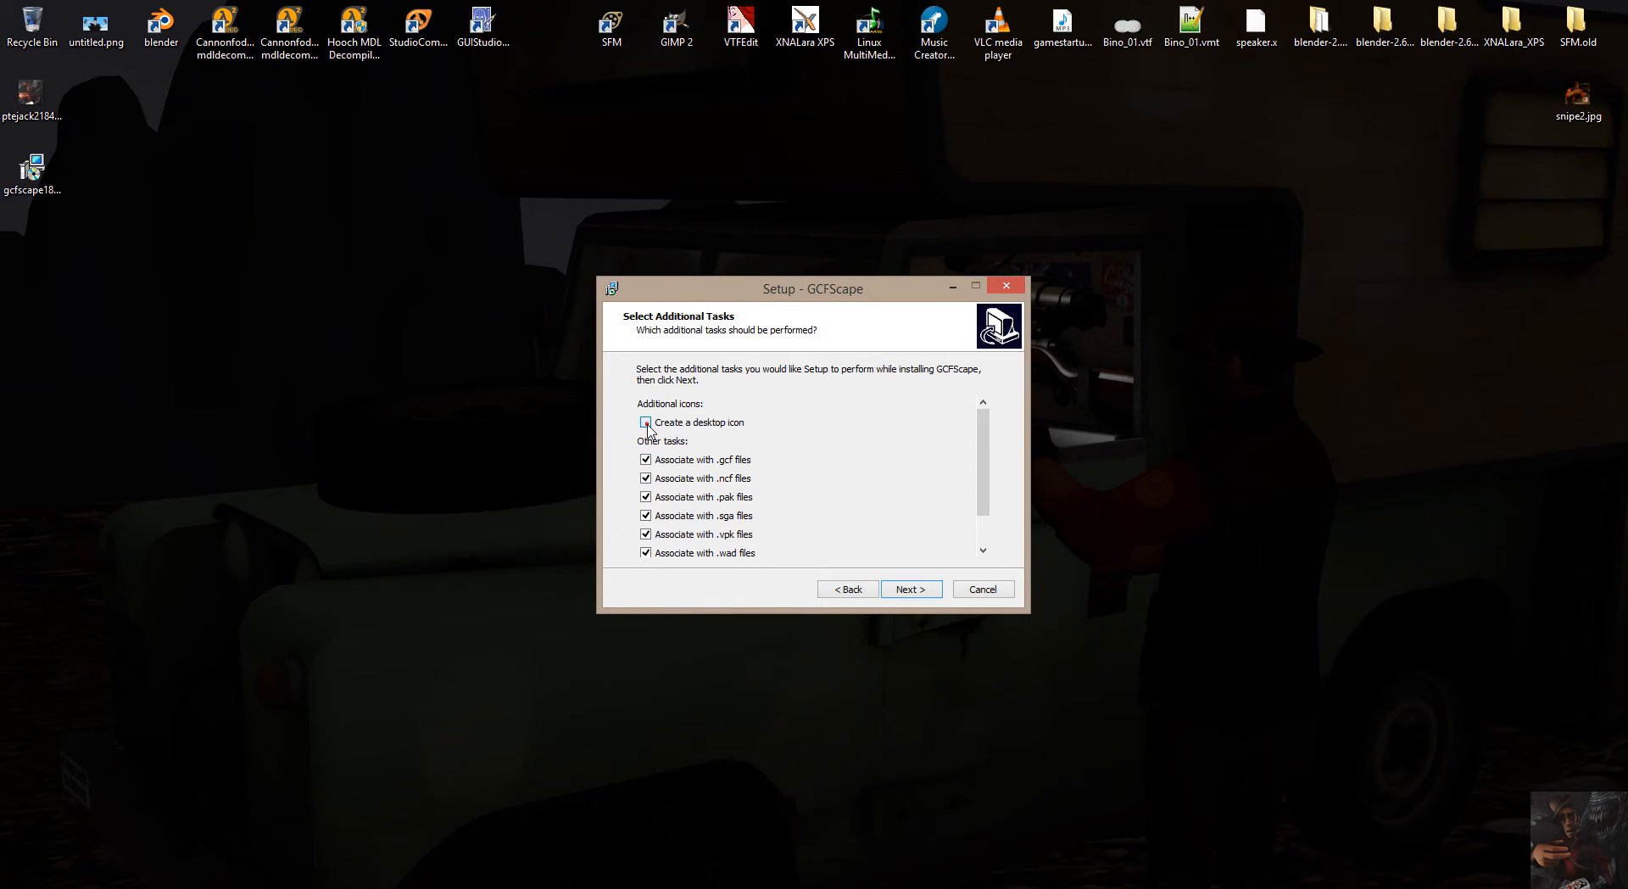
{"action": "scroll", "coordinate": [876, 469], "scroll_direction": "down", "scroll_amount": 1}
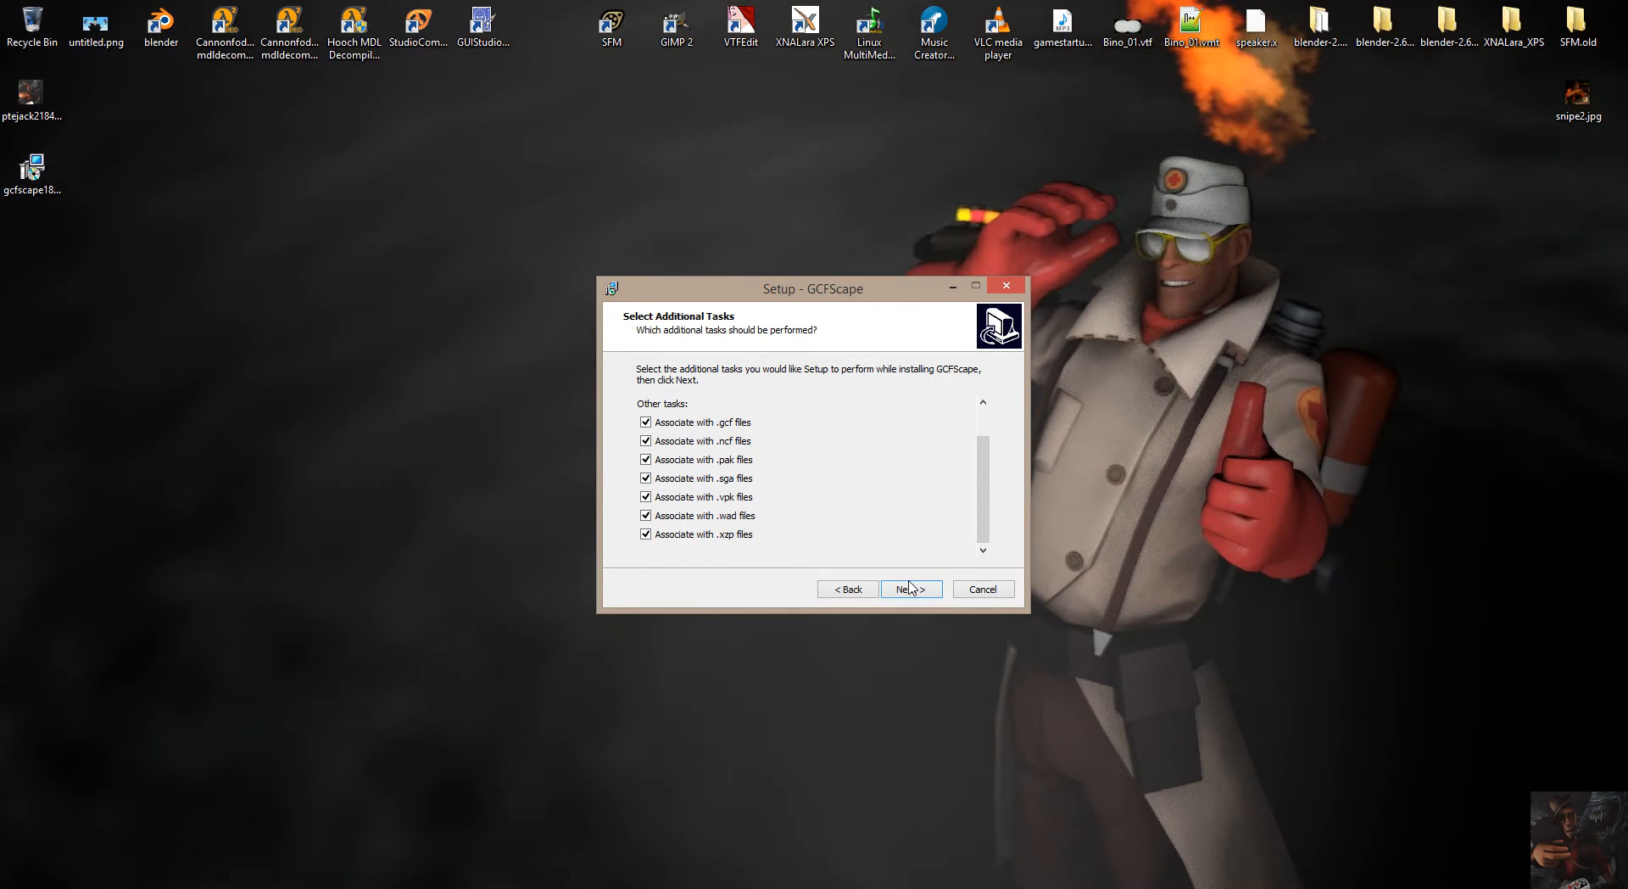
{"action": "left_click", "coordinate": [914, 590]}
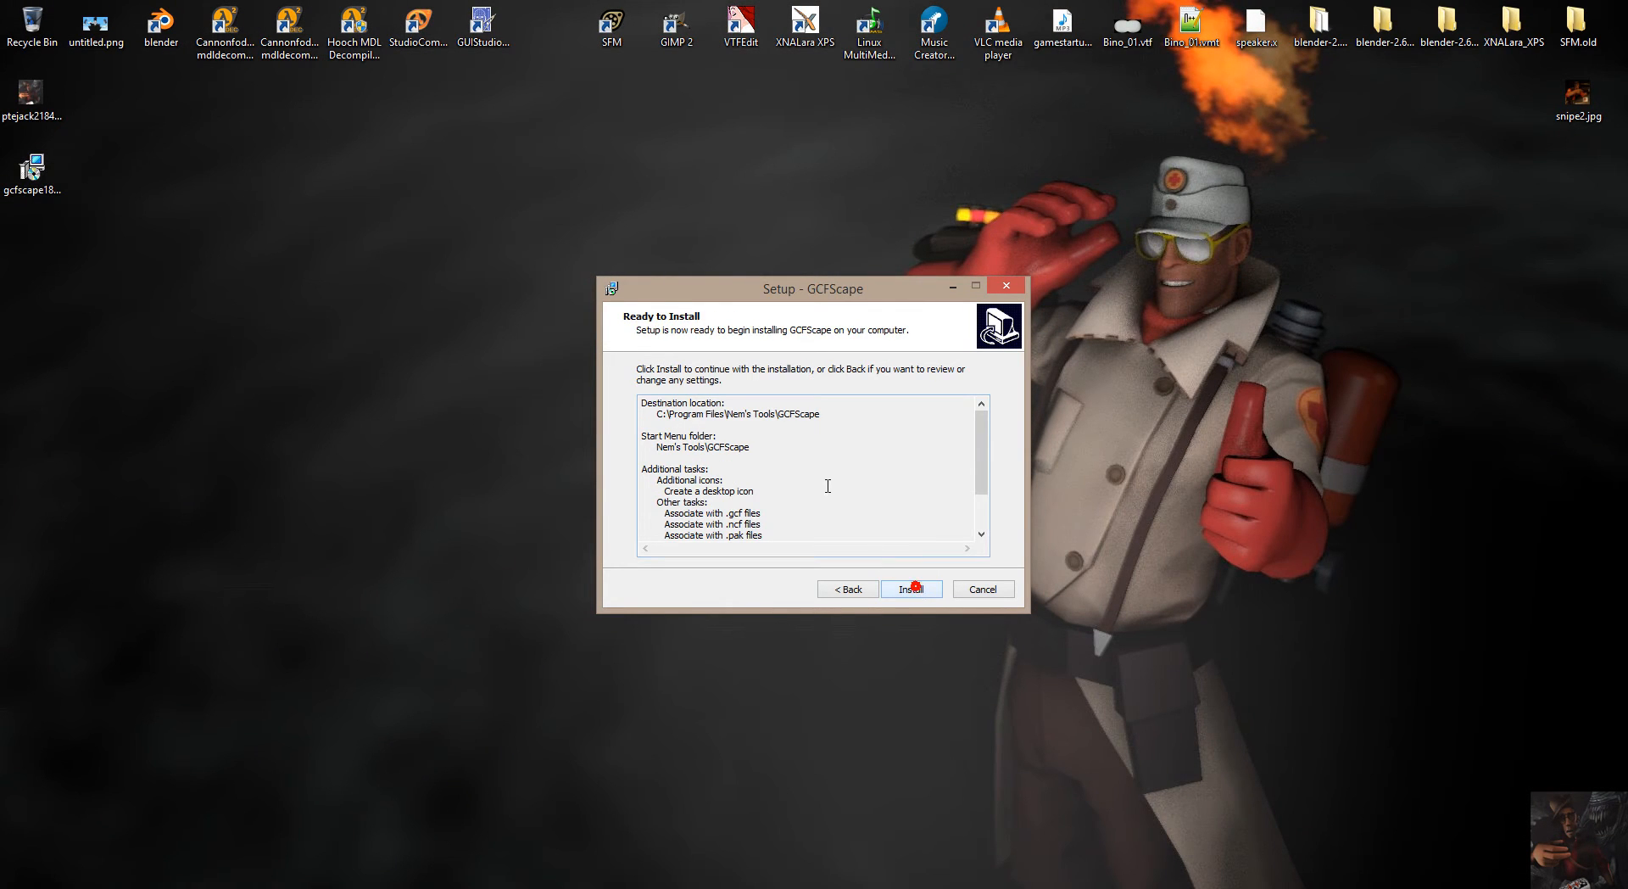
Install GCFScape and finish the setup with the readme option off and Launch GCFScape on.
{"action": "left_click_drag", "start_coordinate": [973, 475], "coordinate": [981, 429]}
{"action": "left_click", "coordinate": [917, 594]}
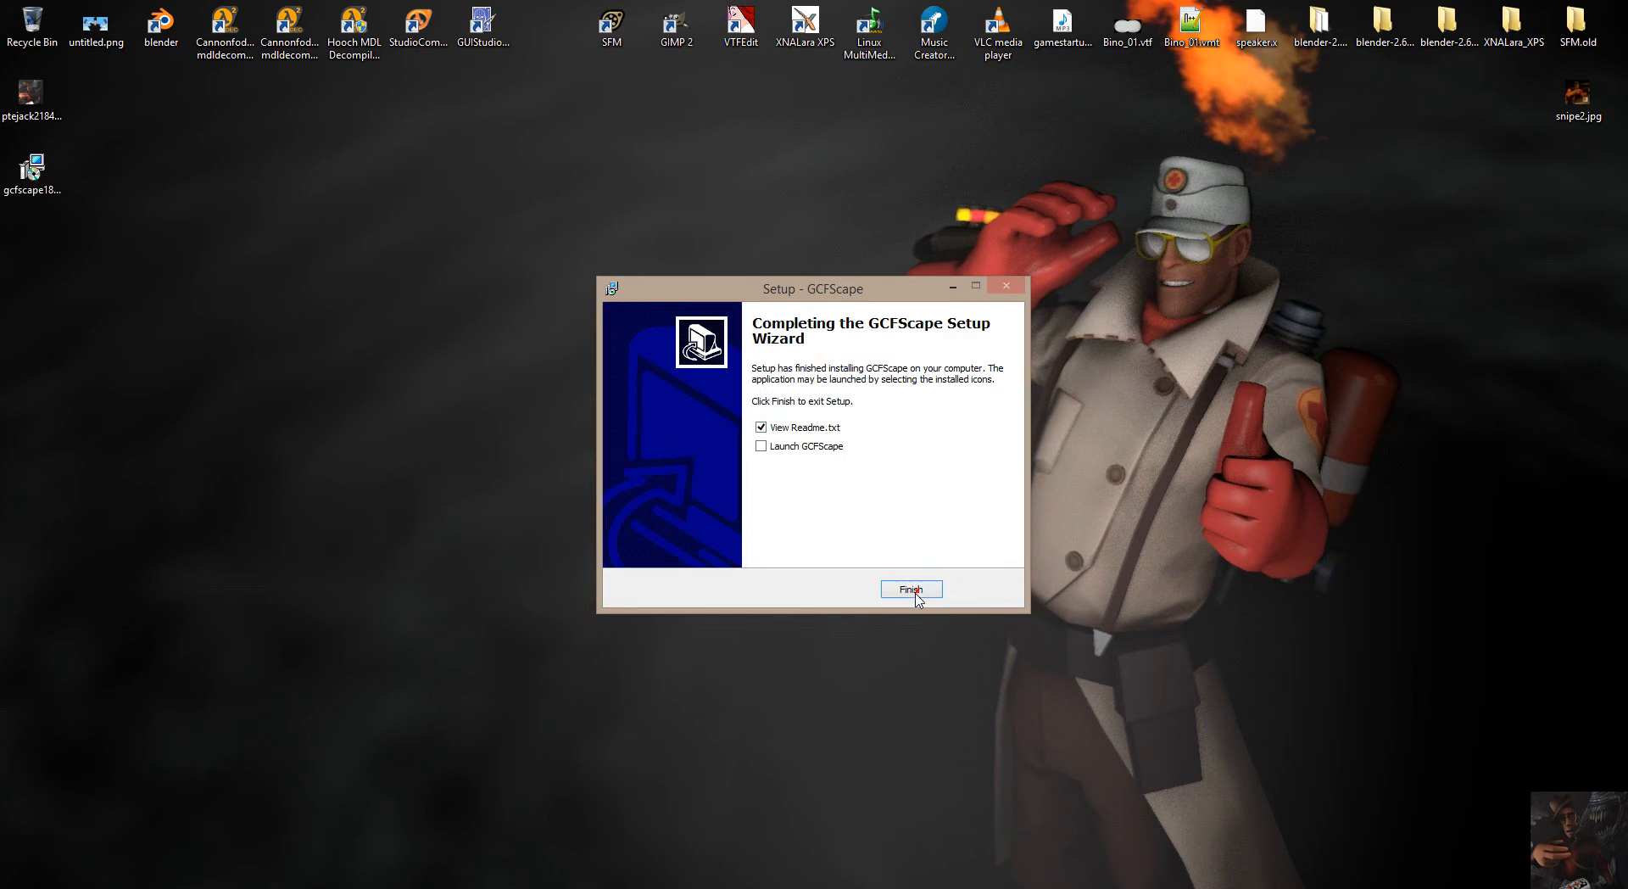
{"action": "left_click", "coordinate": [766, 450]}
{"action": "left_click", "coordinate": [761, 425]}
{"action": "left_click", "coordinate": [762, 446]}
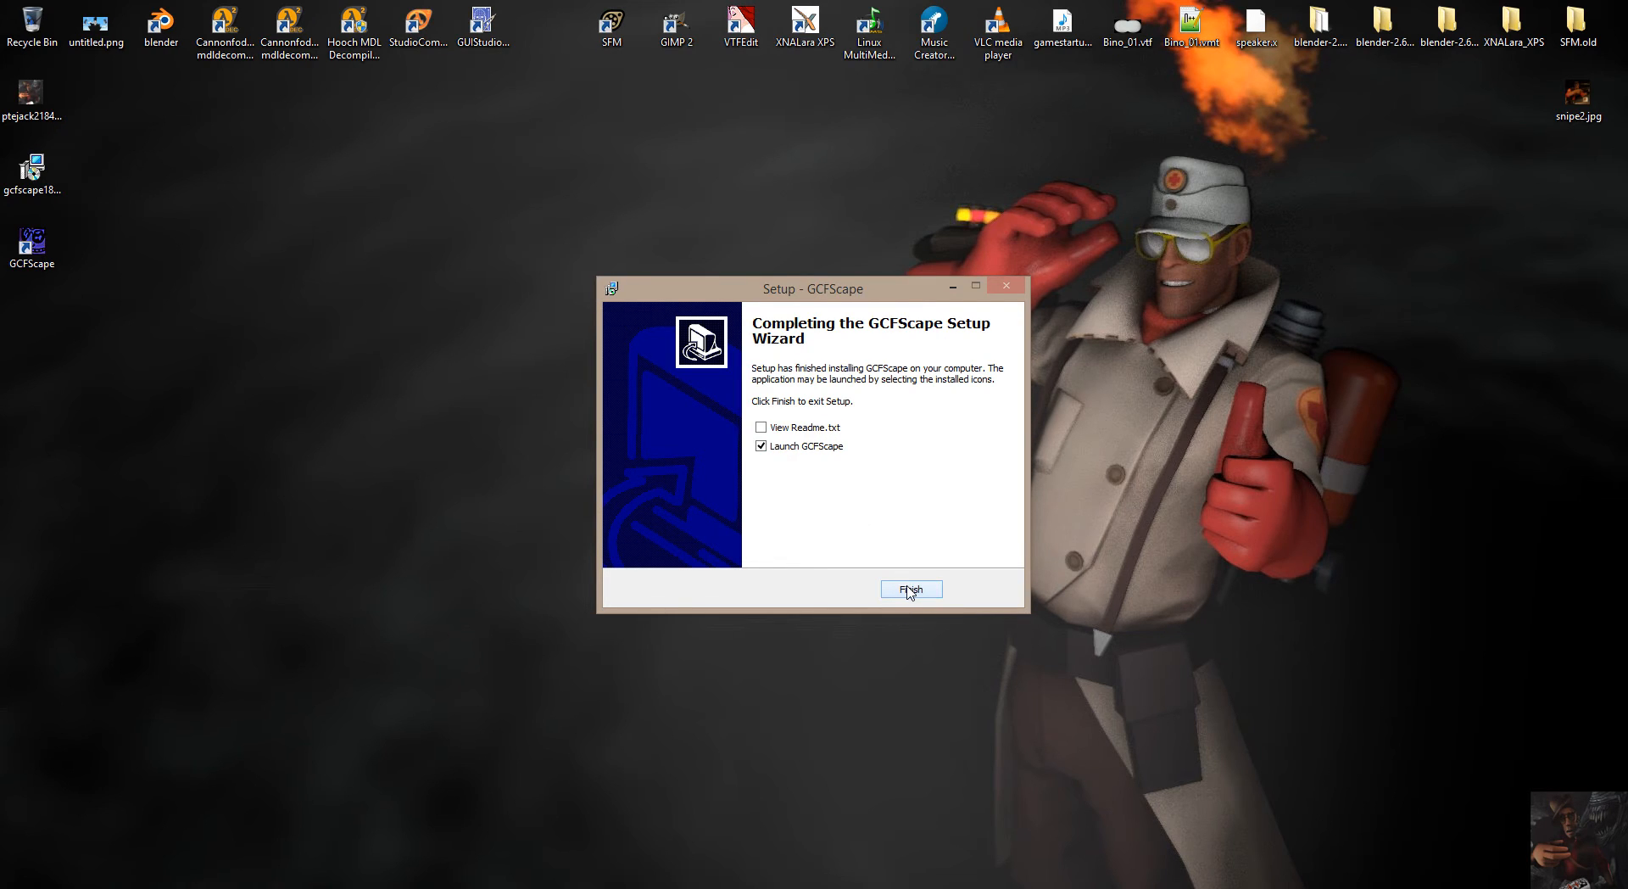
{"action": "left_click", "coordinate": [910, 589]}
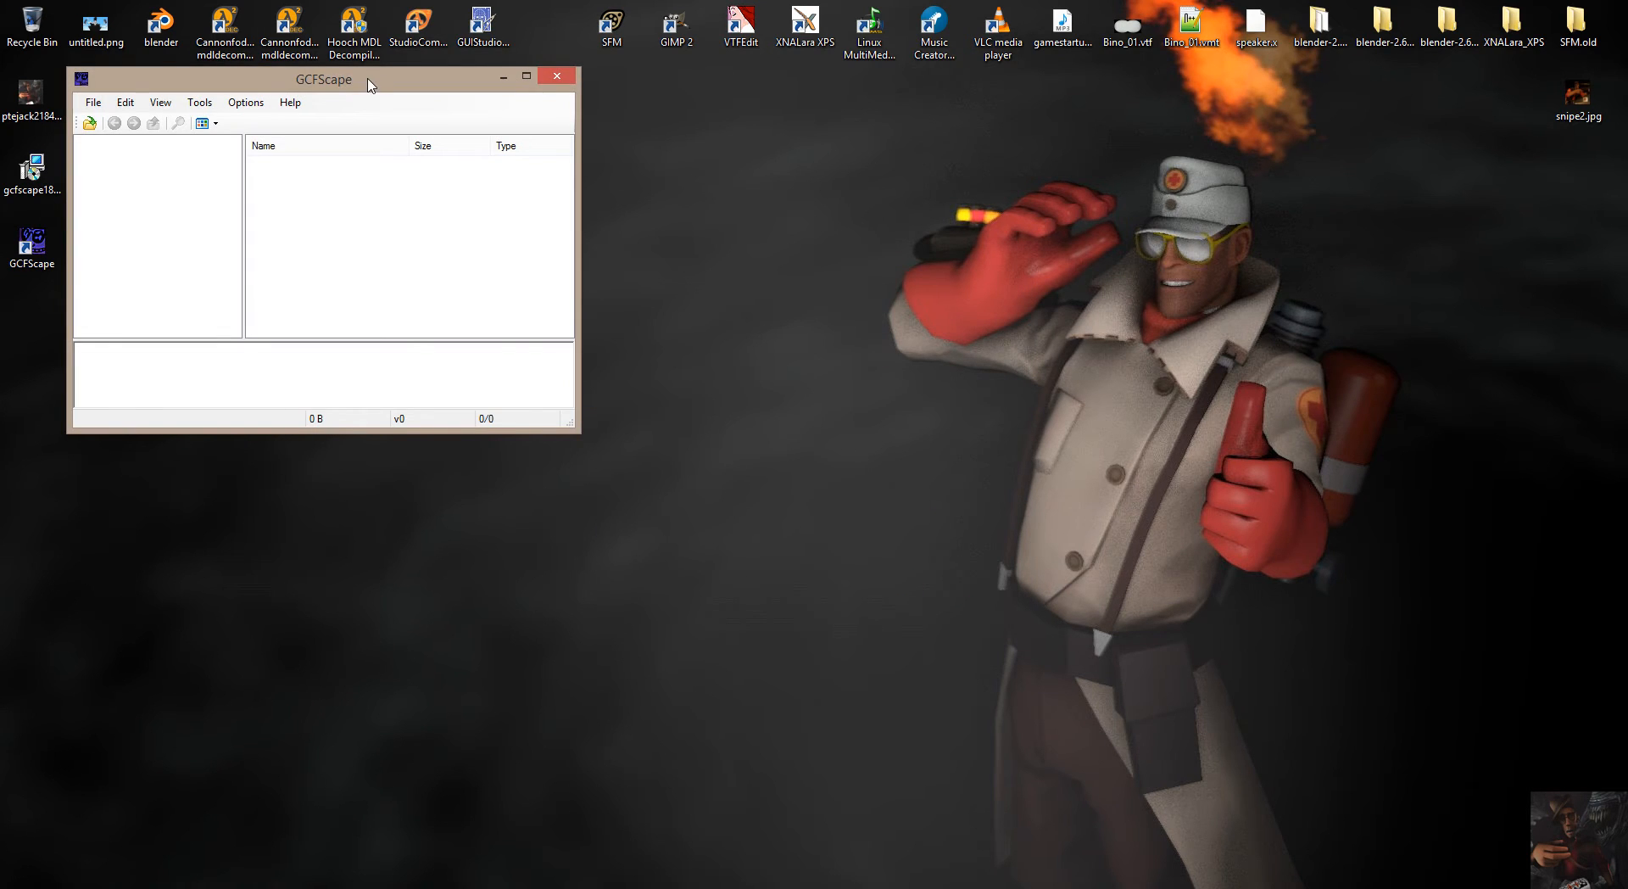
{"action": "left_click_drag", "start_coordinate": [364, 81], "coordinate": [844, 248]}
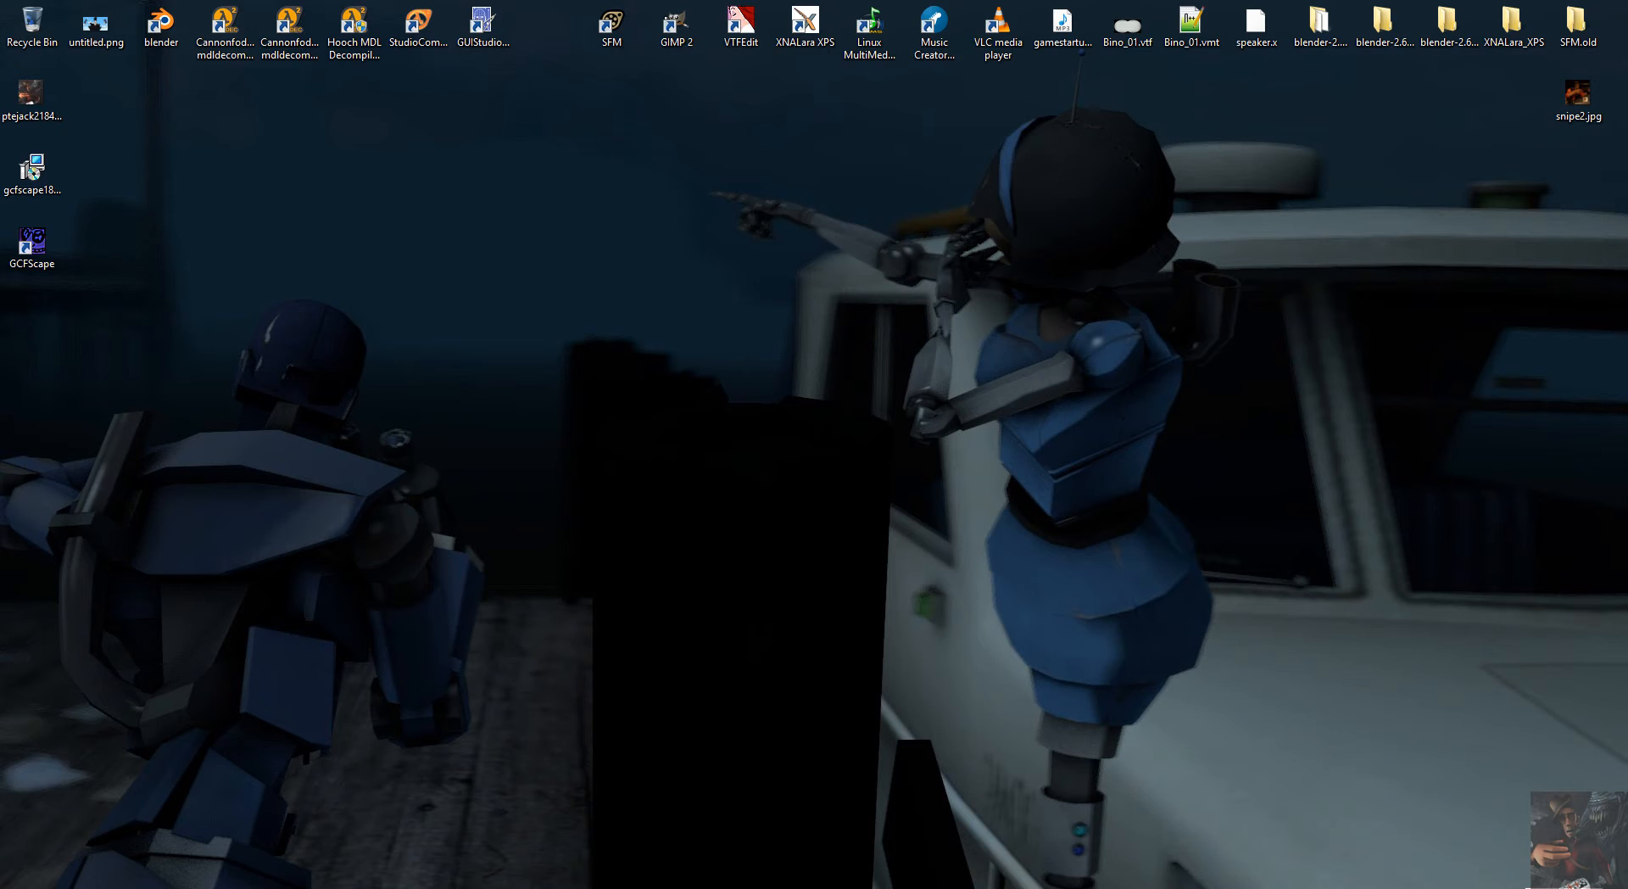
Launch Source Filmmaker through Steam, choosing Launch Source Filmmaker rather than the SDK.
{"action": "left_click", "coordinate": [1476, 888]}
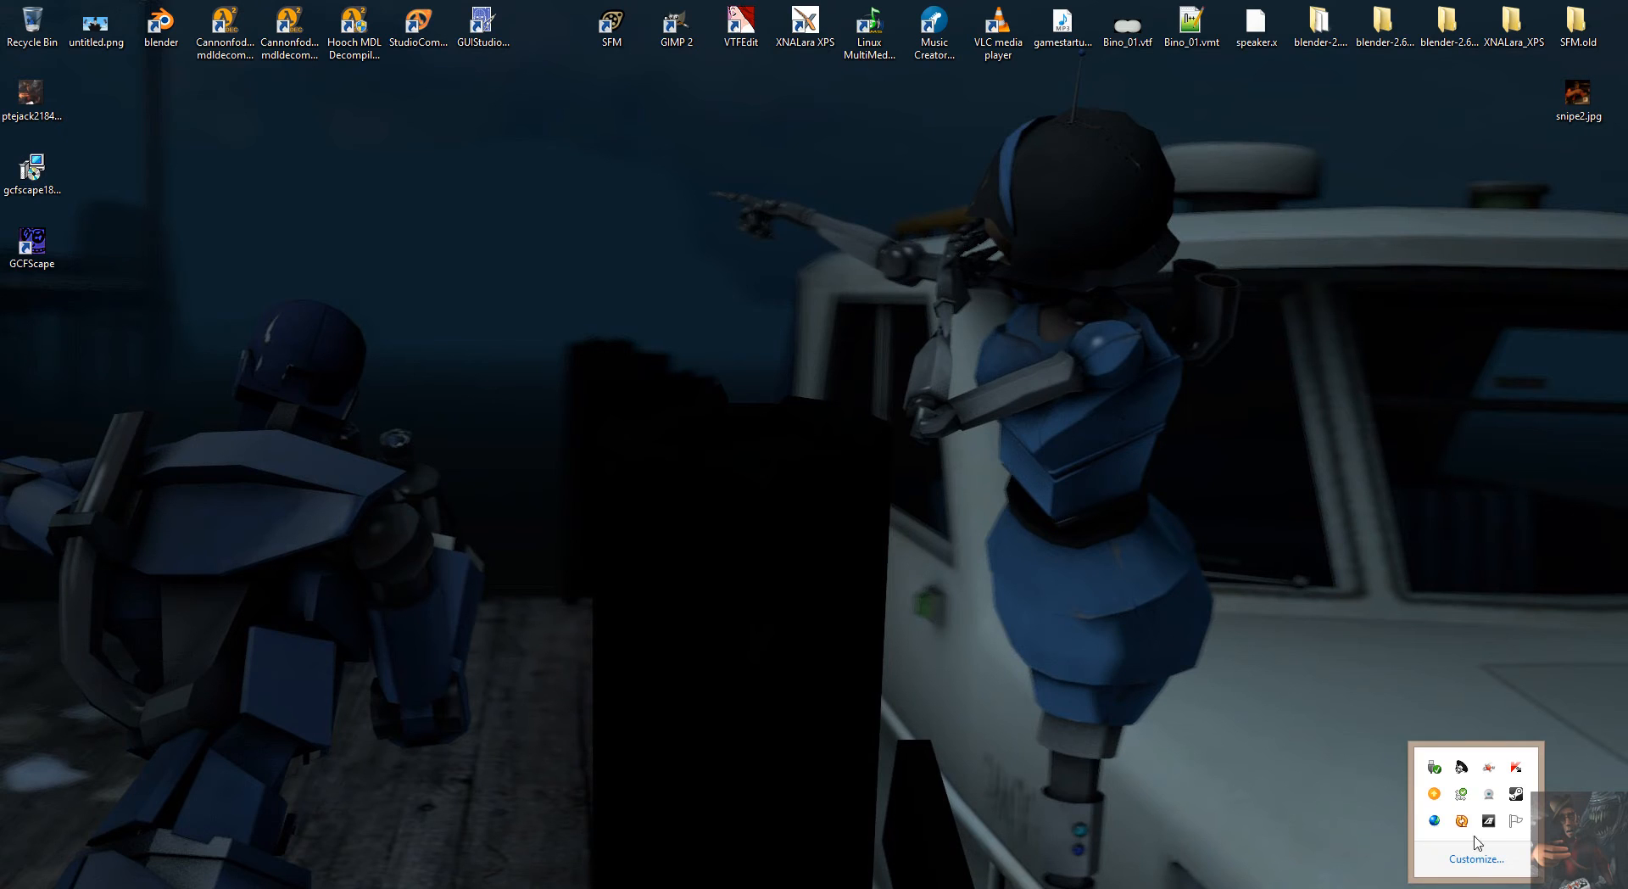
{"action": "right_click", "coordinate": [1517, 795]}
{"action": "left_click", "coordinate": [1424, 493]}
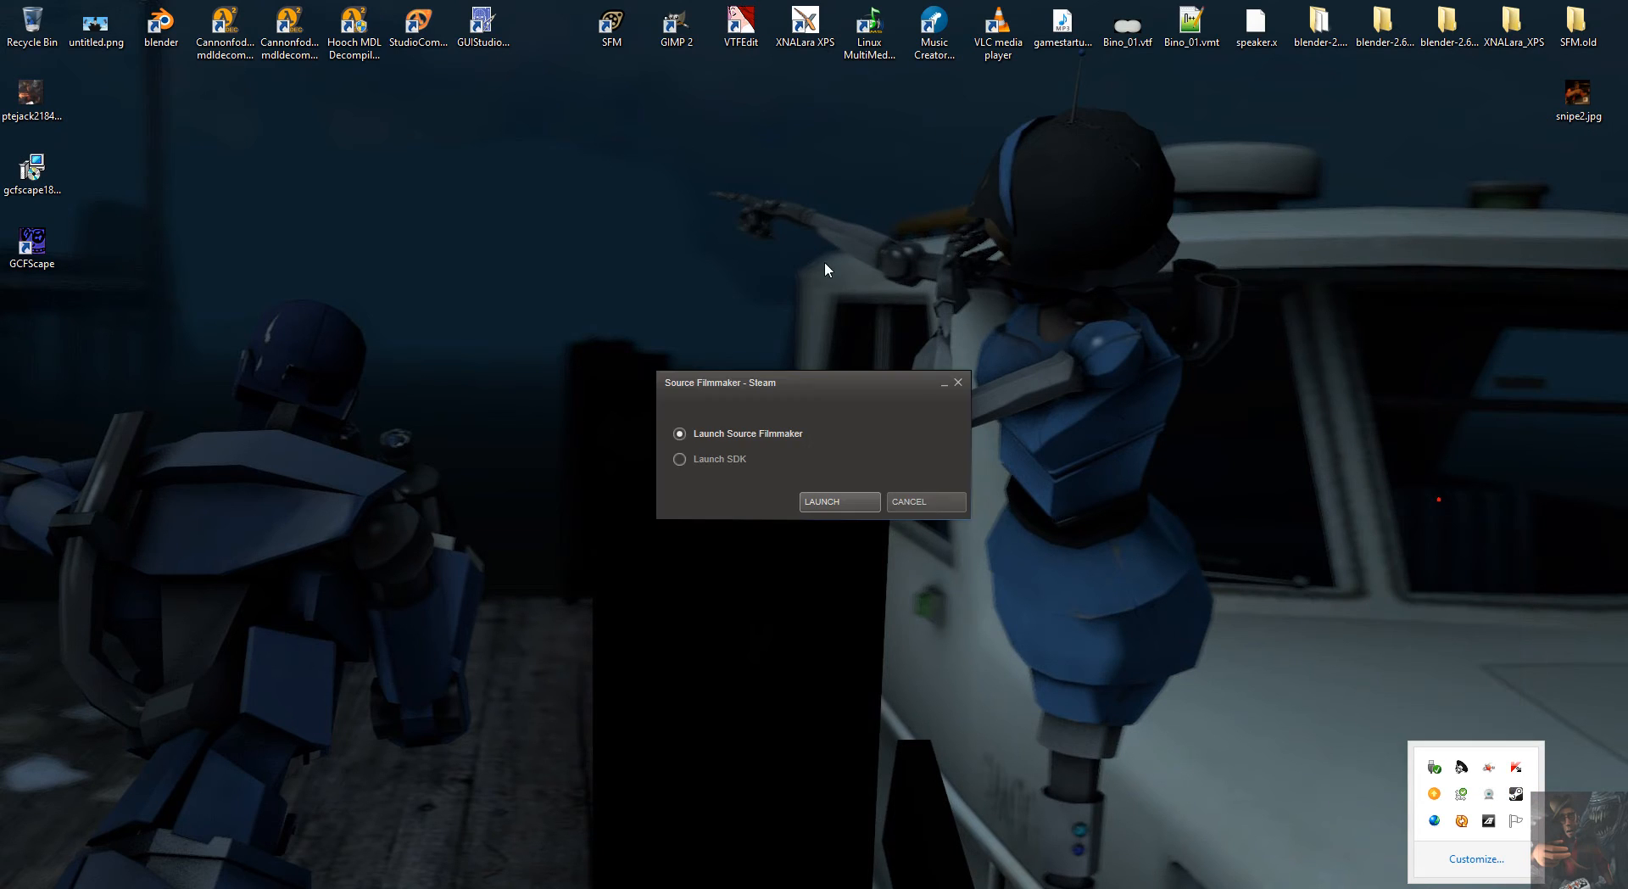
{"action": "left_click", "coordinate": [839, 508]}
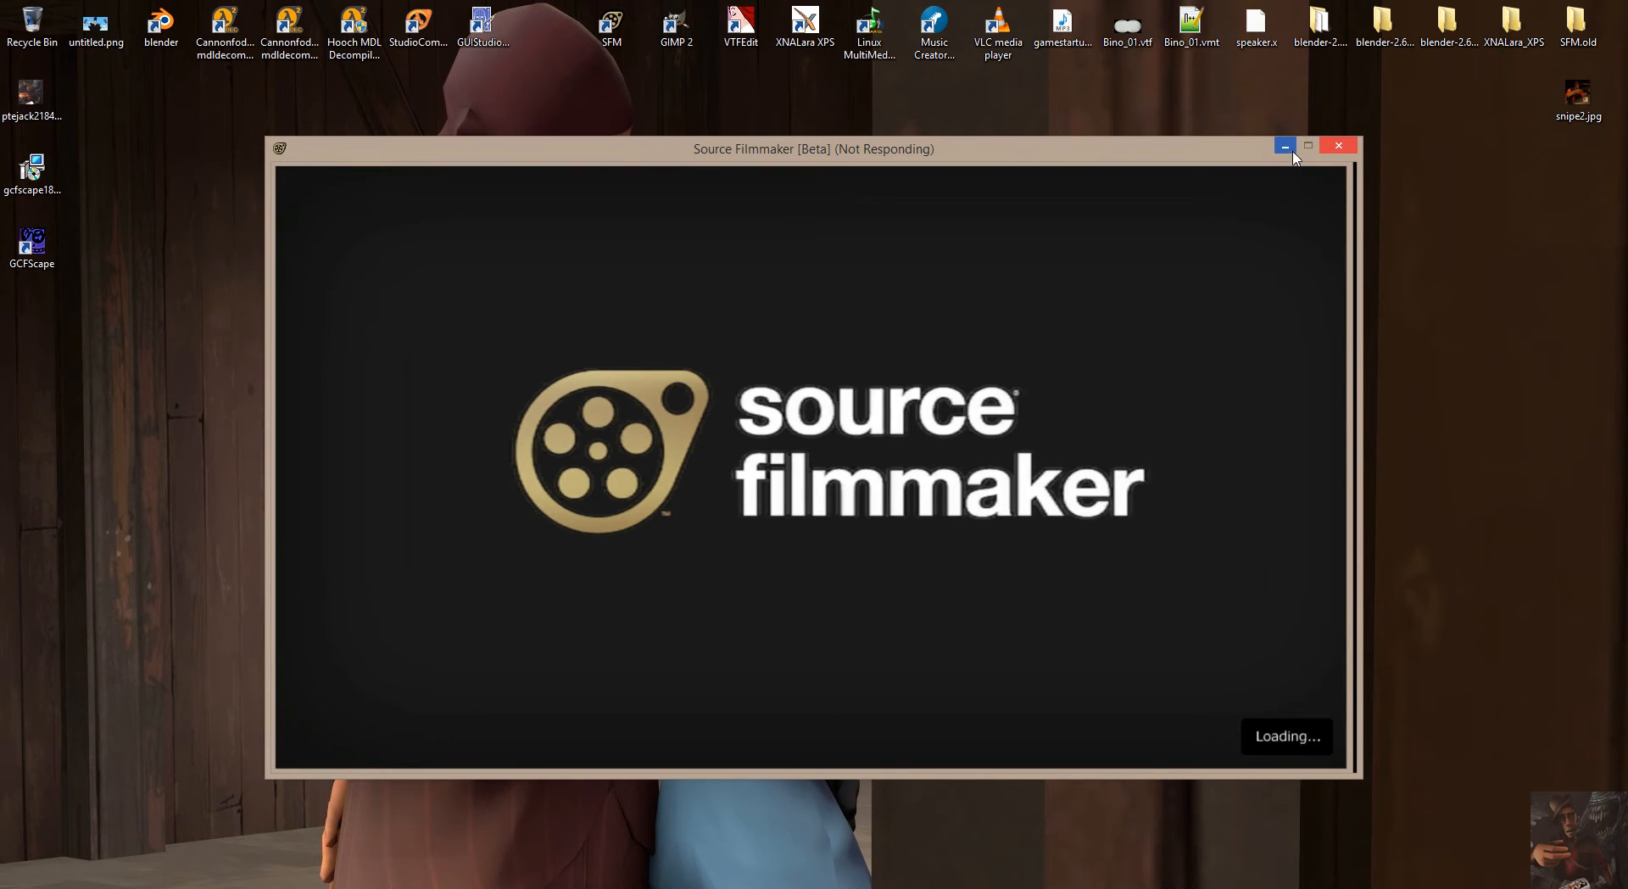
{"action": "left_click", "coordinate": [1288, 148]}
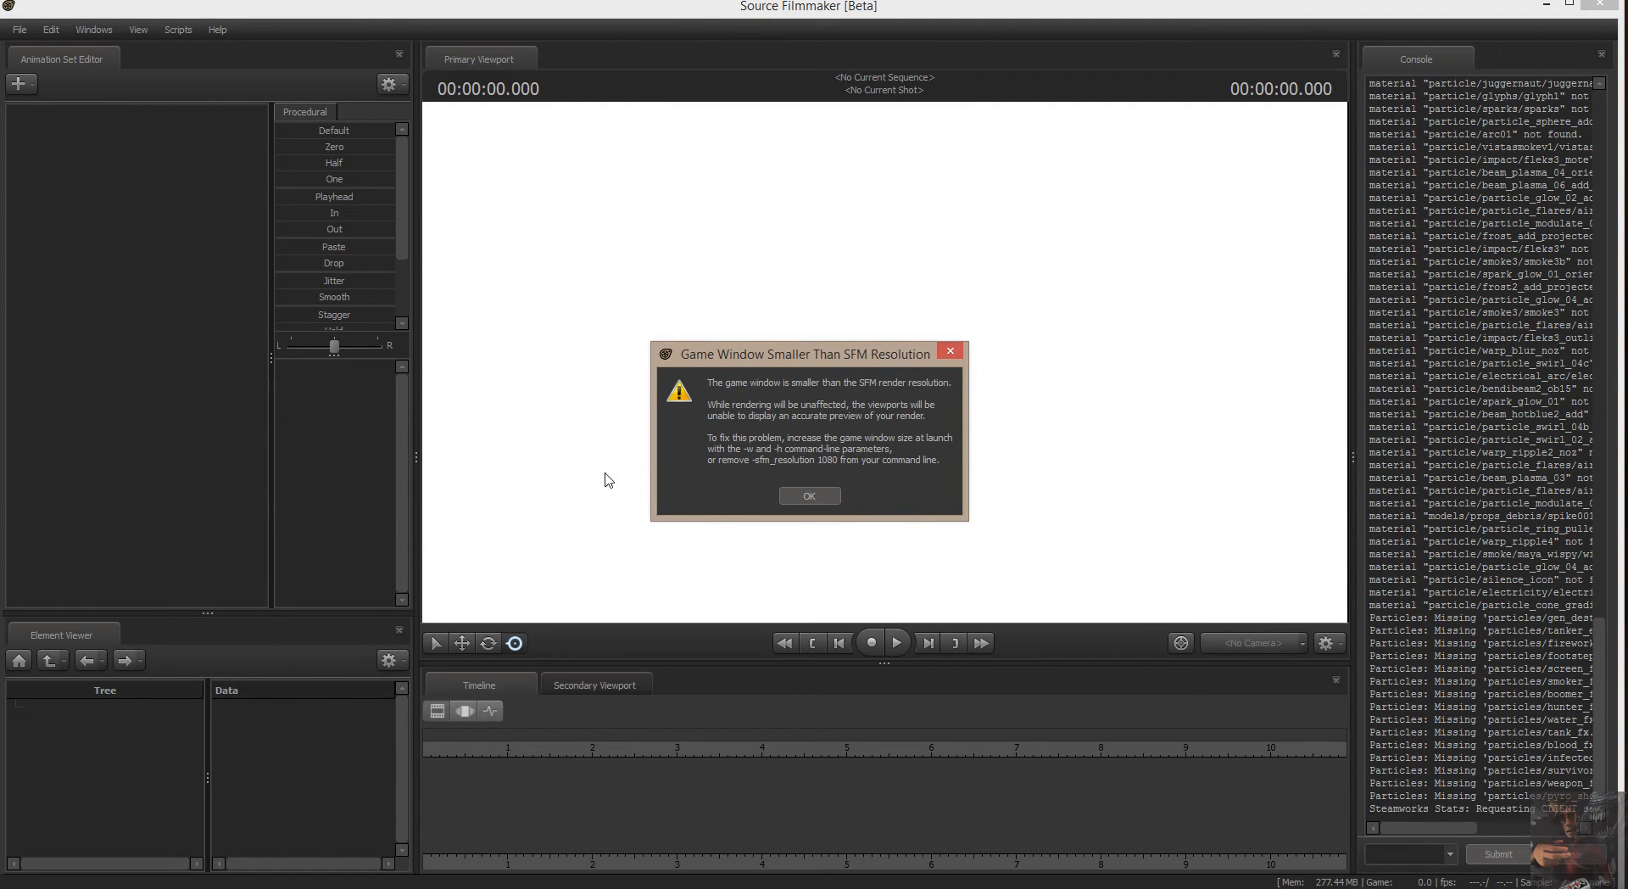
Dismiss the resolution warning and create a new session named session at 24 fps, skipping the workshop downloads.
{"action": "left_click", "coordinate": [819, 495]}
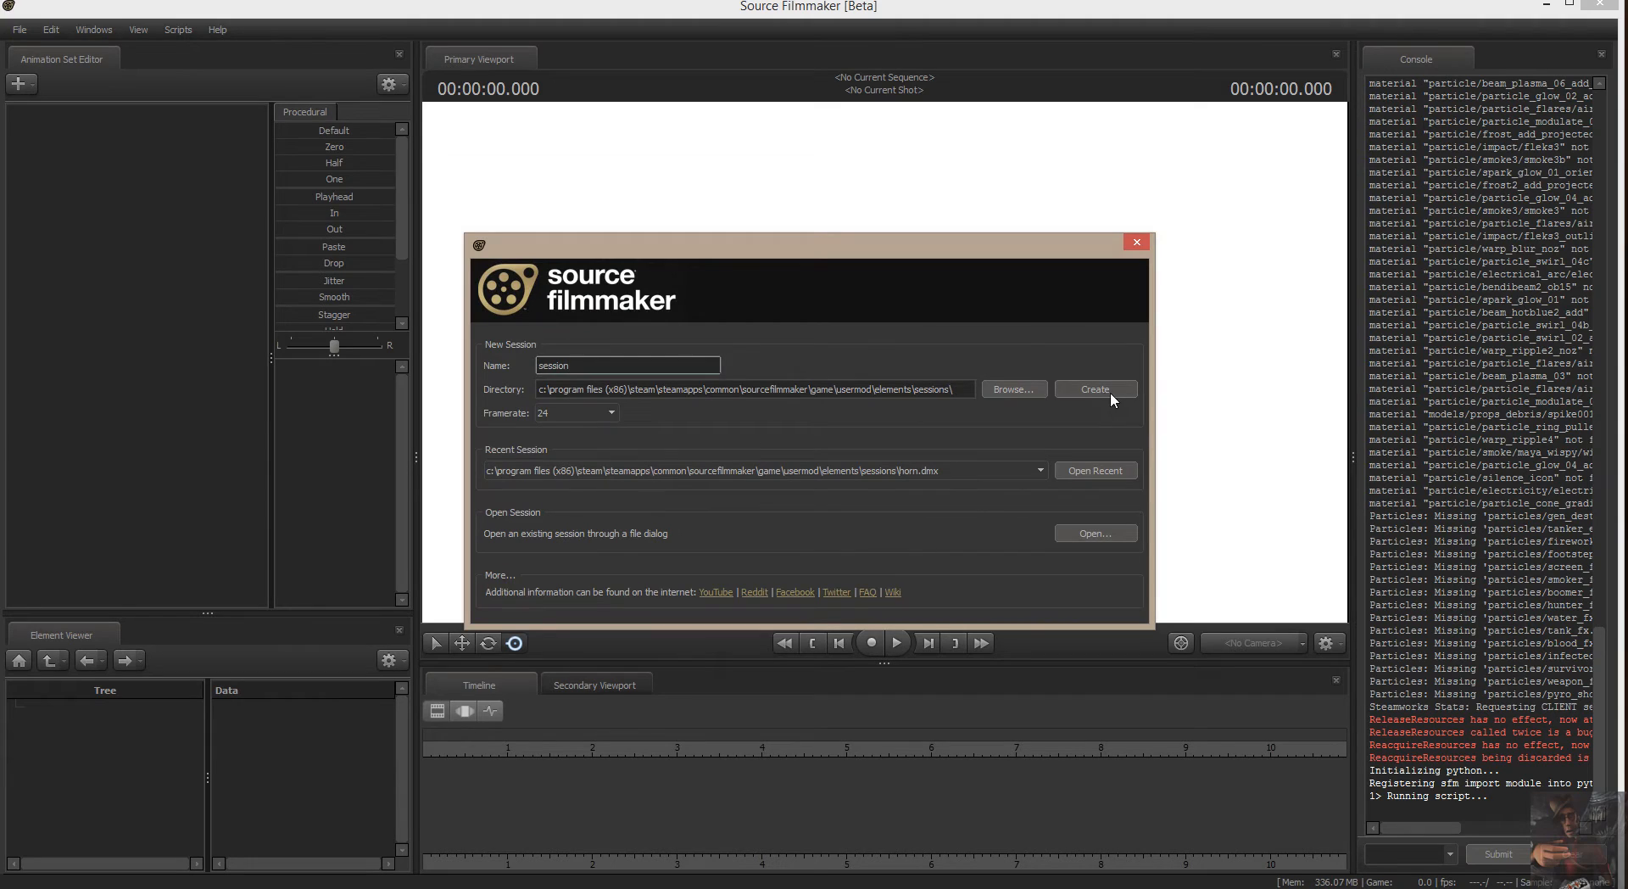
{"action": "left_click", "coordinate": [1109, 389]}
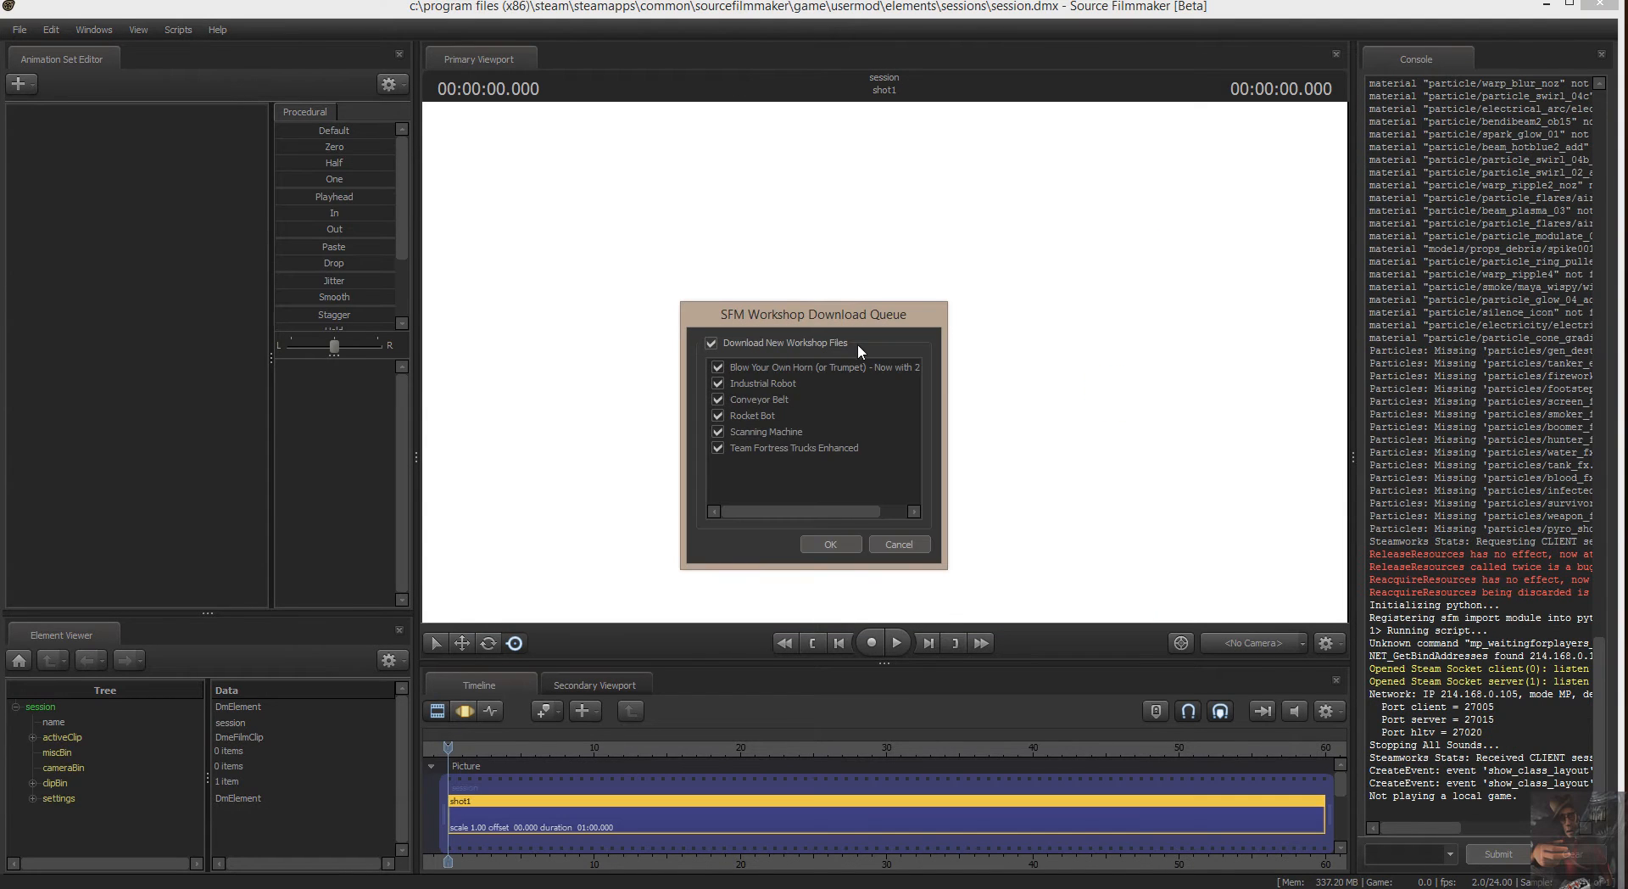
{"action": "left_click", "coordinate": [914, 545]}
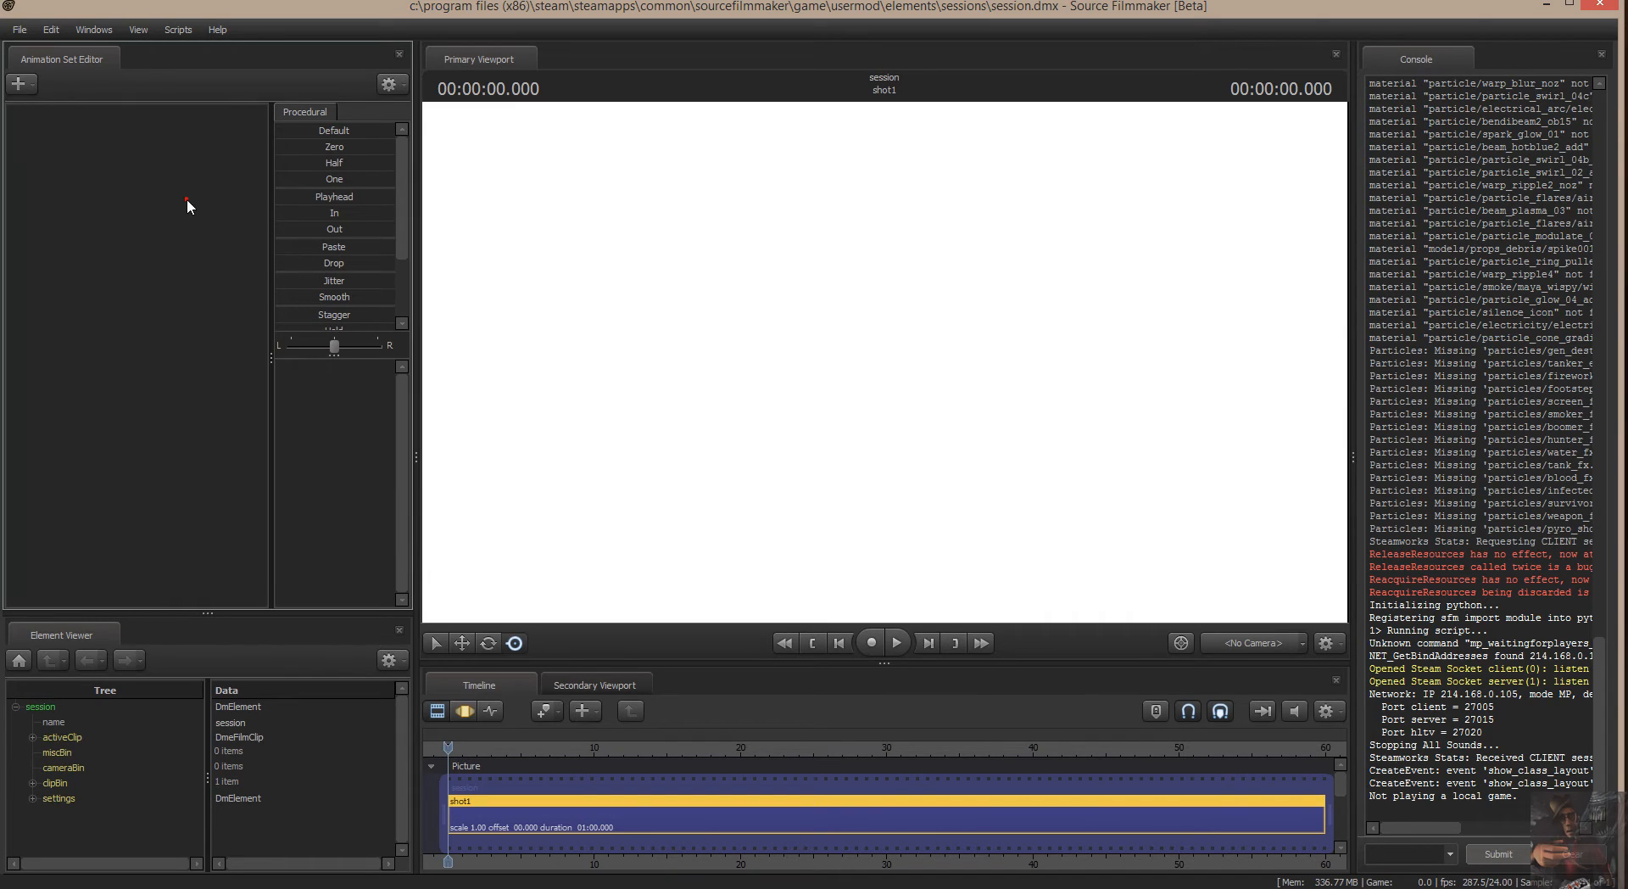
Look at the maps available to load in the primary viewport, close the map list and minimize Source Filmmaker.
{"action": "left_click", "coordinate": [769, 246]}
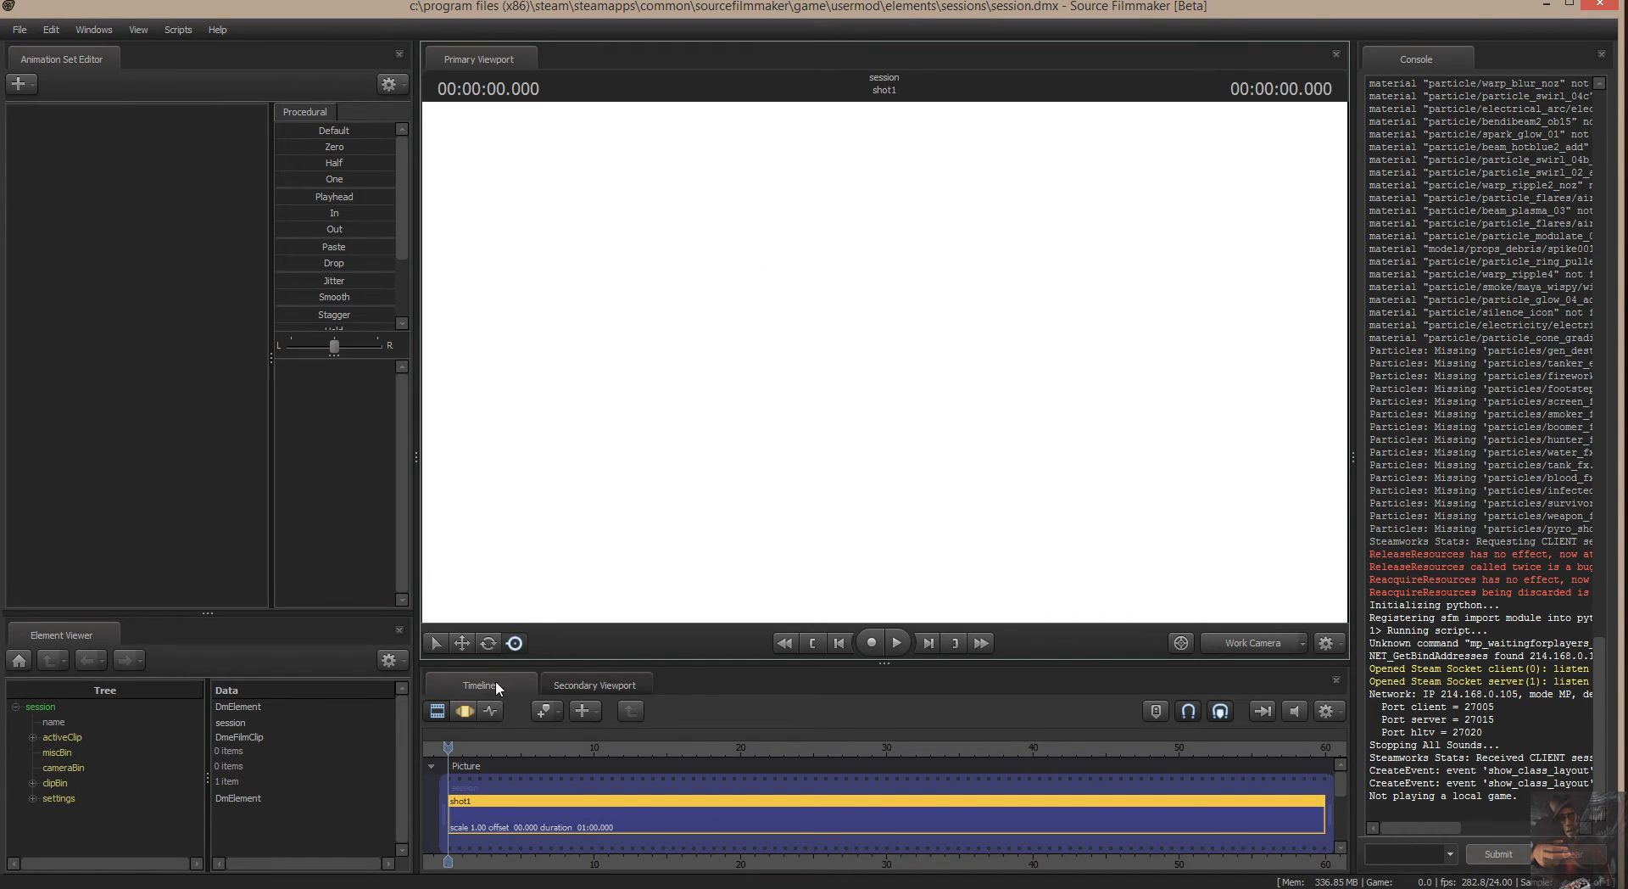
{"action": "mouse_move", "coordinate": [451, 747]}
{"action": "left_mouse_down"}
{"action": "mouse_move", "coordinate": [572, 765]}
{"action": "mouse_move", "coordinate": [452, 751]}
{"action": "left_mouse_up"}
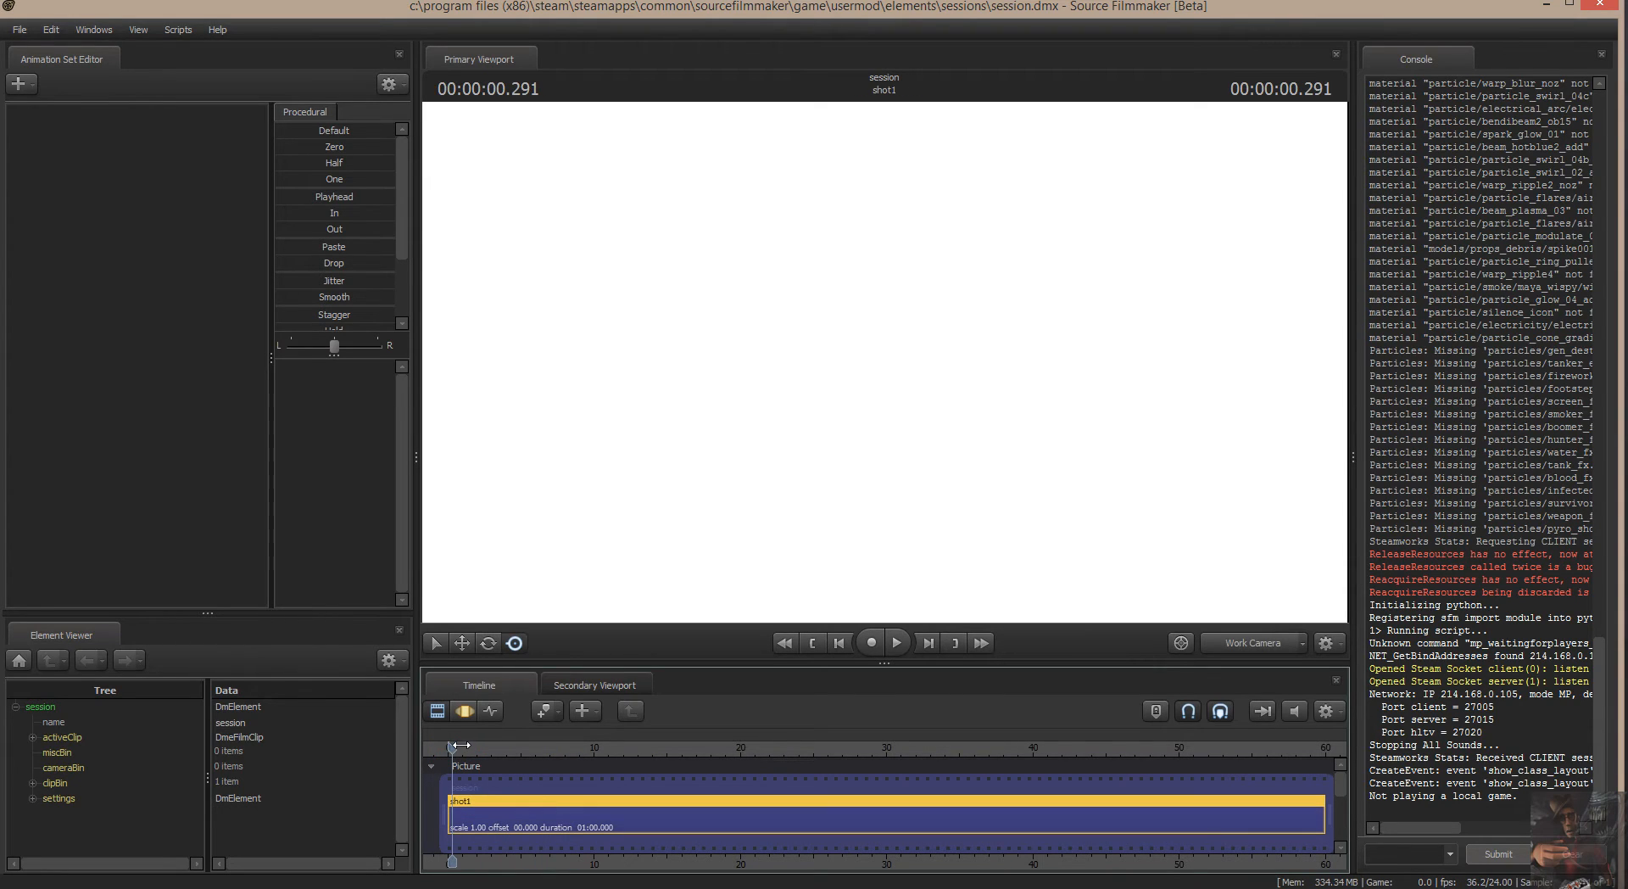
{"action": "right_click", "coordinate": [761, 303]}
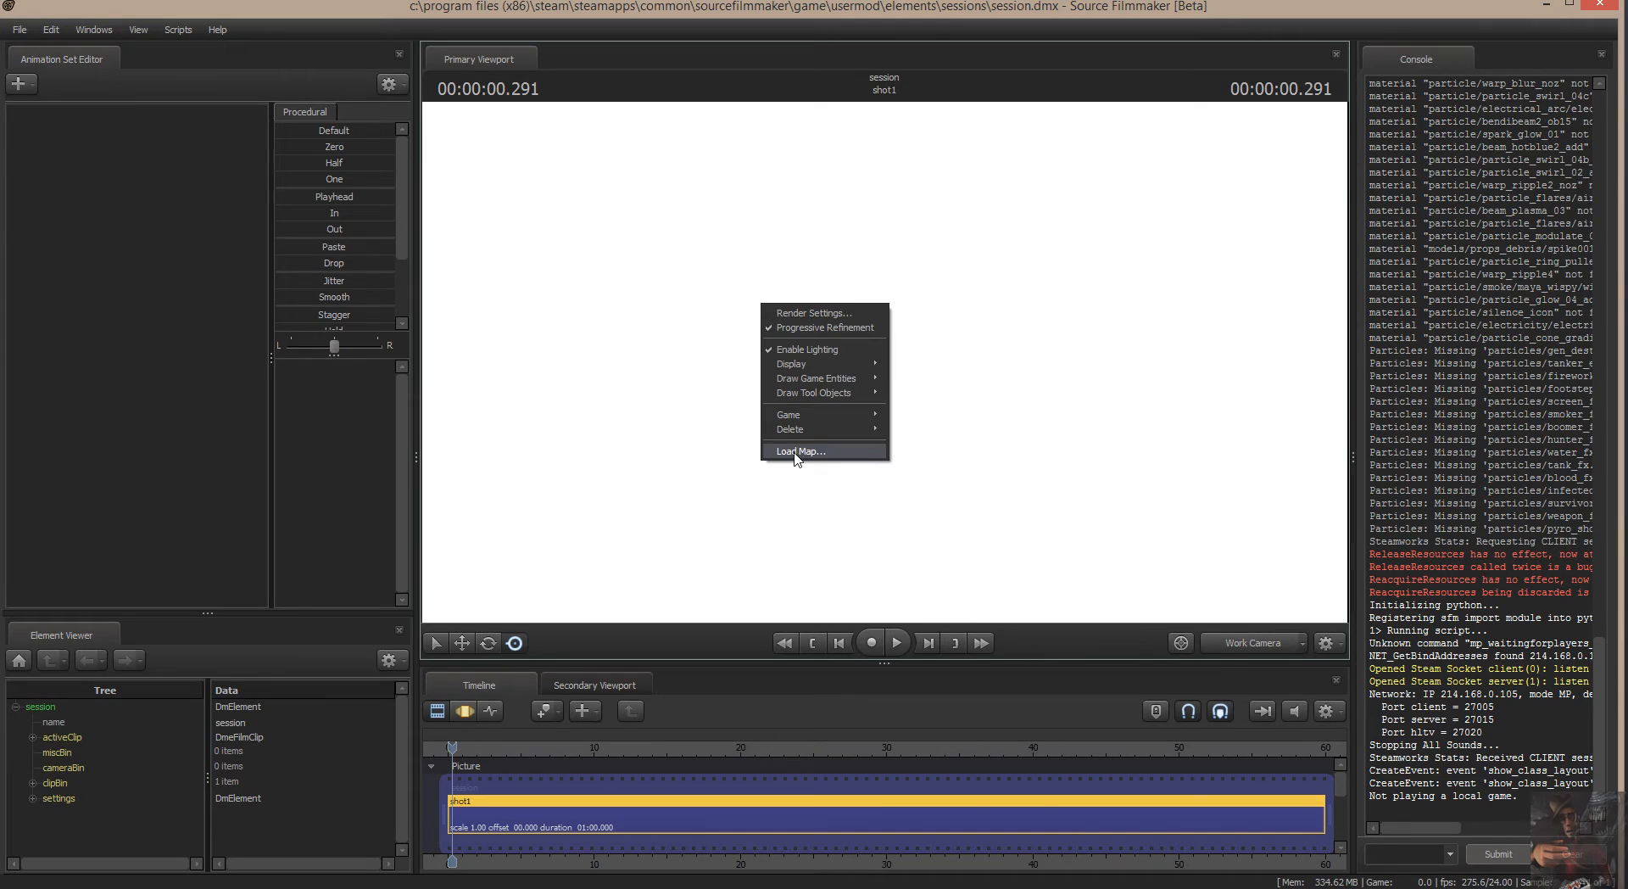
{"action": "left_click", "coordinate": [795, 451]}
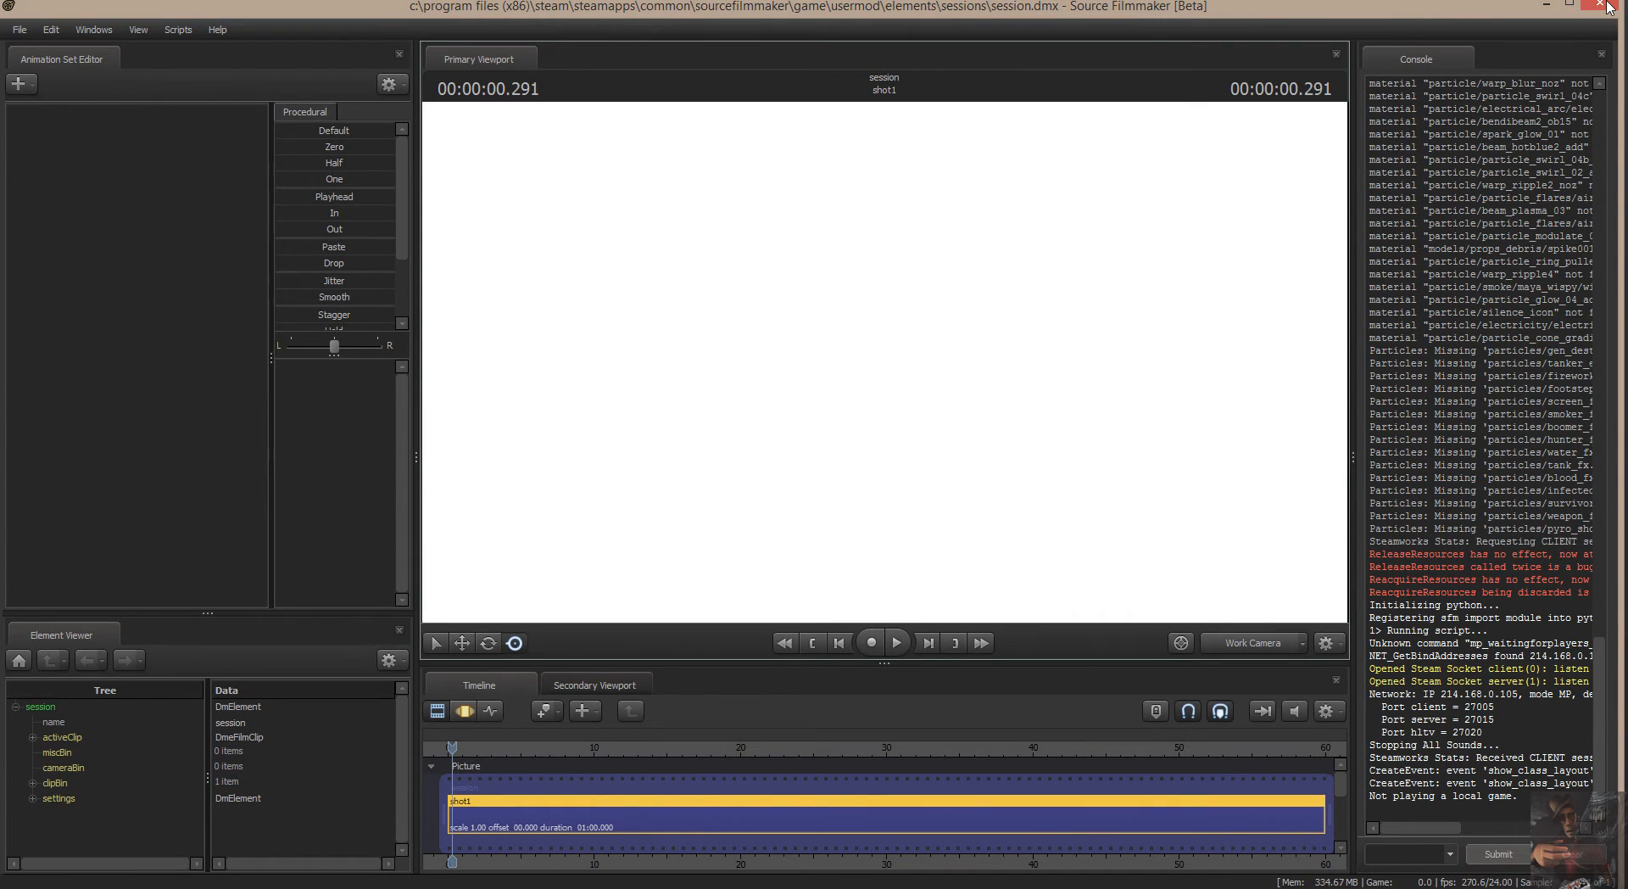
{"action": "left_click", "coordinate": [1545, 7]}
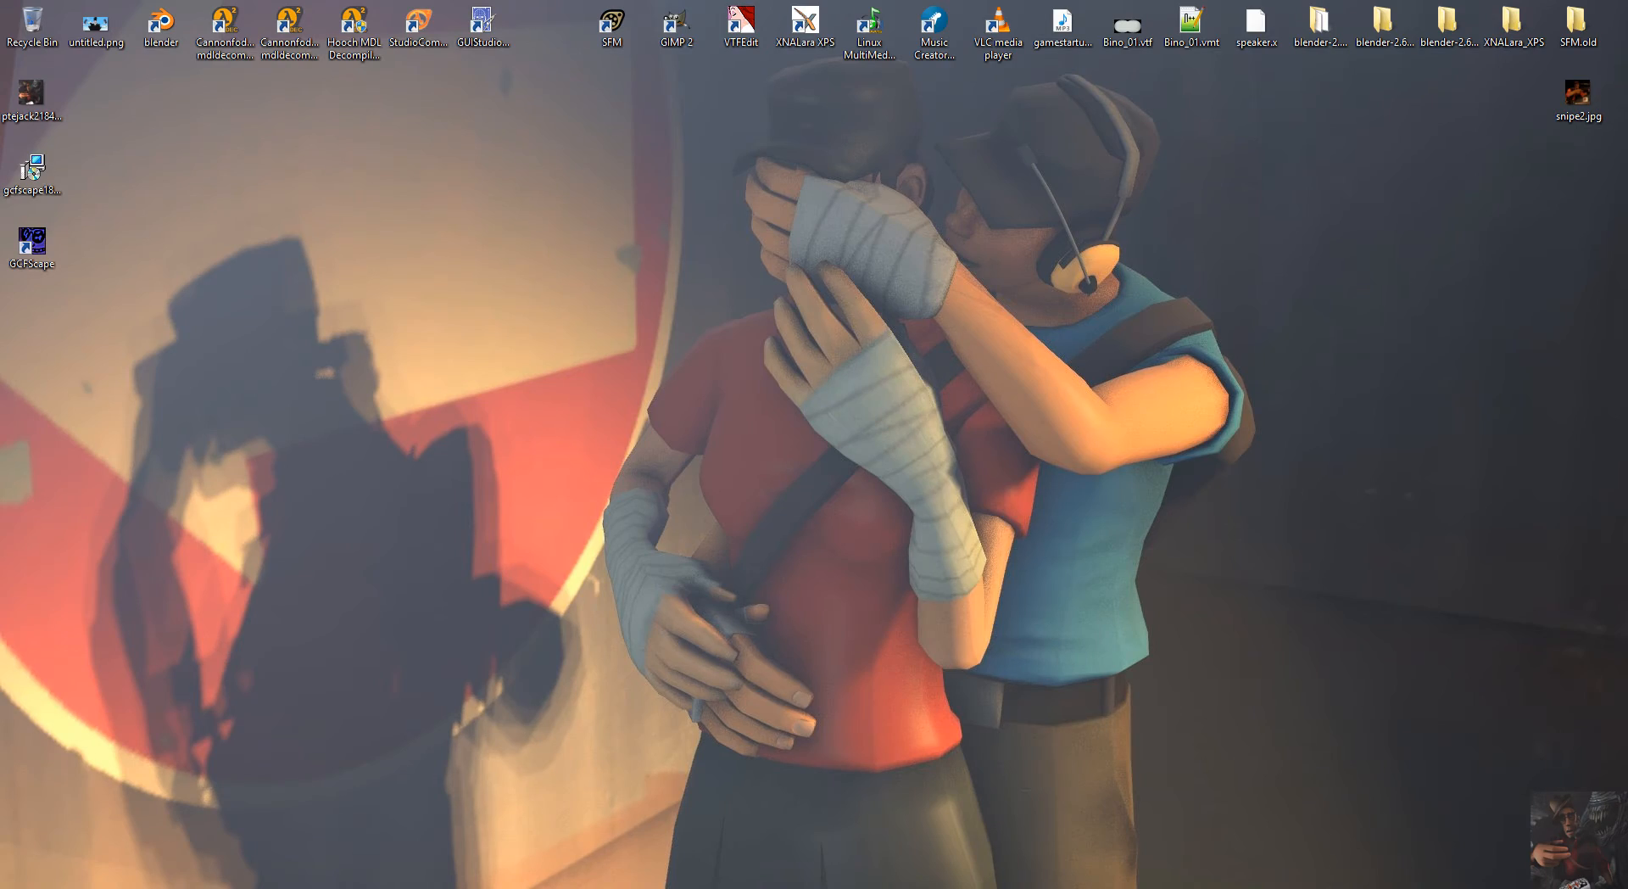
Launch Source Filmmaker again through Steam, keeping the Launch Source Filmmaker option.
{"action": "left_click", "coordinate": [1478, 888]}
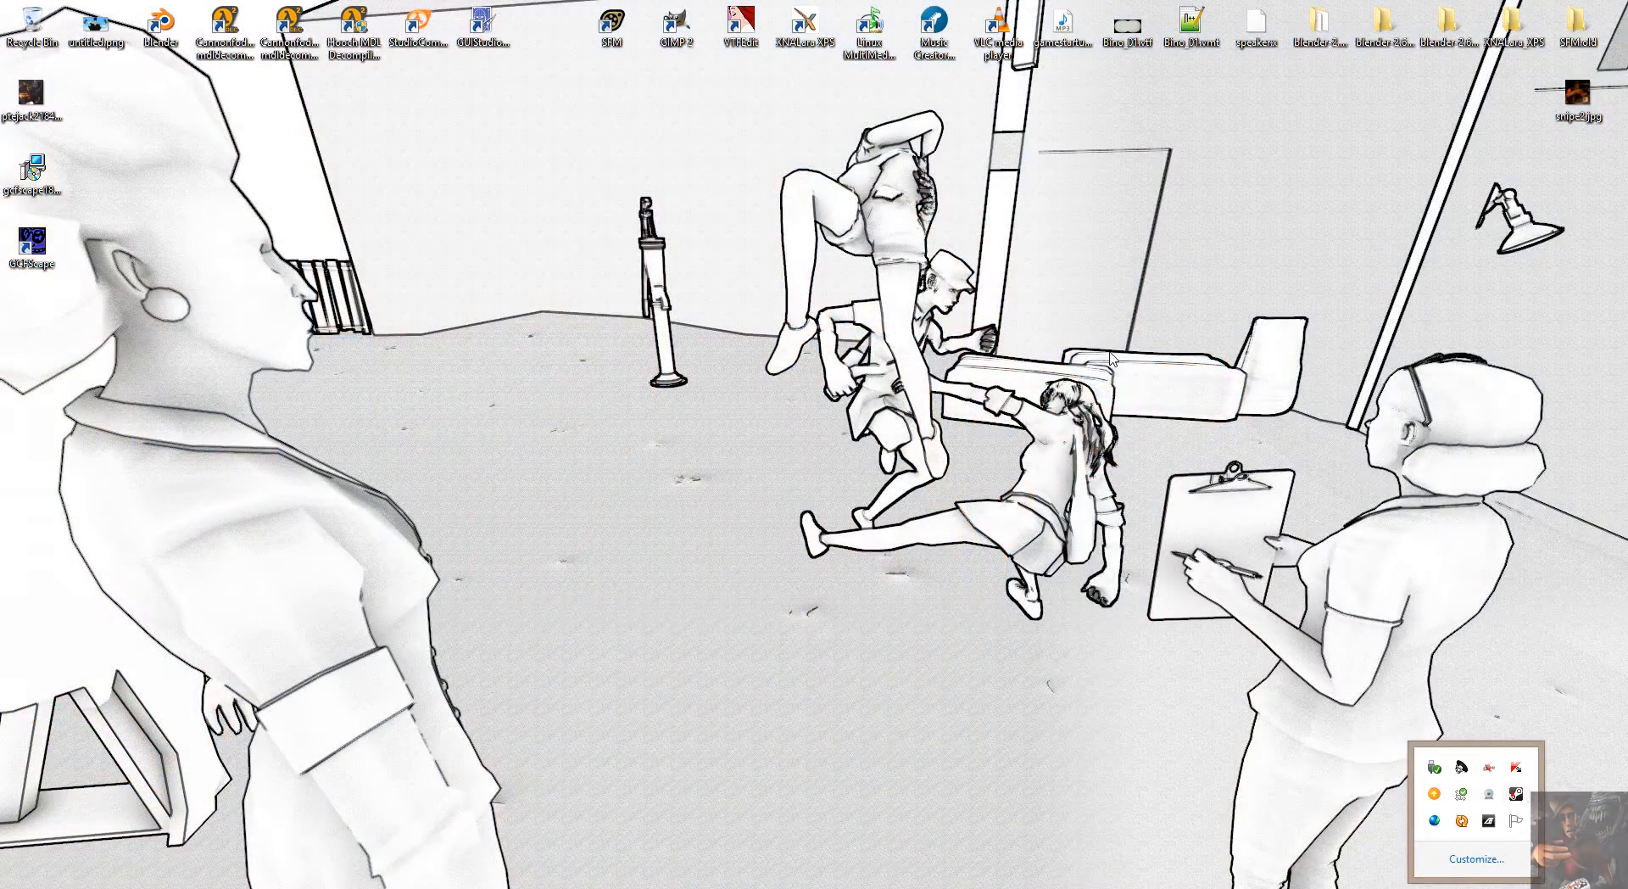
{"action": "right_click", "coordinate": [1516, 793]}
{"action": "left_click", "coordinate": [1407, 495]}
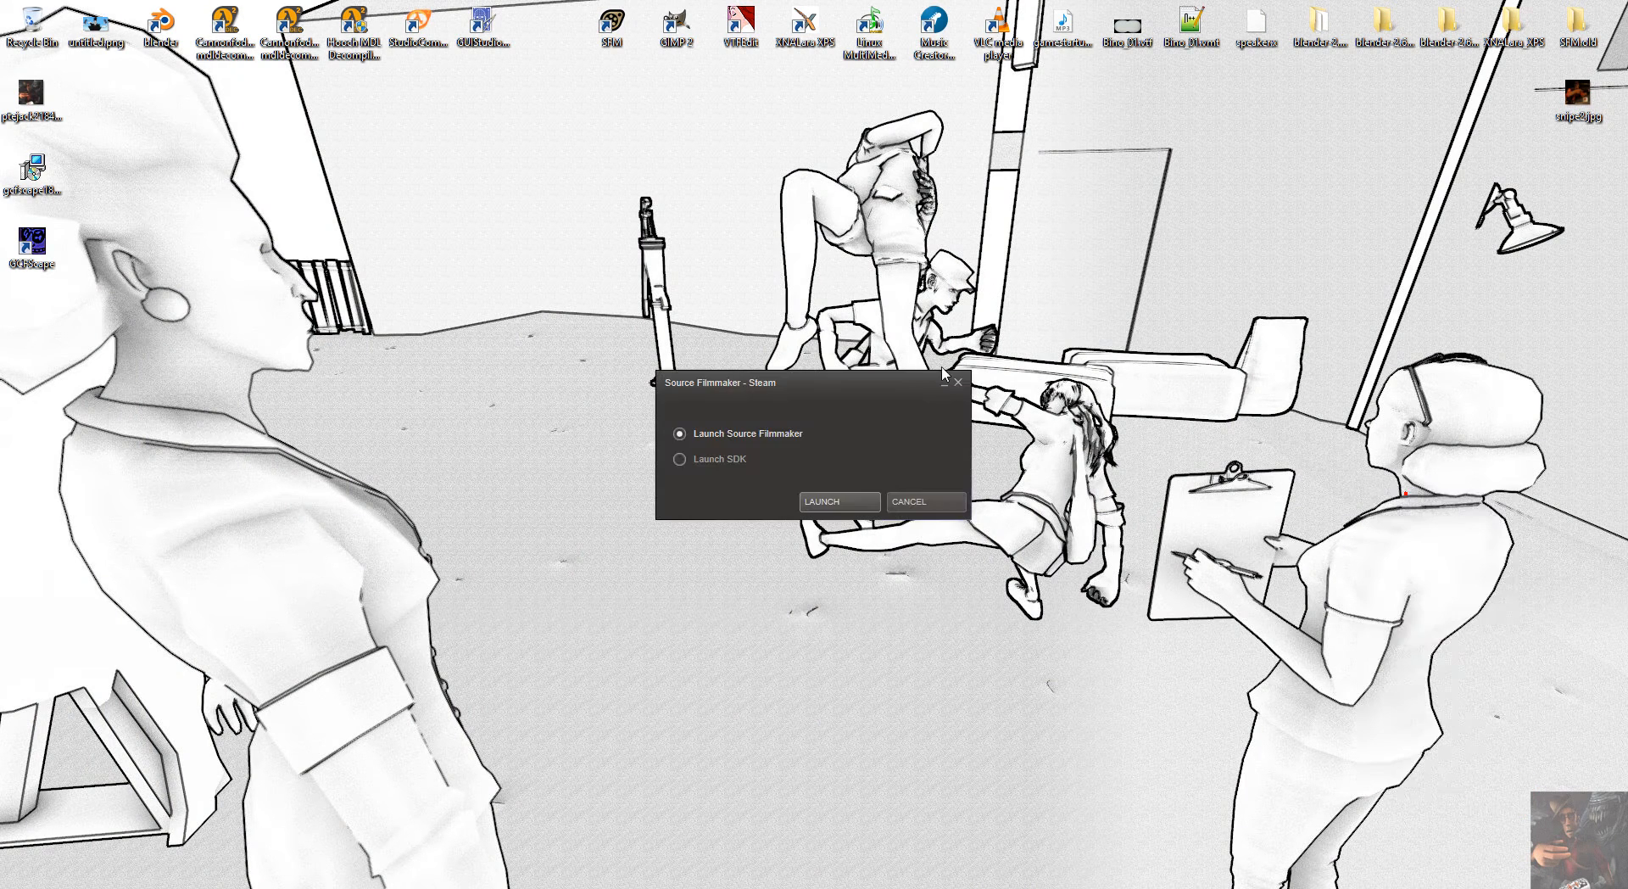
{"action": "left_click", "coordinate": [840, 501]}
{"action": "left_click", "coordinate": [832, 502]}
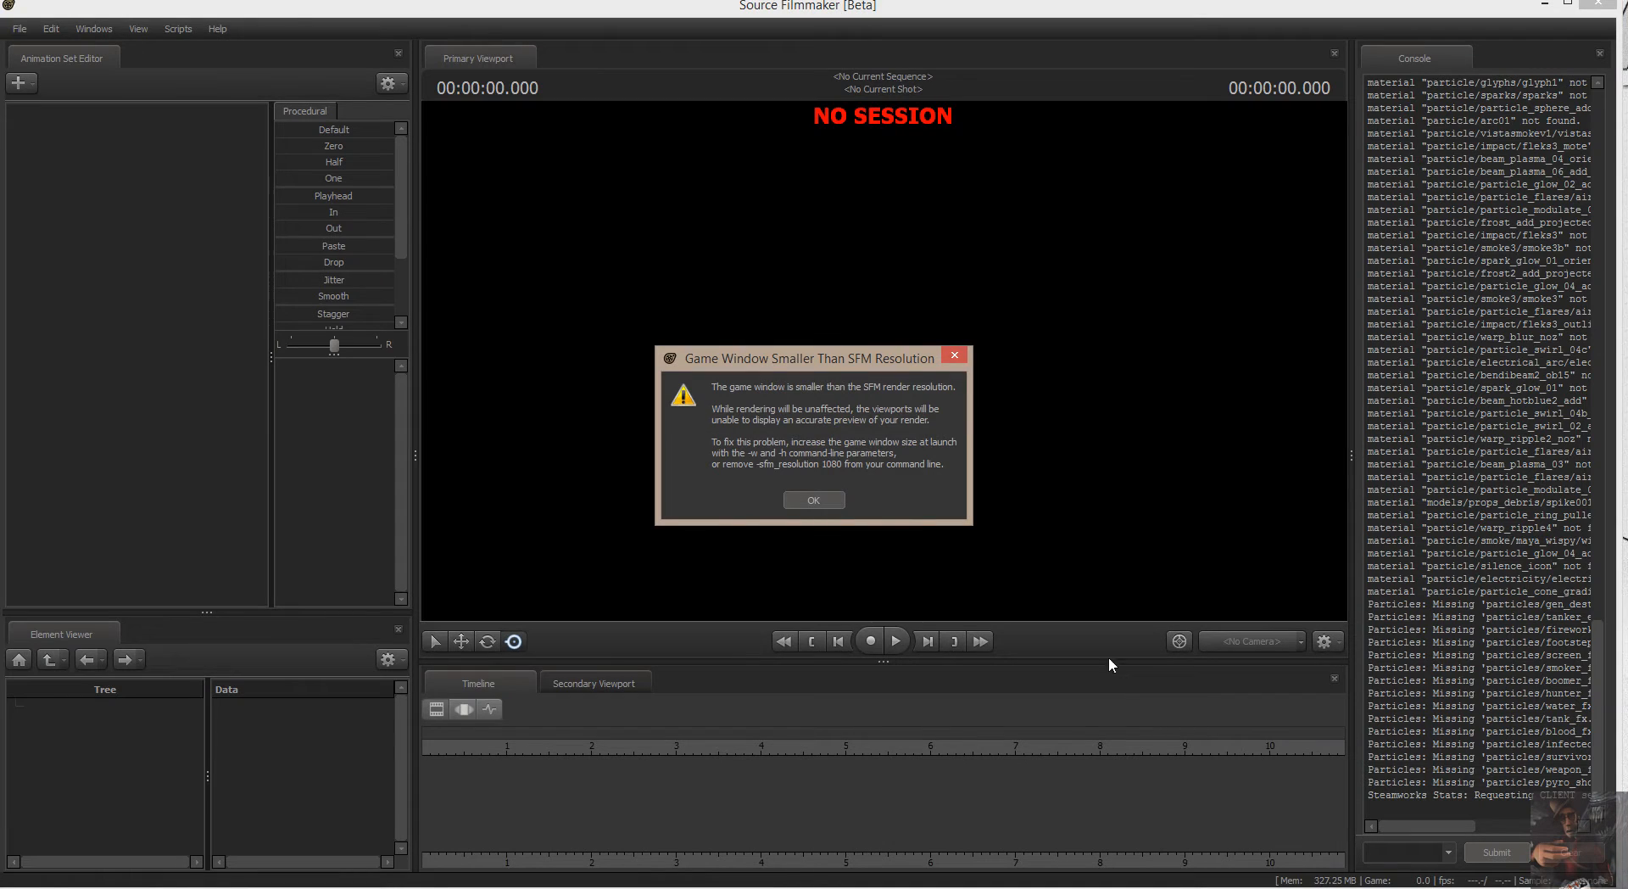
Dismiss the resolution warning, create a new session named session at 24 fps and skip the workshop downloads.
{"action": "left_click", "coordinate": [813, 500]}
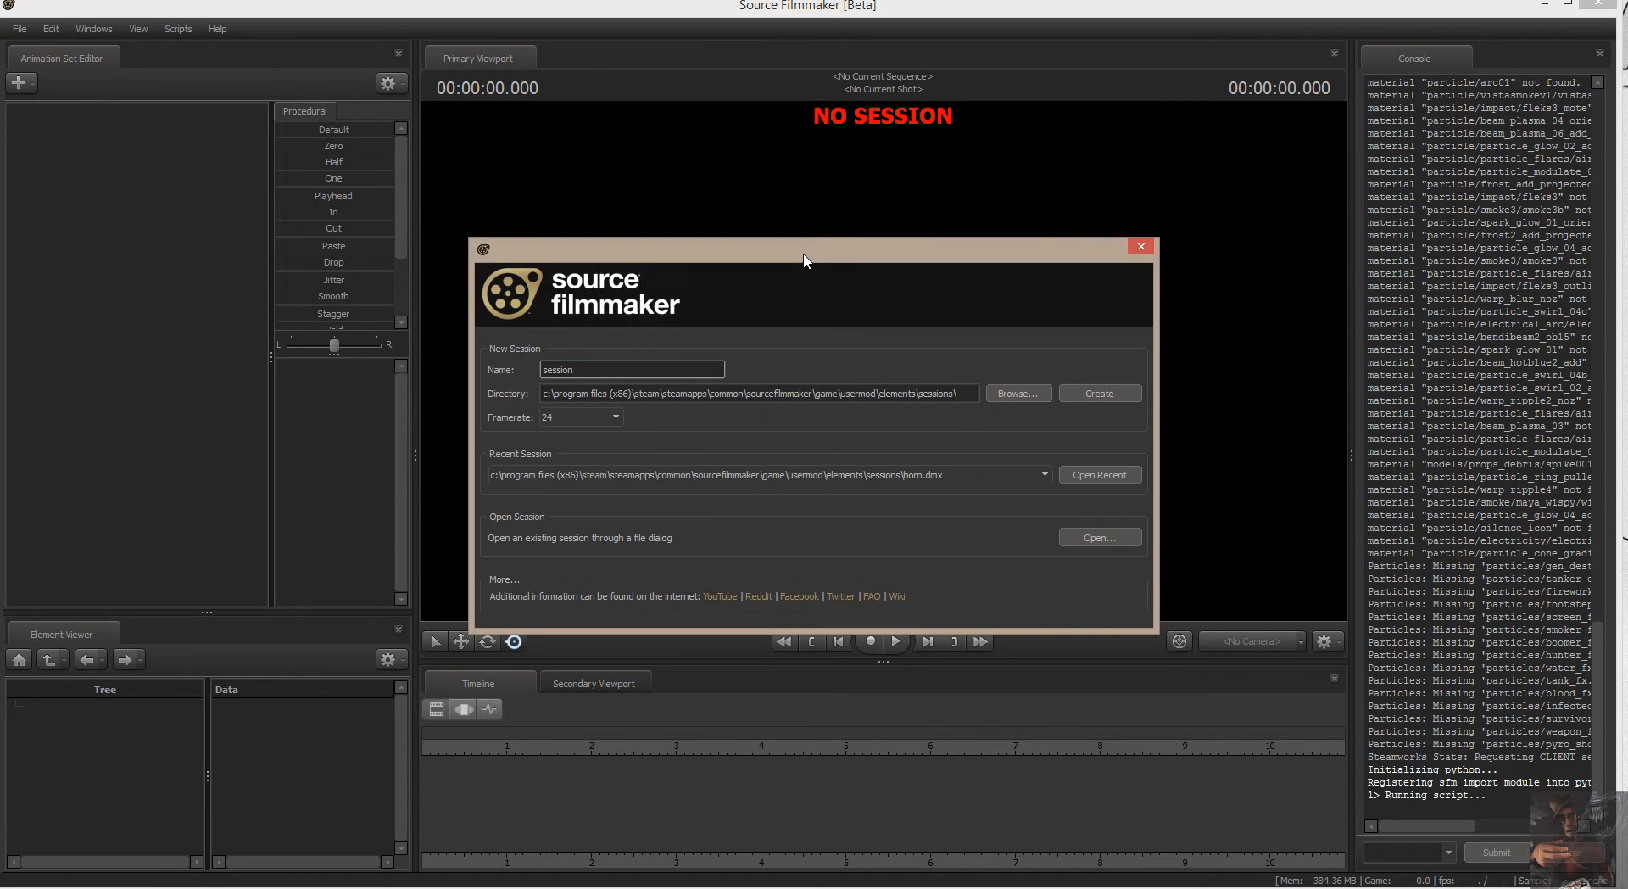
{"action": "left_click", "coordinate": [1116, 395]}
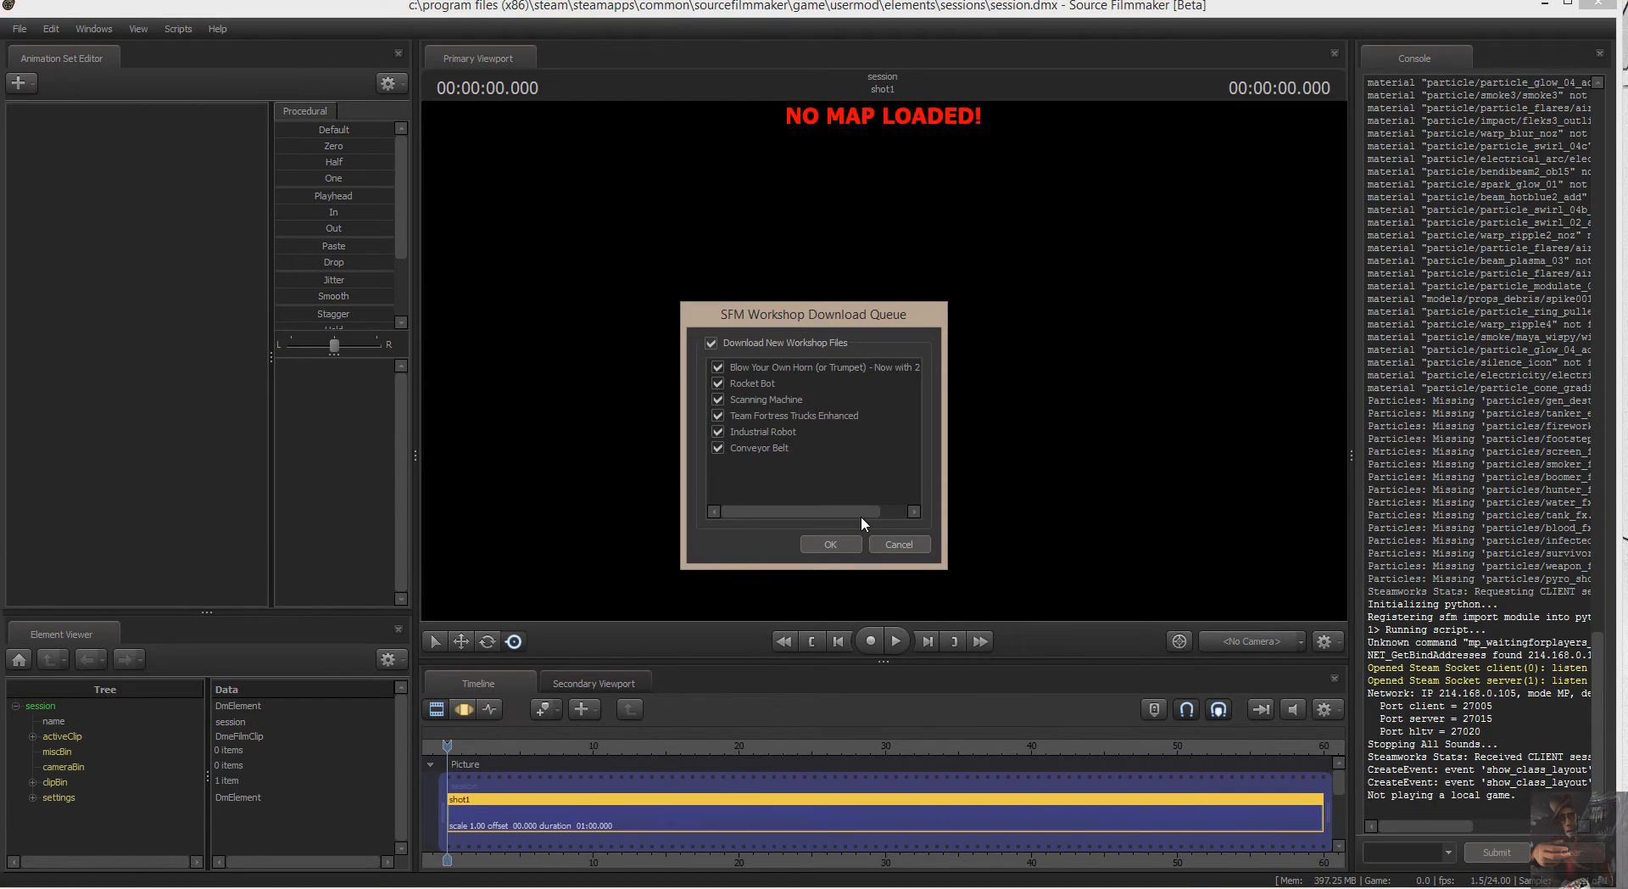
{"action": "left_click", "coordinate": [893, 542]}
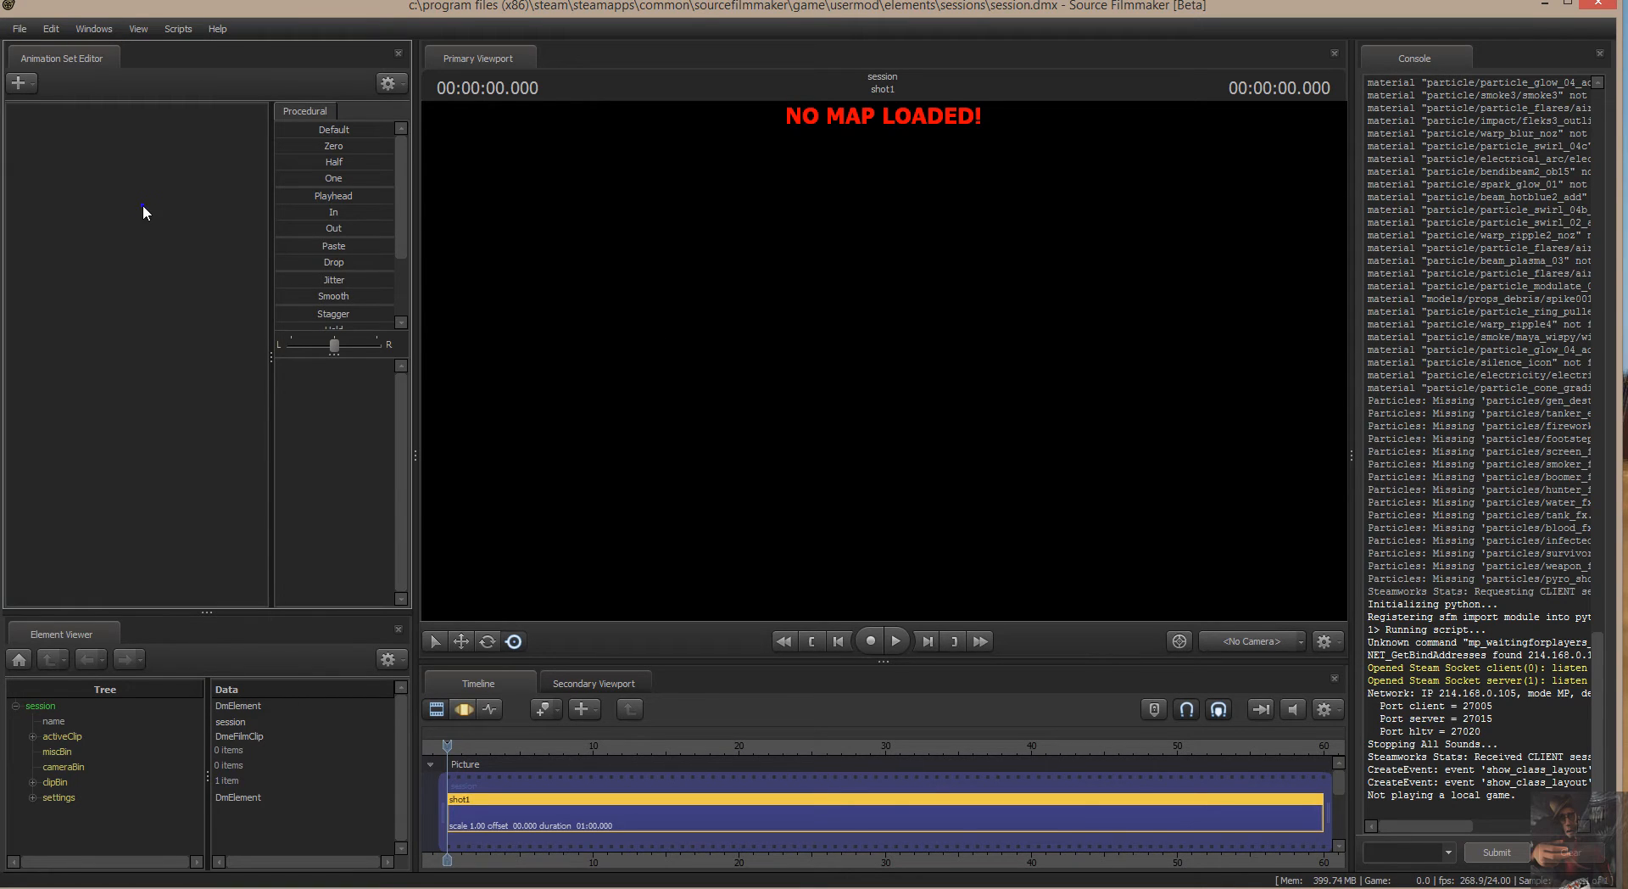
Open the model browser for a new animation set and filter the models by 2013.
{"action": "right_click", "coordinate": [142, 205]}
{"action": "left_click", "coordinate": [237, 244]}
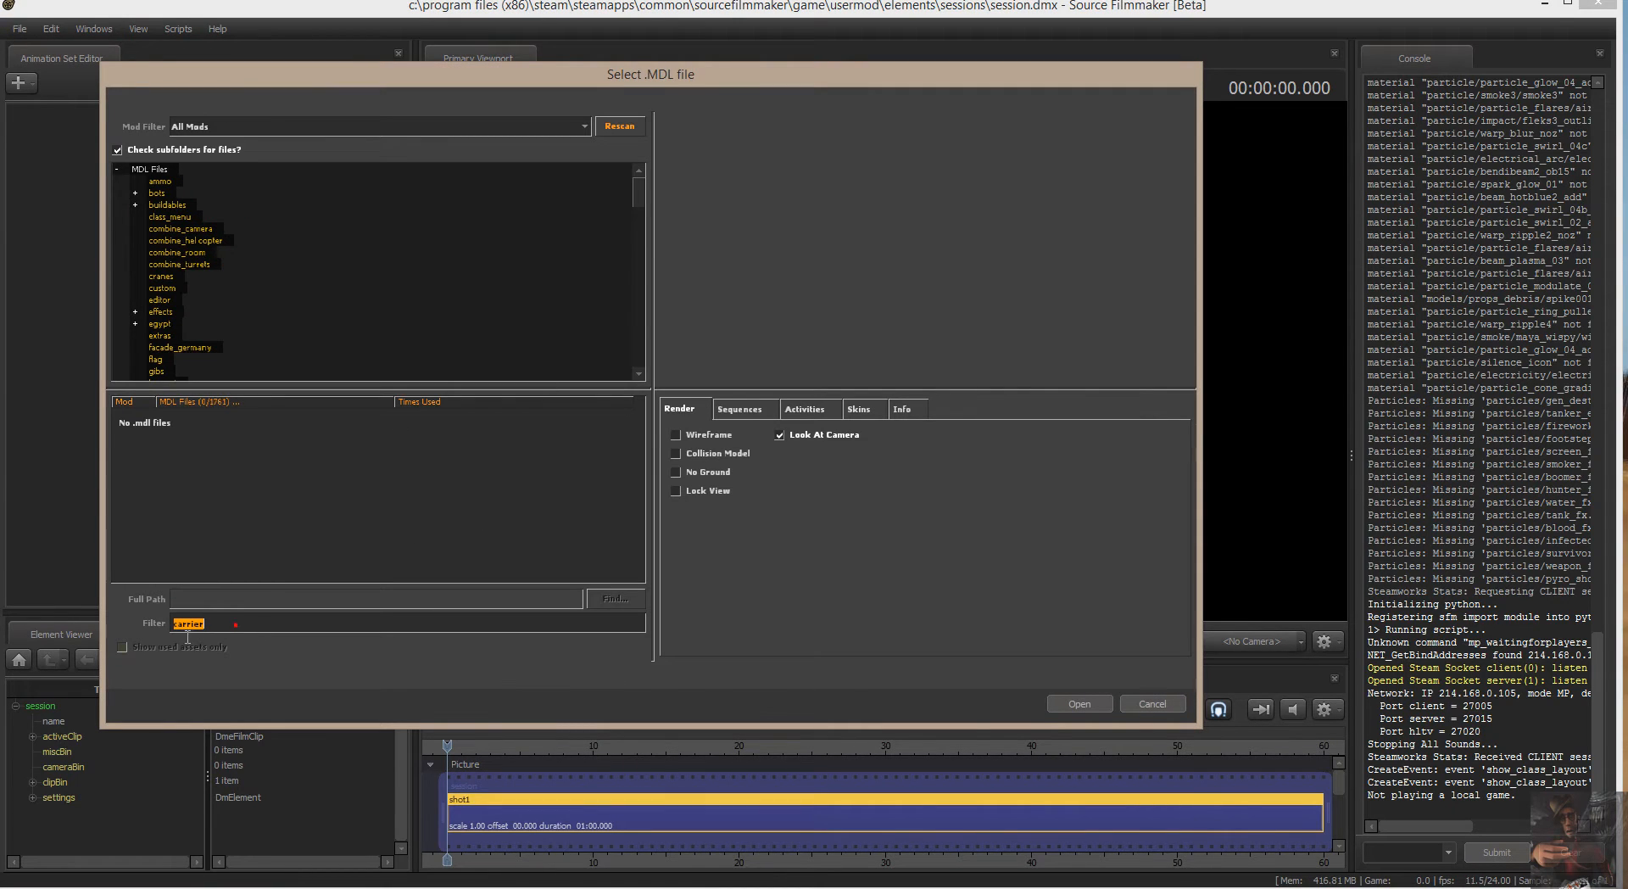
{"action": "type", "text": "201"}
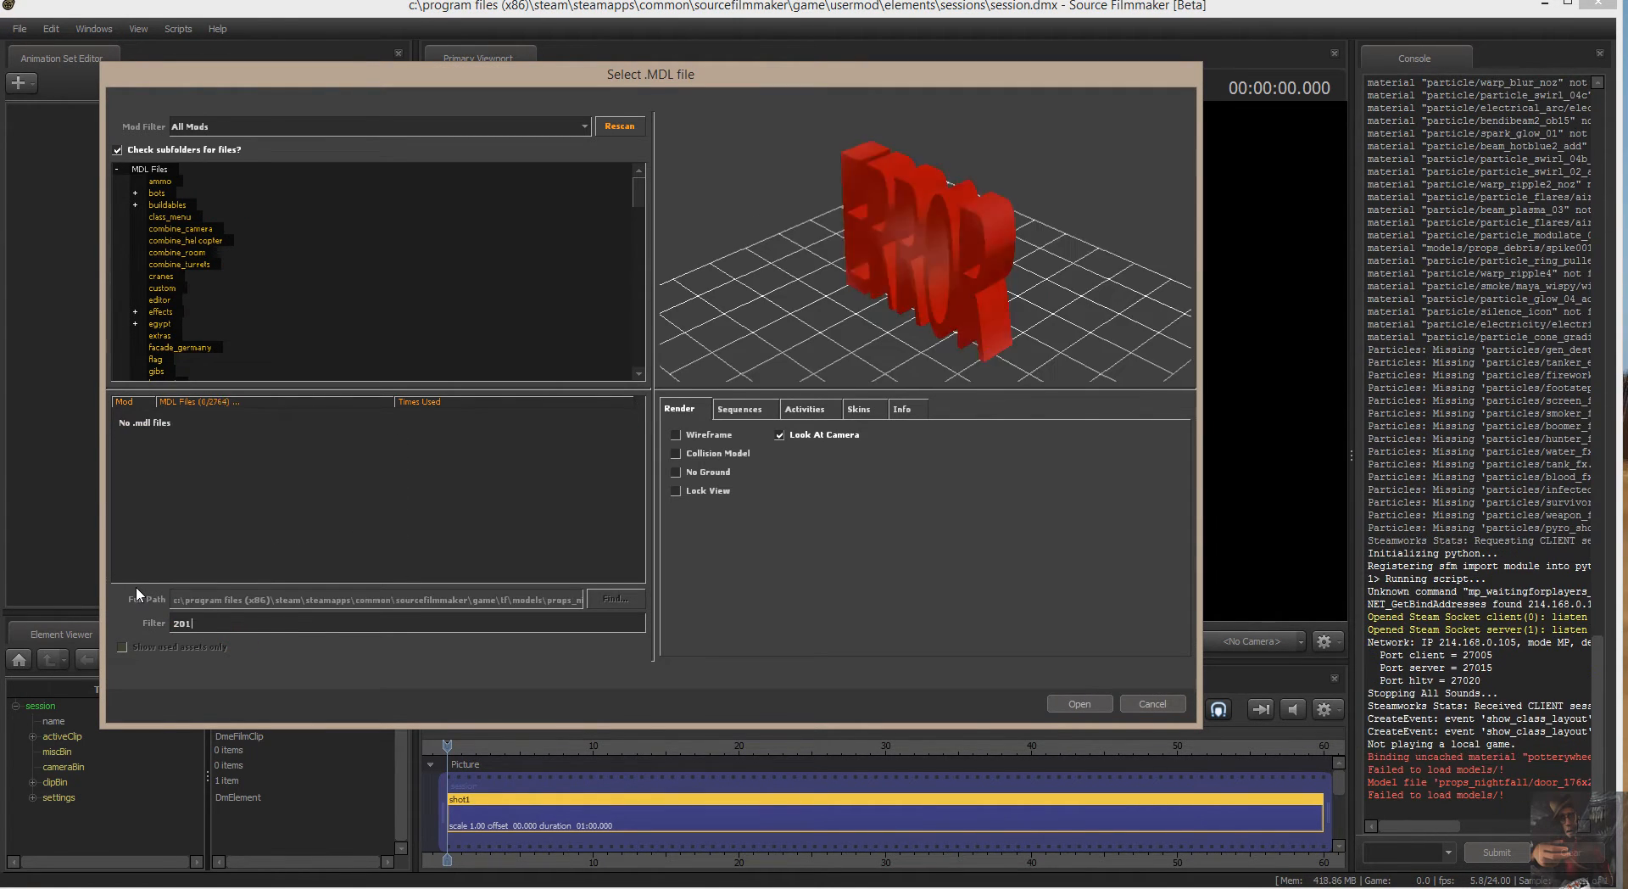
{"action": "type", "text": "3"}
Filter the model list by mvm, and clear the filter after viewing the matches.
{"action": "left_click_drag", "start_coordinate": [215, 625], "coordinate": [172, 625]}
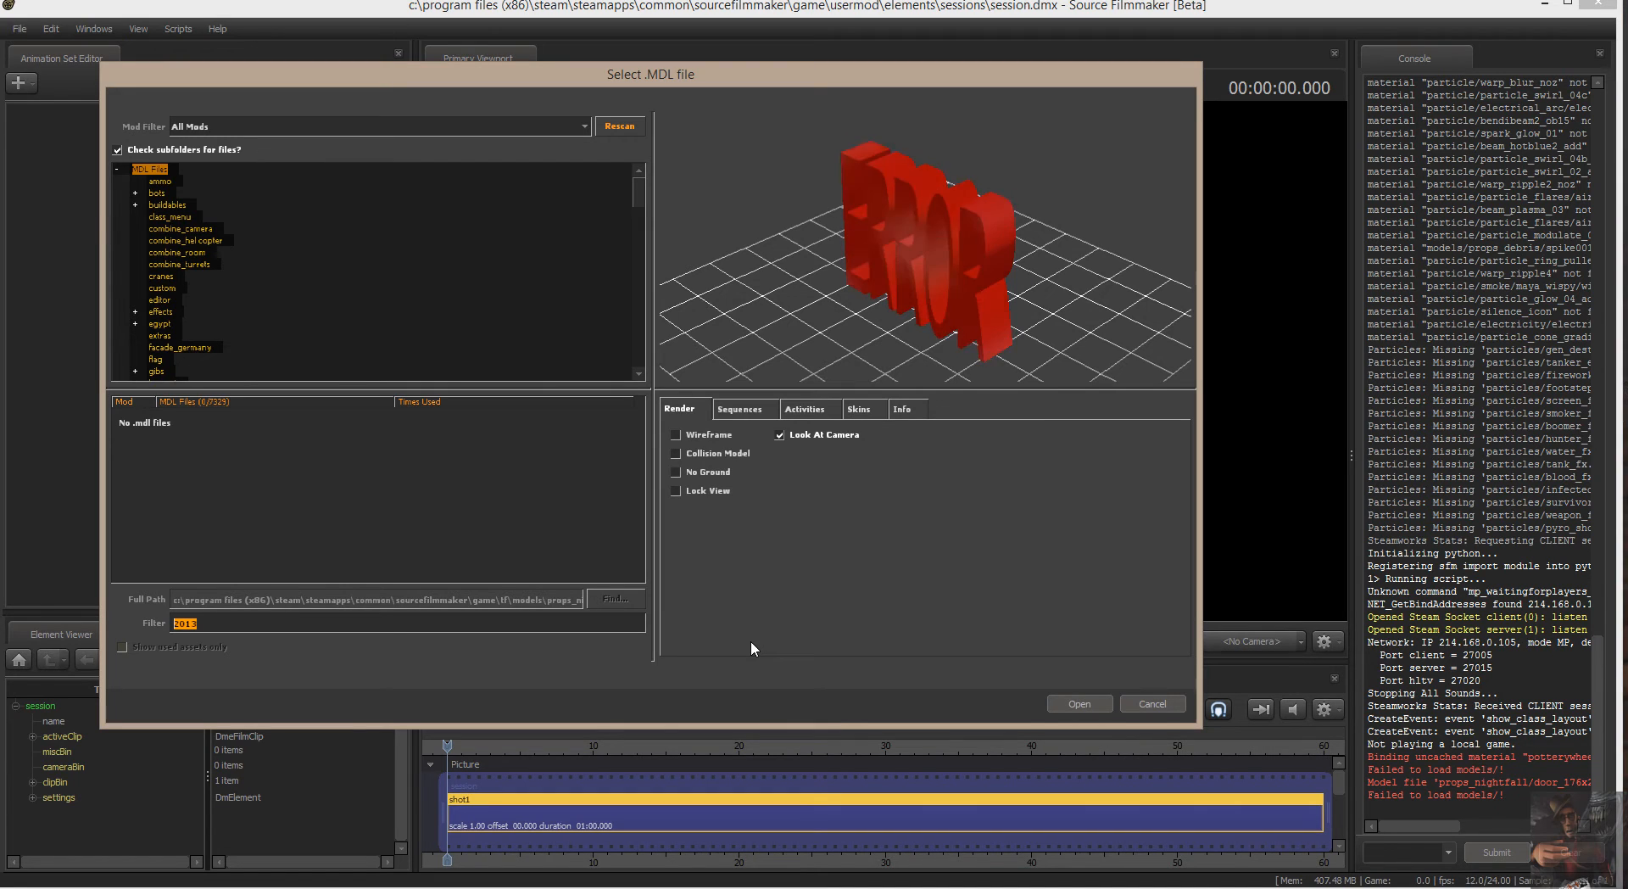
{"action": "type", "text": "mvm"}
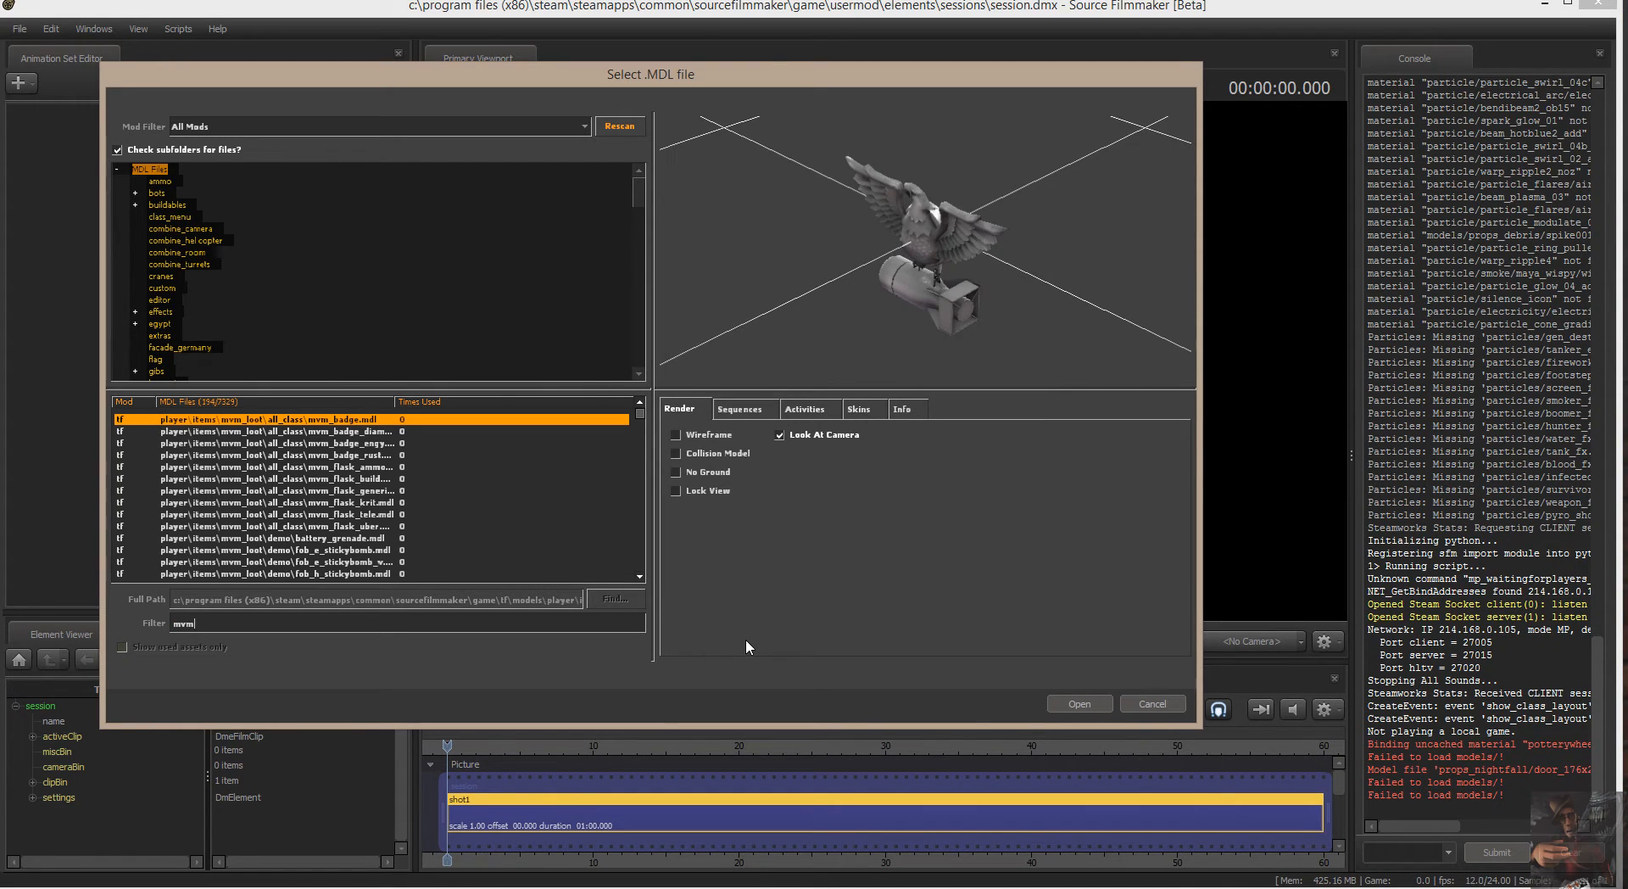
{"action": "key", "text": "BackSpace"}
{"action": "key", "text": "BackSpace"}
{"action": "key", "text": "BackSpace"}
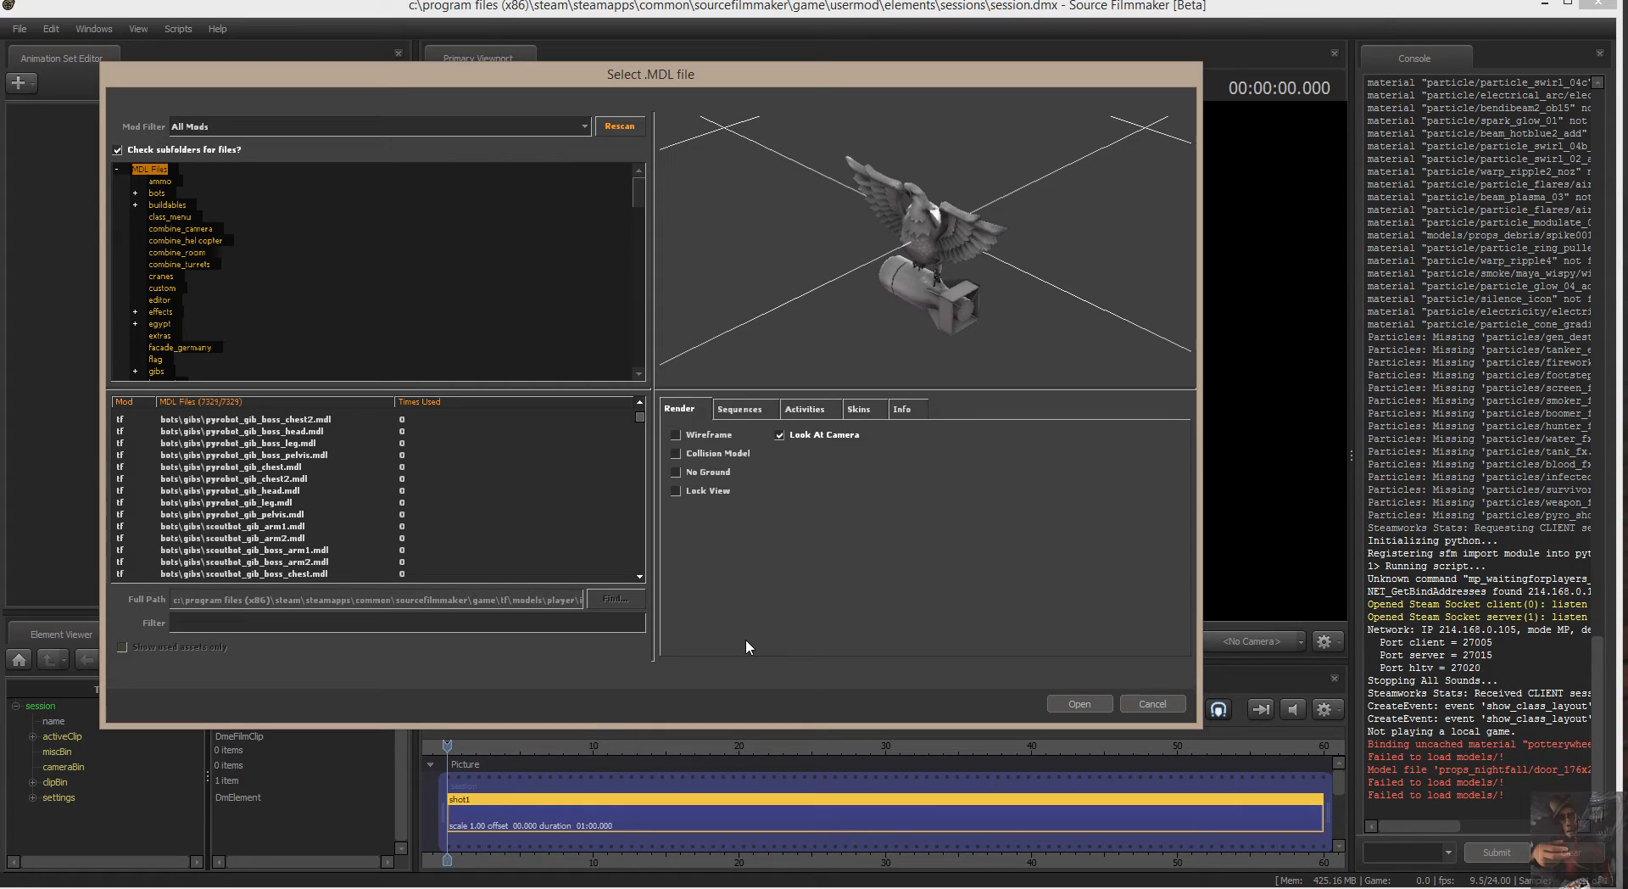
Filter the models by tw2 and preview the boss_tank_damage2, carrier_parts, carrier, boss_tank and anim_tank models.
{"action": "type", "text": "tw2"}
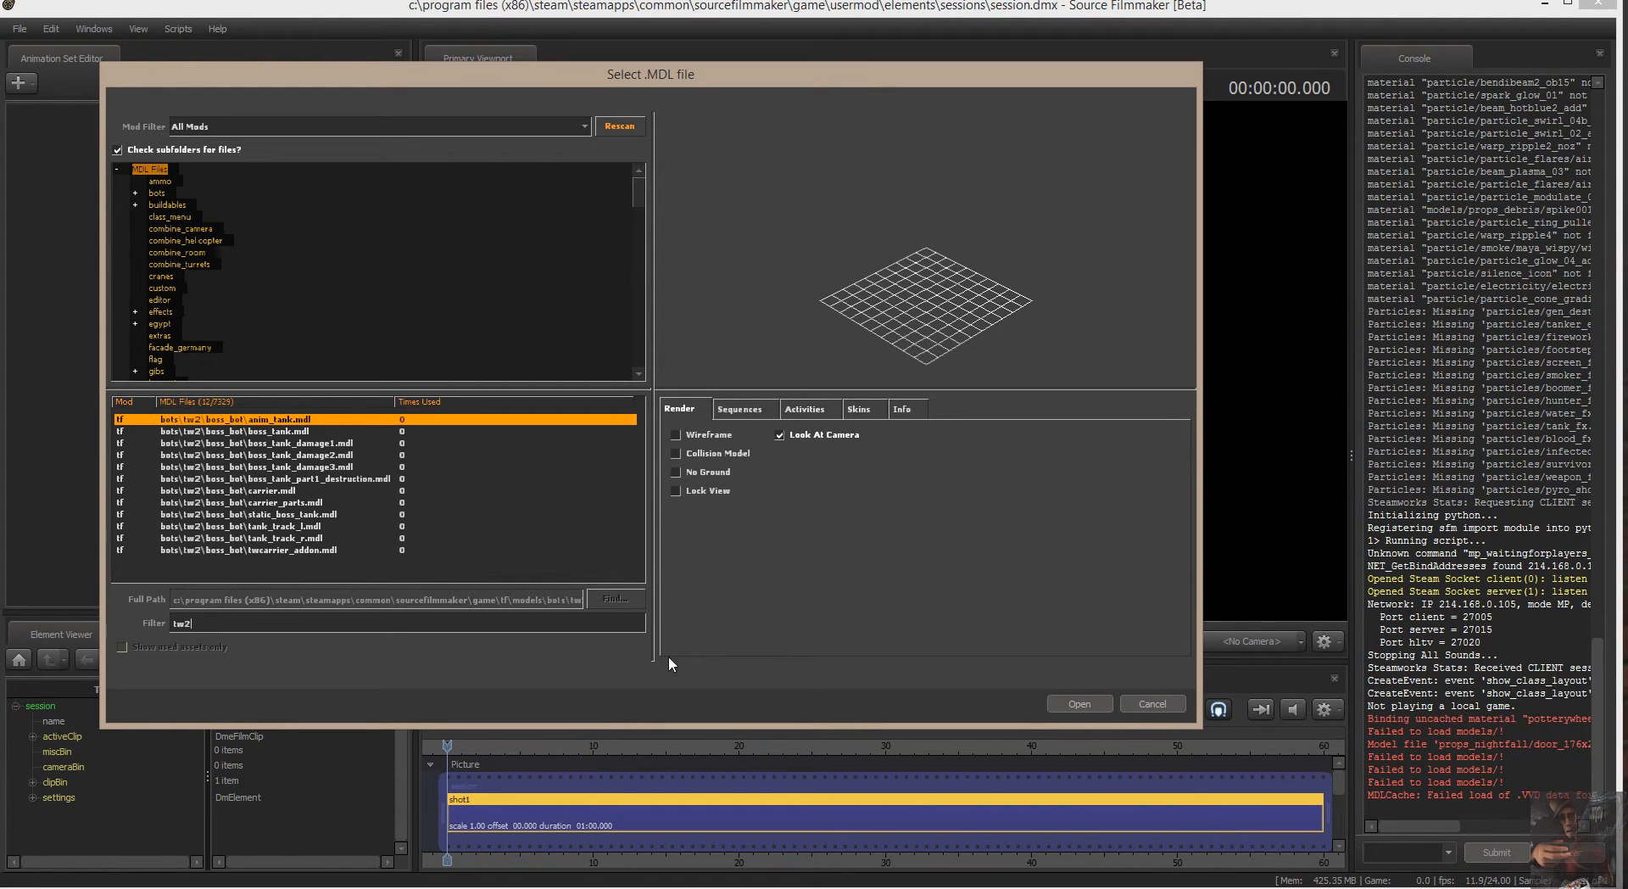
{"action": "left_click", "coordinate": [338, 456]}
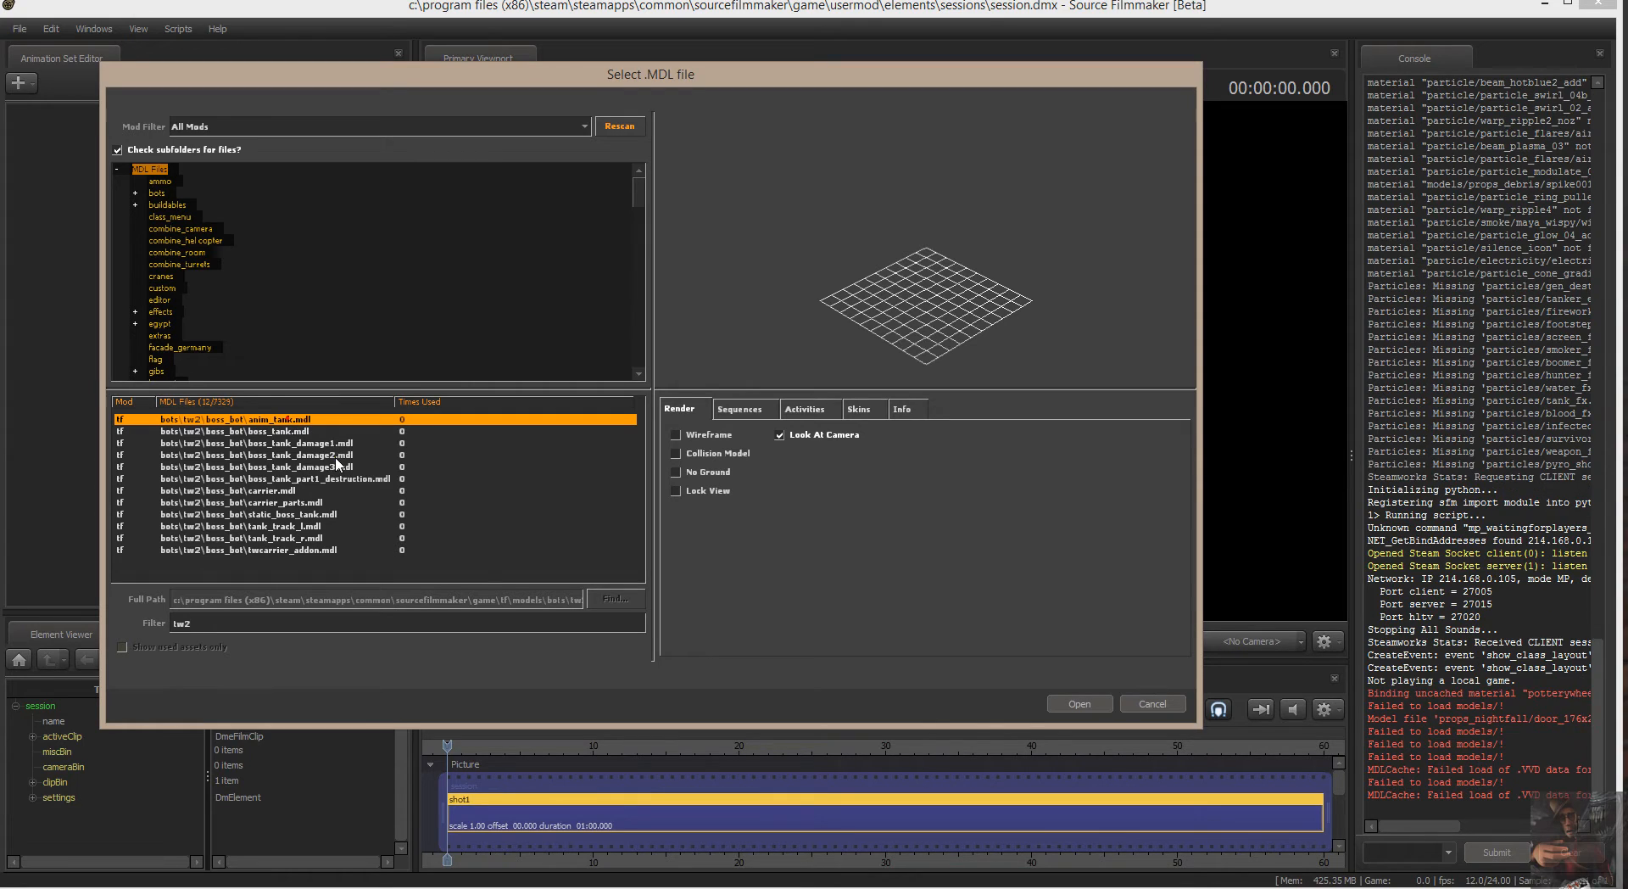
{"action": "left_click", "coordinate": [298, 502]}
{"action": "left_click", "coordinate": [286, 491]}
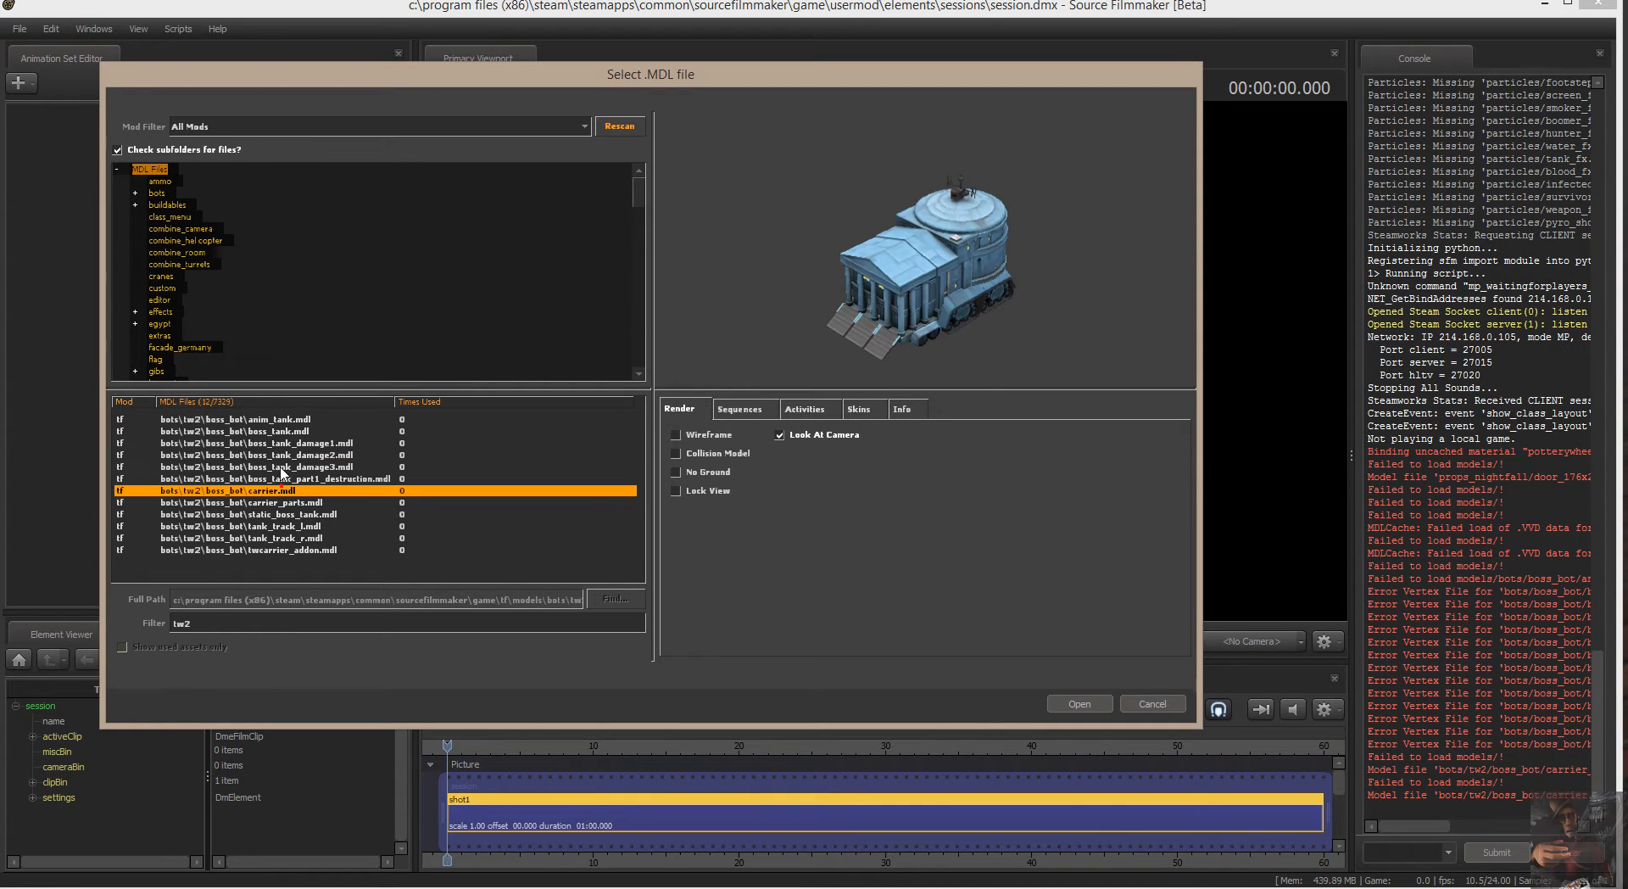
{"action": "left_click", "coordinate": [281, 455]}
{"action": "left_click", "coordinate": [281, 432]}
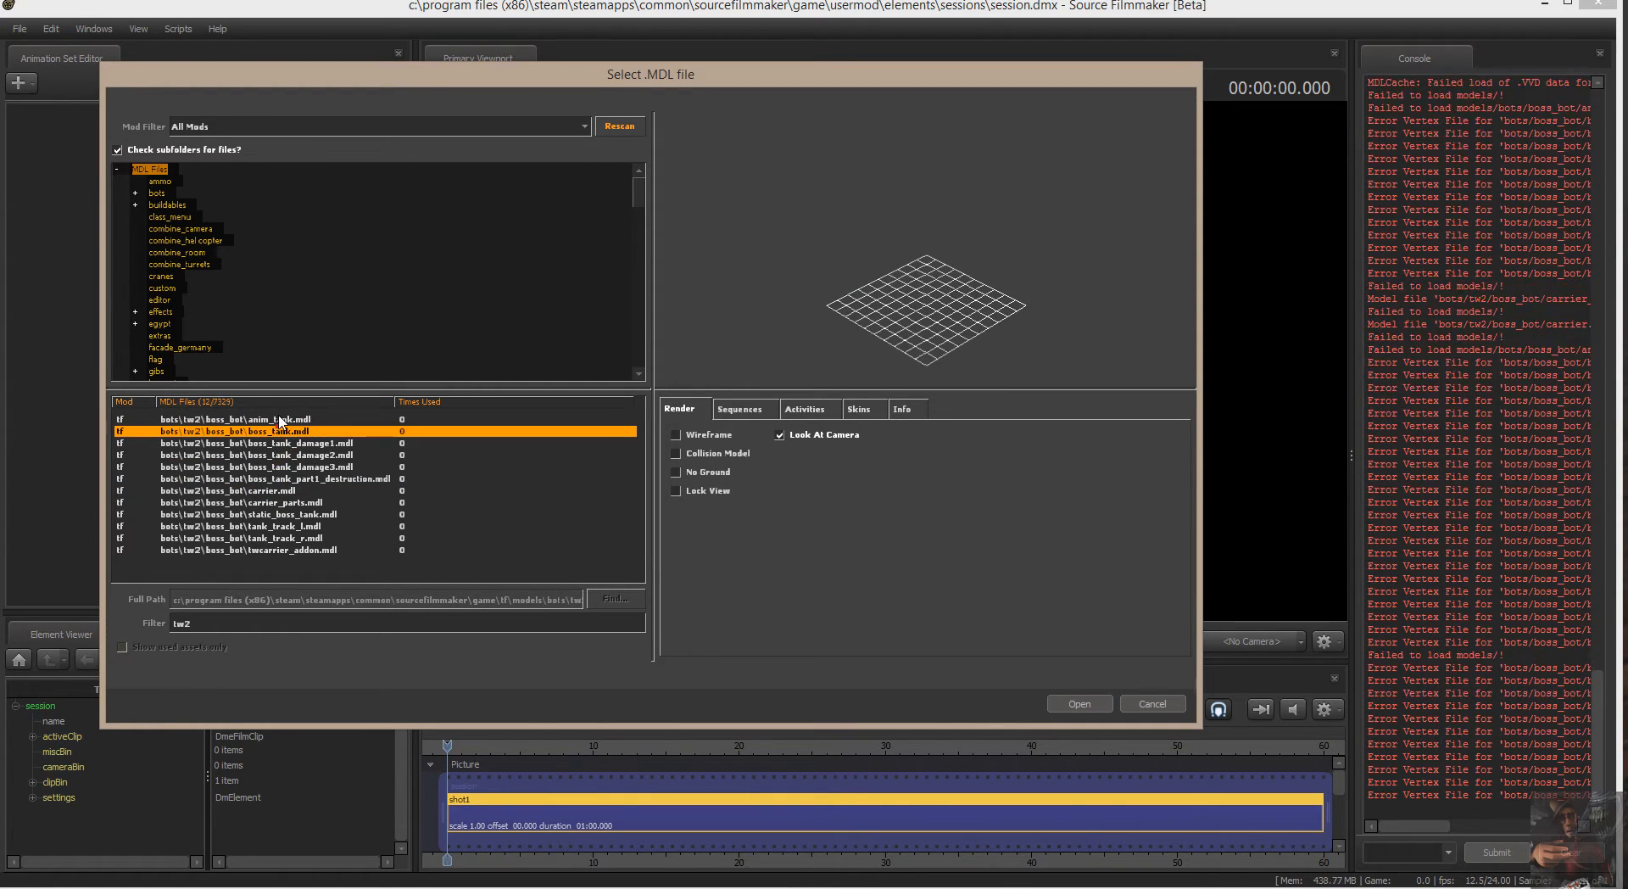
{"action": "left_click", "coordinate": [281, 420]}
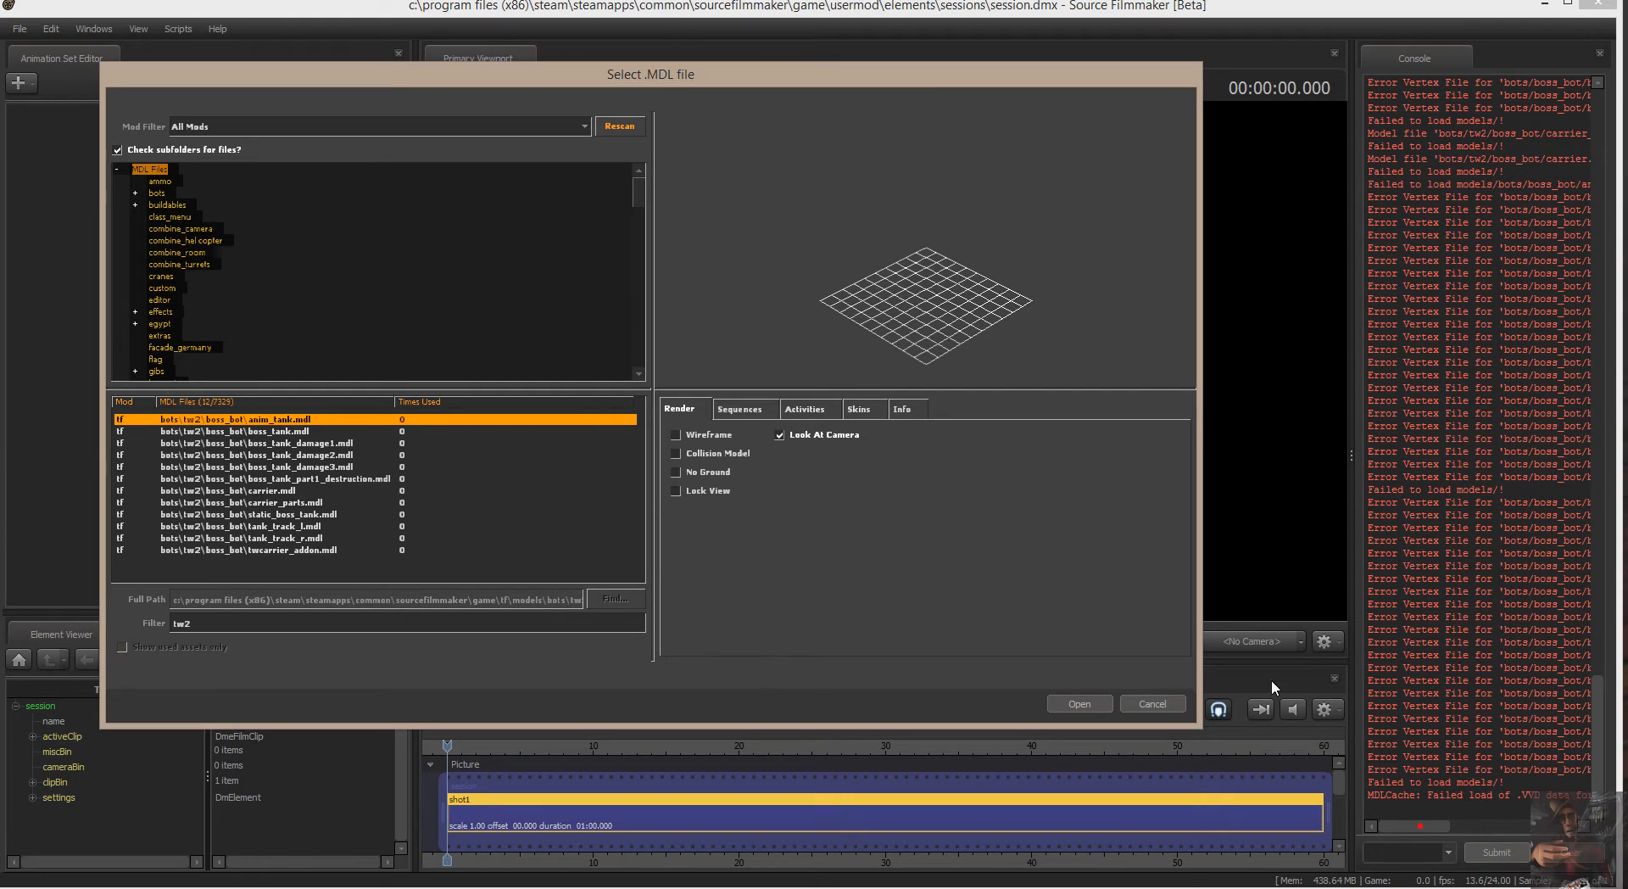
Preview the tank track, twcarrier_addon and damaged boss tank models, and close the model browser without adding one.
{"action": "left_click", "coordinate": [263, 526]}
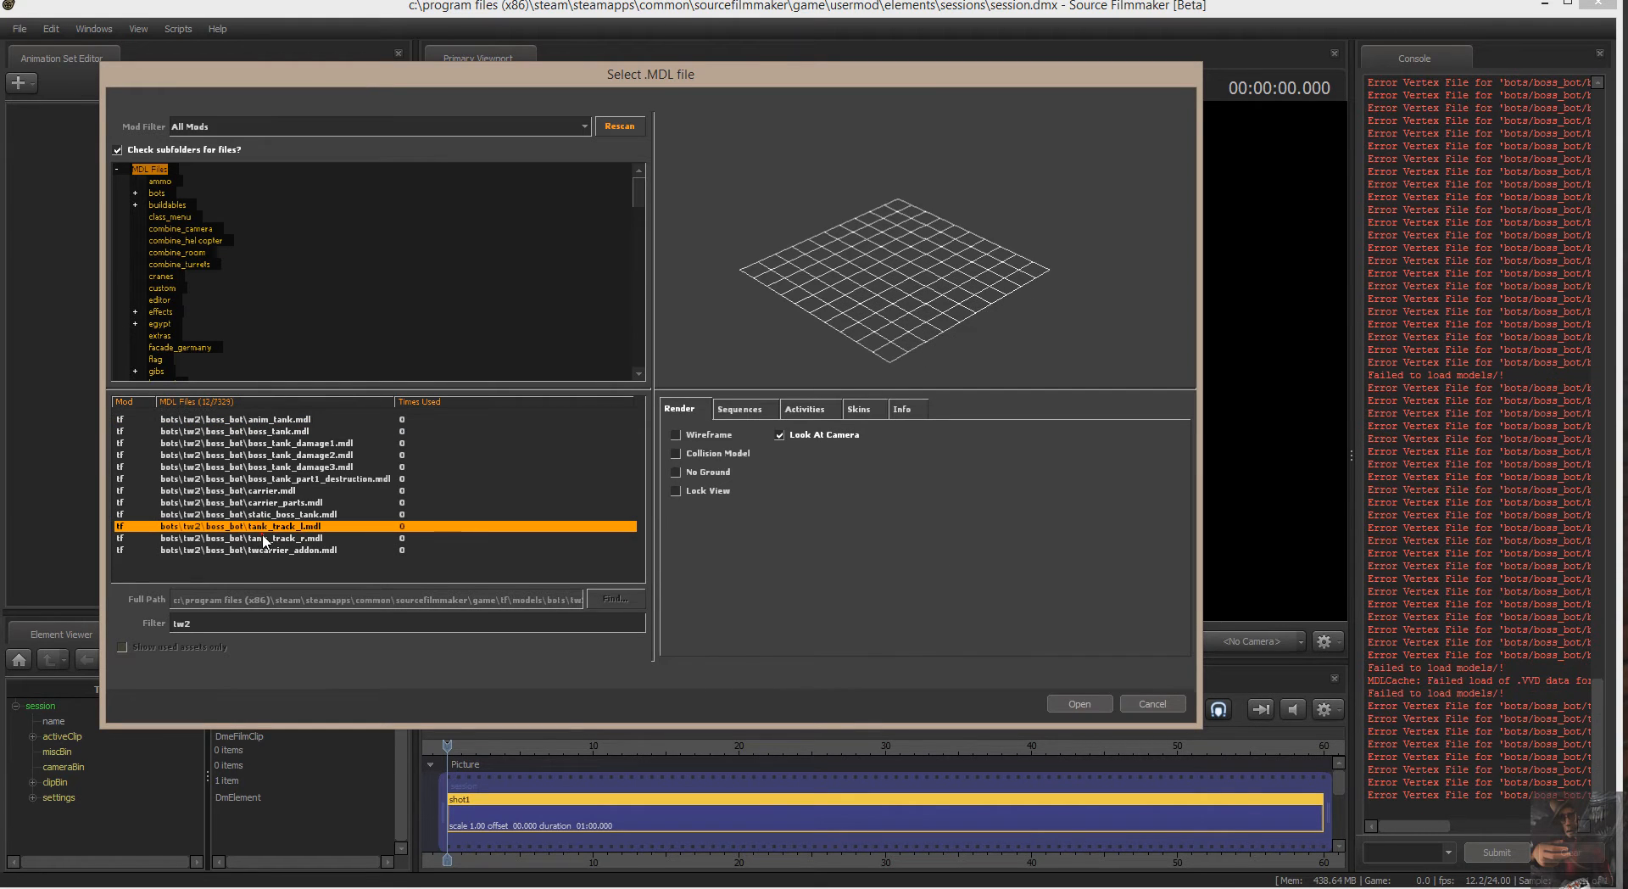
{"action": "left_click", "coordinate": [263, 539]}
{"action": "left_click", "coordinate": [262, 550]}
{"action": "left_click", "coordinate": [271, 467]}
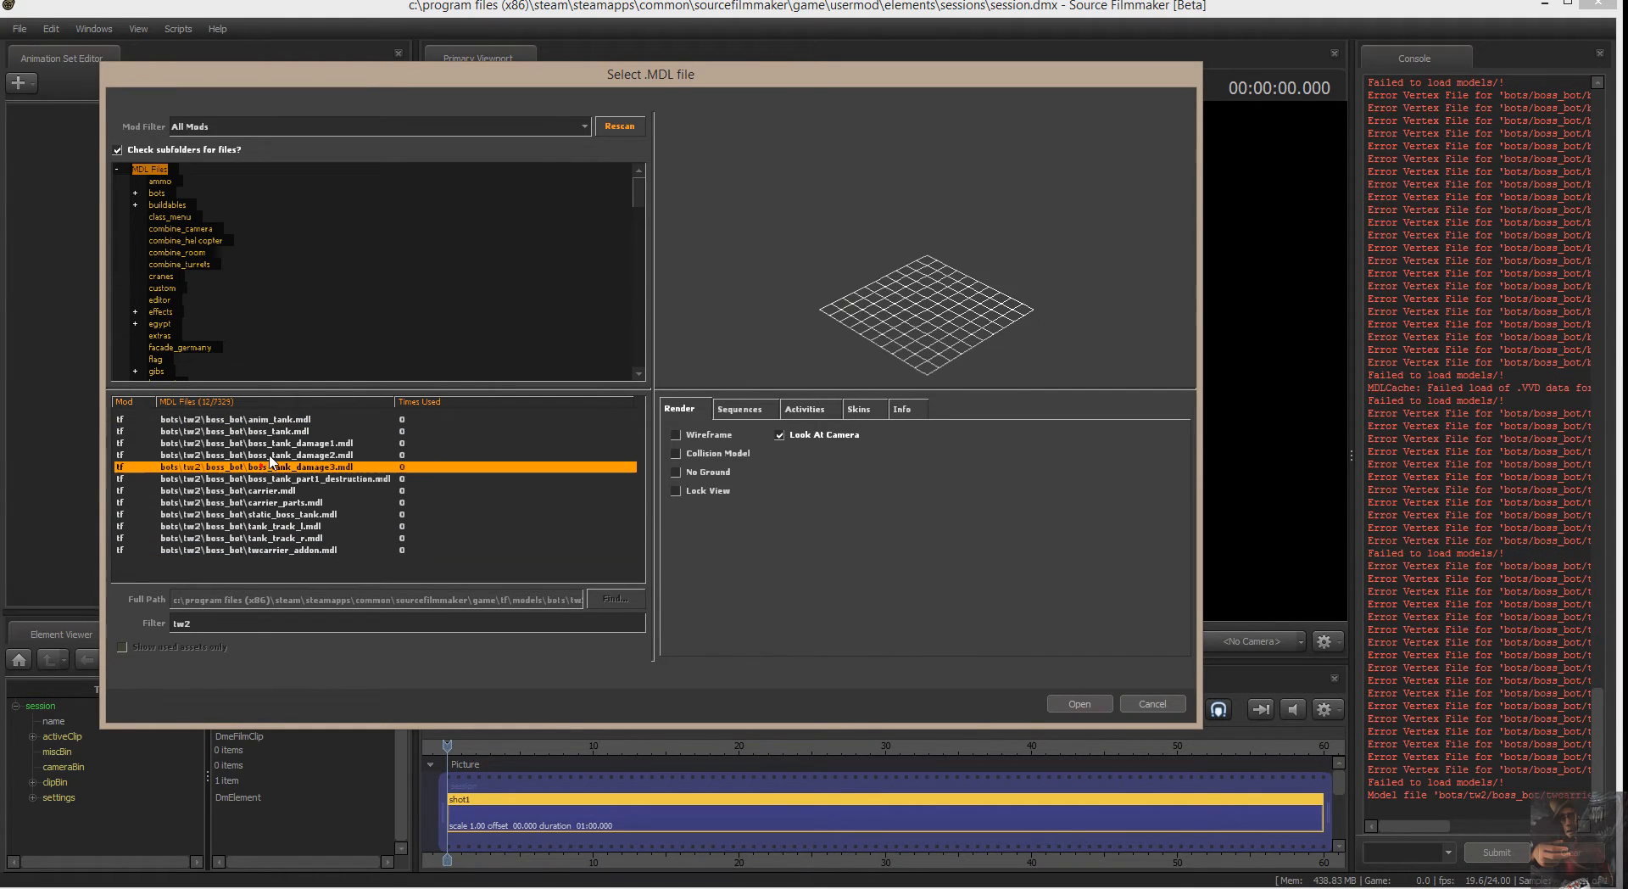
{"action": "left_click", "coordinate": [277, 419]}
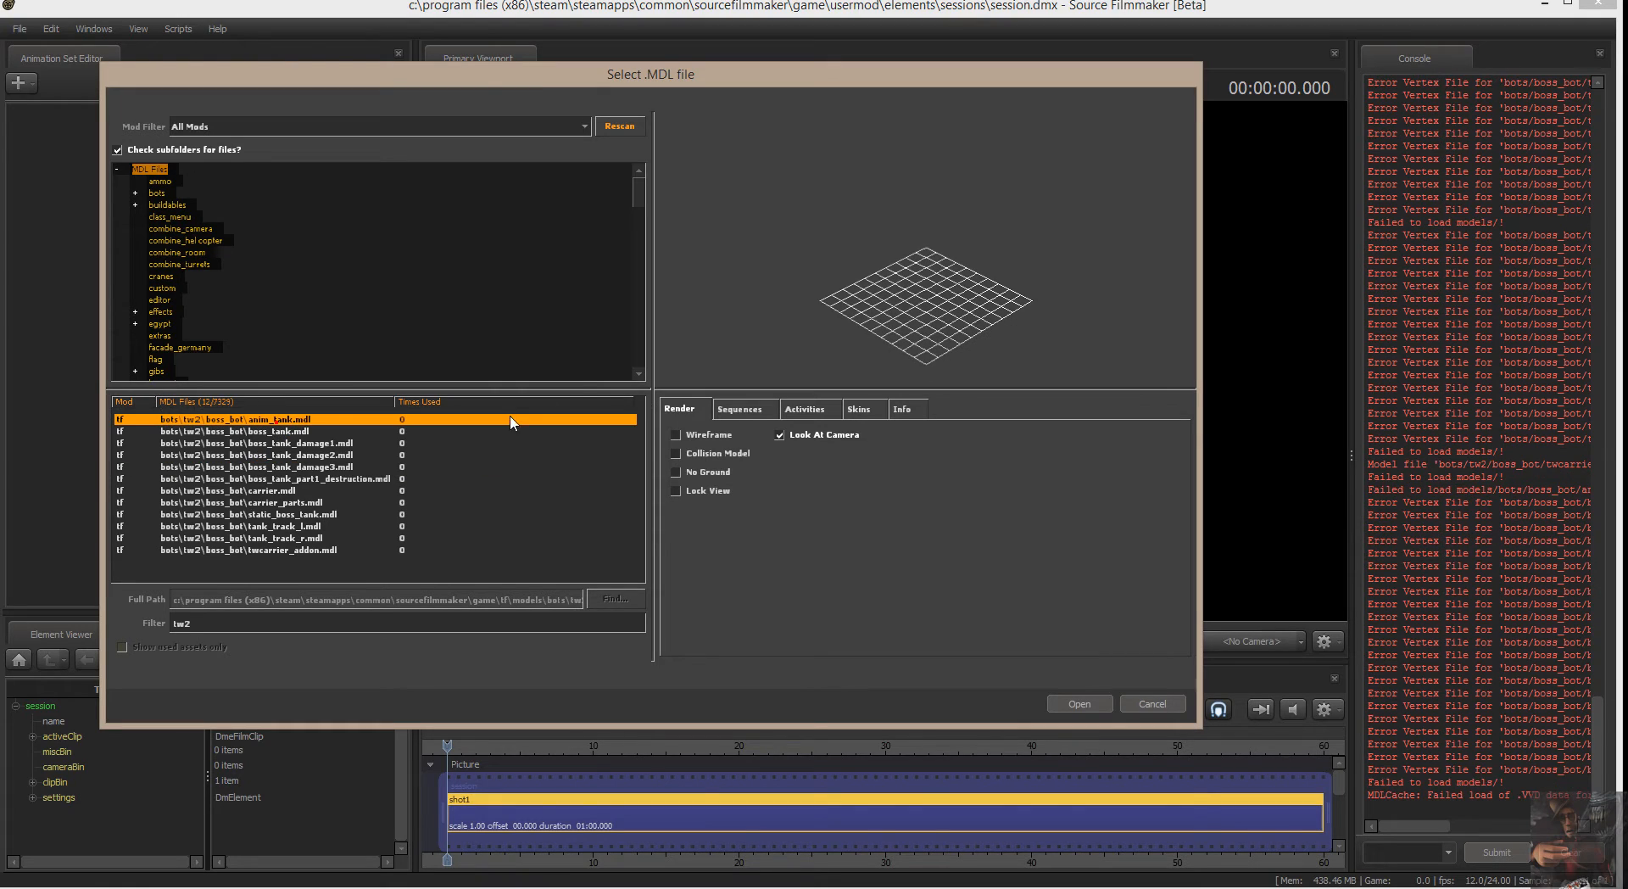
{"action": "left_click", "coordinate": [267, 444]}
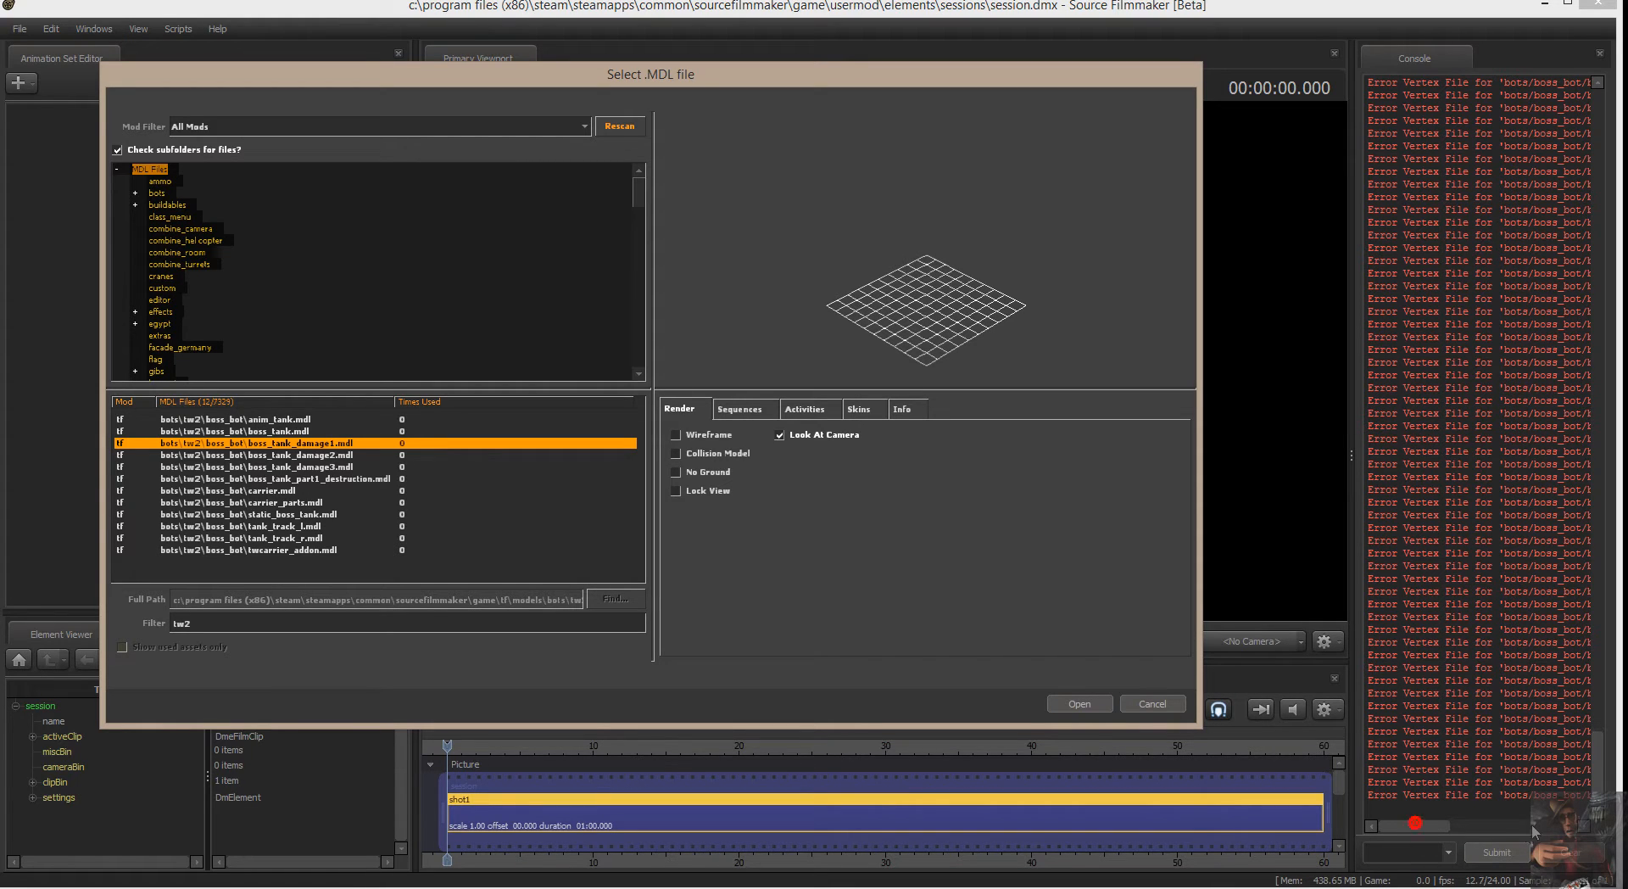
{"action": "left_click", "coordinate": [1162, 703]}
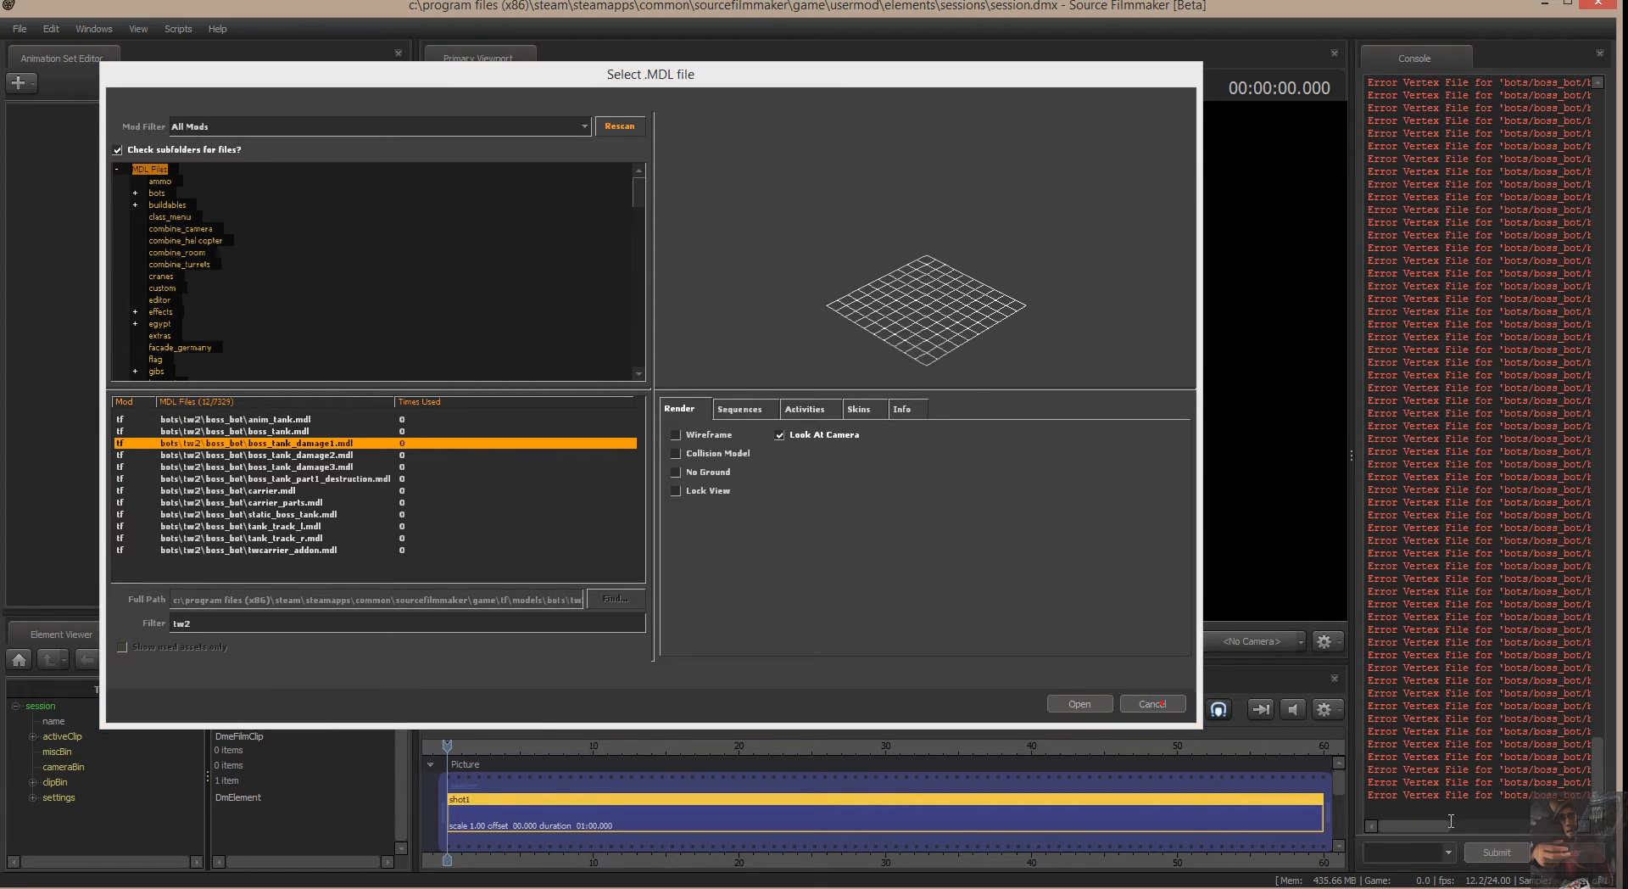
{"action": "left_click_drag", "start_coordinate": [1421, 832], "coordinate": [1380, 835]}
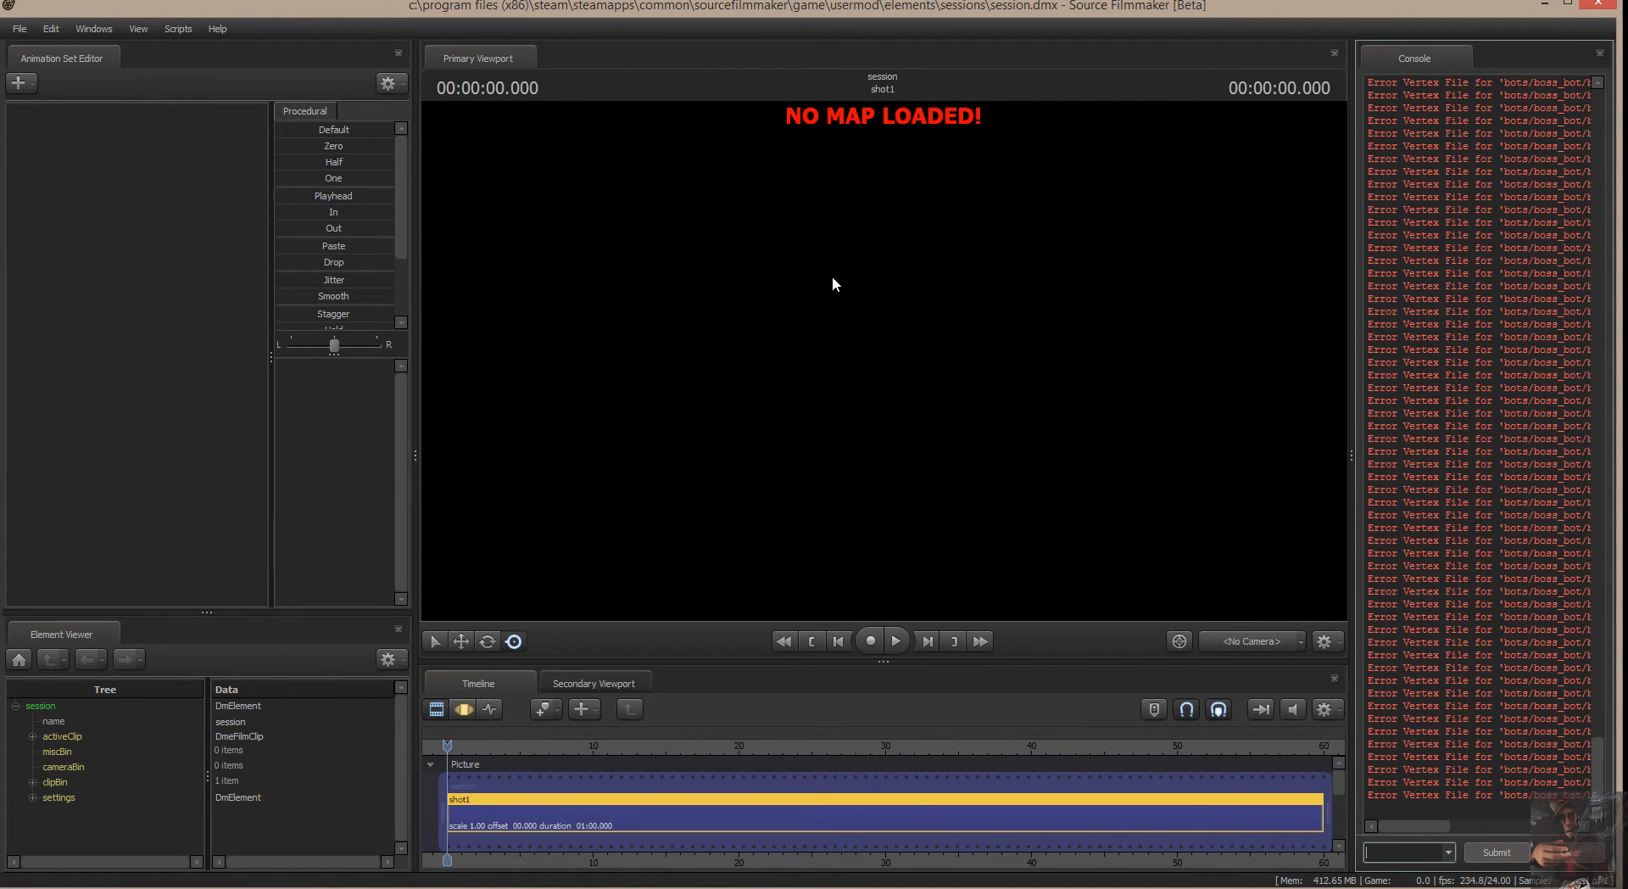
Minimize Source Filmmaker and move the GCFScape desktop shortcut between the GUIStudio and SFM shortcuts.
{"action": "left_click", "coordinate": [1544, 4]}
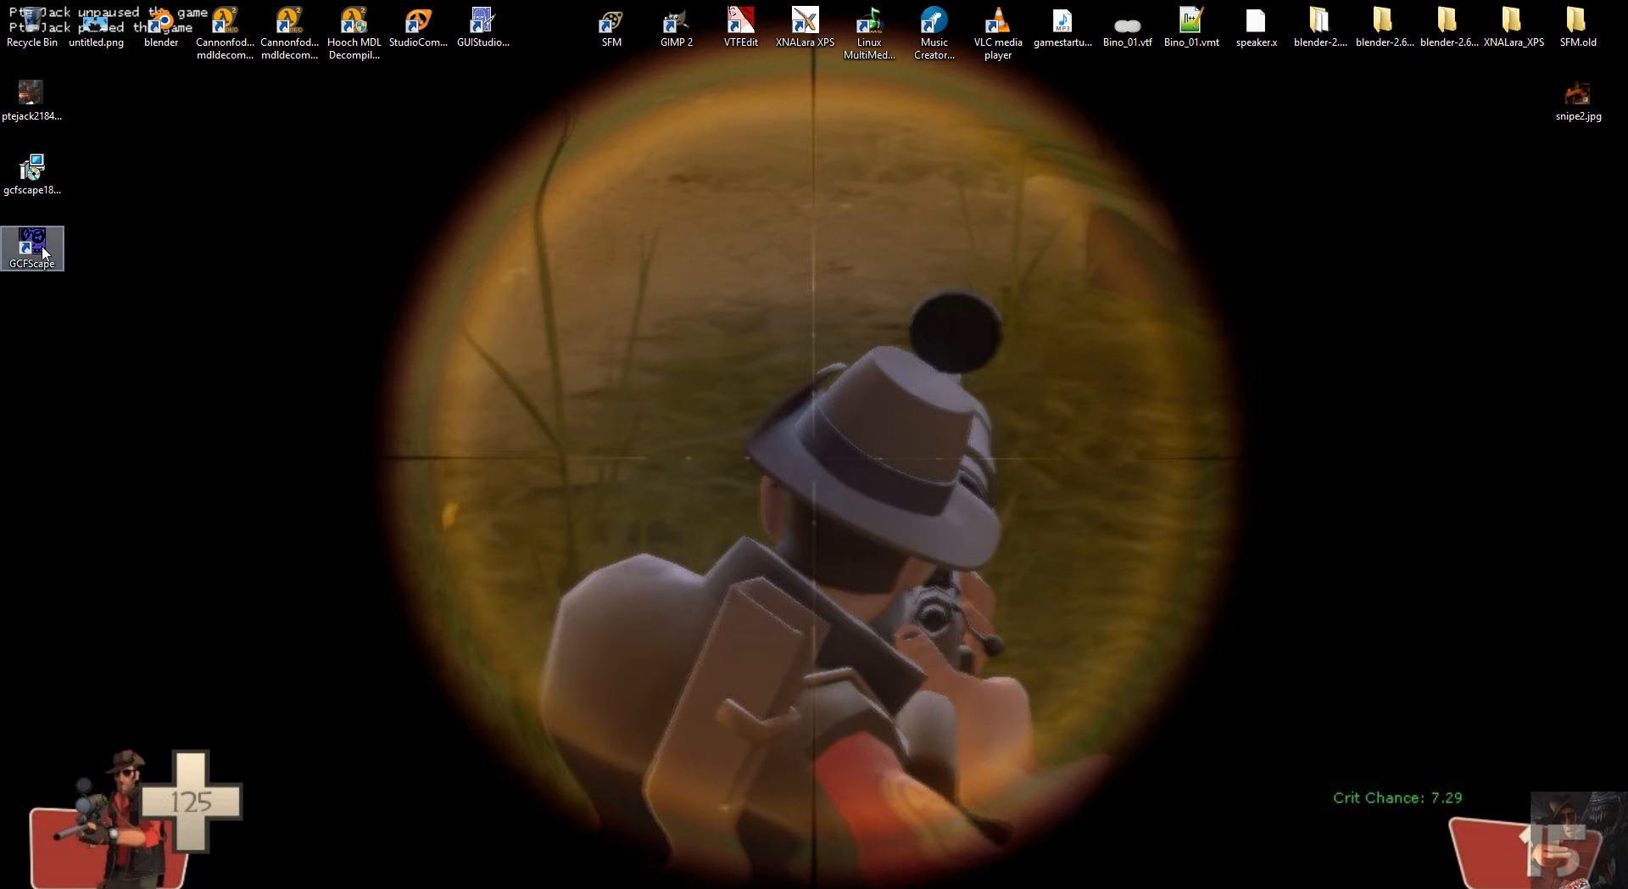
{"action": "left_click_drag", "start_coordinate": [41, 240], "coordinate": [555, 23]}
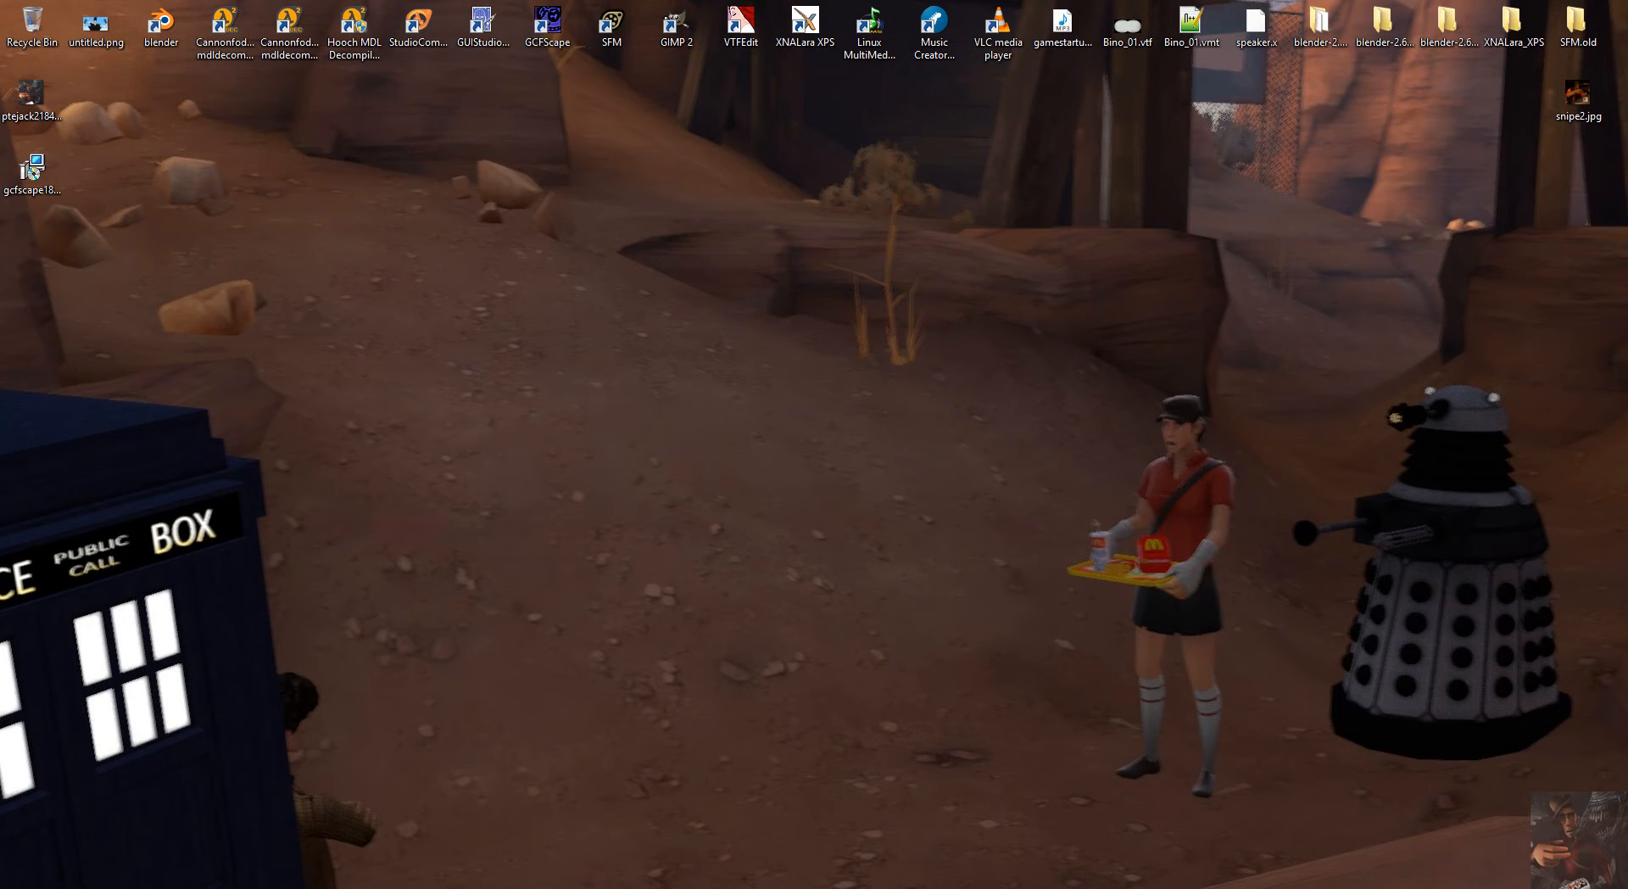
Open the steamapps folder in File Explorer and select team fortress 2 client content.gcf among the game cache files.
{"action": "key", "text": "super+e"}
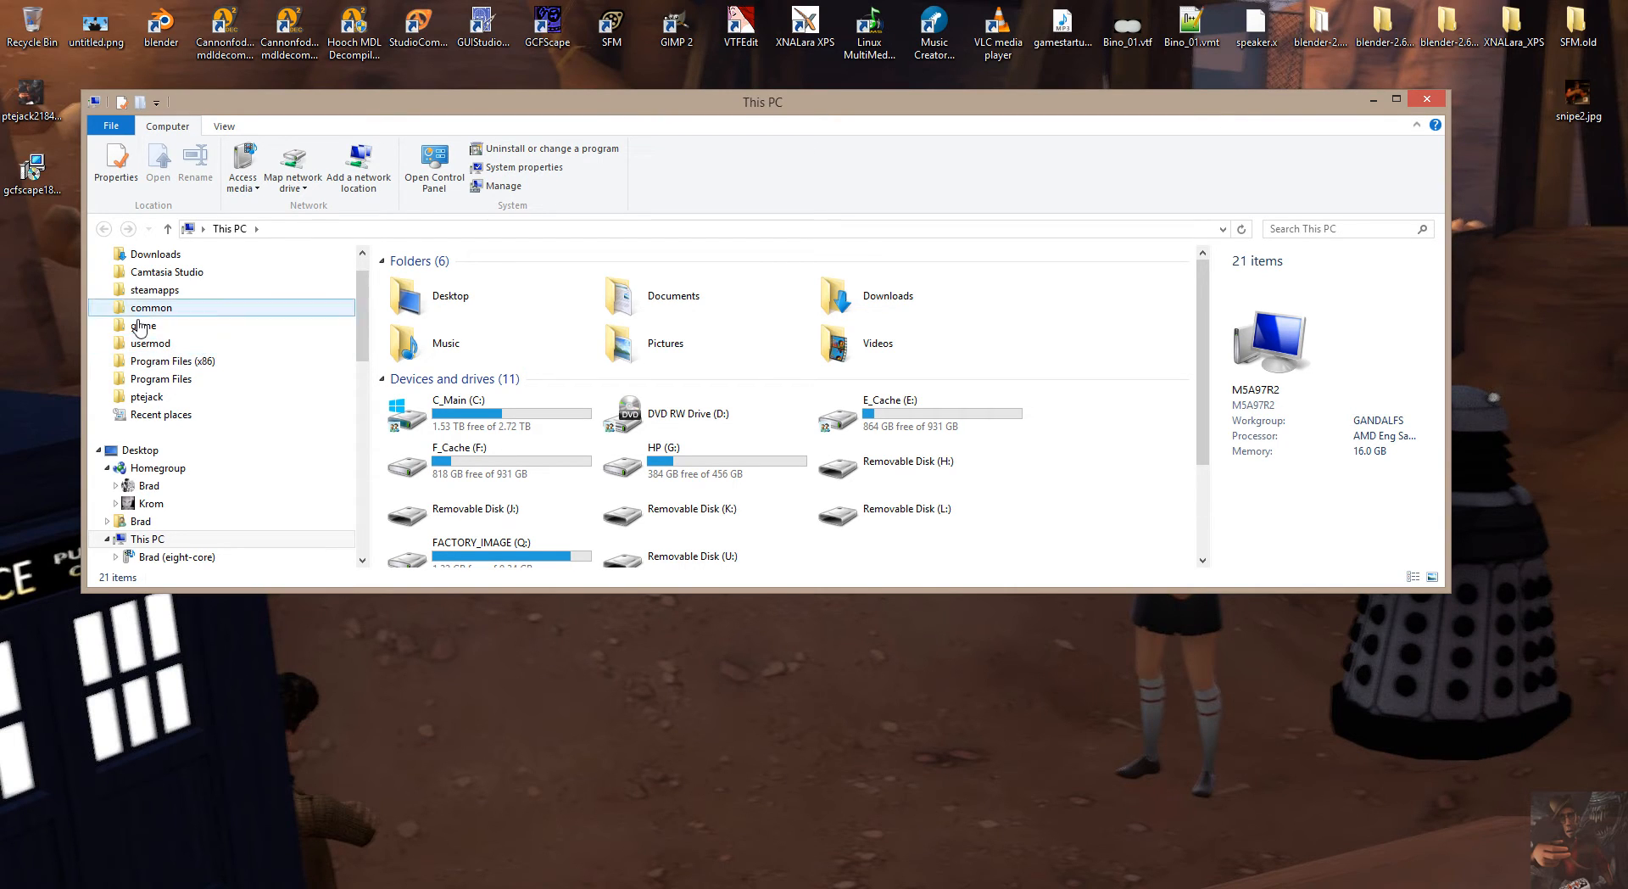
{"action": "left_click", "coordinate": [154, 290]}
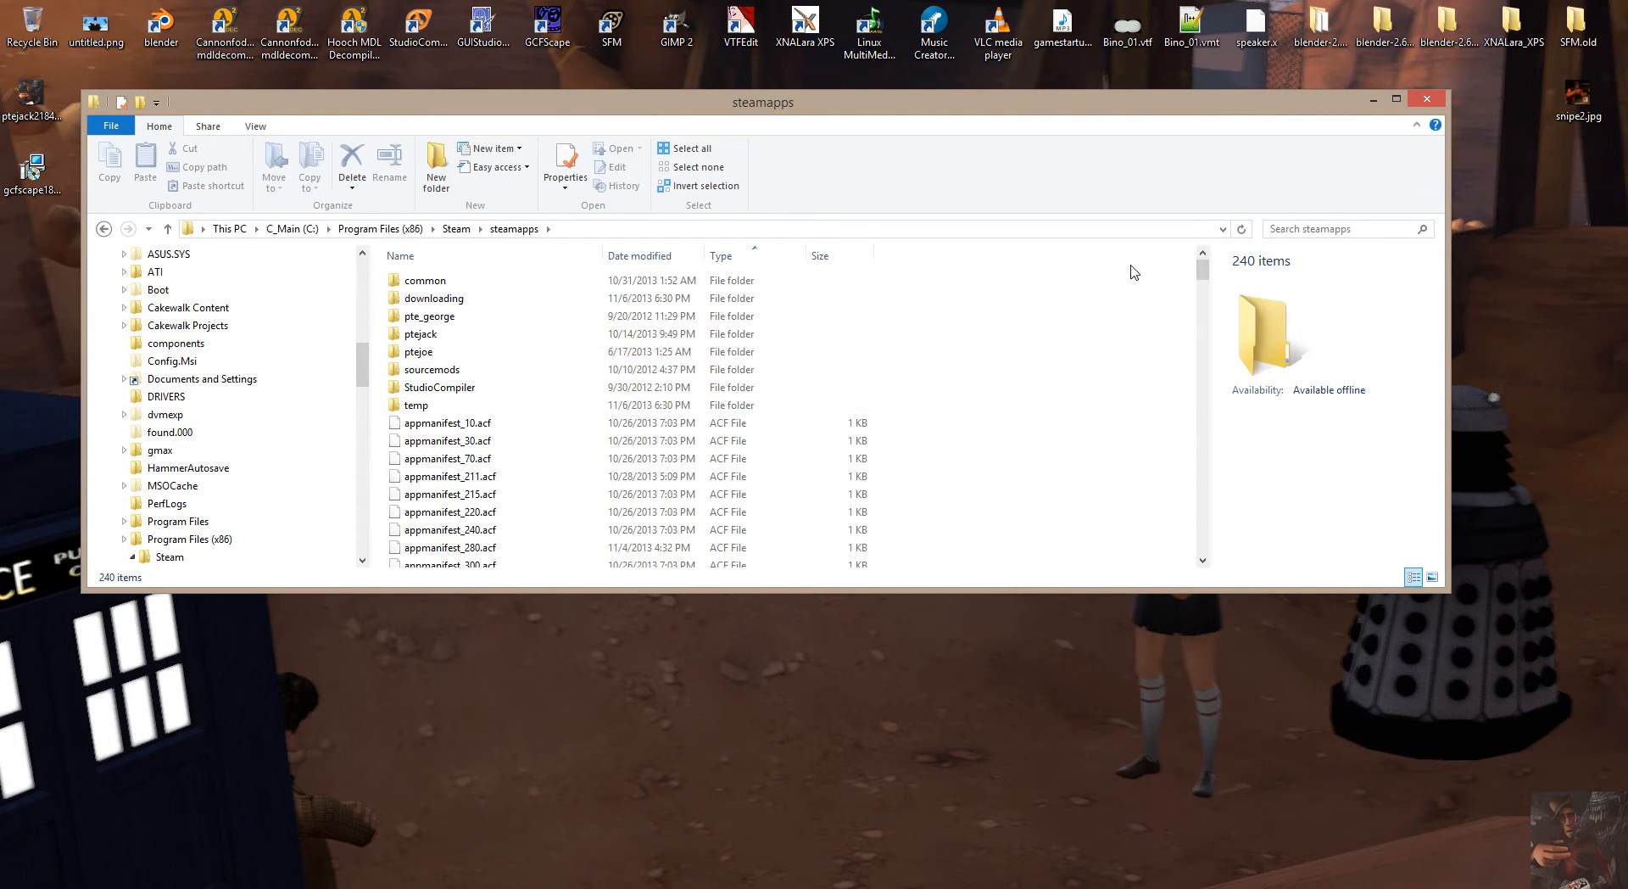
{"action": "left_click_drag", "start_coordinate": [1204, 270], "coordinate": [1206, 506]}
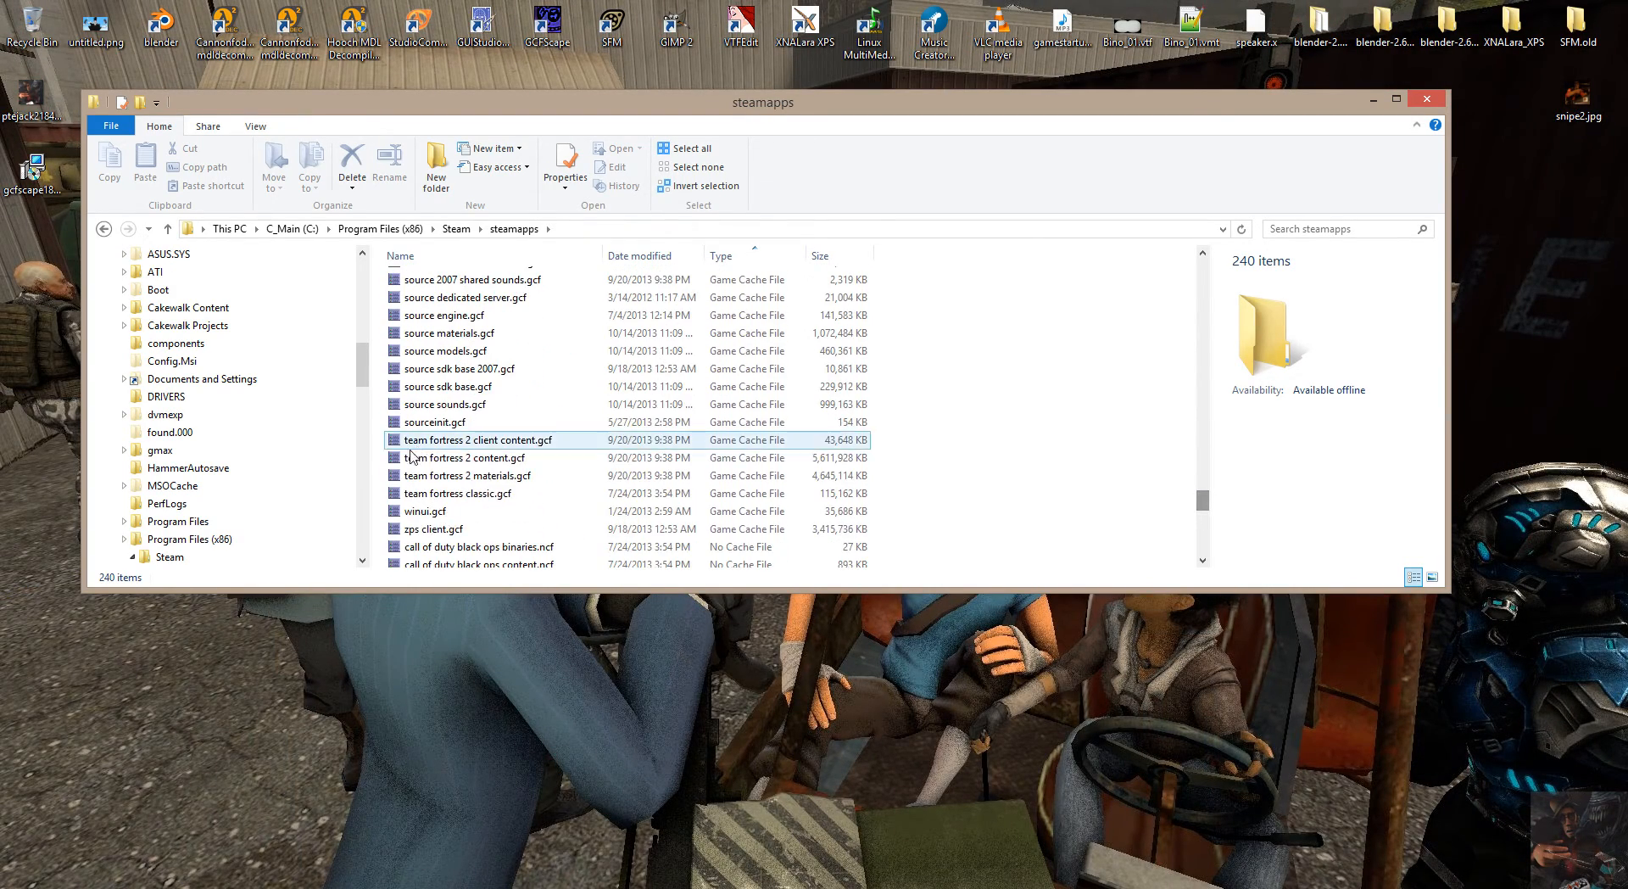
{"action": "left_click", "coordinate": [508, 511]}
{"action": "scroll", "coordinate": [495, 447], "scroll_direction": "up", "scroll_amount": 4}
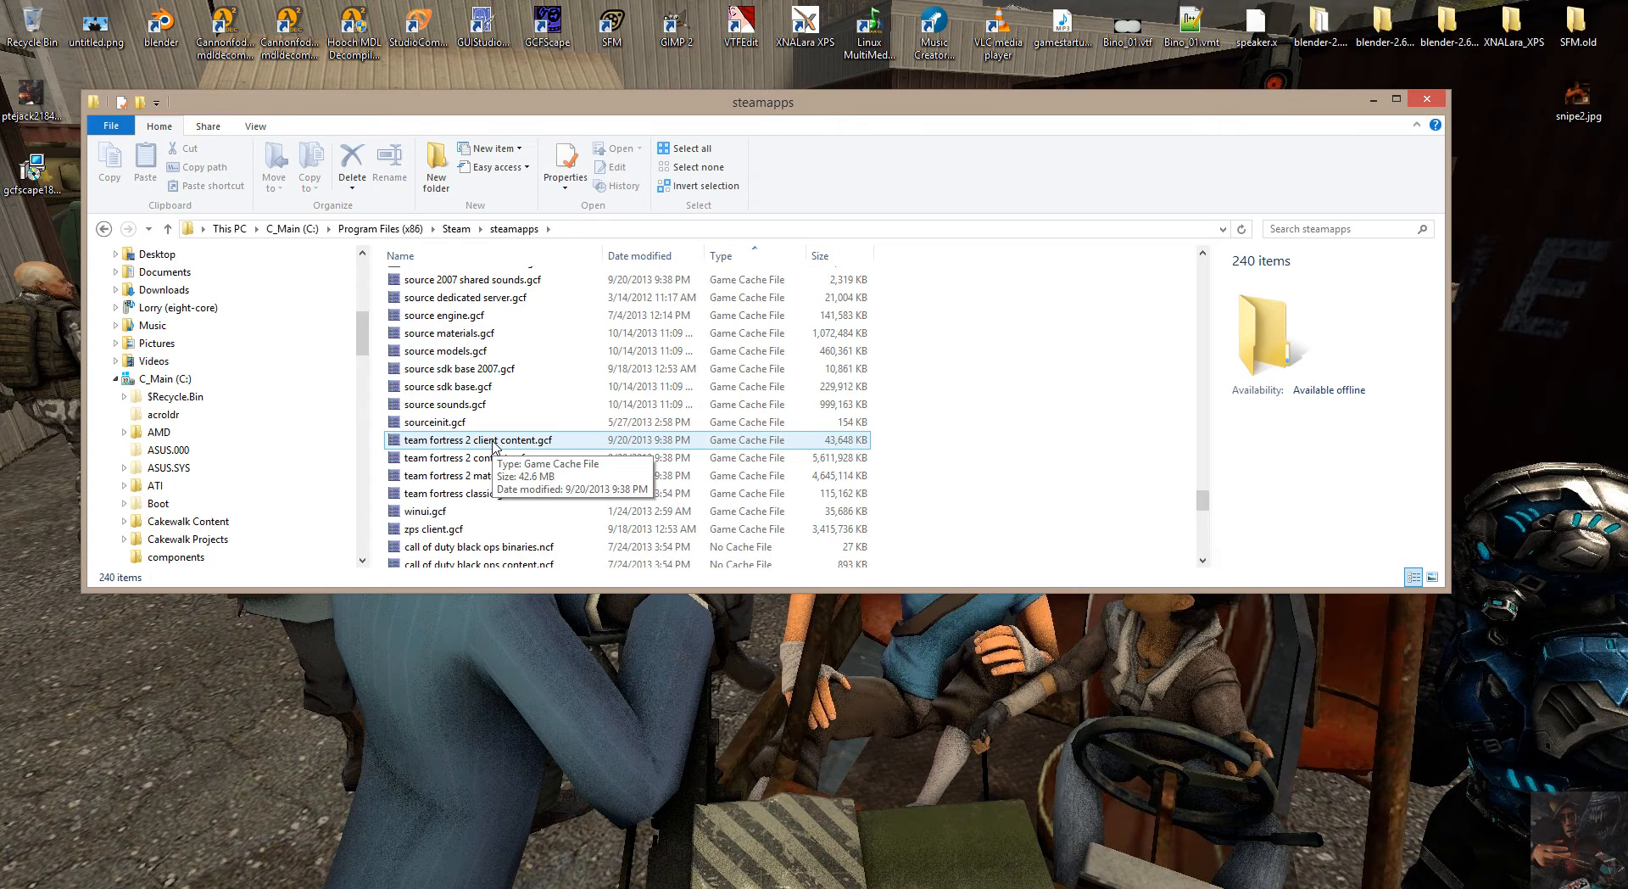
{"action": "left_click", "coordinate": [495, 441]}
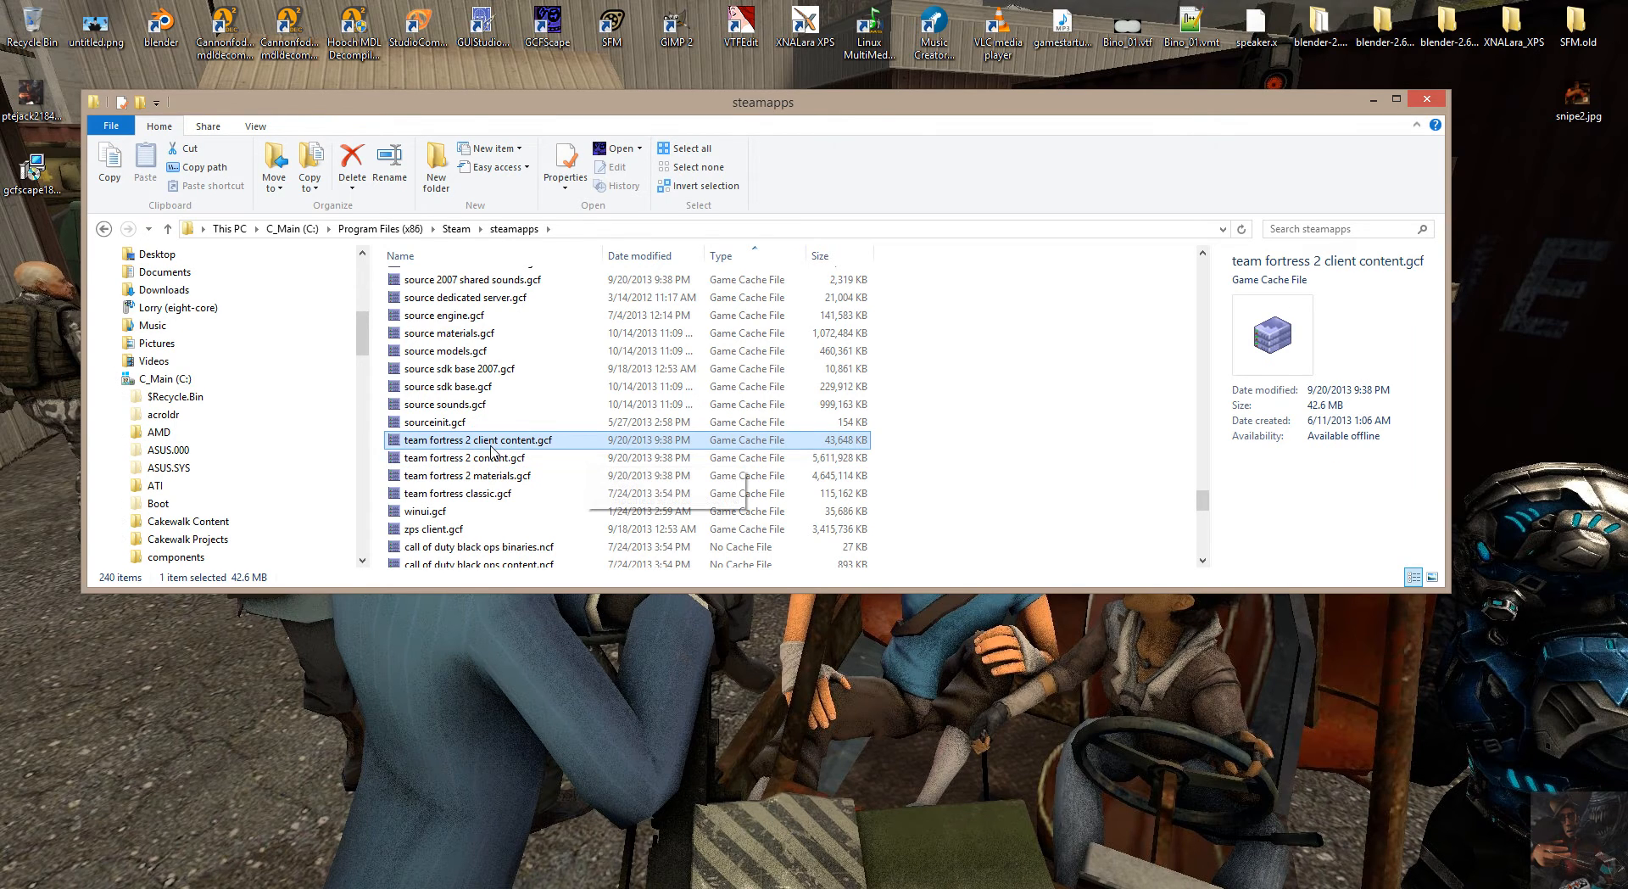
Look through the GCF and NCF cache files in the steamapps folder, returning to the Team Fortress 2 ones.
{"action": "scroll", "coordinate": [524, 449], "scroll_direction": "up", "scroll_amount": 6}
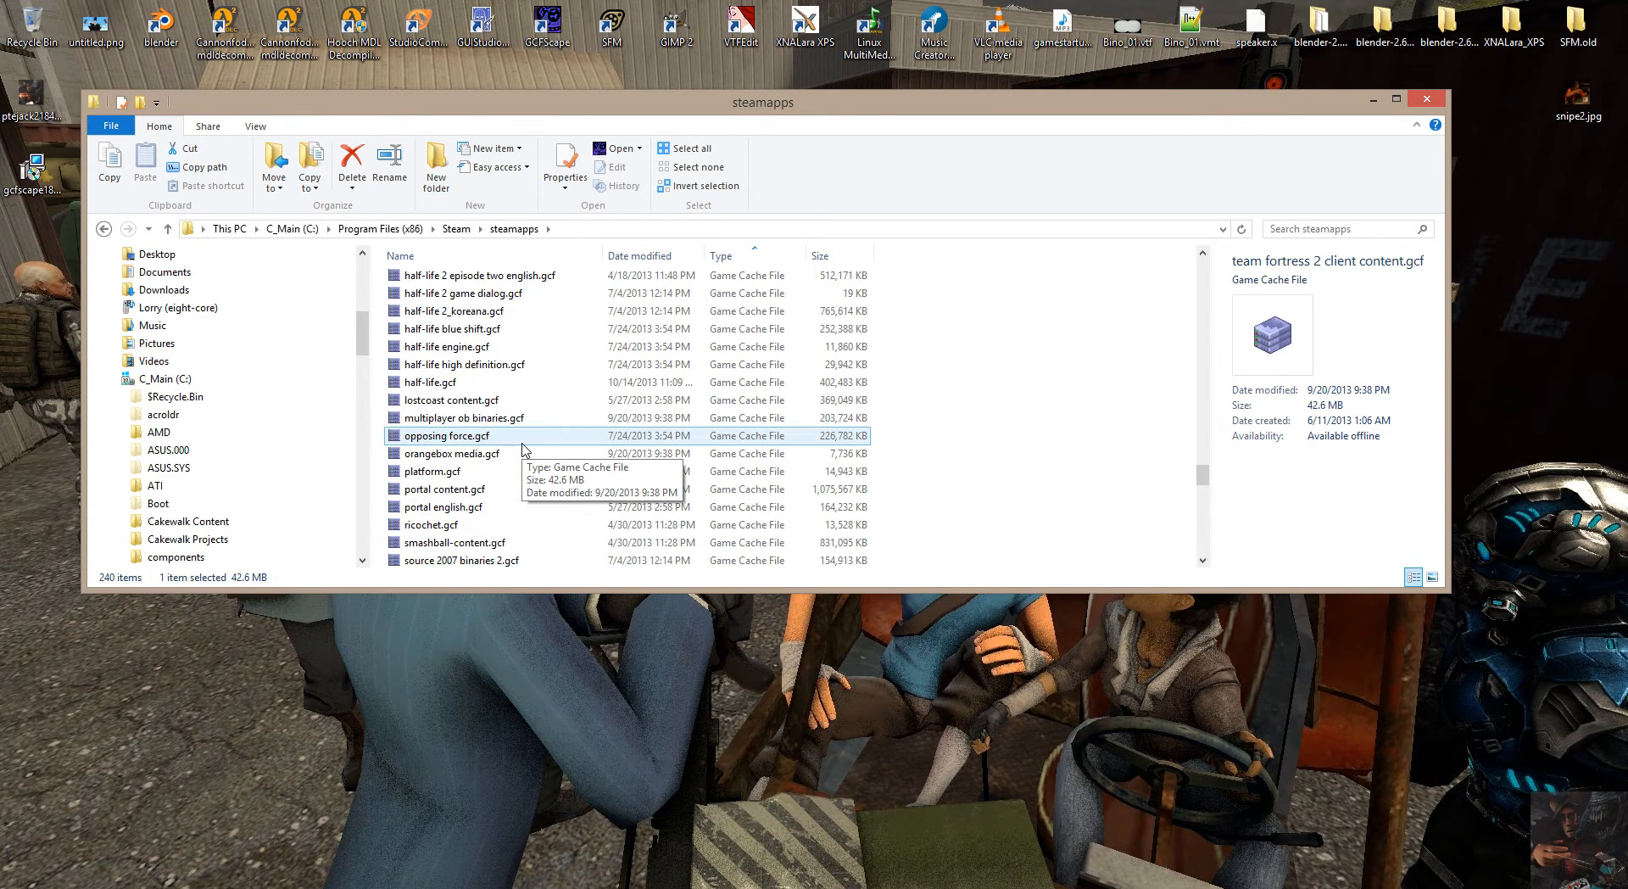
{"action": "scroll", "coordinate": [523, 449], "scroll_direction": "up", "scroll_amount": 9}
{"action": "scroll", "coordinate": [523, 450], "scroll_direction": "down", "scroll_amount": 4}
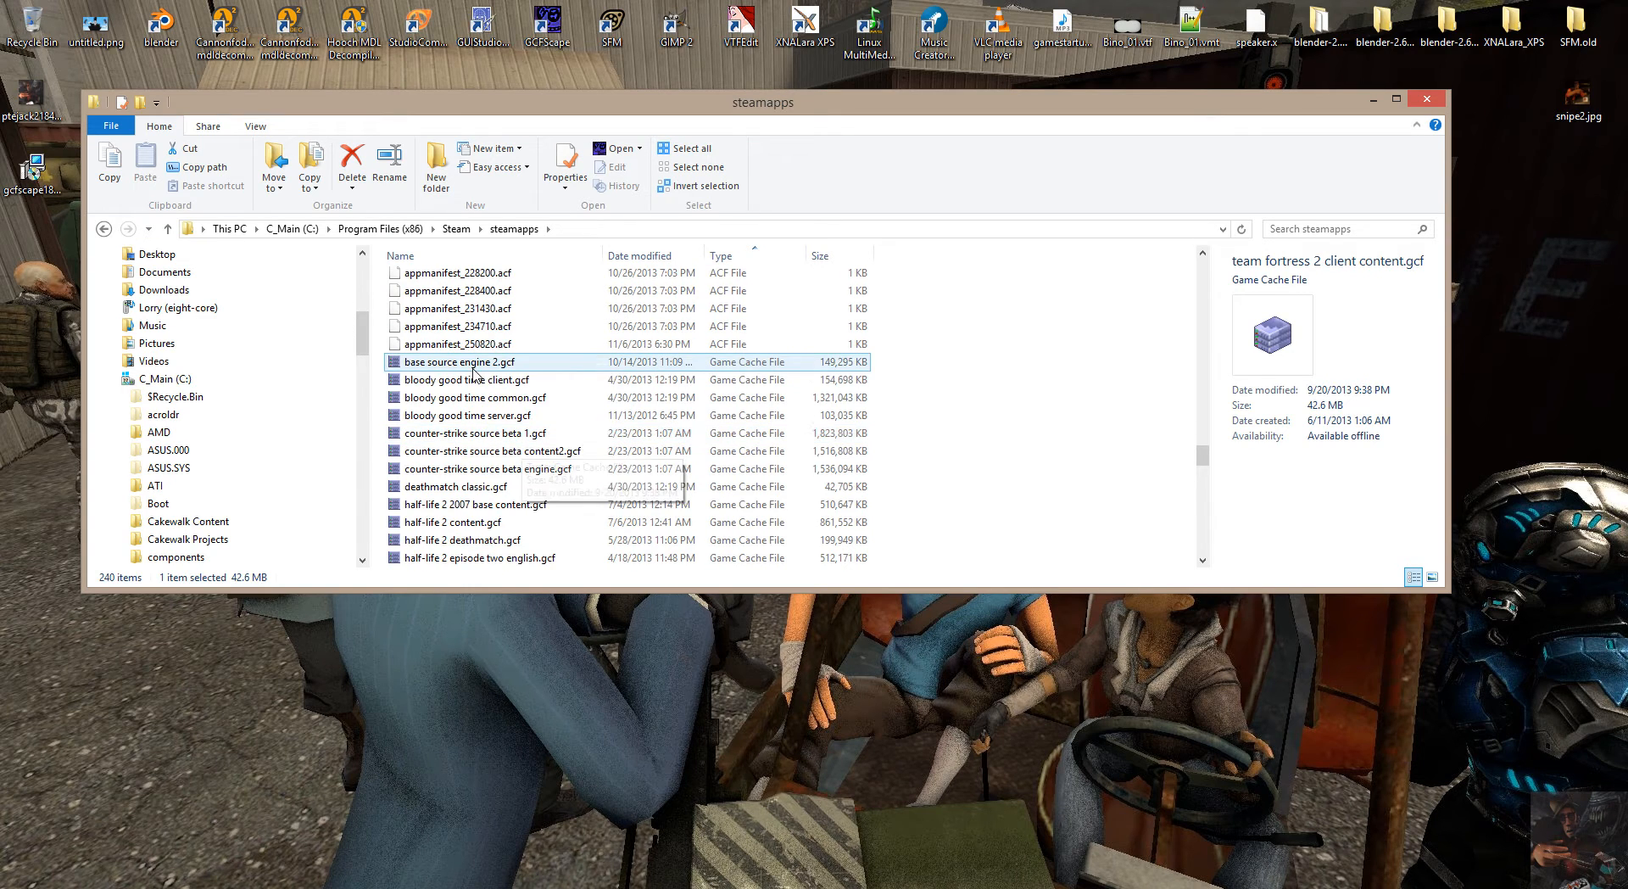
{"action": "scroll", "coordinate": [505, 513], "scroll_direction": "down", "scroll_amount": 6}
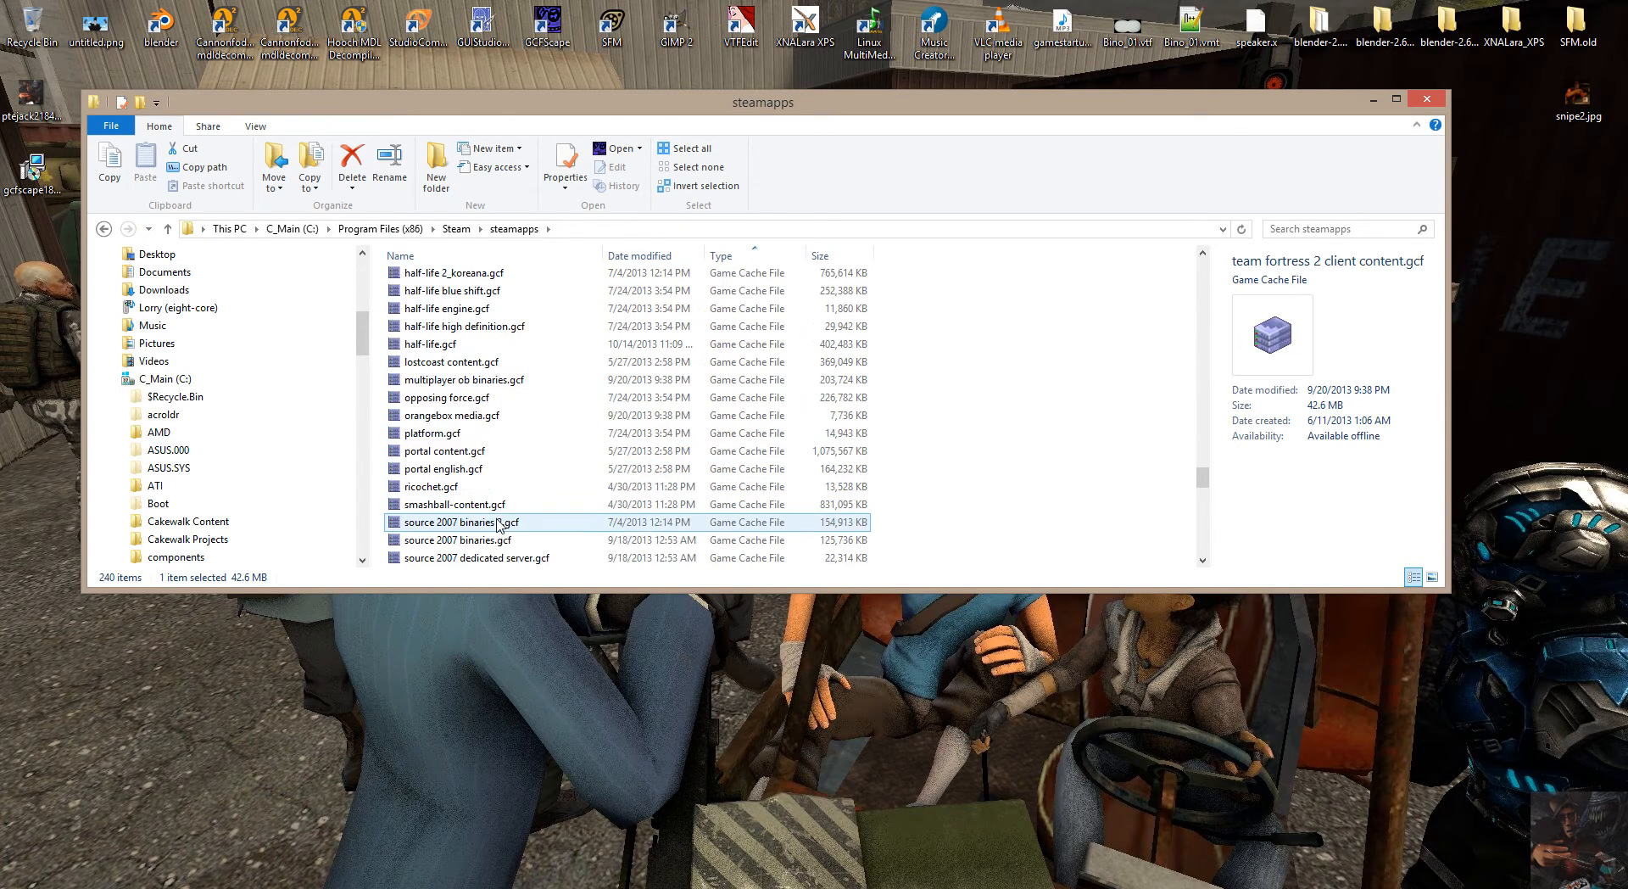
{"action": "scroll", "coordinate": [500, 523], "scroll_direction": "down", "scroll_amount": 15}
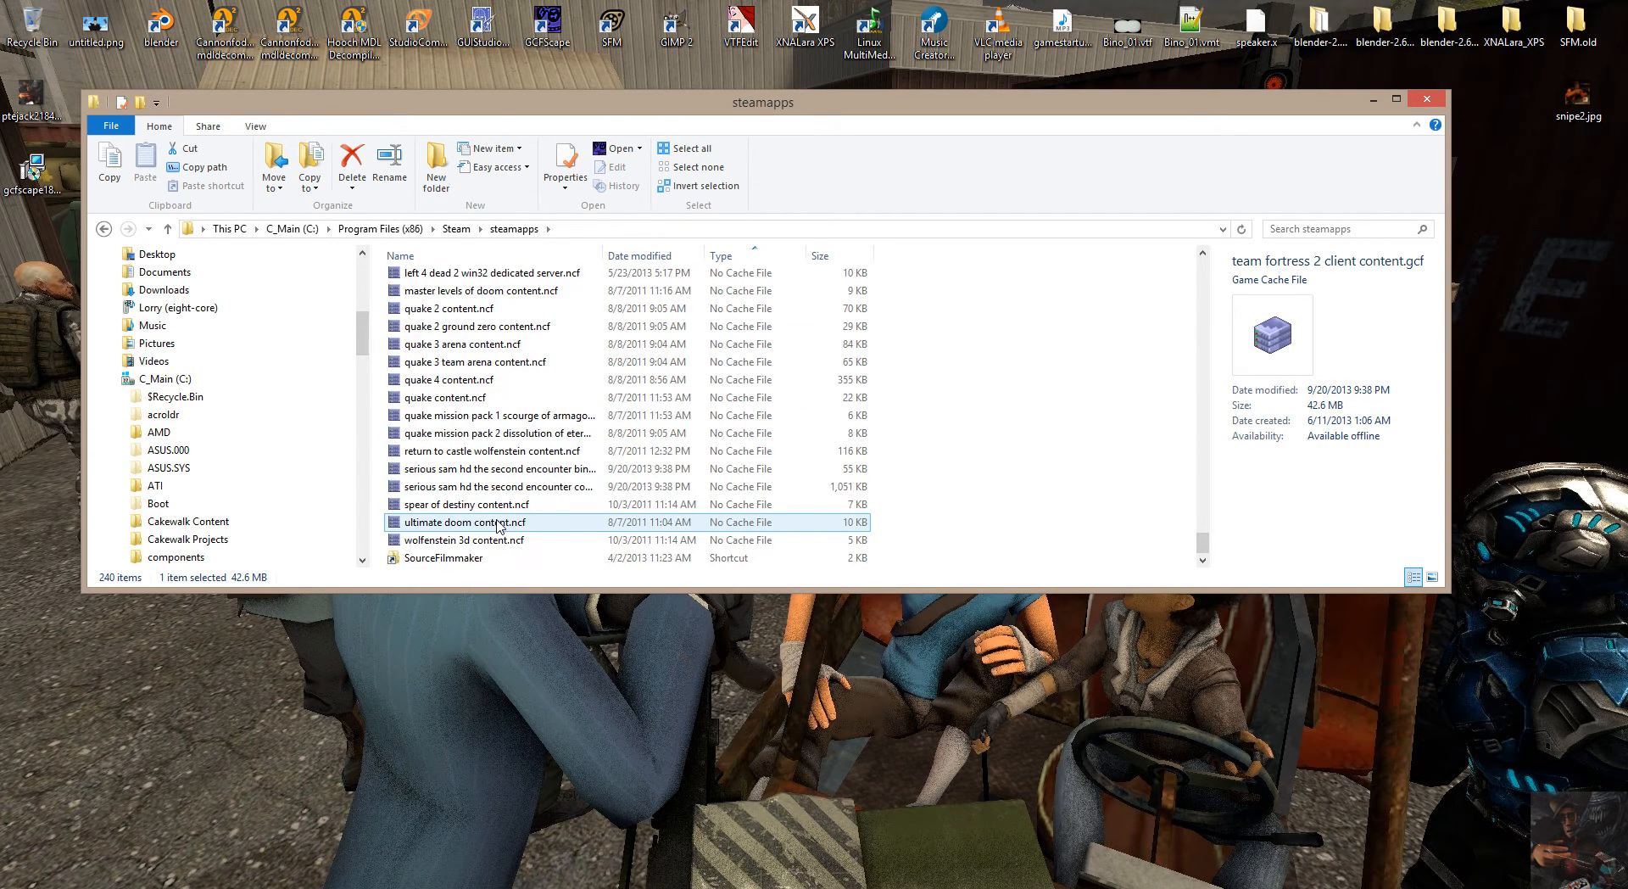
{"action": "scroll", "coordinate": [501, 526], "scroll_direction": "up", "scroll_amount": 1}
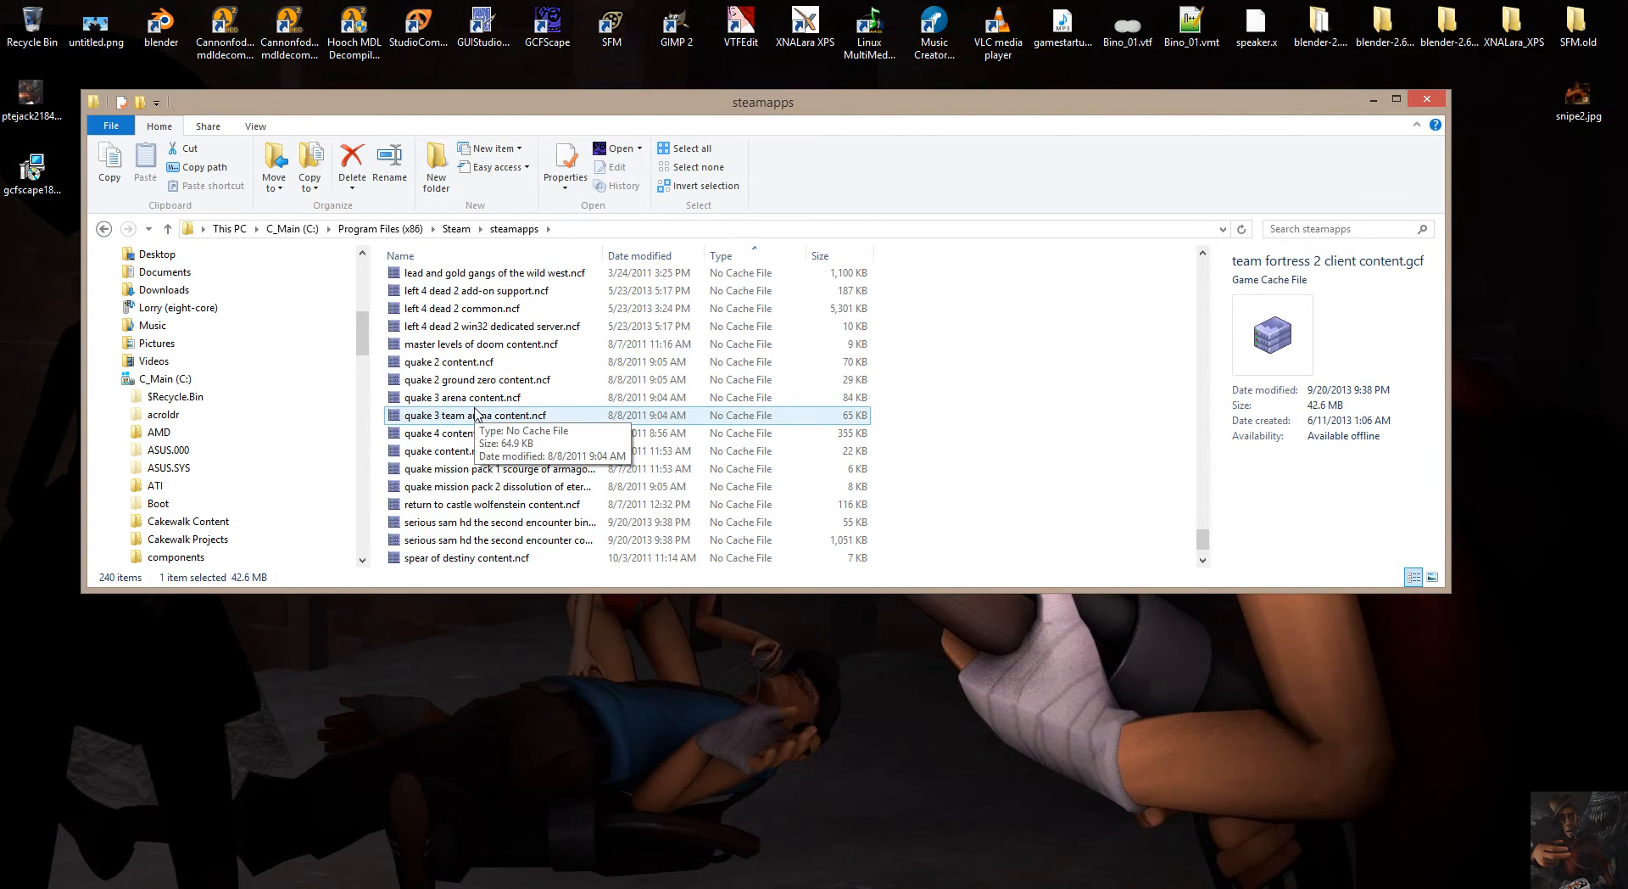
{"action": "scroll", "coordinate": [475, 412], "scroll_direction": "up", "scroll_amount": 10}
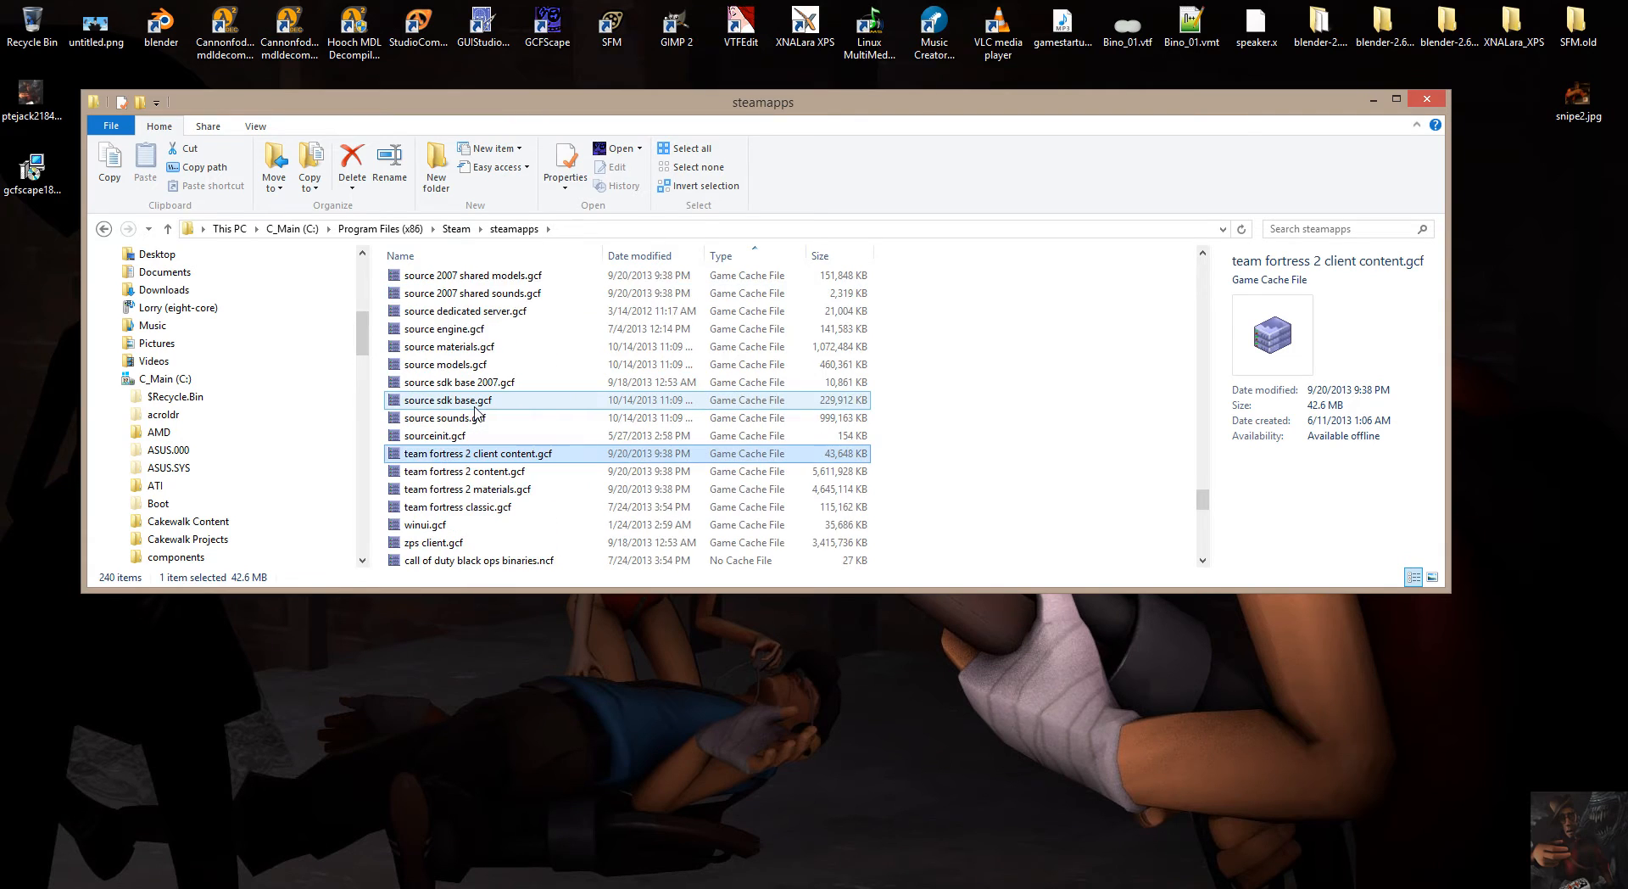
Select team fortress classic.gcf among the game cache files, and open the common folder in steamapps.
{"action": "scroll", "coordinate": [478, 413], "scroll_direction": "down", "scroll_amount": 2}
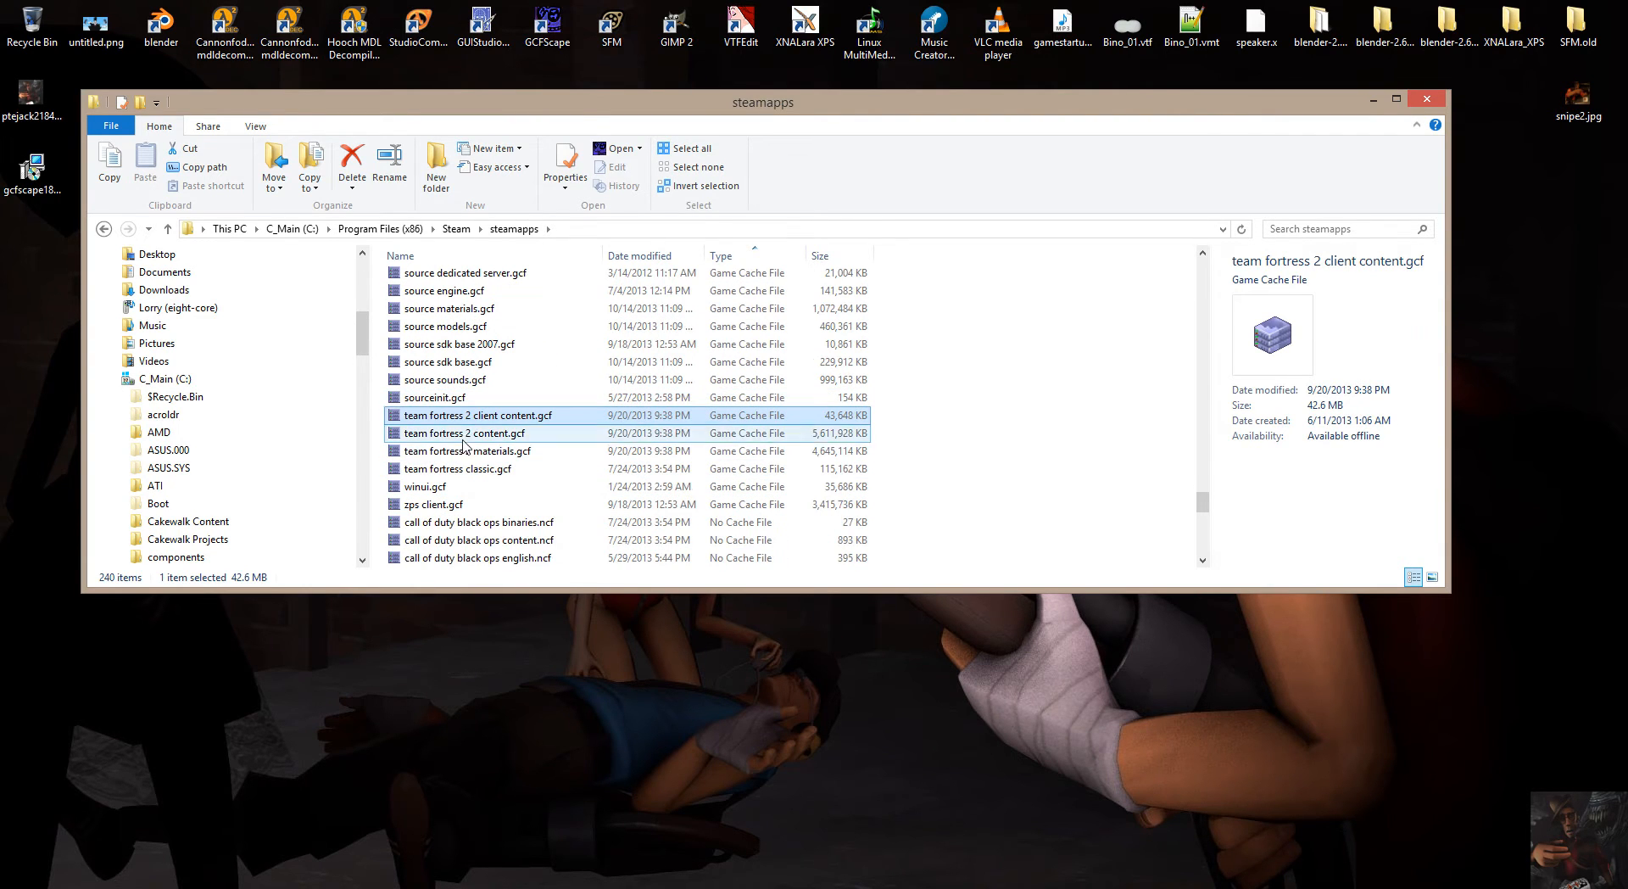
{"action": "left_click", "coordinate": [458, 471]}
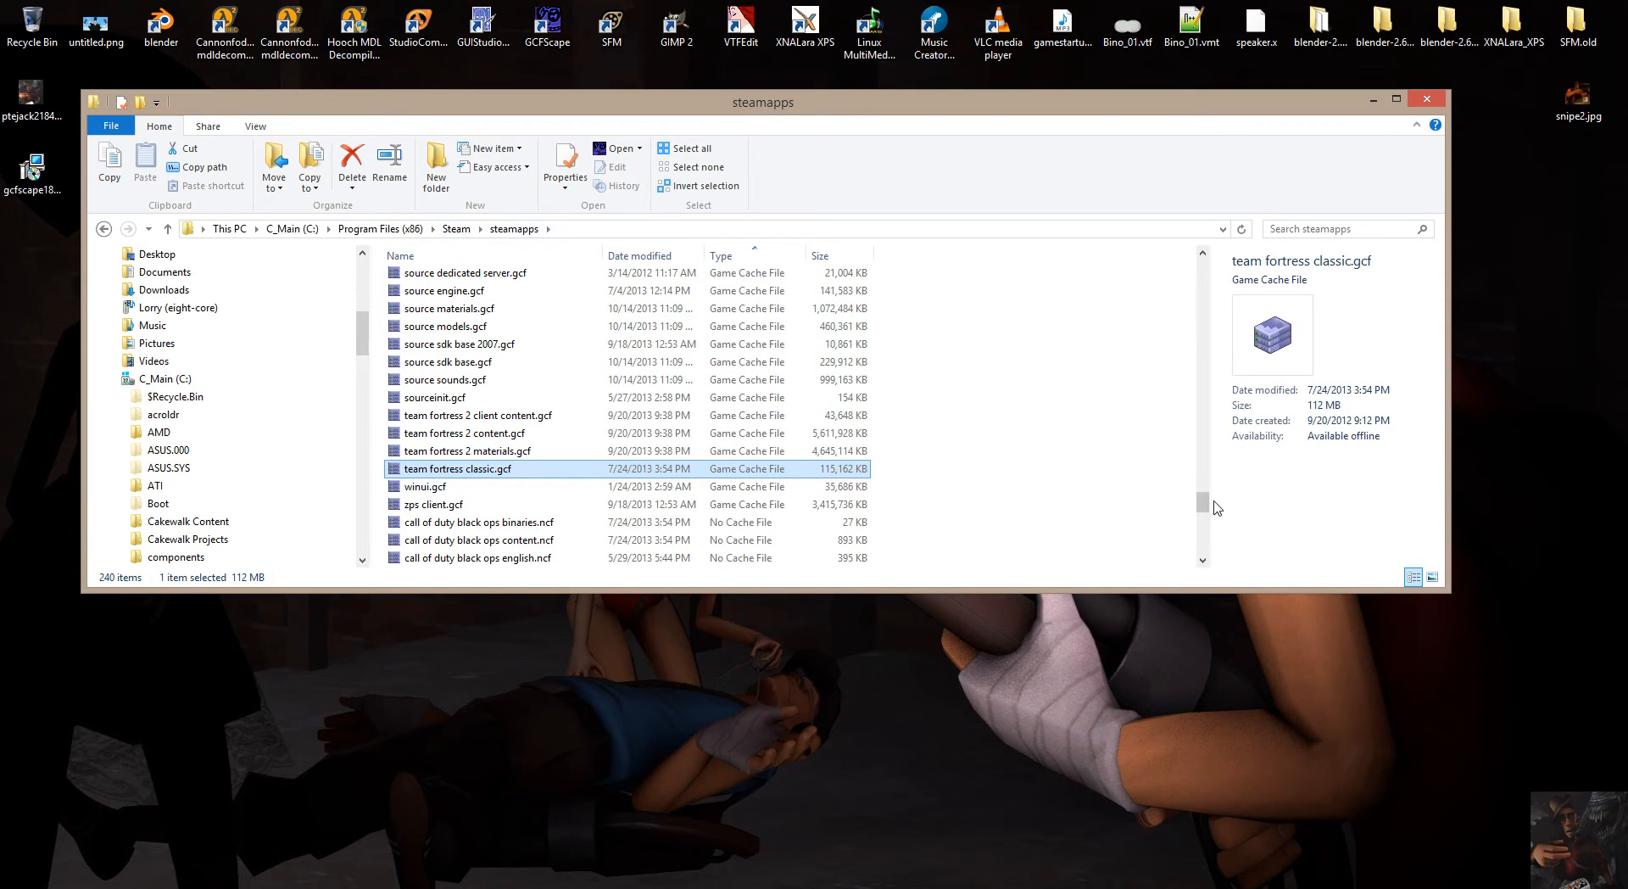
{"action": "left_click_drag", "start_coordinate": [1204, 504], "coordinate": [1209, 261]}
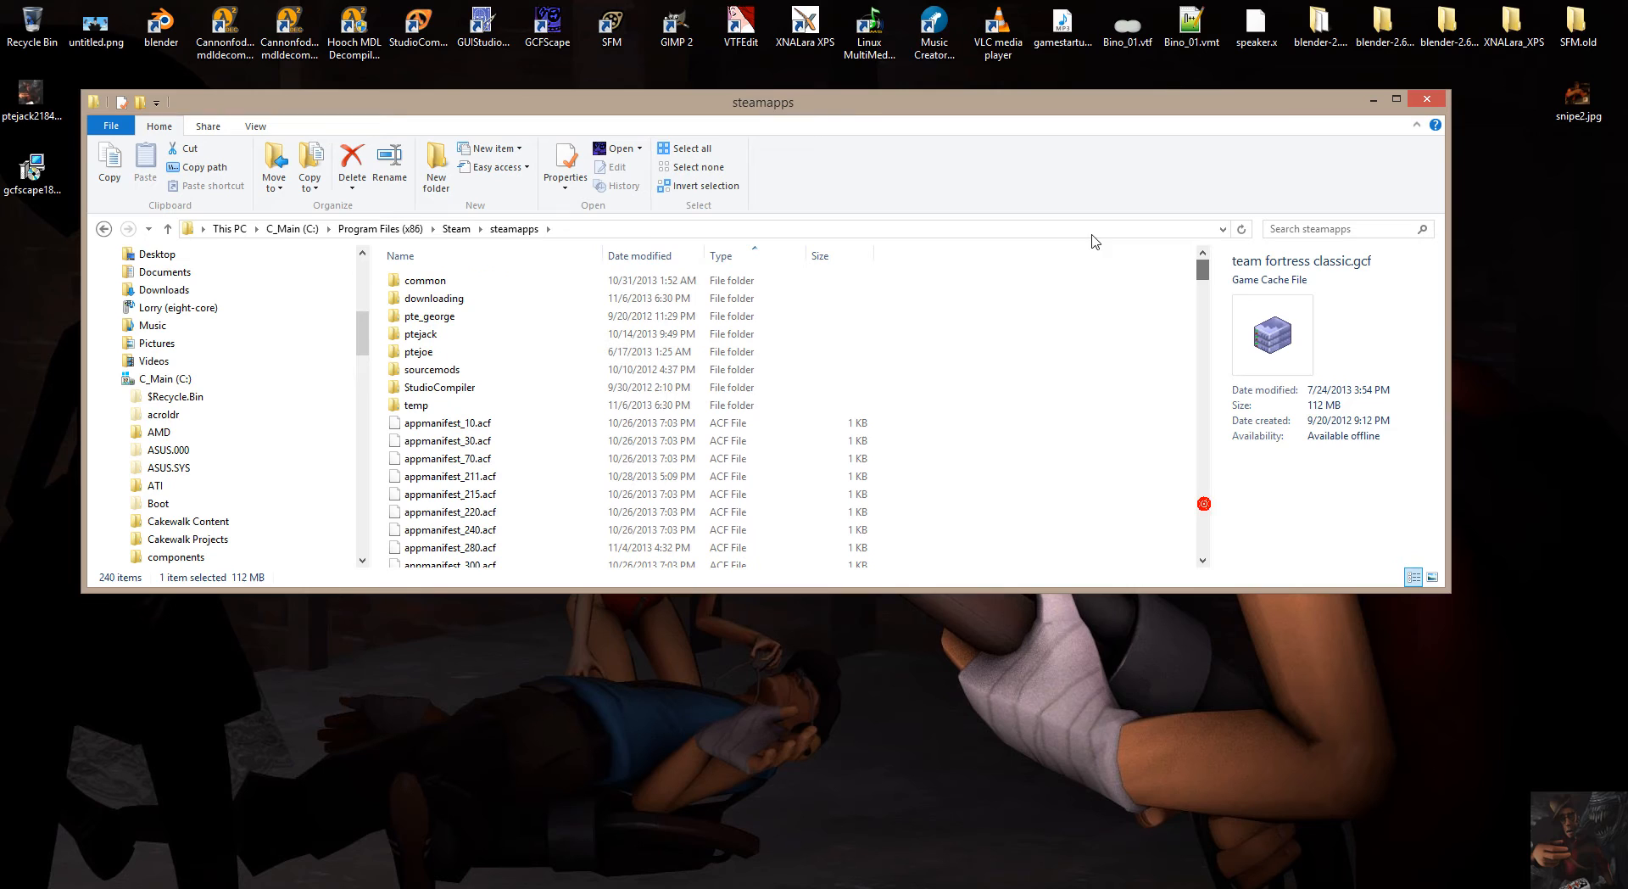
{"action": "double_click", "coordinate": [443, 282]}
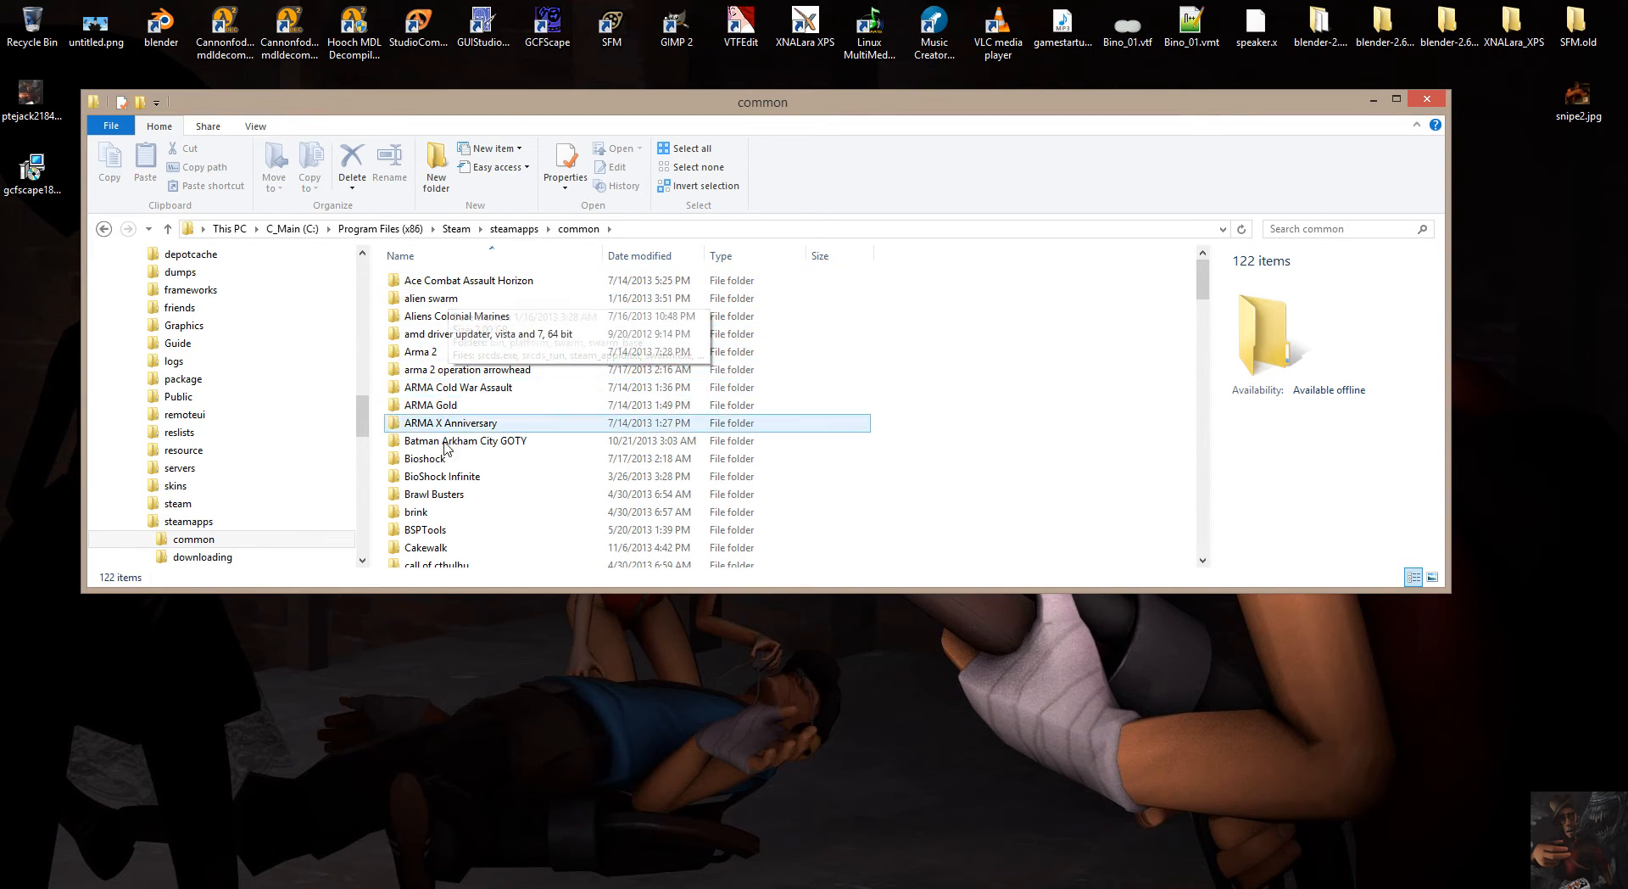
Find the Team Fortress 2 folder among the installed games and open its tf subfolder.
{"action": "scroll", "coordinate": [444, 462], "scroll_direction": "down", "scroll_amount": 2}
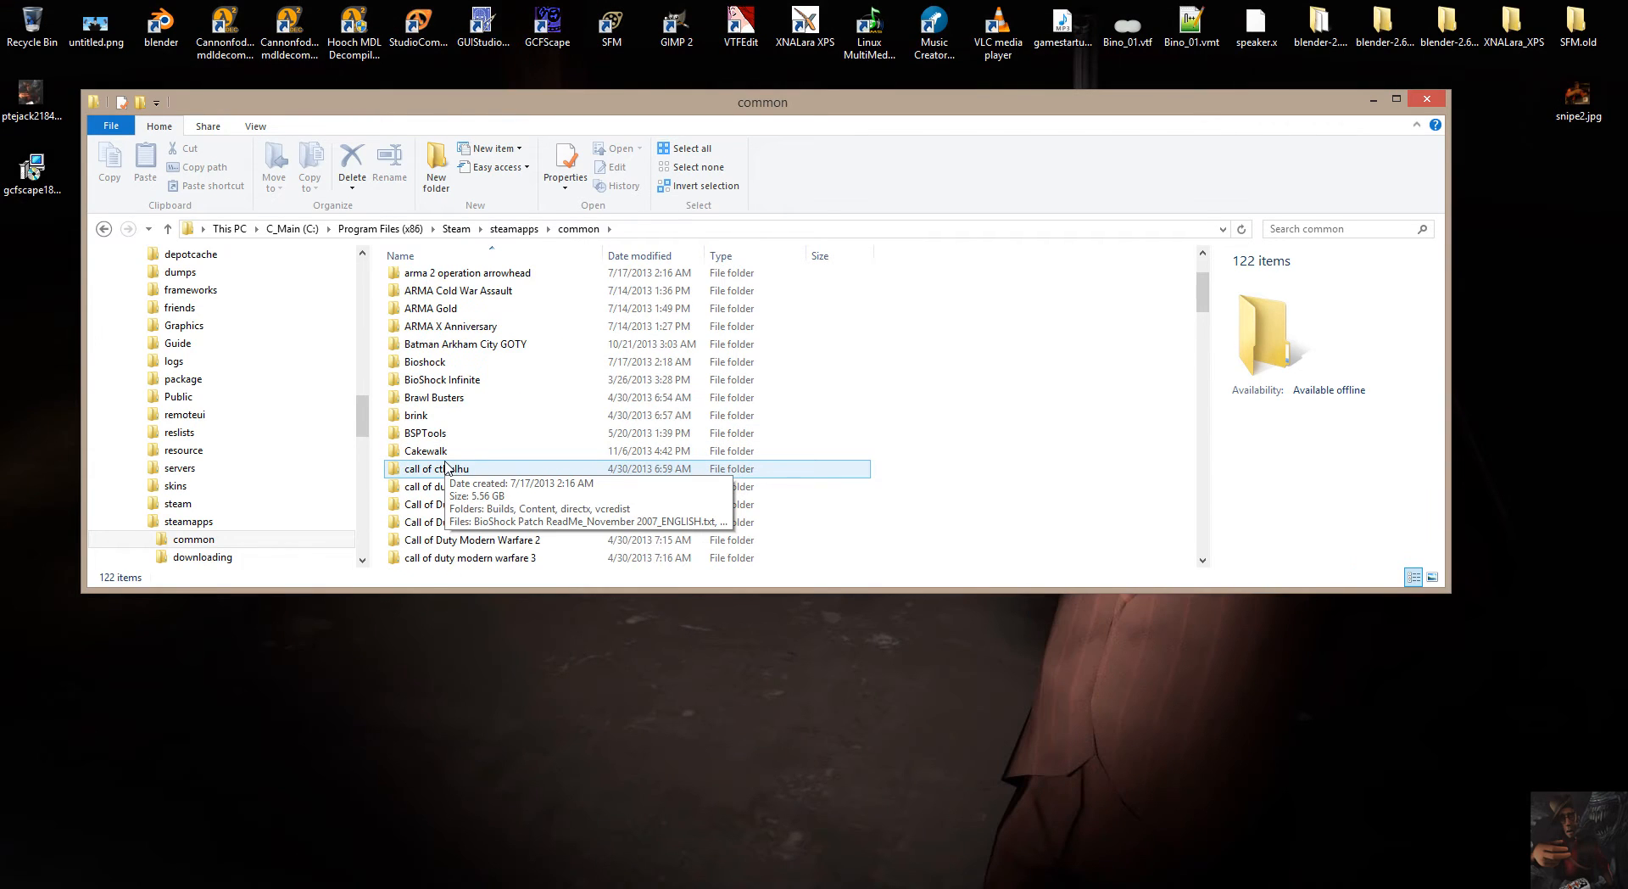
{"action": "scroll", "coordinate": [445, 458], "scroll_direction": "down", "scroll_amount": 4}
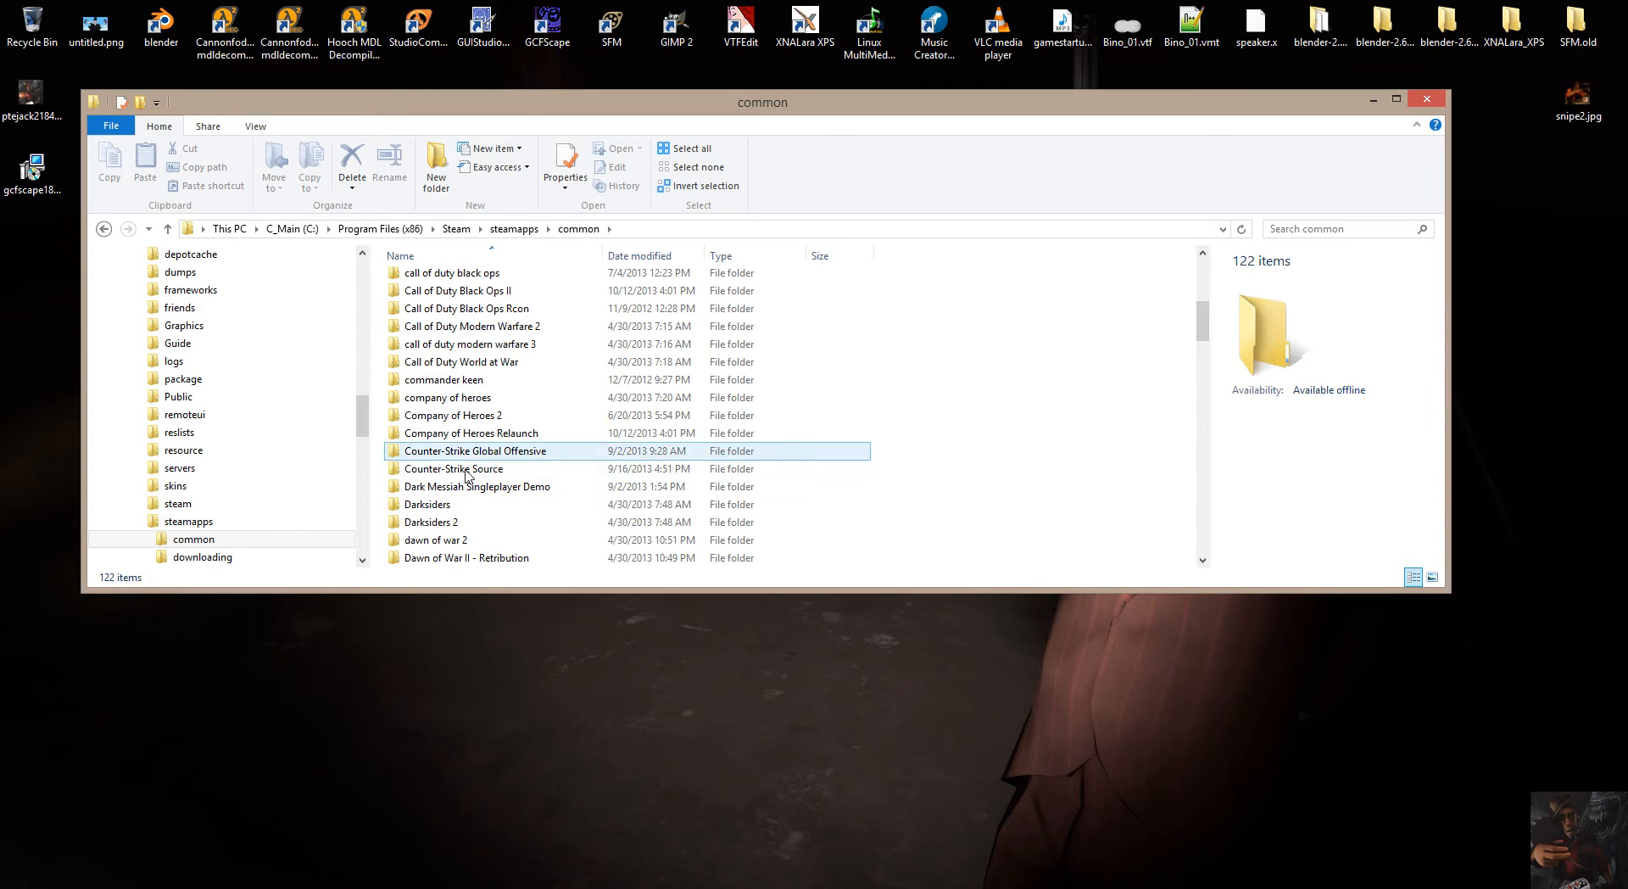
{"action": "scroll", "coordinate": [466, 470], "scroll_direction": "down", "scroll_amount": 5}
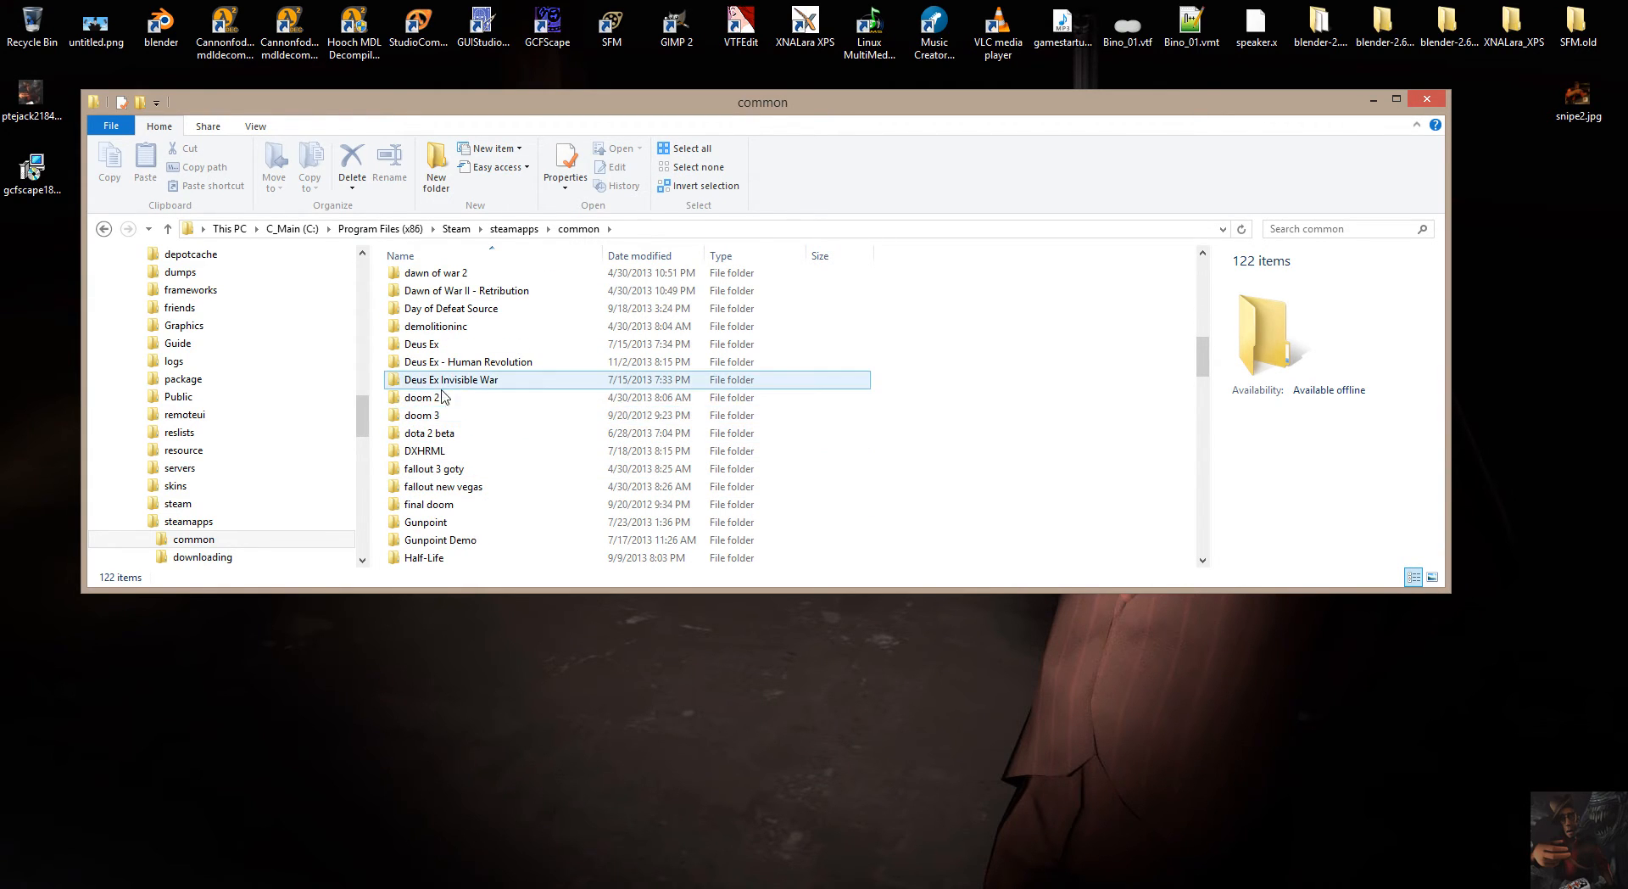
{"action": "scroll", "coordinate": [440, 438], "scroll_direction": "down", "scroll_amount": 8}
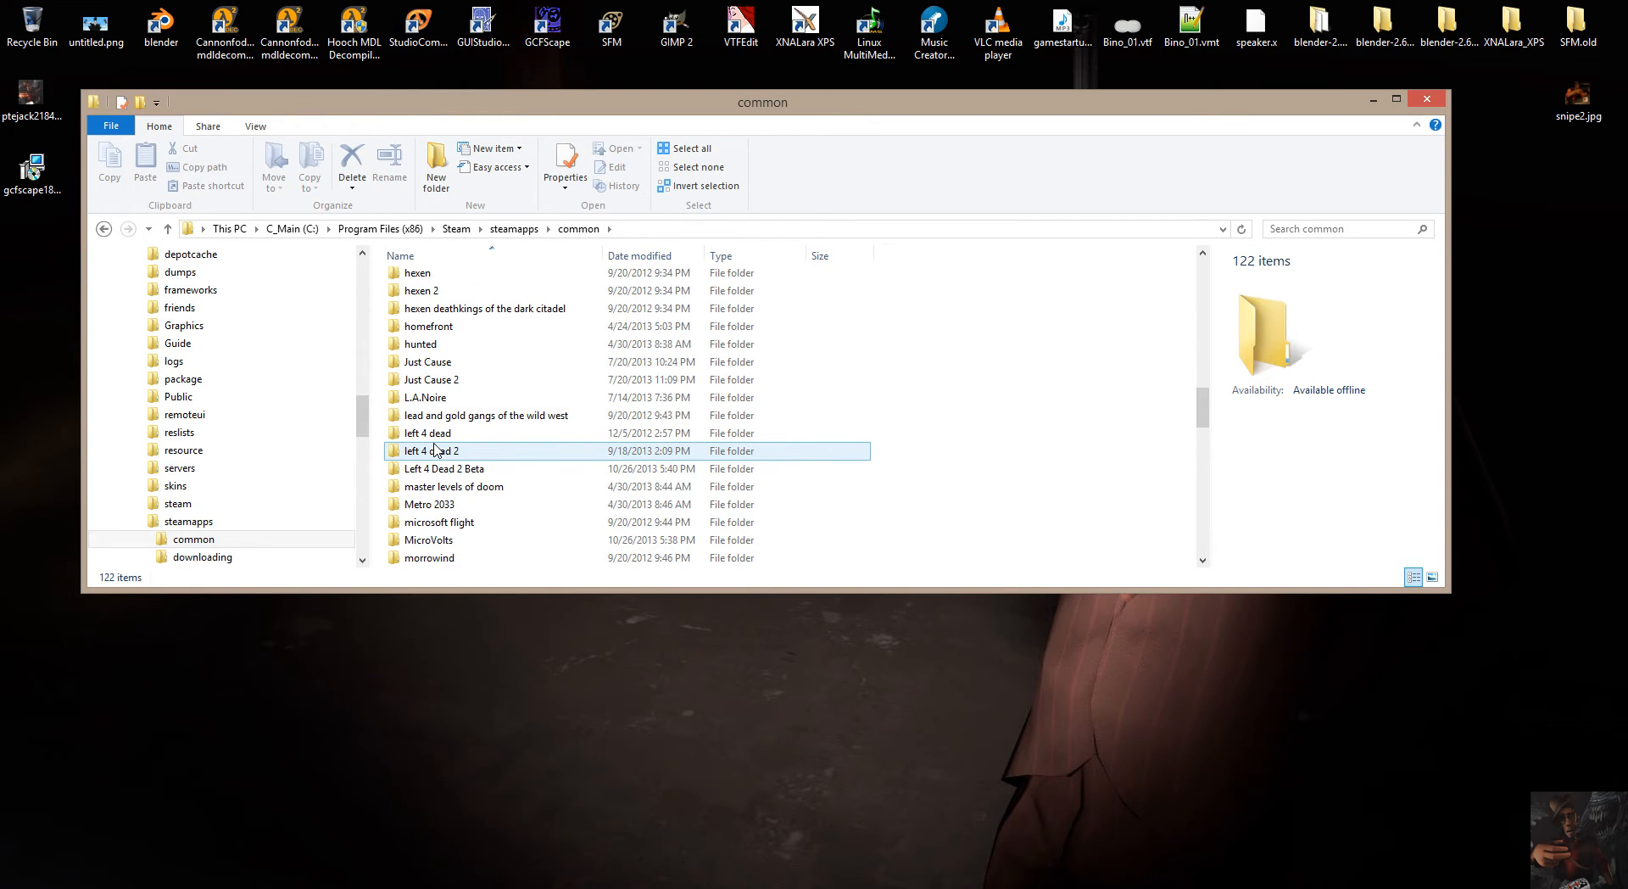
{"action": "scroll", "coordinate": [443, 460], "scroll_direction": "down", "scroll_amount": 3}
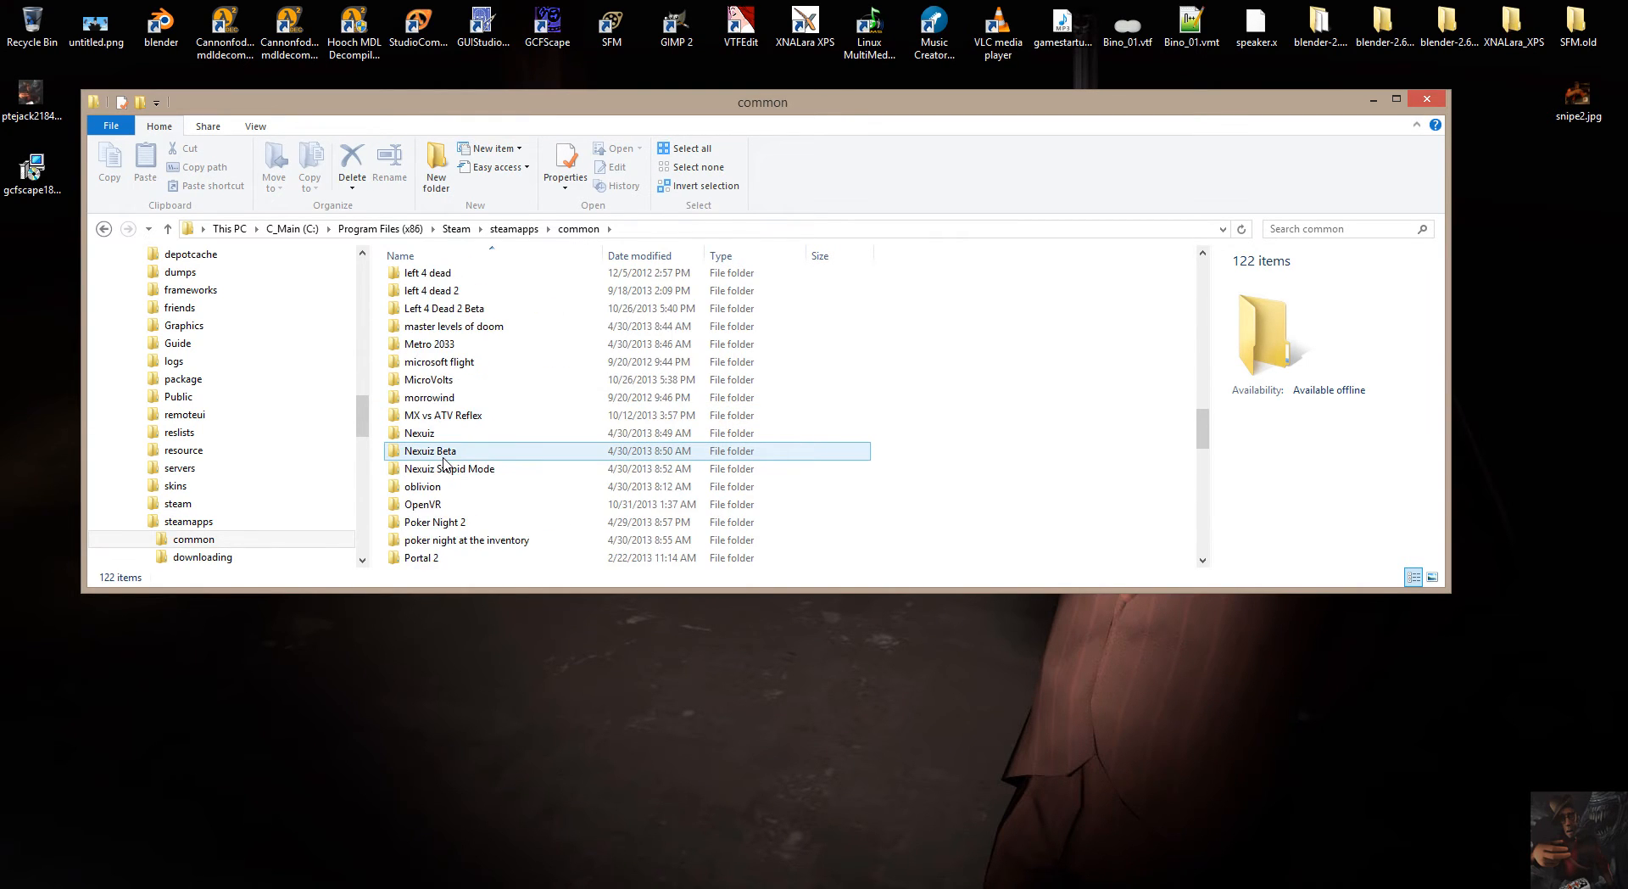
{"action": "scroll", "coordinate": [442, 460], "scroll_direction": "down", "scroll_amount": 3}
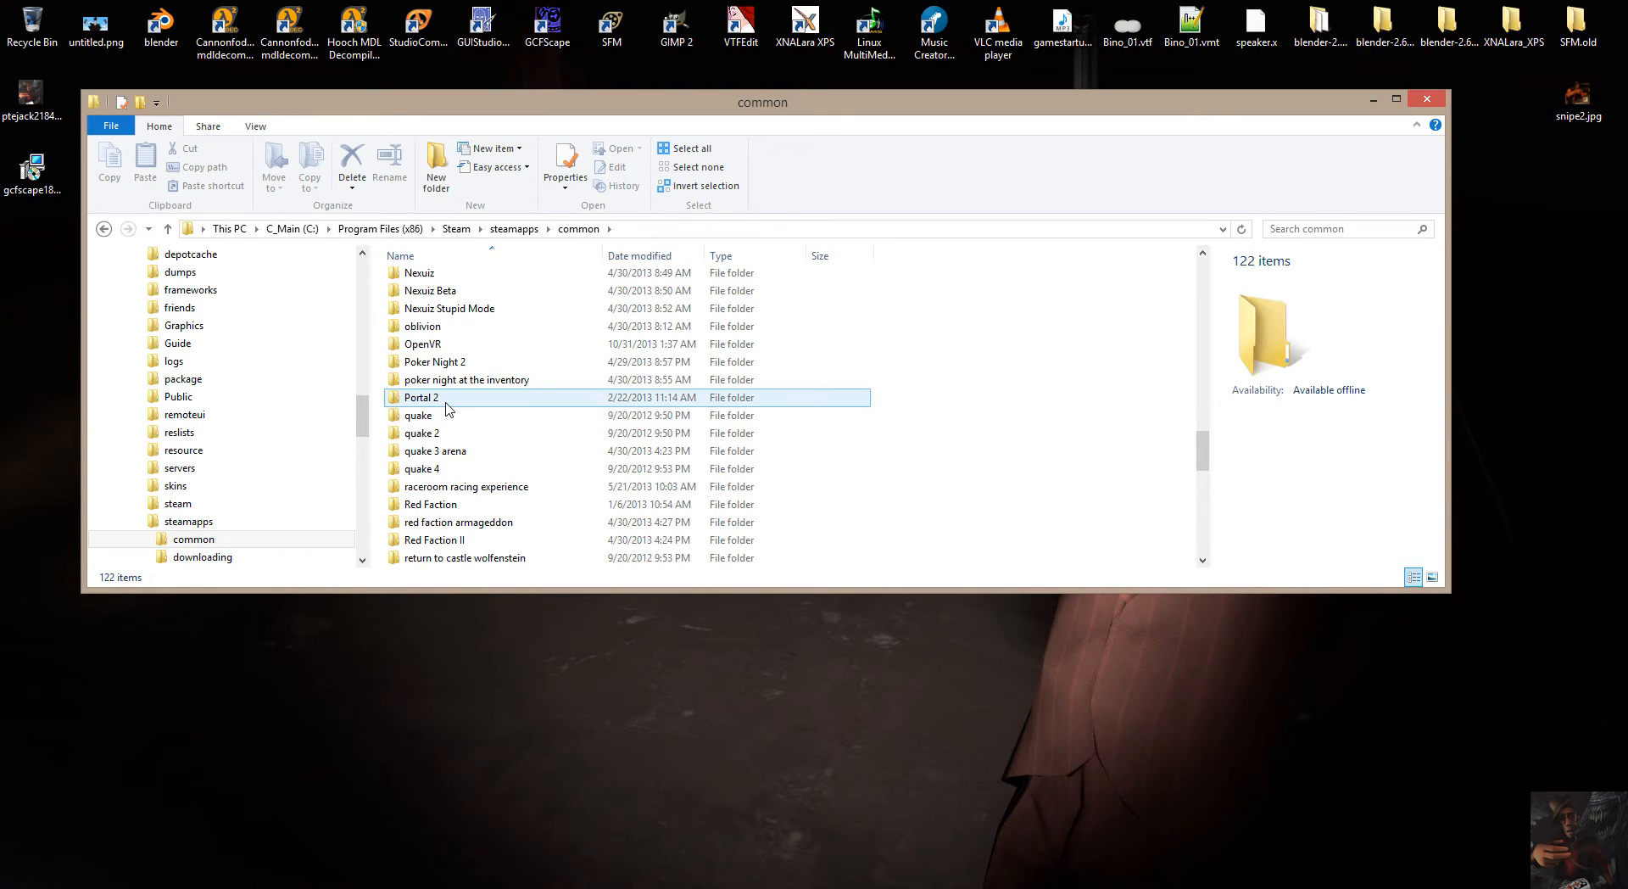
{"action": "scroll", "coordinate": [447, 408], "scroll_direction": "down", "scroll_amount": 7}
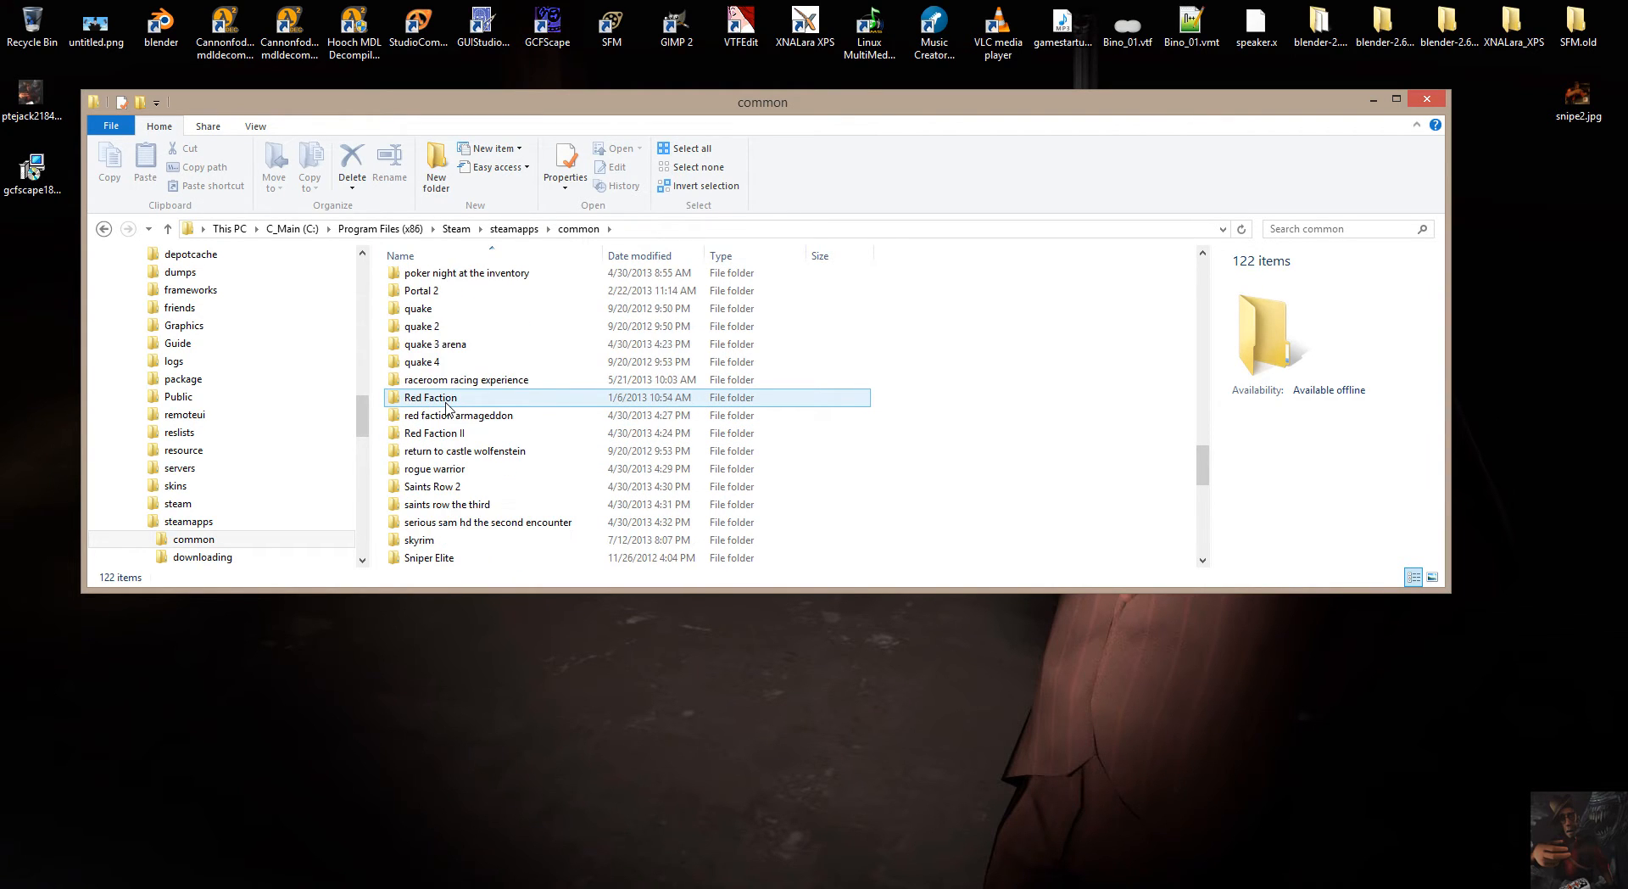
{"action": "scroll", "coordinate": [446, 408], "scroll_direction": "down", "scroll_amount": 2}
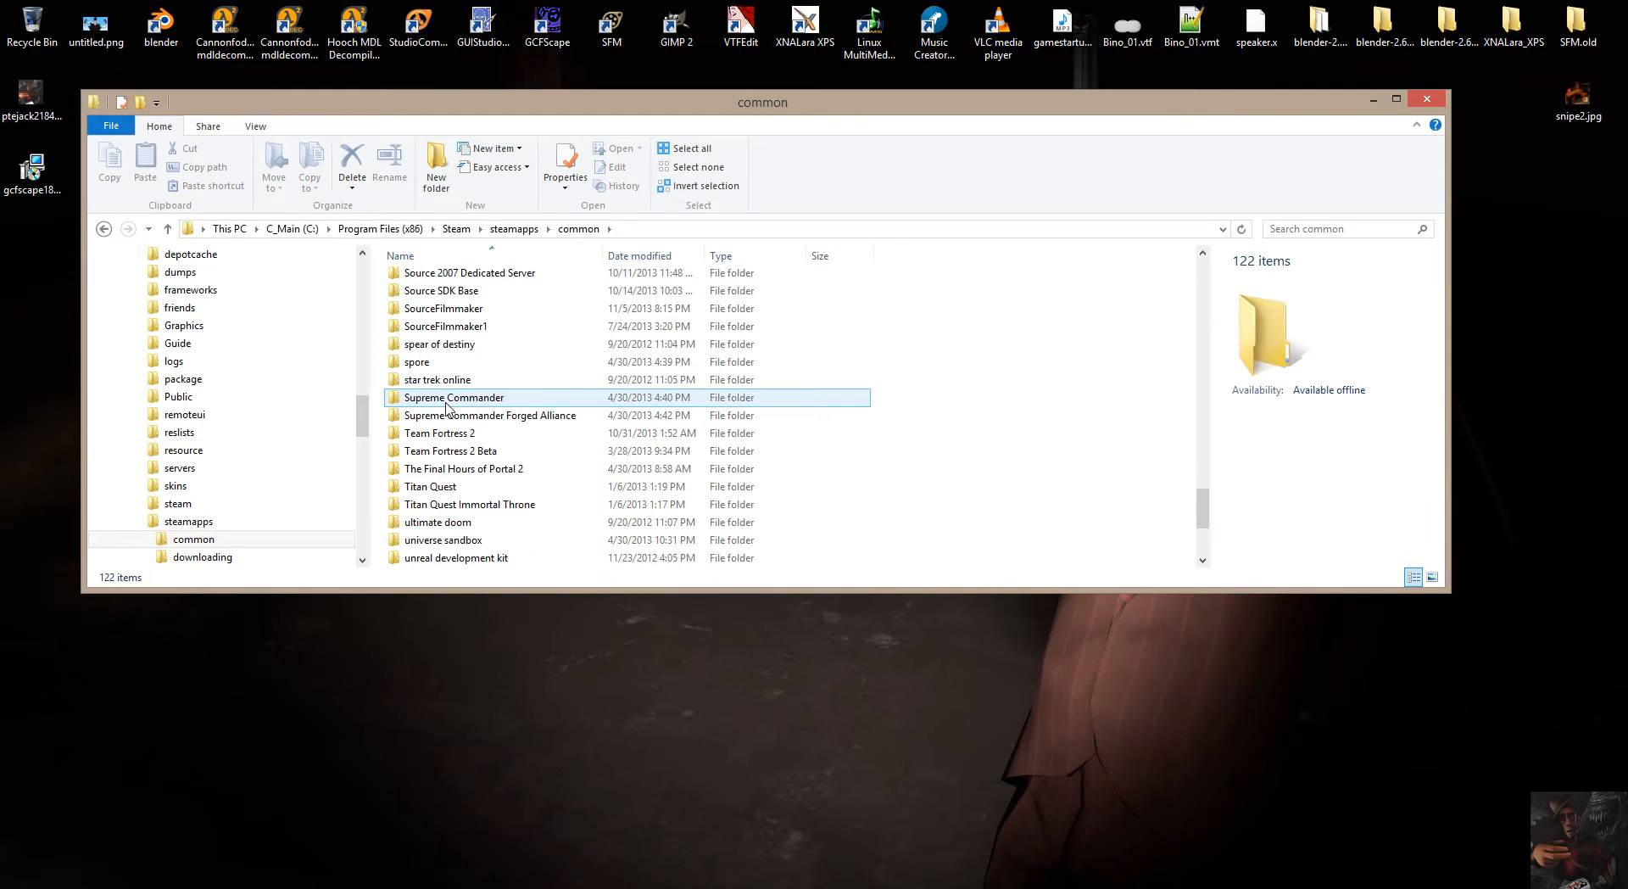
{"action": "scroll", "coordinate": [447, 407], "scroll_direction": "up", "scroll_amount": 5}
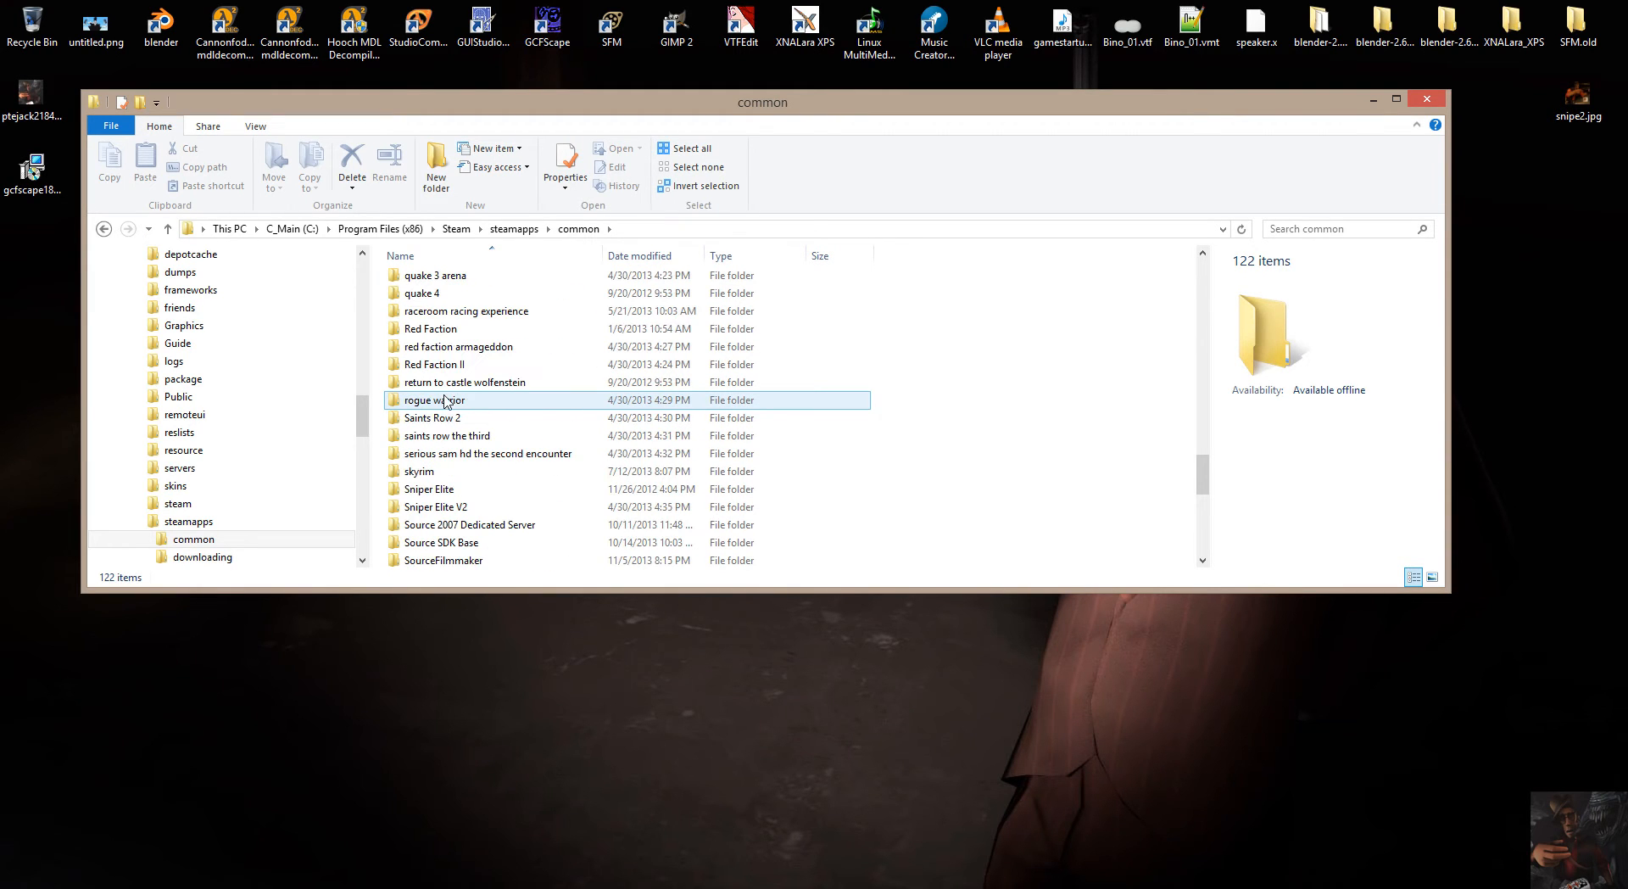
{"action": "scroll", "coordinate": [447, 401], "scroll_direction": "down", "scroll_amount": 6}
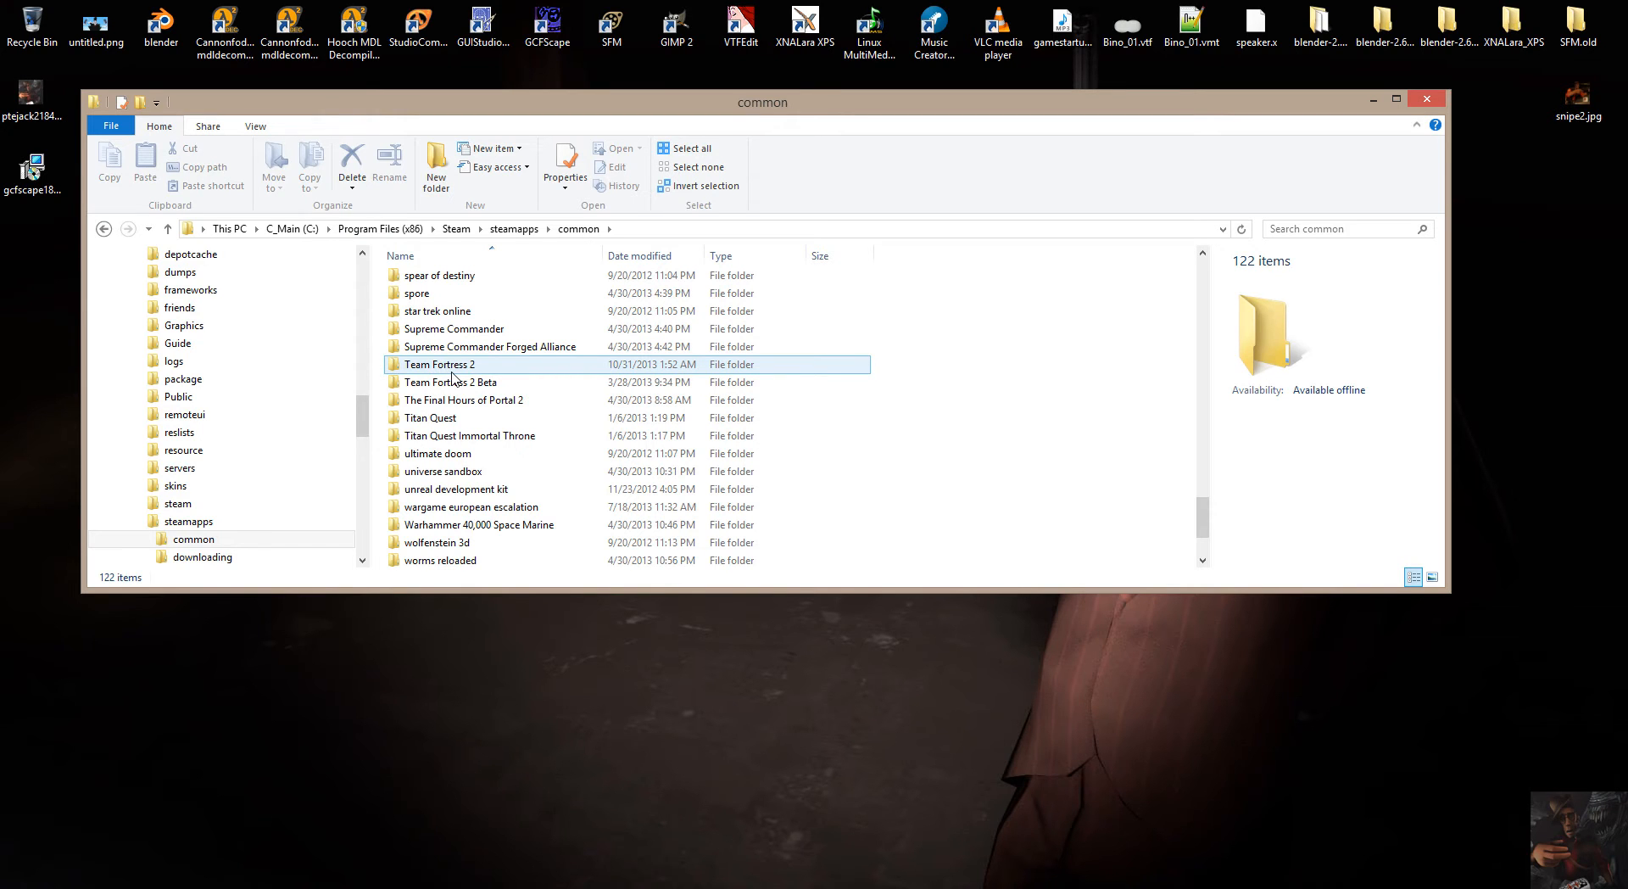
{"action": "mouse_move", "coordinate": [449, 375]}
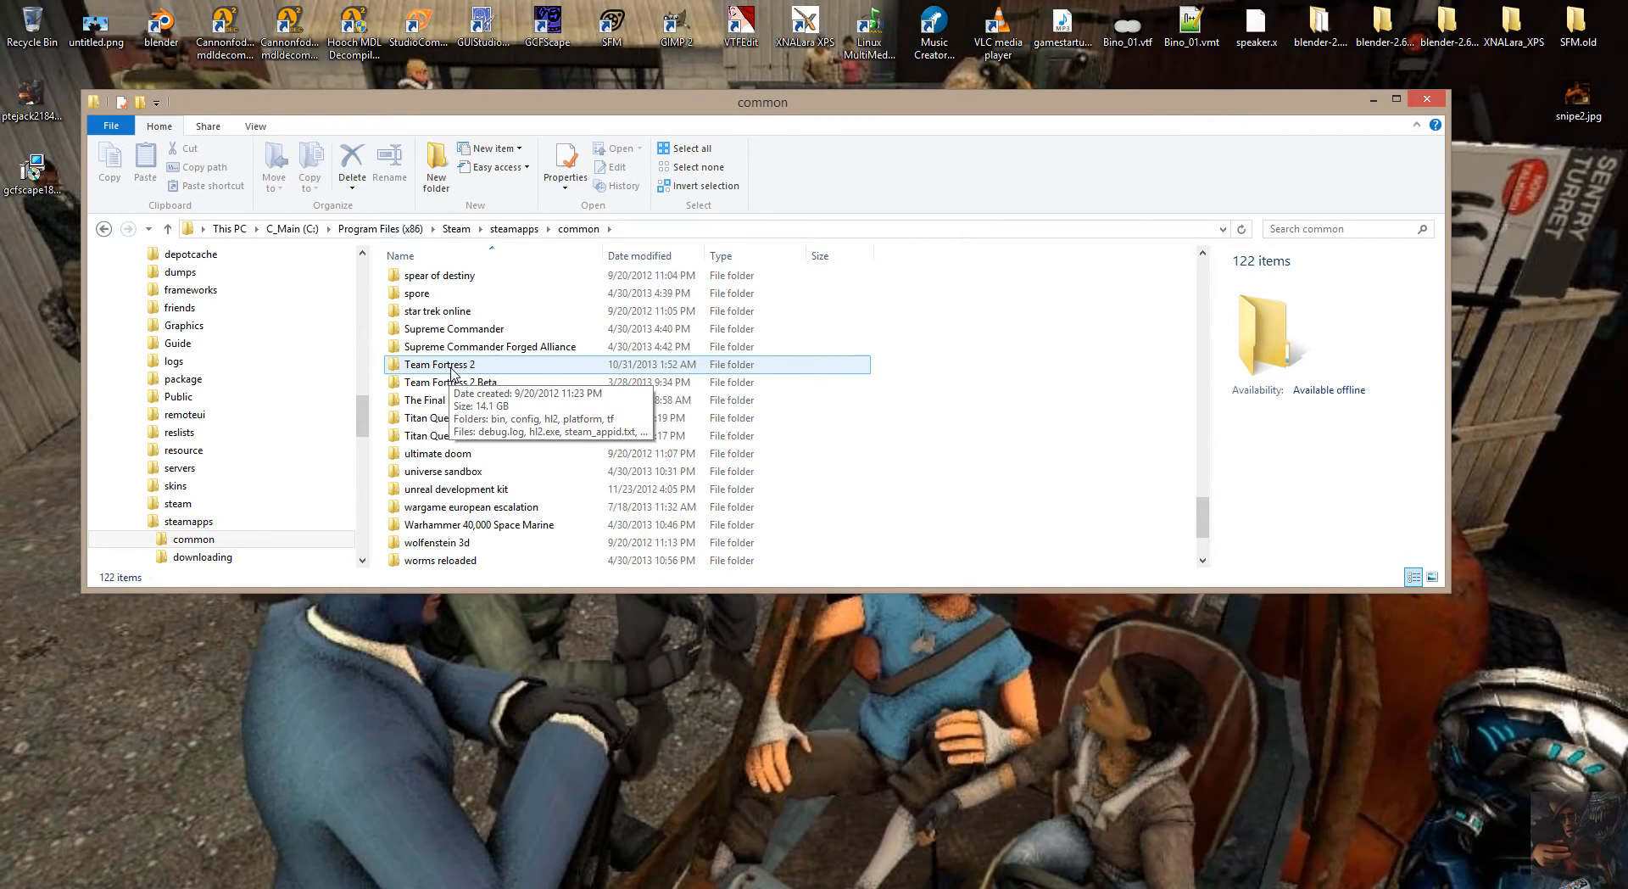
{"action": "double_click", "coordinate": [450, 365]}
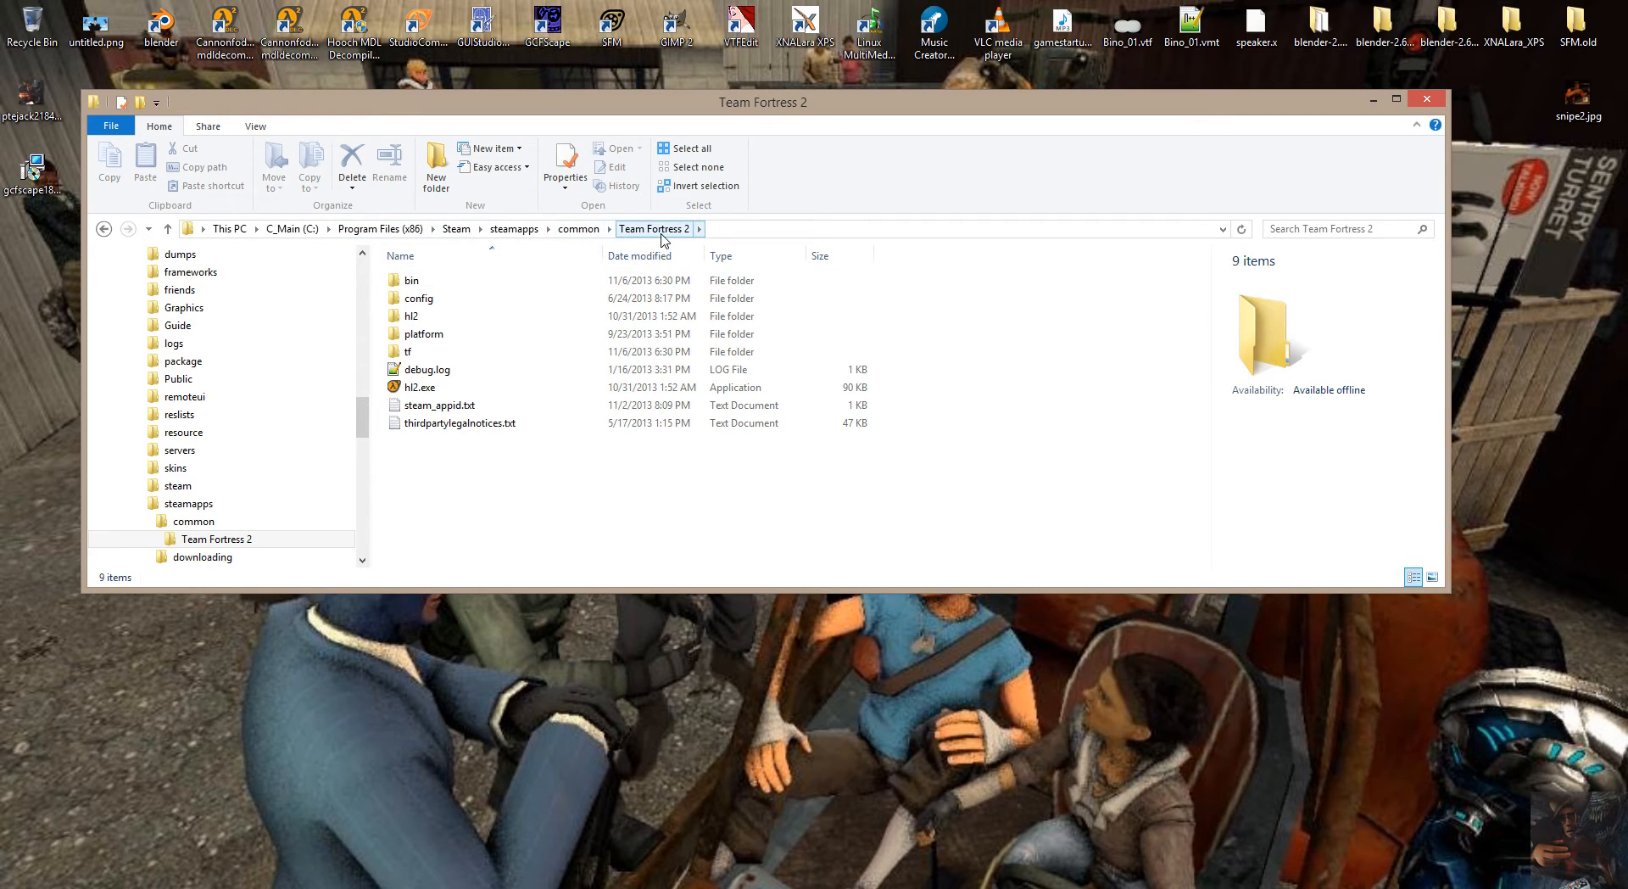
{"action": "double_click", "coordinate": [408, 353]}
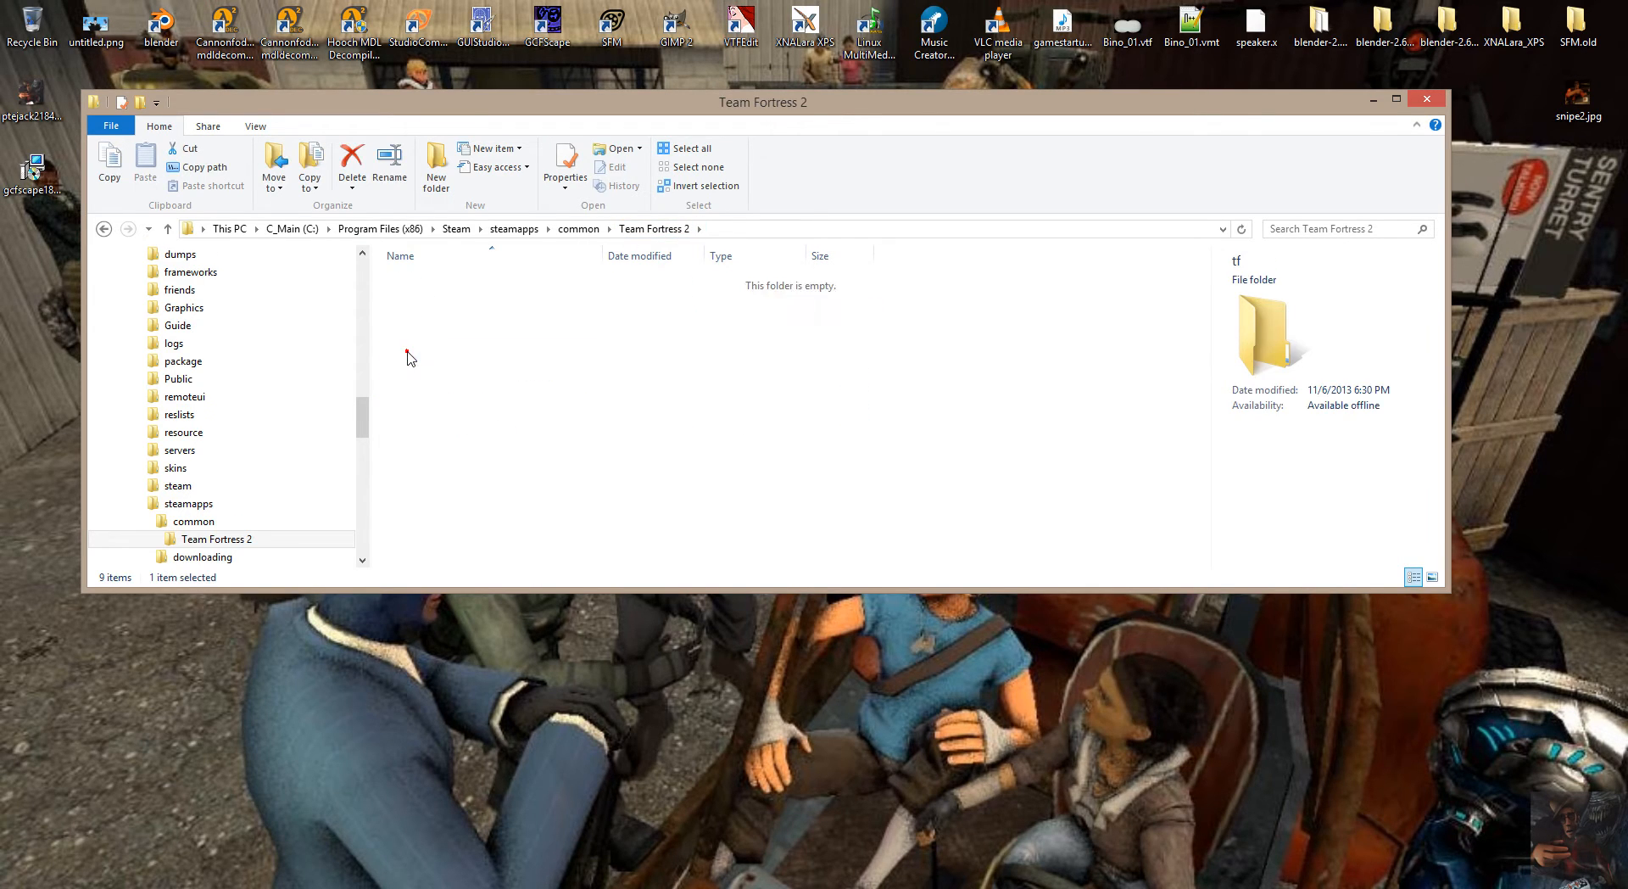
Select the VPK files from tf2_misc_000.vpk to tf2_misc_dir.vpk as a set, ending with only tf2_misc_dir.vpk selected.
{"action": "left_click_drag", "start_coordinate": [1202, 278], "coordinate": [1202, 366]}
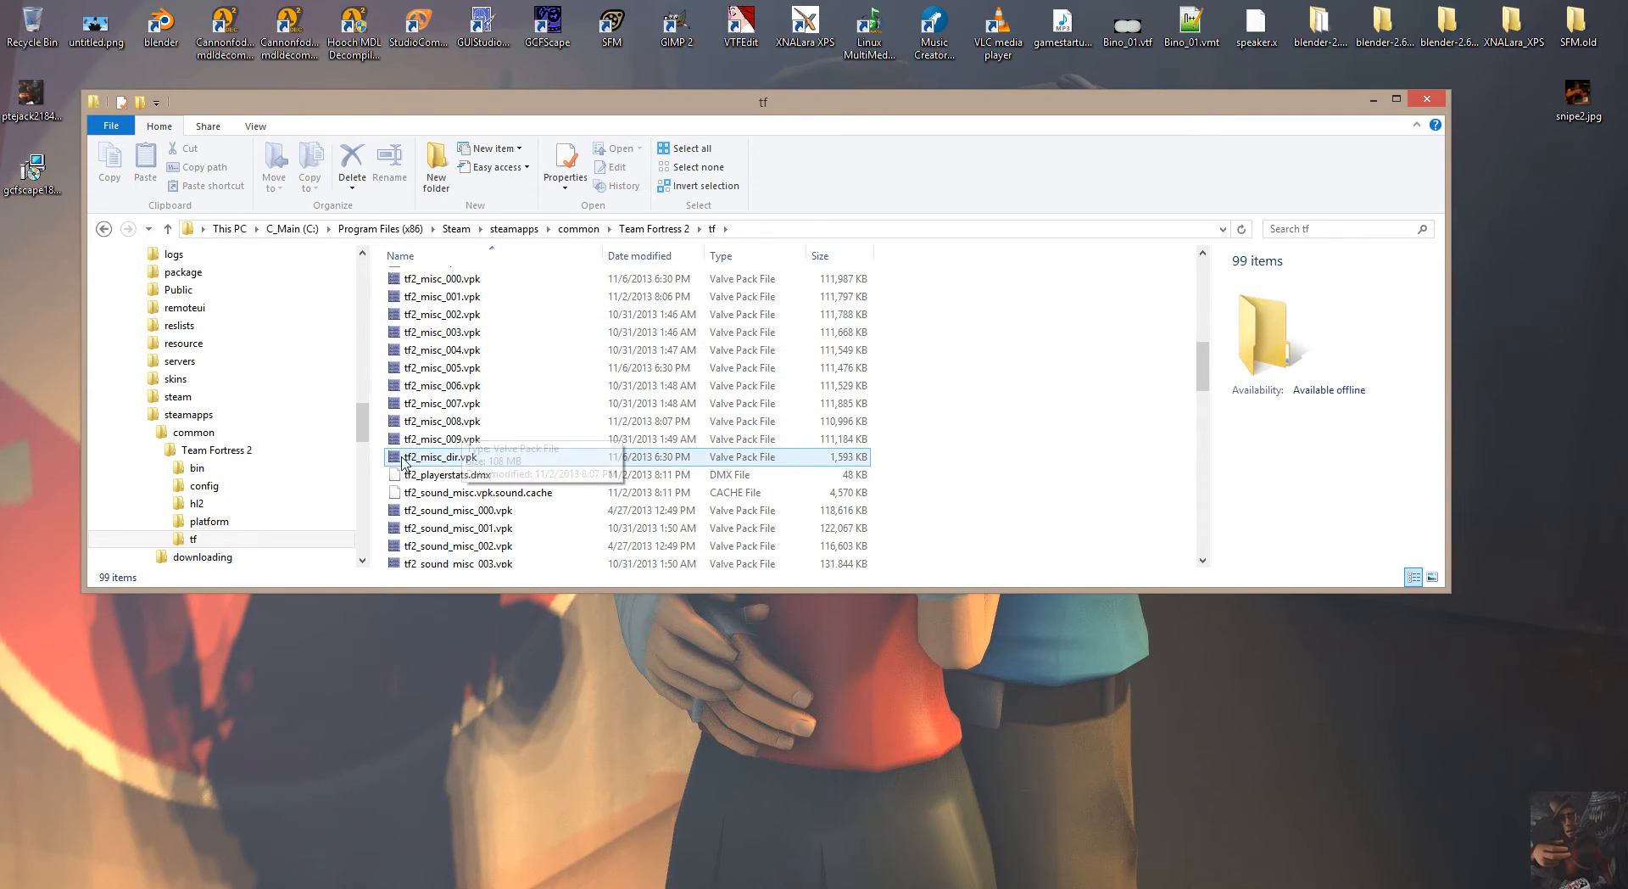
{"action": "scroll", "coordinate": [540, 432], "scroll_direction": "down", "scroll_amount": 2}
{"action": "scroll", "coordinate": [541, 433], "scroll_direction": "up", "scroll_amount": 1}
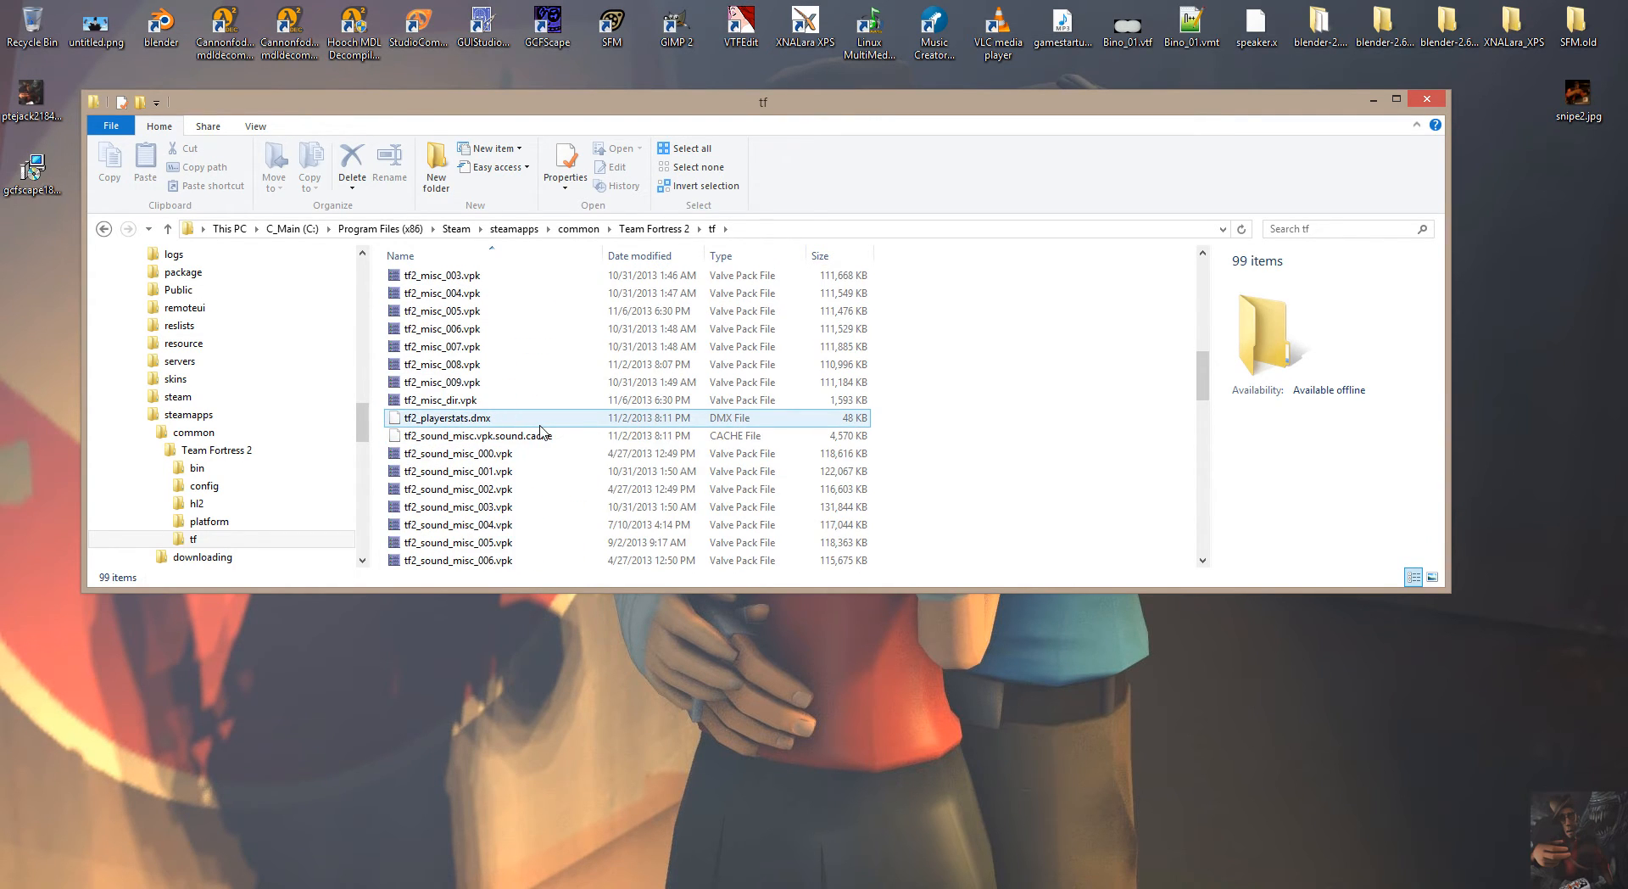
{"action": "scroll", "coordinate": [541, 433], "scroll_direction": "up", "scroll_amount": 1}
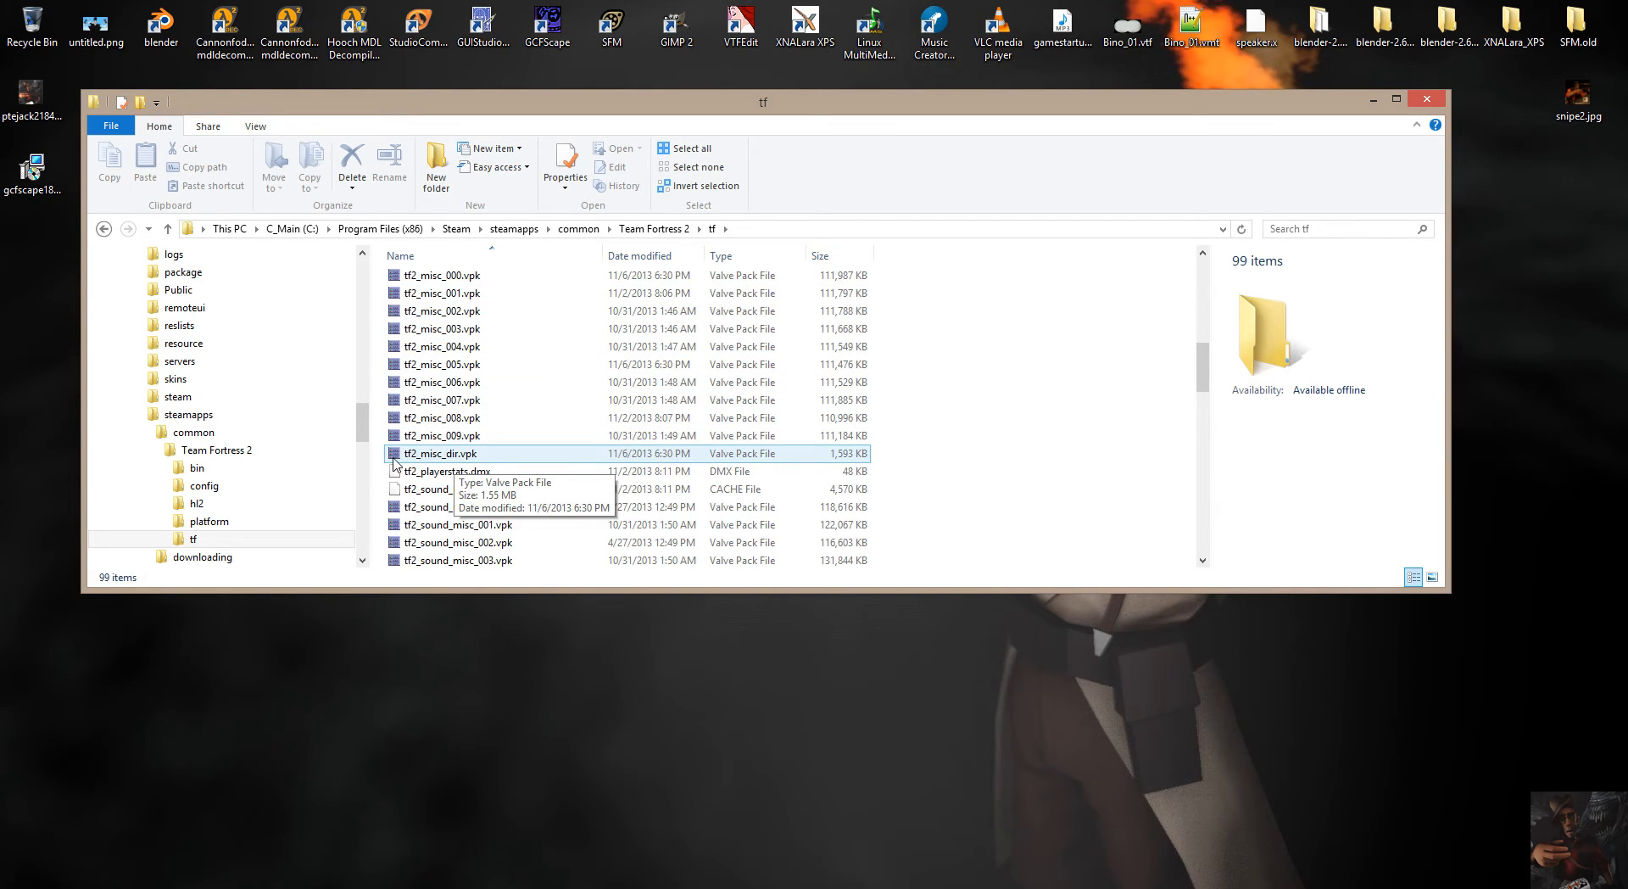
{"action": "left_click", "coordinate": [452, 458]}
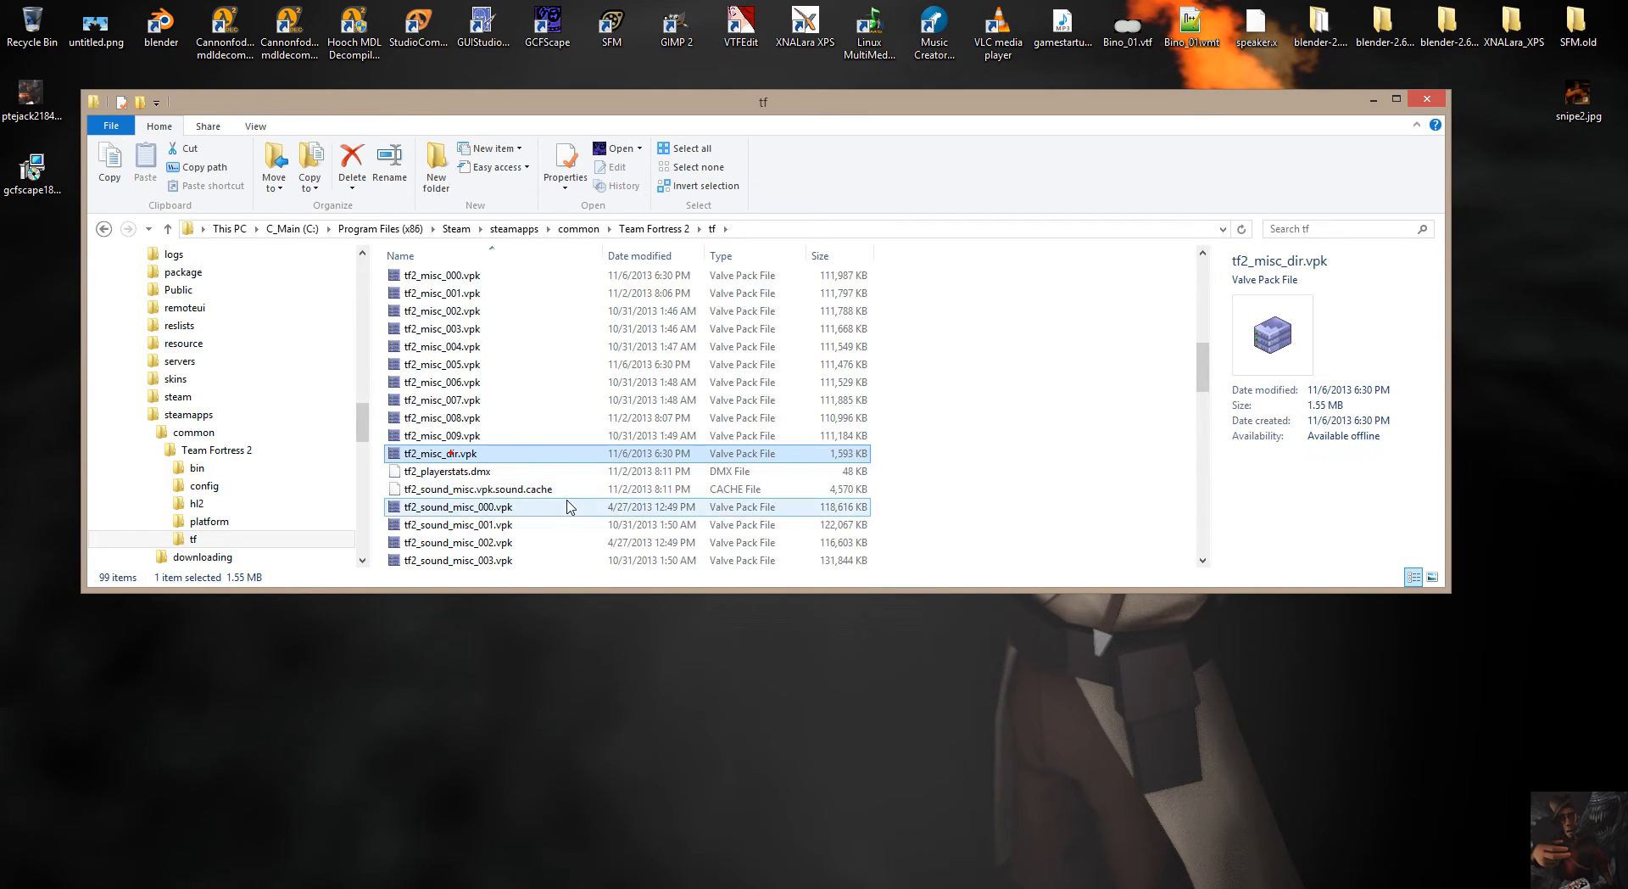
{"action": "left_click", "coordinate": [485, 282], "text": "shift"}
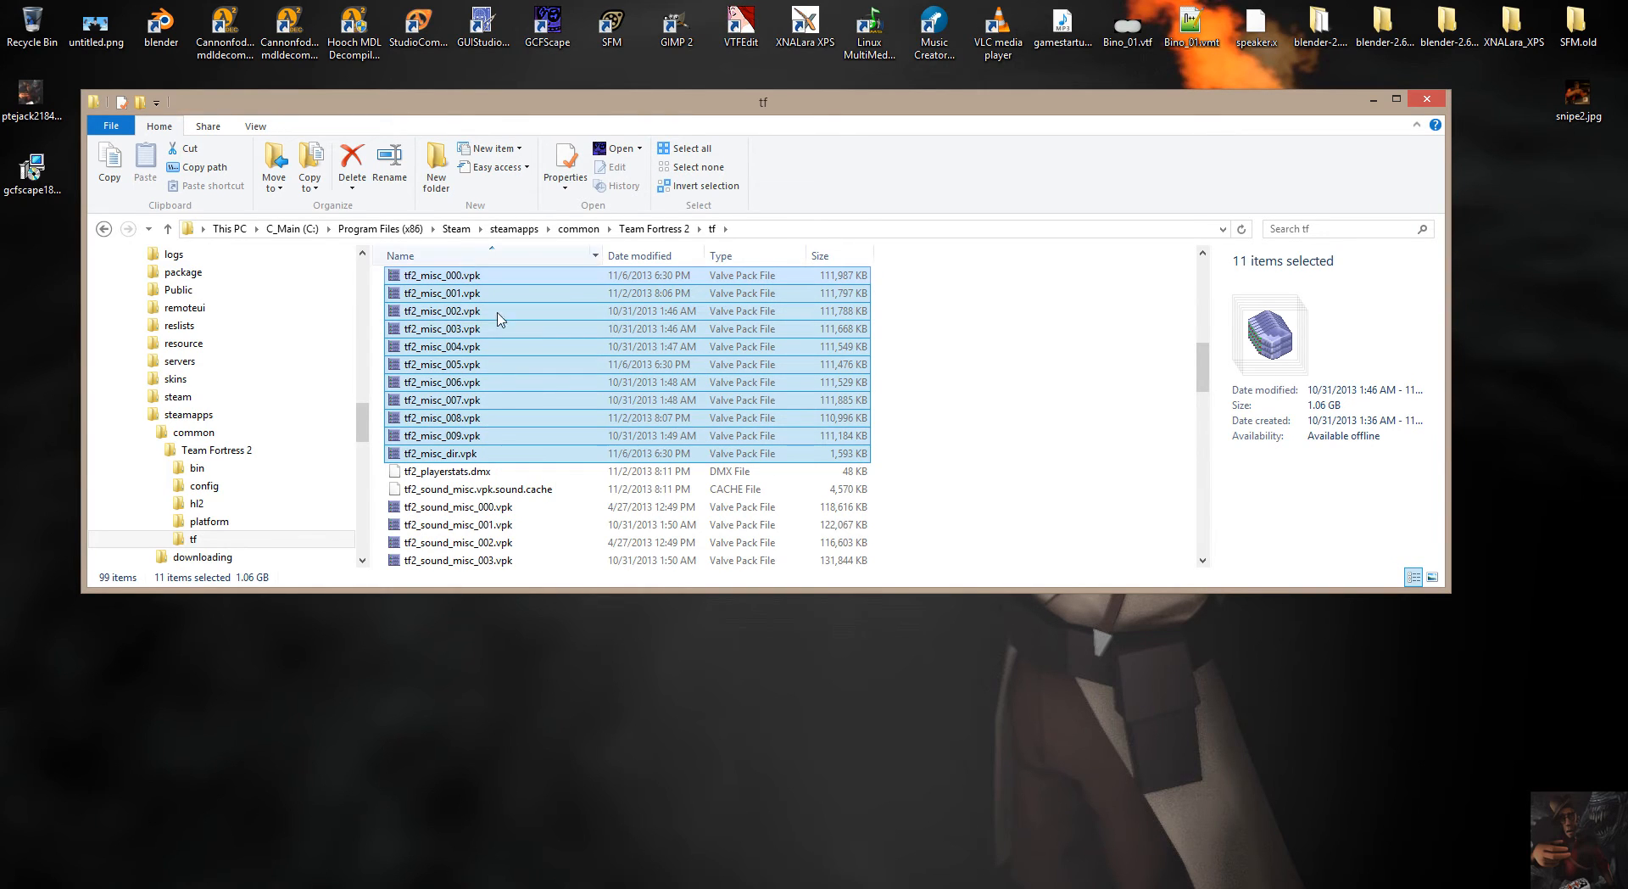
{"action": "left_click", "coordinate": [450, 456]}
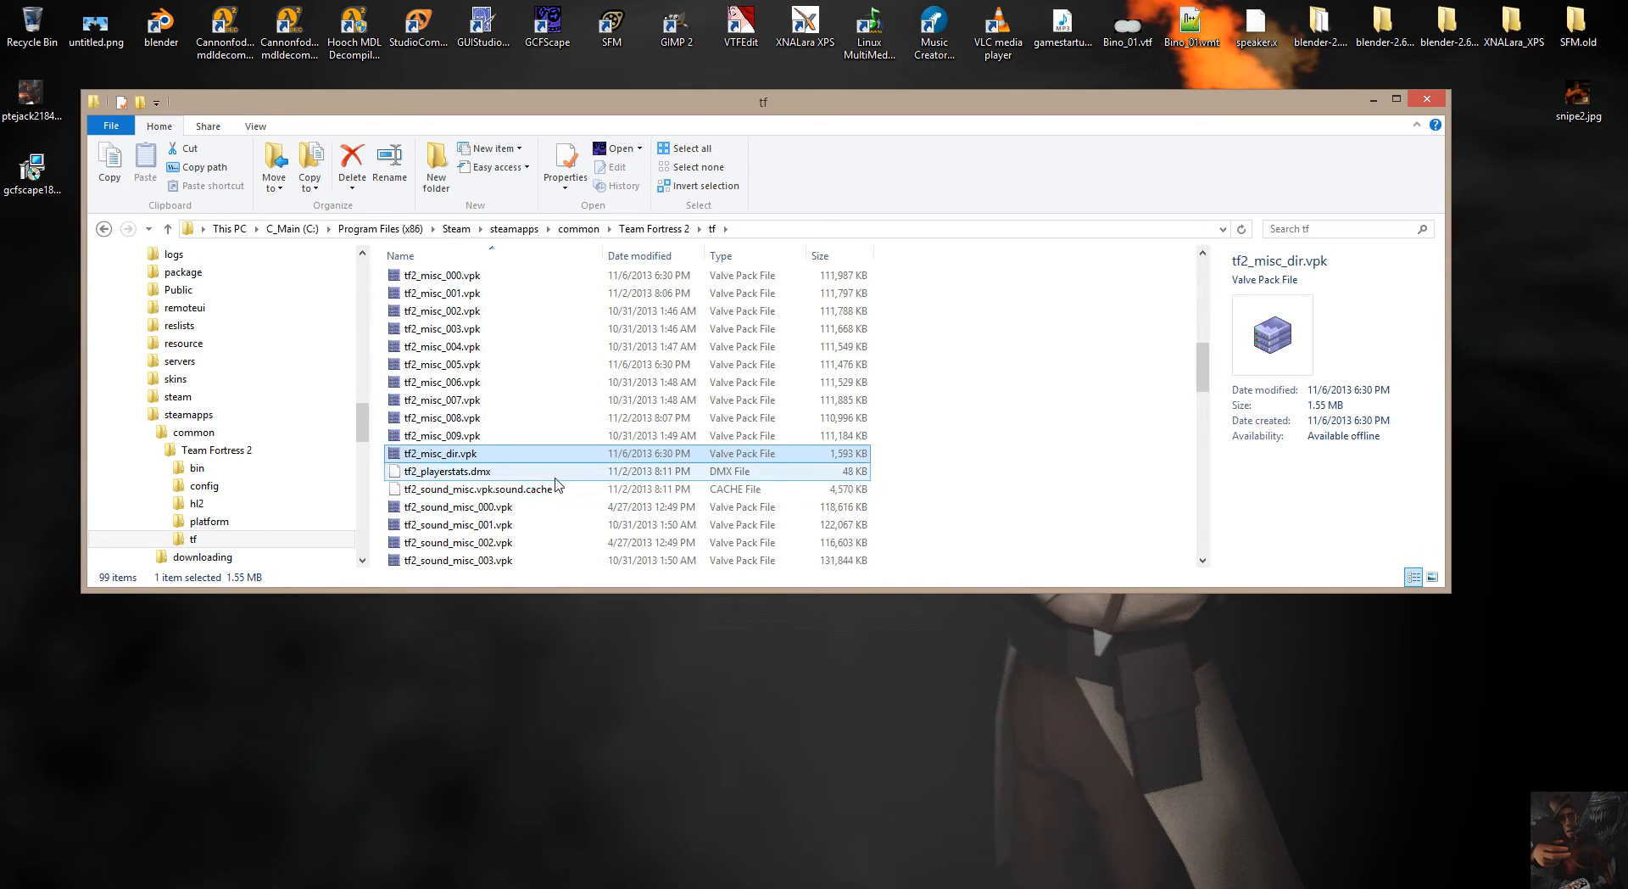
Select tf2_sound_misc_dir.vpk, followed by the set from tf2_sound_vo_english_000.vpk to tf2_sound_vo_english_dir.vpk.
{"action": "scroll", "coordinate": [556, 485], "scroll_direction": "down", "scroll_amount": 4}
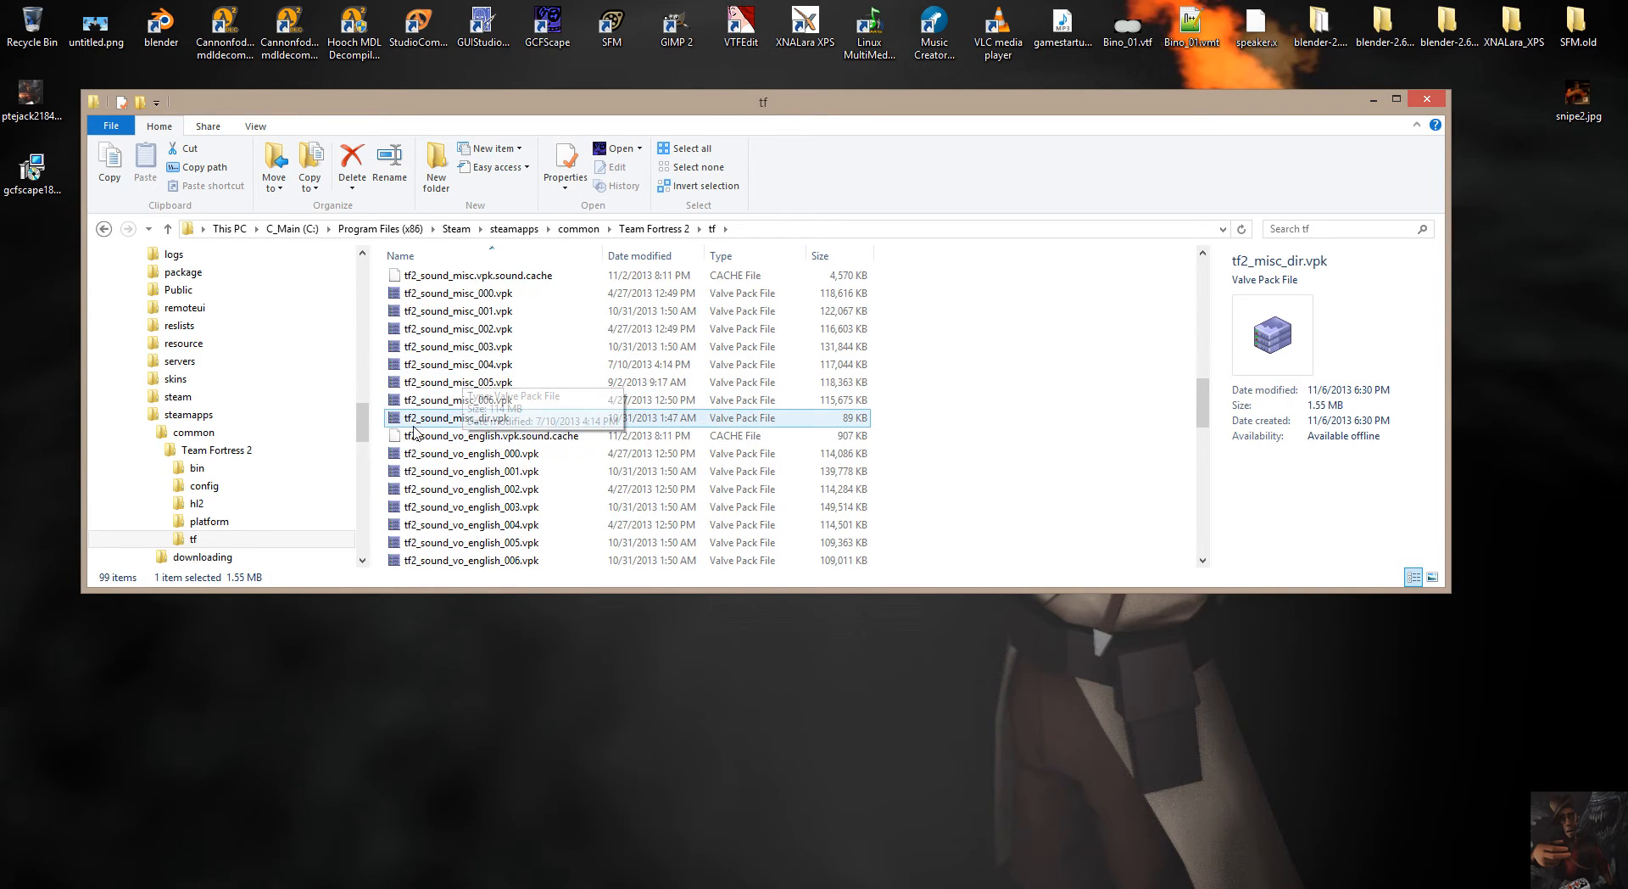
{"action": "left_click", "coordinate": [468, 419]}
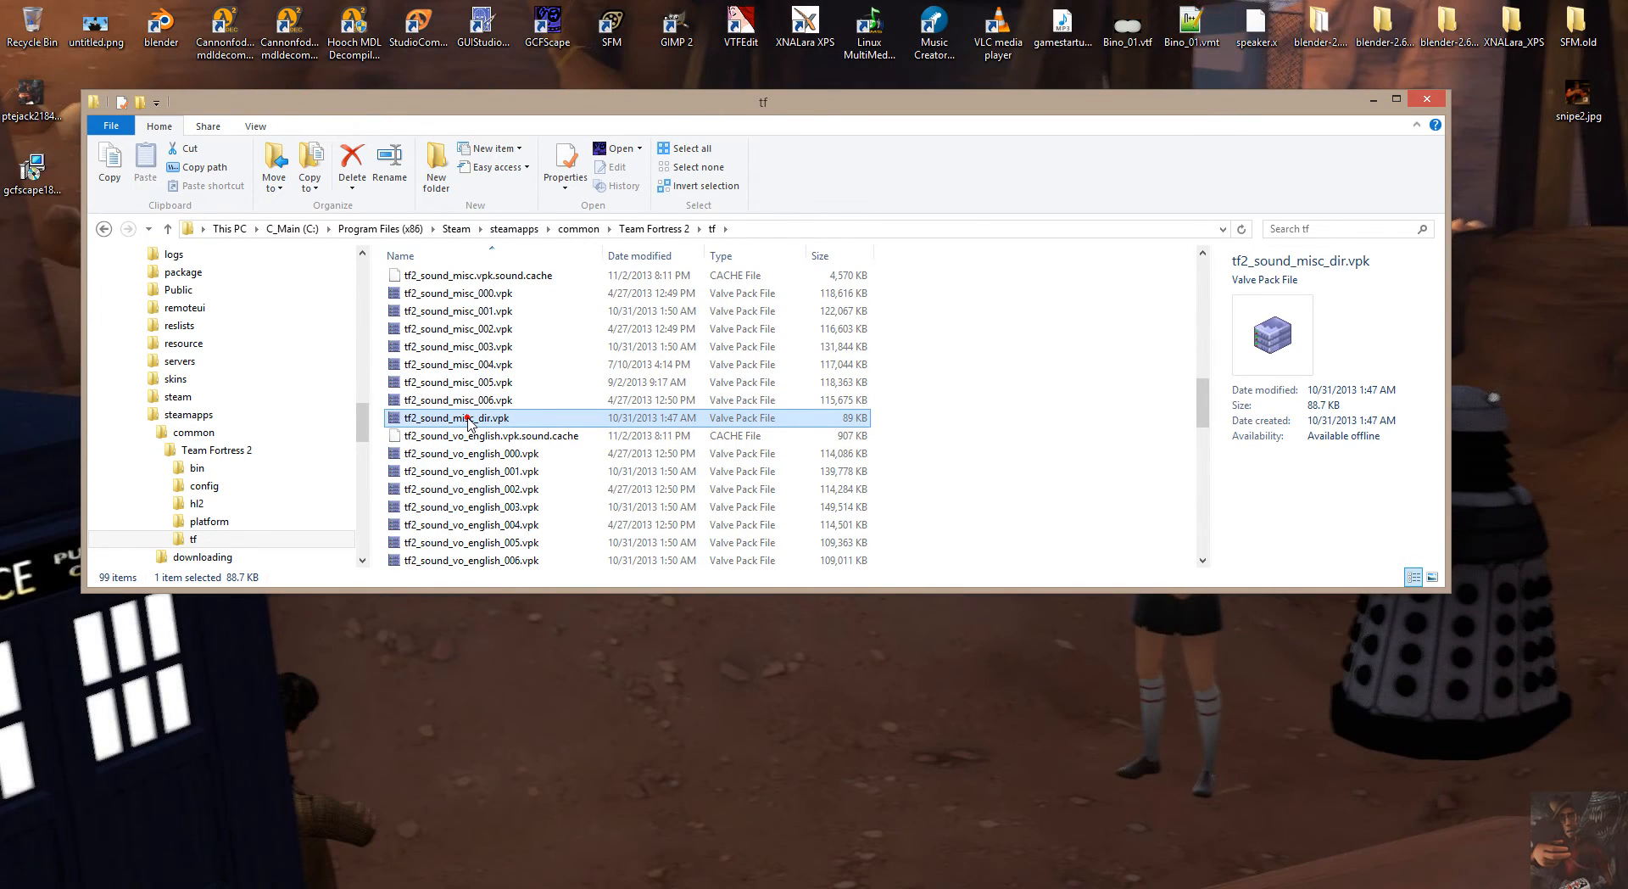
{"action": "scroll", "coordinate": [487, 441], "scroll_direction": "down", "scroll_amount": 4}
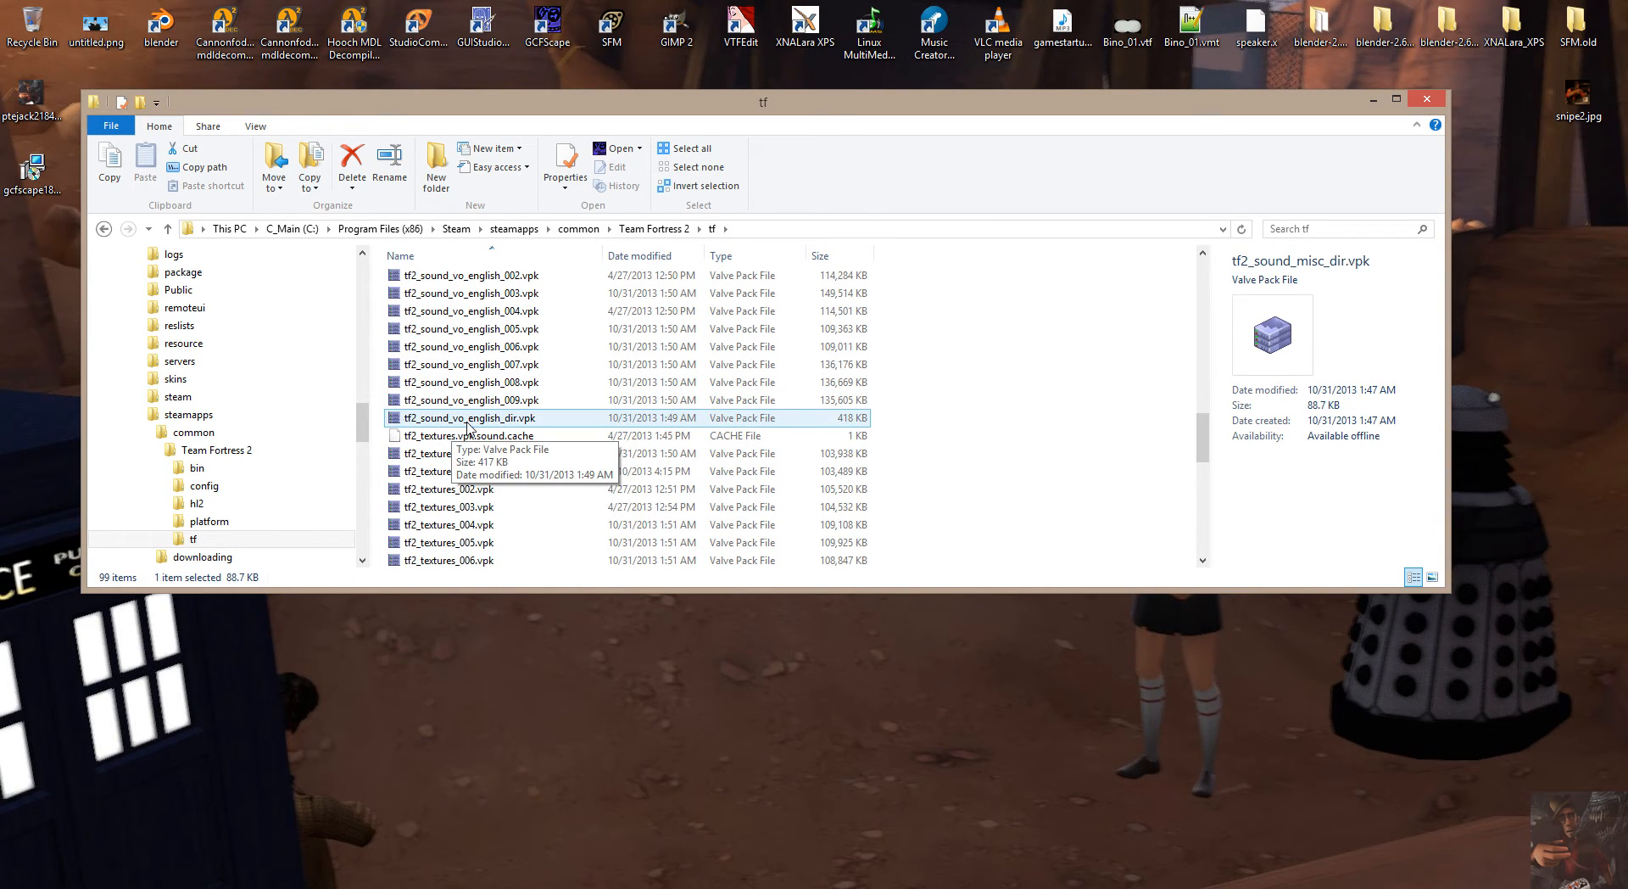
{"action": "left_click", "coordinate": [487, 421]}
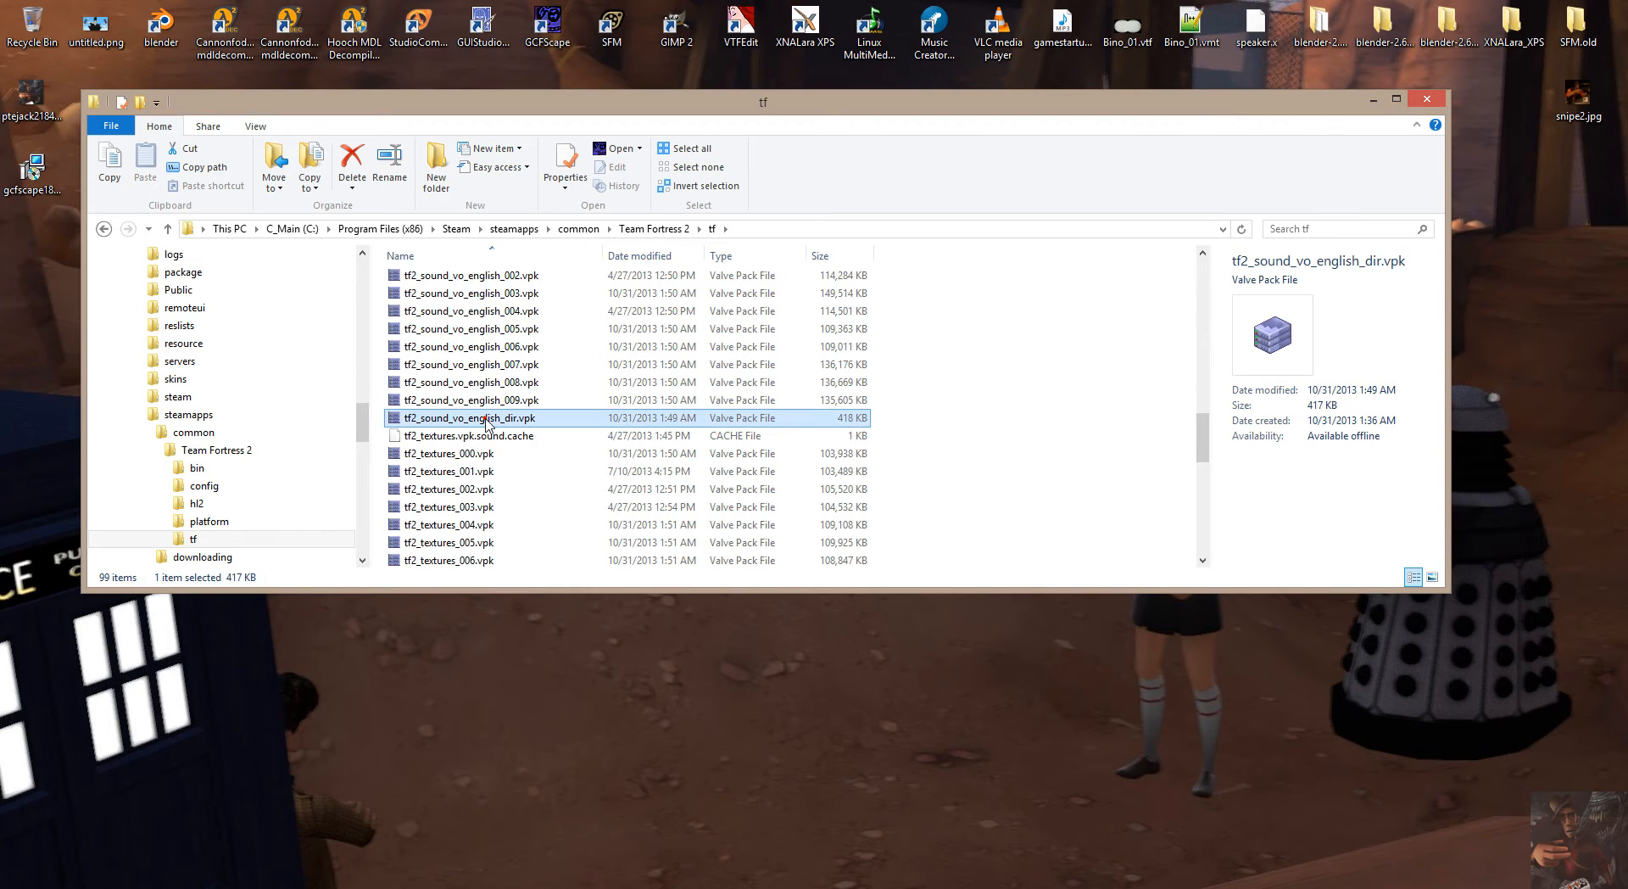
{"action": "scroll", "coordinate": [487, 407], "scroll_direction": "up", "scroll_amount": 2}
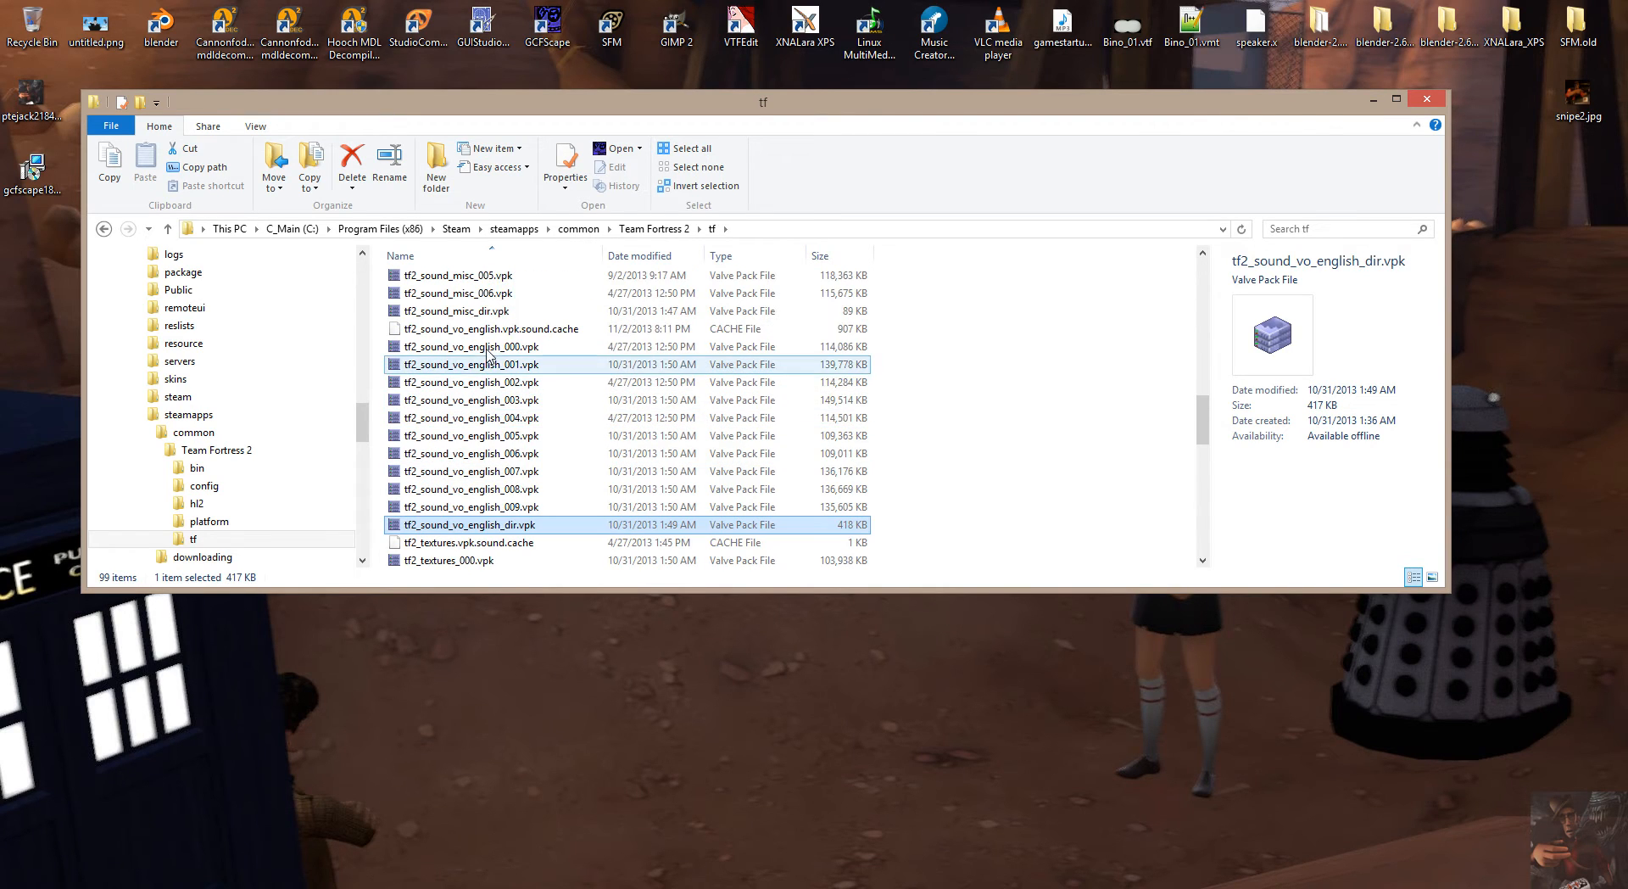
{"action": "left_click", "coordinate": [488, 347]}
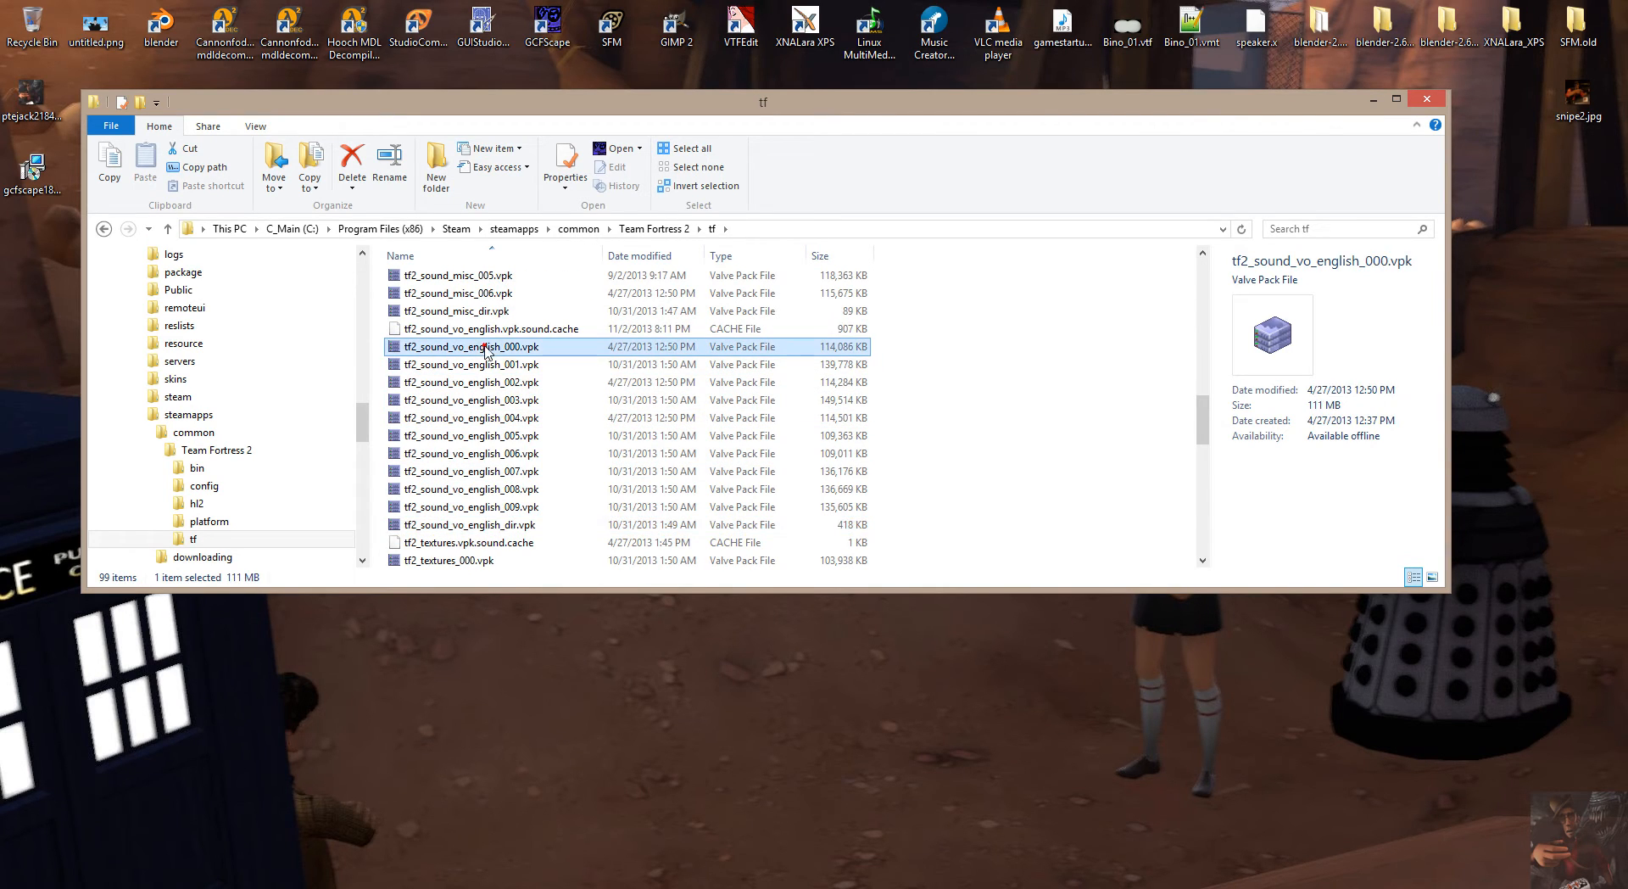
{"action": "left_click", "coordinate": [505, 525], "text": "shift"}
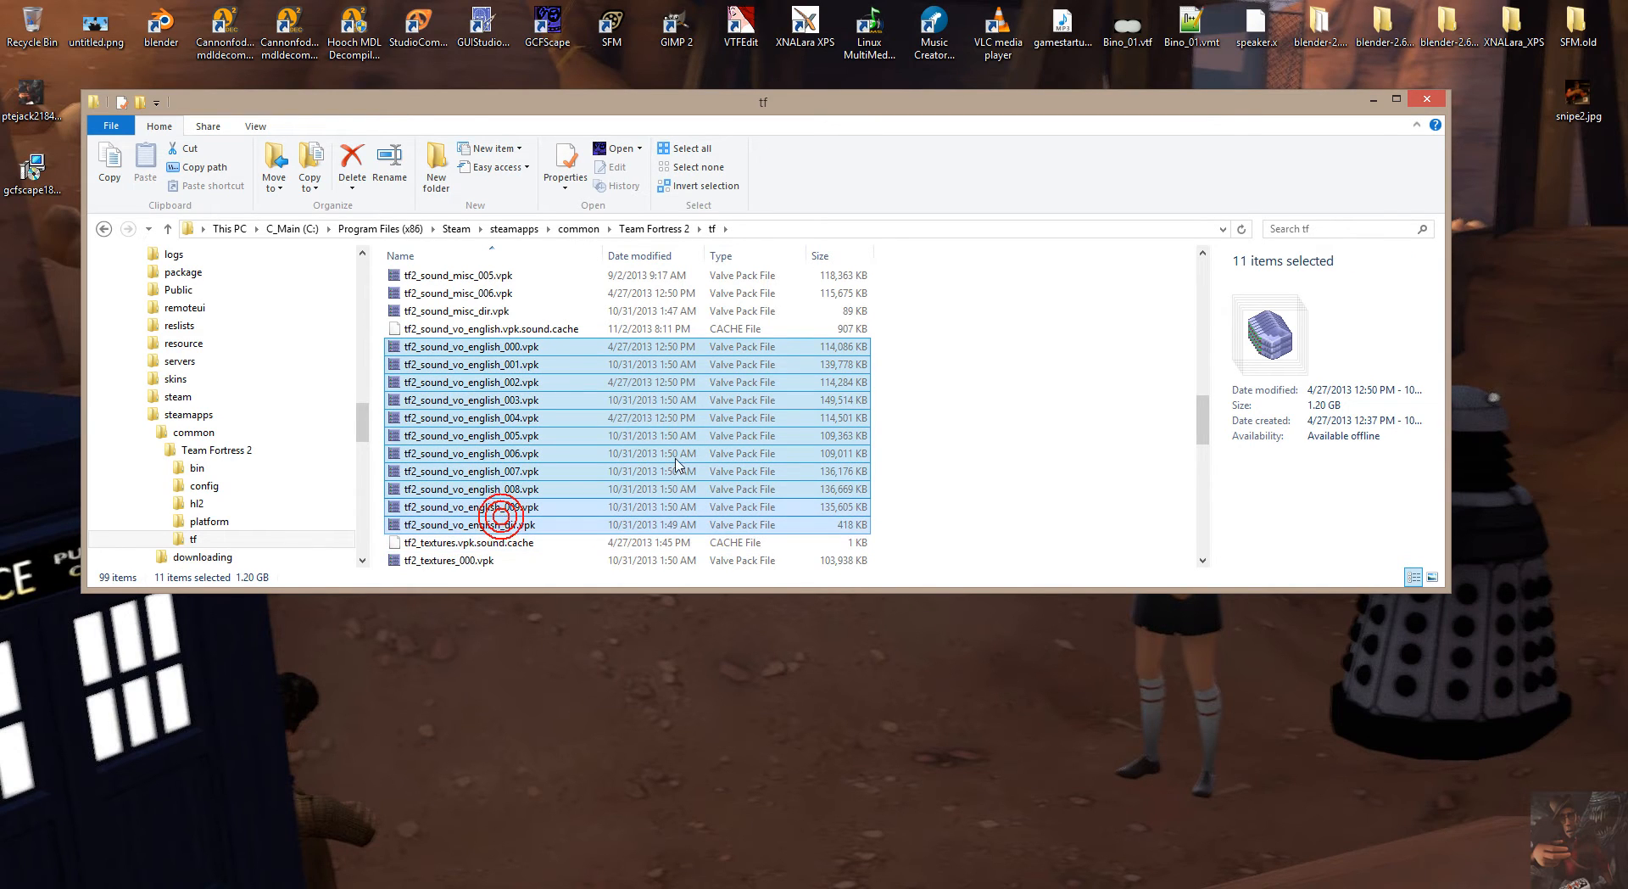
Select the texture VPK files from tf2_textures_000.vpk through tf2_textures_dir.vpk, and return to the tf2_misc files.
{"action": "scroll", "coordinate": [591, 415], "scroll_direction": "down", "scroll_amount": 5}
{"action": "scroll", "coordinate": [591, 415], "scroll_direction": "down", "scroll_amount": 7}
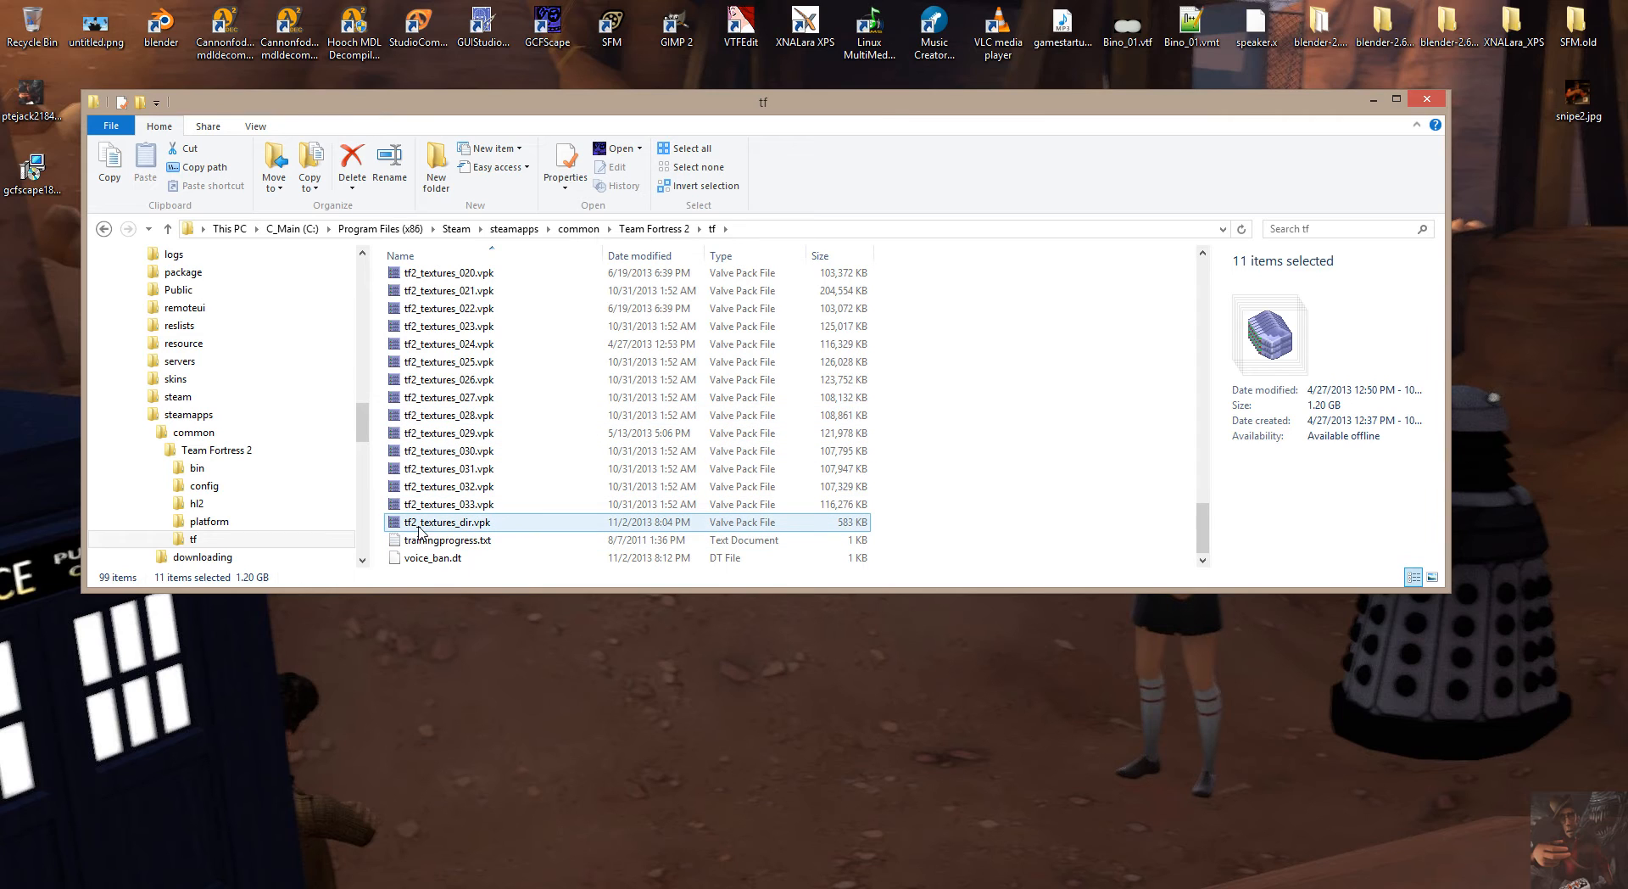
{"action": "left_click", "coordinate": [473, 522]}
{"action": "scroll", "coordinate": [561, 447], "scroll_direction": "up", "scroll_amount": 6}
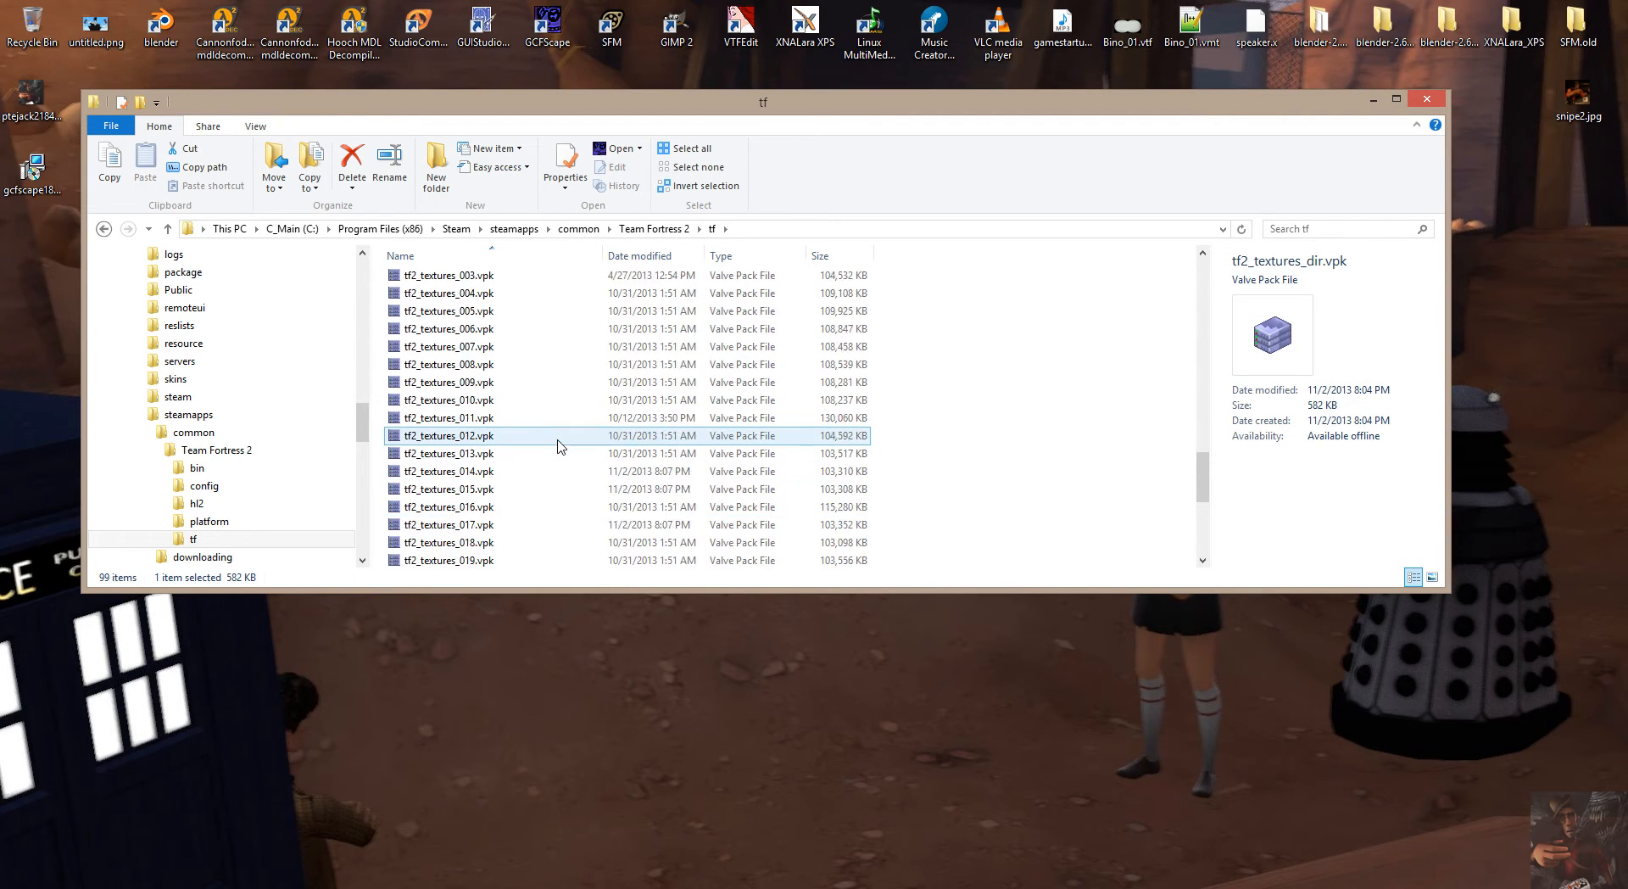
{"action": "scroll", "coordinate": [560, 445], "scroll_direction": "up", "scroll_amount": 3}
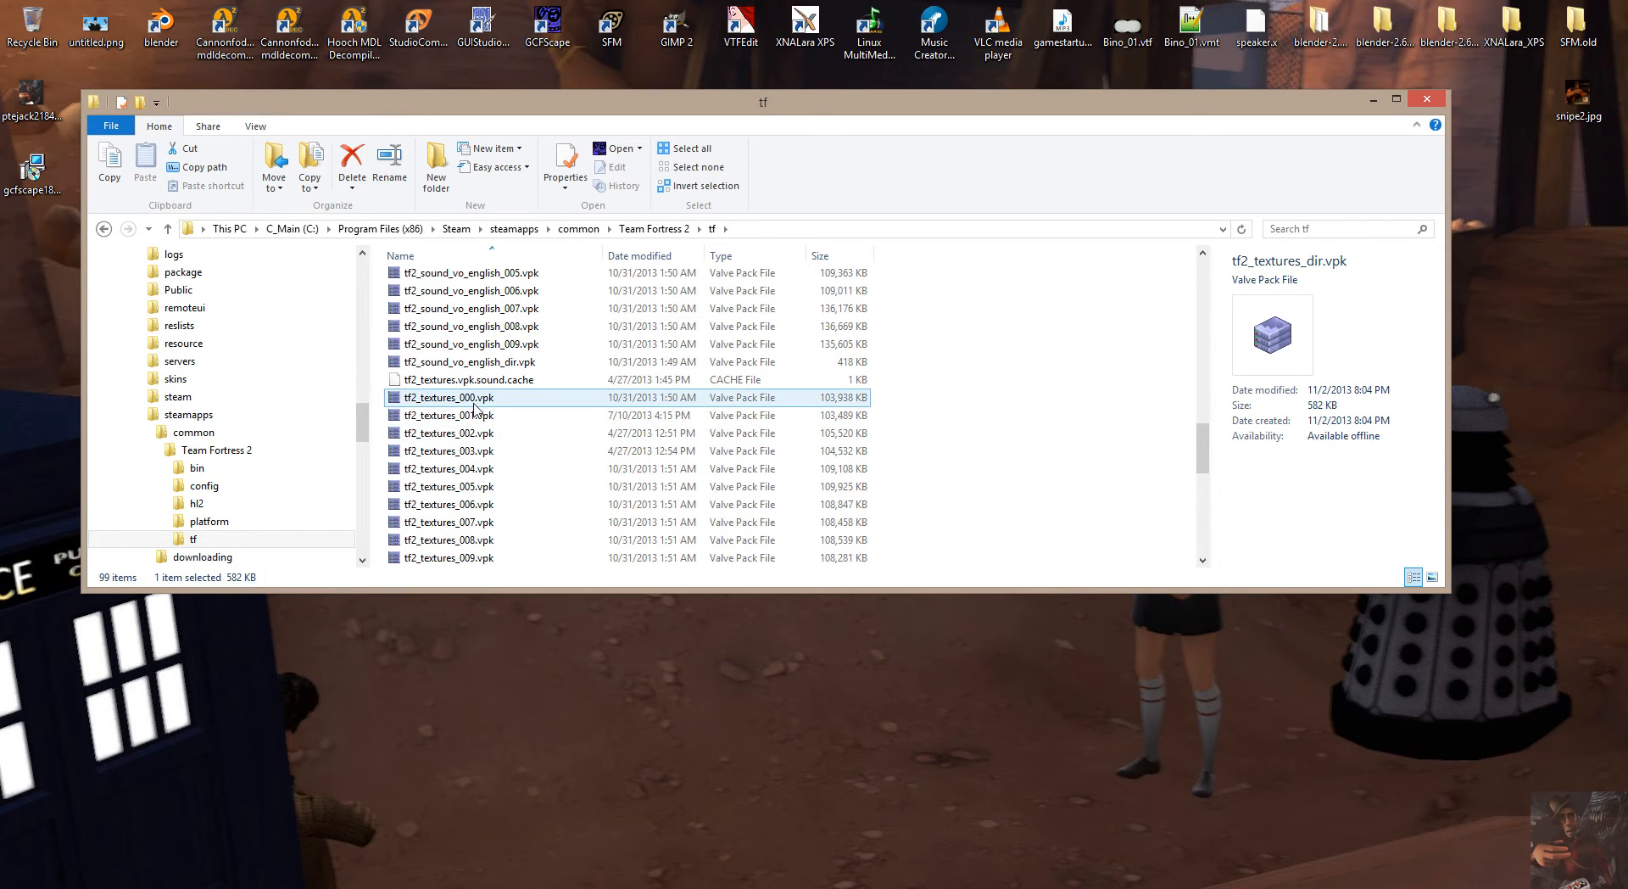
{"action": "left_click", "coordinate": [473, 406], "text": "shift"}
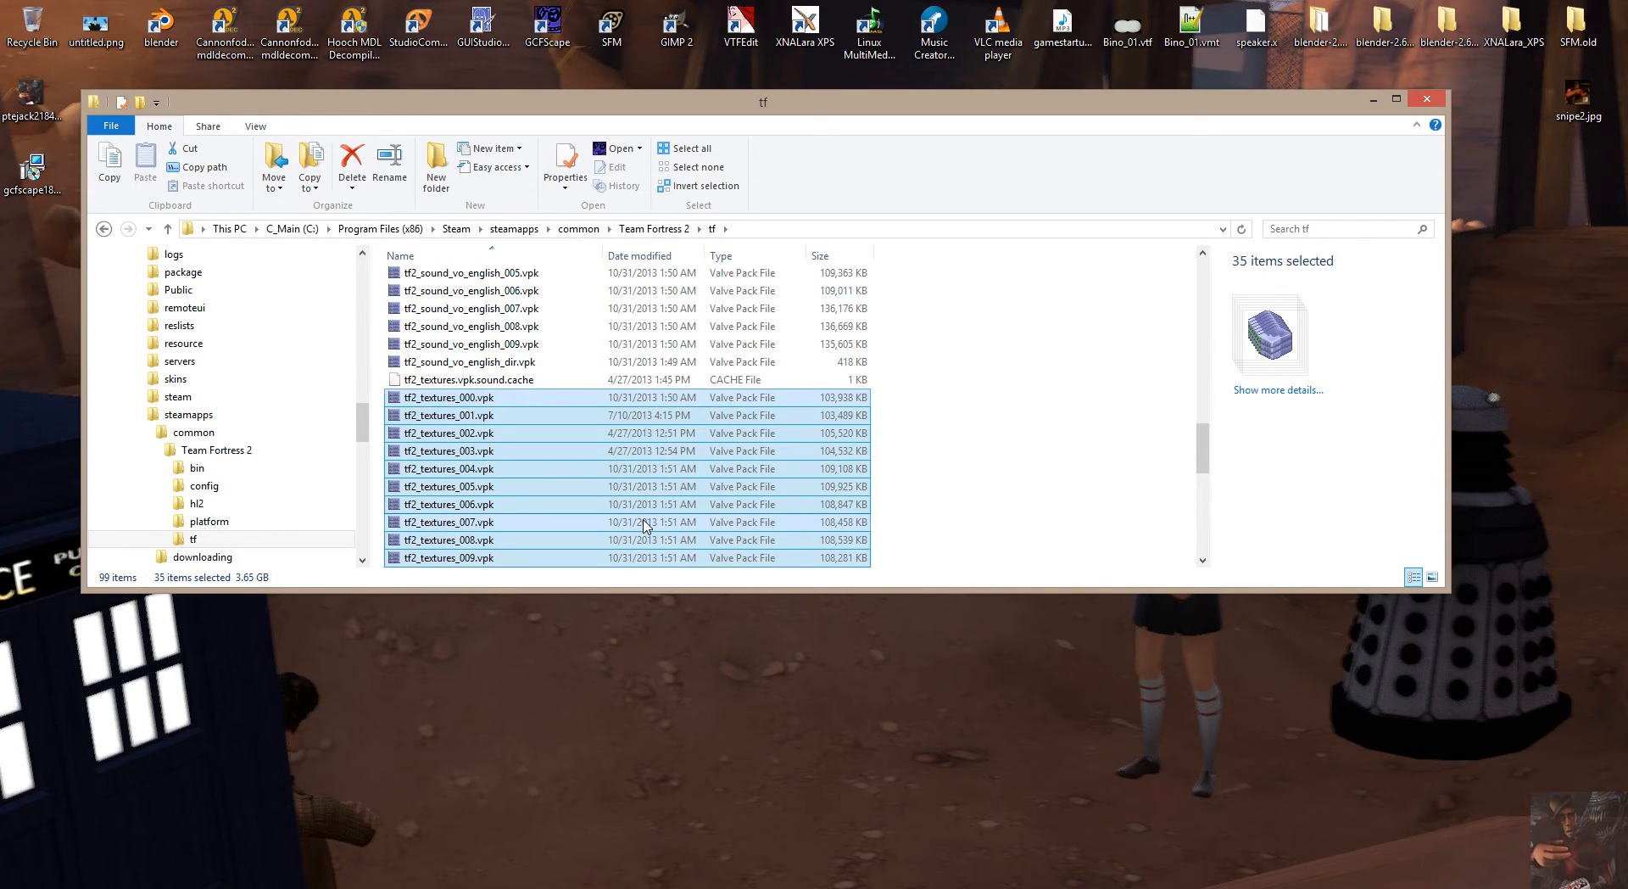
{"action": "scroll", "coordinate": [644, 524], "scroll_direction": "up", "scroll_amount": 13}
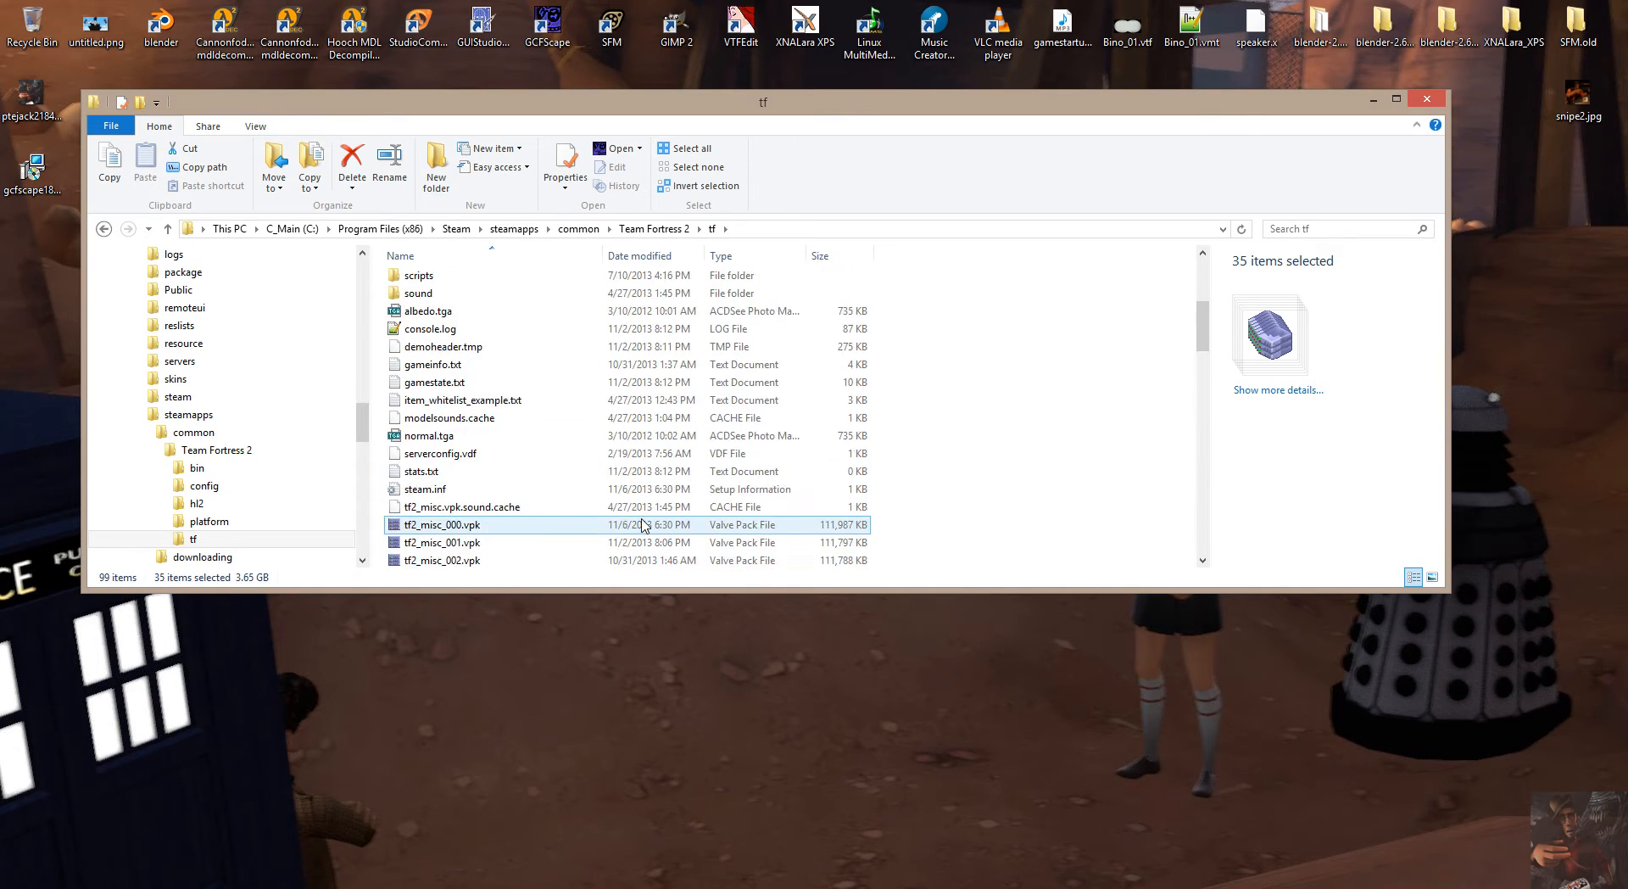
{"action": "scroll", "coordinate": [645, 524], "scroll_direction": "up", "scroll_amount": 5}
{"action": "scroll", "coordinate": [645, 524], "scroll_direction": "down", "scroll_amount": 5}
{"action": "scroll", "coordinate": [645, 524], "scroll_direction": "up", "scroll_amount": 4}
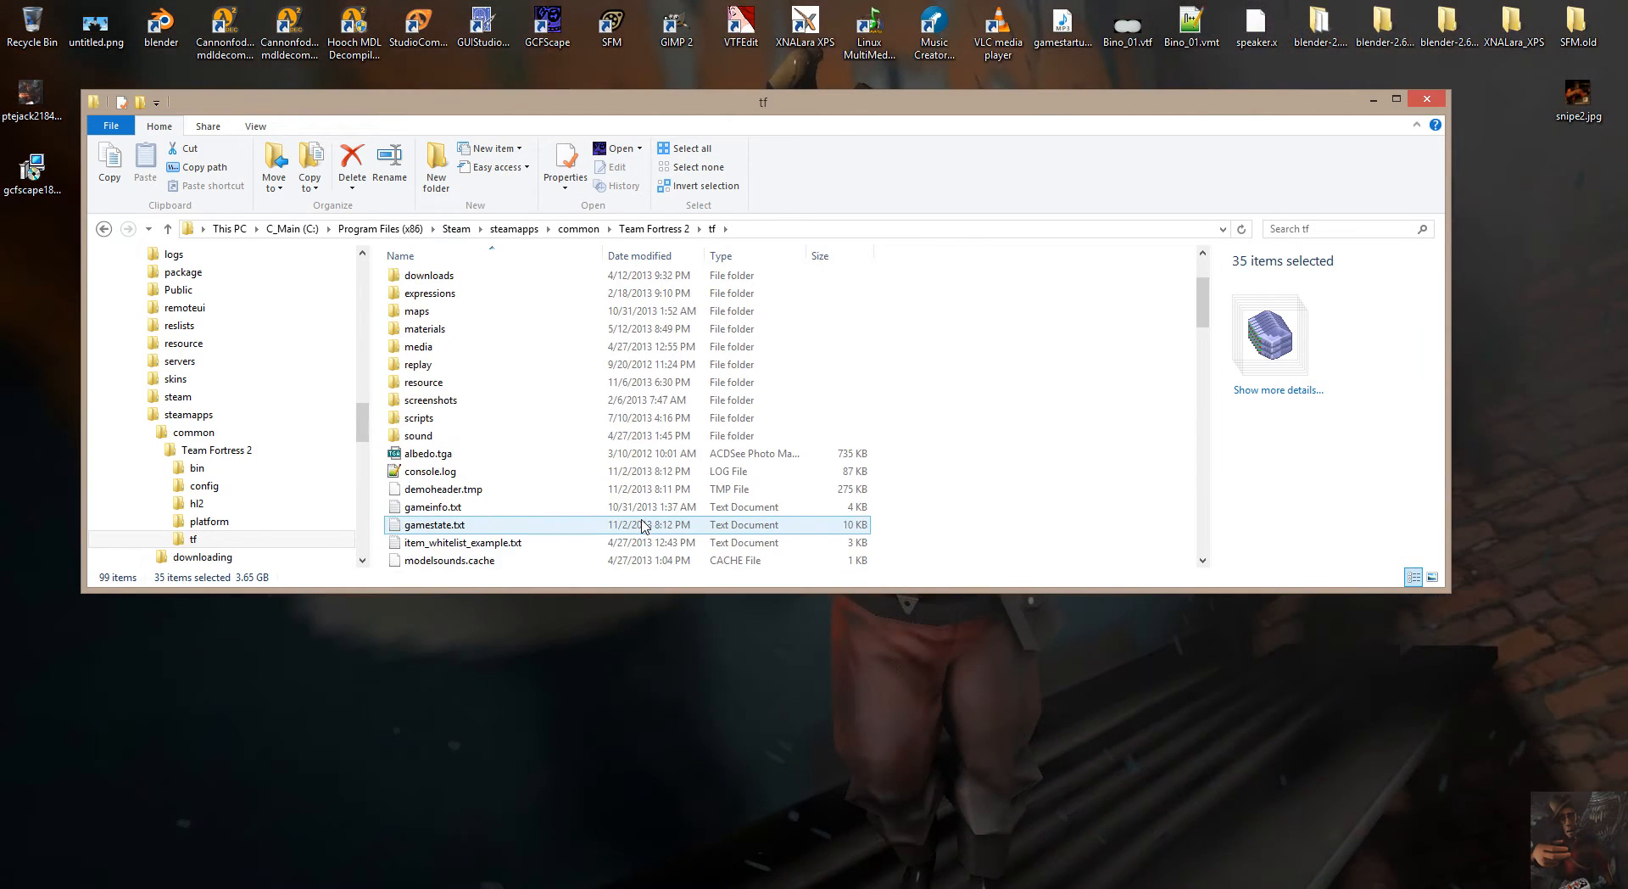
{"action": "scroll", "coordinate": [645, 524], "scroll_direction": "up", "scroll_amount": 2}
{"action": "left_click", "coordinate": [1376, 101]}
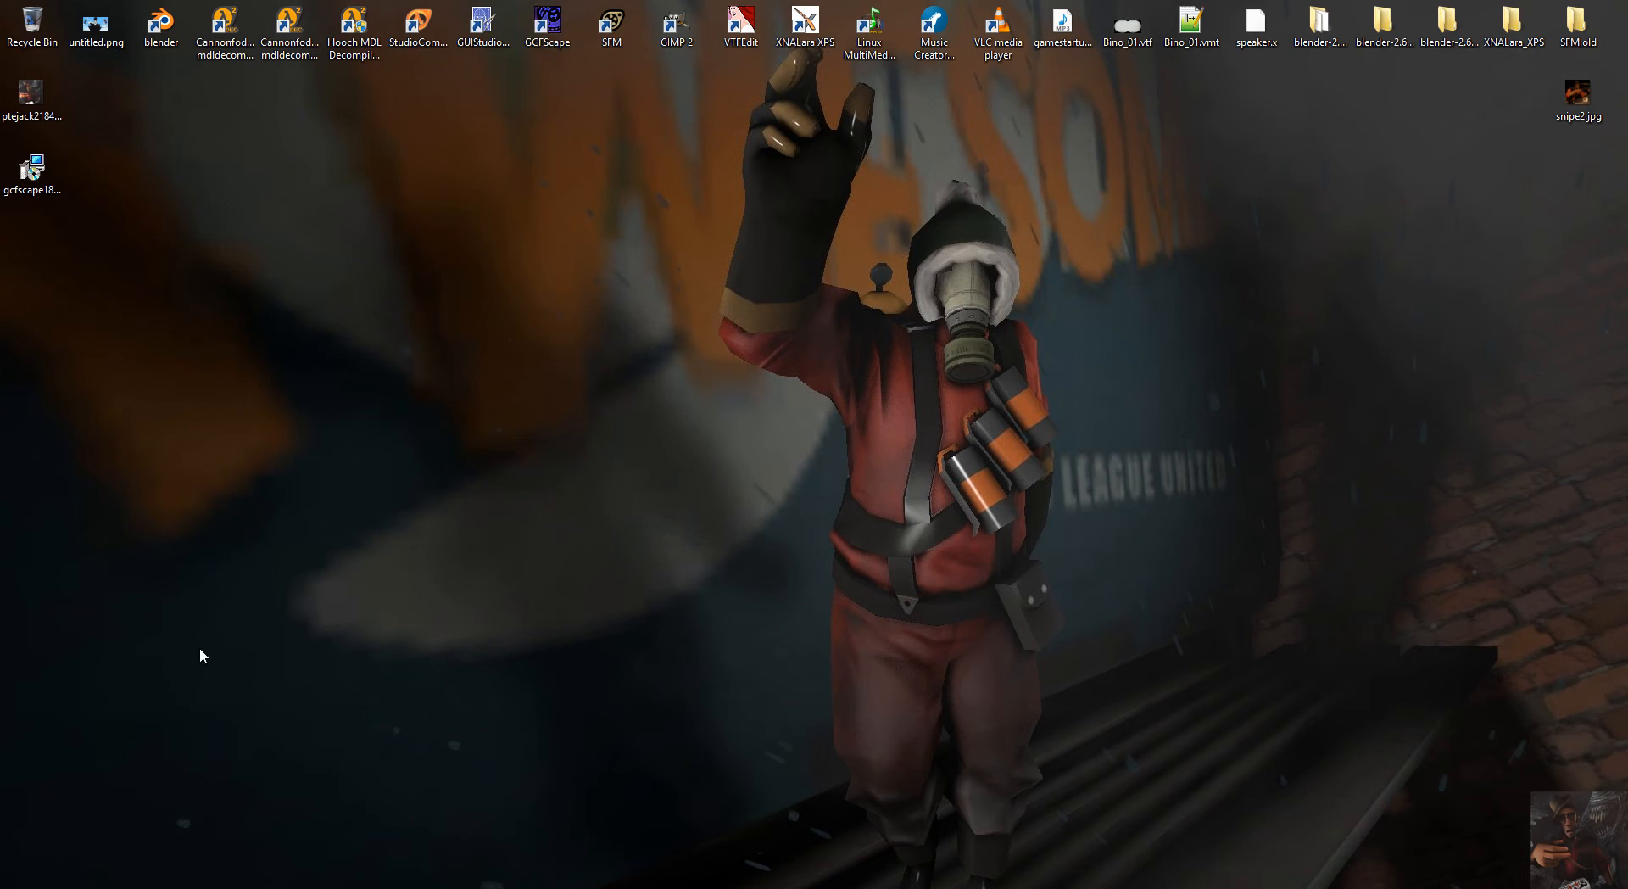
{"action": "left_click", "coordinate": [240, 813]}
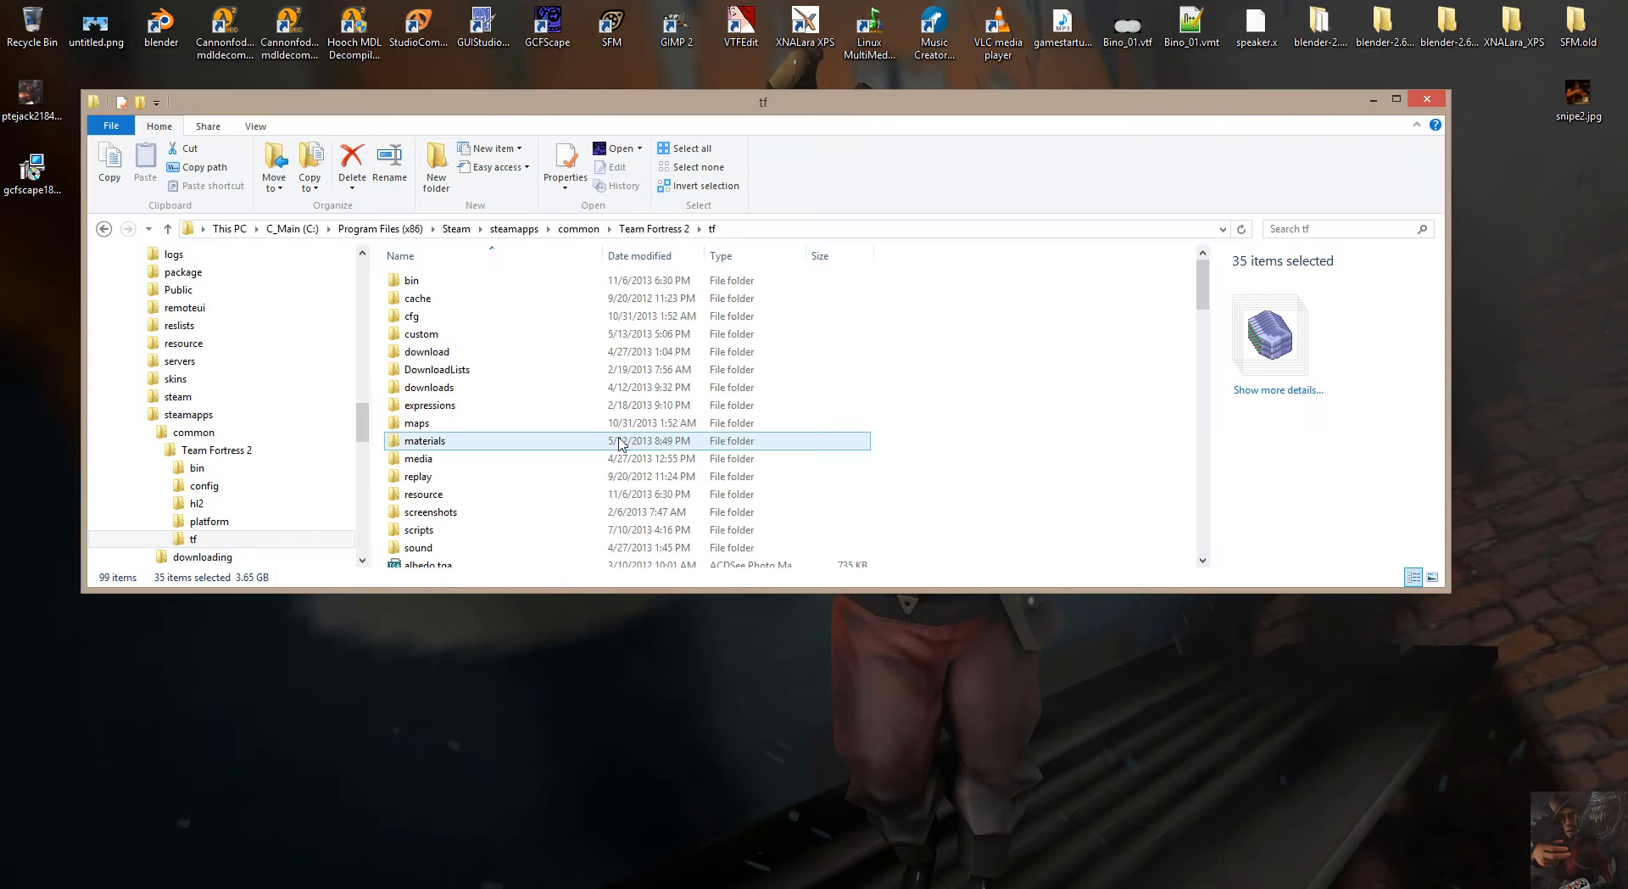
Open tf2_misc_dir.vpk from the tf folder in GCFScape and move its window clear of the VPK file names.
{"action": "scroll", "coordinate": [528, 329], "scroll_direction": "down", "scroll_amount": 1}
{"action": "scroll", "coordinate": [528, 335], "scroll_direction": "down", "scroll_amount": 9}
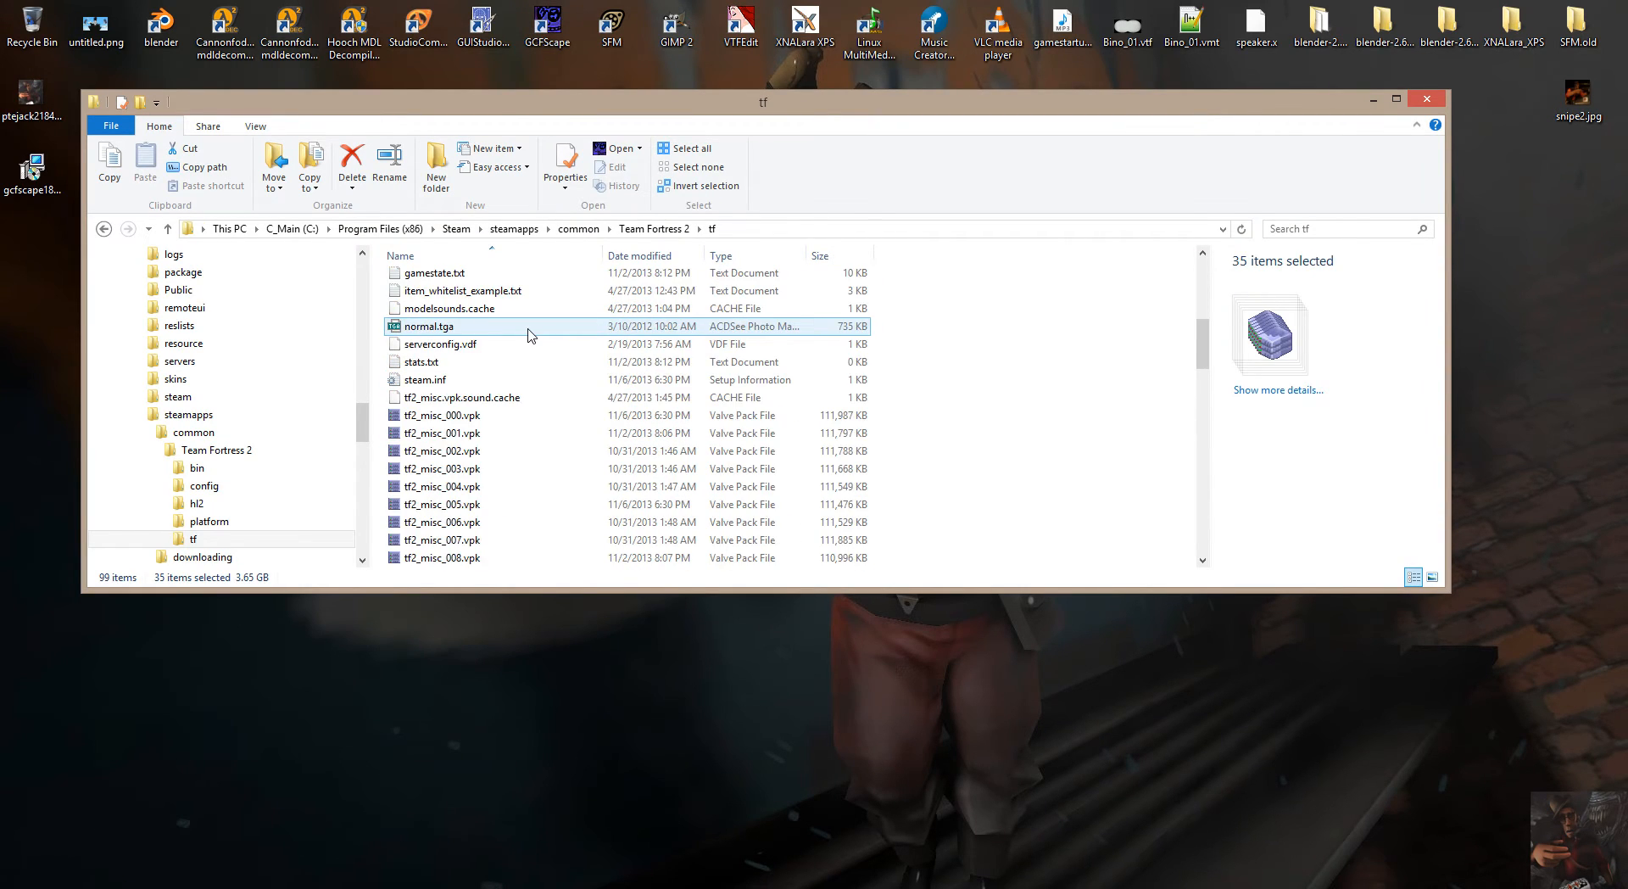
{"action": "left_click", "coordinate": [454, 419]}
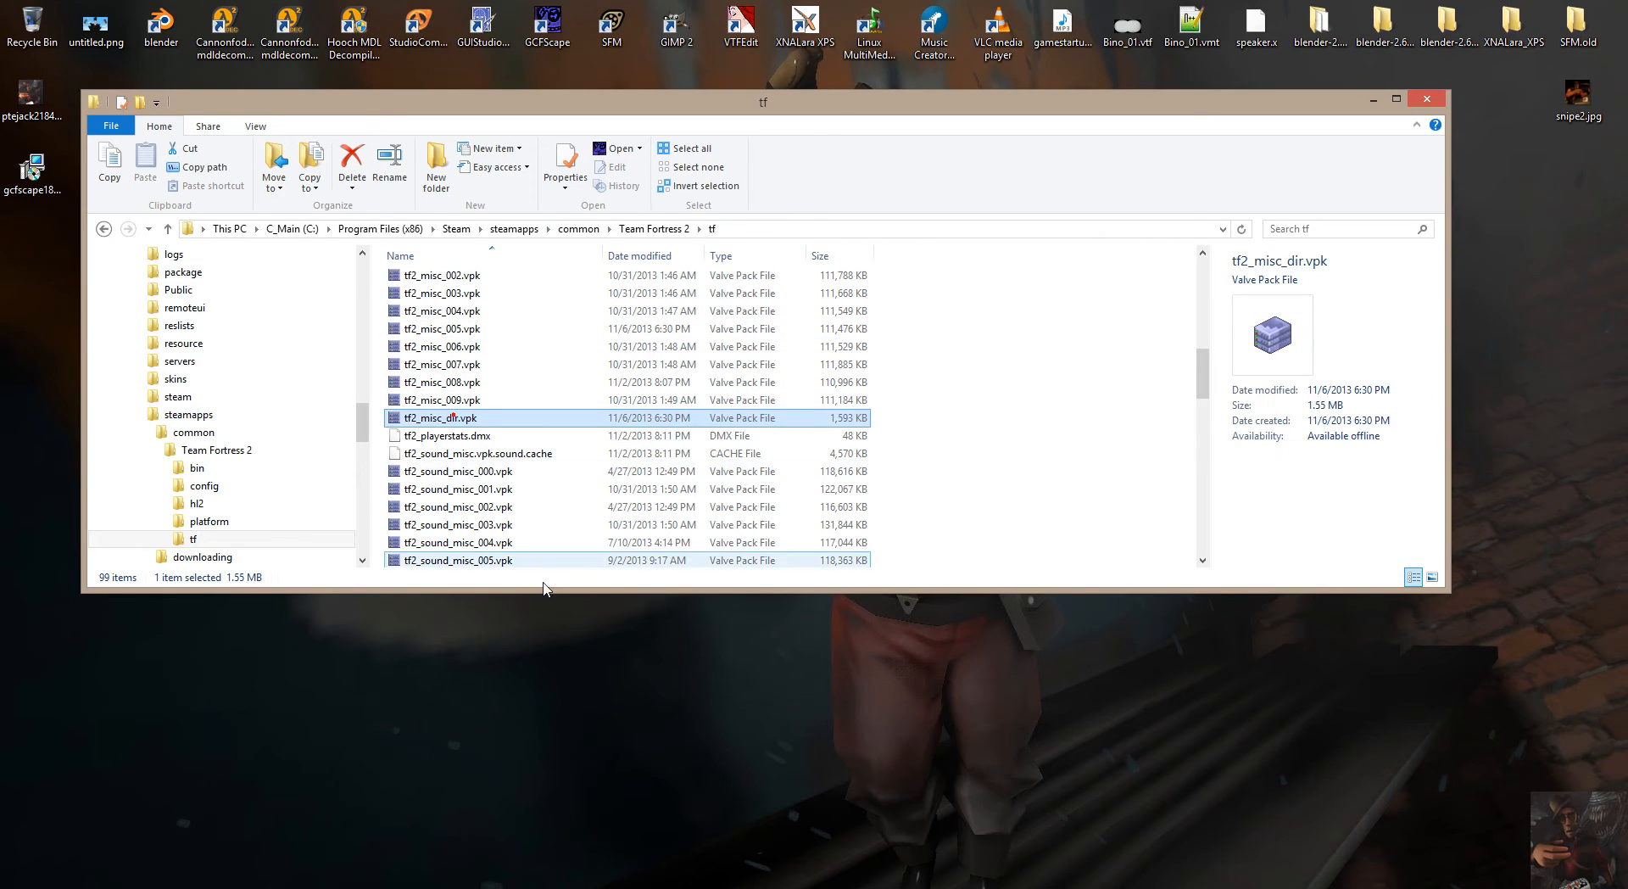
{"action": "left_click", "coordinate": [450, 417]}
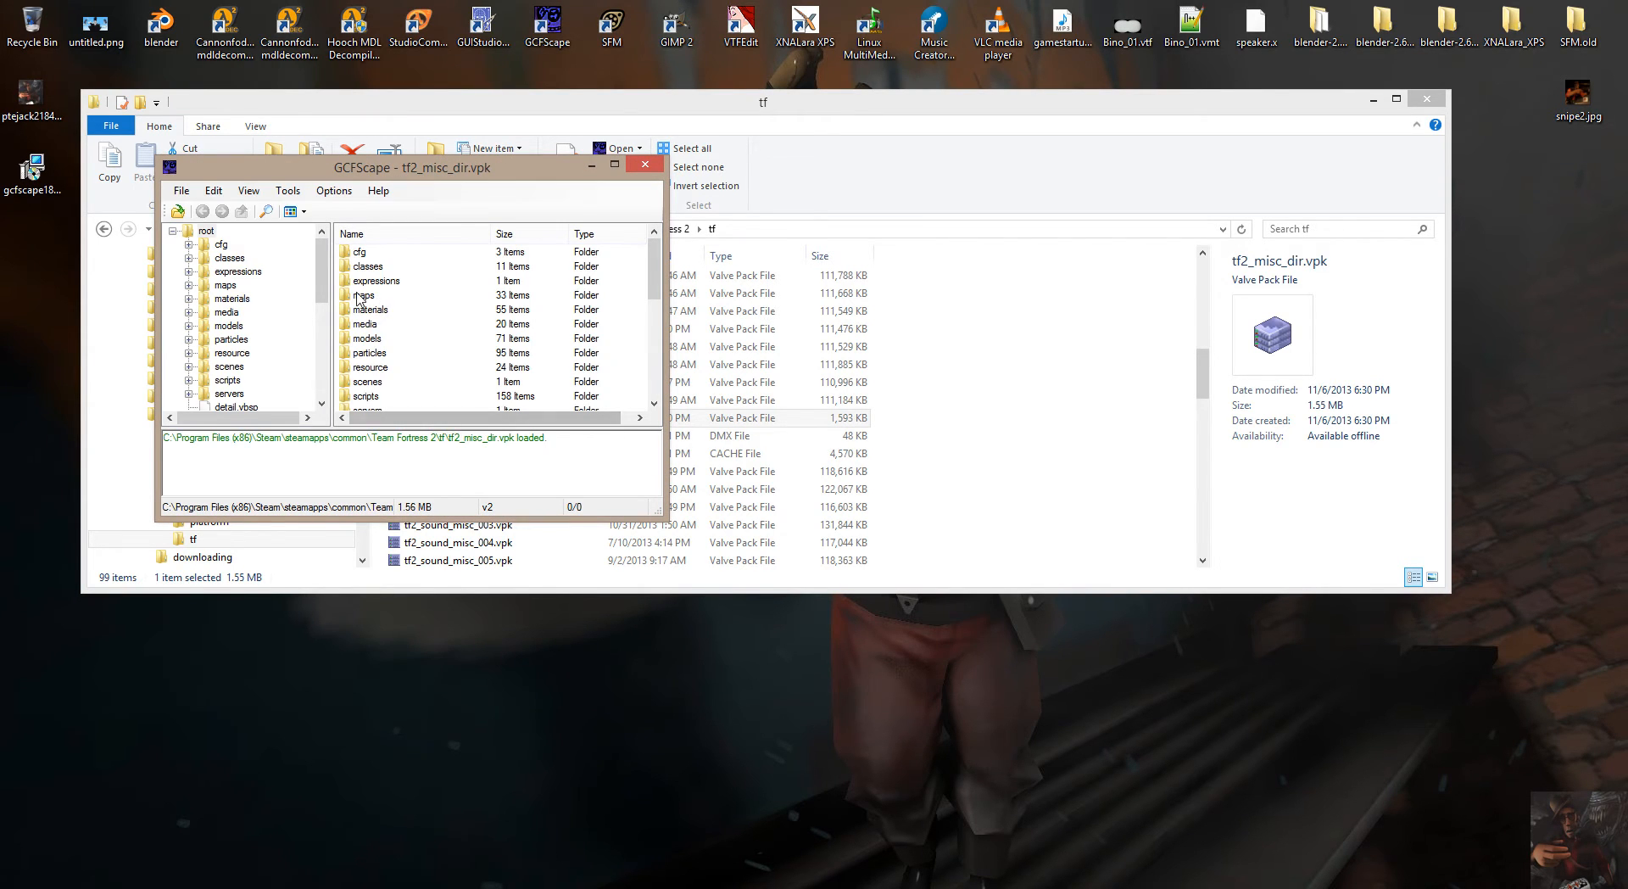
{"action": "mouse_move", "coordinate": [321, 264]}
{"action": "left_mouse_down"}
{"action": "mouse_move", "coordinate": [327, 314]}
{"action": "mouse_move", "coordinate": [324, 244]}
{"action": "left_mouse_up"}
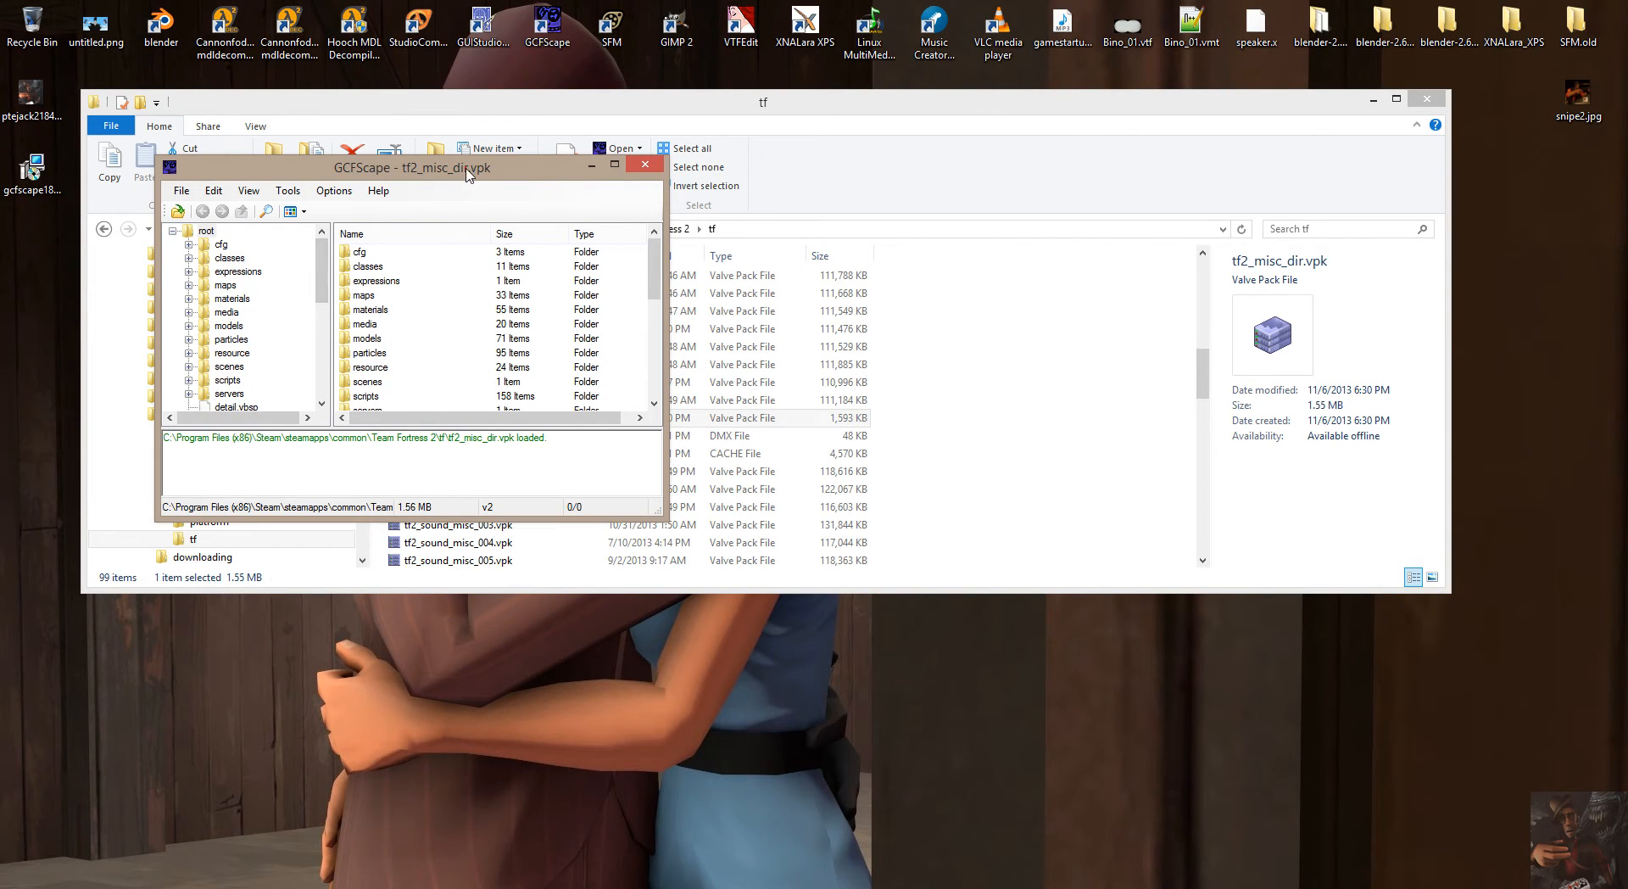
{"action": "left_click_drag", "start_coordinate": [550, 174], "coordinate": [1289, 194]}
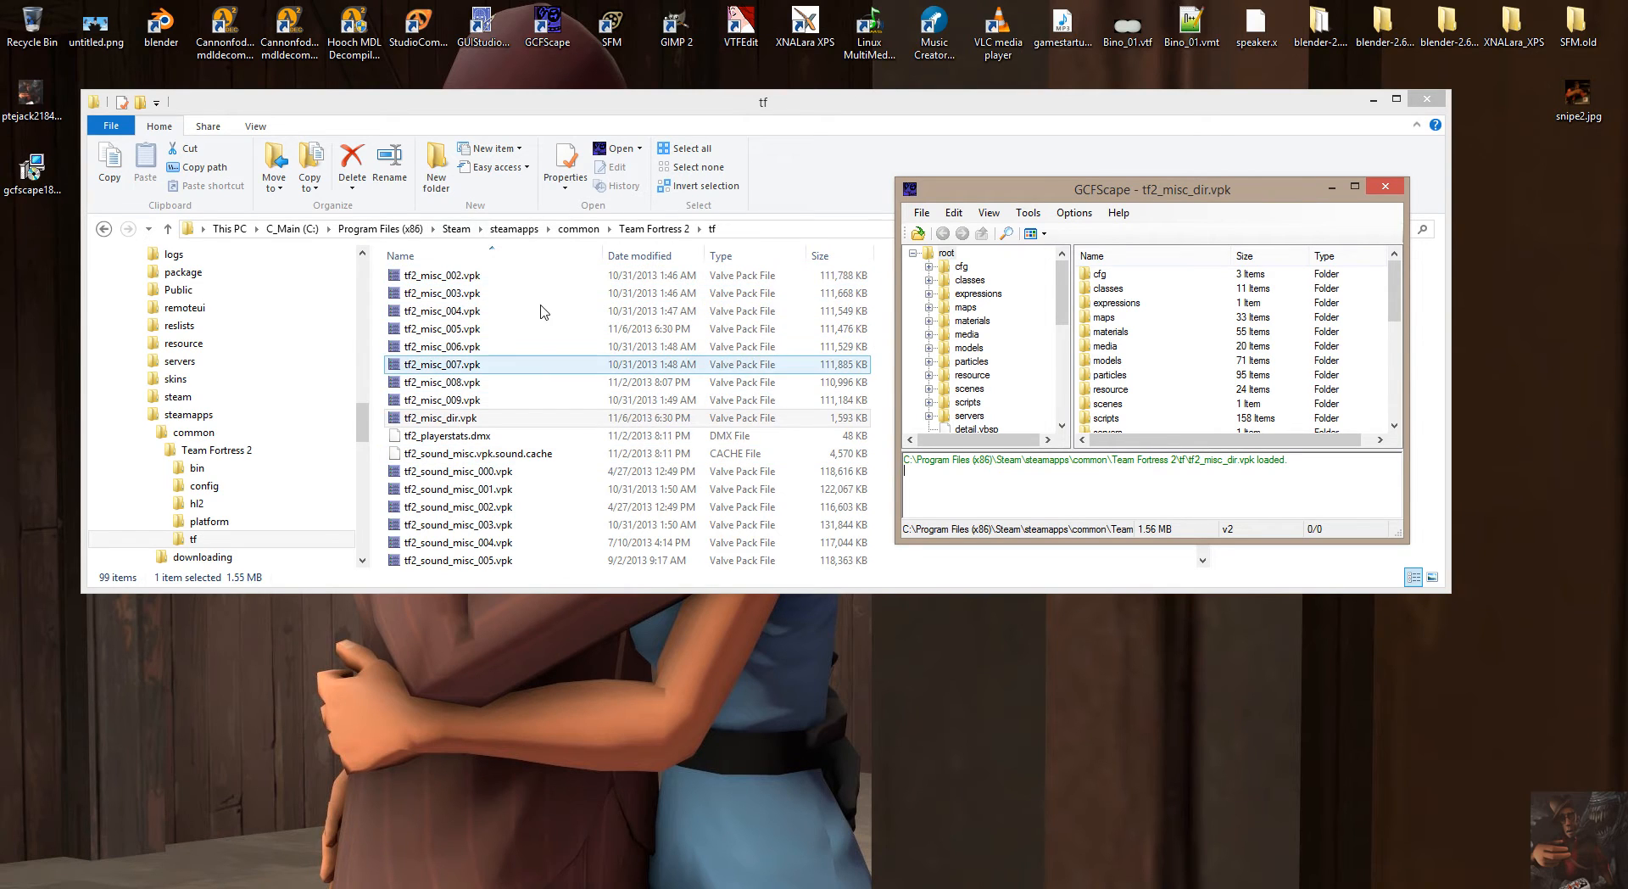
Open the archive's maps folder, select cp_coldfront_particles.txt and look through the folder's files.
{"action": "left_click", "coordinate": [966, 308]}
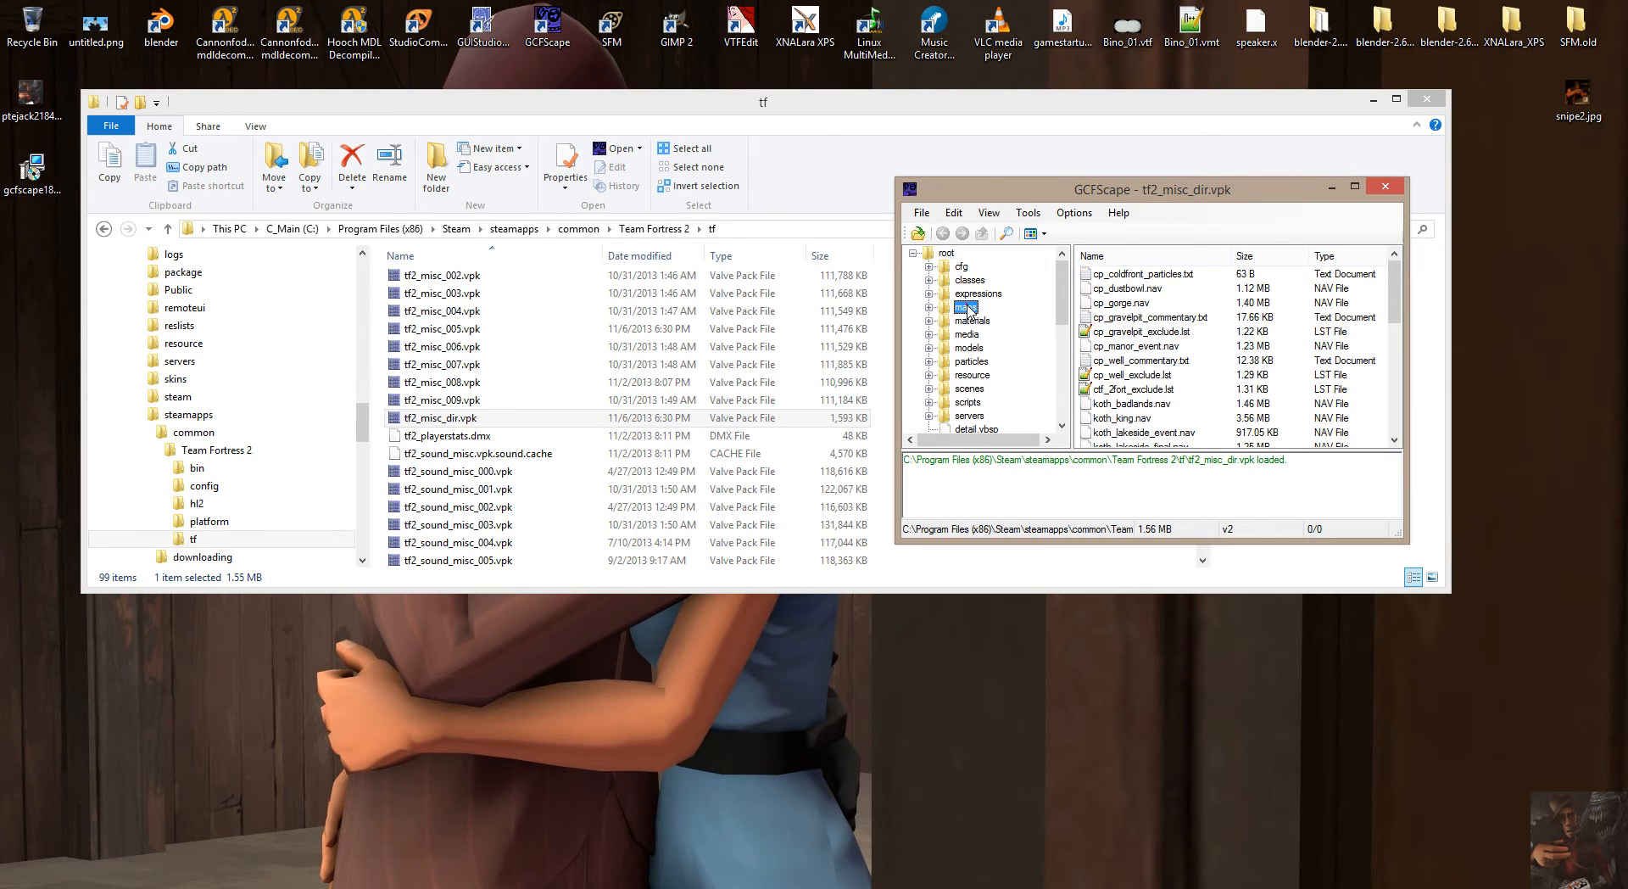
{"action": "left_click", "coordinate": [1180, 275]}
{"action": "scroll", "coordinate": [1183, 293], "scroll_direction": "down", "scroll_amount": 10}
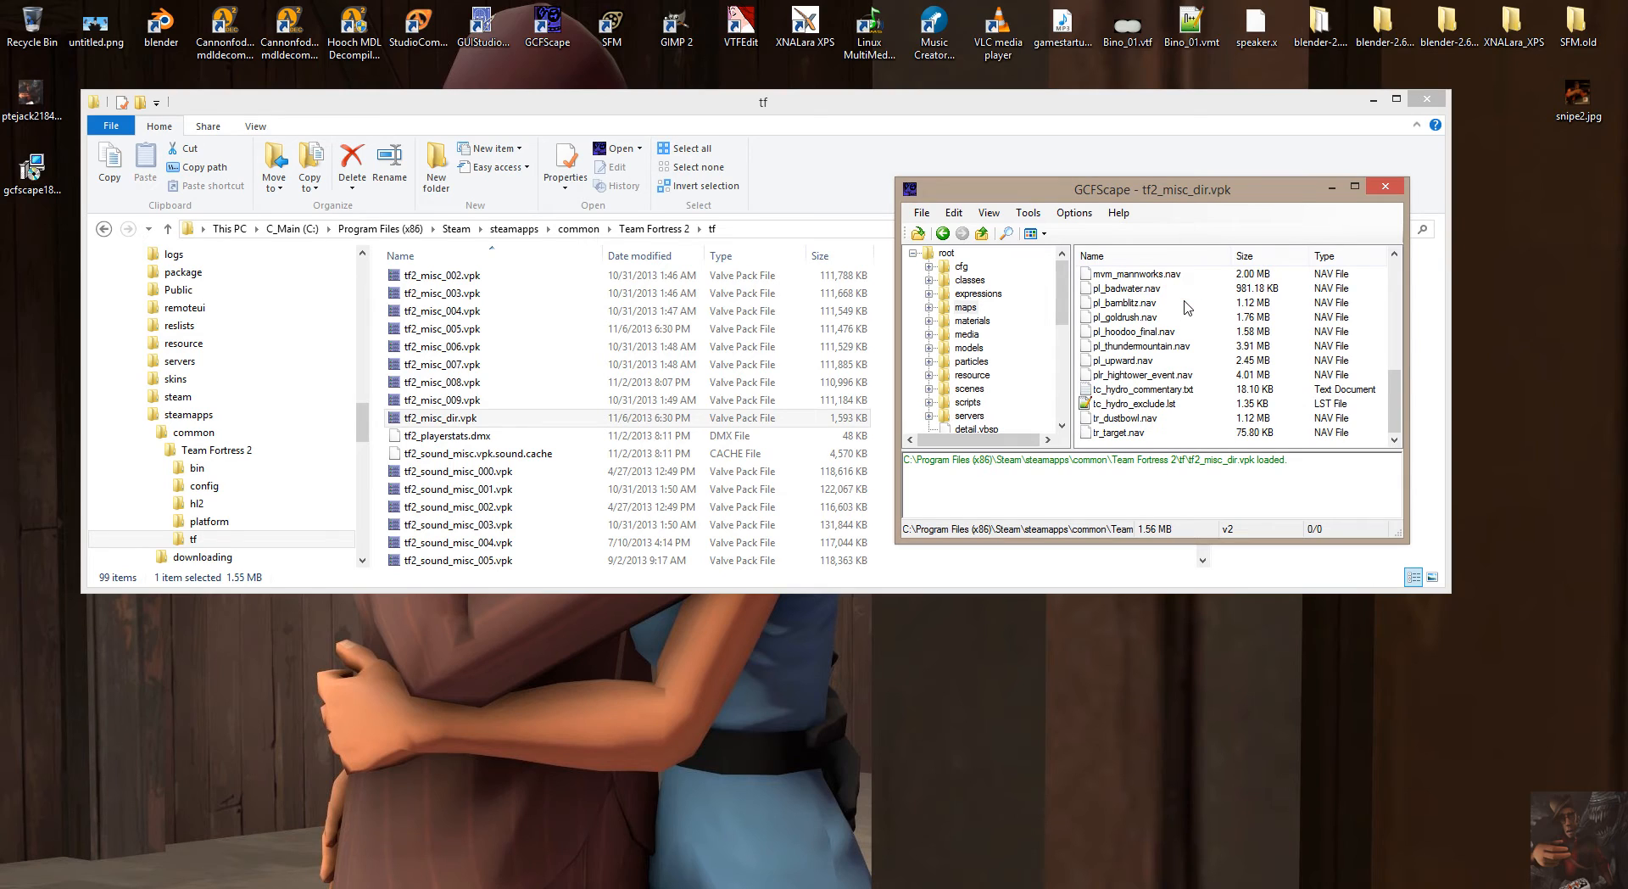
{"action": "scroll", "coordinate": [1185, 308], "scroll_direction": "up", "scroll_amount": 10}
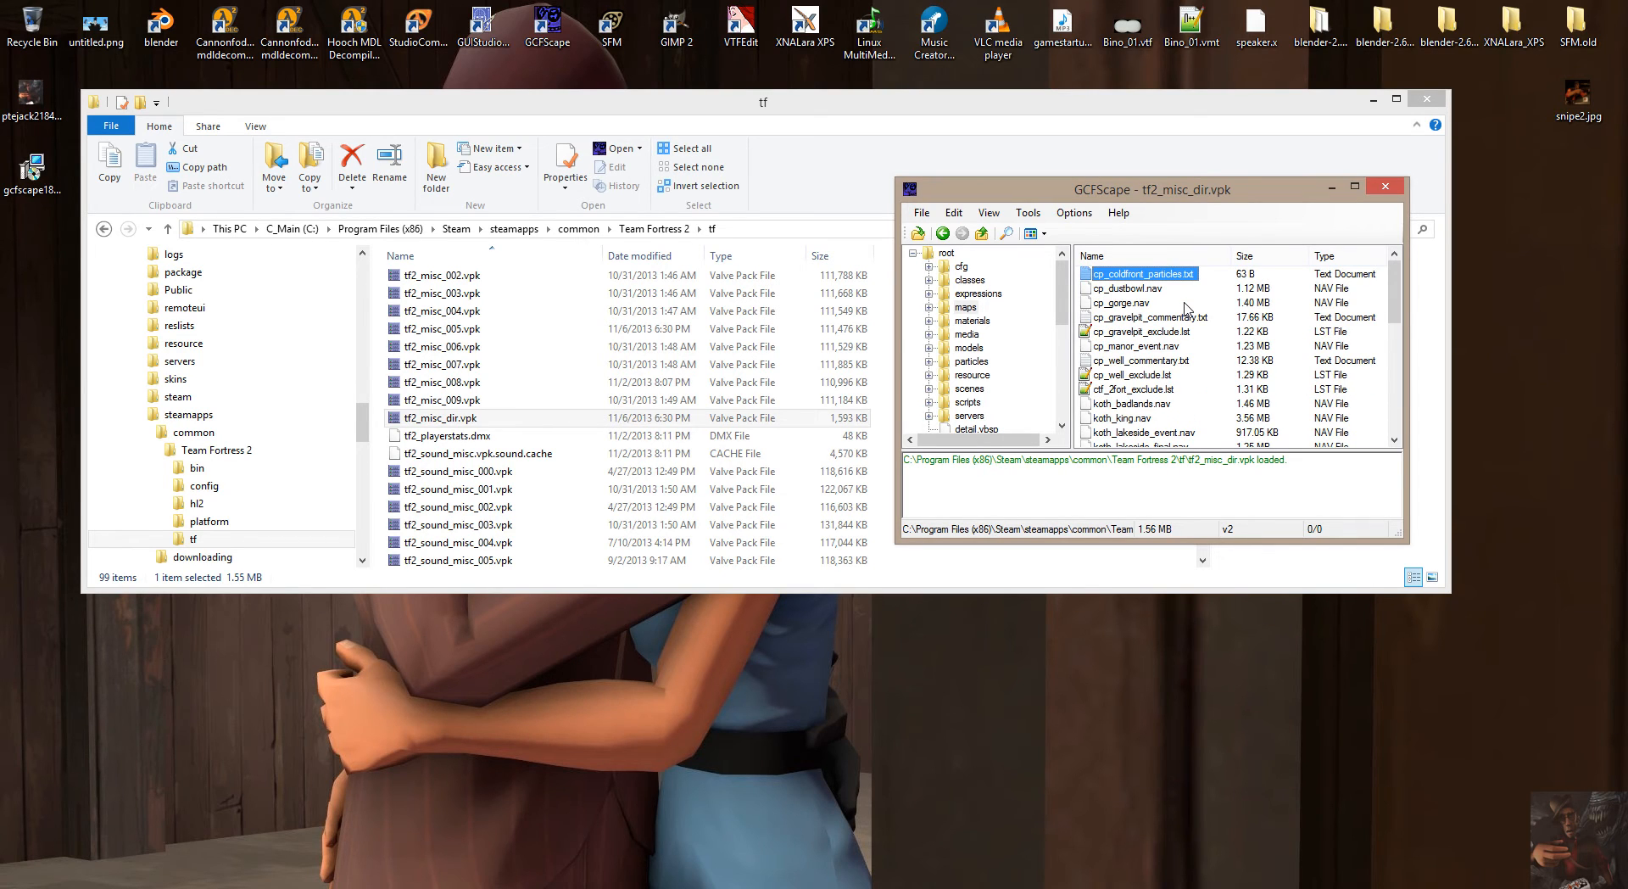
View the contents of the materials, models, media, particles, resource and scenes folders in the archive.
{"action": "left_click", "coordinate": [970, 323]}
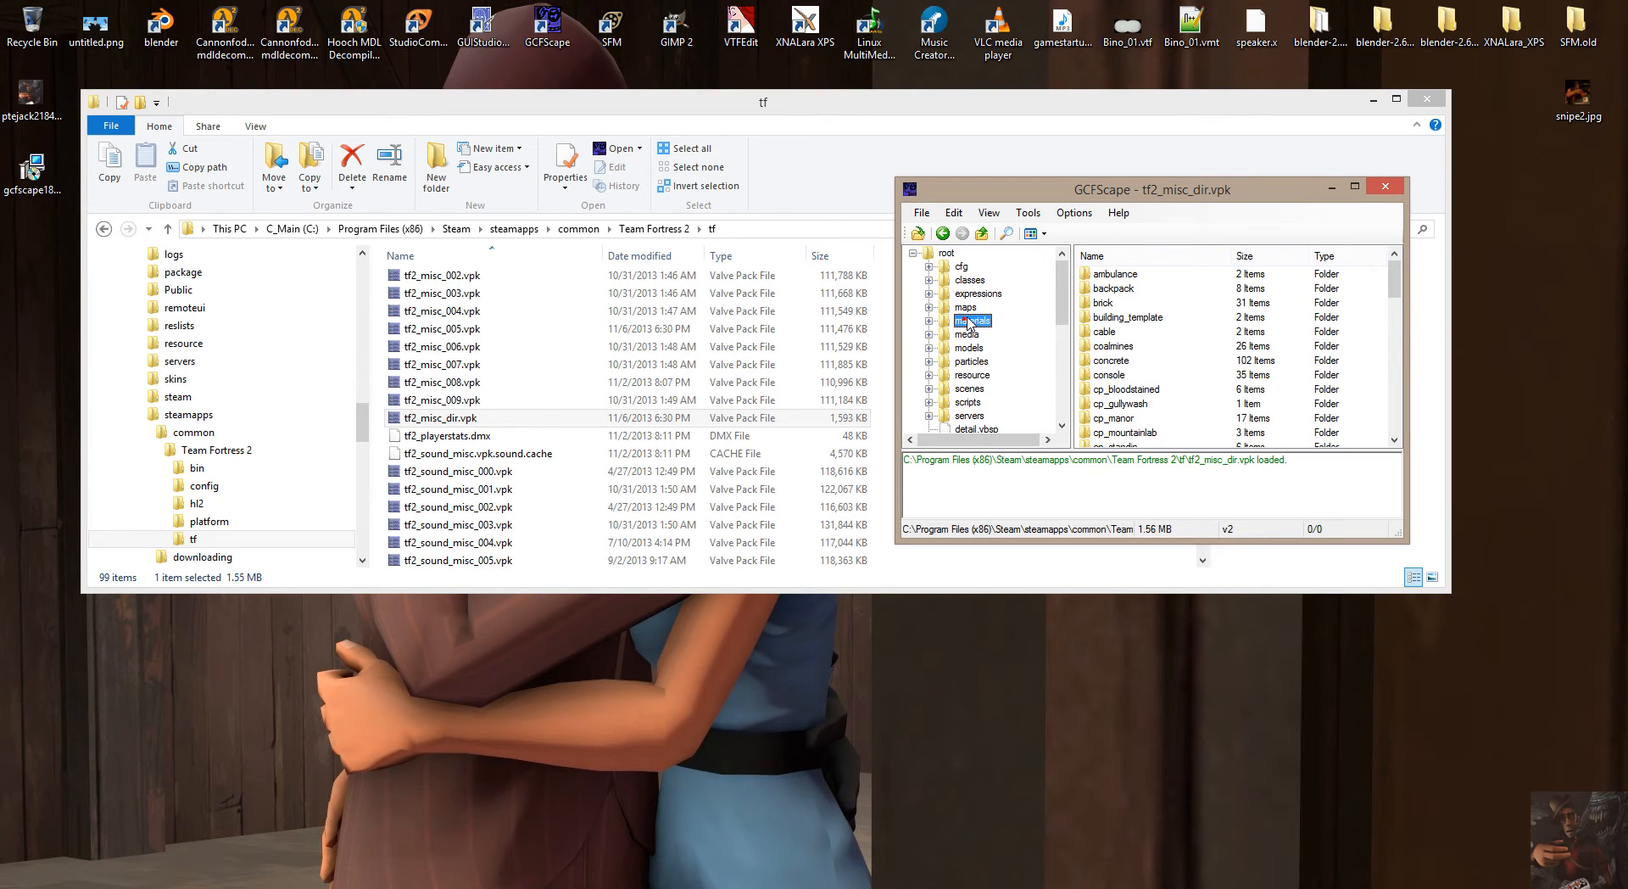
{"action": "left_click", "coordinate": [968, 347]}
{"action": "left_click", "coordinate": [967, 335]}
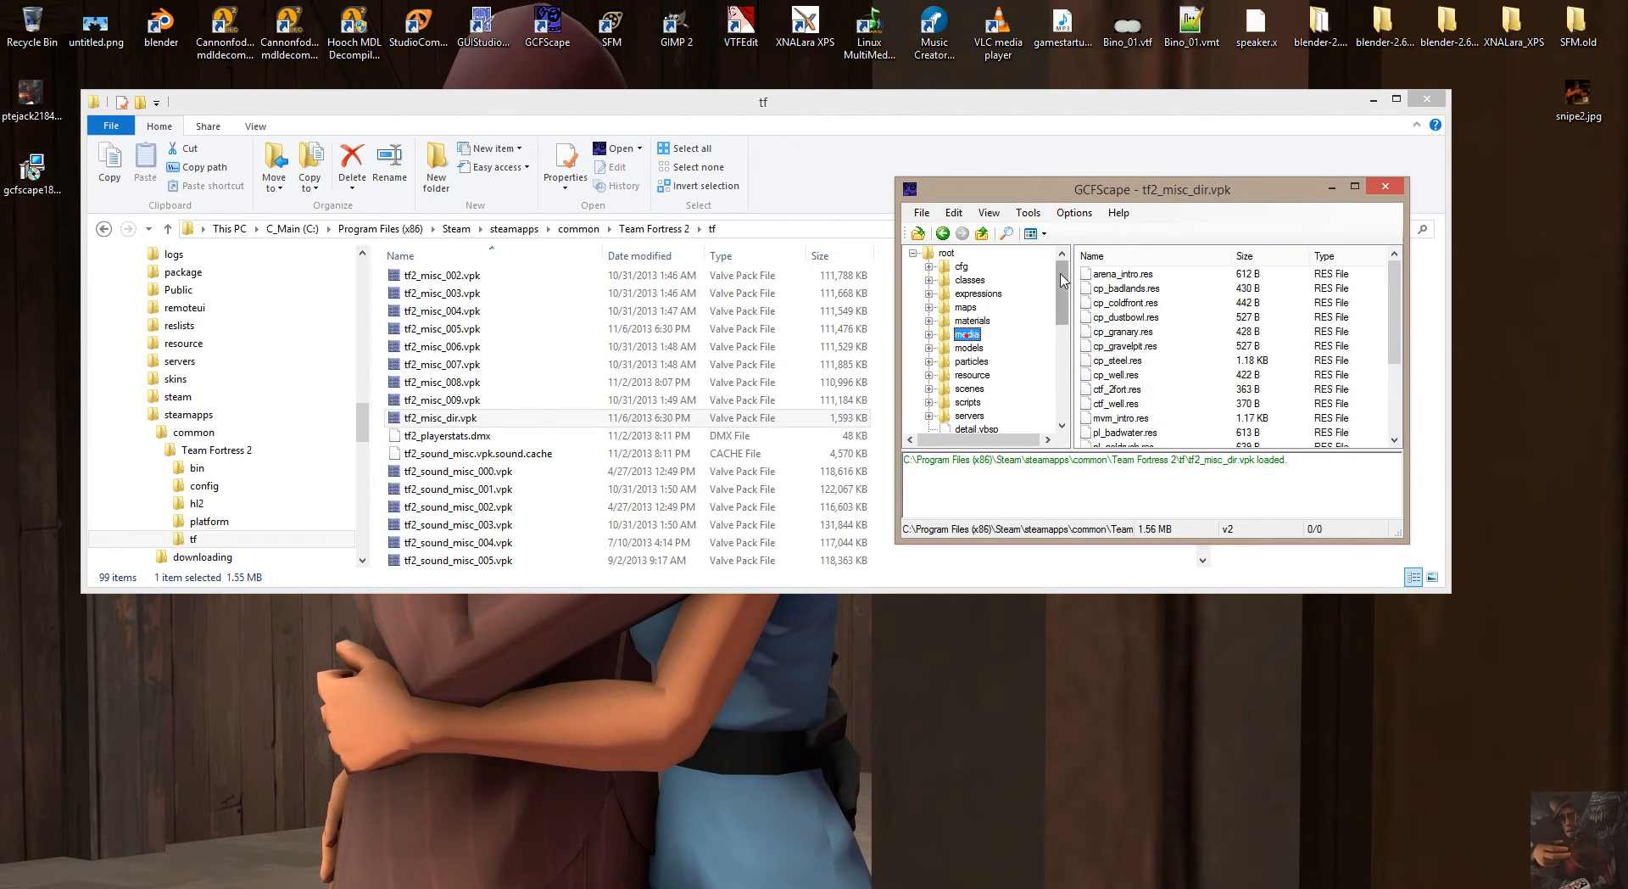
{"action": "left_click", "coordinate": [970, 361]}
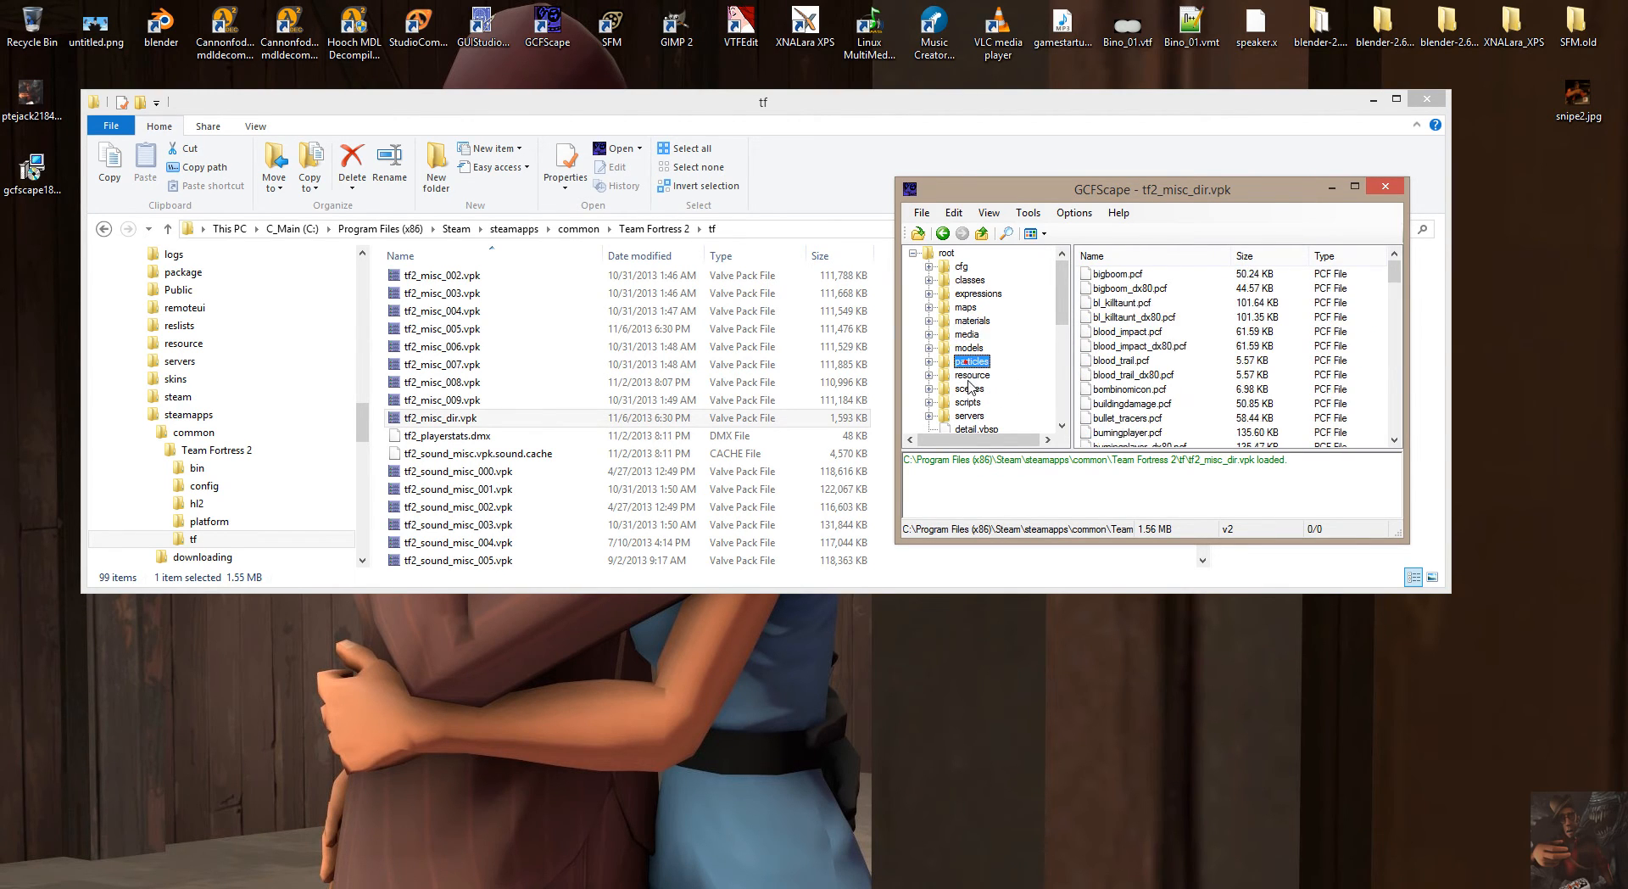
{"action": "left_click", "coordinate": [971, 376]}
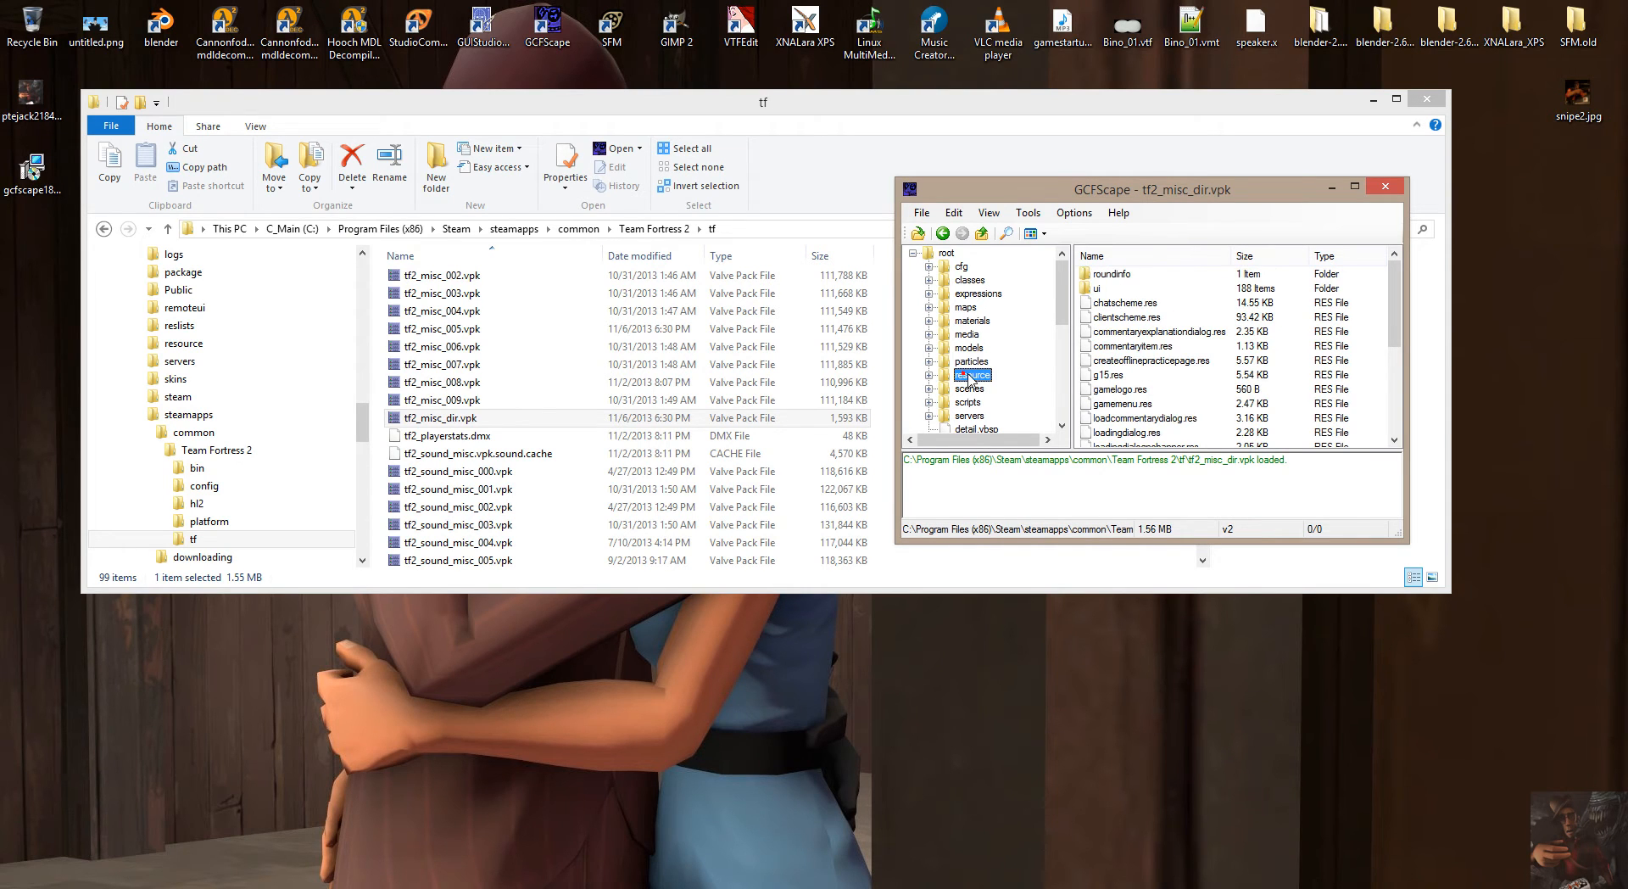
{"action": "left_click", "coordinate": [967, 388]}
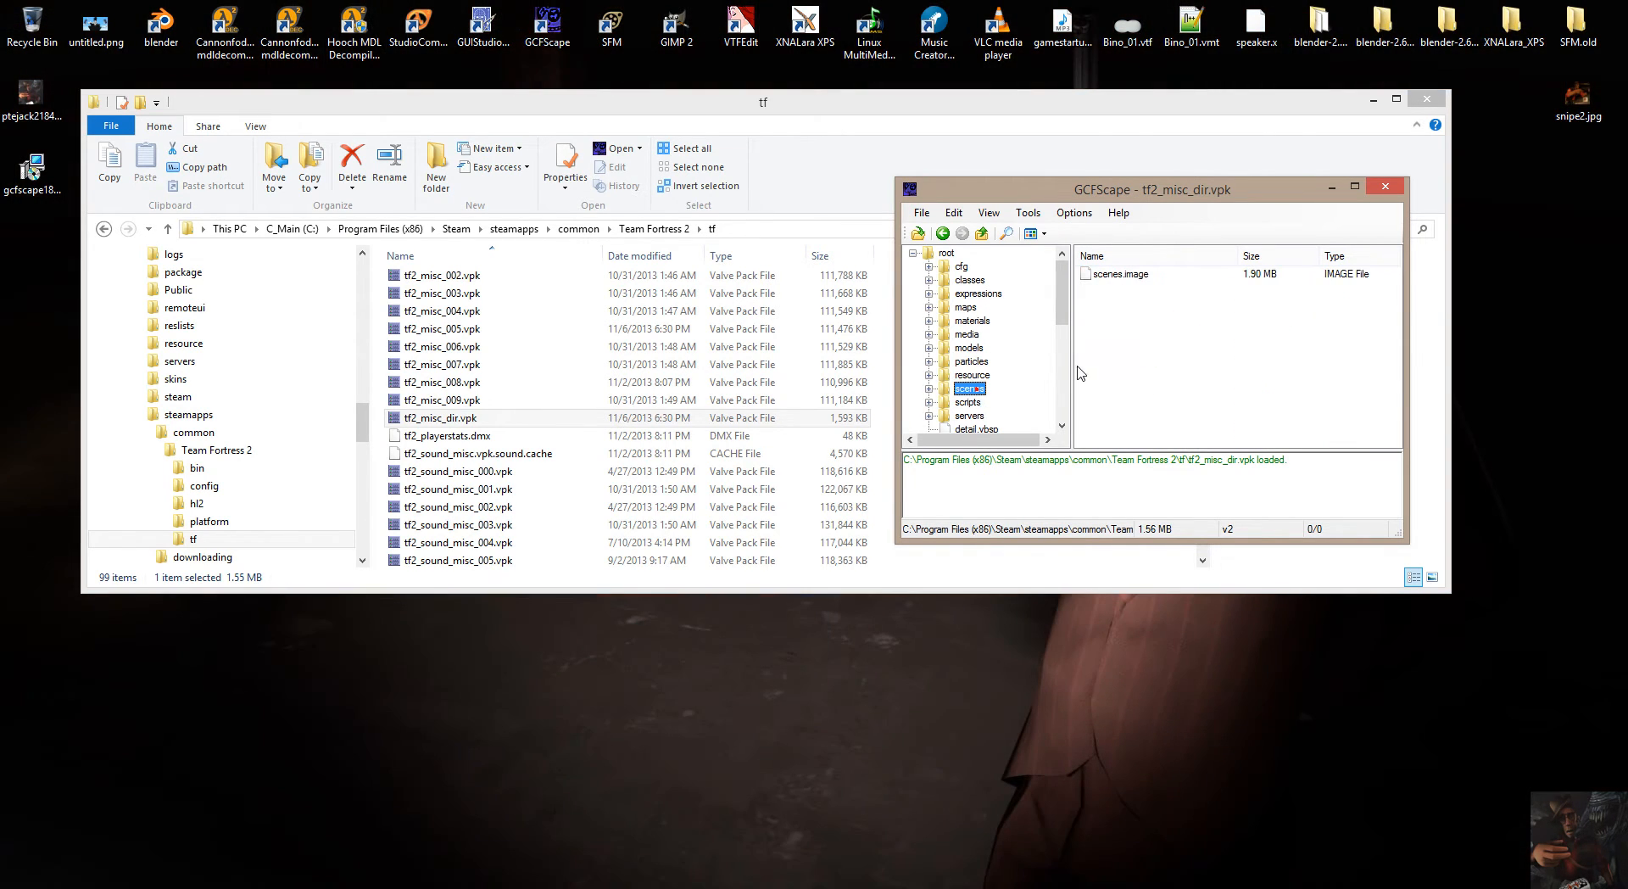
Open the archive's scripts folder and look through its subfolders and text files.
{"action": "left_click", "coordinate": [966, 402]}
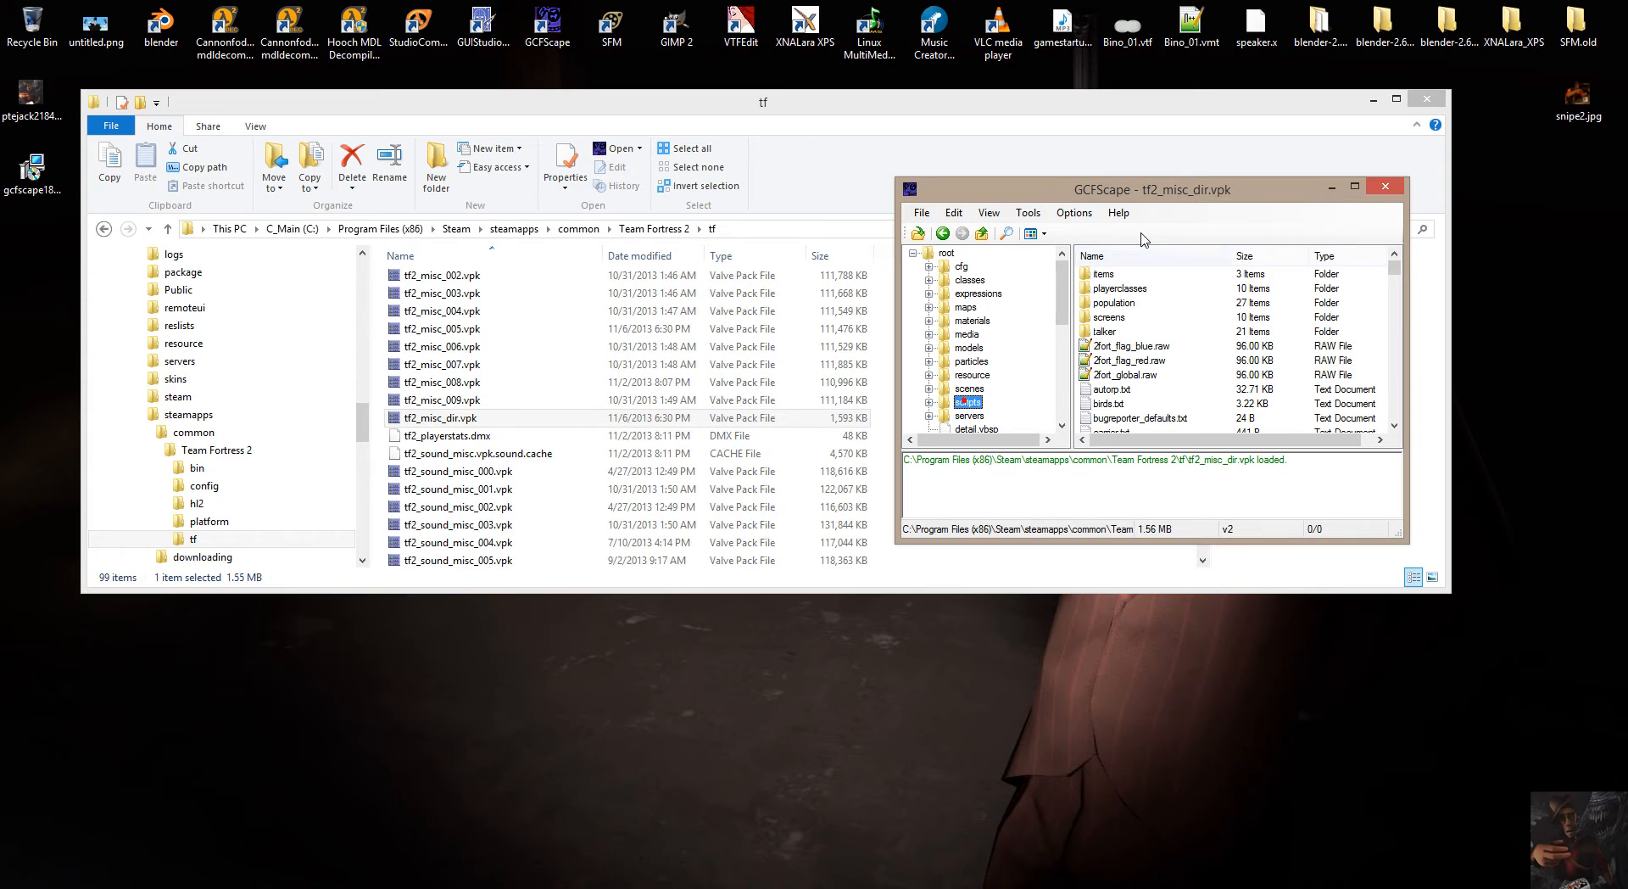
{"action": "scroll", "coordinate": [1157, 354], "scroll_direction": "down", "scroll_amount": 6}
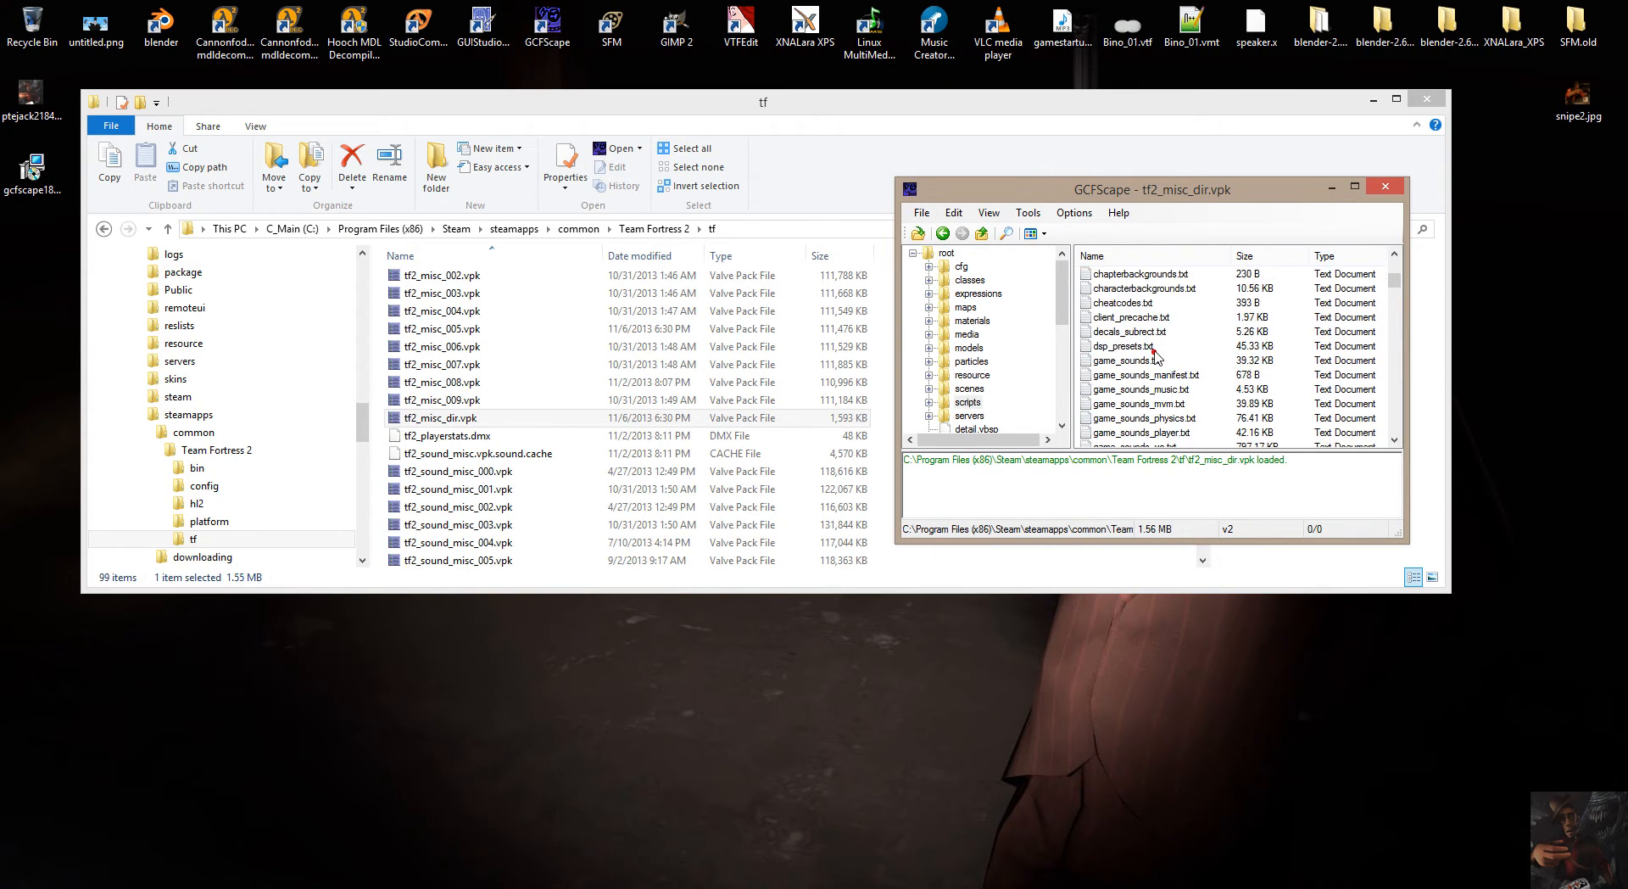
{"action": "scroll", "coordinate": [1157, 357], "scroll_direction": "up", "scroll_amount": 8}
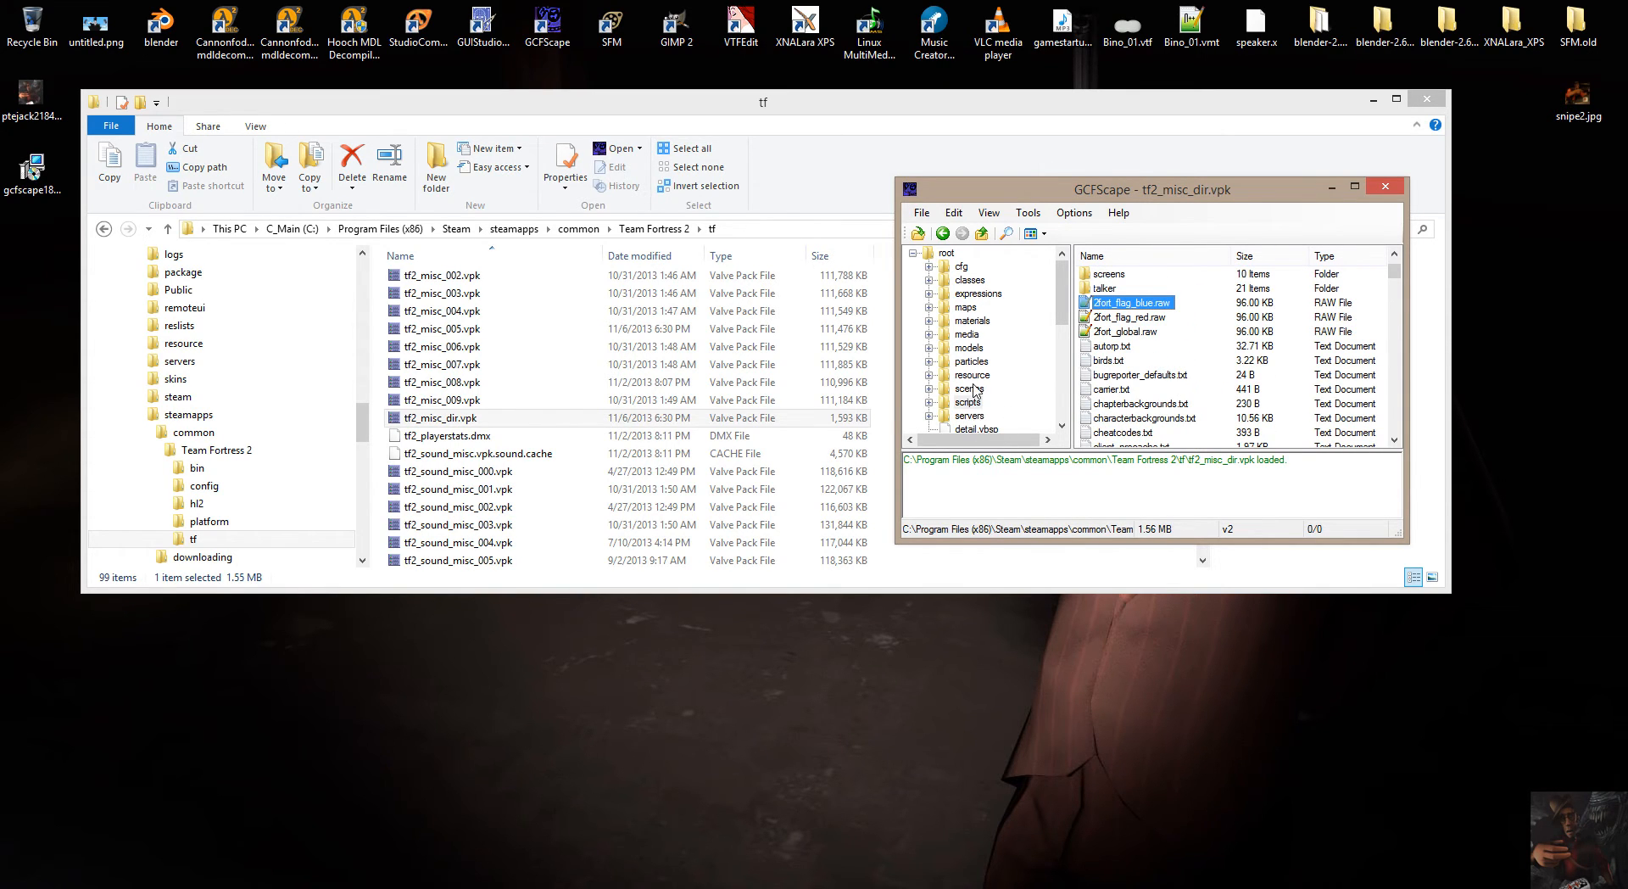
{"action": "scroll", "coordinate": [977, 424], "scroll_direction": "down", "scroll_amount": 2}
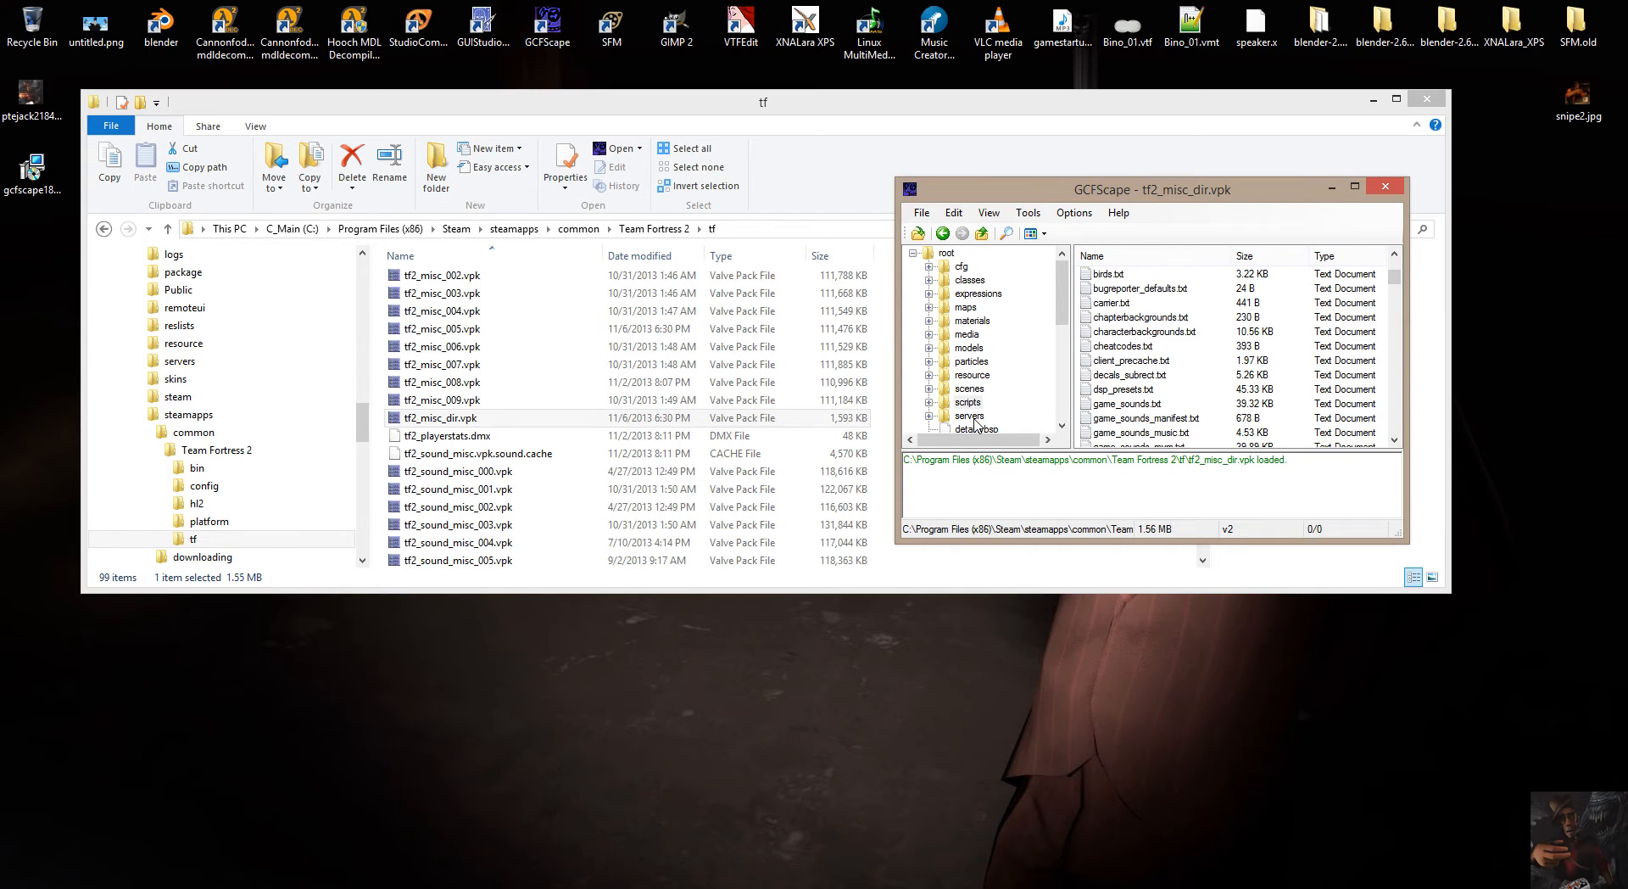
View the servers folder, then select detail_2fort.vbsp and look through the loose files at the archive's root level.
{"action": "left_click", "coordinate": [969, 415]}
{"action": "left_click_drag", "start_coordinate": [1061, 292], "coordinate": [1073, 356]}
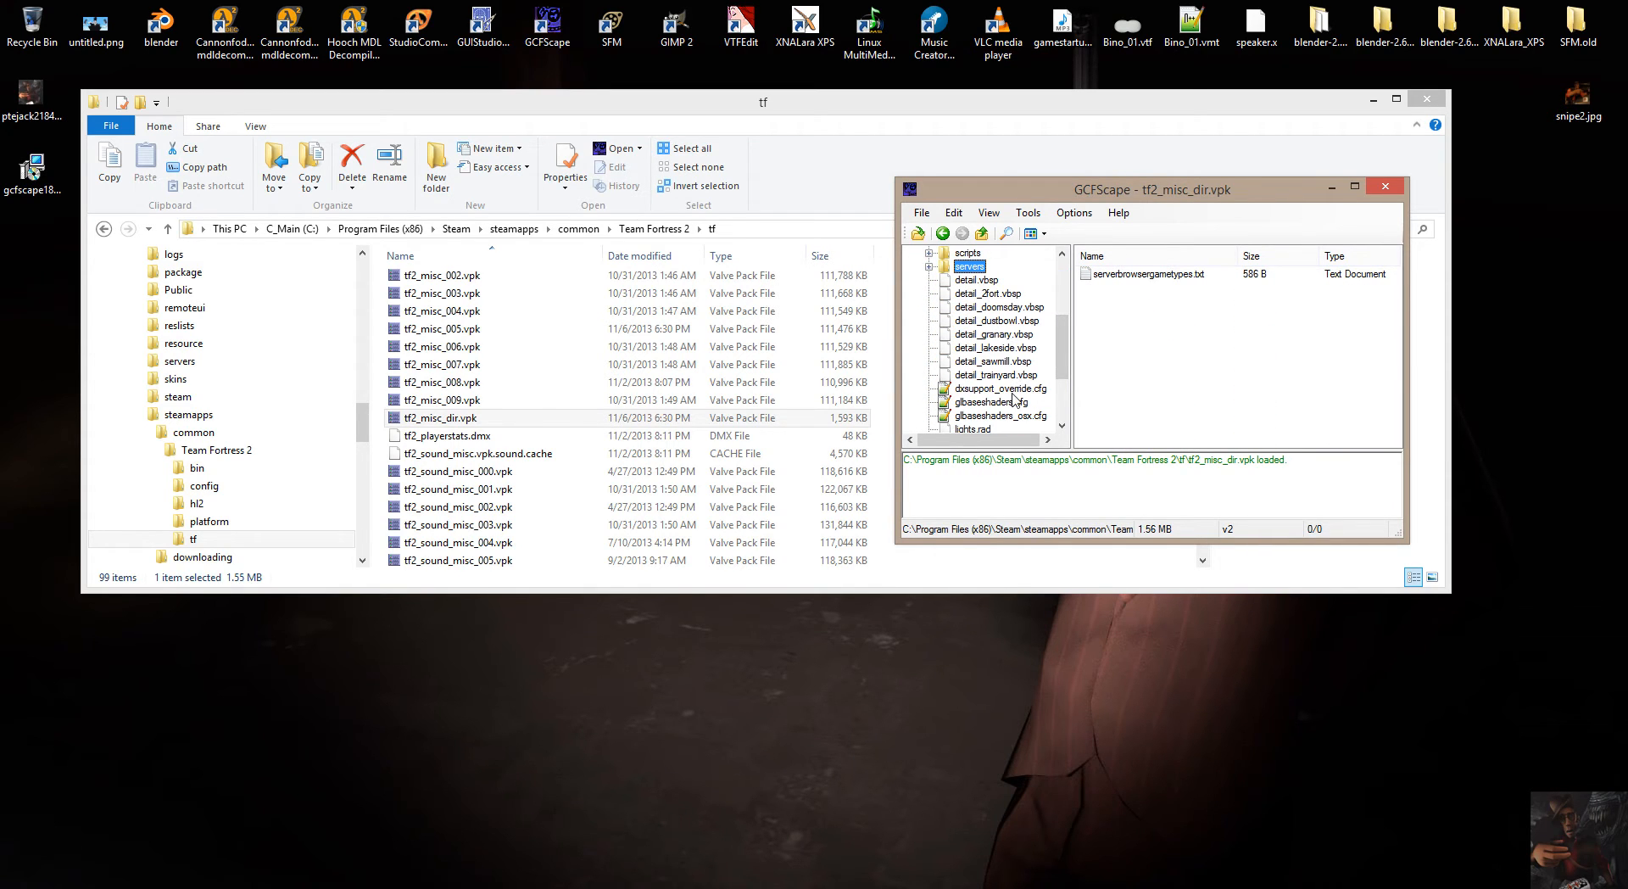
{"action": "left_click", "coordinate": [992, 294]}
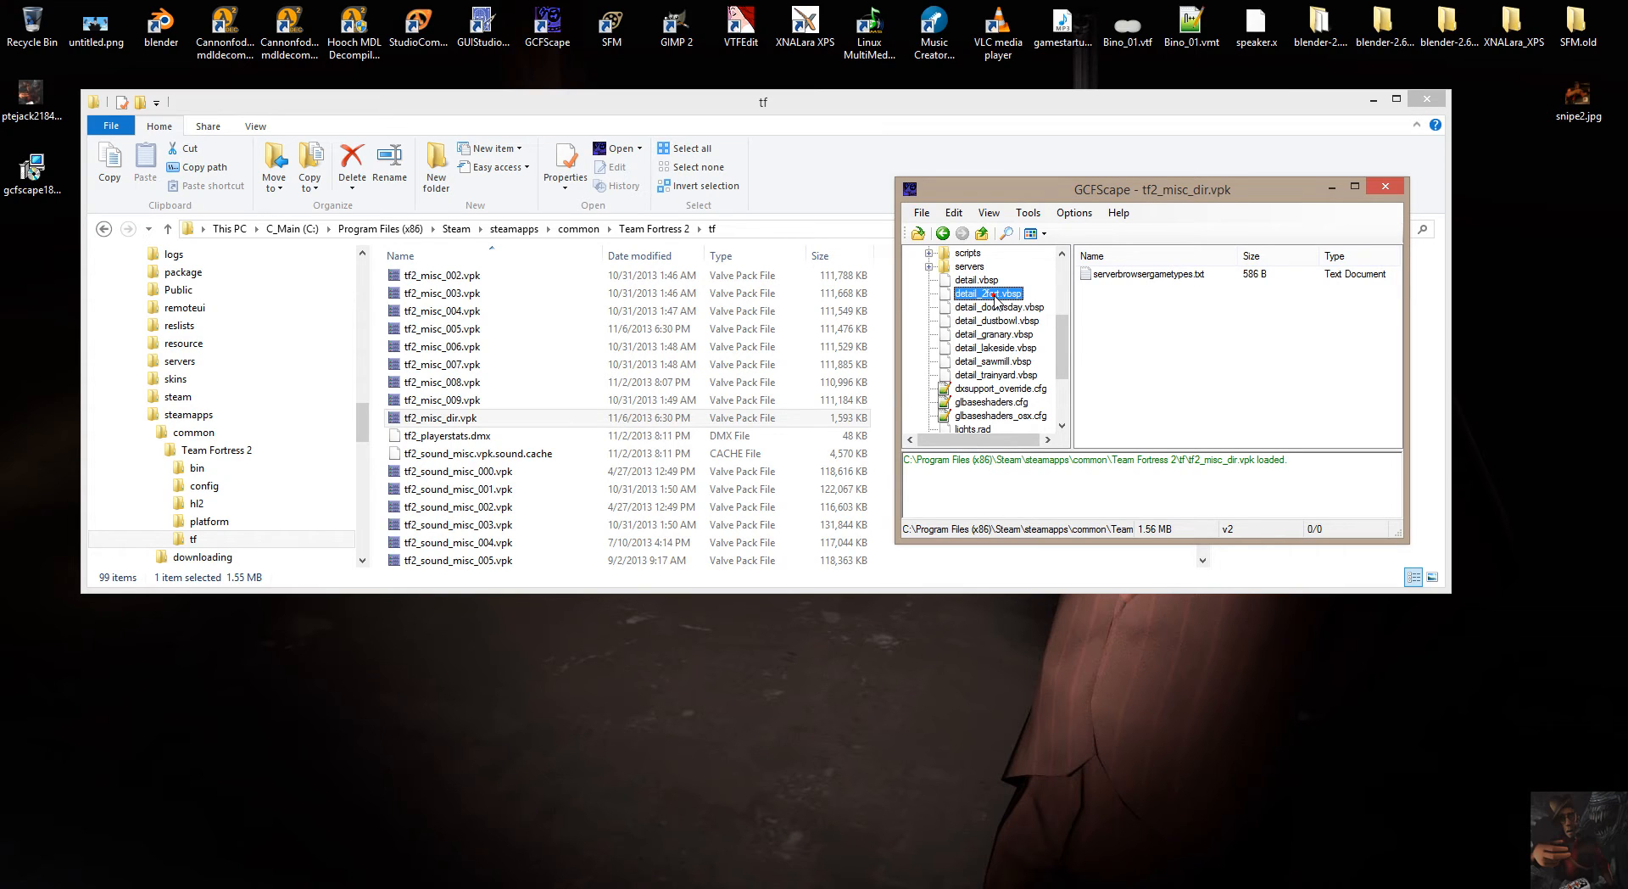
{"action": "scroll", "coordinate": [986, 394], "scroll_direction": "down", "scroll_amount": 2}
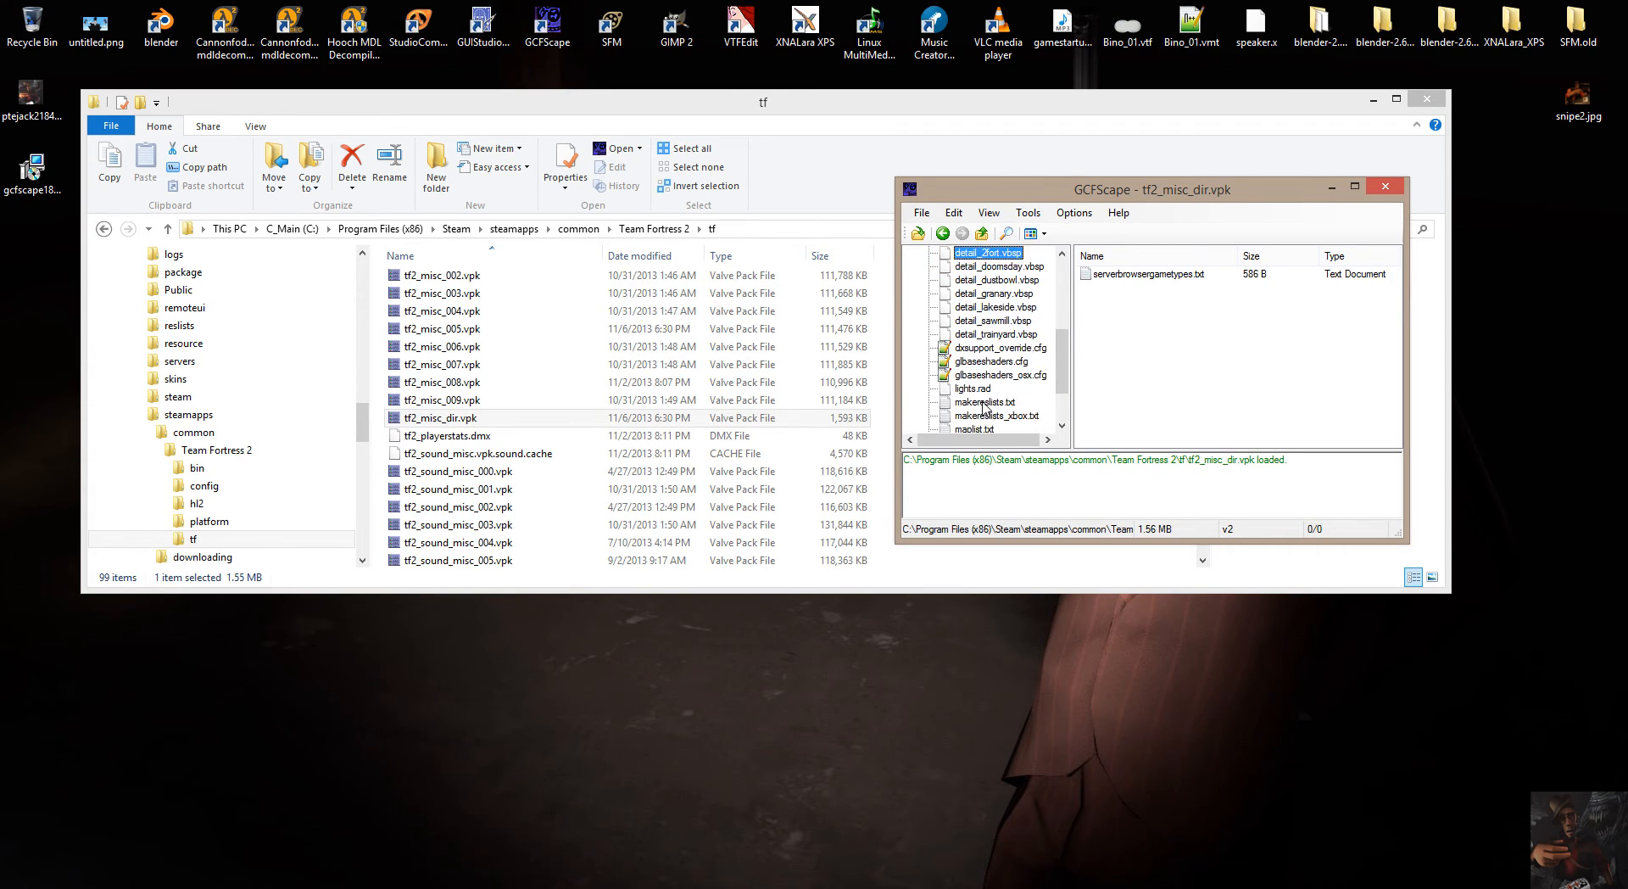
{"action": "scroll", "coordinate": [995, 419], "scroll_direction": "down", "scroll_amount": 1}
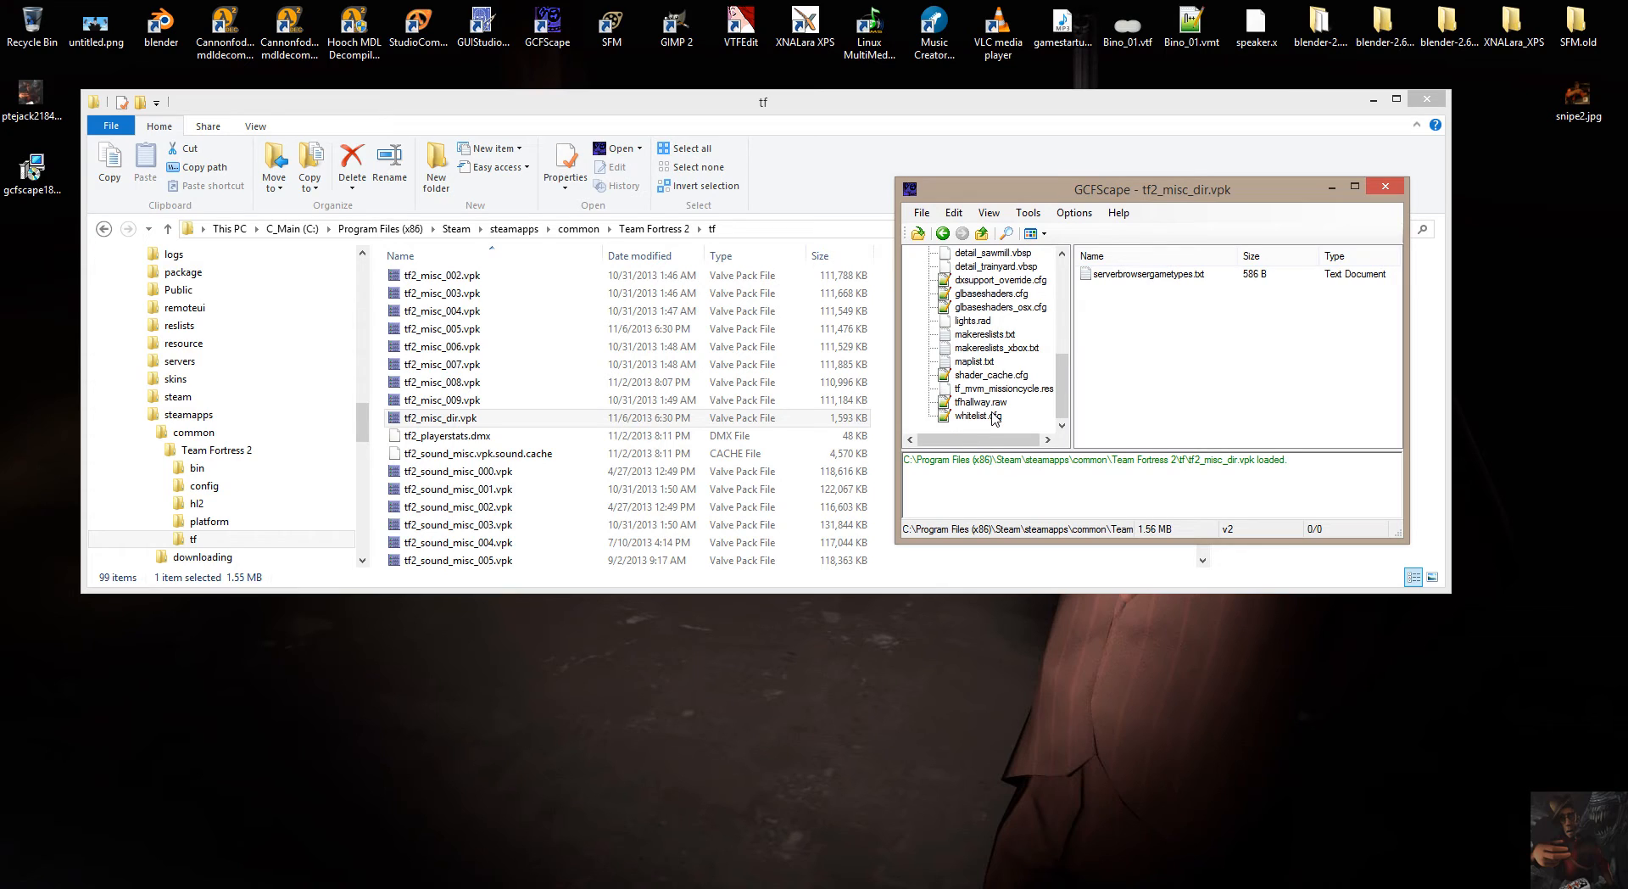
{"action": "scroll", "coordinate": [994, 390], "scroll_direction": "up", "scroll_amount": 8}
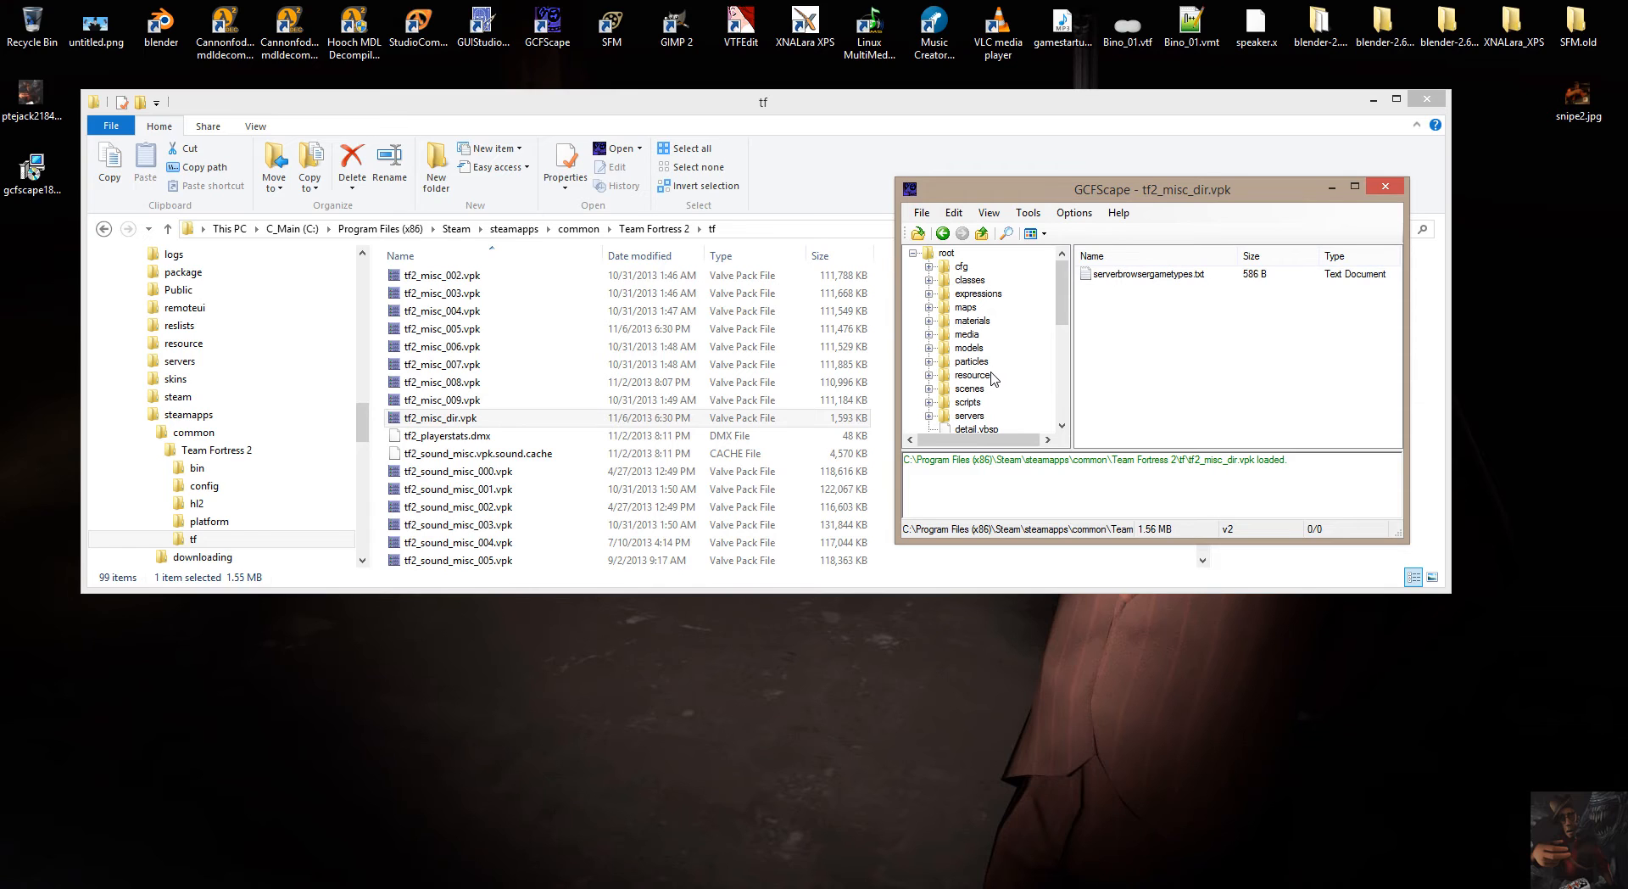
Return to the archive root, widen the GCFScape window, and look through the subfolders of materials.
{"action": "left_click", "coordinate": [946, 255]}
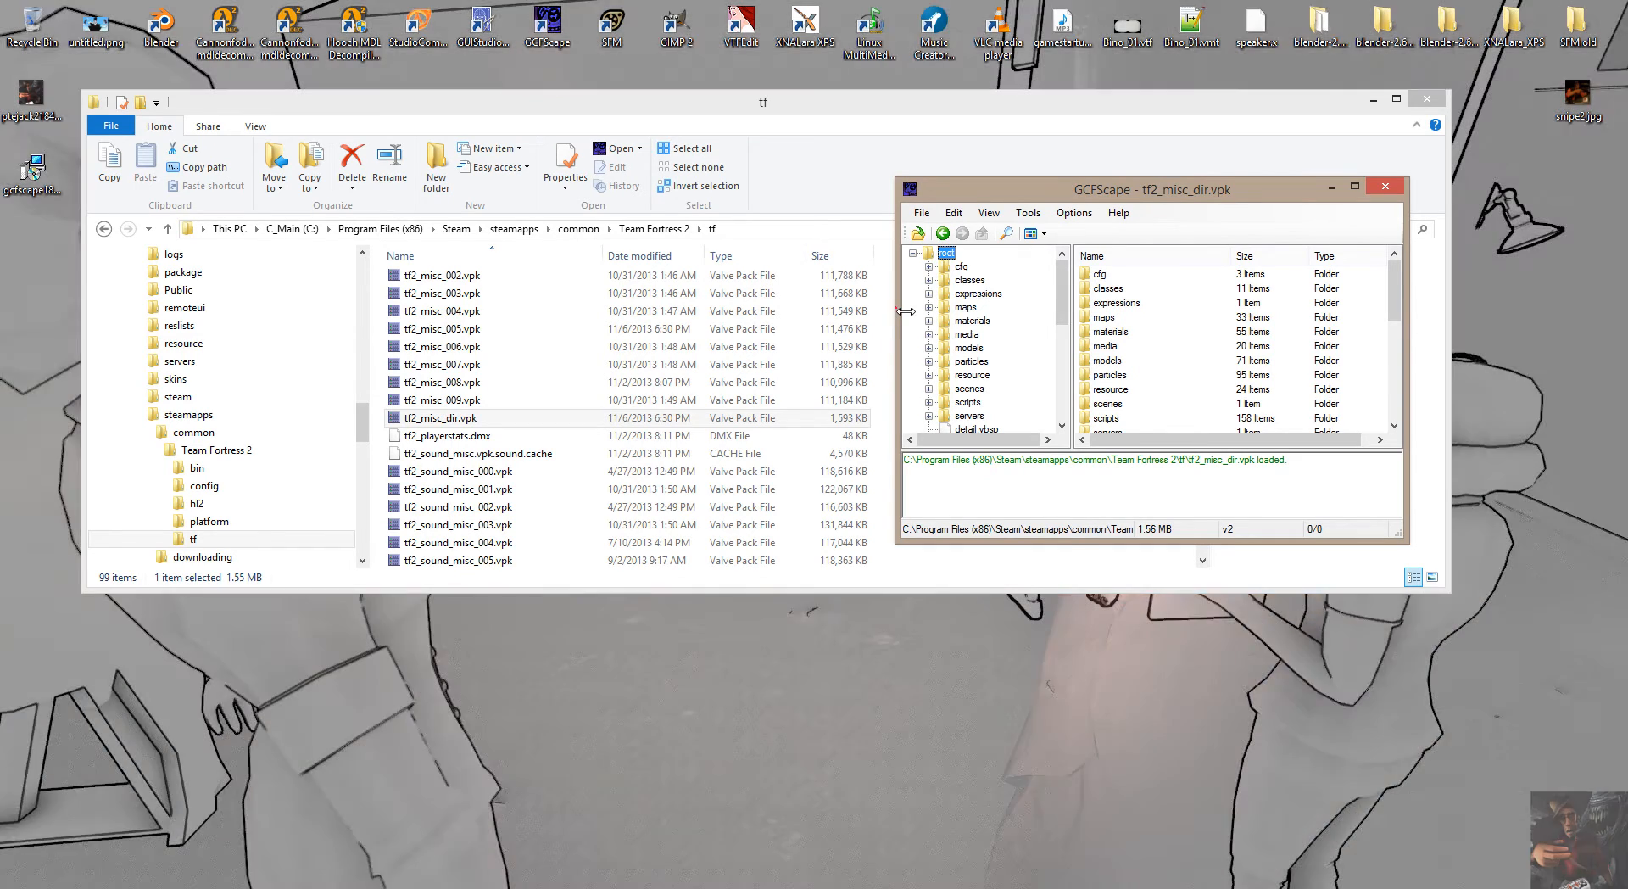
{"action": "left_click_drag", "start_coordinate": [890, 309], "coordinate": [726, 312]}
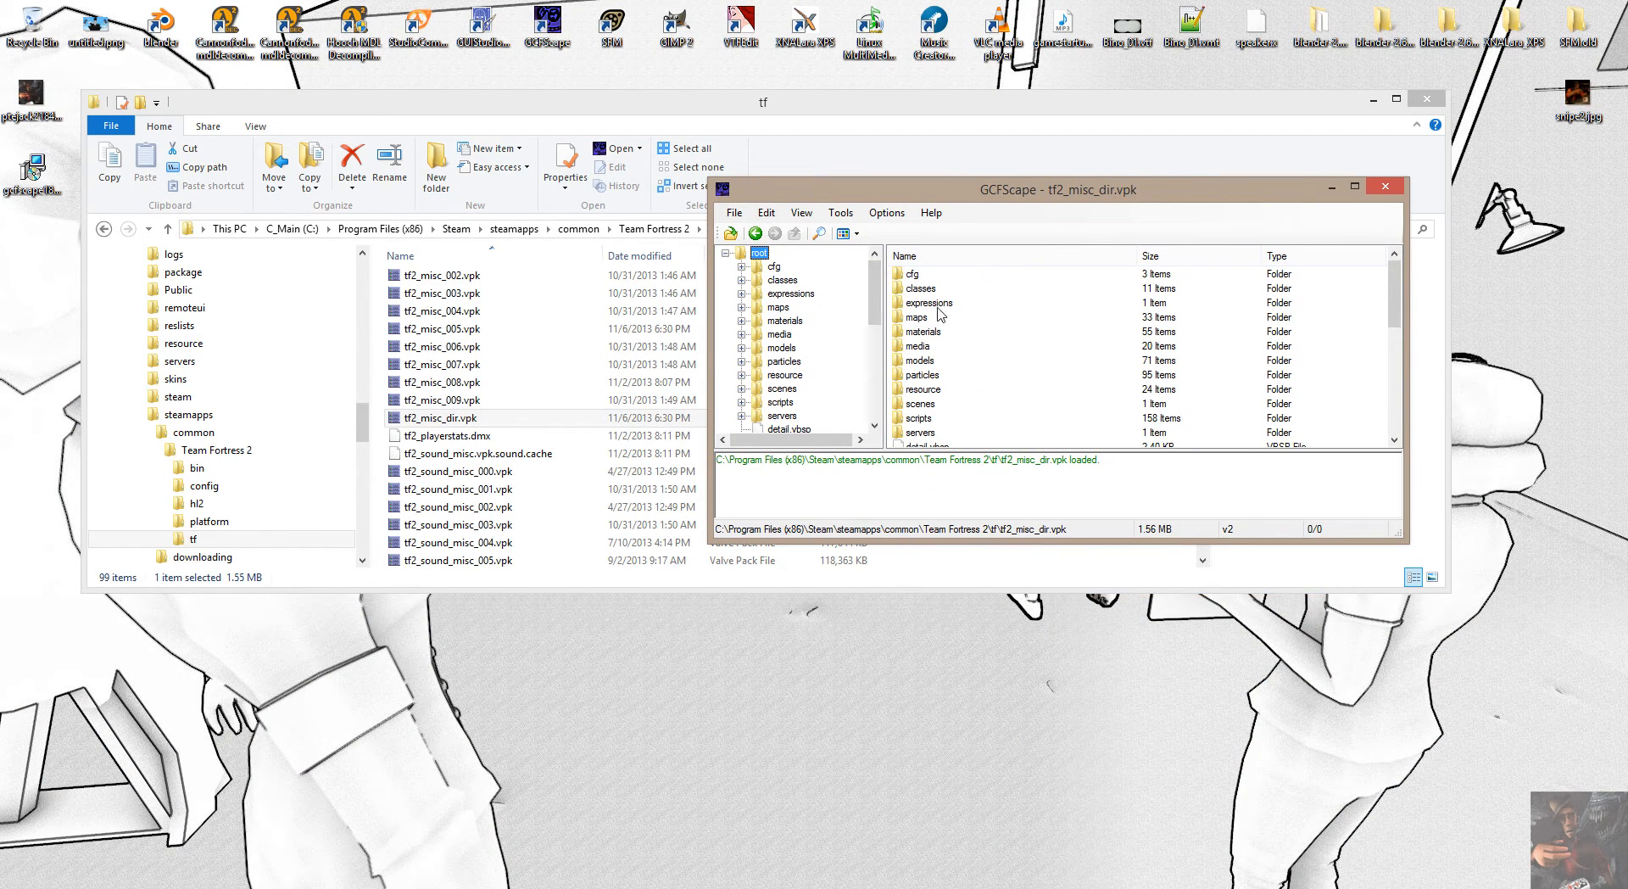
{"action": "left_click", "coordinate": [931, 332]}
{"action": "double_click", "coordinate": [924, 333]}
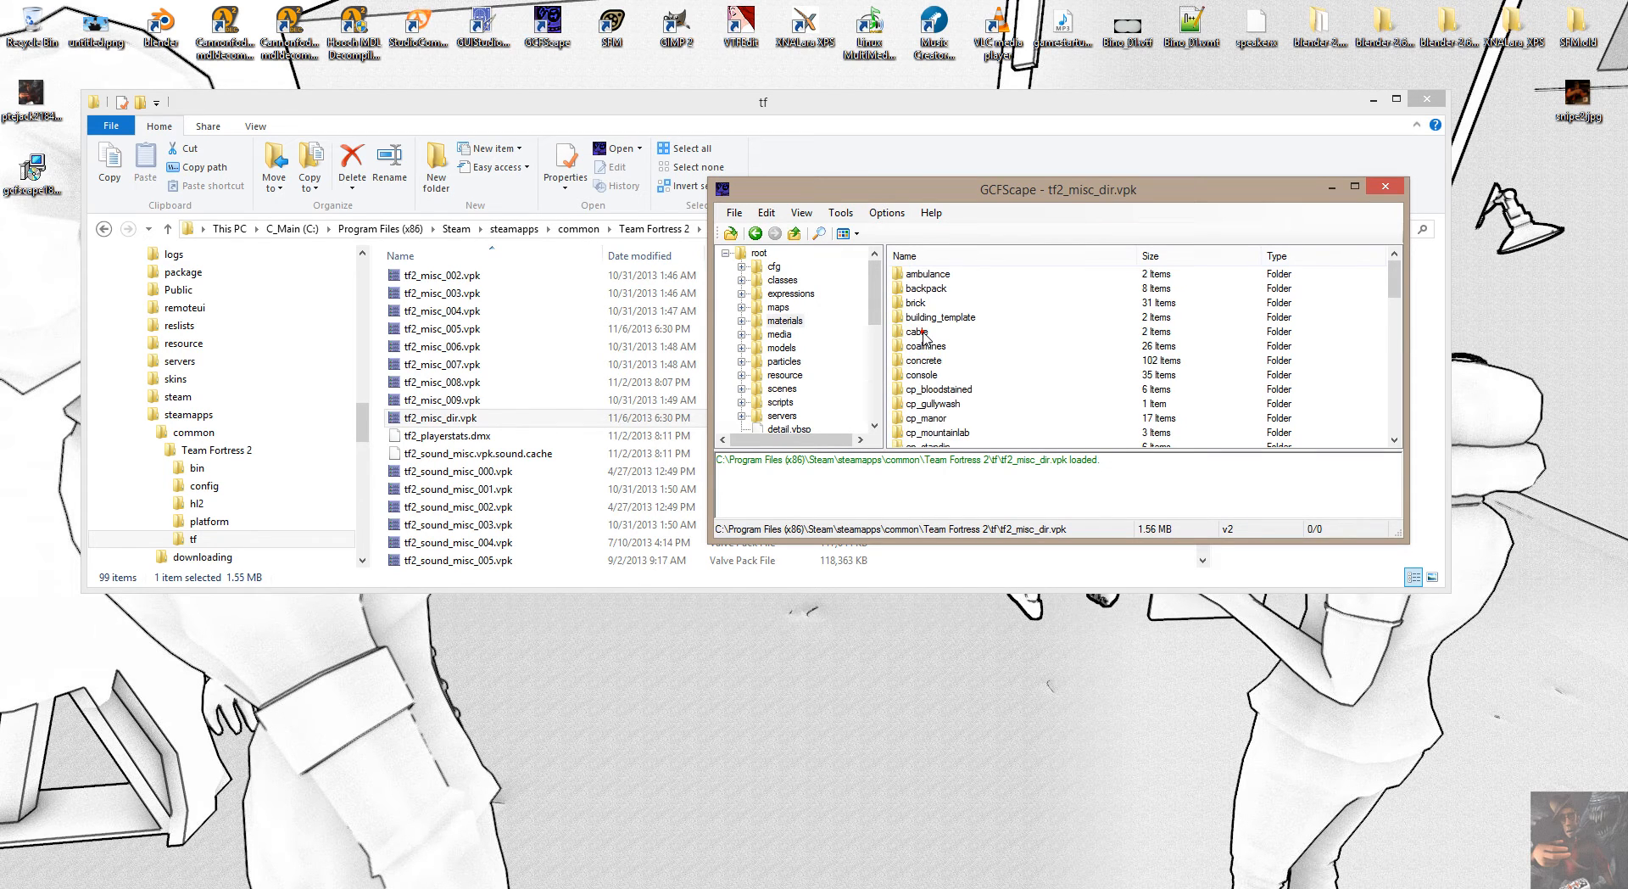
{"action": "scroll", "coordinate": [941, 335], "scroll_direction": "down", "scroll_amount": 3}
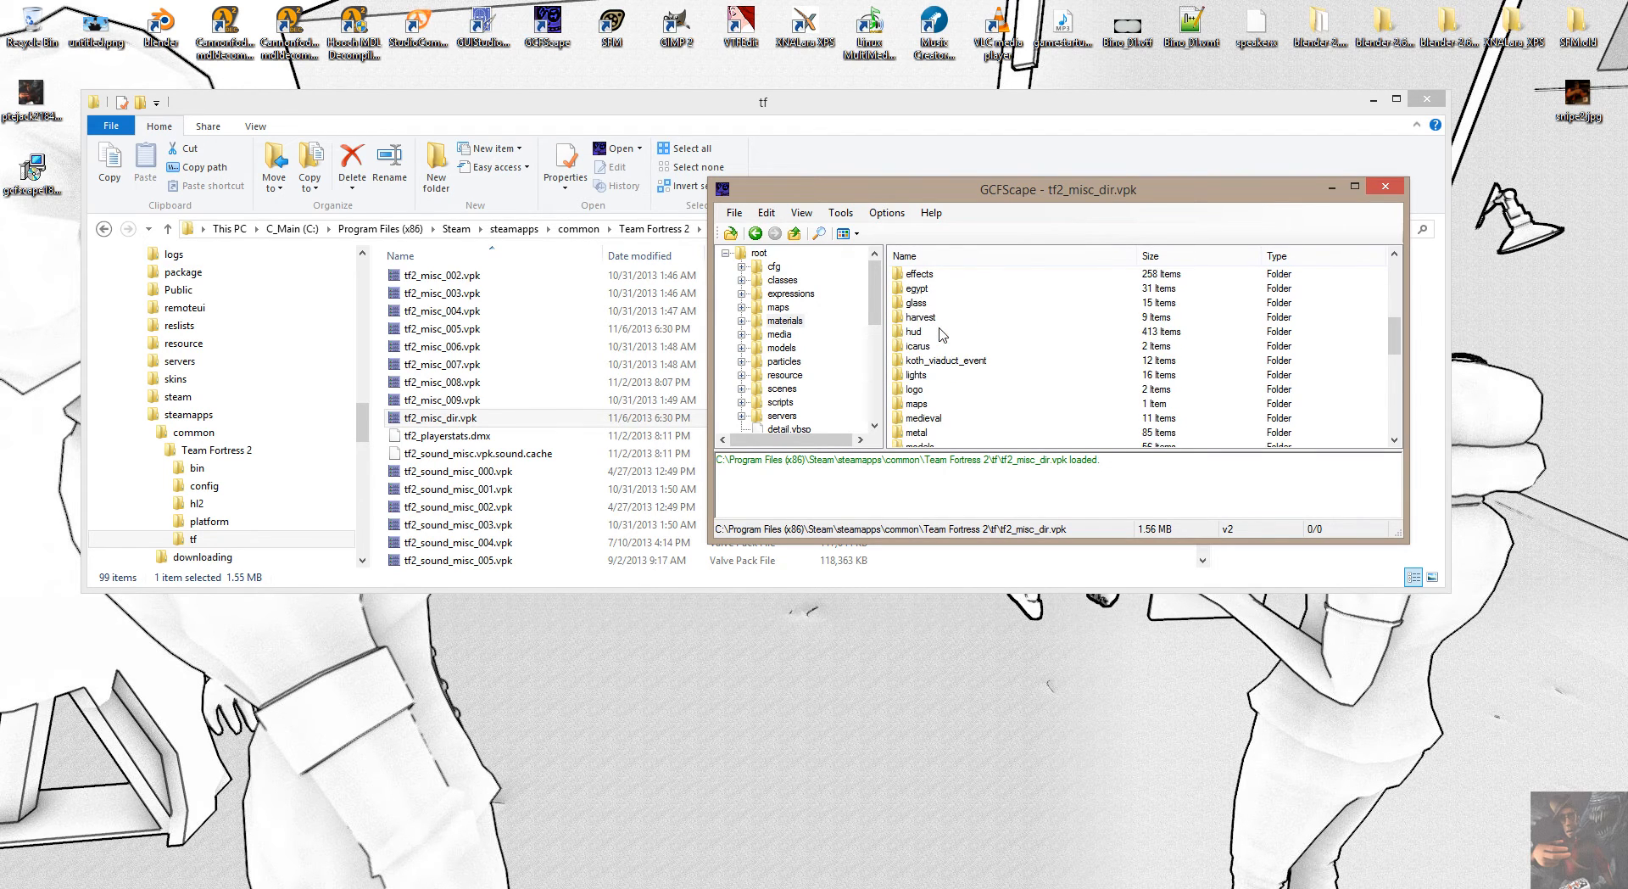
{"action": "scroll", "coordinate": [943, 335], "scroll_direction": "down", "scroll_amount": 6}
{"action": "scroll", "coordinate": [943, 334], "scroll_direction": "up", "scroll_amount": 7}
{"action": "scroll", "coordinate": [943, 334], "scroll_direction": "up", "scroll_amount": 5}
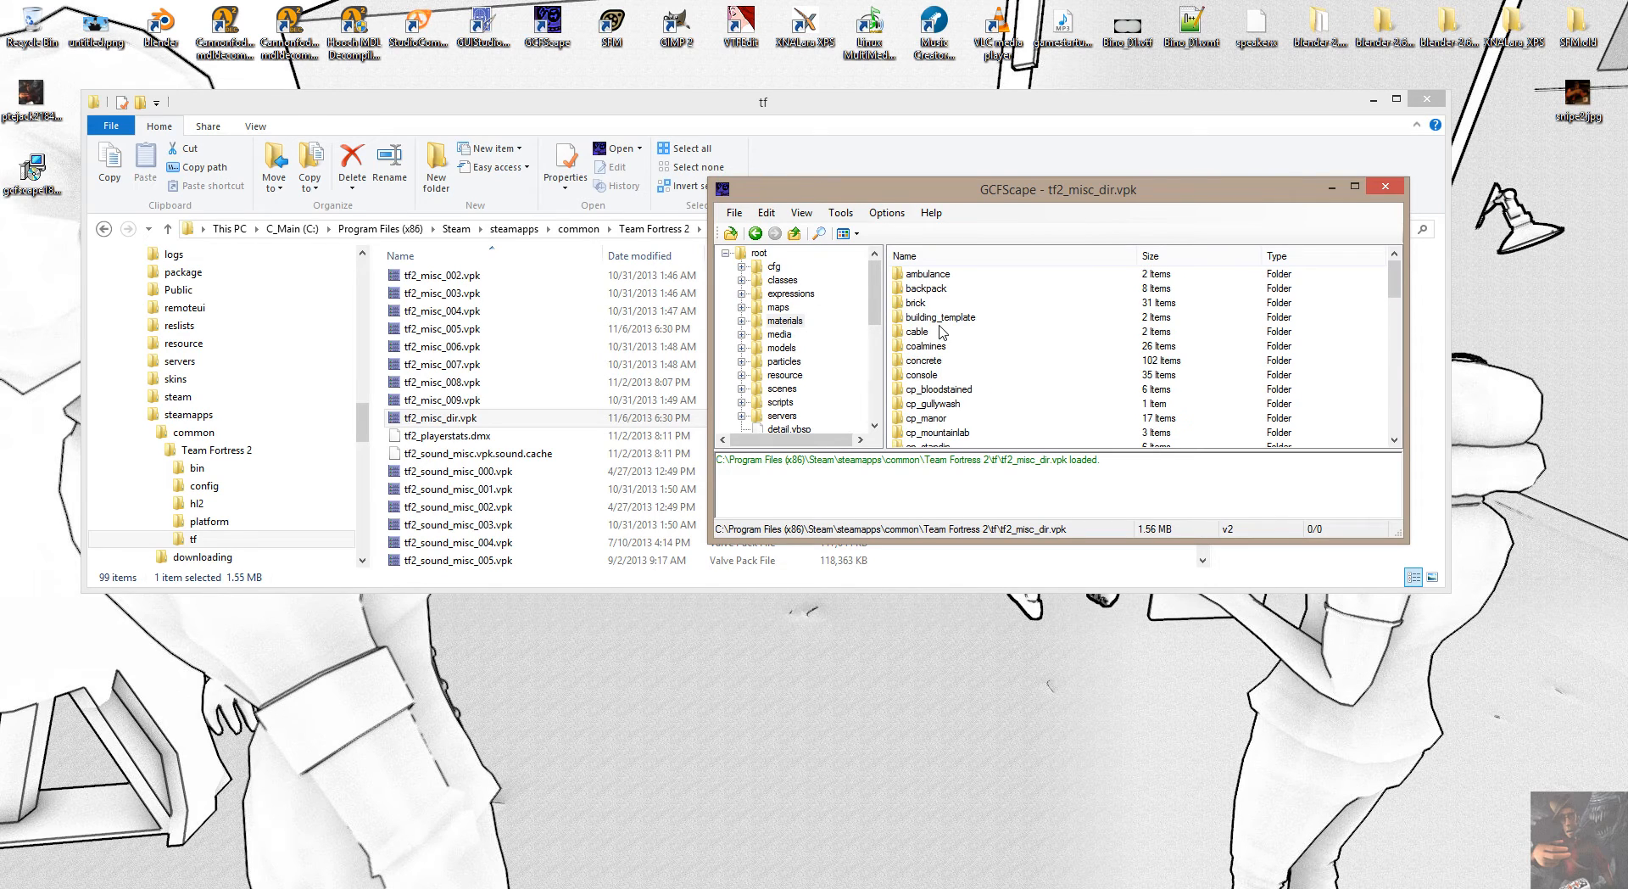
Open the engineer folder under materials, backpack, player, items and look through its VMT files.
{"action": "double_click", "coordinate": [925, 290]}
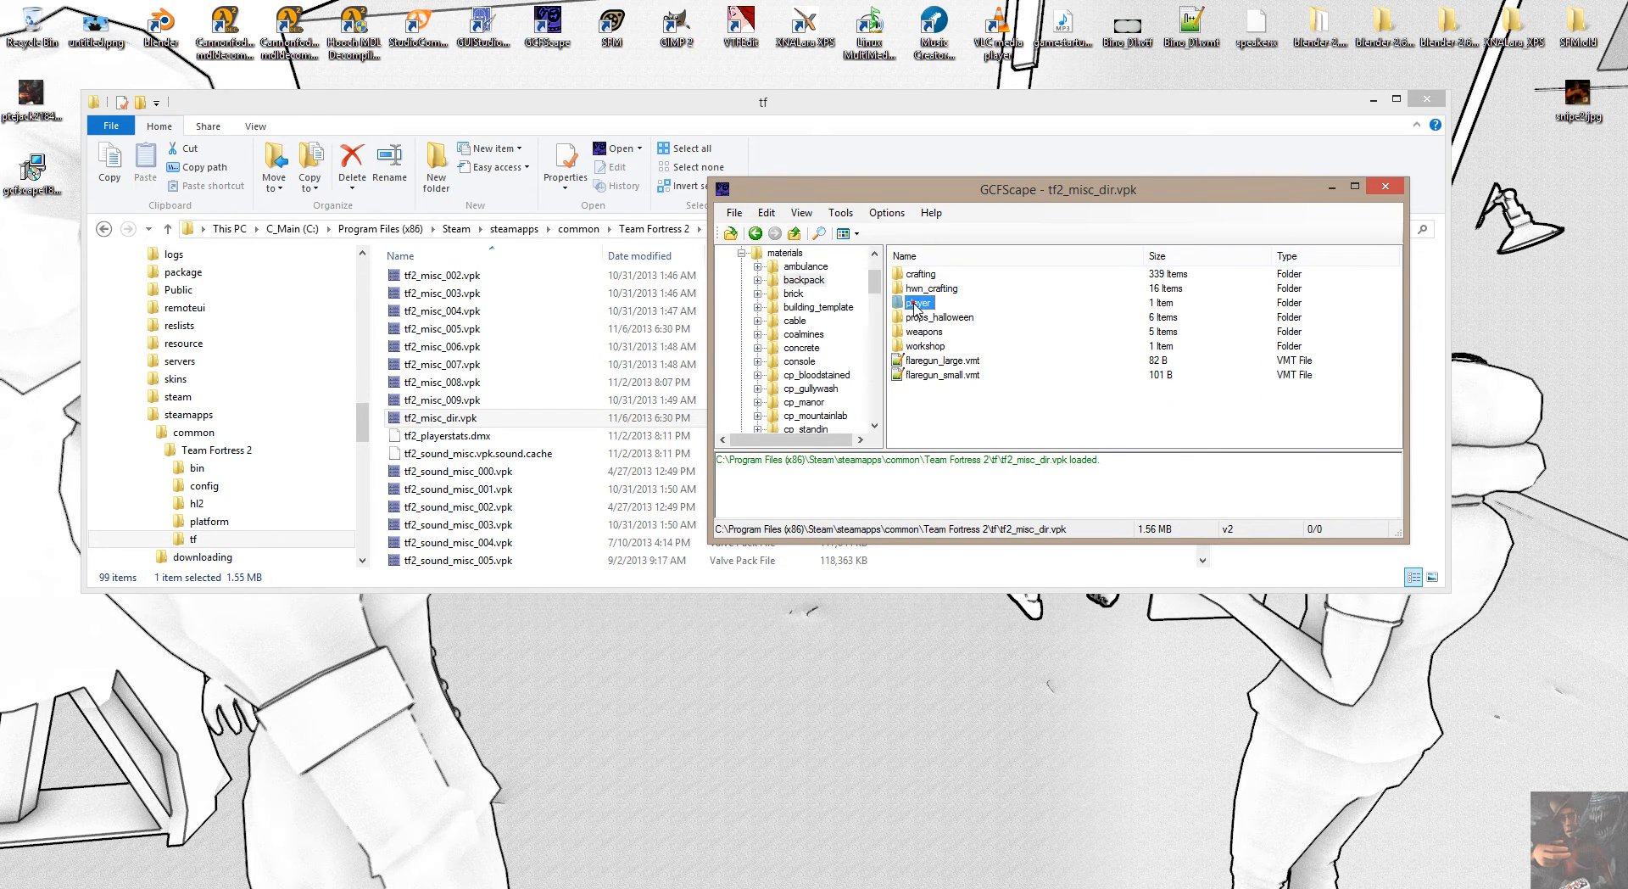
{"action": "double_click", "coordinate": [915, 305]}
{"action": "double_click", "coordinate": [915, 273]}
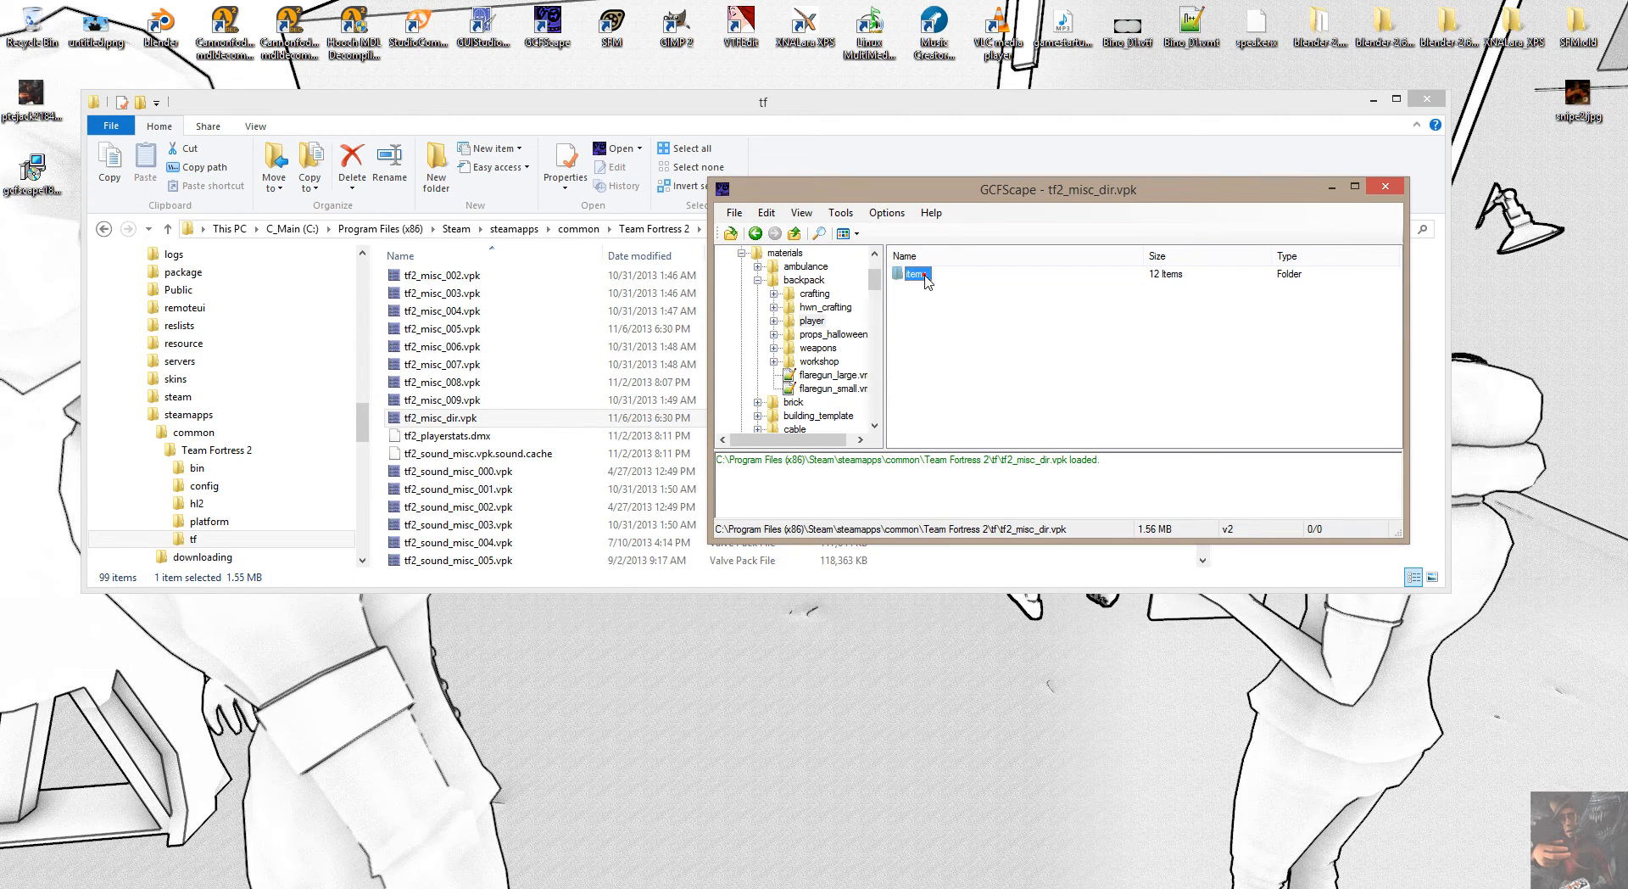
{"action": "left_click", "coordinate": [933, 318]}
{"action": "double_click", "coordinate": [933, 318]}
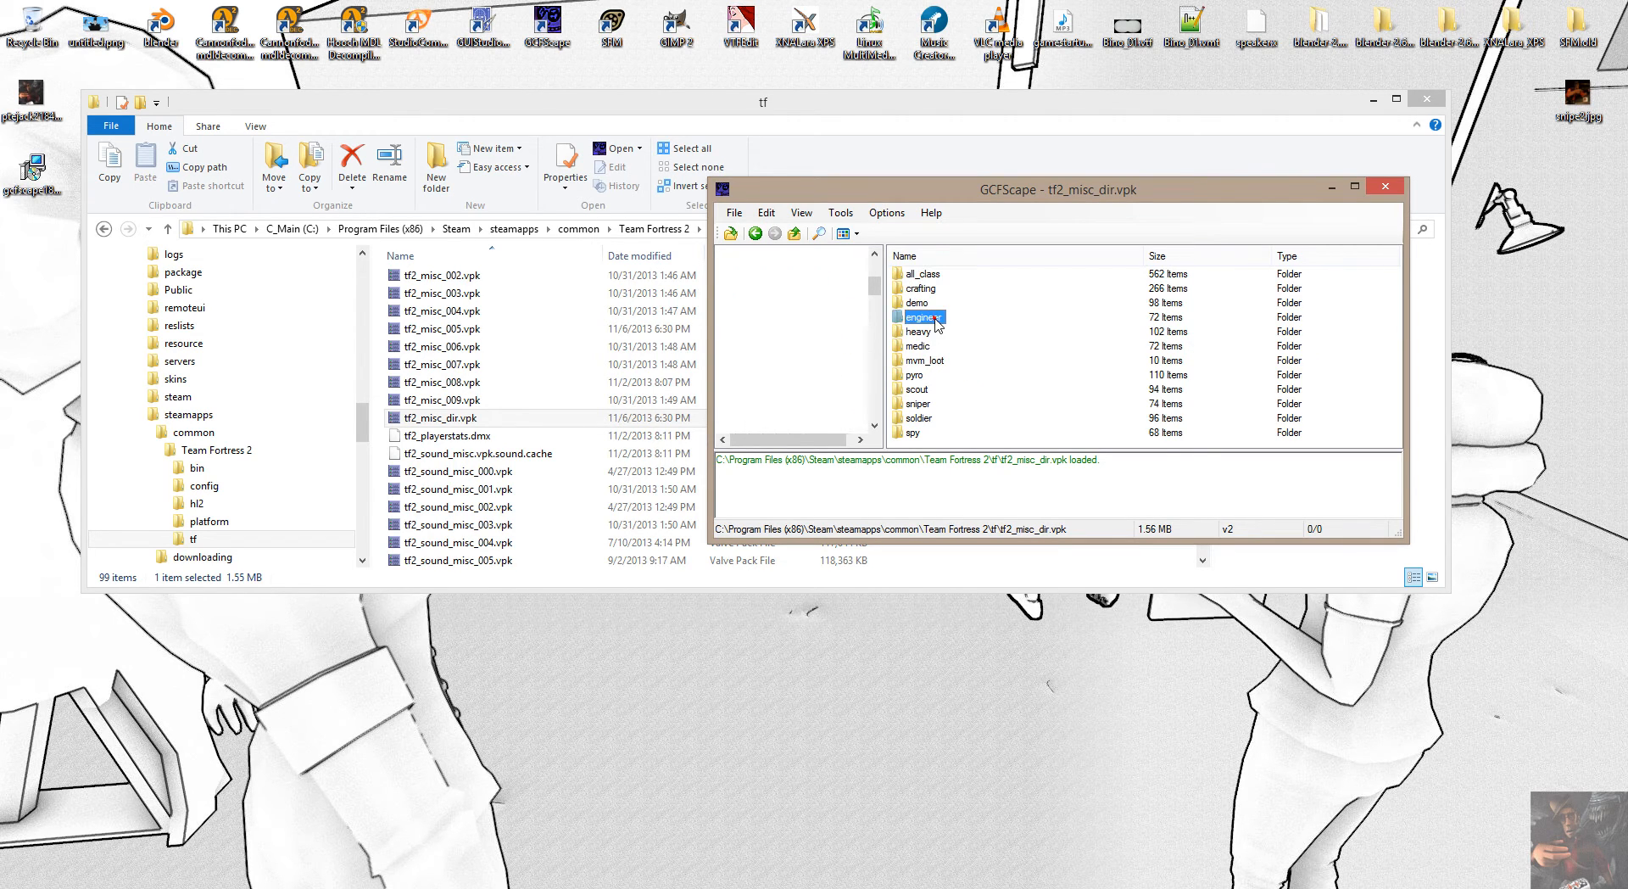
{"action": "scroll", "coordinate": [984, 366], "scroll_direction": "down", "scroll_amount": 3}
{"action": "scroll", "coordinate": [983, 364], "scroll_direction": "down", "scroll_amount": 12}
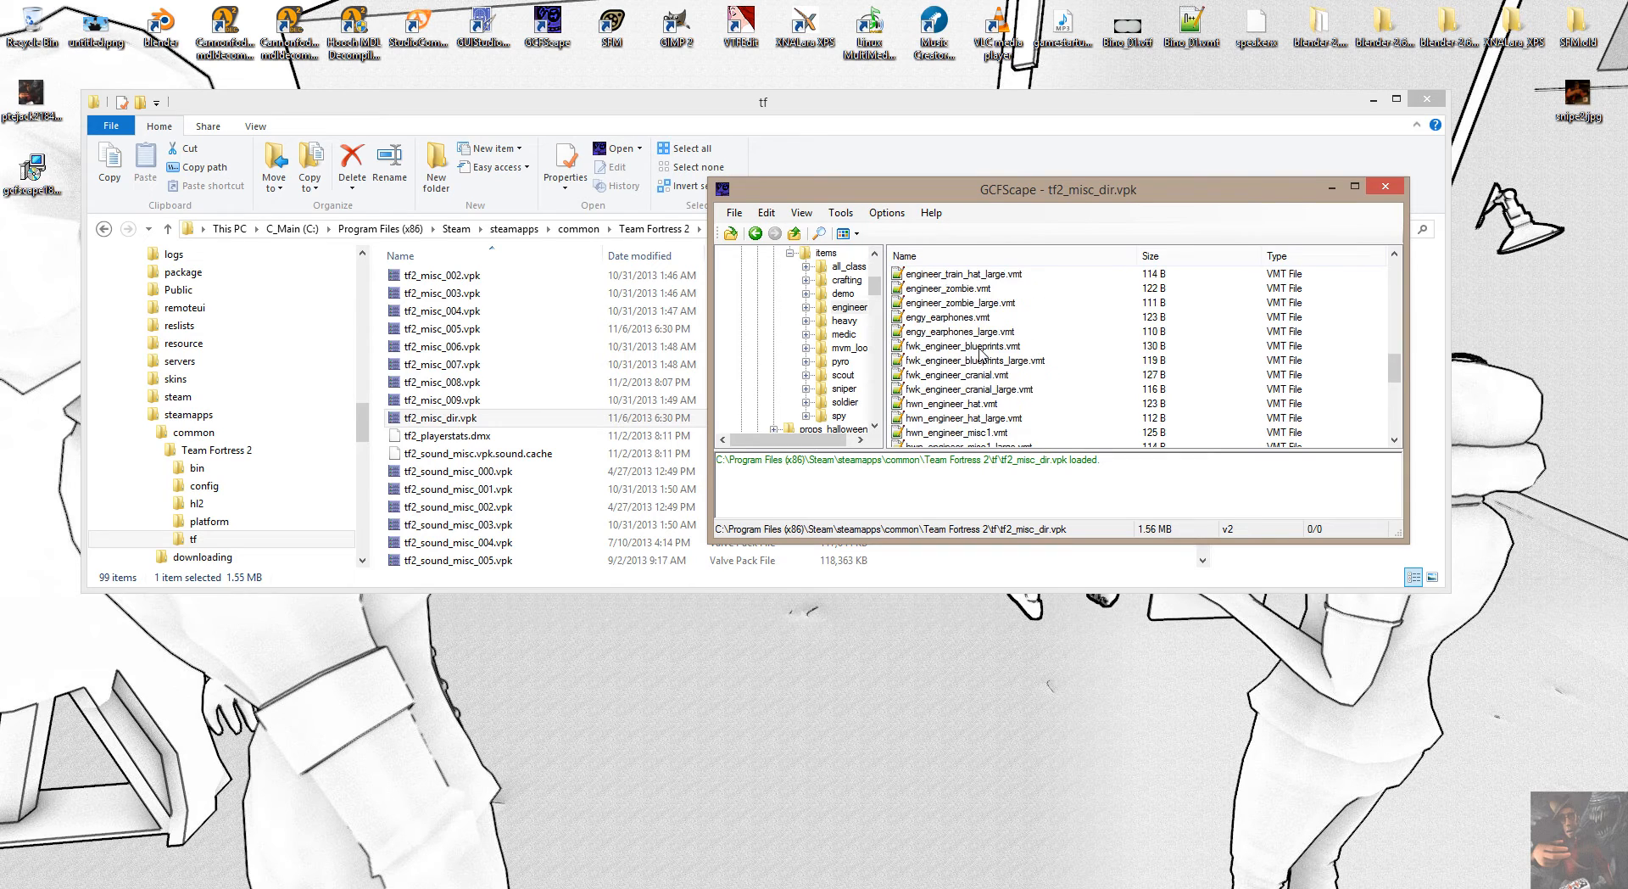
{"action": "scroll", "coordinate": [981, 351], "scroll_direction": "up", "scroll_amount": 12}
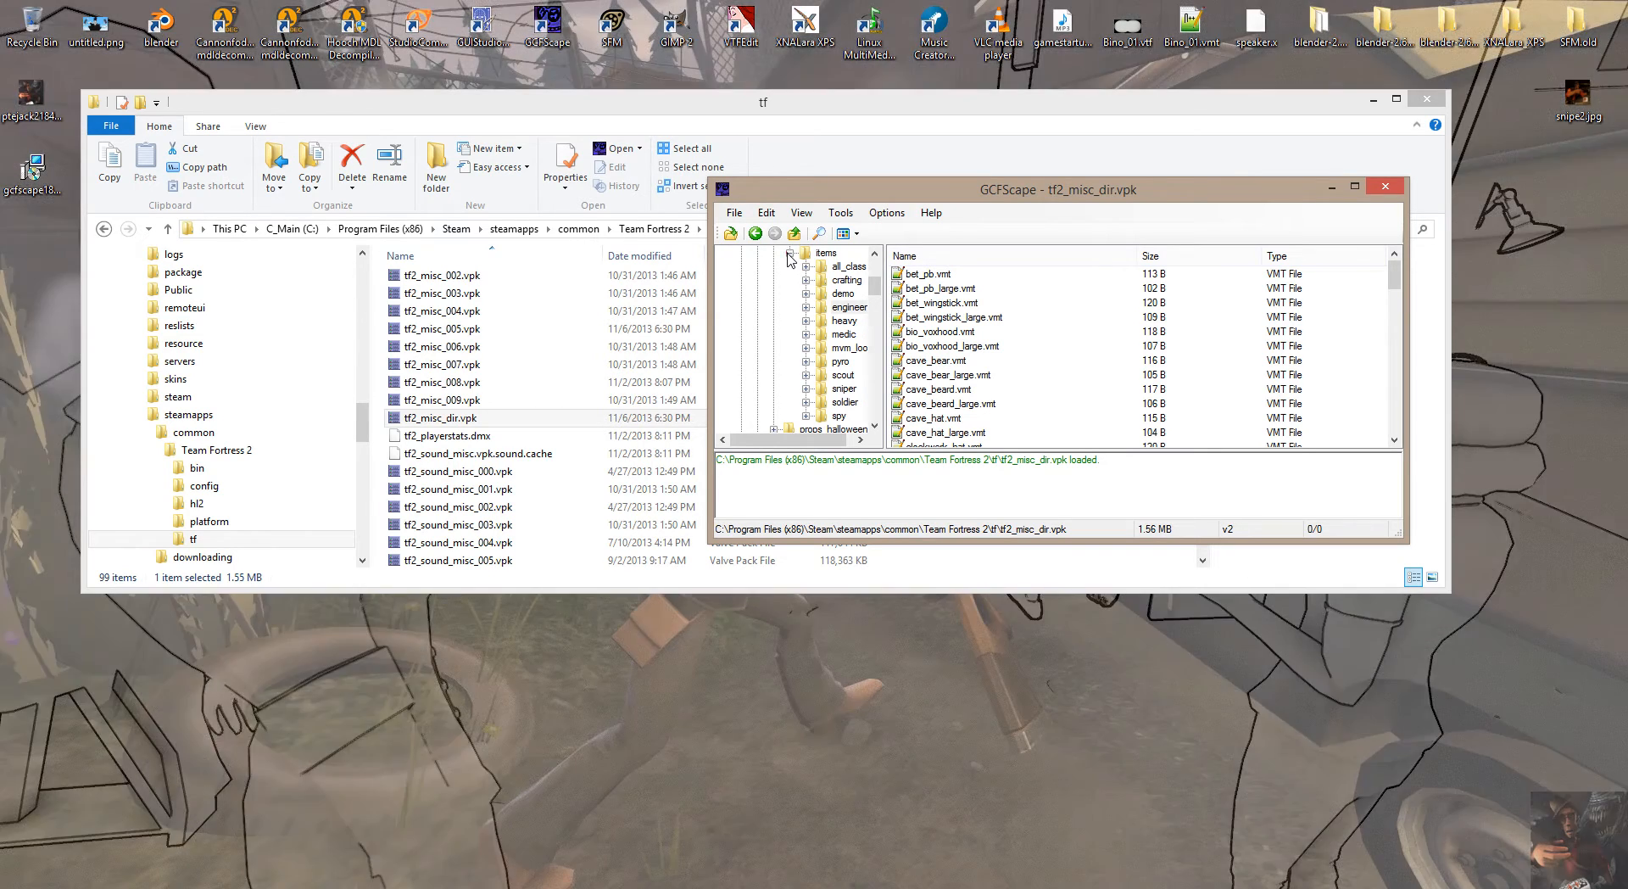
Collapse the materials folder in the archive tree and return to the root folder's contents.
{"action": "left_click", "coordinate": [789, 252]}
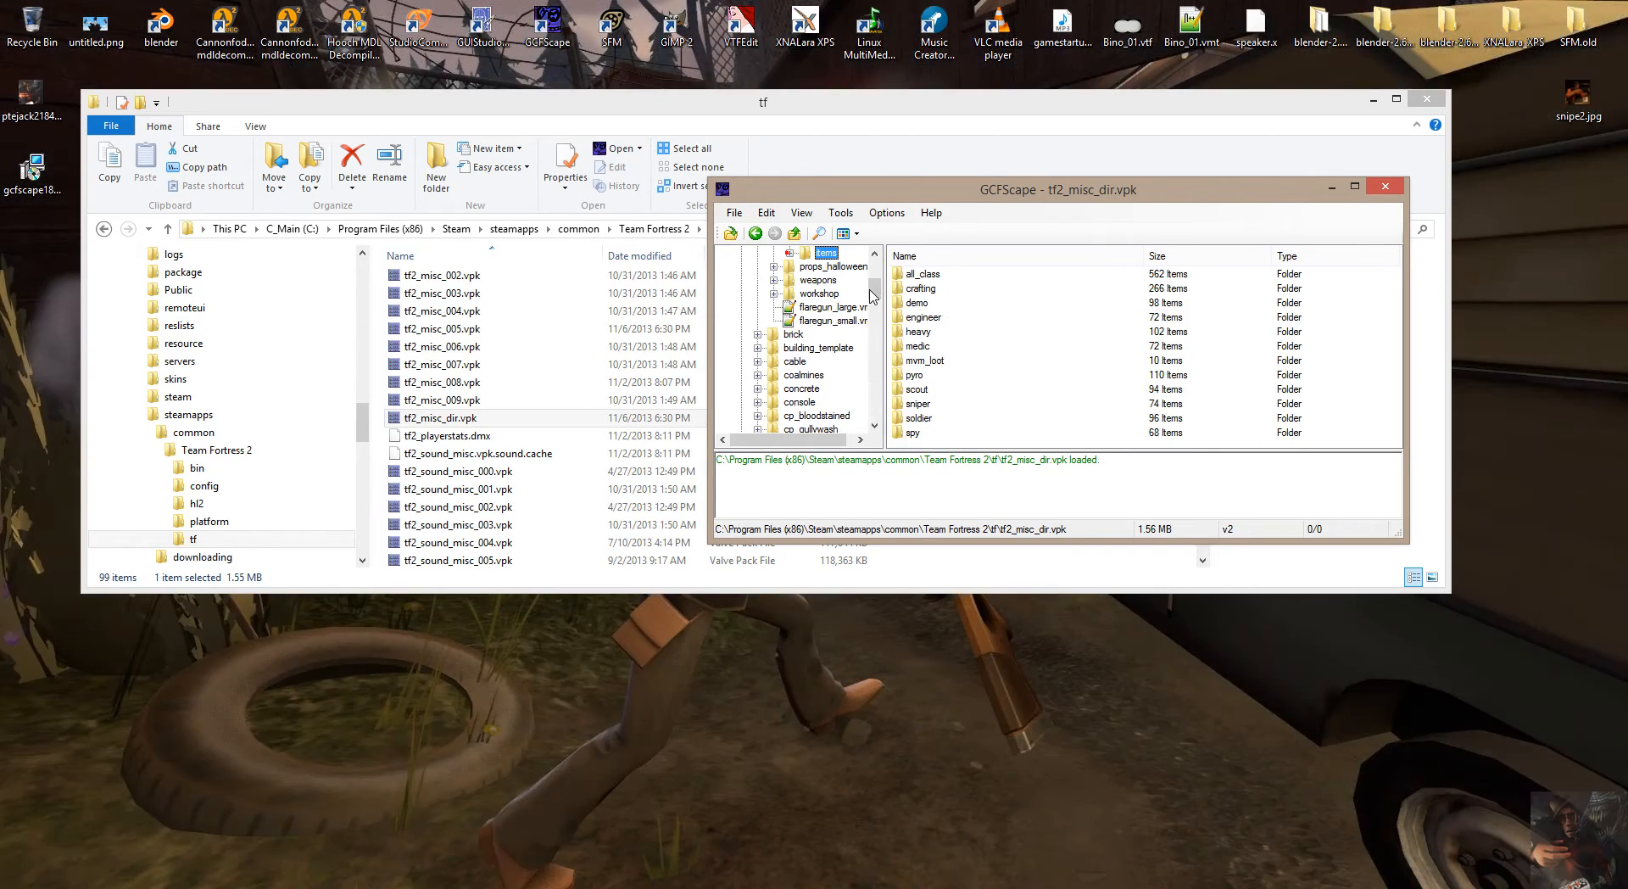
{"action": "left_click_drag", "start_coordinate": [874, 289], "coordinate": [874, 263]}
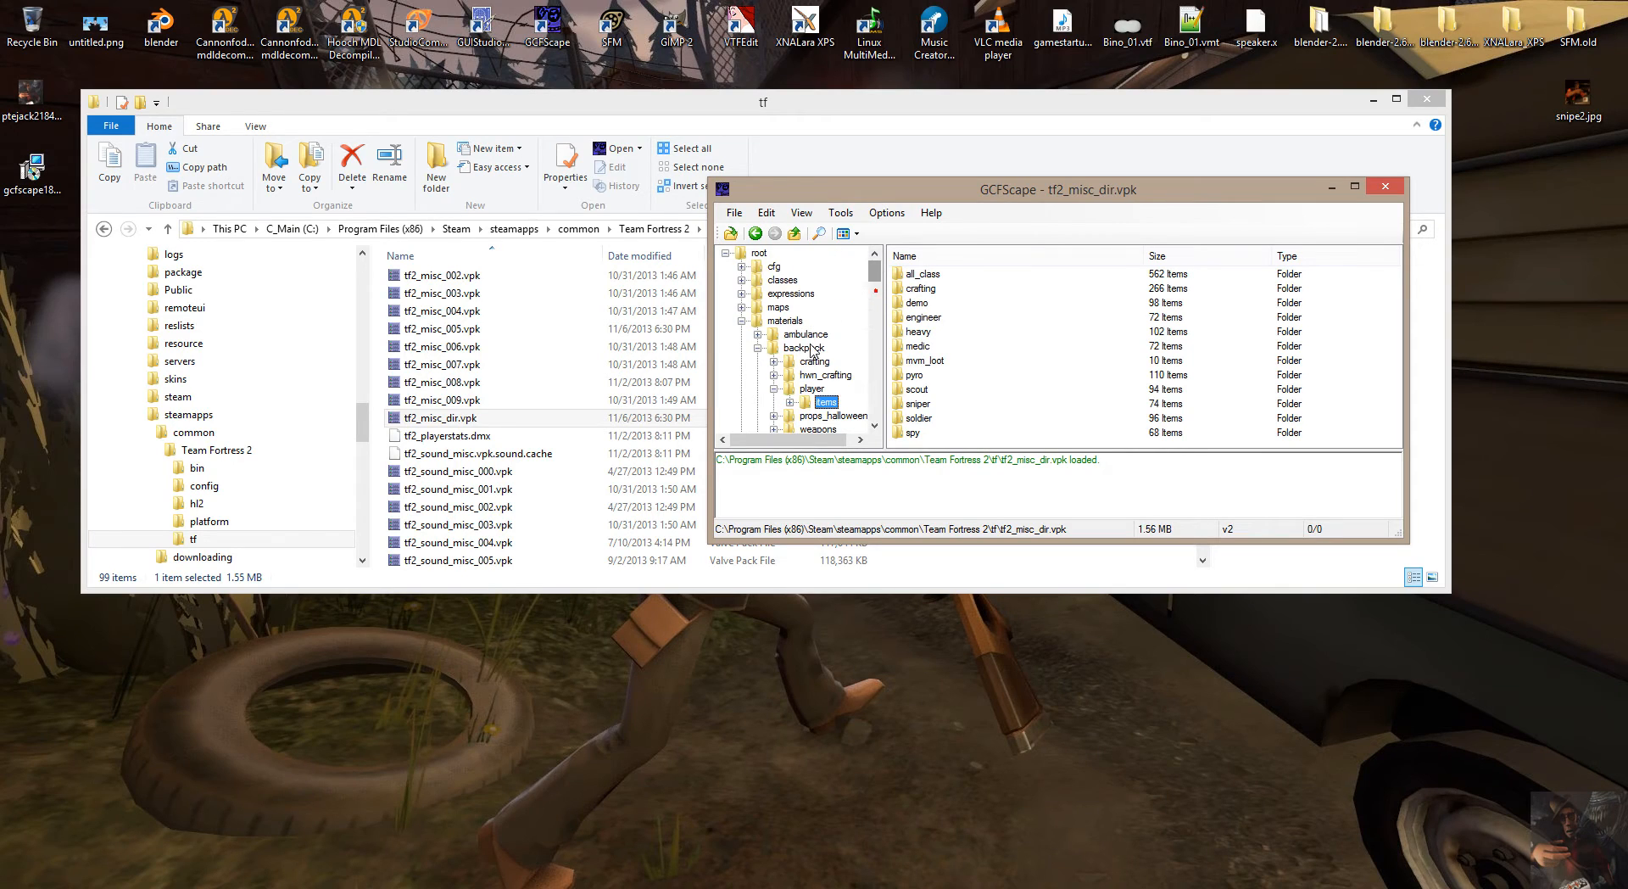
{"action": "left_click", "coordinate": [760, 335]}
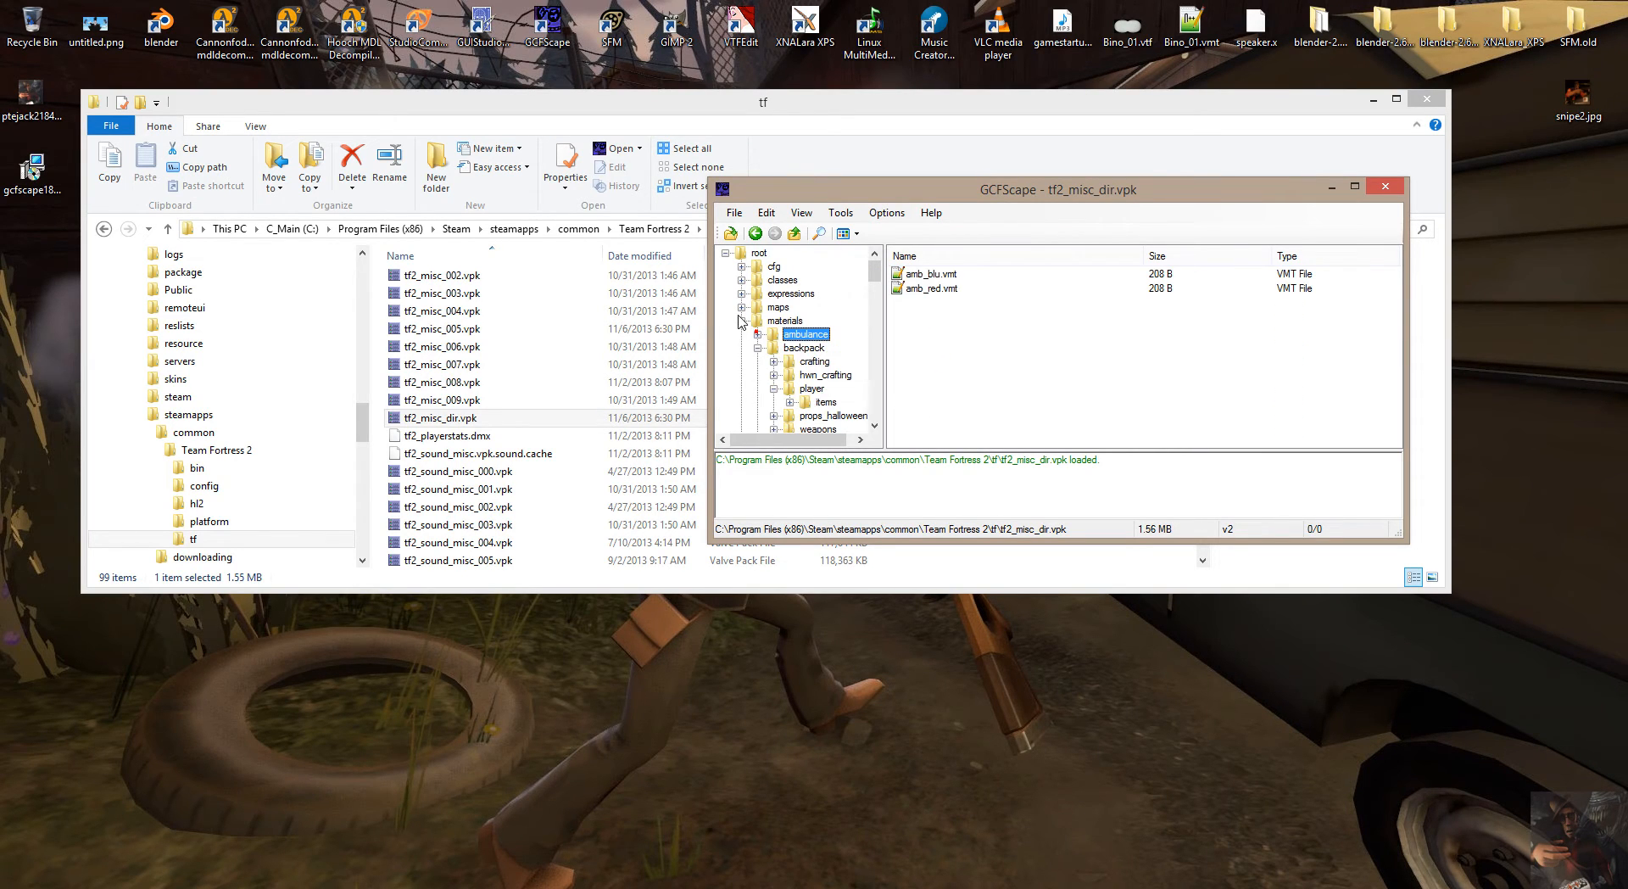
{"action": "left_click", "coordinate": [741, 322]}
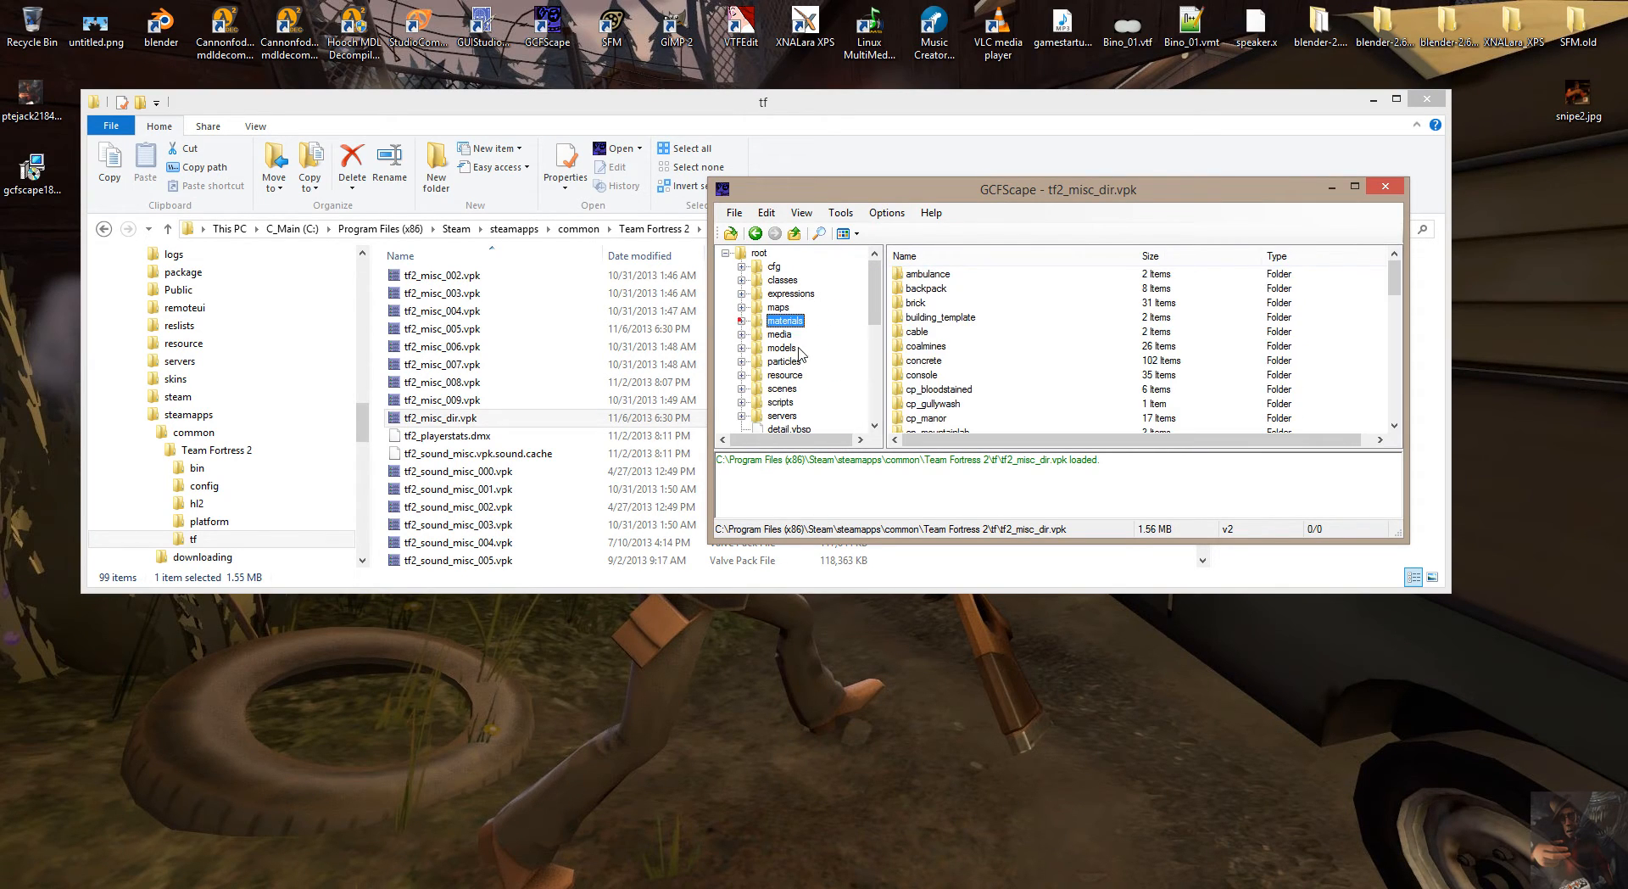
{"action": "left_click", "coordinate": [758, 254]}
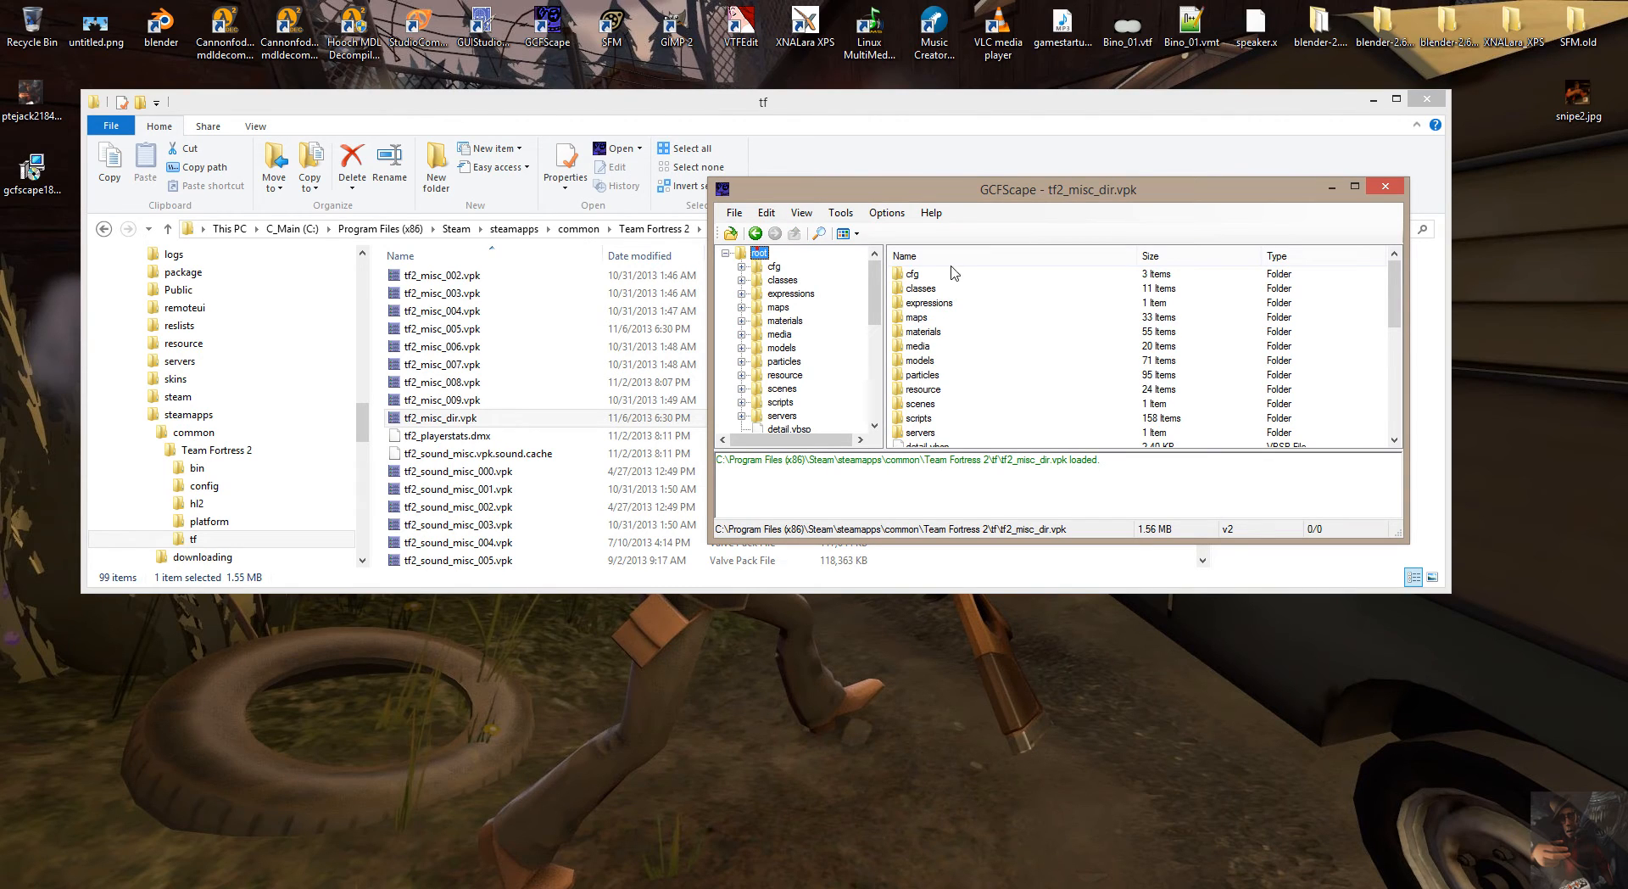
Select the materials, models and particles folders together at the archive root, and move the GCFScape window clear of the file list.
{"action": "left_click", "coordinate": [924, 332]}
{"action": "left_click", "coordinate": [924, 361], "text": "ctrl"}
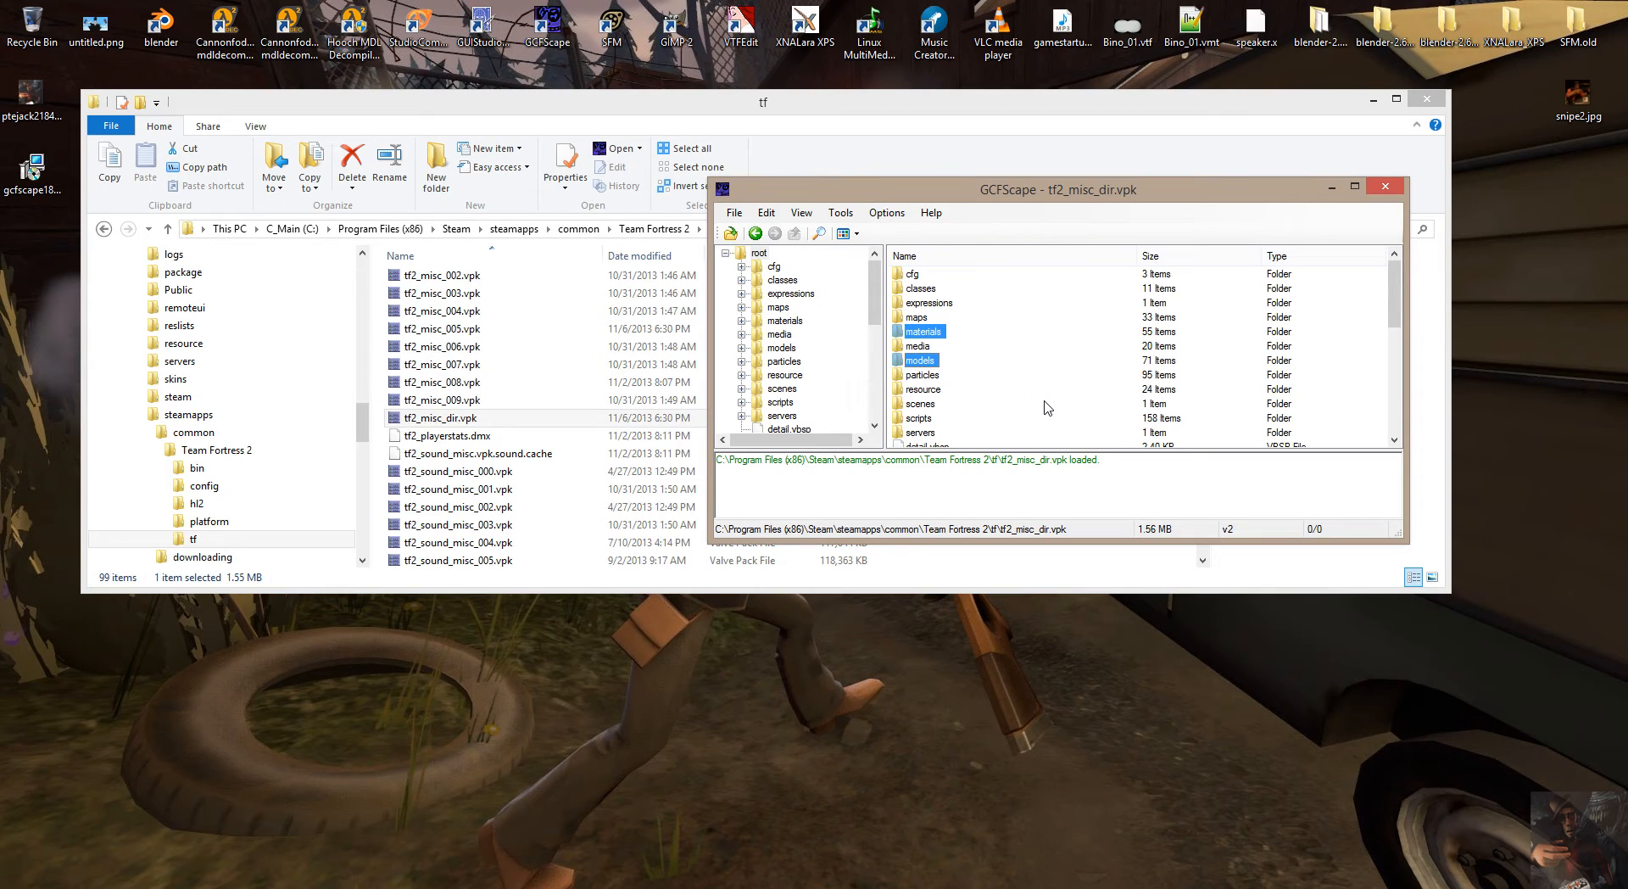
{"action": "left_click", "coordinate": [934, 375], "text": "ctrl"}
{"action": "scroll", "coordinate": [958, 403], "scroll_direction": "down", "scroll_amount": 1}
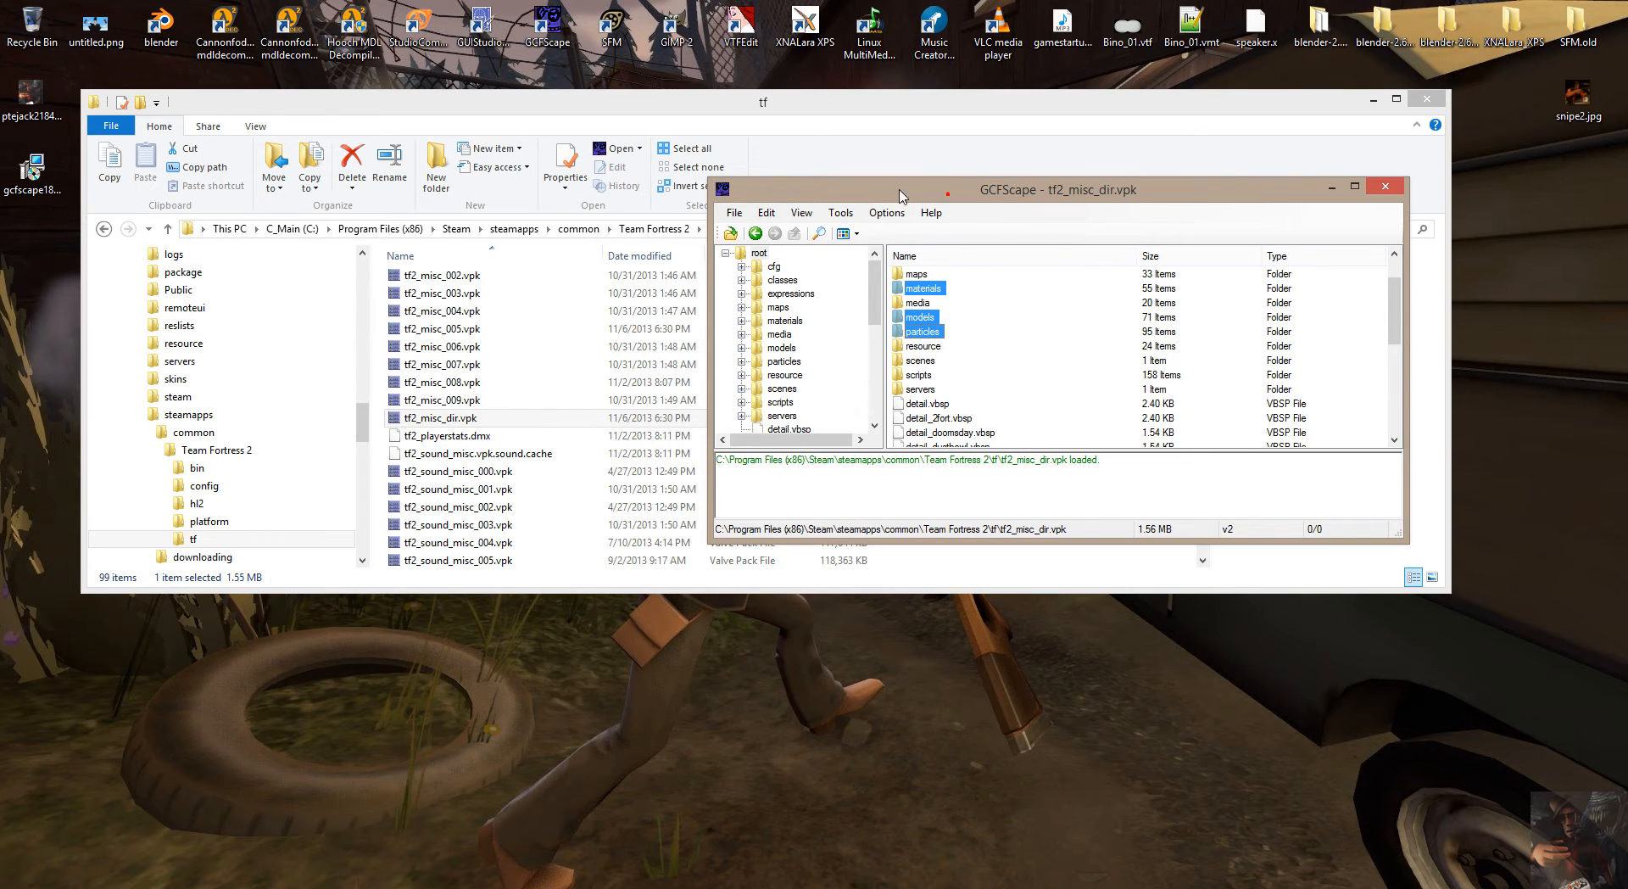
{"action": "left_click_drag", "start_coordinate": [948, 193], "coordinate": [254, 30]}
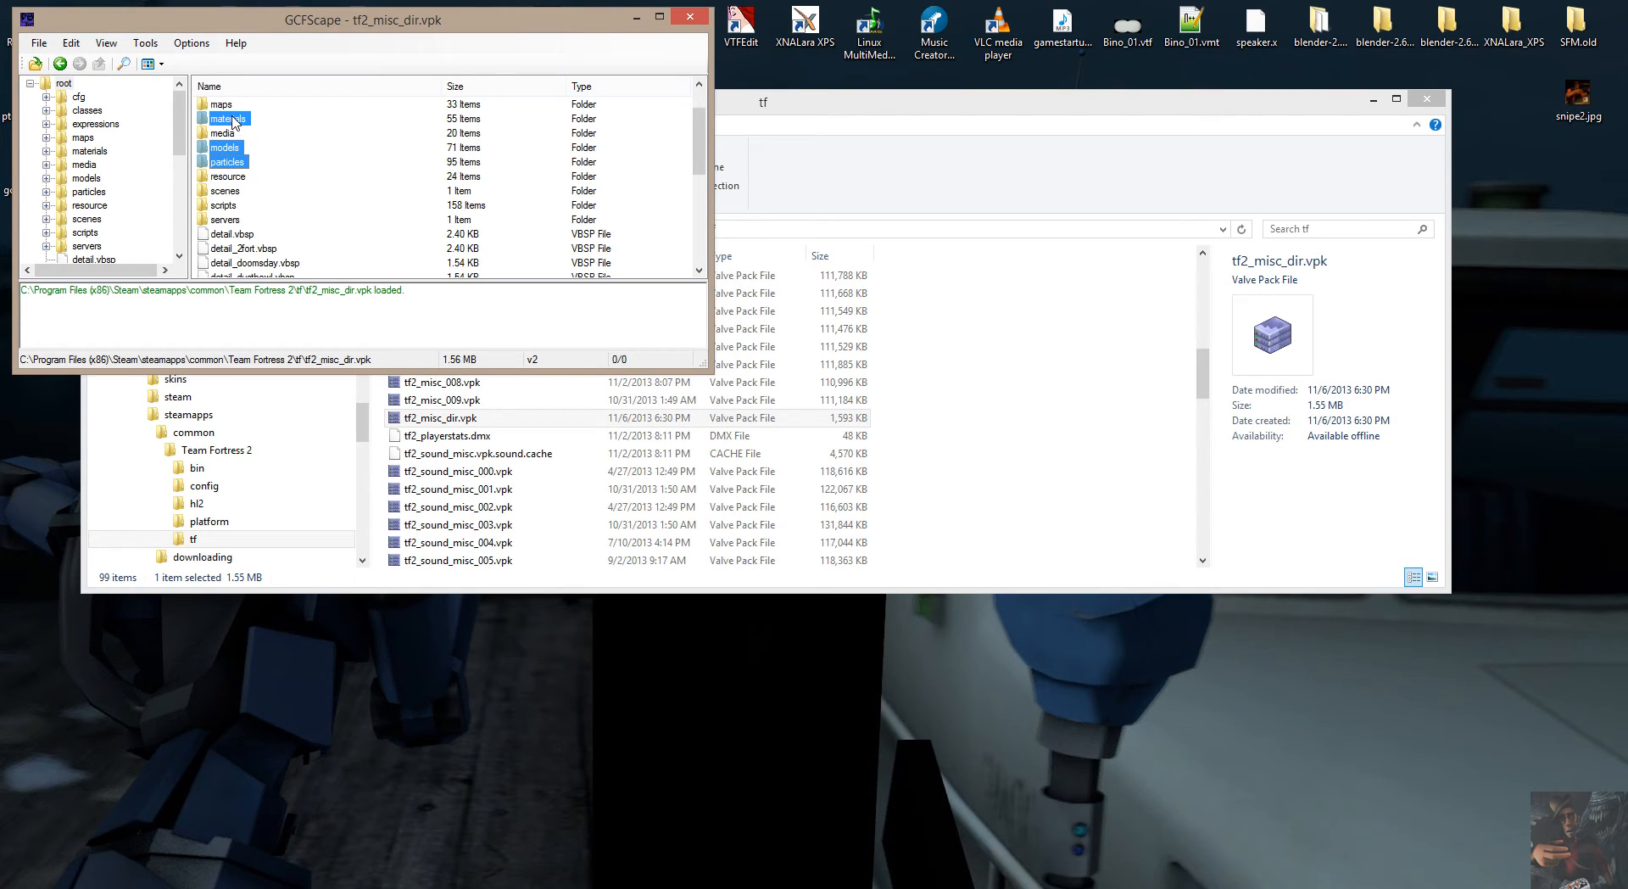
Start extracting the selected folders and expand This PC, C_Main (C:) and Program Files (x86) in the destination tree.
{"action": "right_click", "coordinate": [234, 121]}
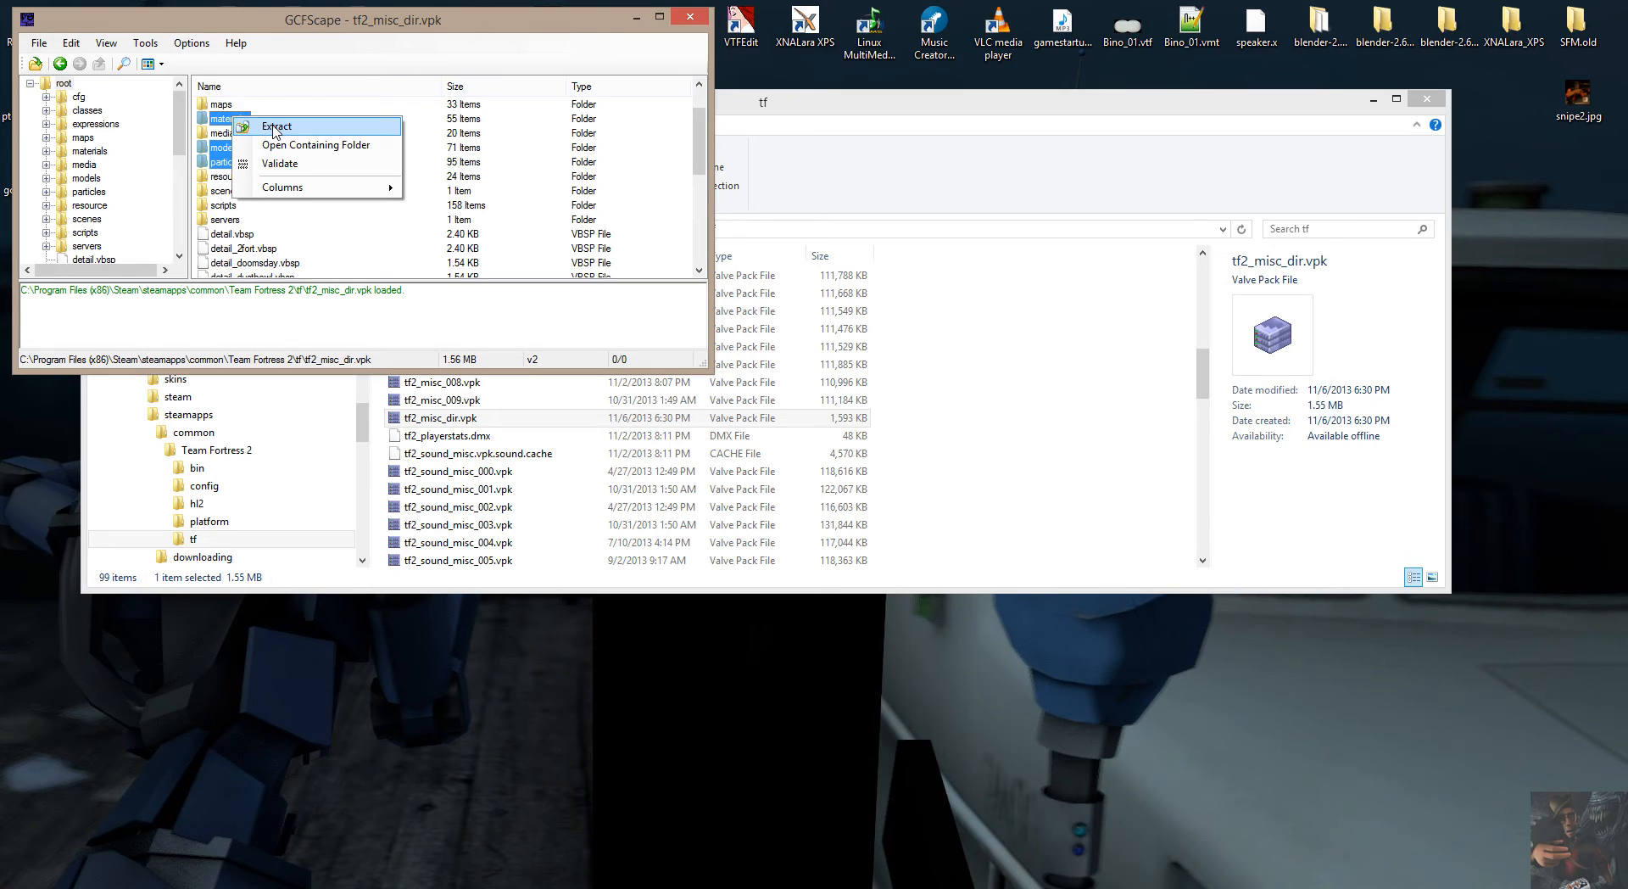
{"action": "left_click", "coordinate": [274, 127]}
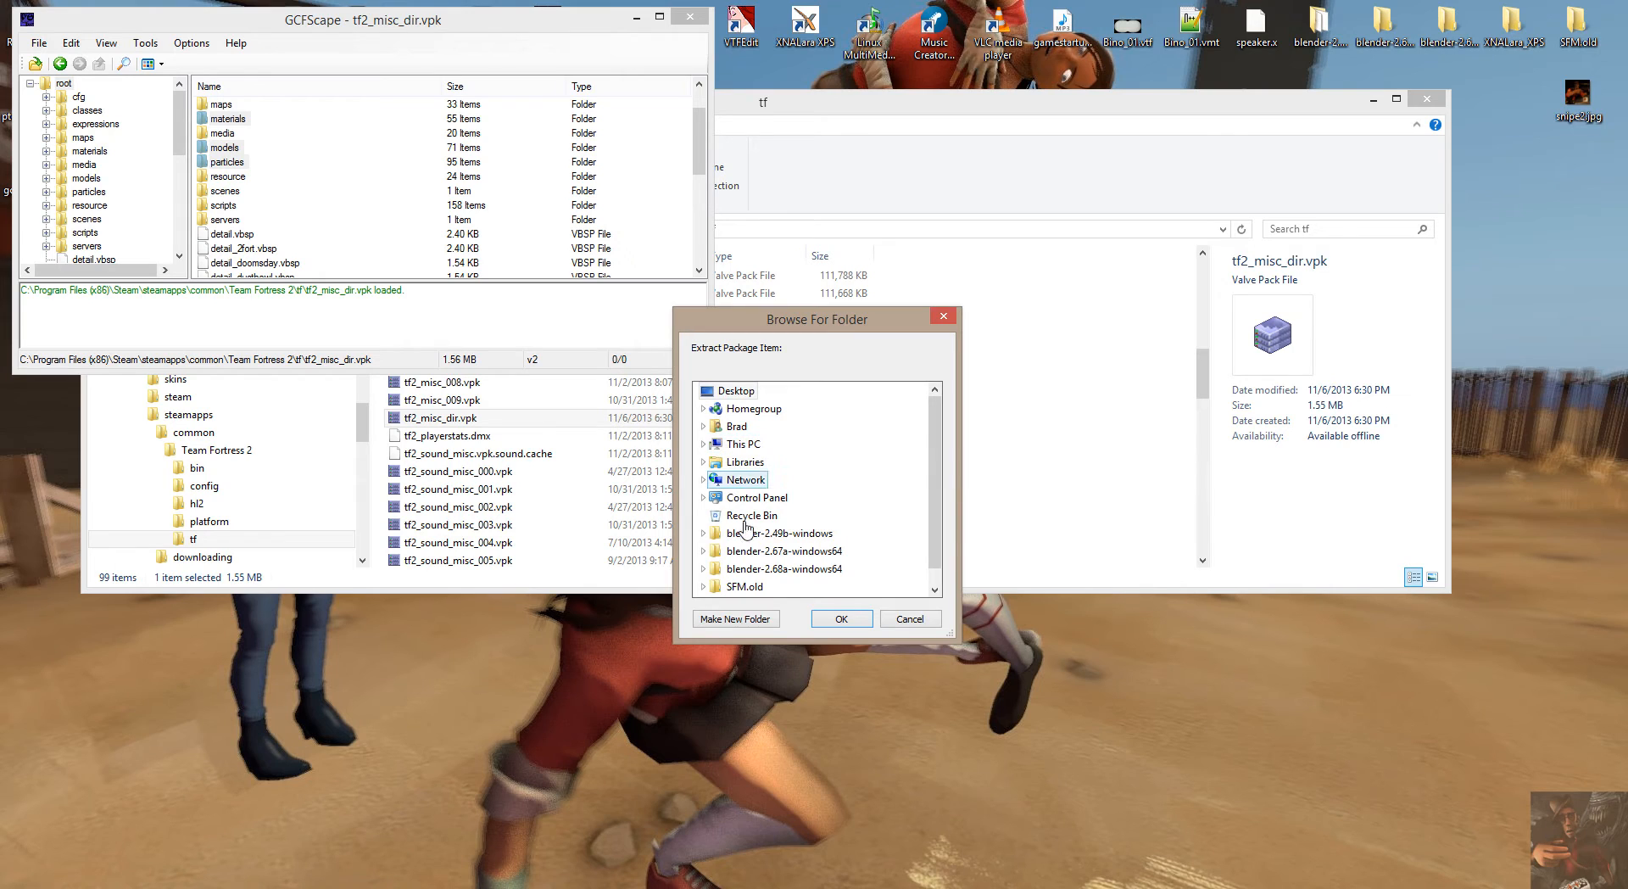
{"action": "left_click_drag", "start_coordinate": [939, 470], "coordinate": [939, 477]}
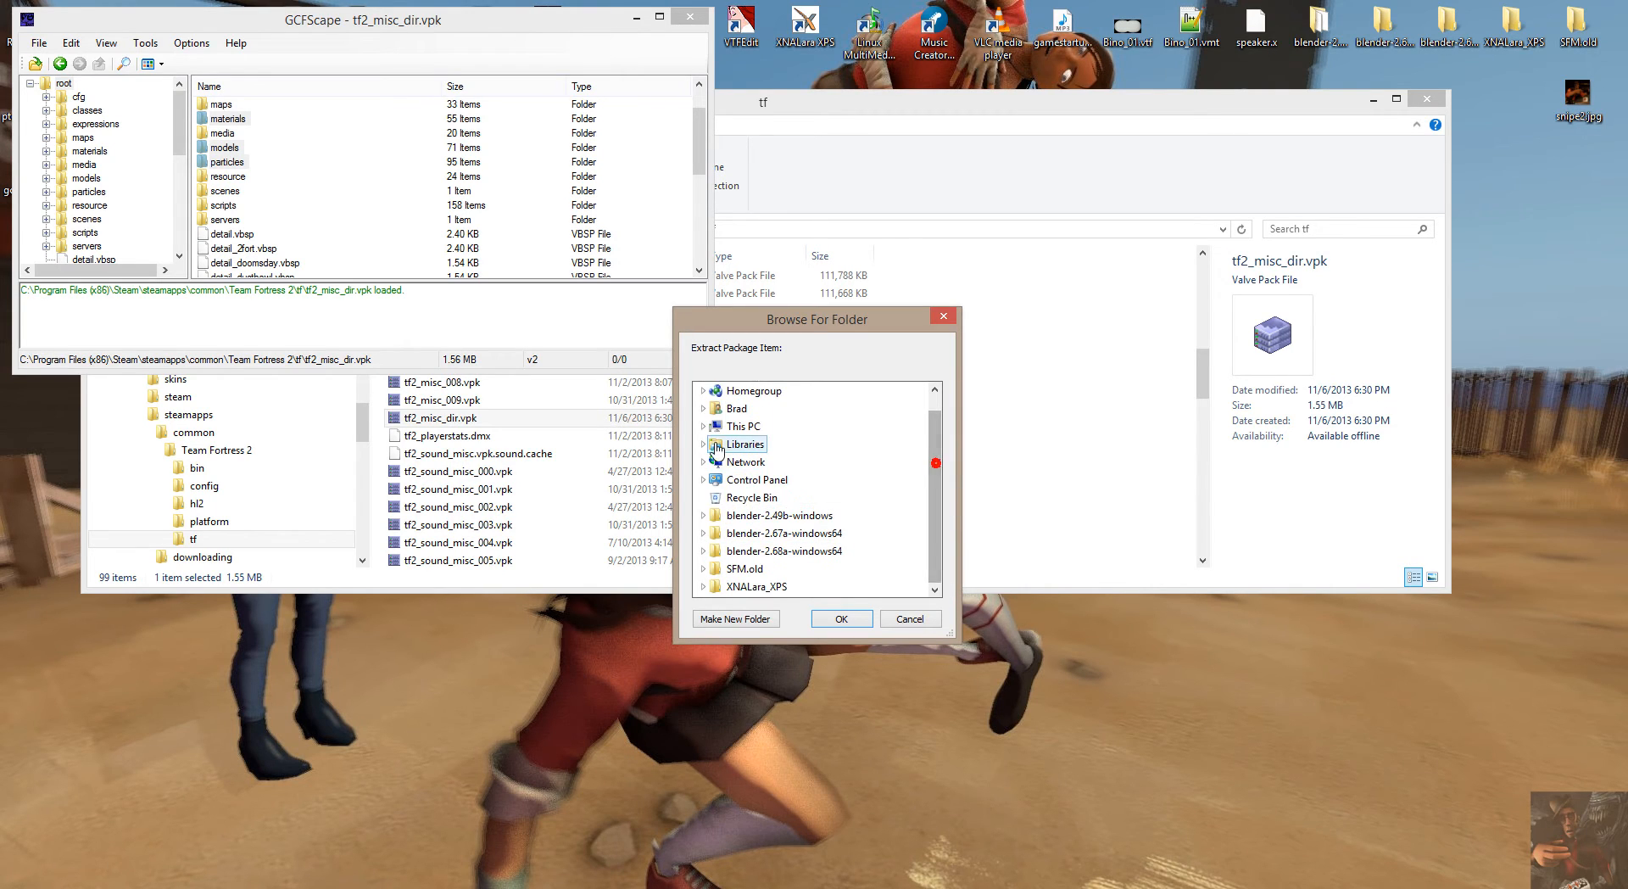
{"action": "left_click", "coordinate": [703, 425]}
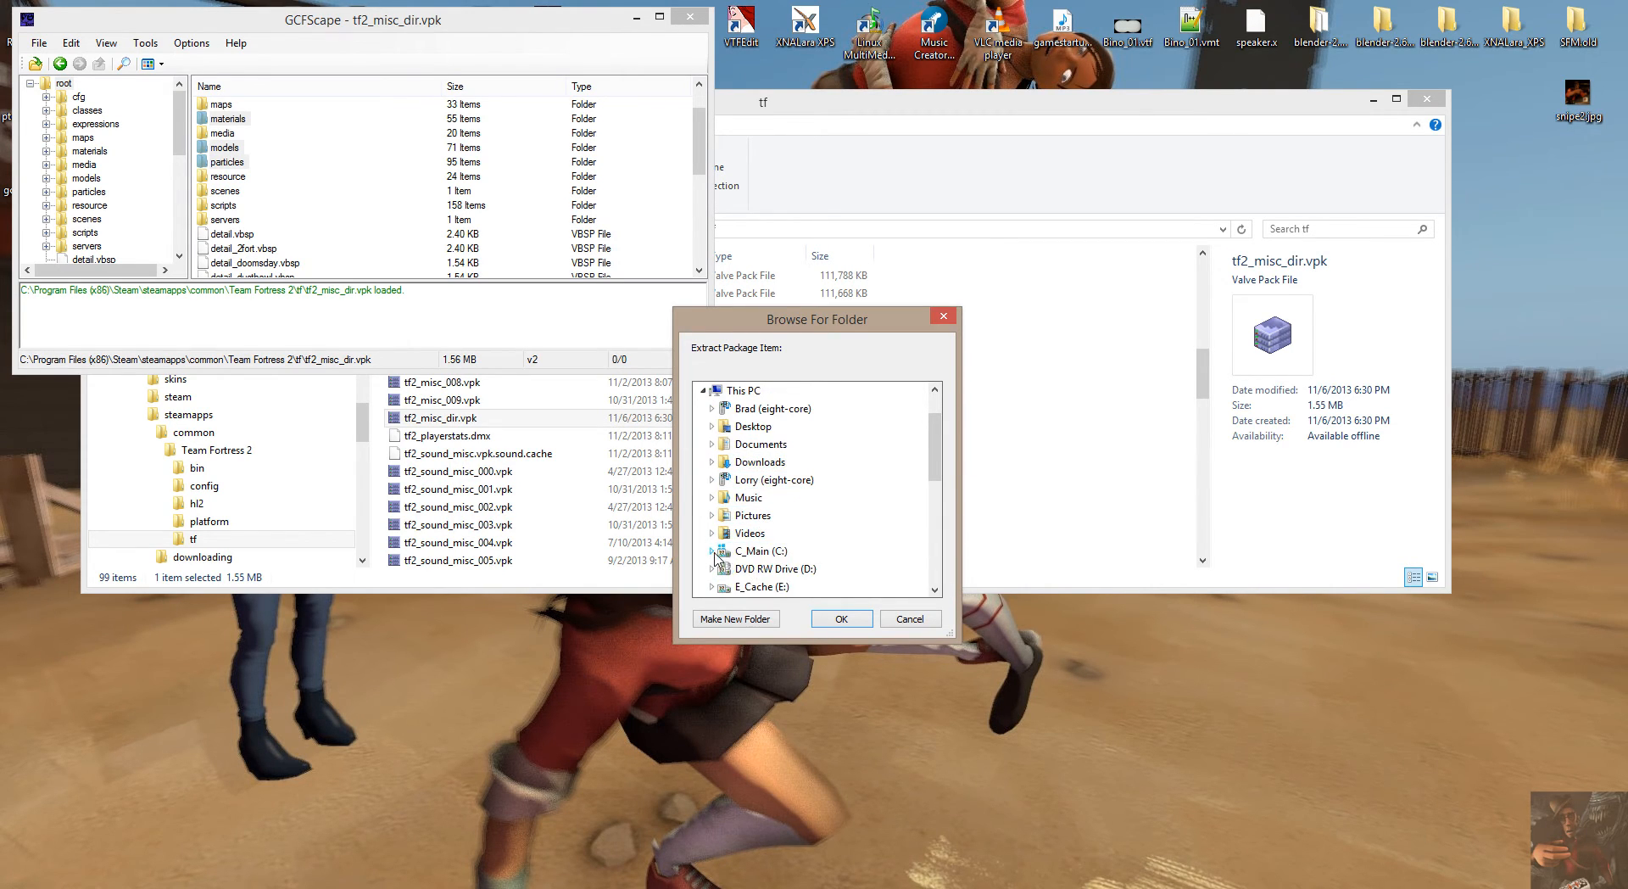
{"action": "left_click", "coordinate": [711, 550]}
{"action": "scroll", "coordinate": [820, 547], "scroll_direction": "down", "scroll_amount": 1}
{"action": "scroll", "coordinate": [820, 547], "scroll_direction": "down", "scroll_amount": 8}
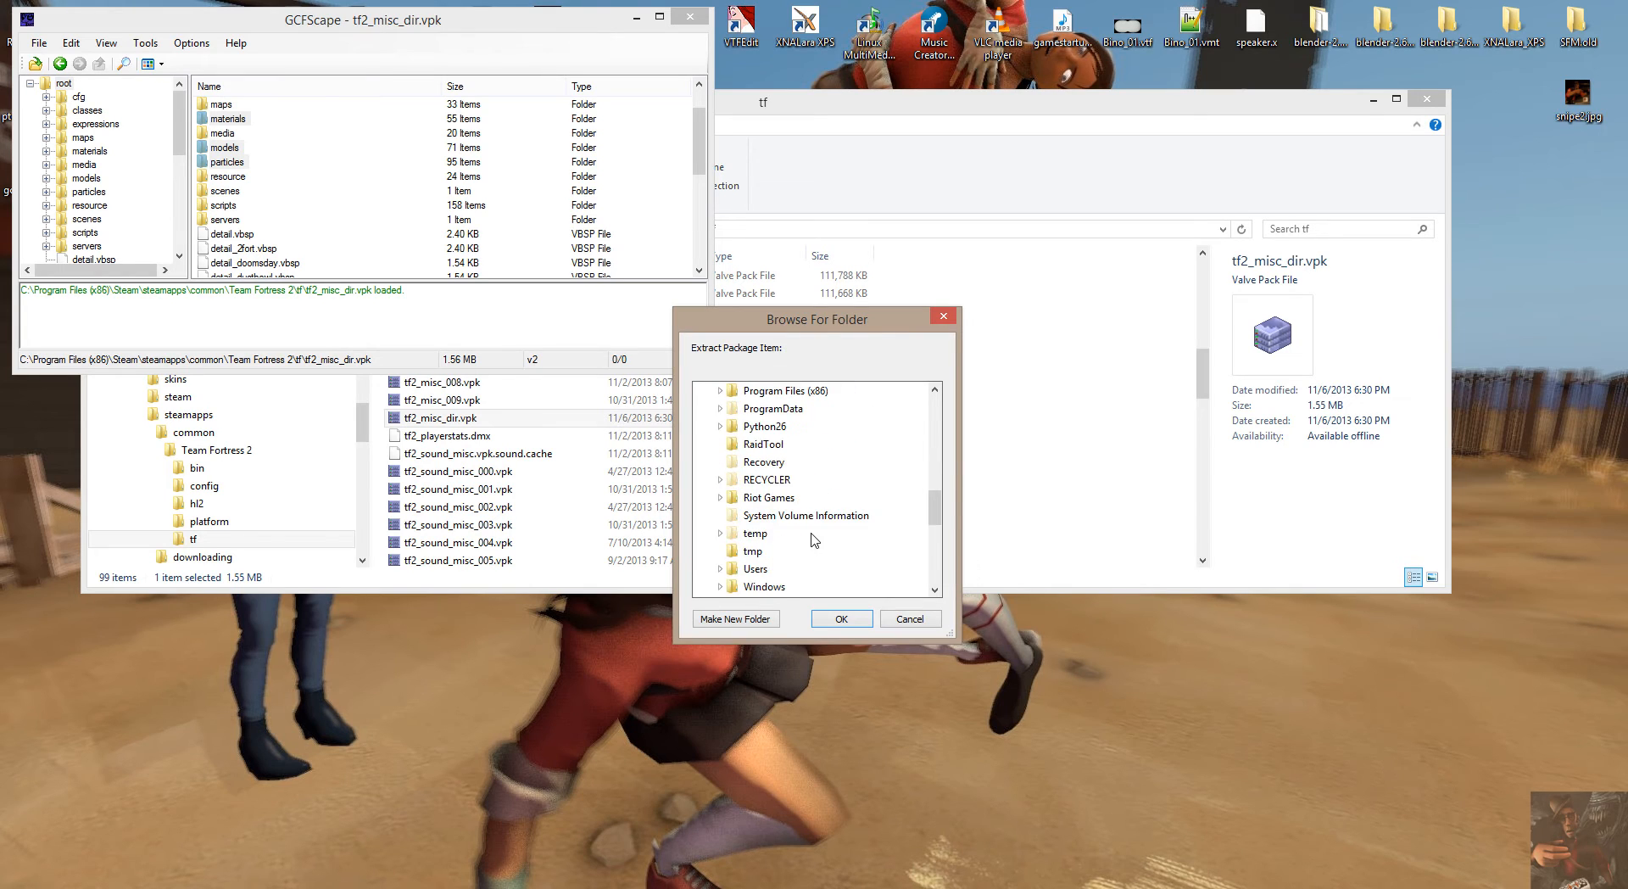
{"action": "scroll", "coordinate": [819, 540], "scroll_direction": "up", "scroll_amount": 2}
{"action": "left_click", "coordinate": [720, 393]}
Expand Steam, steamapps and common under Program Files (x86) in the destination tree.
{"action": "scroll", "coordinate": [802, 519], "scroll_direction": "down", "scroll_amount": 8}
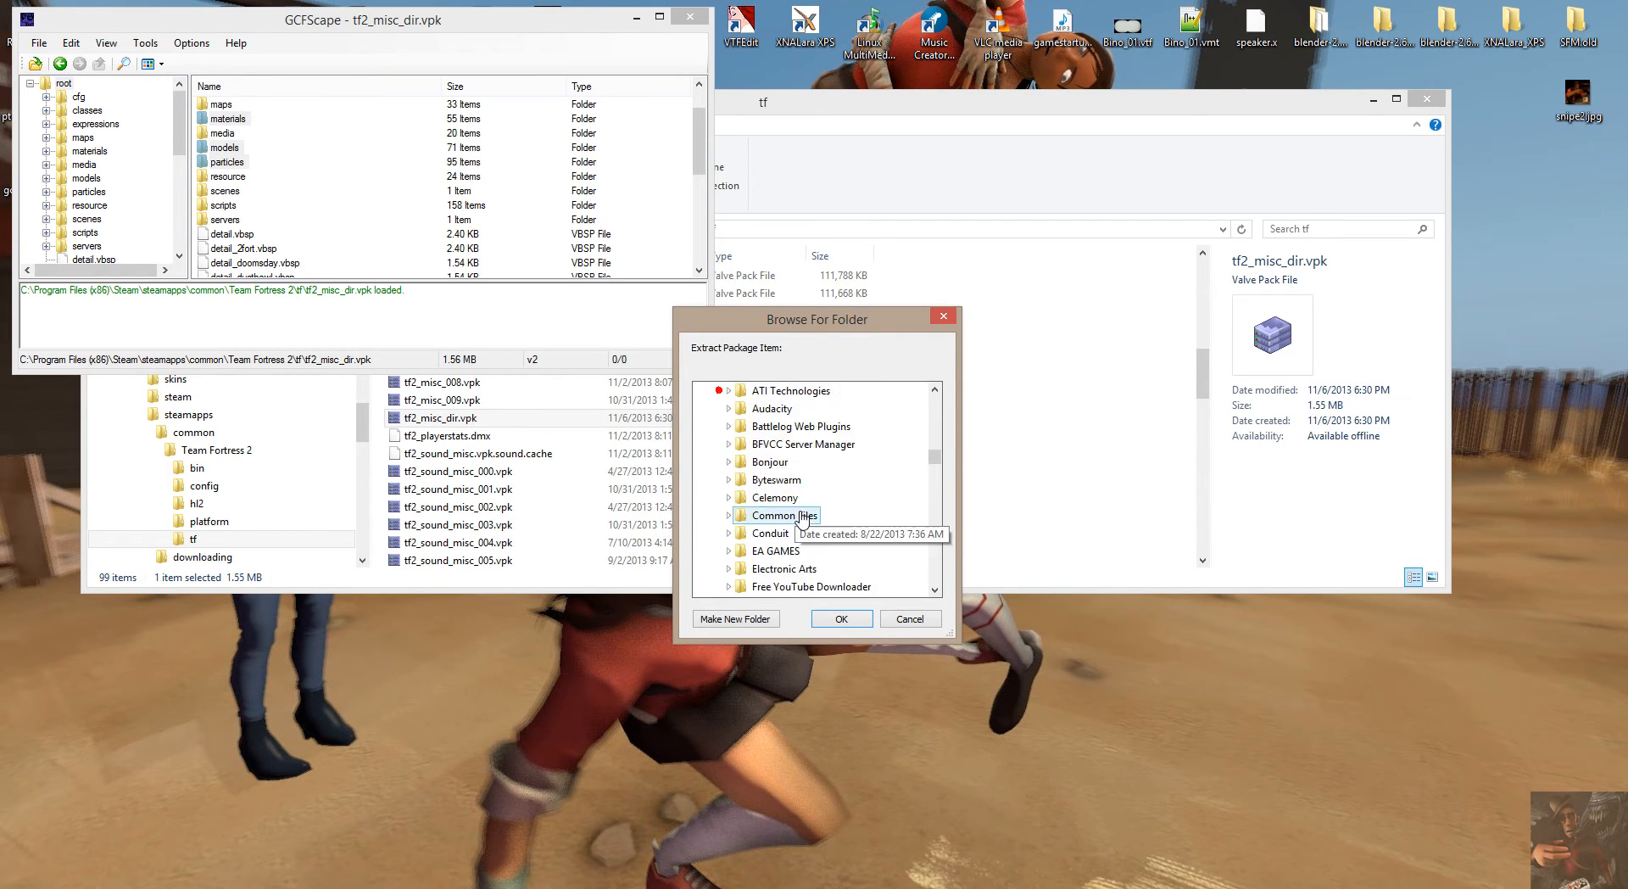
{"action": "scroll", "coordinate": [803, 518], "scroll_direction": "down", "scroll_amount": 7}
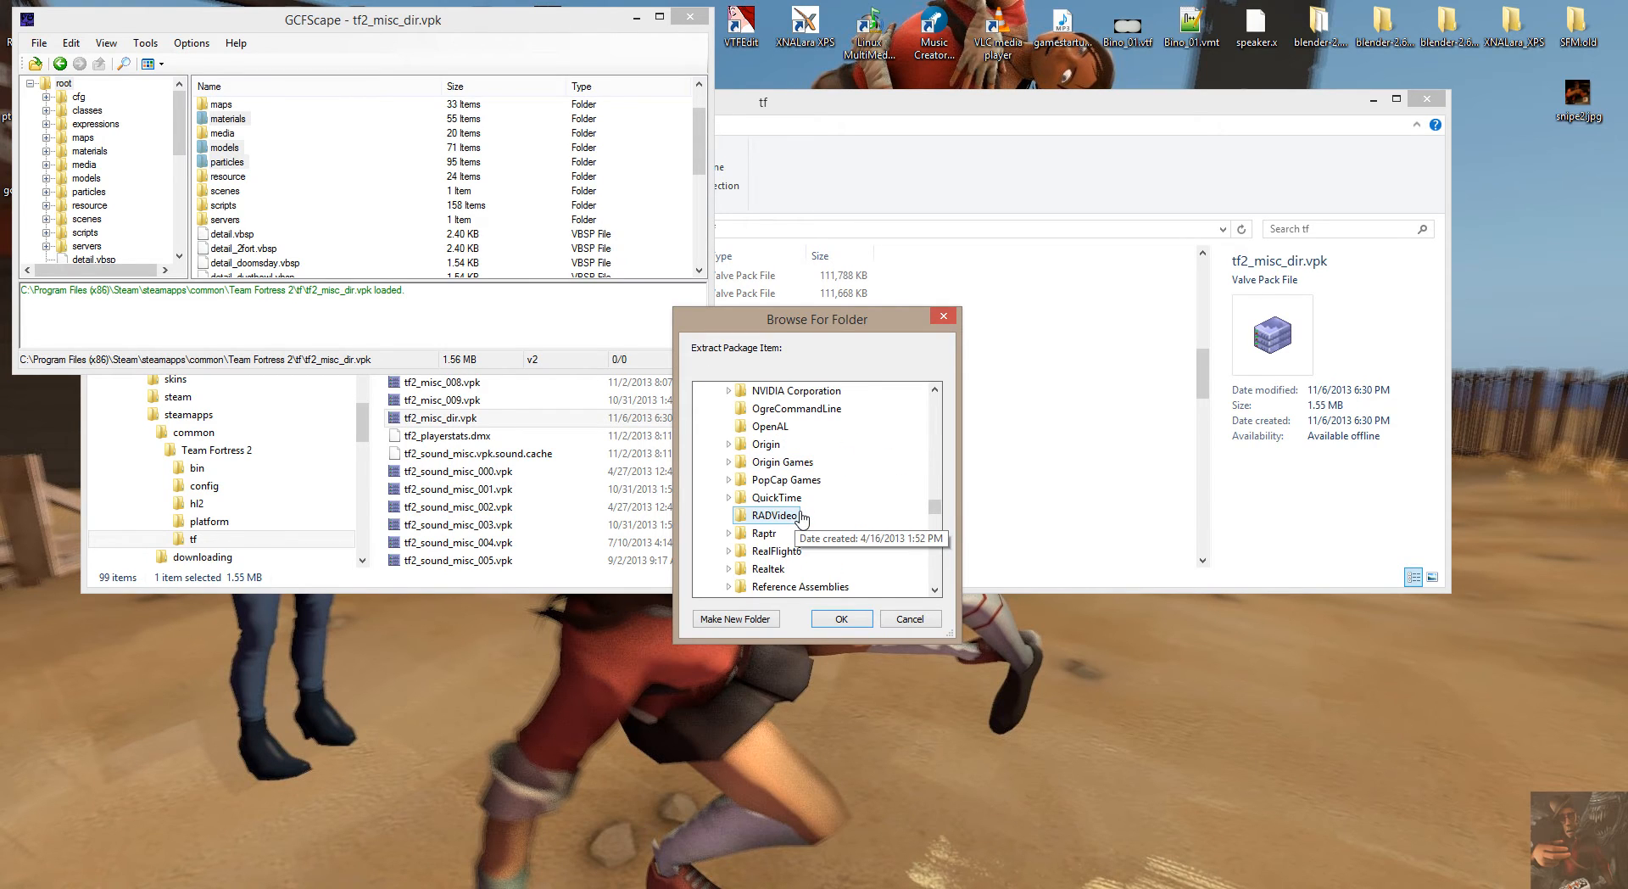
{"action": "scroll", "coordinate": [802, 519], "scroll_direction": "down", "scroll_amount": 3}
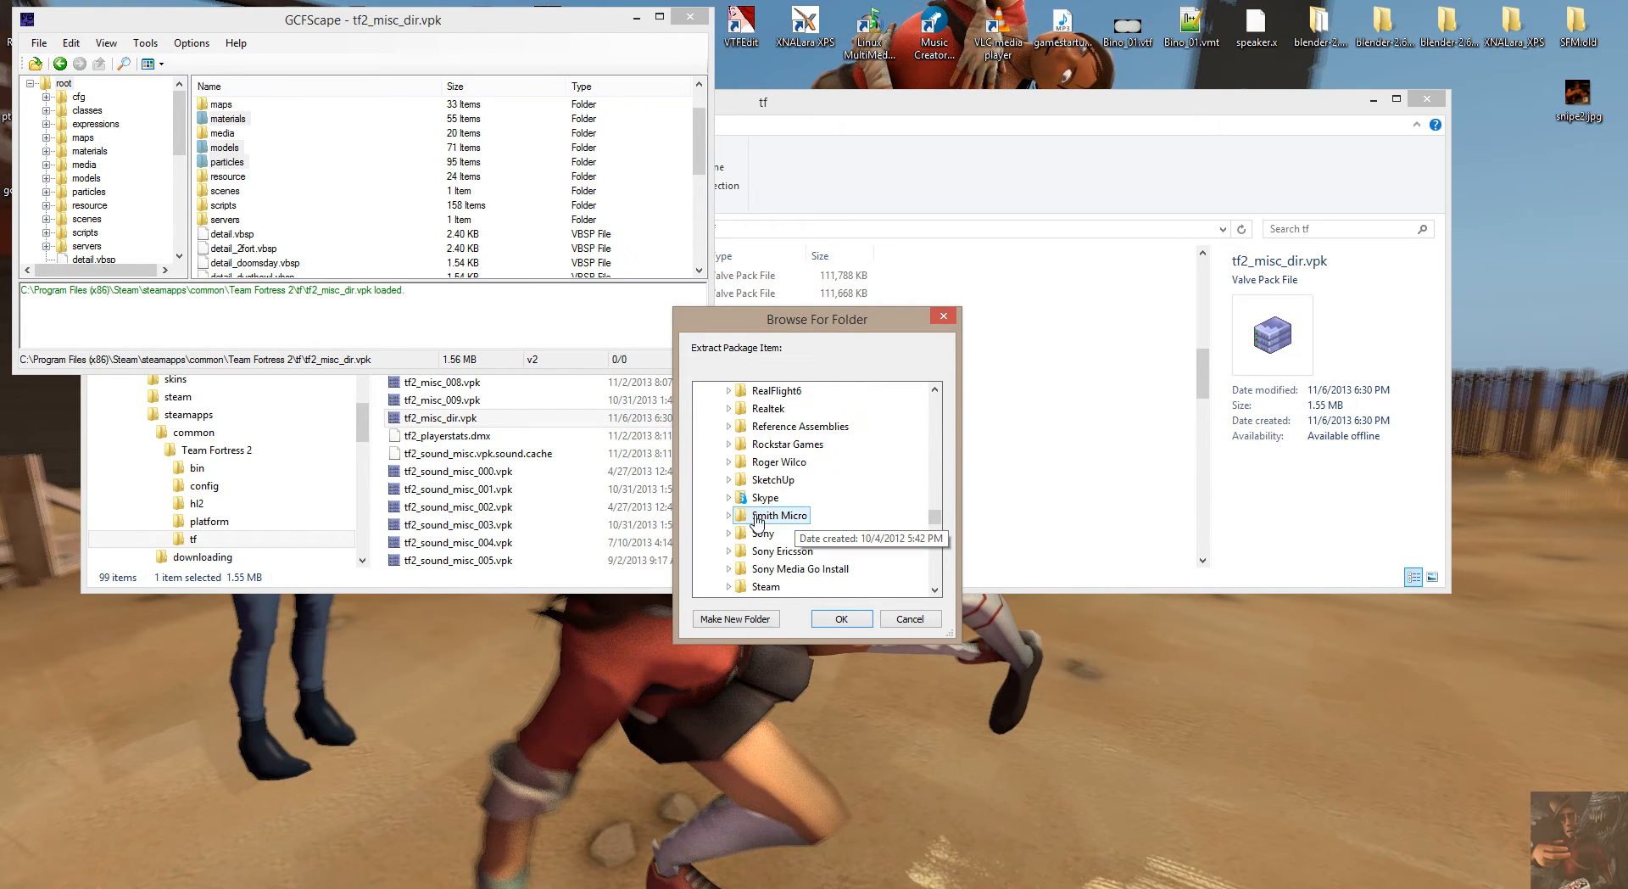
{"action": "scroll", "coordinate": [757, 520], "scroll_direction": "down", "scroll_amount": 1}
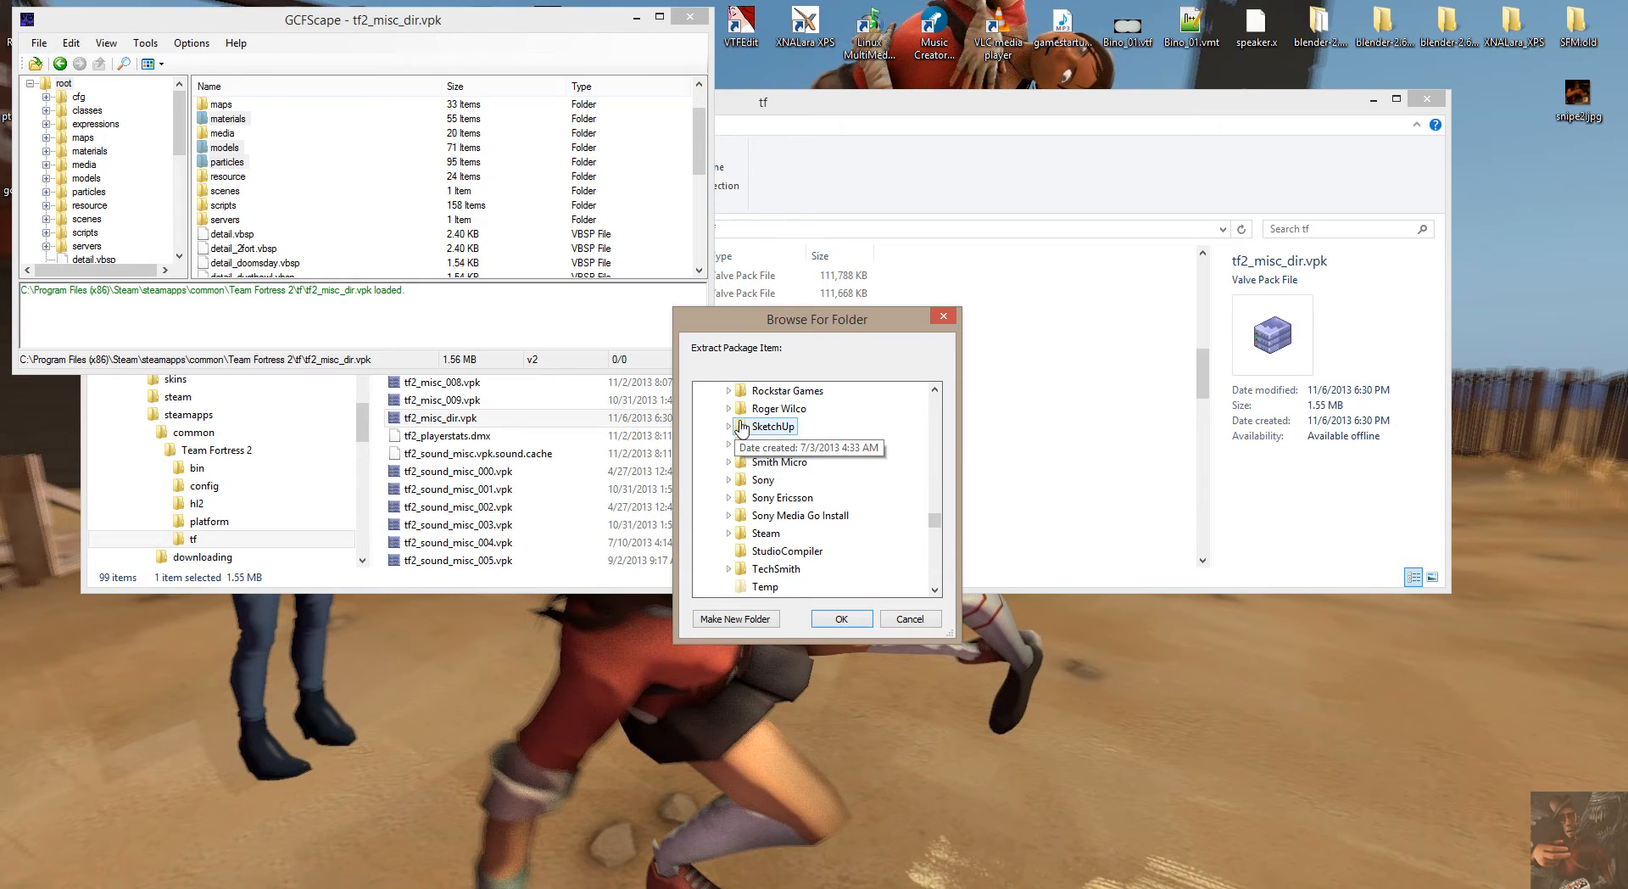
{"action": "left_click", "coordinate": [728, 533]}
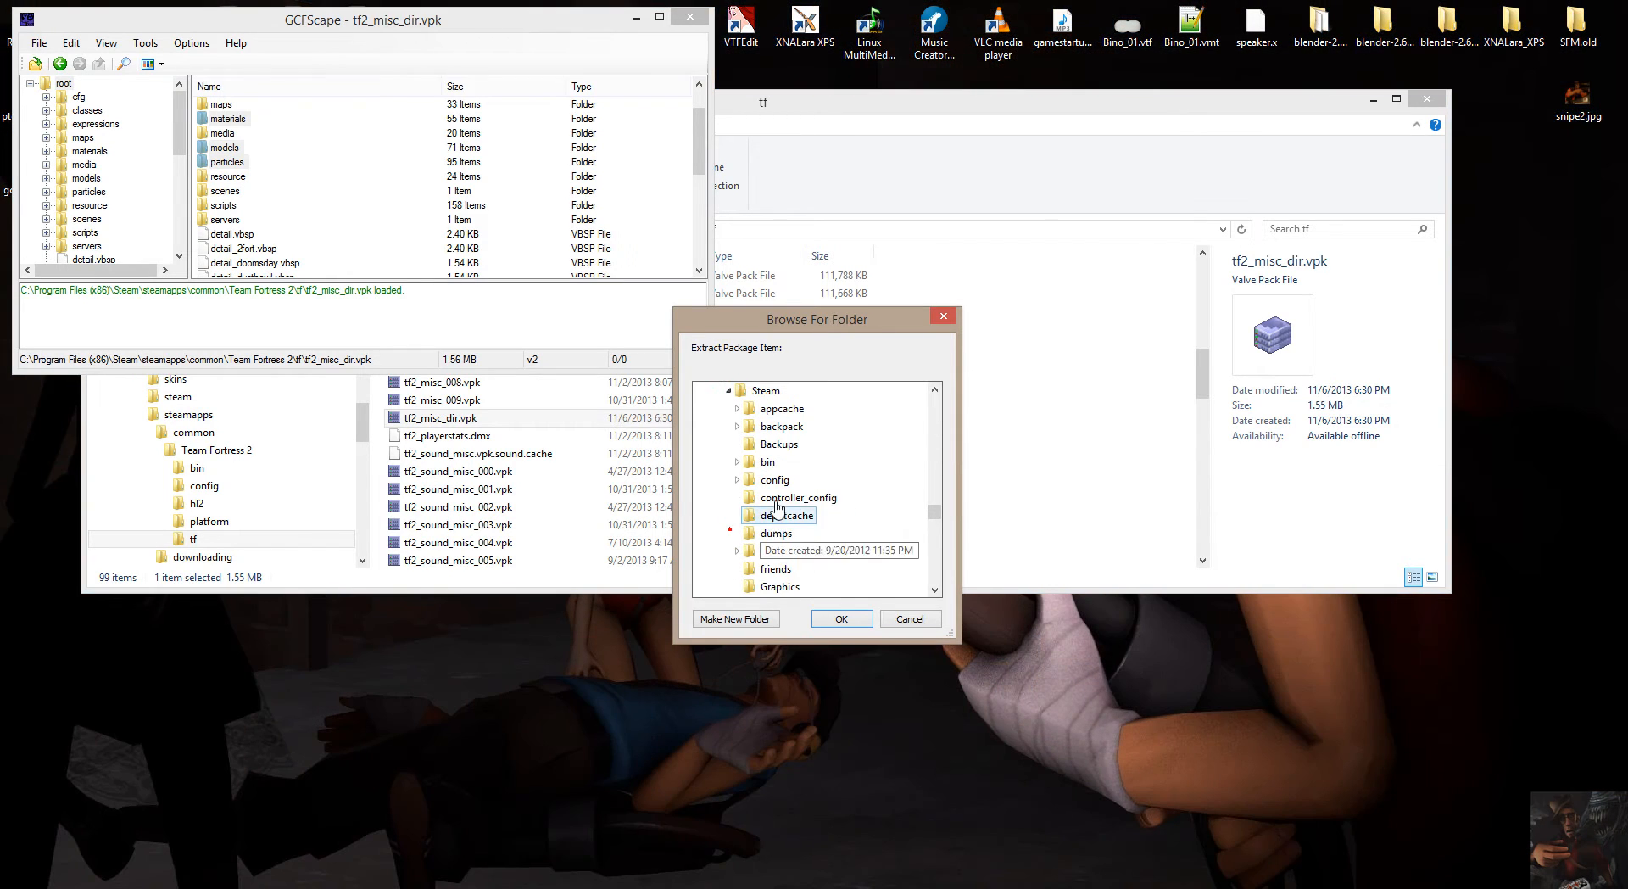
{"action": "scroll", "coordinate": [744, 492], "scroll_direction": "down", "scroll_amount": 5}
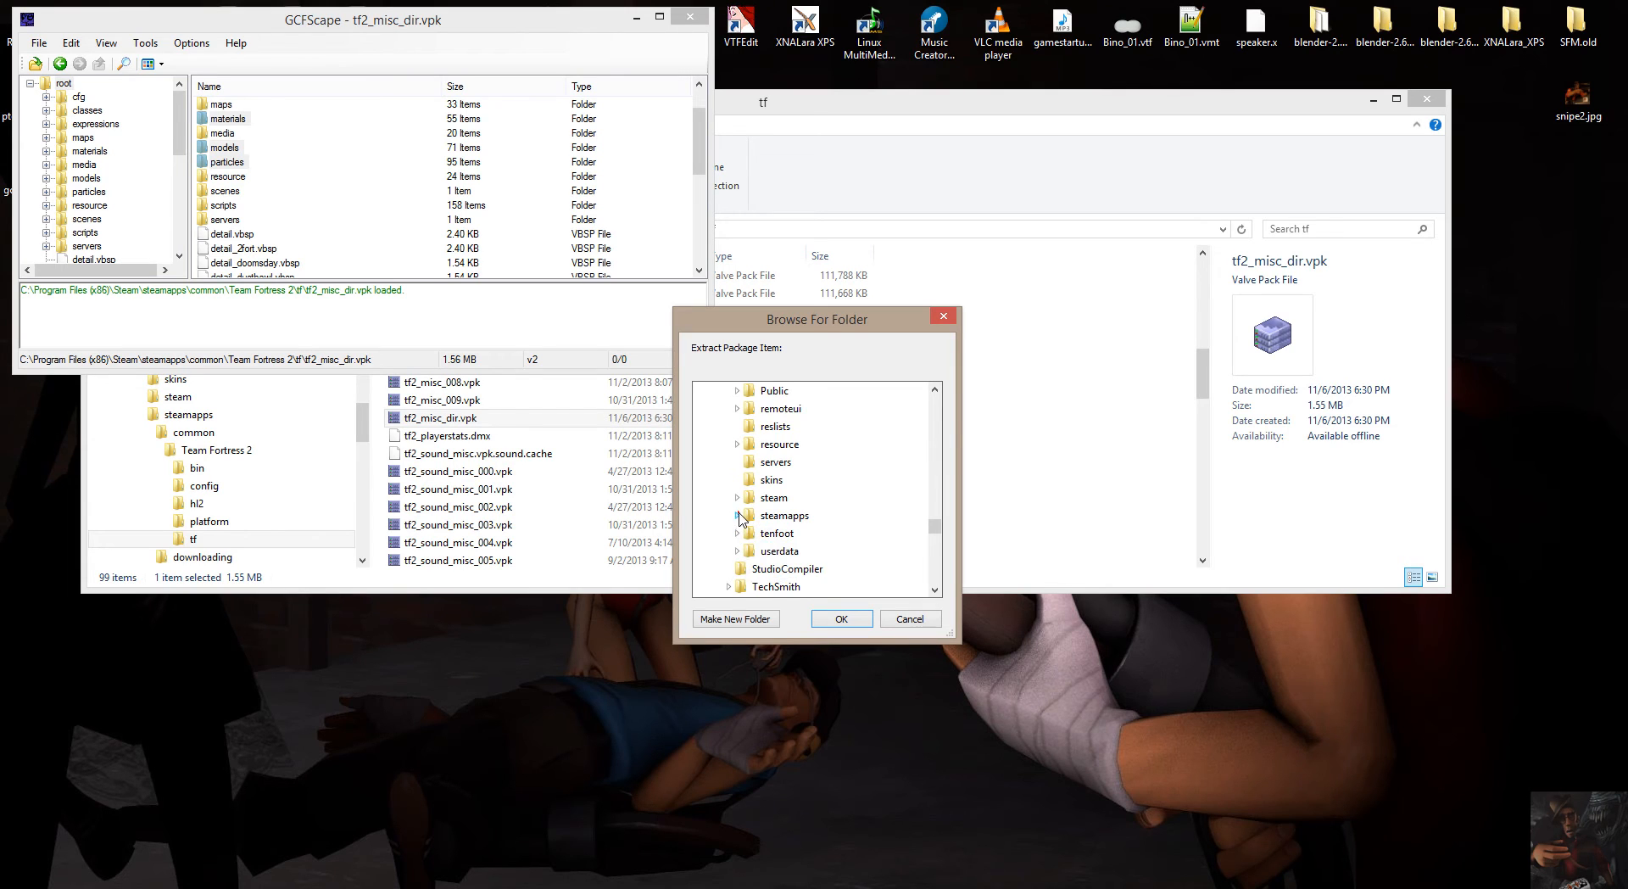
{"action": "left_click", "coordinate": [738, 516]}
{"action": "left_click", "coordinate": [746, 466]}
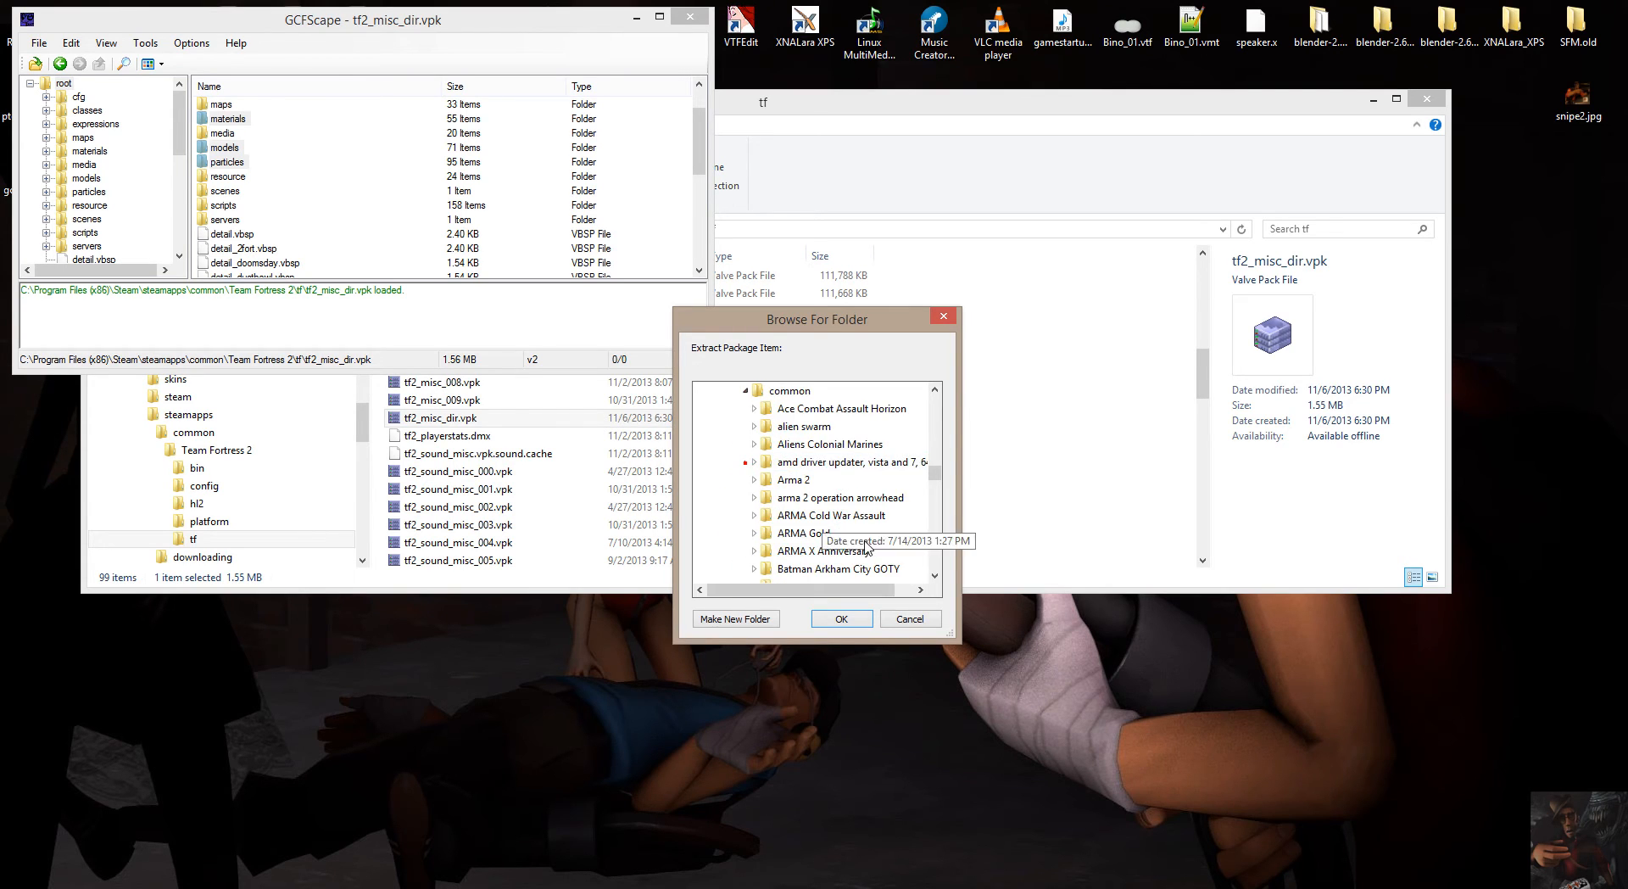
Choose SourceFilmmaker\game\tf under common as the destination and start the extraction.
{"action": "scroll", "coordinate": [848, 534], "scroll_direction": "down", "scroll_amount": 10}
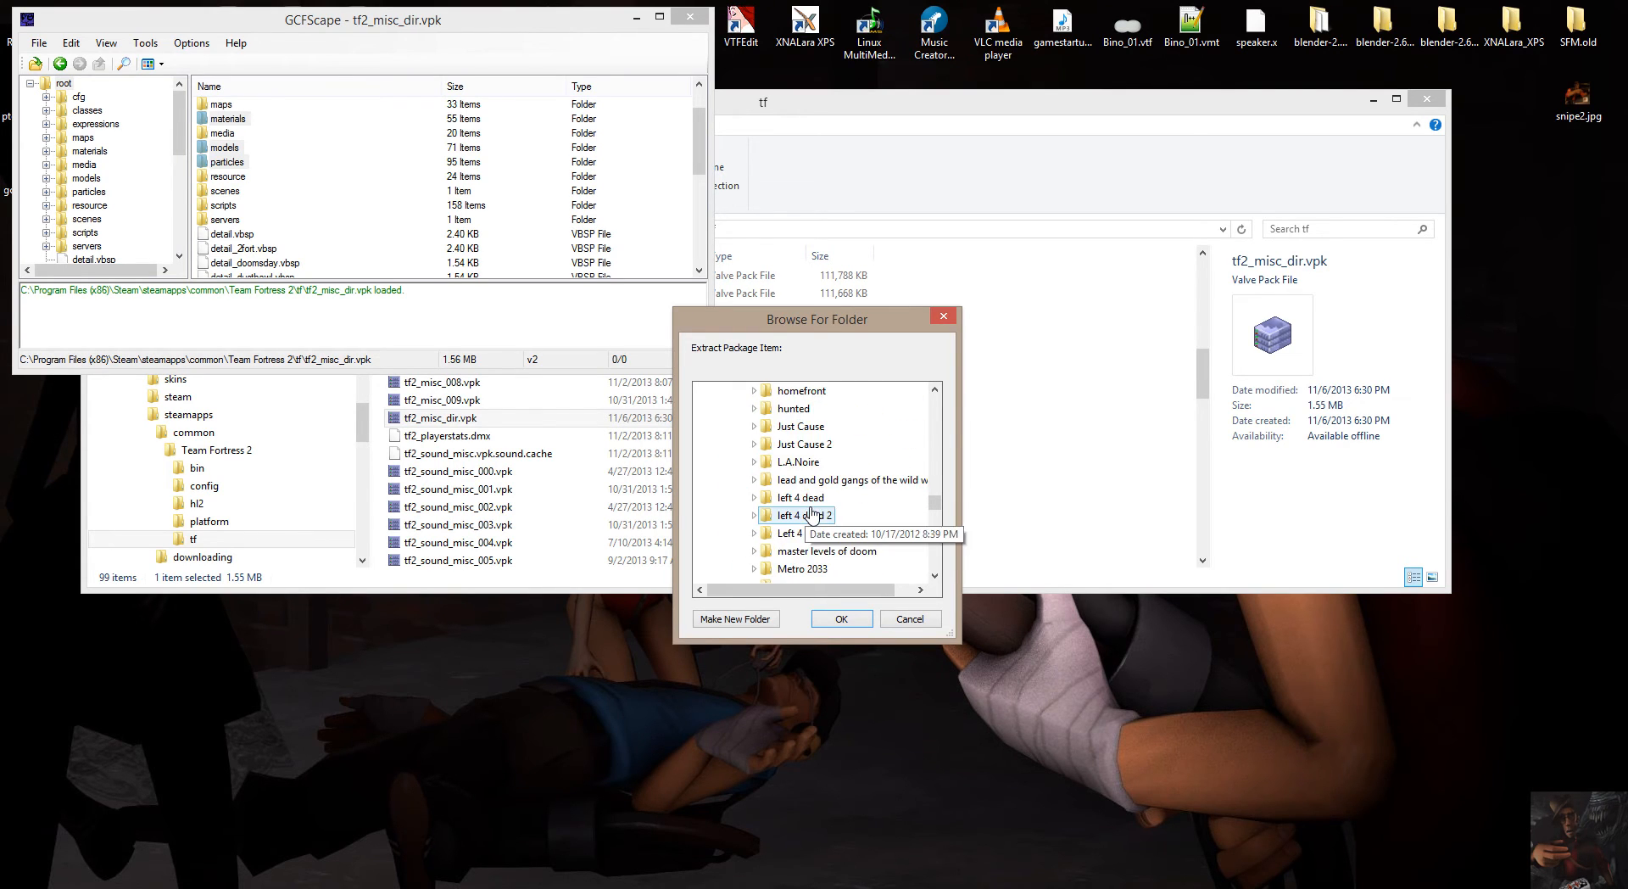
{"action": "scroll", "coordinate": [812, 513], "scroll_direction": "down", "scroll_amount": 10}
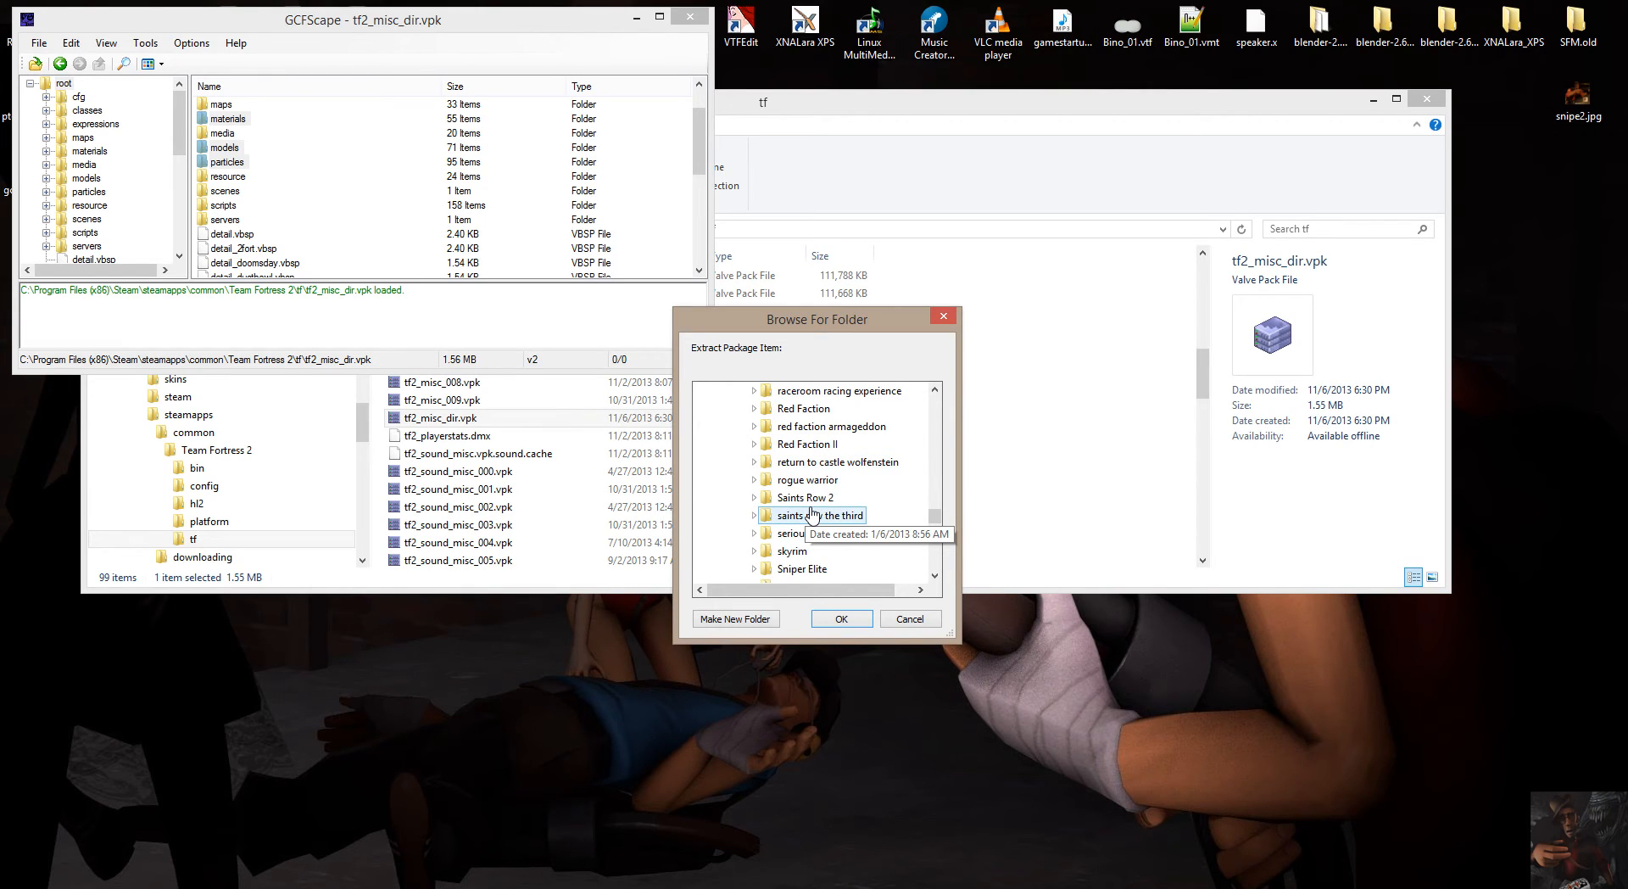
{"action": "scroll", "coordinate": [812, 513], "scroll_direction": "down", "scroll_amount": 2}
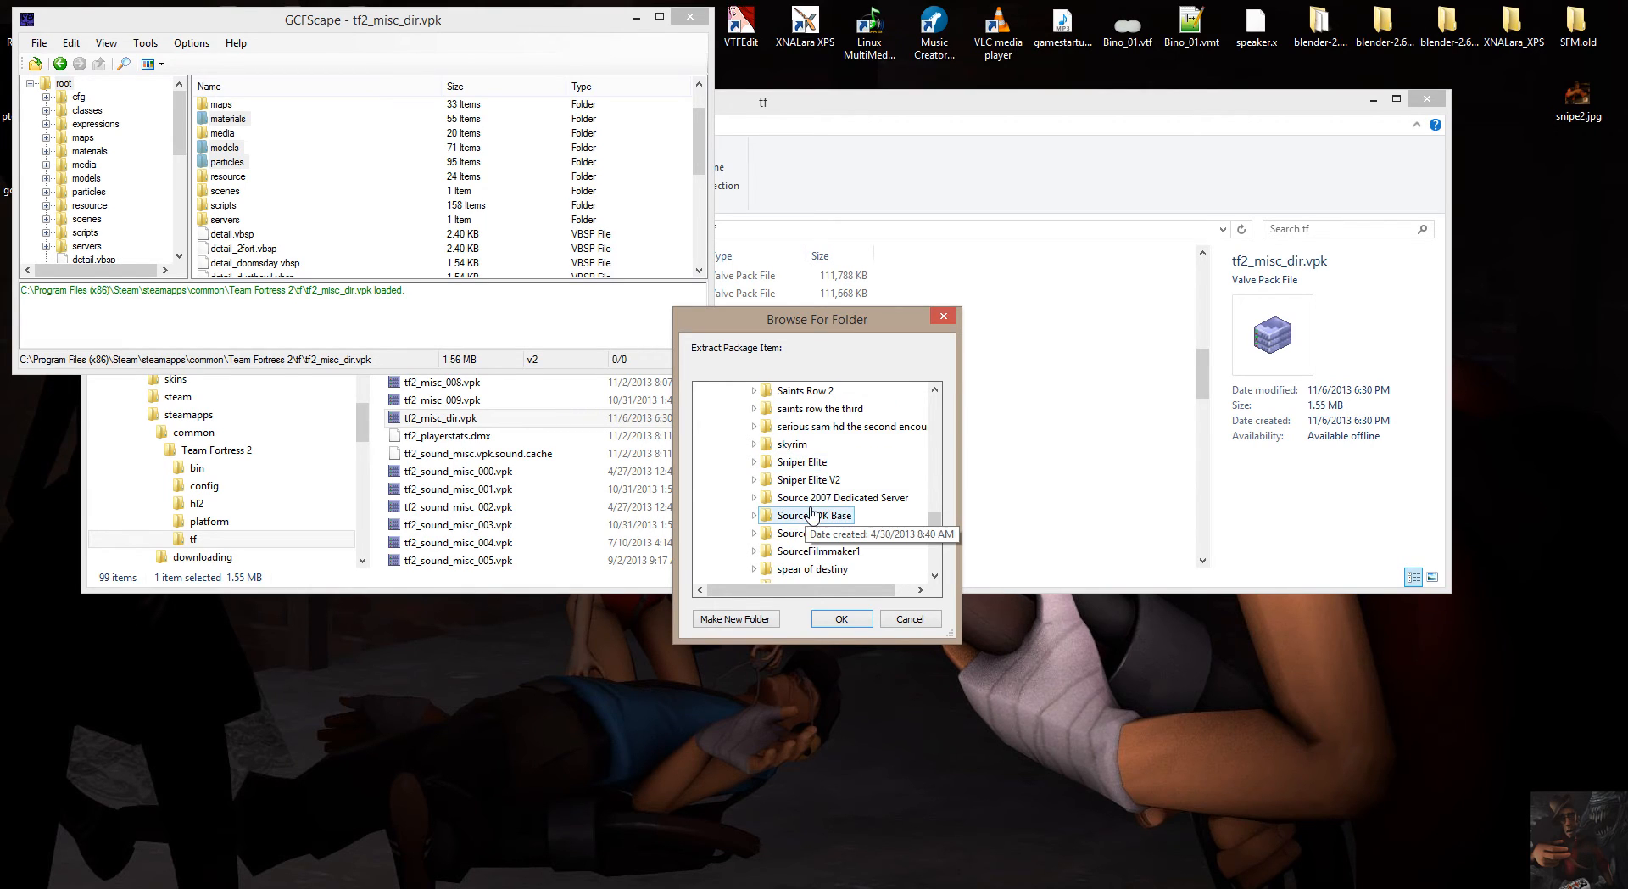
{"action": "left_click", "coordinate": [753, 533]}
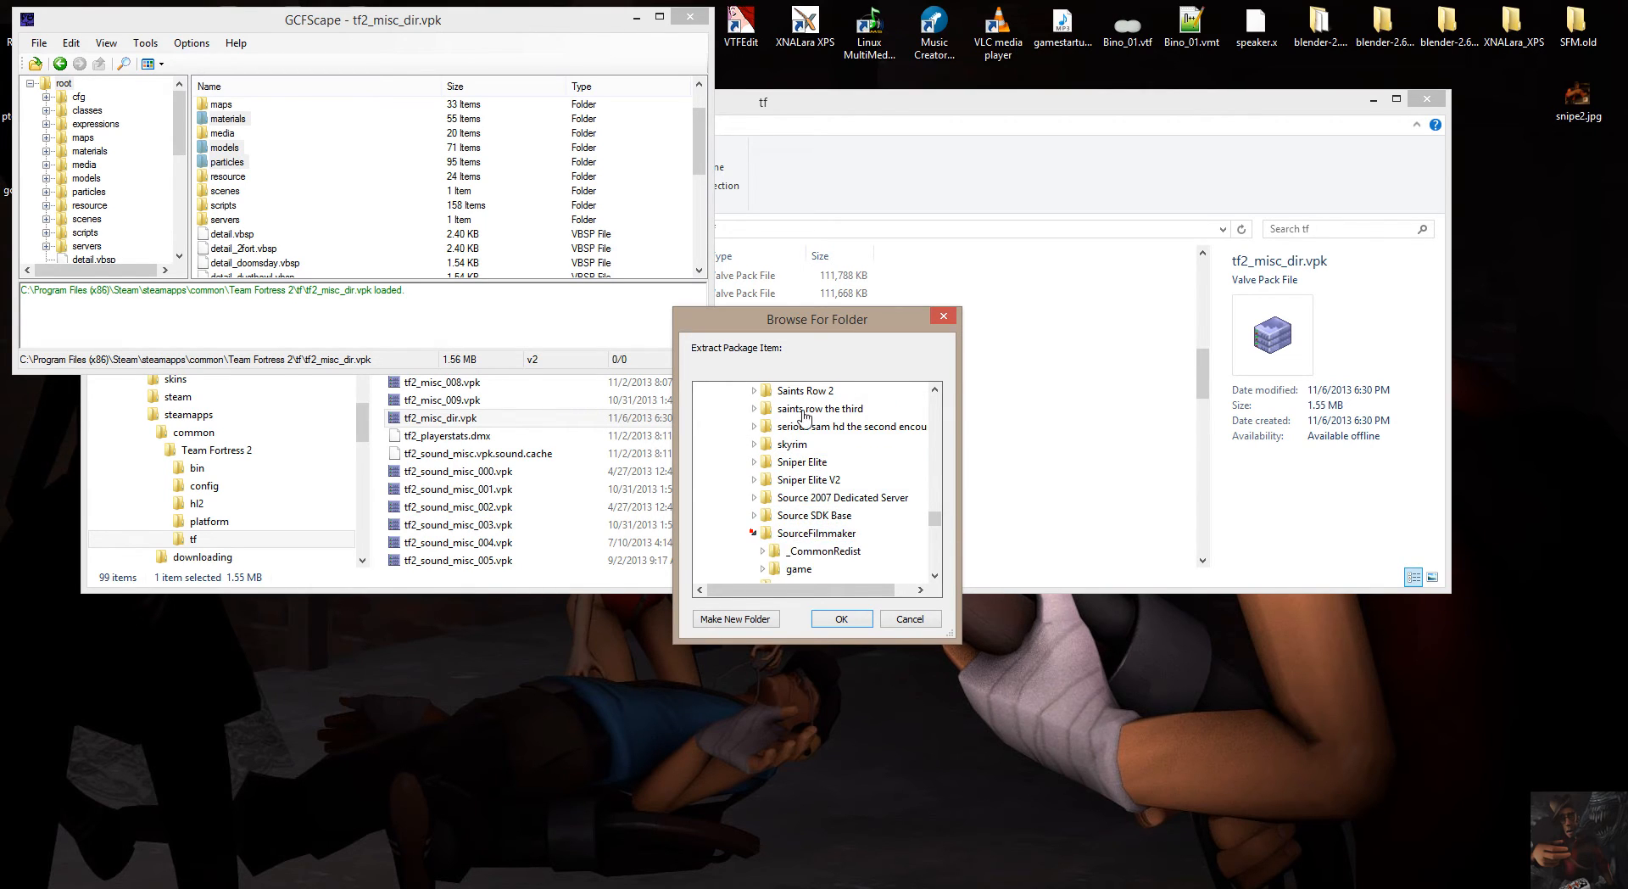
{"action": "double_click", "coordinate": [772, 567]}
{"action": "scroll", "coordinate": [808, 424], "scroll_direction": "down", "scroll_amount": 3}
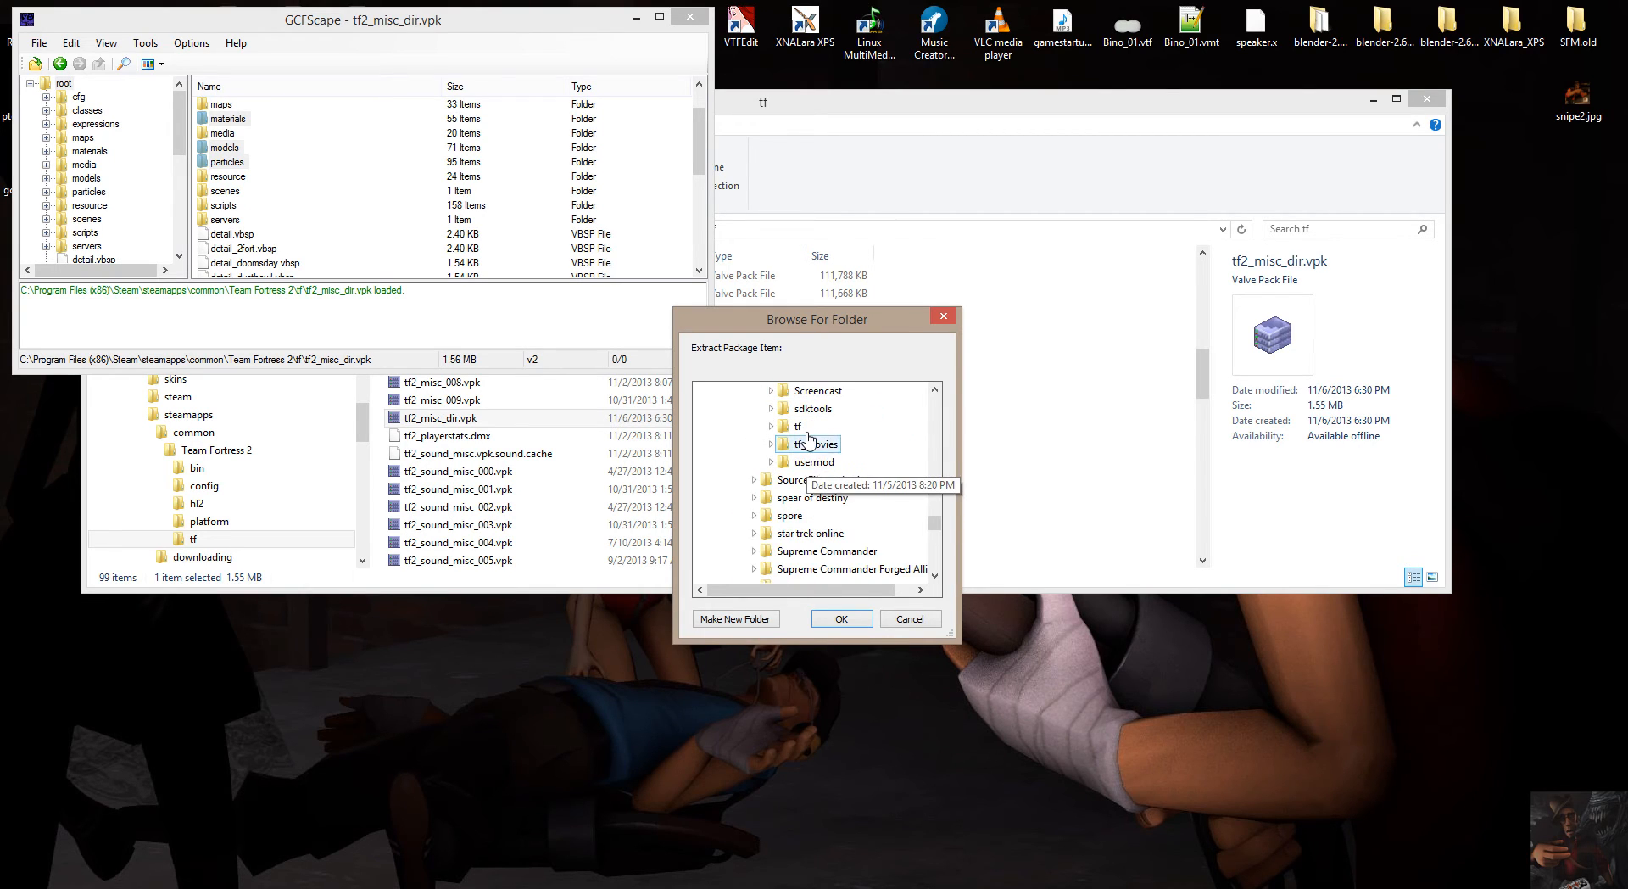
{"action": "double_click", "coordinate": [802, 427]}
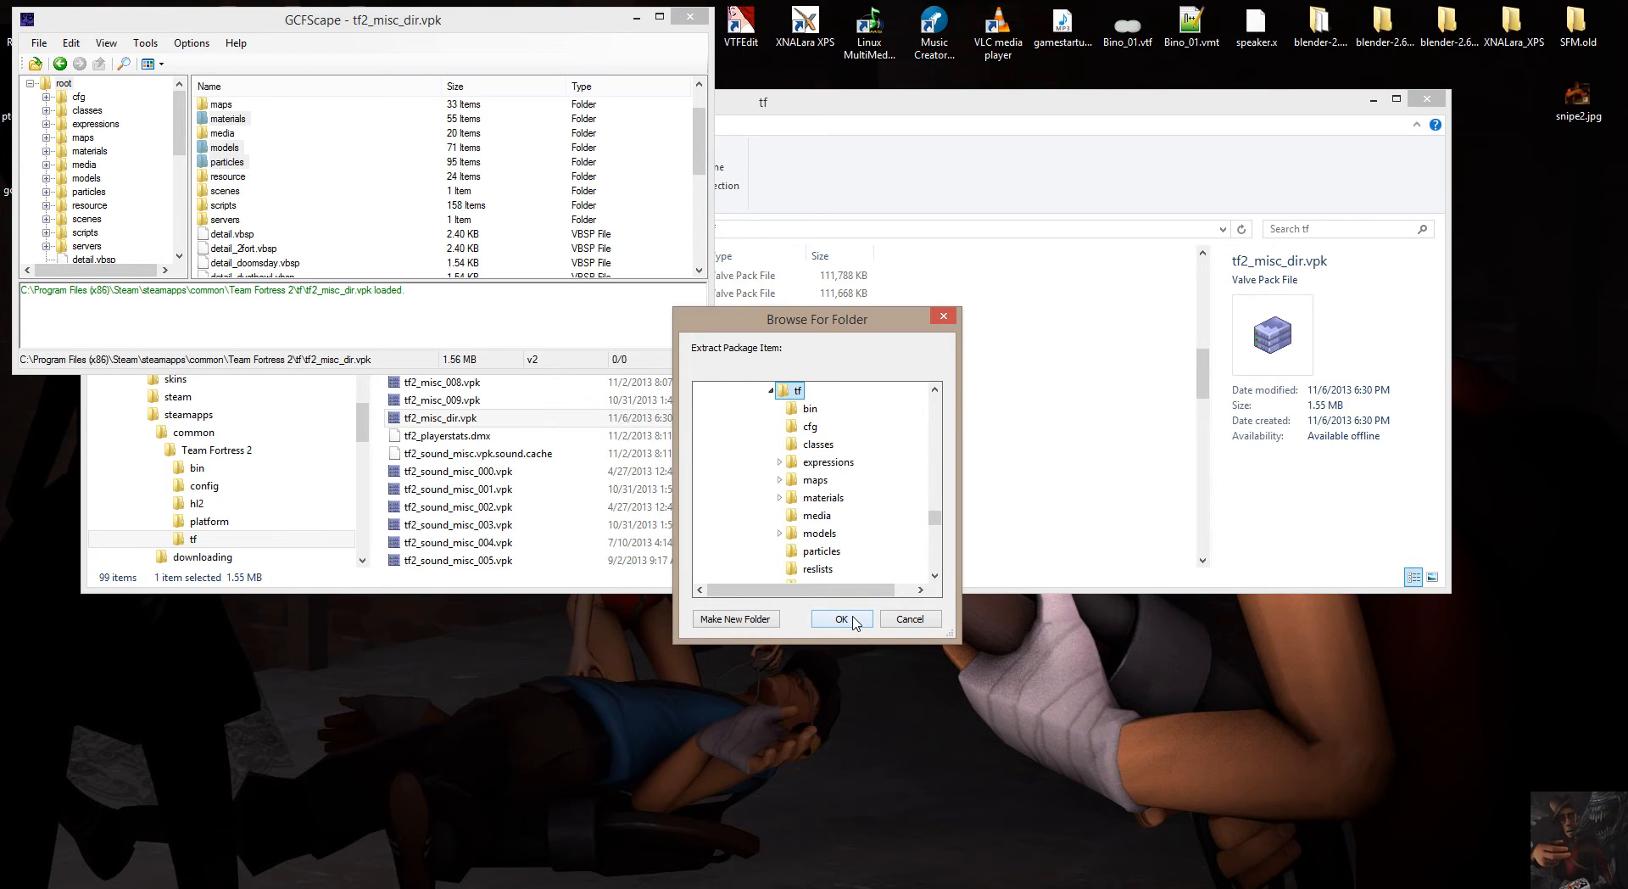
{"action": "left_click", "coordinate": [855, 622]}
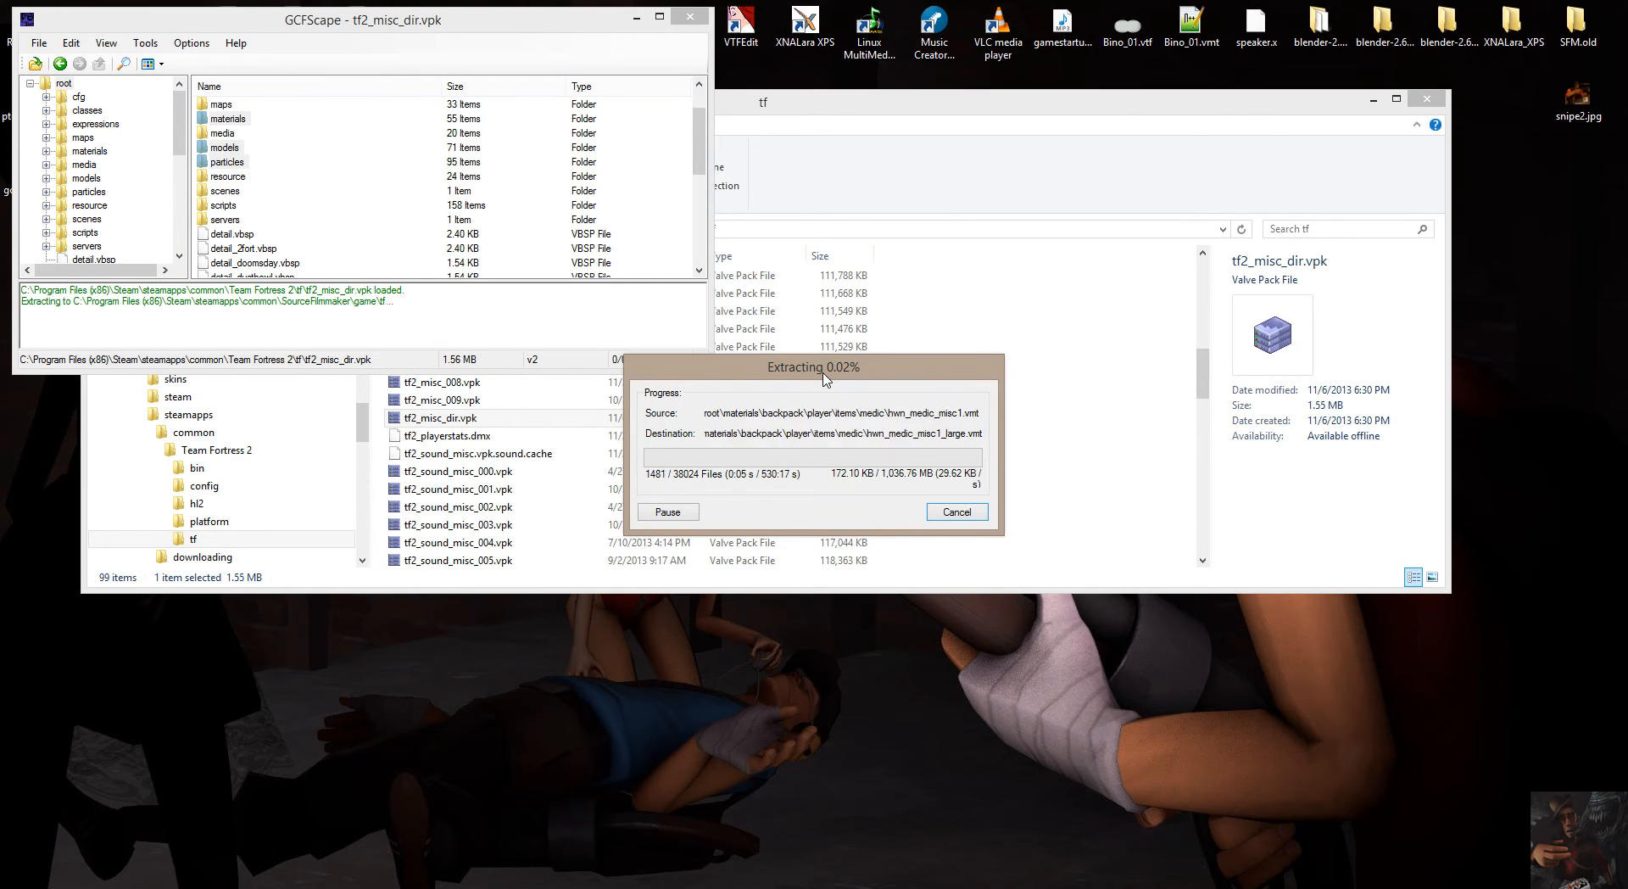
Move the extraction progress window aside, then launch a second GCFScape window and place it clear of the first.
{"action": "left_click_drag", "start_coordinate": [824, 378], "coordinate": [217, 37]}
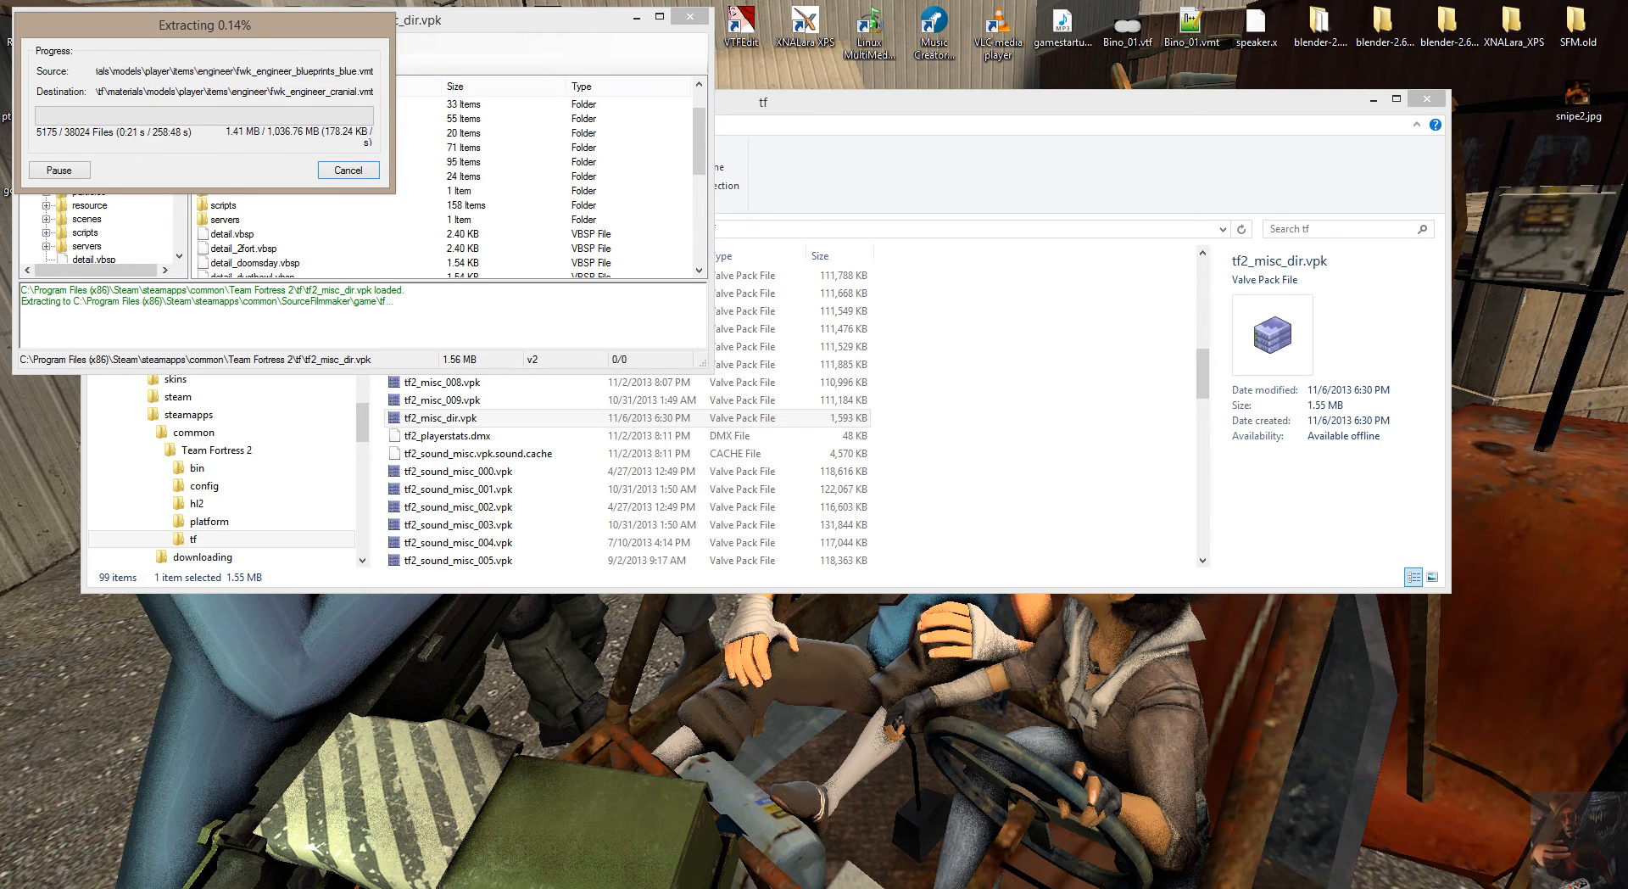
{"action": "right_click", "coordinate": [1351, 885]}
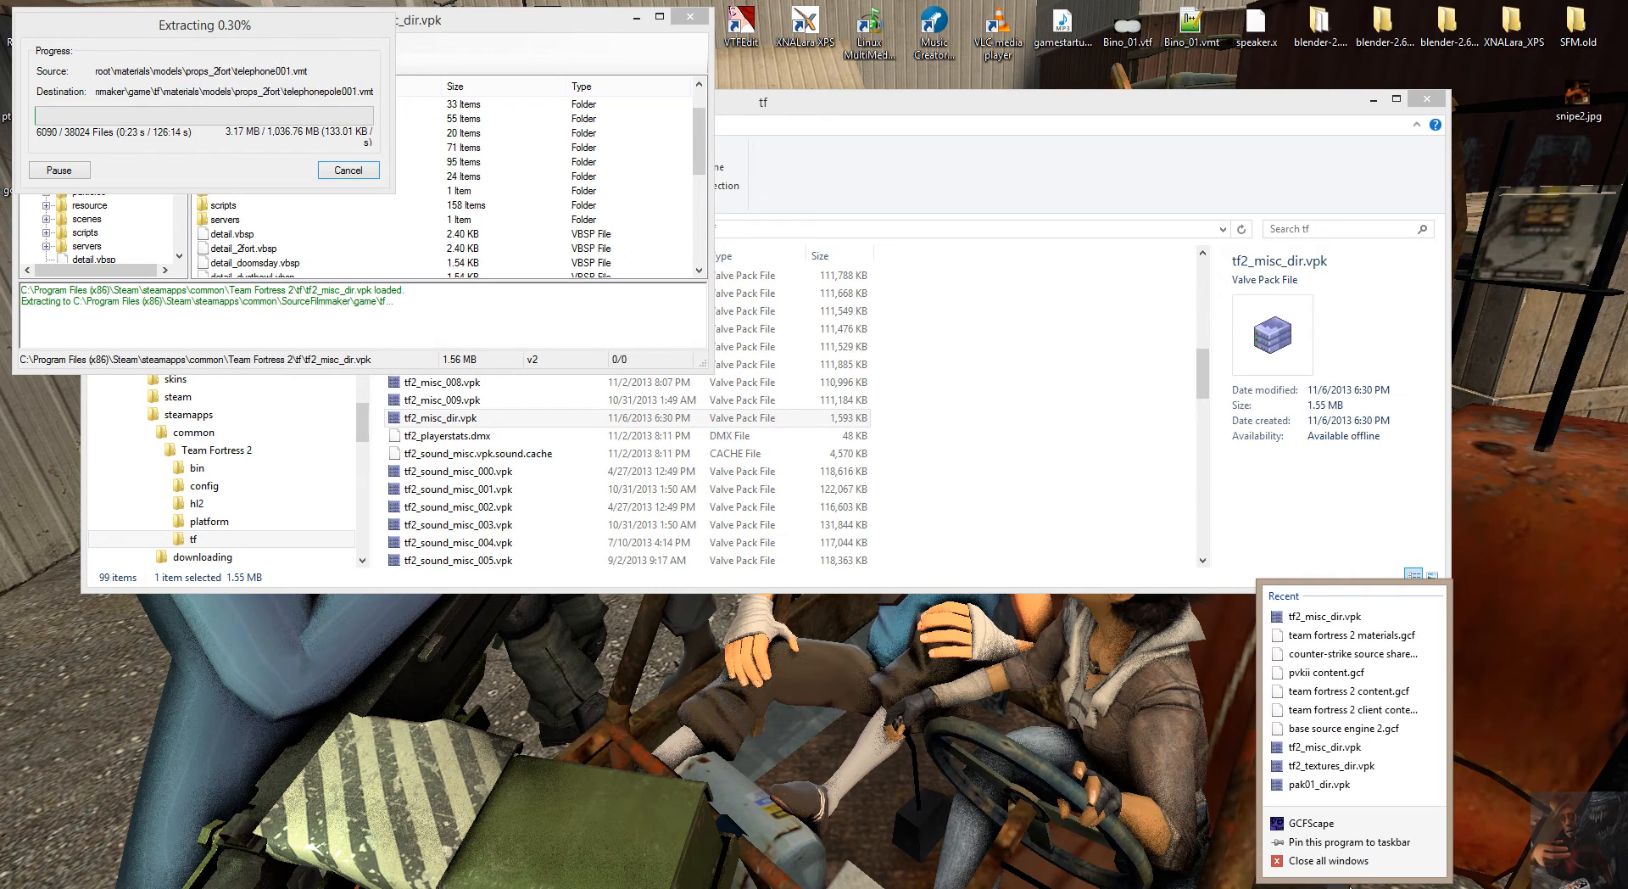
{"action": "left_click", "coordinate": [1333, 828]}
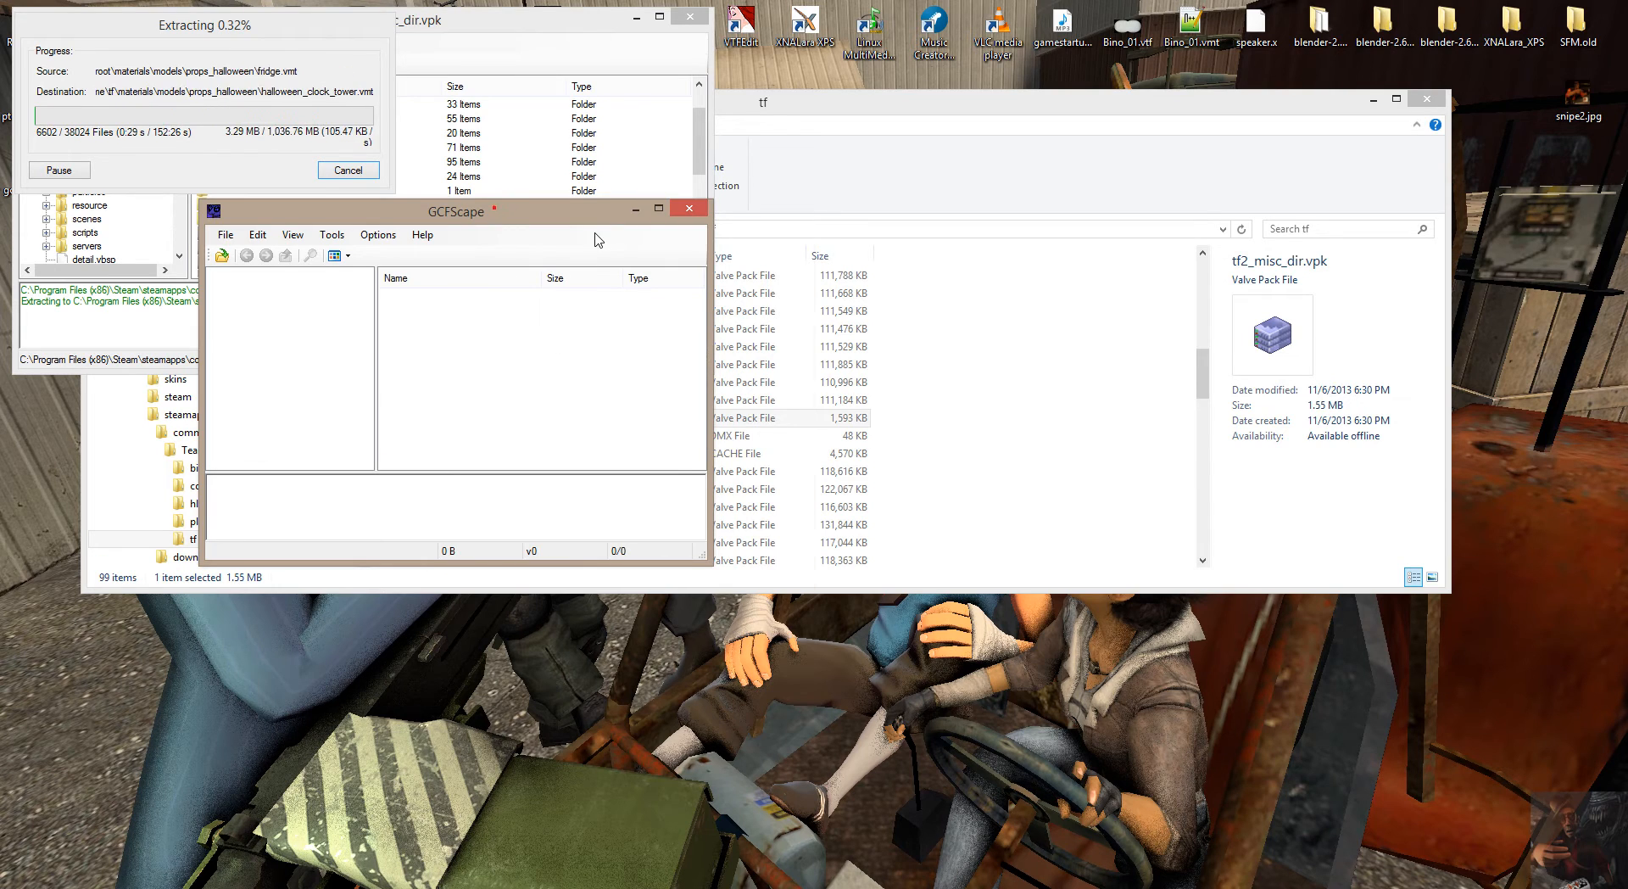
{"action": "left_click_drag", "start_coordinate": [495, 212], "coordinate": [1350, 23]}
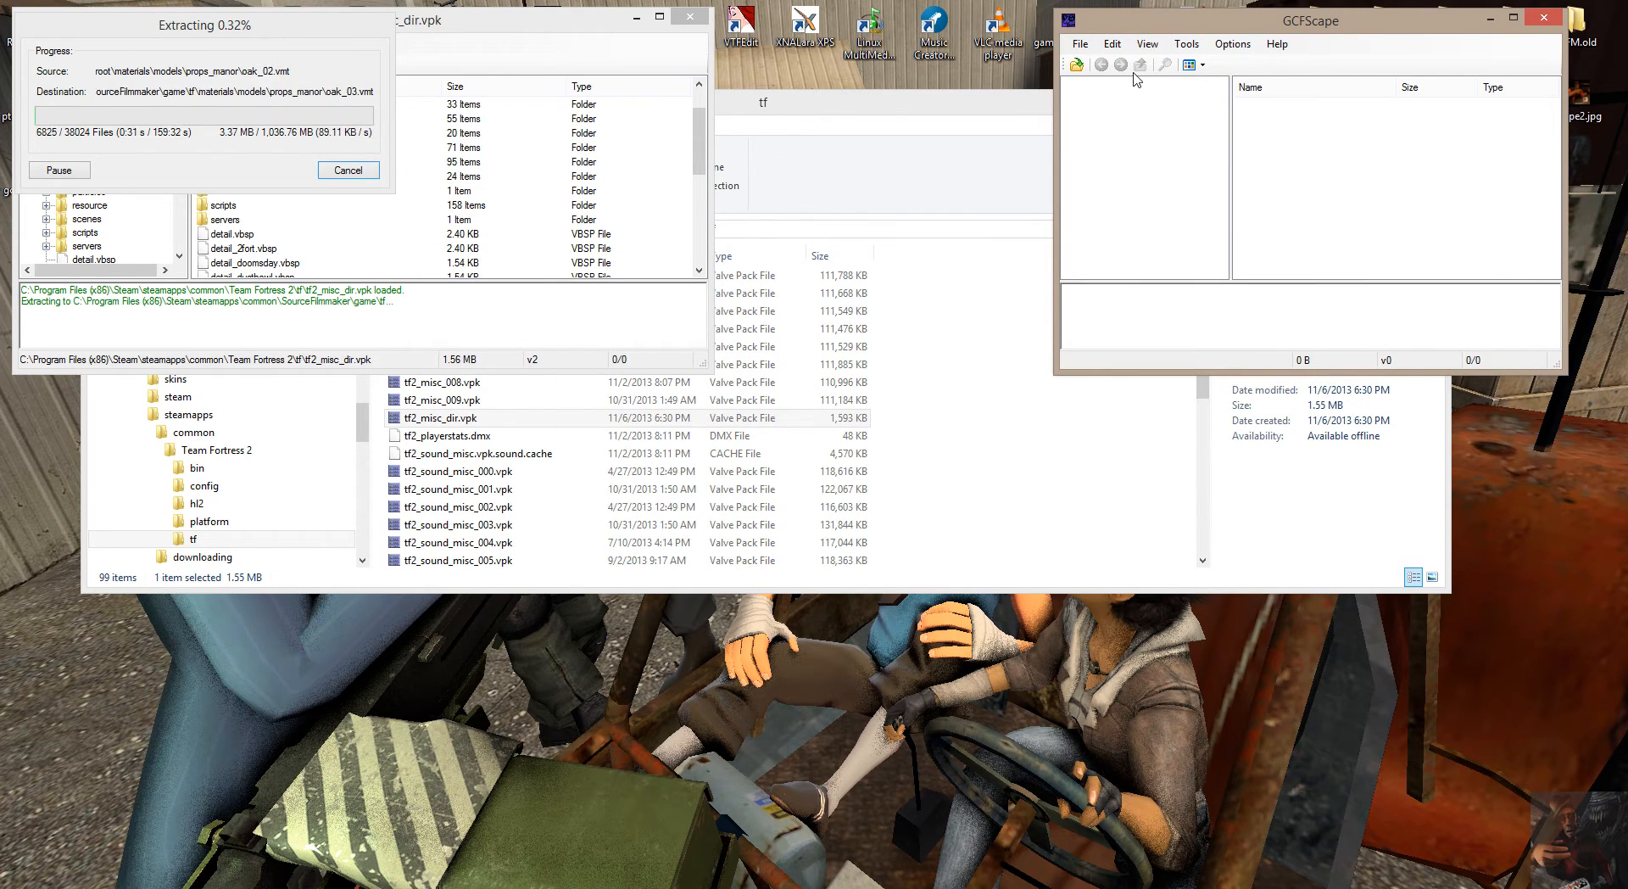
Open tf2_sound_misc_dir.vpk from the Team Fortress 2 tf folder in the empty GCFScape window.
{"action": "left_click", "coordinate": [1075, 61]}
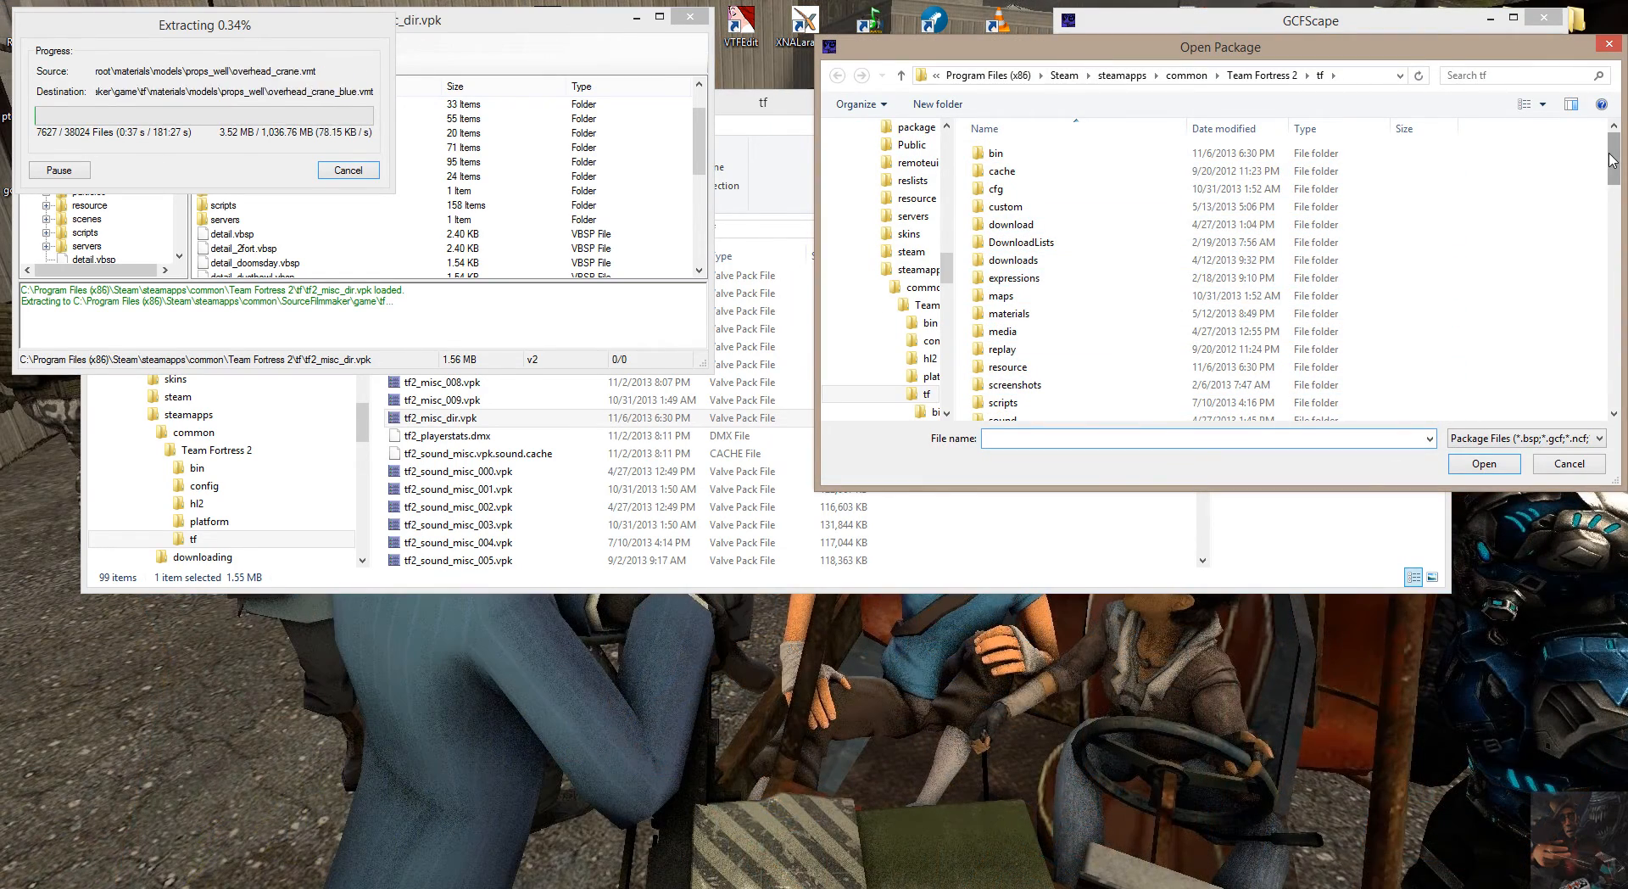
{"action": "scroll", "coordinate": [1613, 164], "scroll_direction": "down", "scroll_amount": 4}
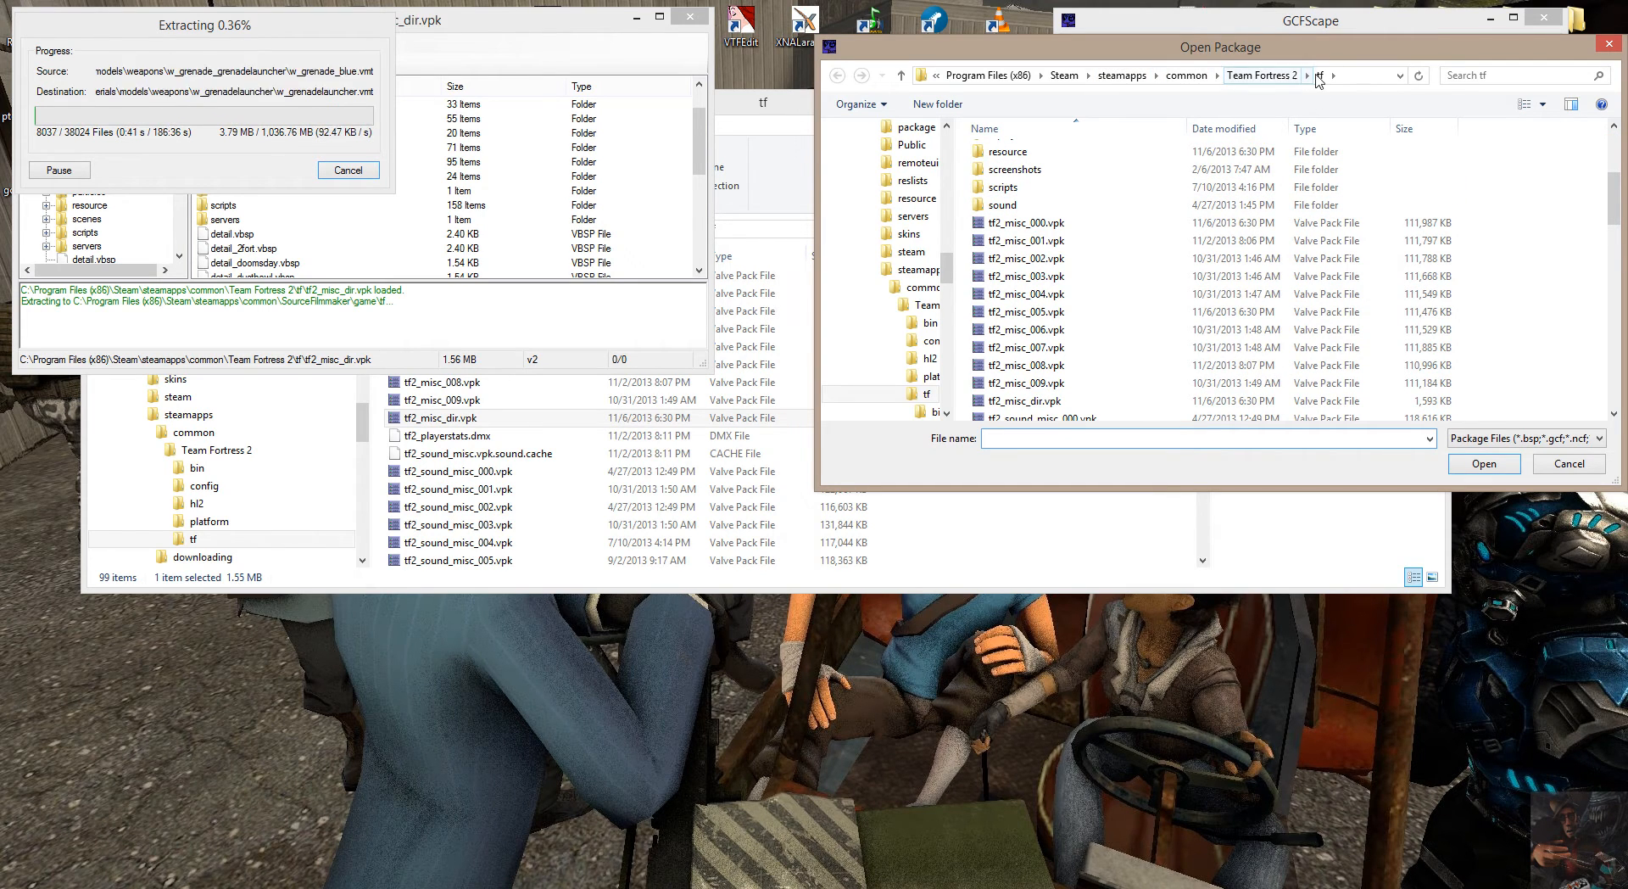
{"action": "left_click_drag", "start_coordinate": [1615, 207], "coordinate": [1619, 240]}
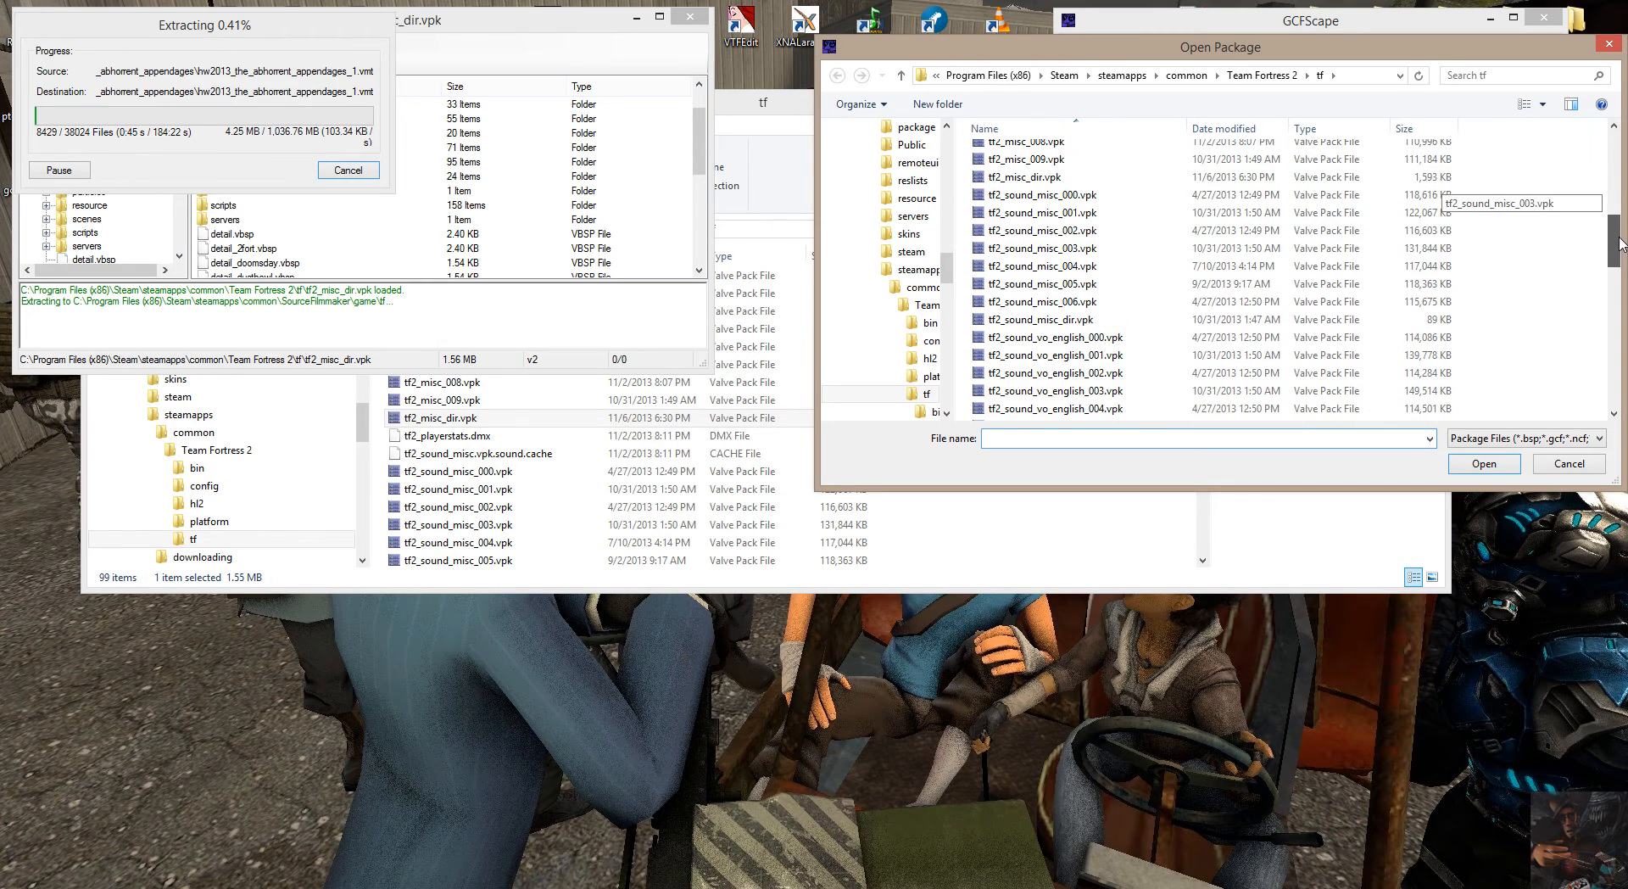
{"action": "left_click", "coordinate": [1059, 323]}
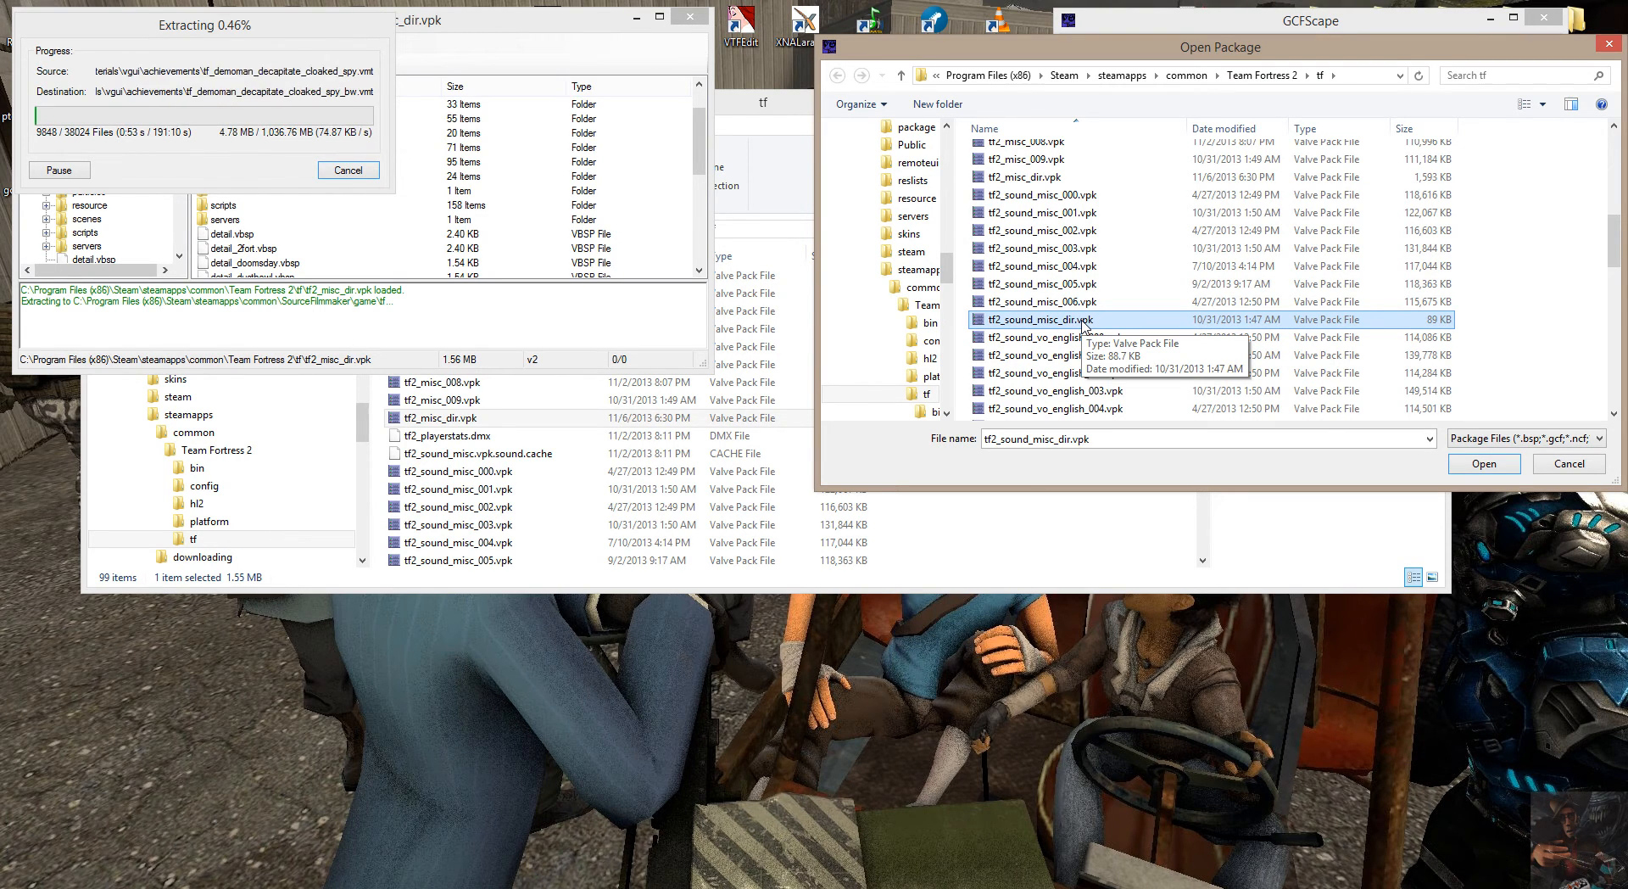
{"action": "left_click", "coordinate": [1083, 323]}
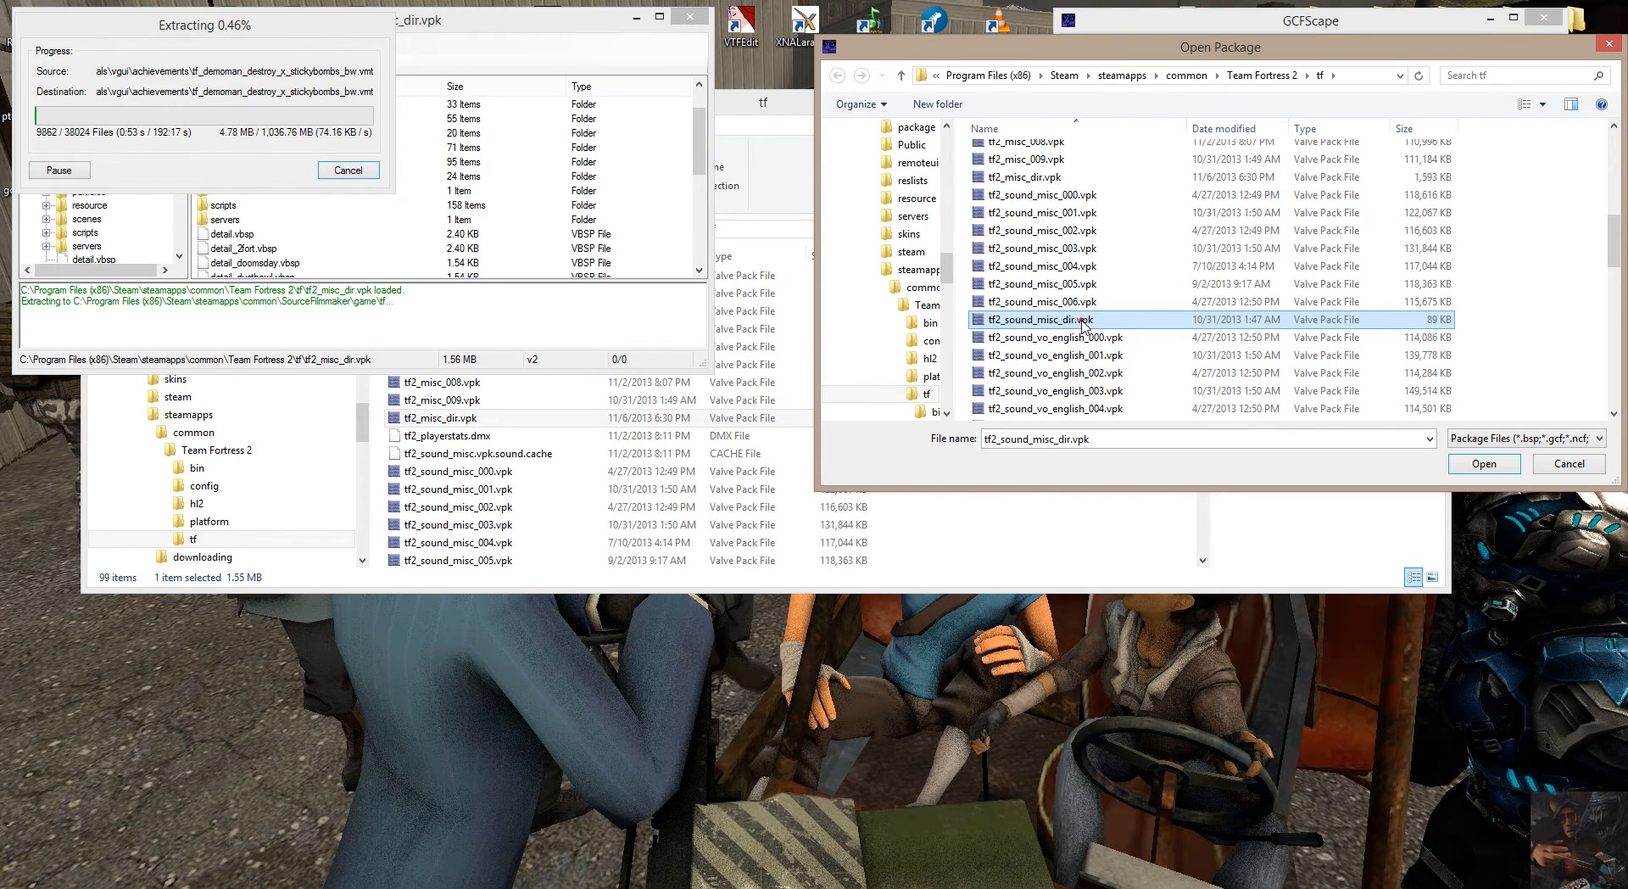
{"action": "double_click", "coordinate": [1134, 319]}
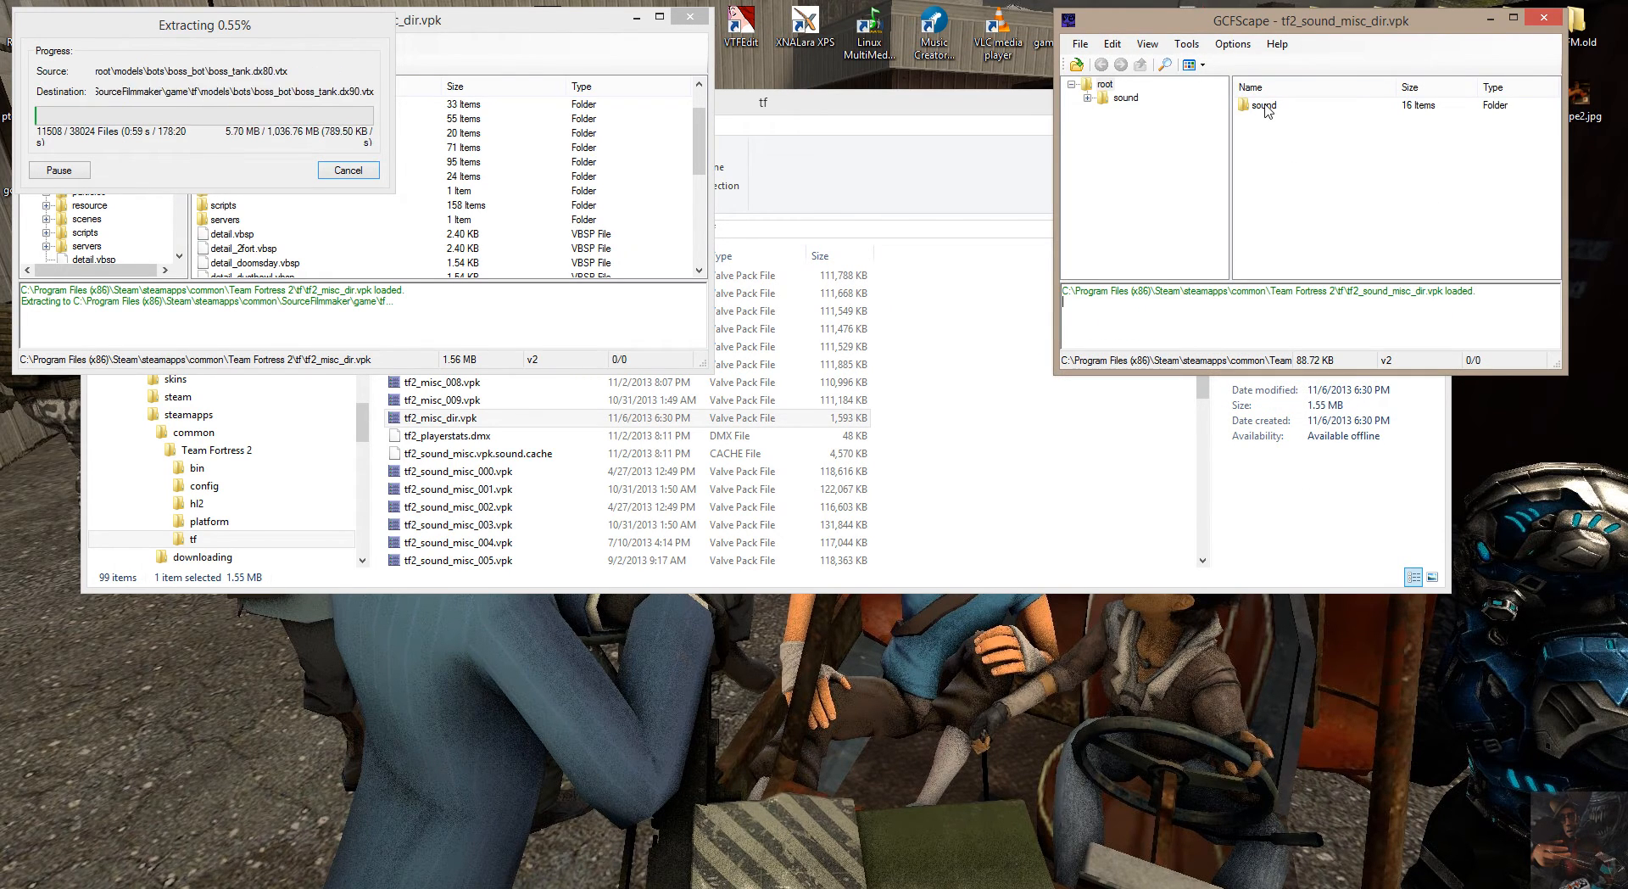
Start extracting the sound folder from the root of tf2_sound_misc_dir.vpk.
{"action": "left_click", "coordinate": [1105, 84]}
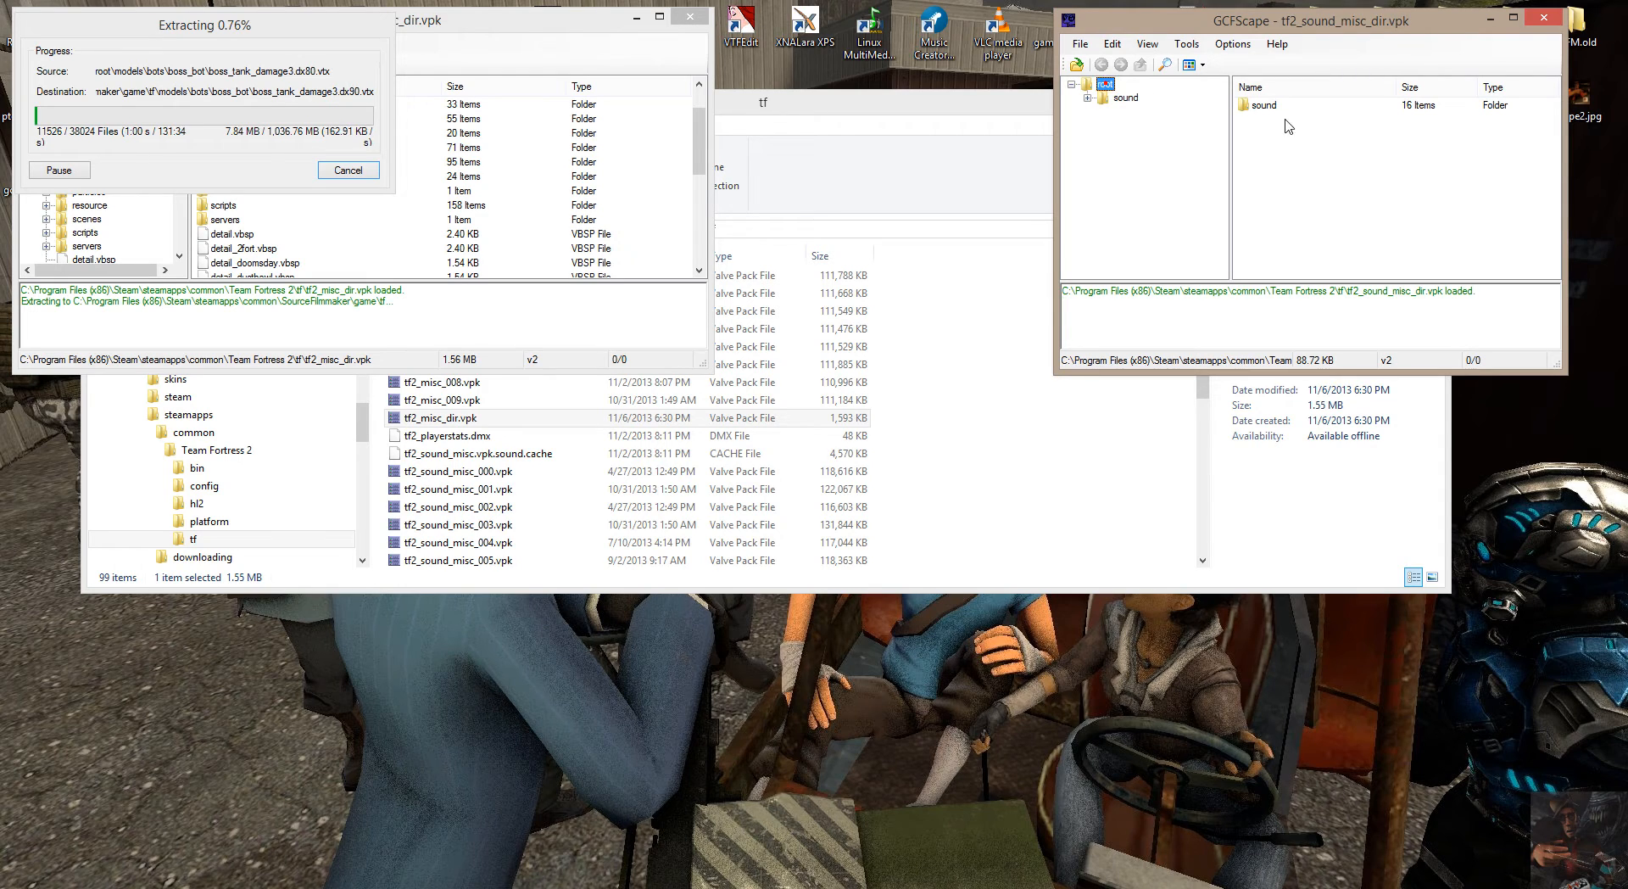
{"action": "right_click", "coordinate": [1270, 105]}
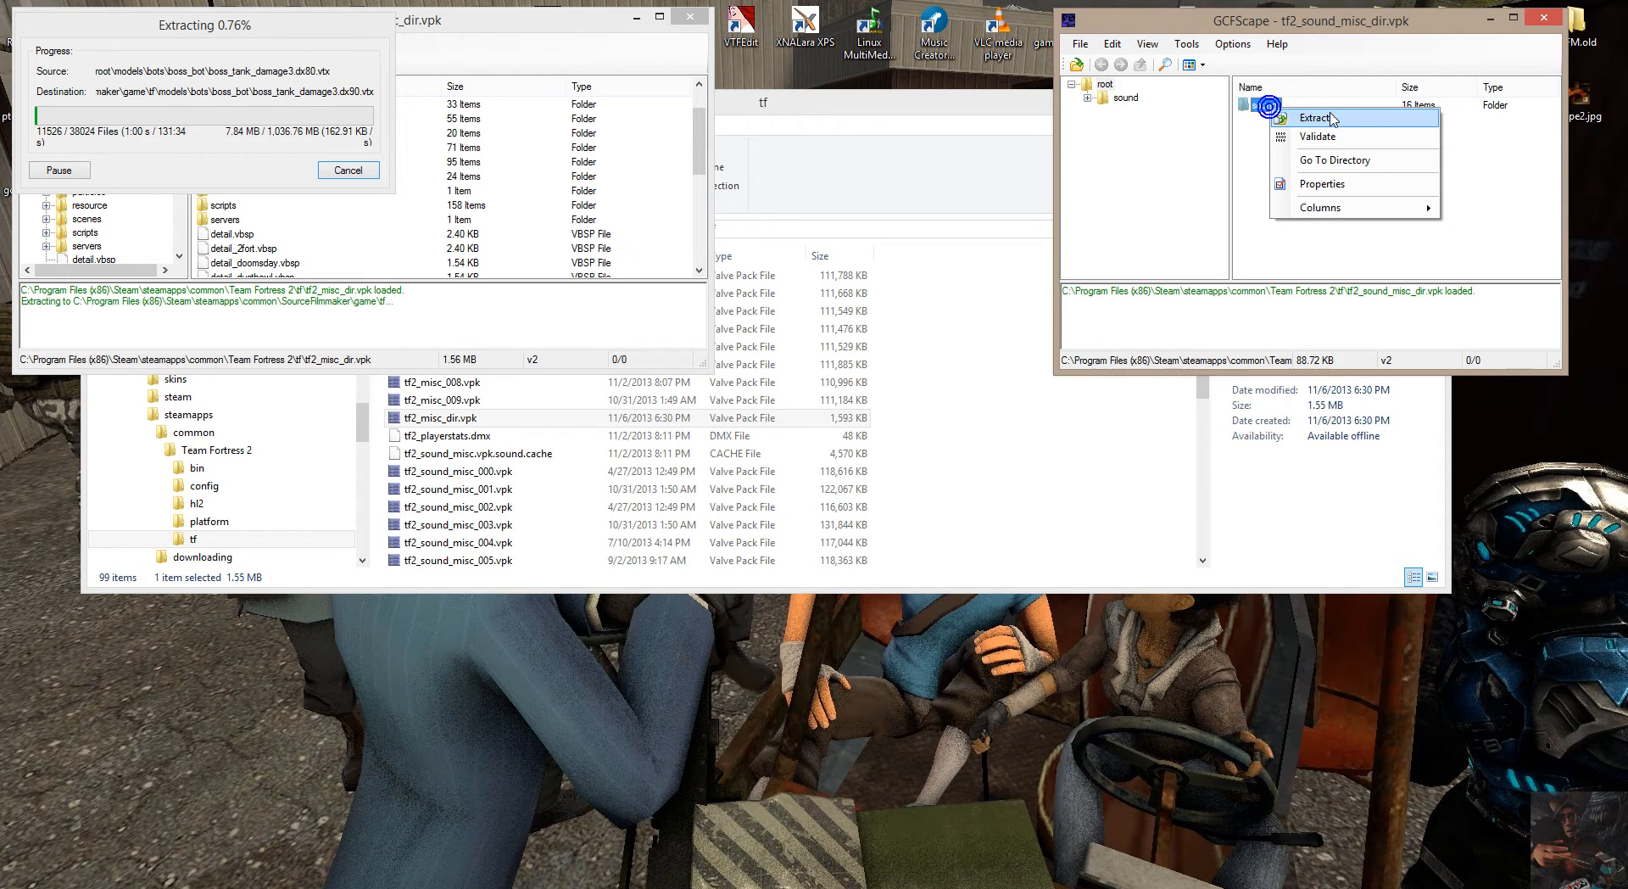
{"action": "left_click", "coordinate": [1315, 118]}
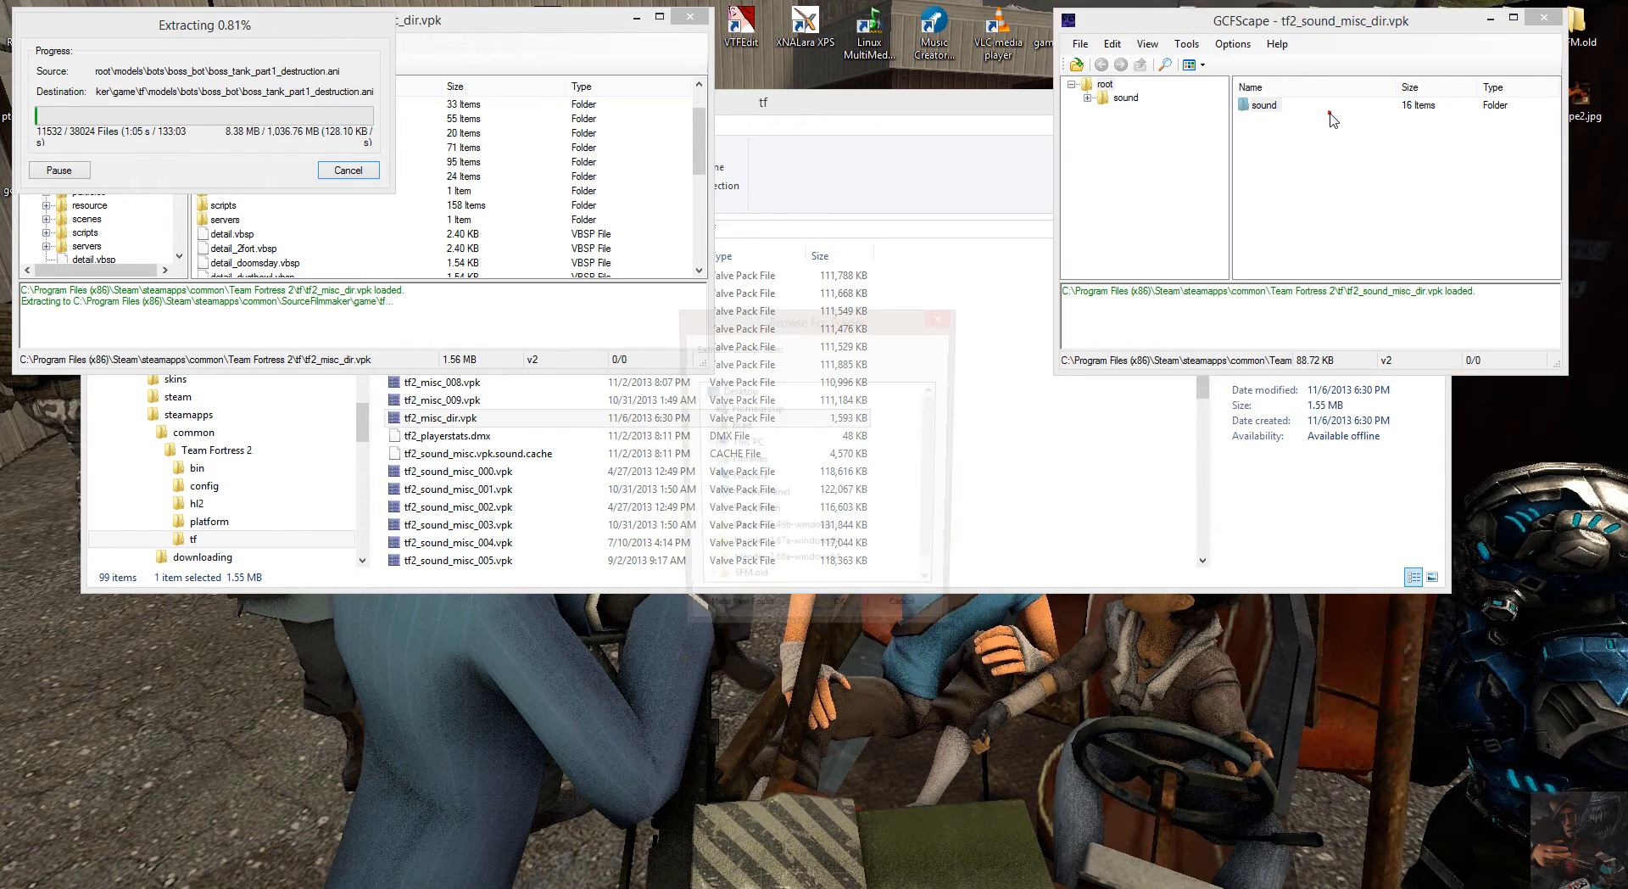
Expand This PC, C_Main (C:) and Program Files (x86) in the destination tree for the sound folder.
{"action": "left_click_drag", "start_coordinate": [936, 444], "coordinate": [936, 506]}
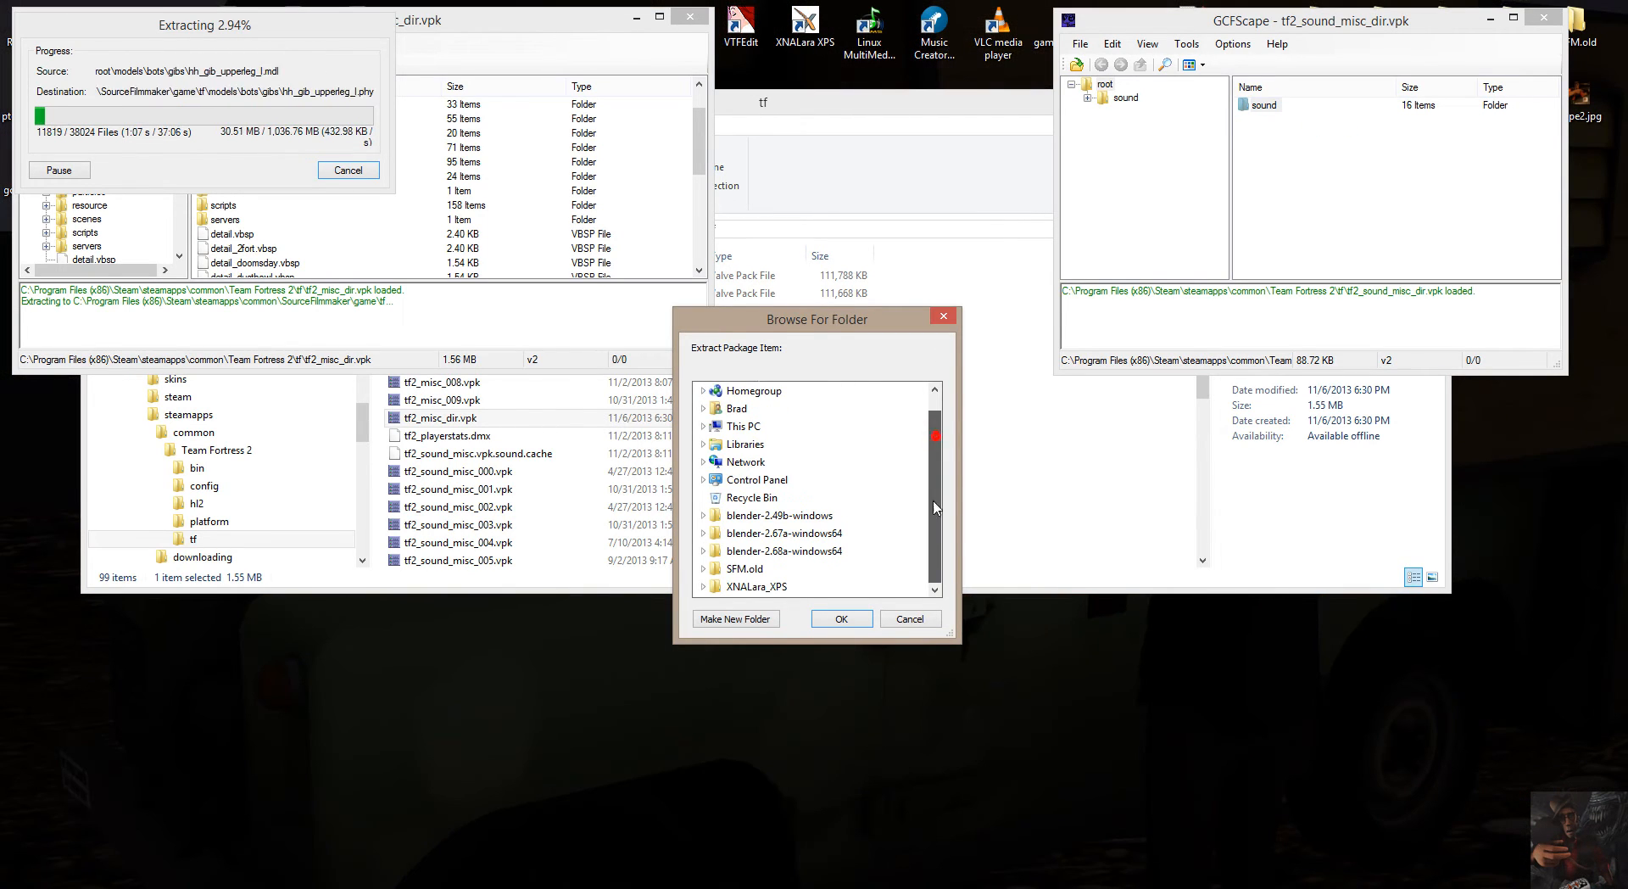
{"action": "left_click", "coordinate": [703, 426]}
{"action": "scroll", "coordinate": [746, 490], "scroll_direction": "down", "scroll_amount": 3}
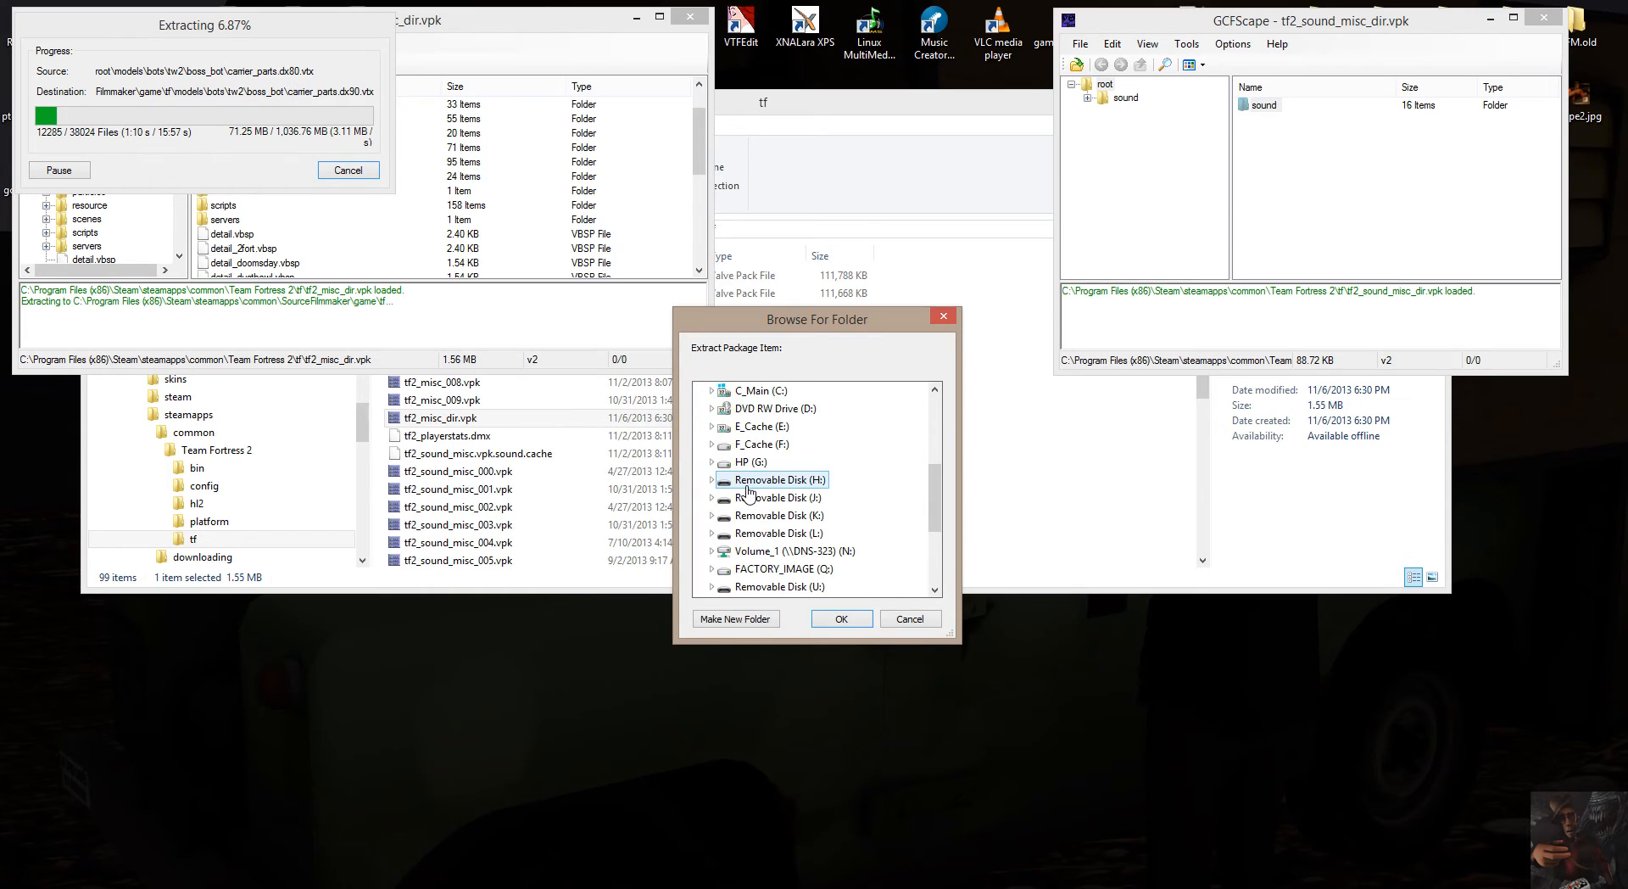
{"action": "scroll", "coordinate": [747, 490], "scroll_direction": "up", "scroll_amount": 1}
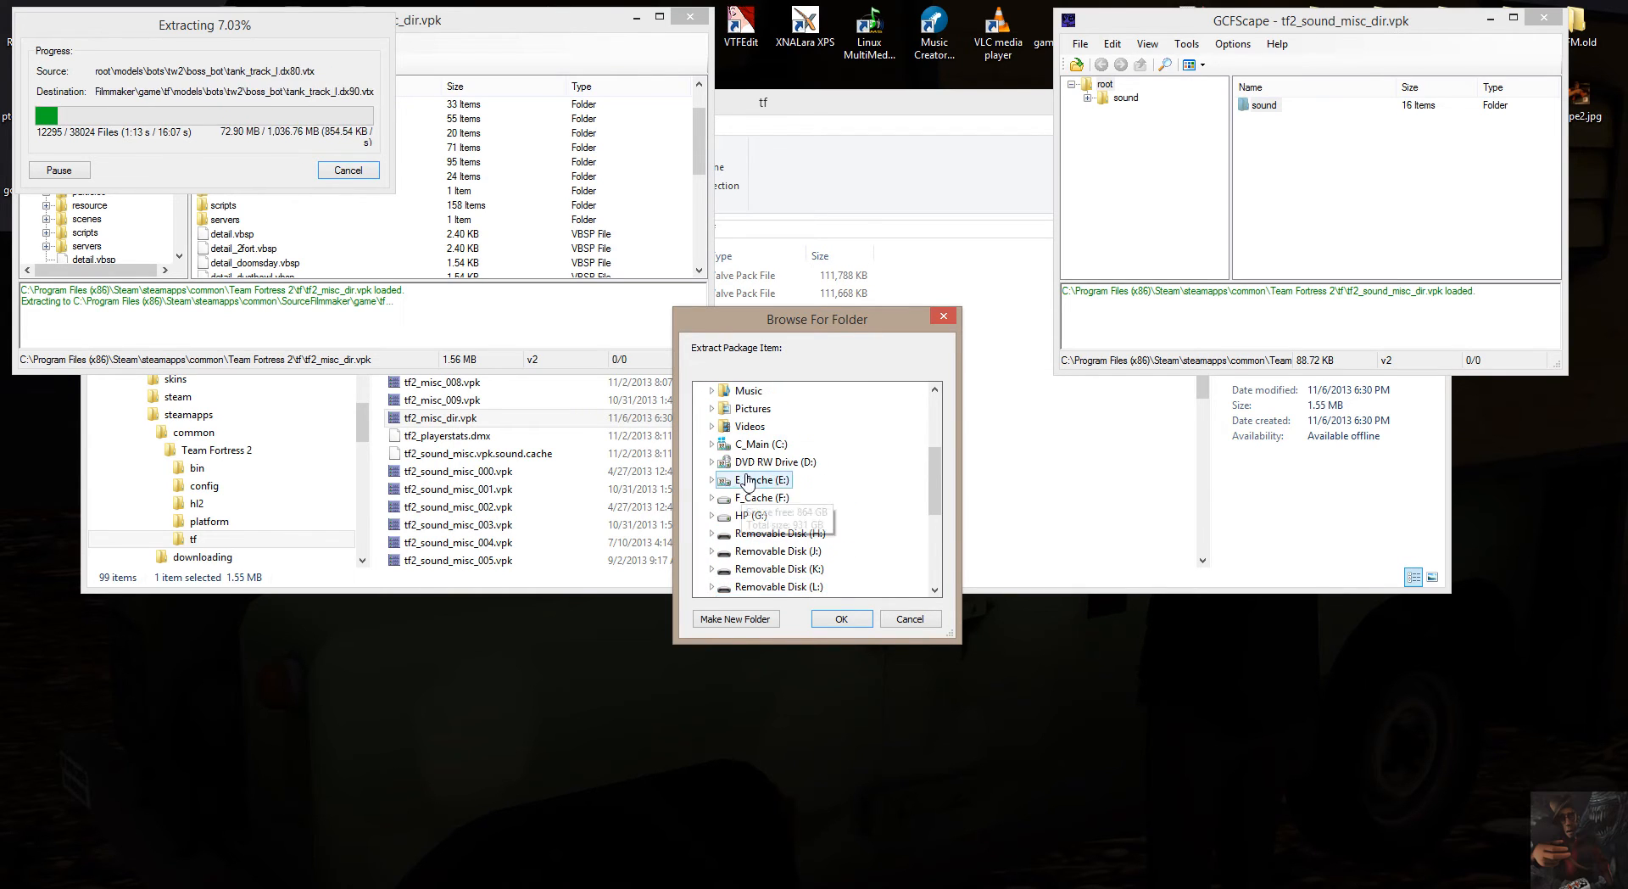
{"action": "left_click", "coordinate": [711, 444]}
{"action": "scroll", "coordinate": [753, 458], "scroll_direction": "down", "scroll_amount": 6}
{"action": "scroll", "coordinate": [754, 459], "scroll_direction": "up", "scroll_amount": 3}
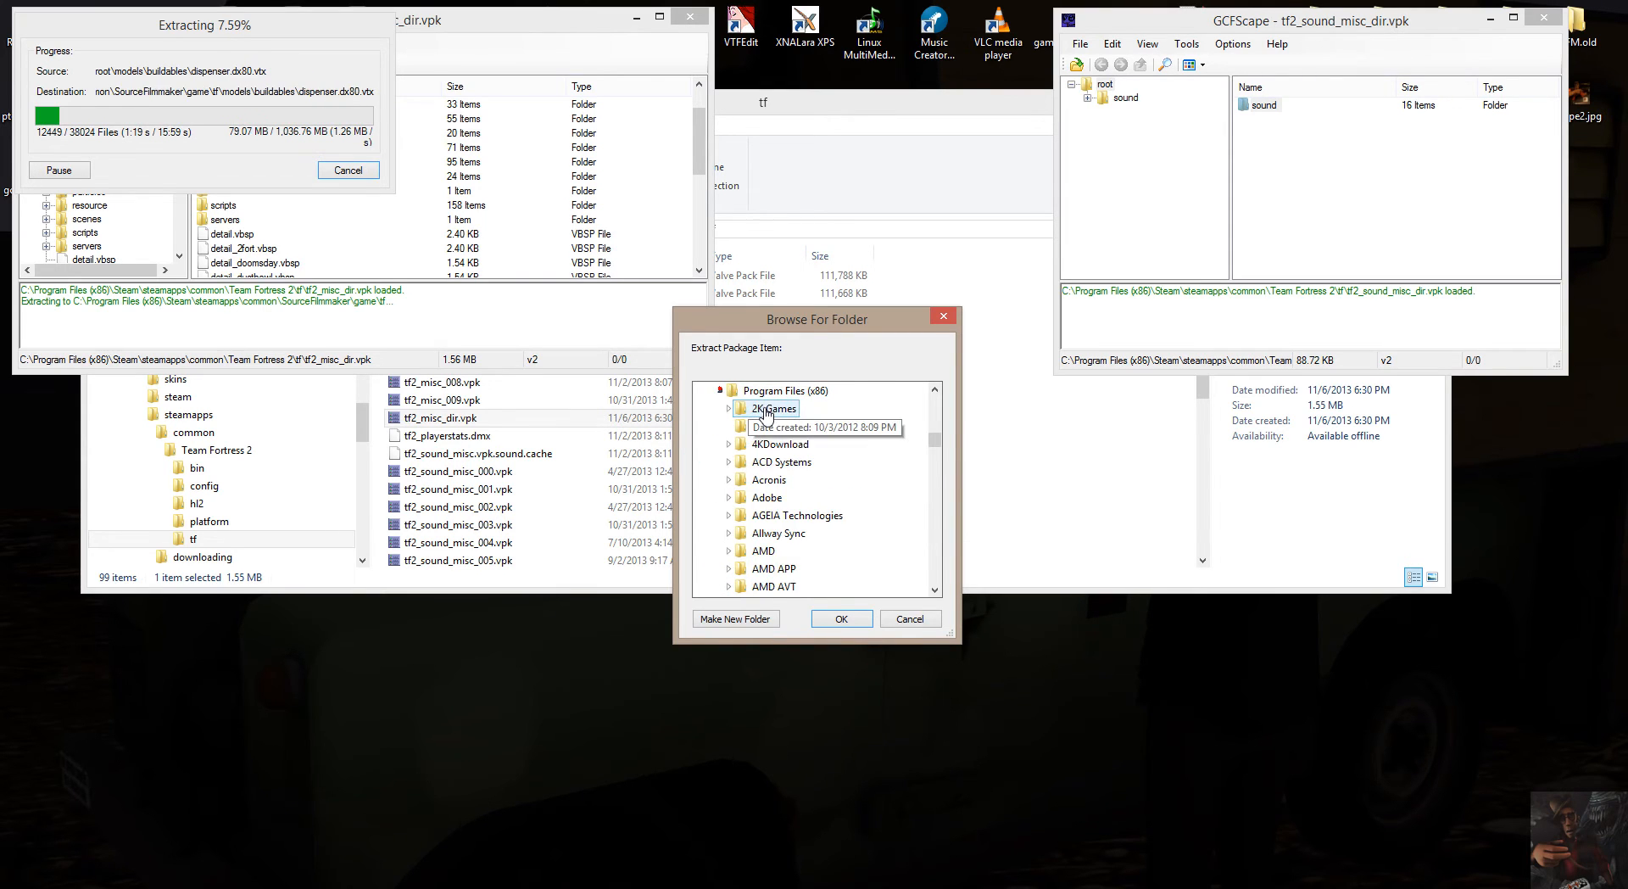
Expand Steam, steamapps and common under Program Files (x86) in the destination tree.
{"action": "scroll", "coordinate": [757, 449], "scroll_direction": "down", "scroll_amount": 12}
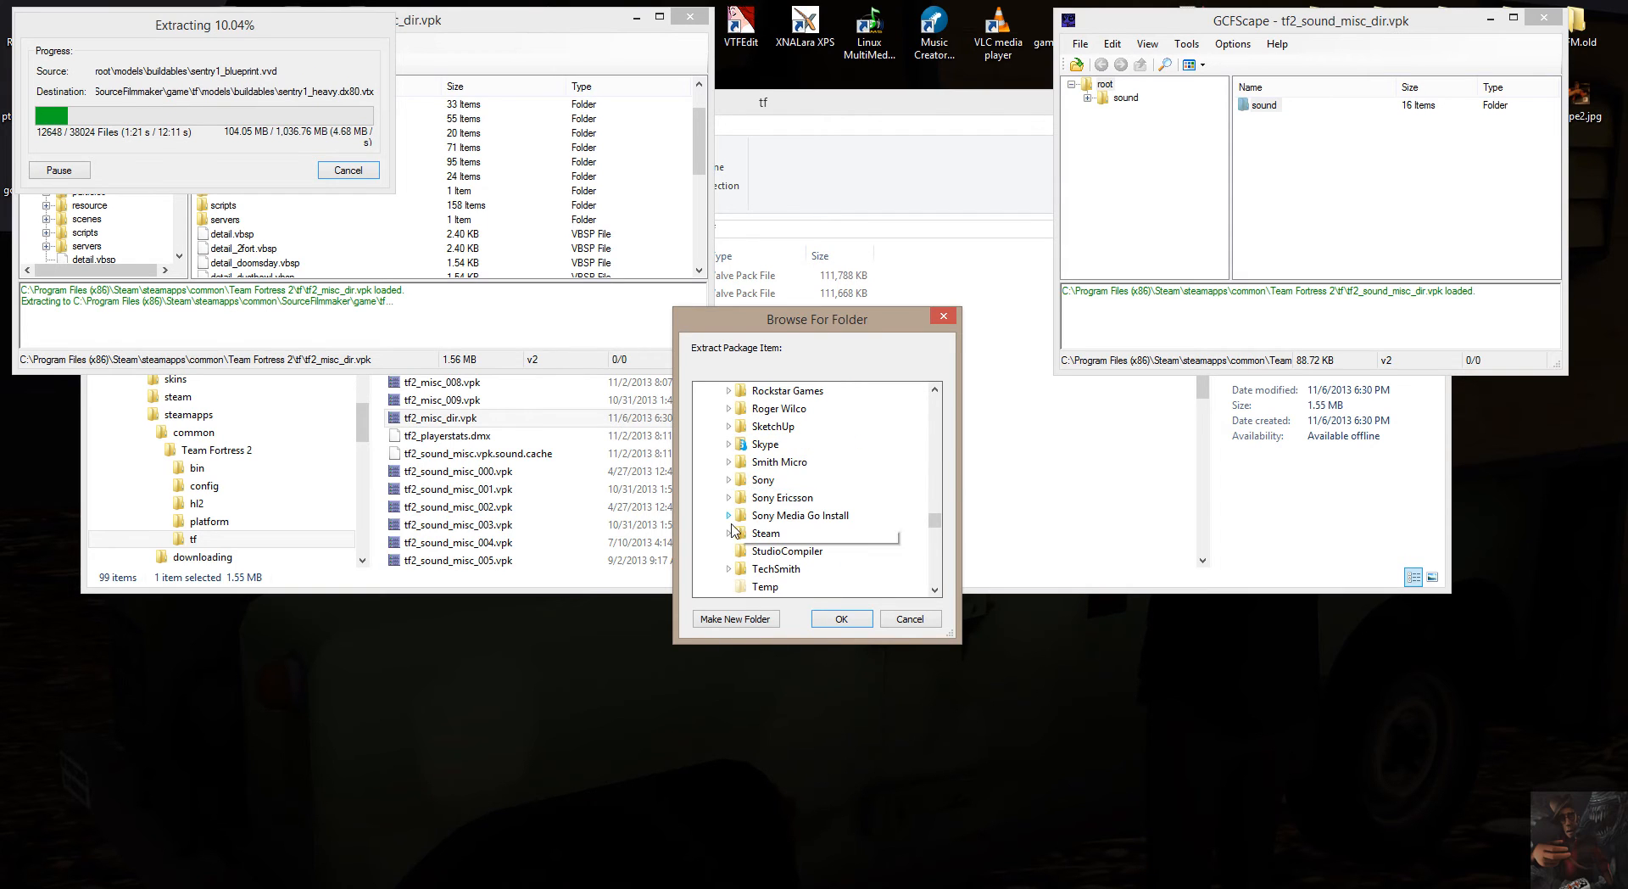
{"action": "left_click", "coordinate": [728, 532]}
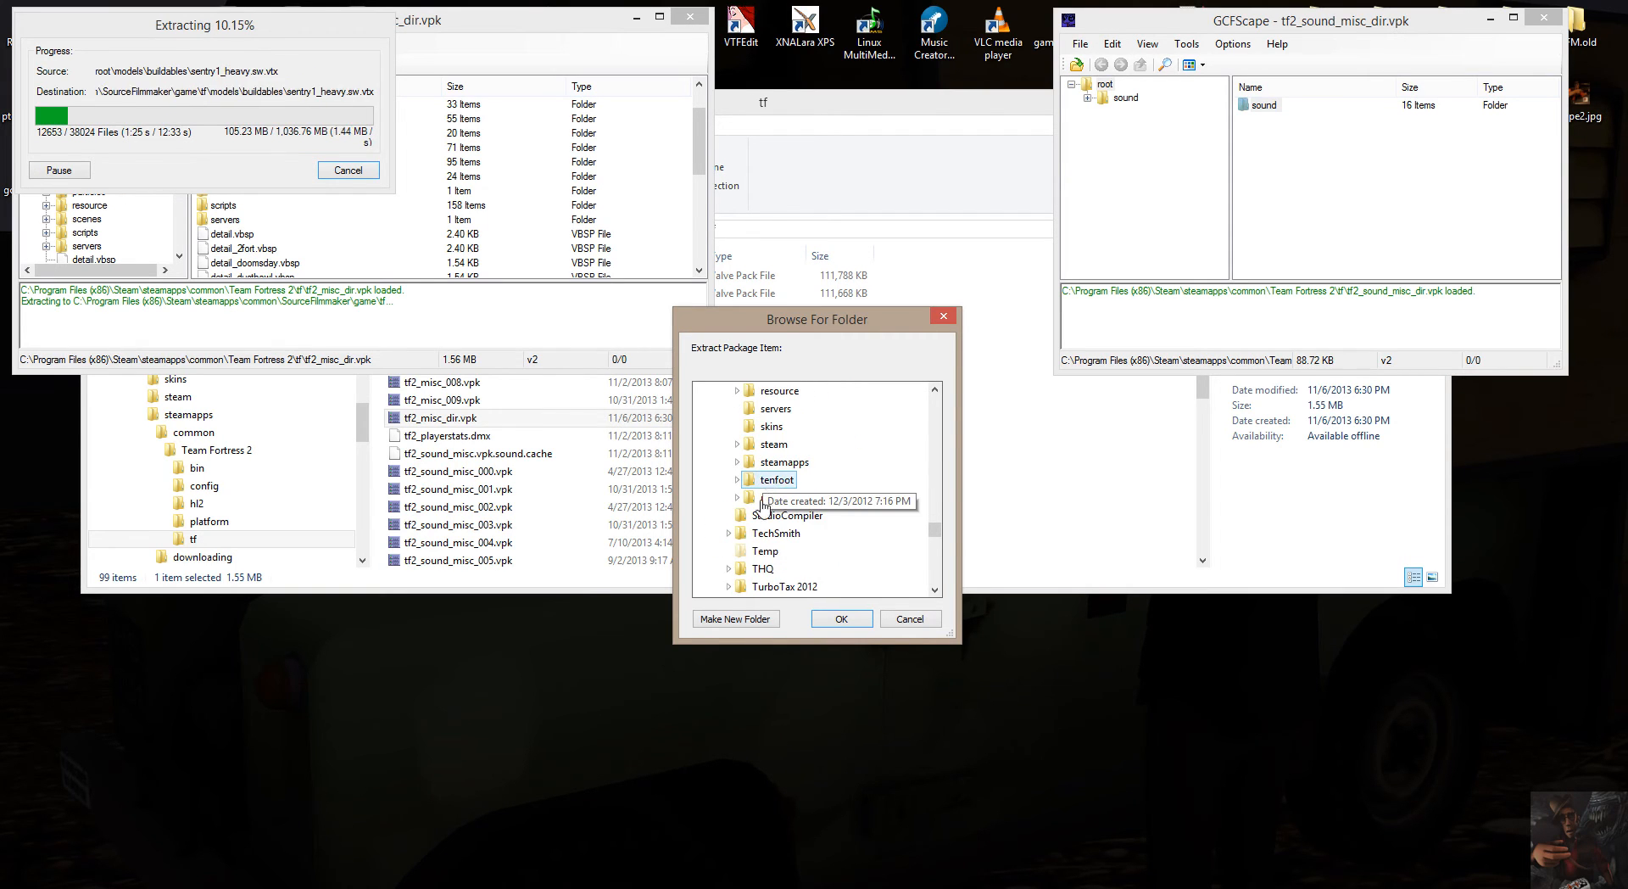
{"action": "left_click", "coordinate": [737, 461]}
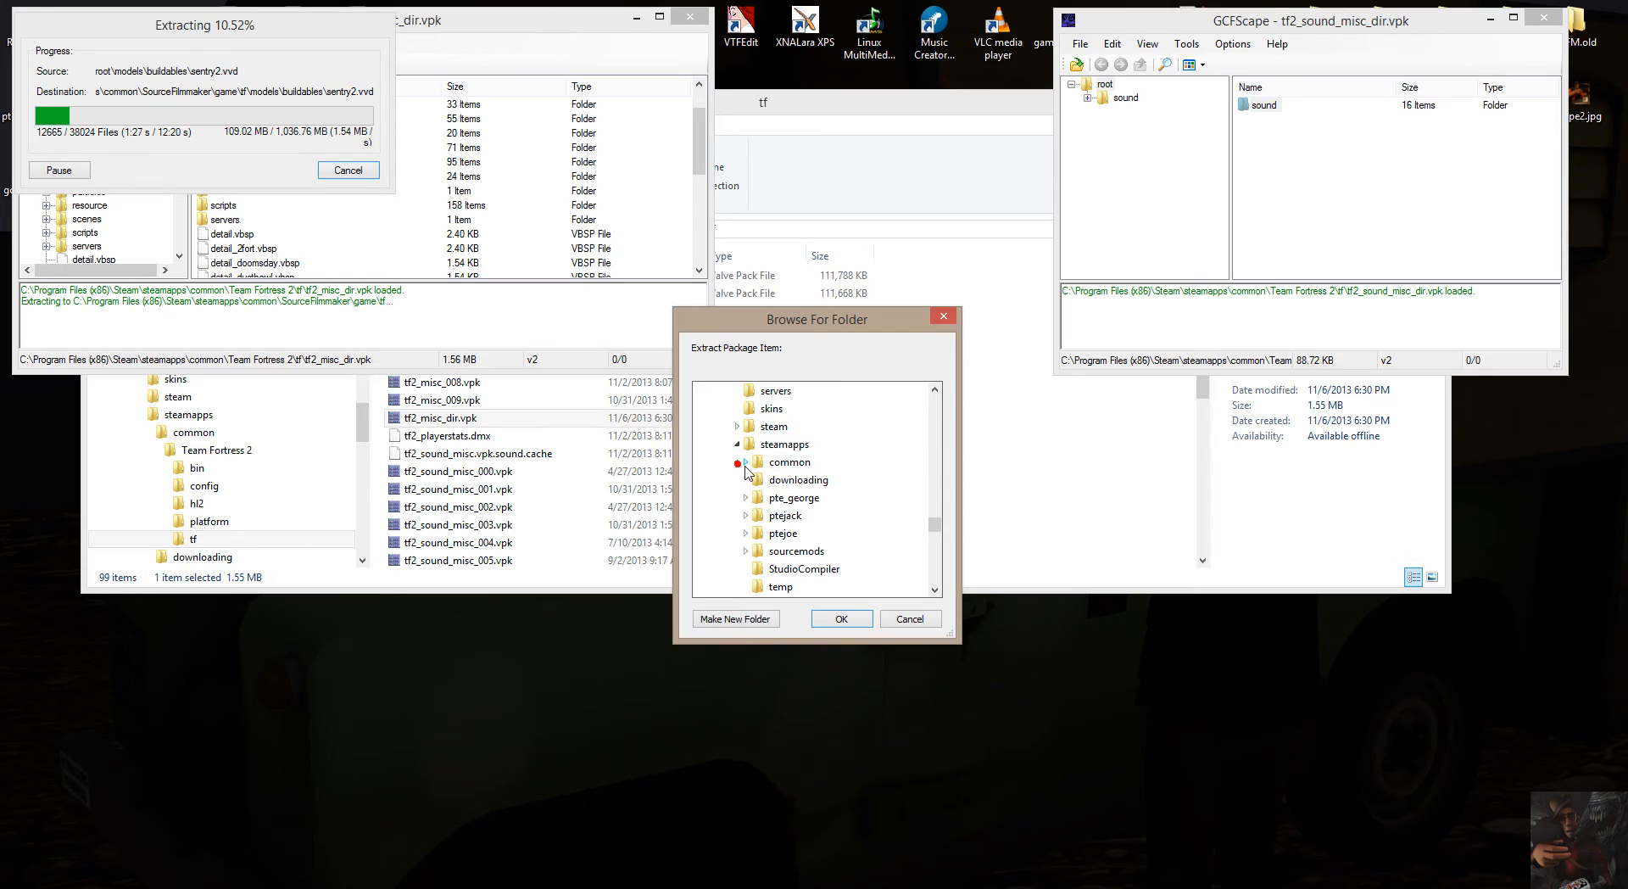
{"action": "left_click", "coordinate": [746, 462]}
Choose SourceFilmmaker\game\tf under common as the destination and start extracting the sound folder.
{"action": "scroll", "coordinate": [764, 475], "scroll_direction": "down", "scroll_amount": 12}
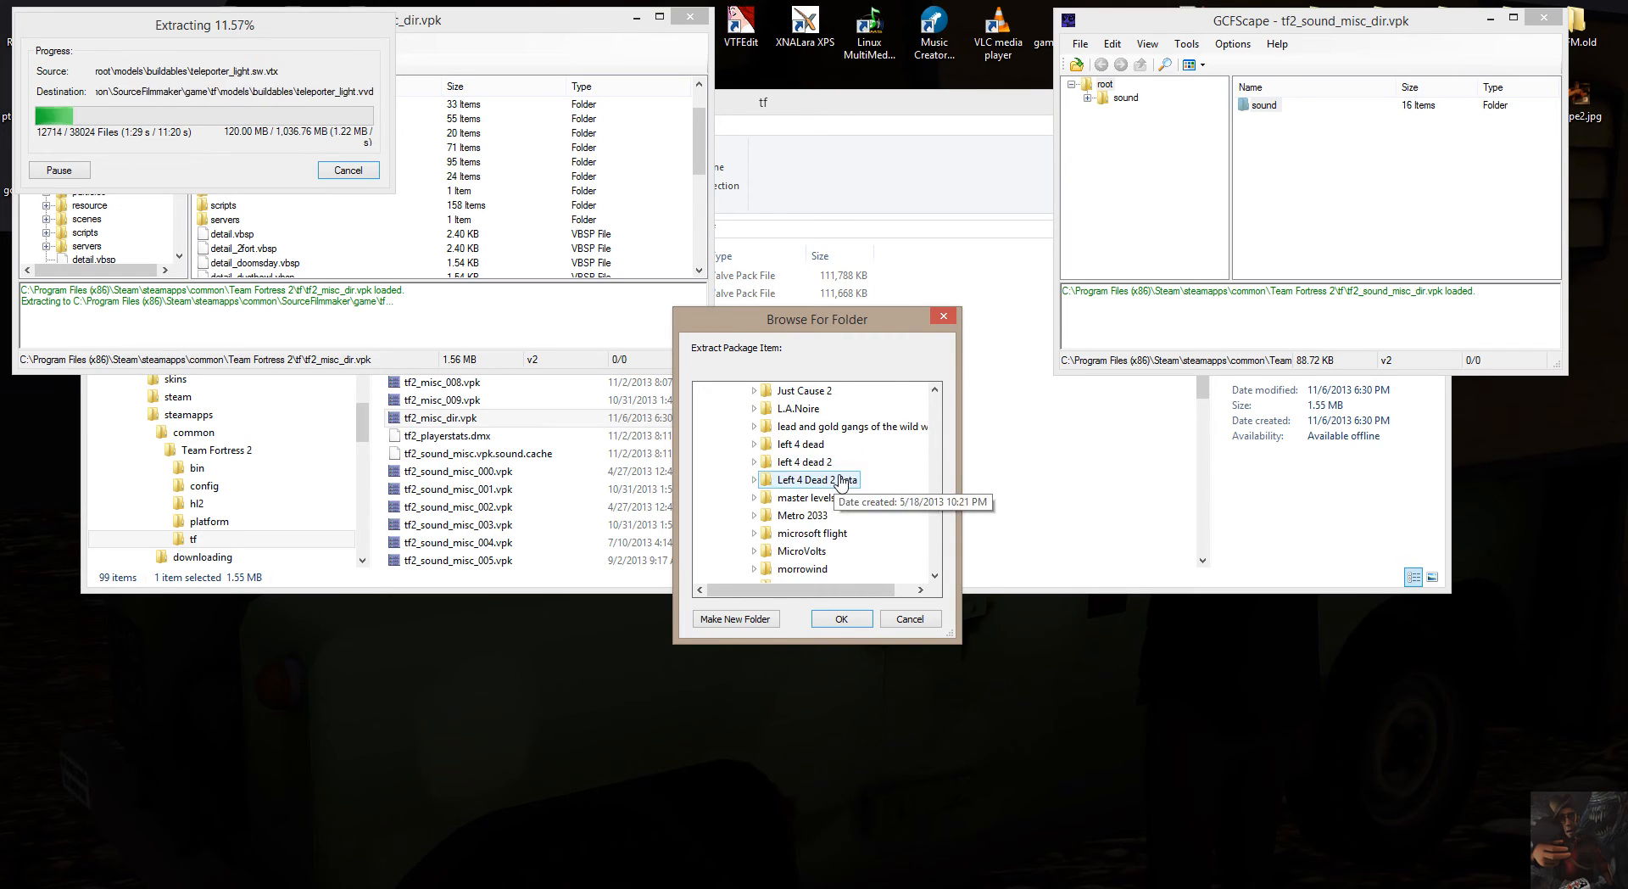
{"action": "scroll", "coordinate": [840, 474], "scroll_direction": "down", "scroll_amount": 10}
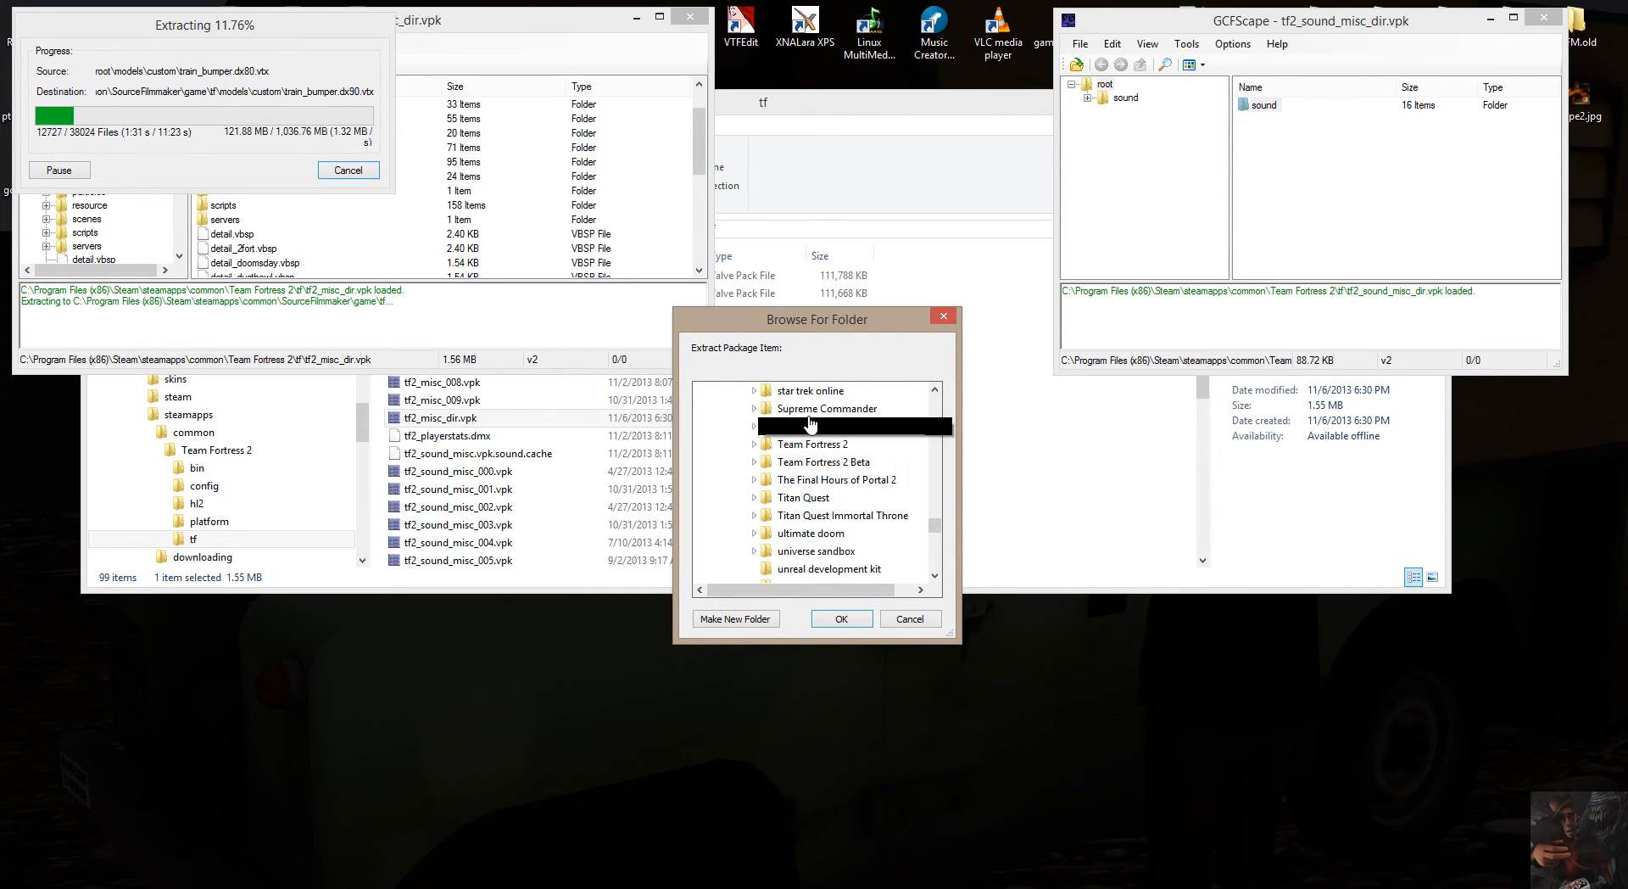
{"action": "scroll", "coordinate": [797, 420], "scroll_direction": "up", "scroll_amount": 2}
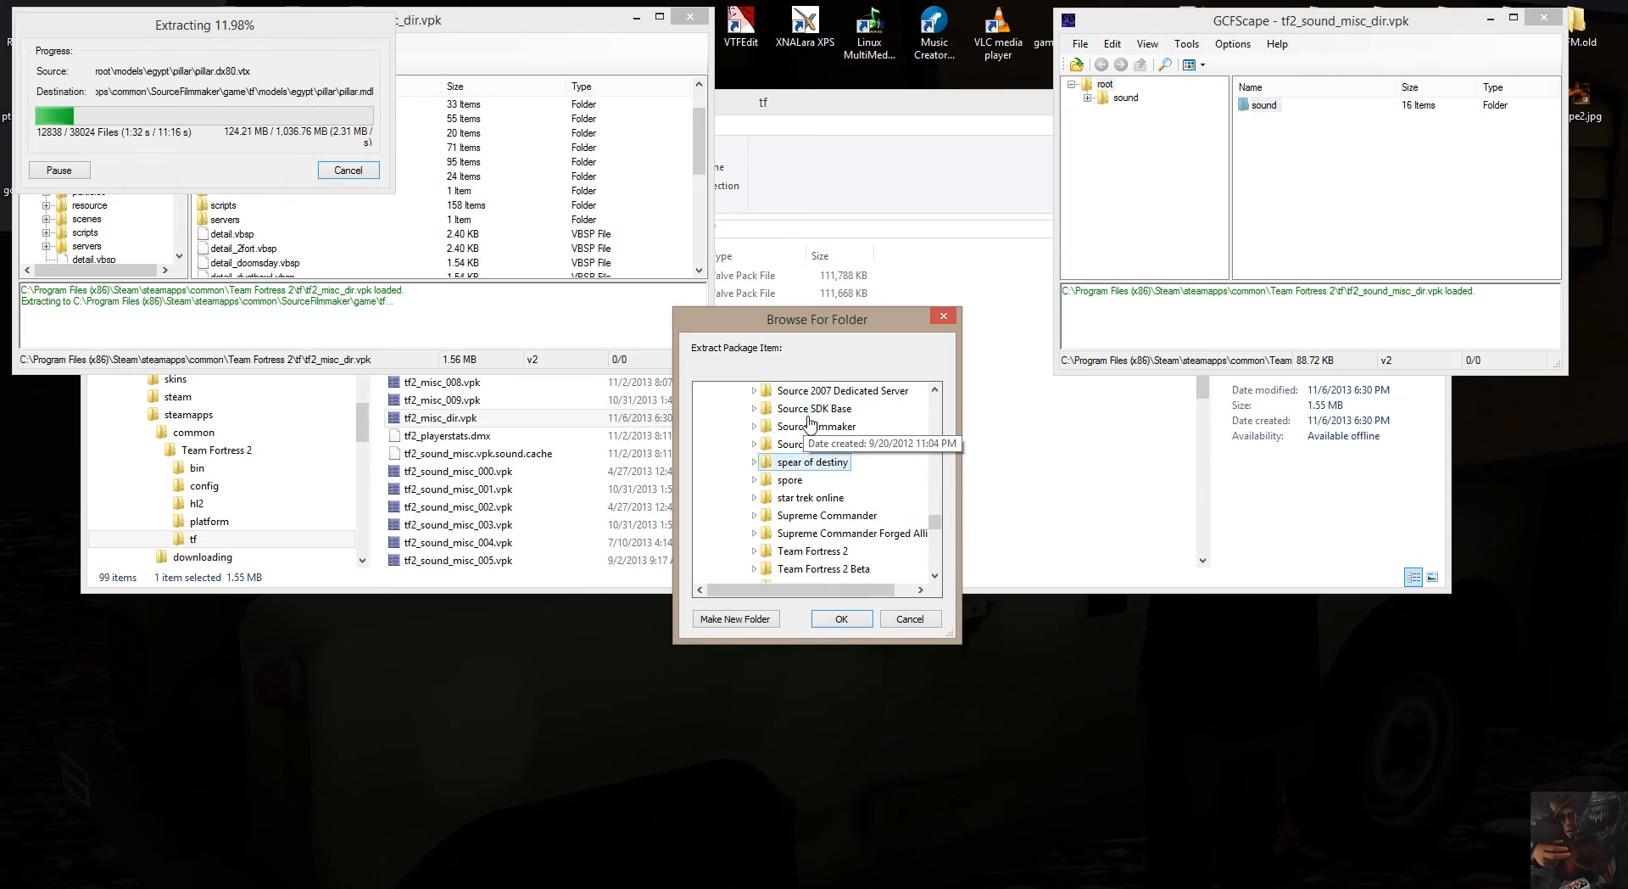
{"action": "left_click", "coordinate": [753, 426]}
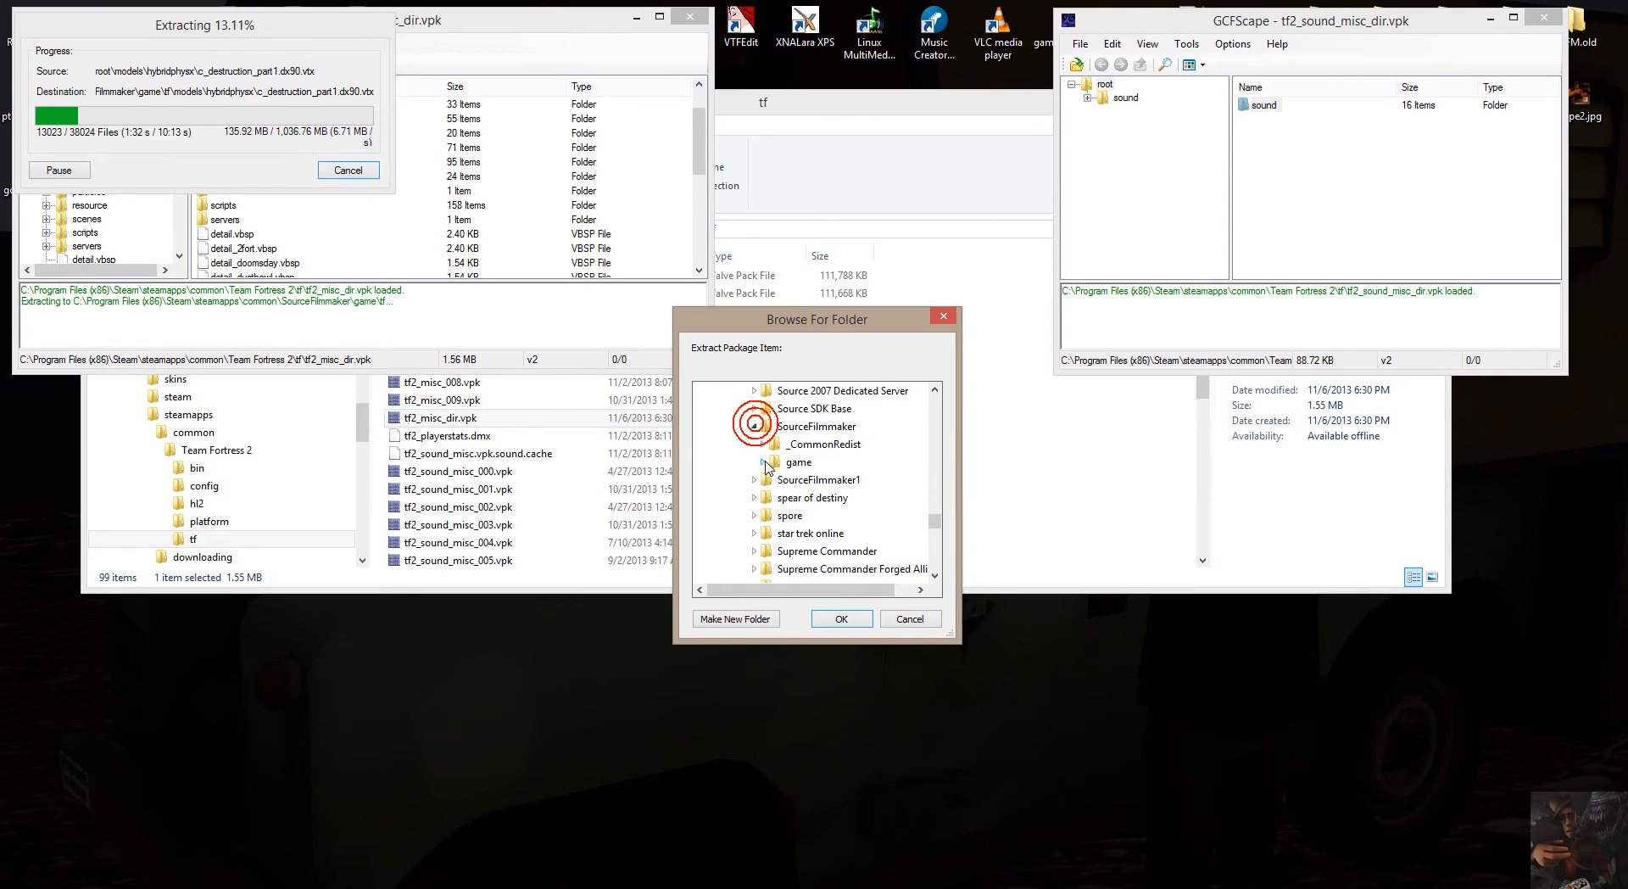
{"action": "left_click", "coordinate": [762, 463]}
{"action": "left_click", "coordinate": [802, 532]}
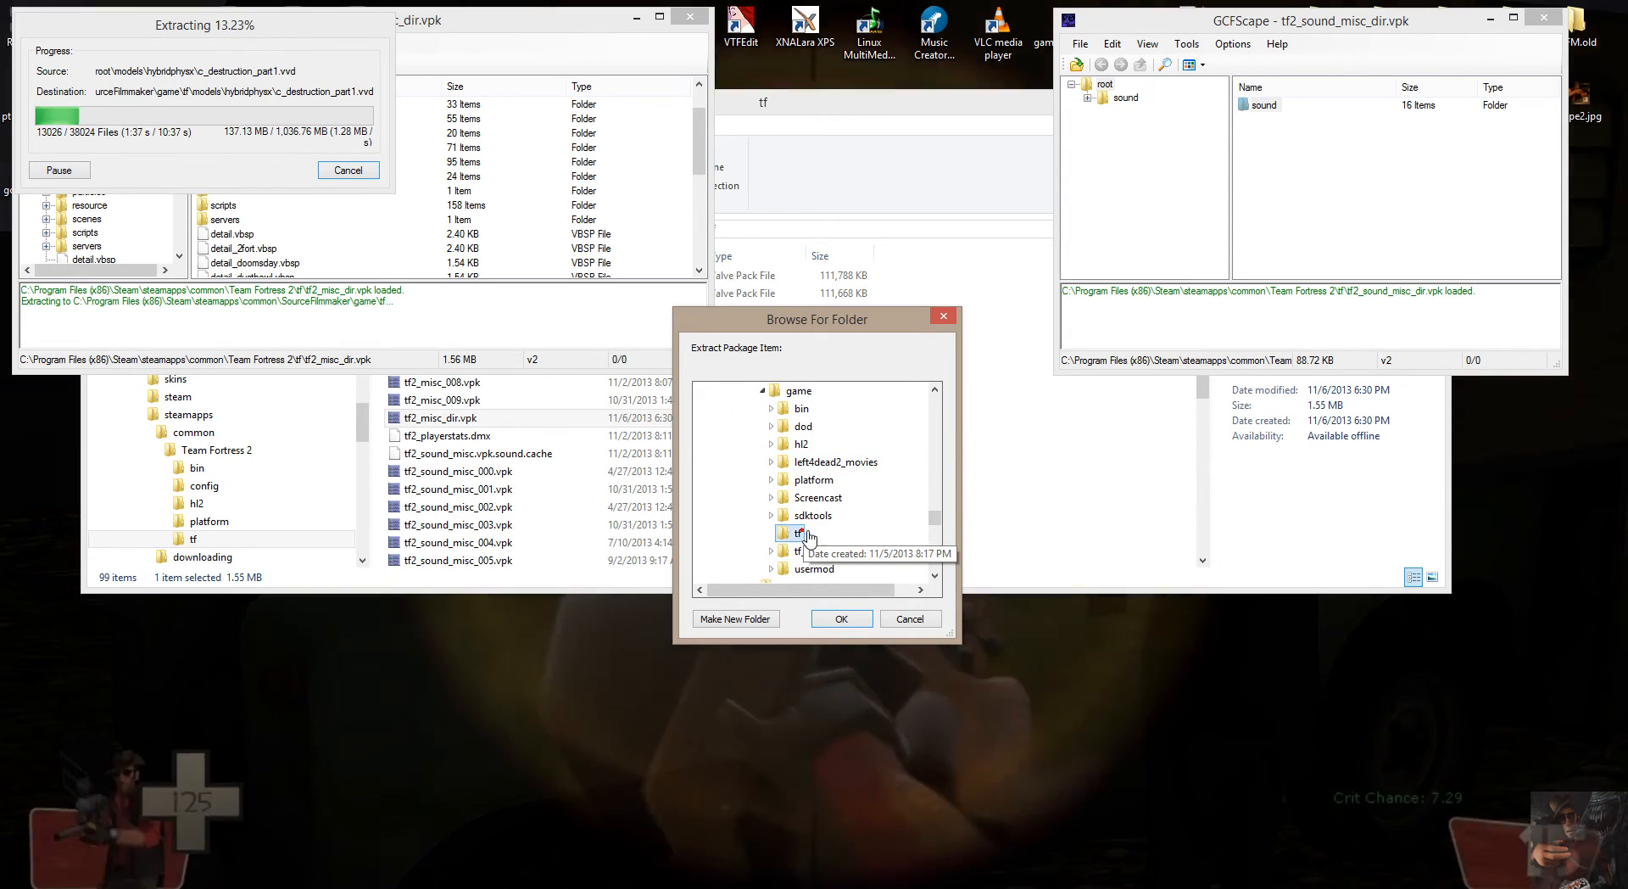
{"action": "double_click", "coordinate": [807, 534]}
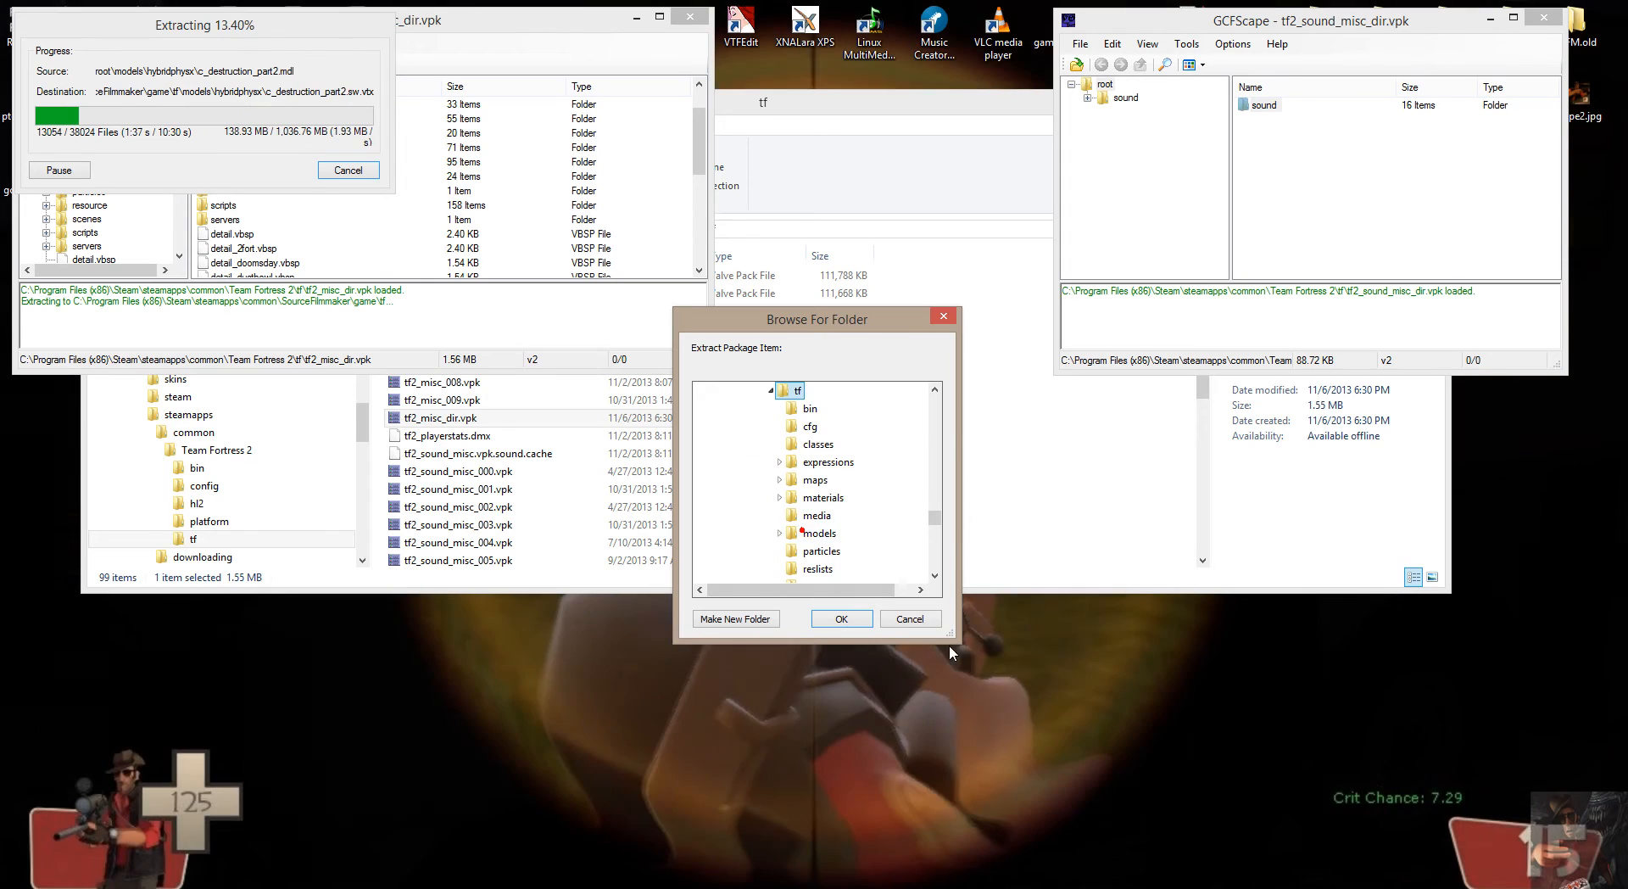
{"action": "left_click", "coordinate": [840, 619]}
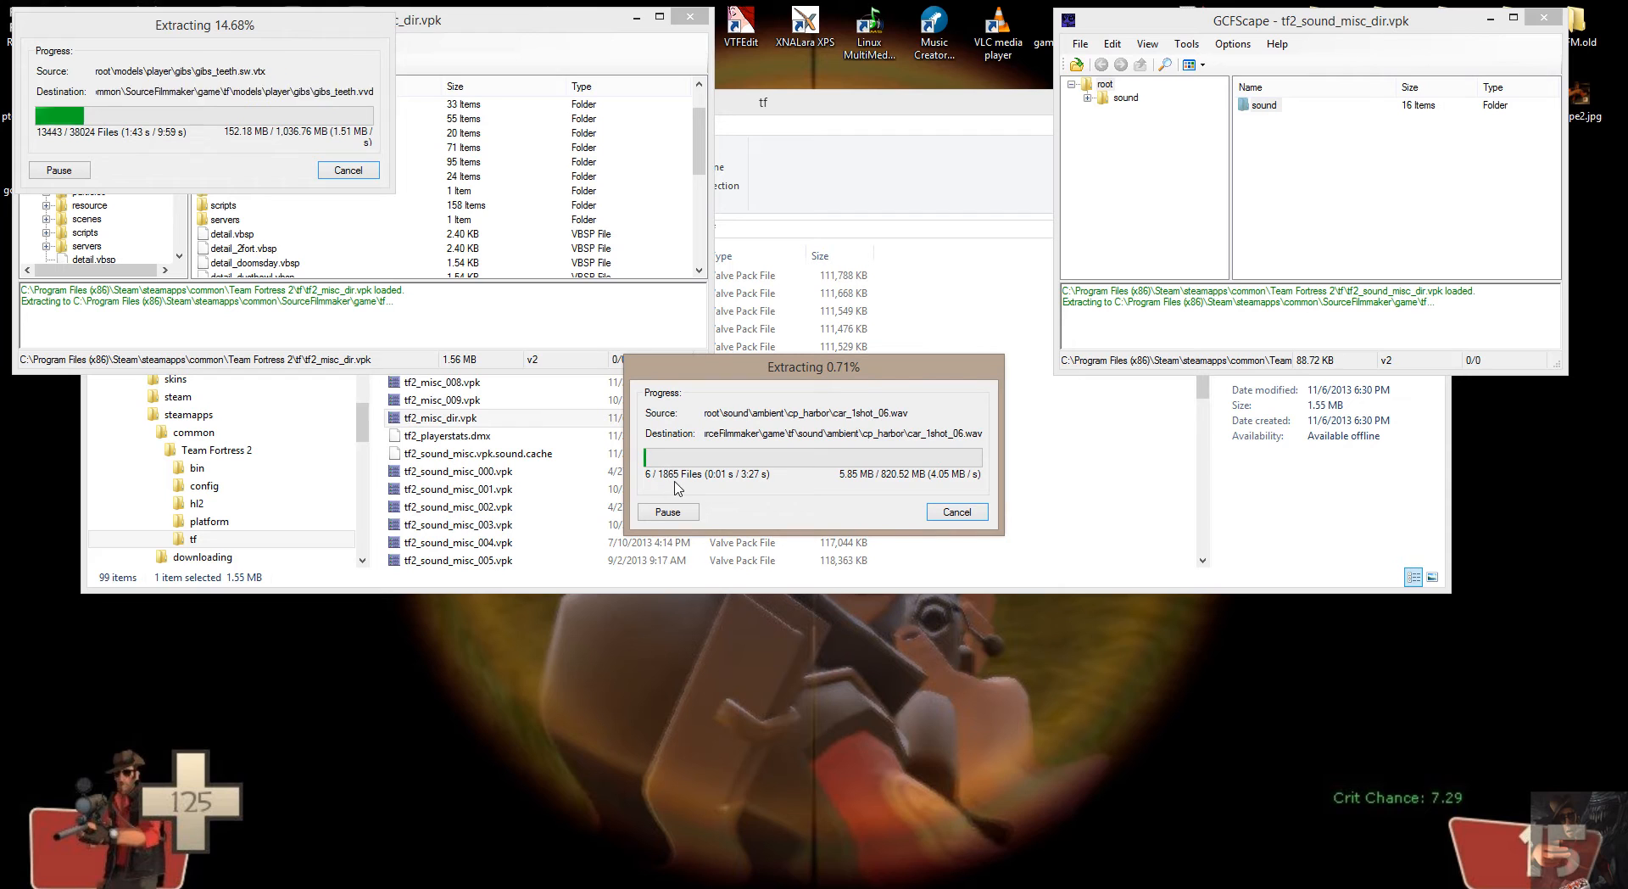
Move the sound extraction progress window aside, then launch a third GCFScape window and place it below the first.
{"action": "left_click_drag", "start_coordinate": [747, 378], "coordinate": [1158, 30]}
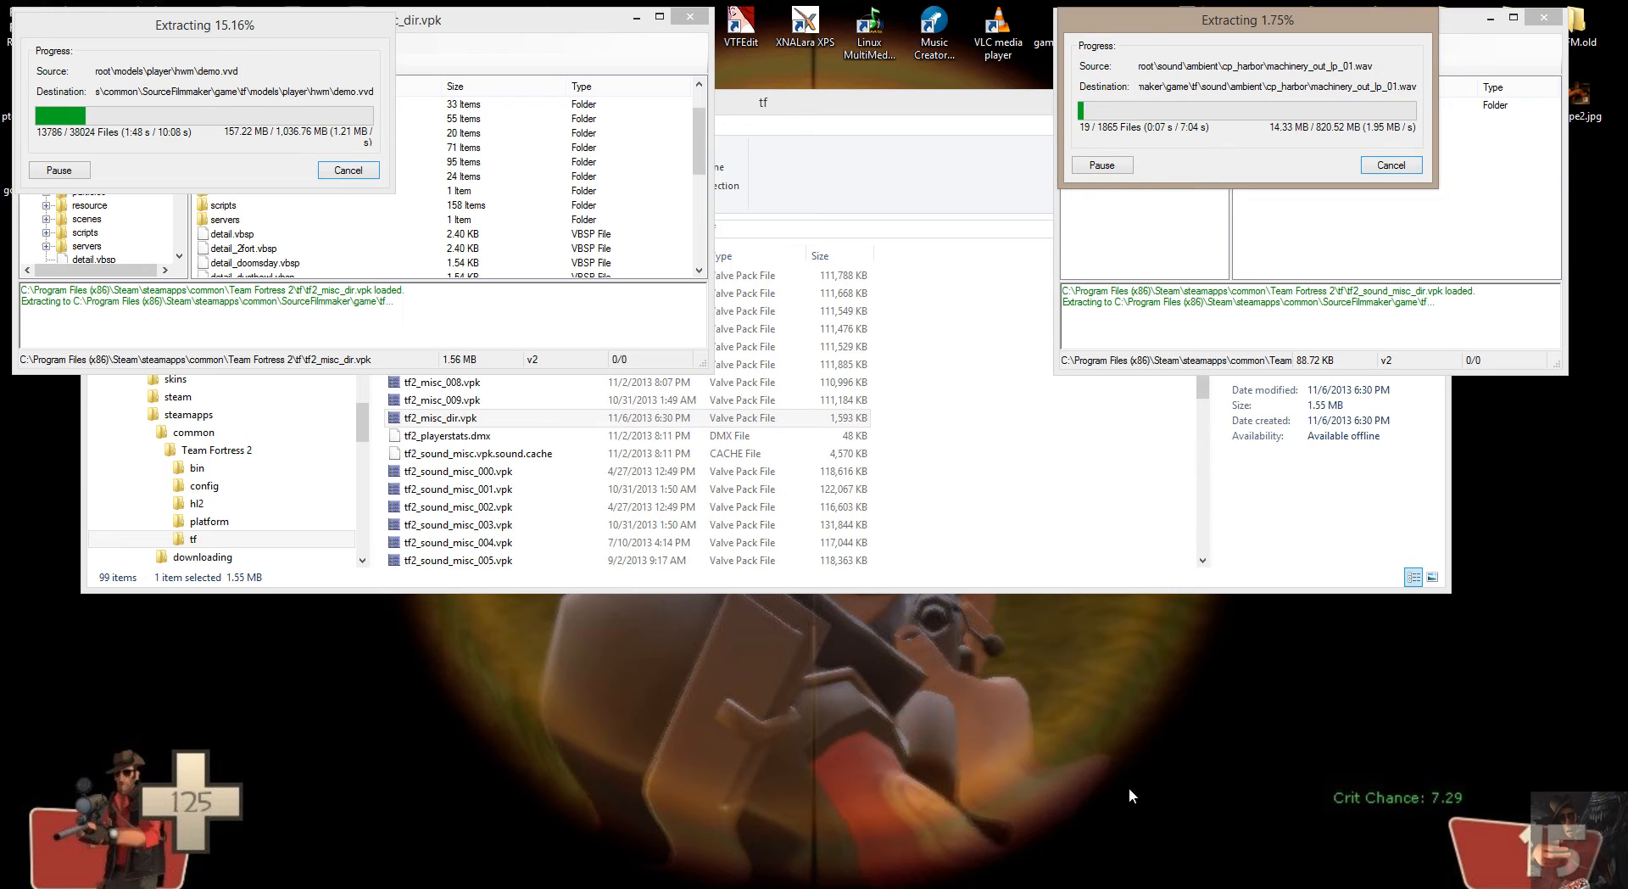
{"action": "right_click", "coordinate": [1354, 887]}
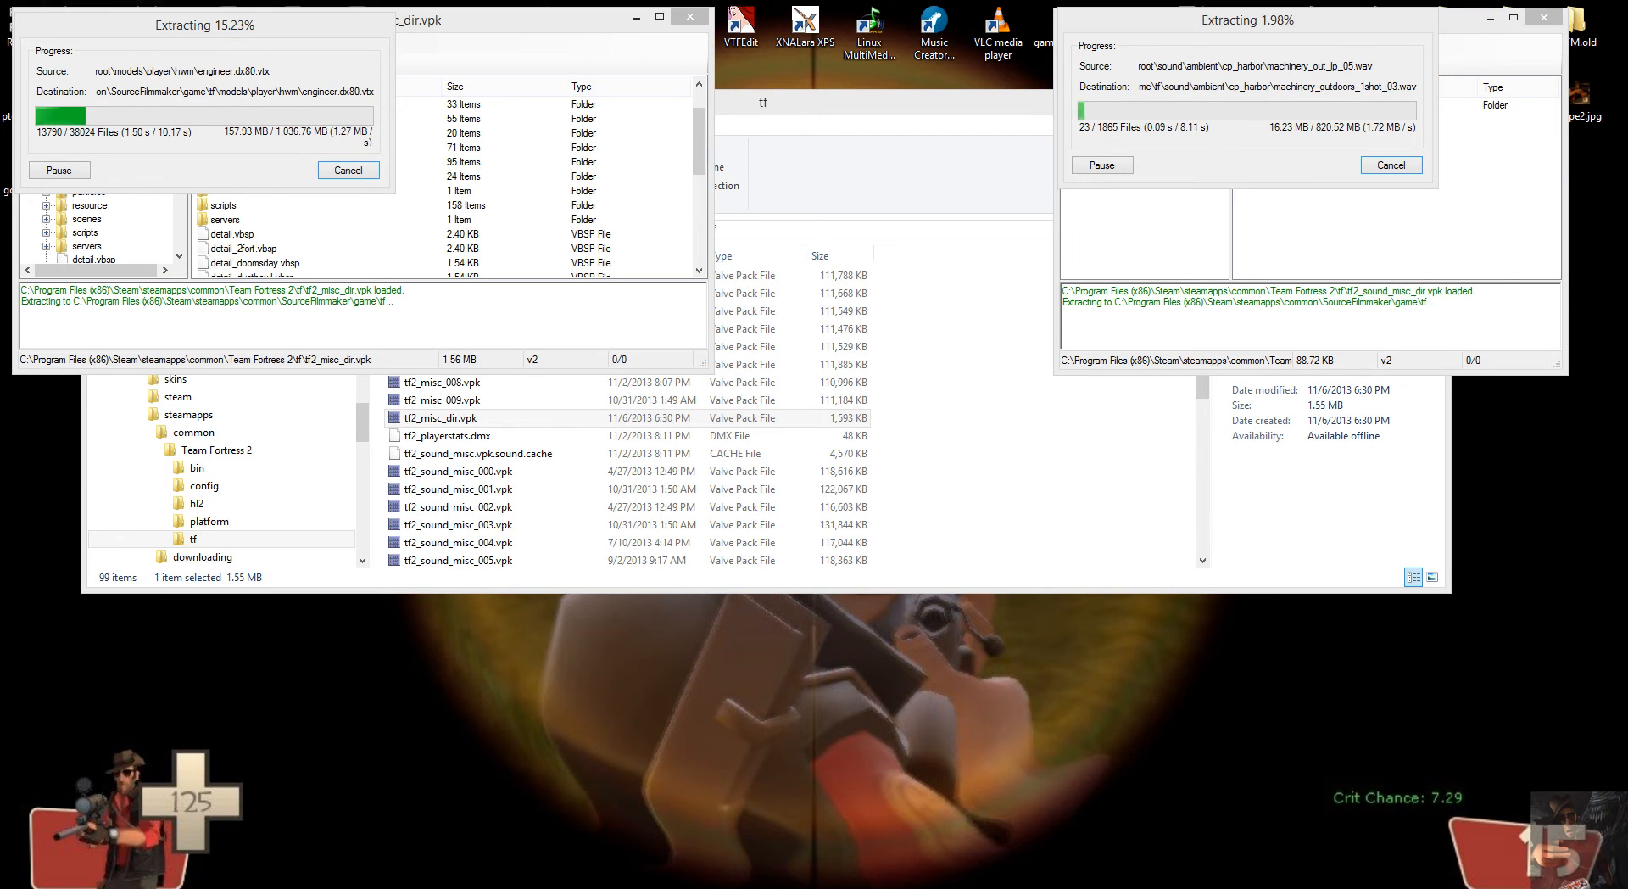
{"action": "left_click", "coordinate": [1344, 827]}
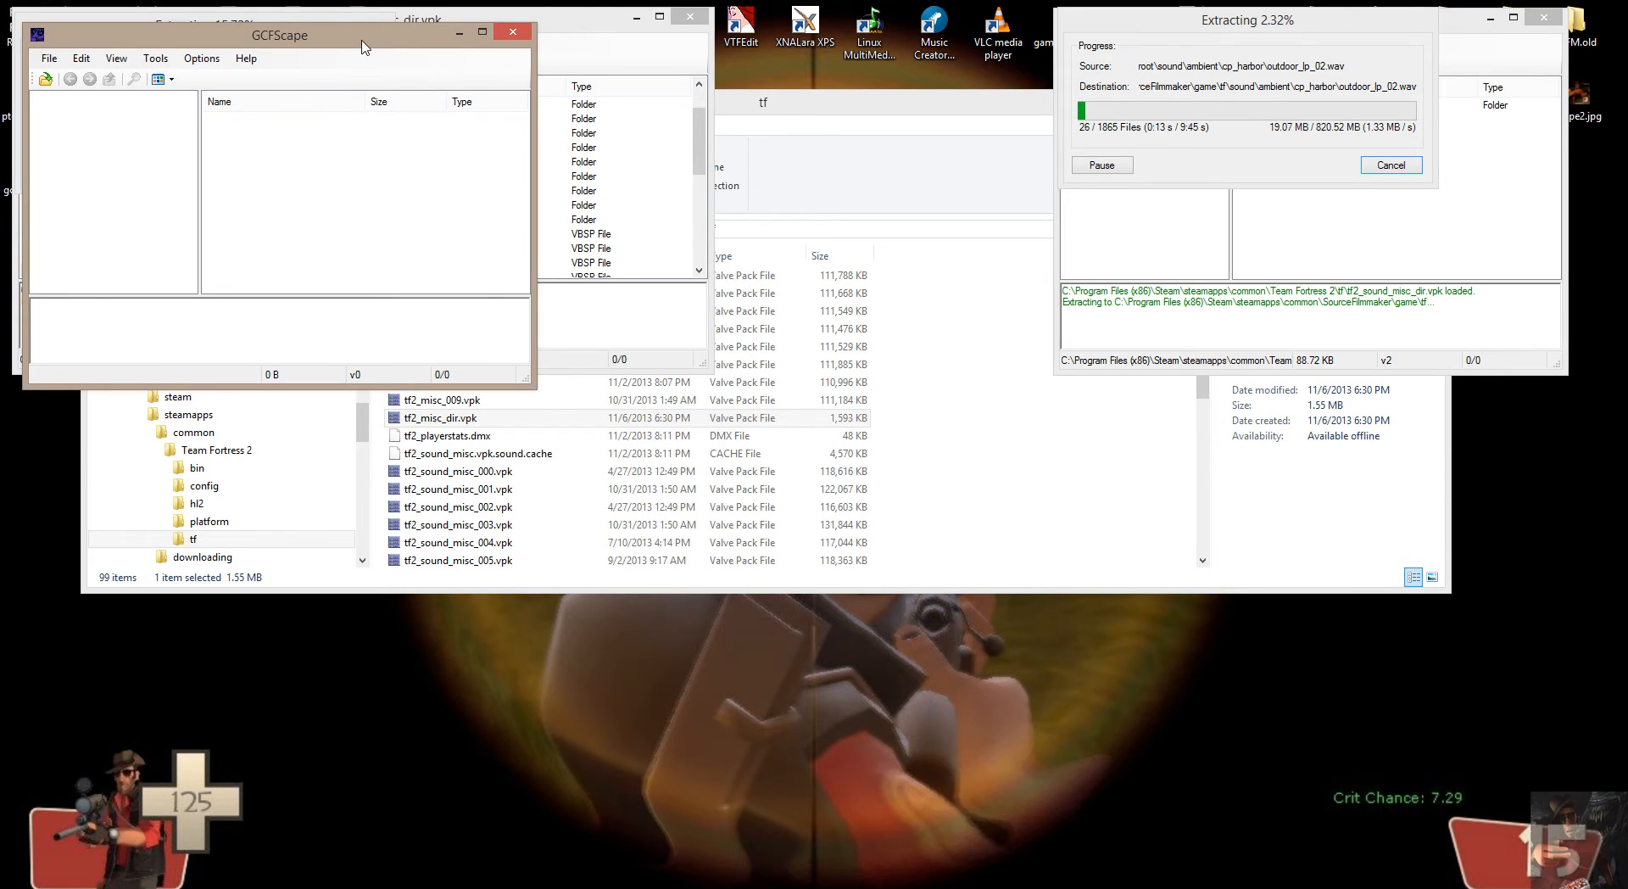
{"action": "left_click_drag", "start_coordinate": [362, 47], "coordinate": [369, 518]}
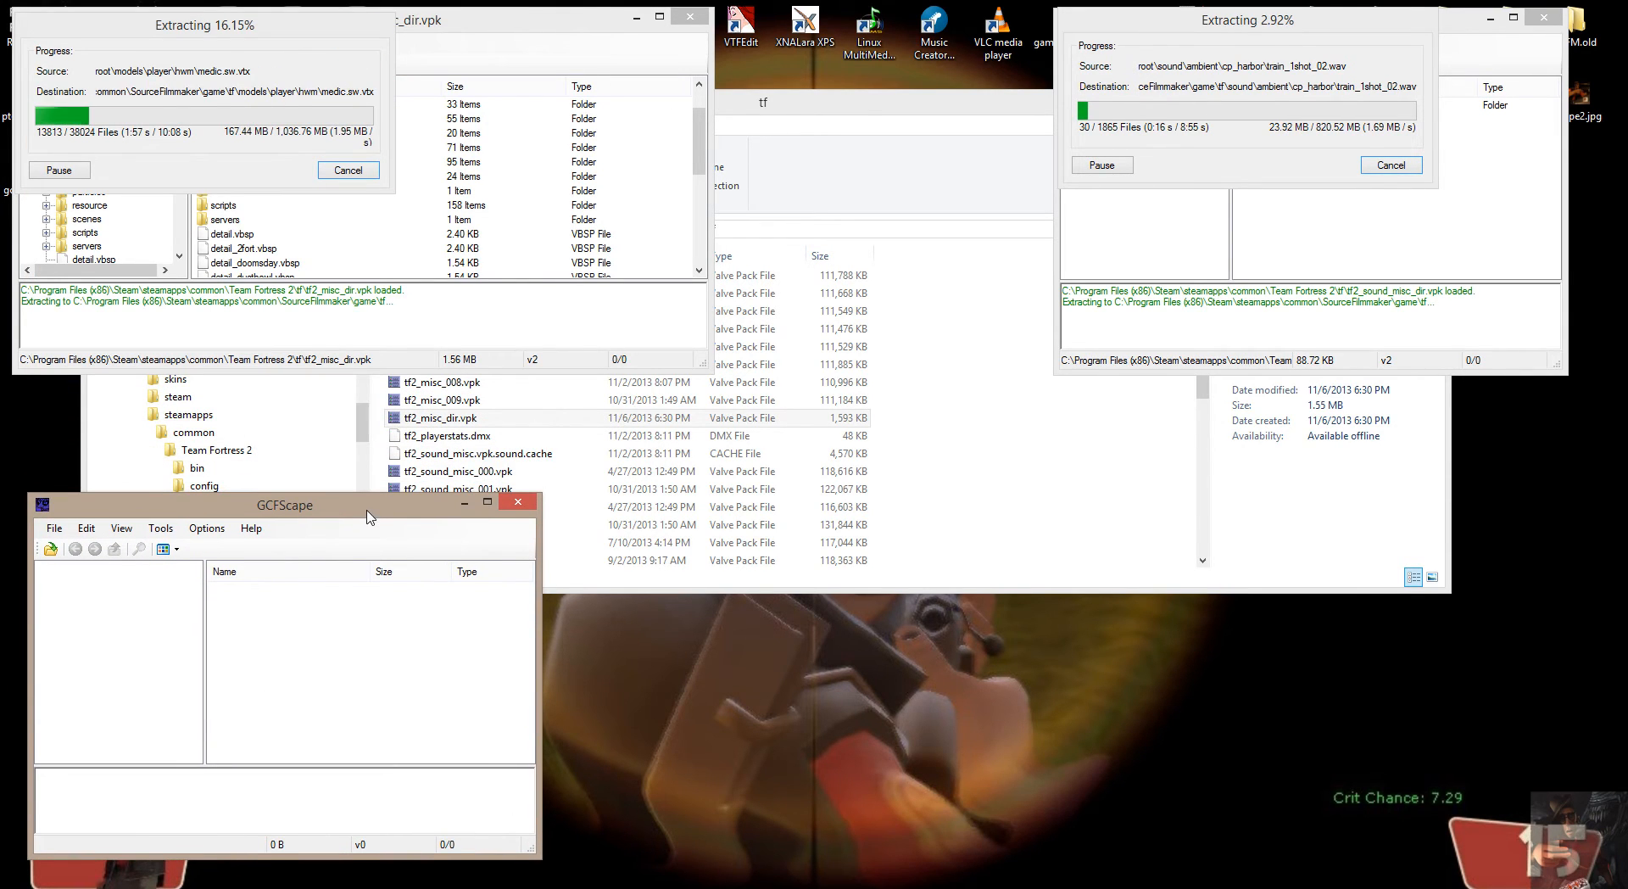
Open tf2_sound_vo_english_dir.vpk from the Team Fortress 2 tf folder in the third GCFScape window.
{"action": "left_click", "coordinate": [53, 529]}
{"action": "left_click", "coordinate": [82, 547]}
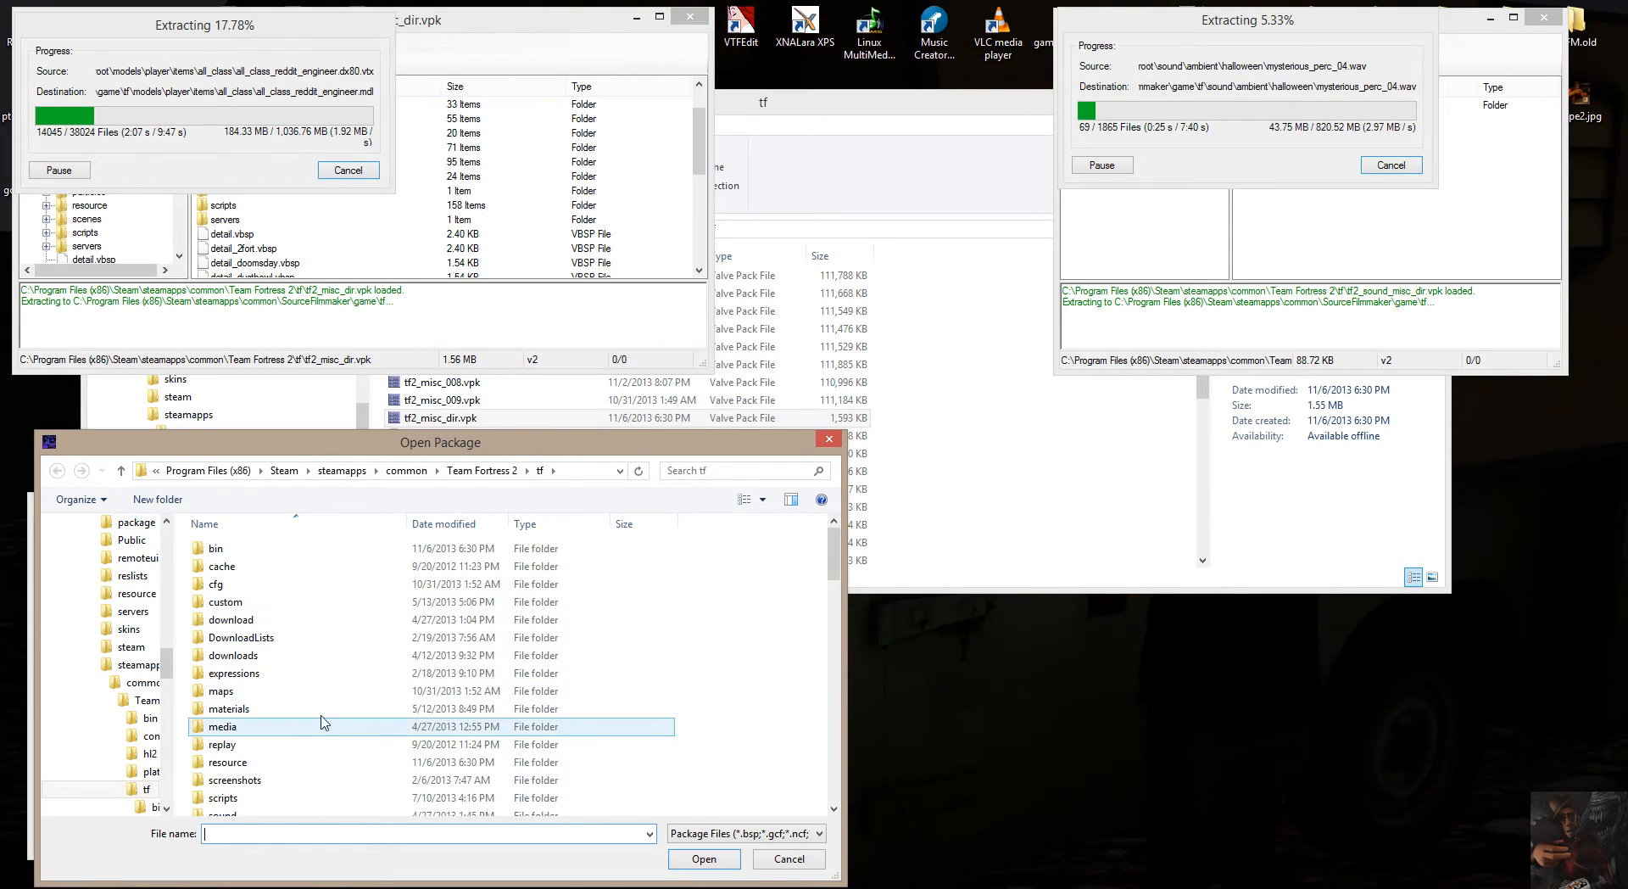
{"action": "left_click_drag", "start_coordinate": [831, 563], "coordinate": [824, 674]}
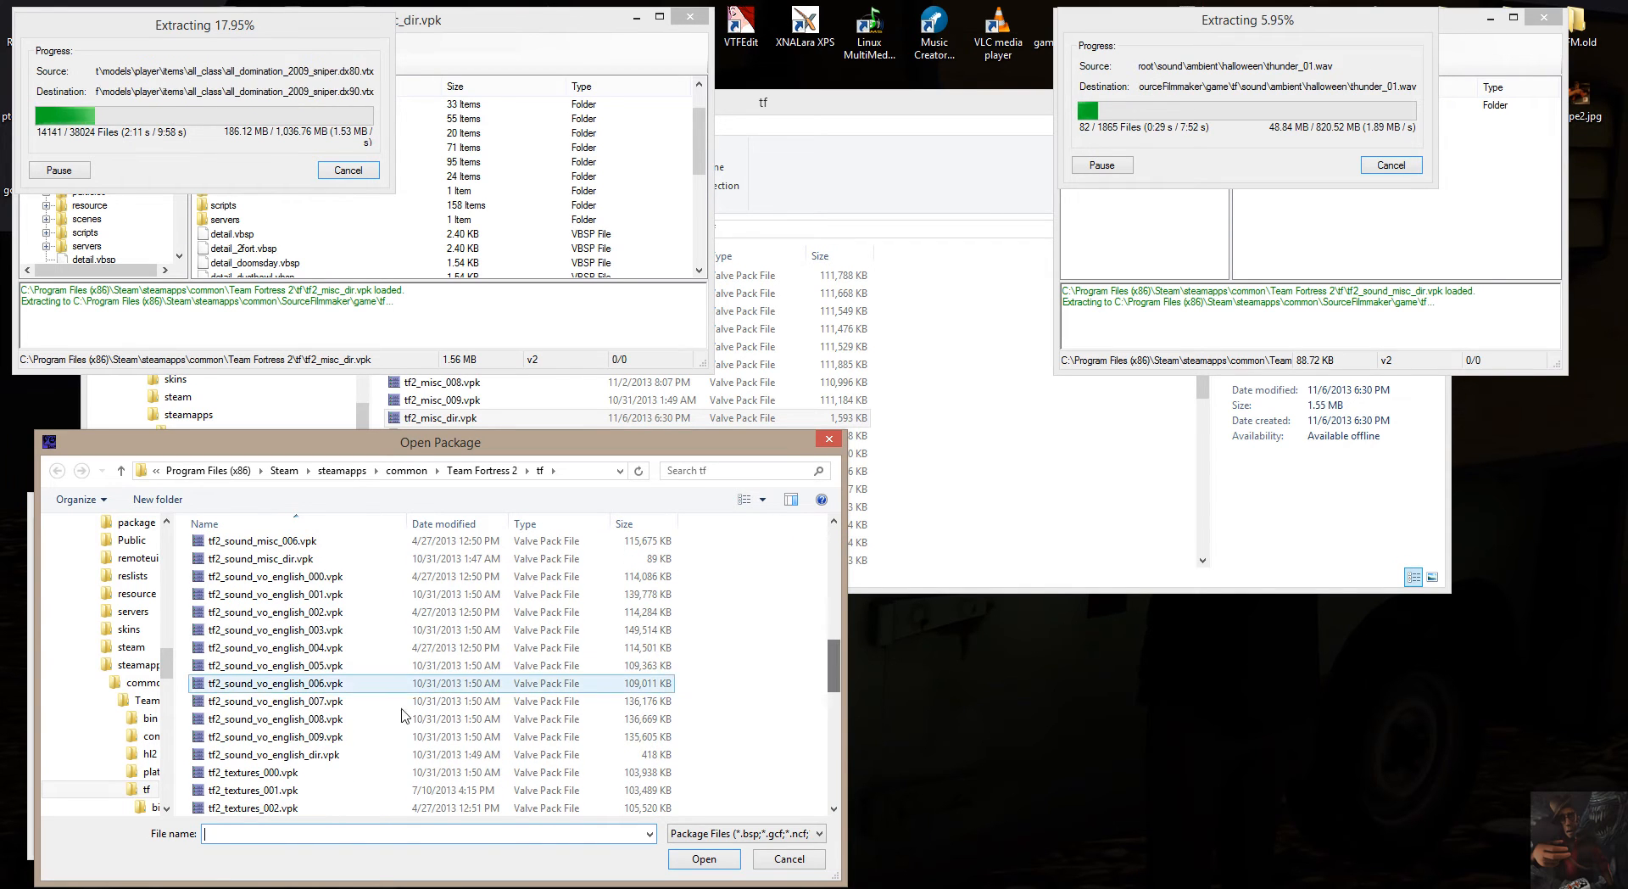
{"action": "double_click", "coordinate": [289, 755]}
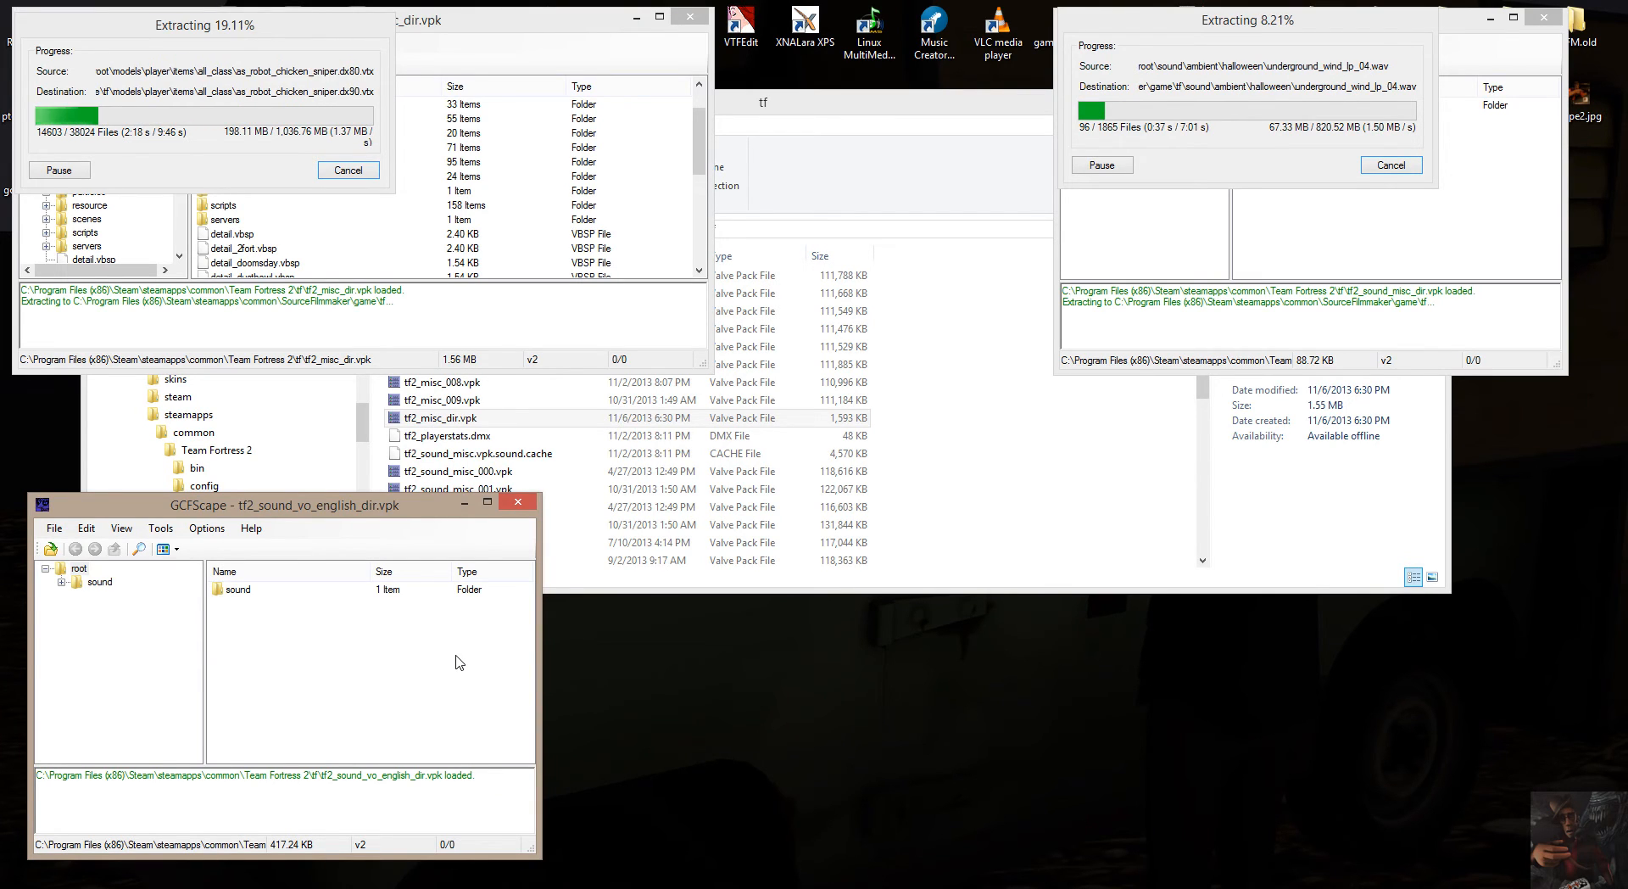
Begin extracting the sound folder from tf2_sound_vo_english_dir.vpk and expand This PC, C_Main (C:) and Program Files (x86) in the destination tree.
{"action": "left_click", "coordinate": [81, 570]}
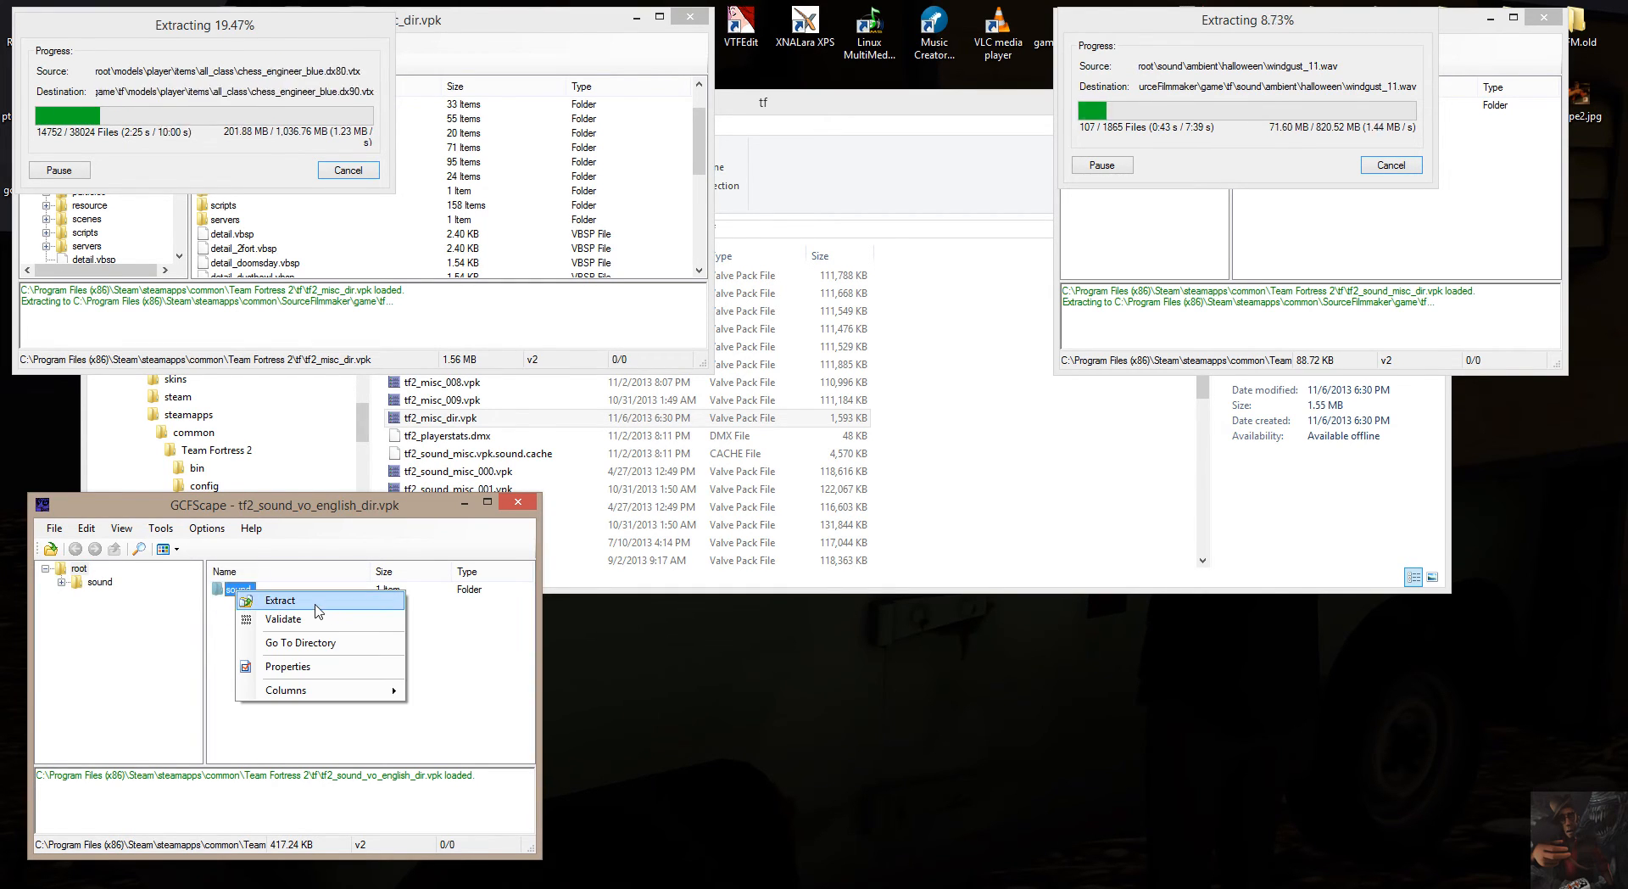
{"action": "left_click", "coordinate": [316, 606]}
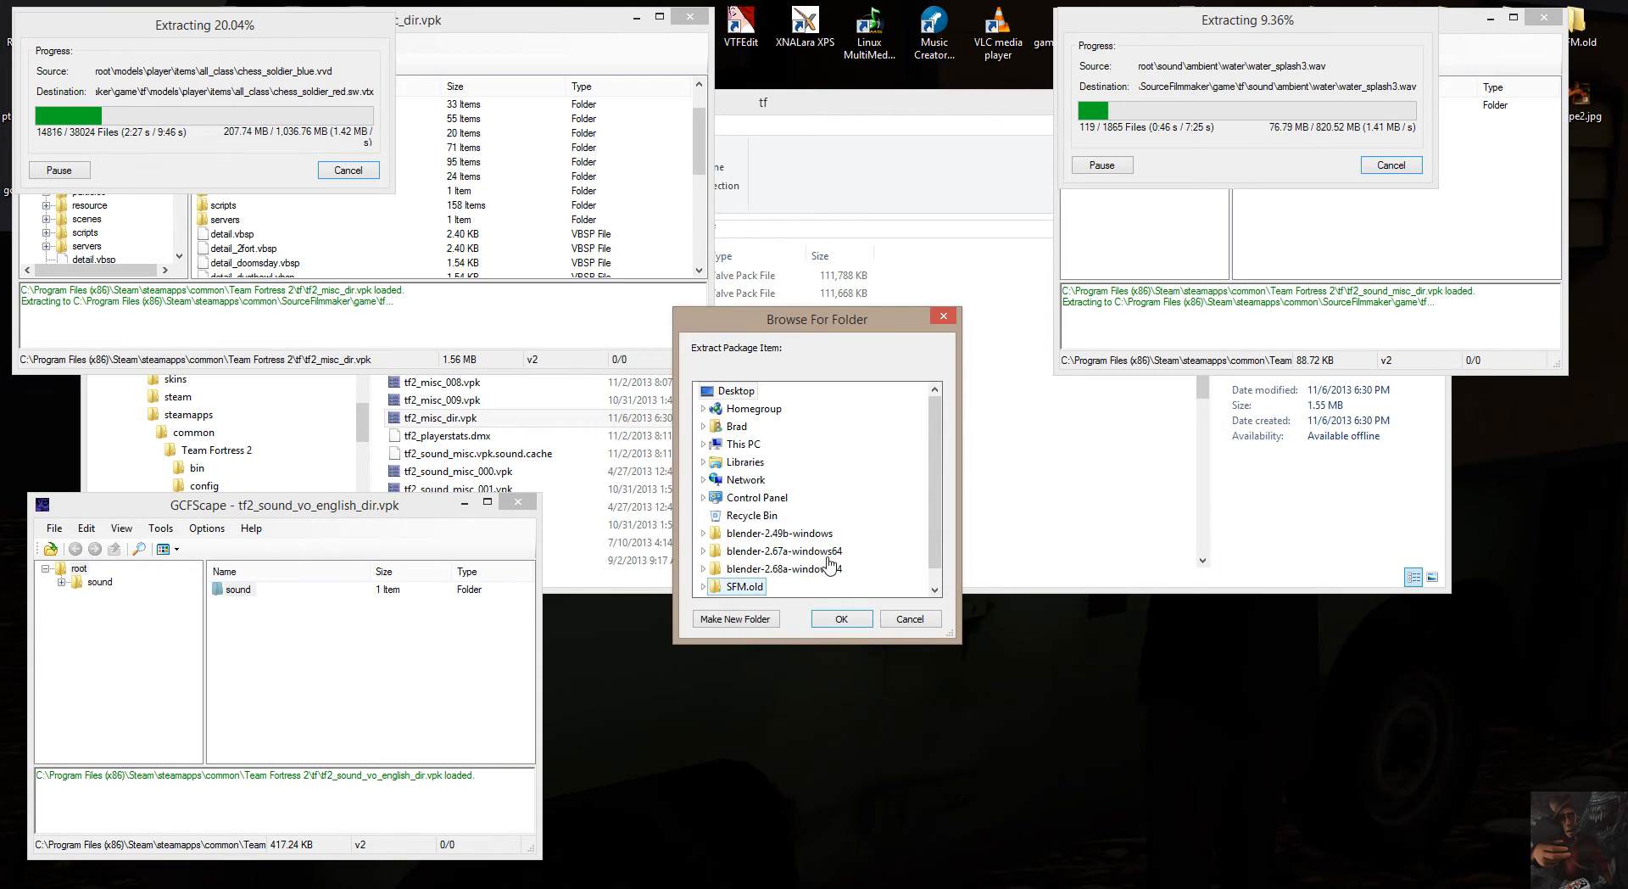
{"action": "left_click", "coordinate": [702, 444]}
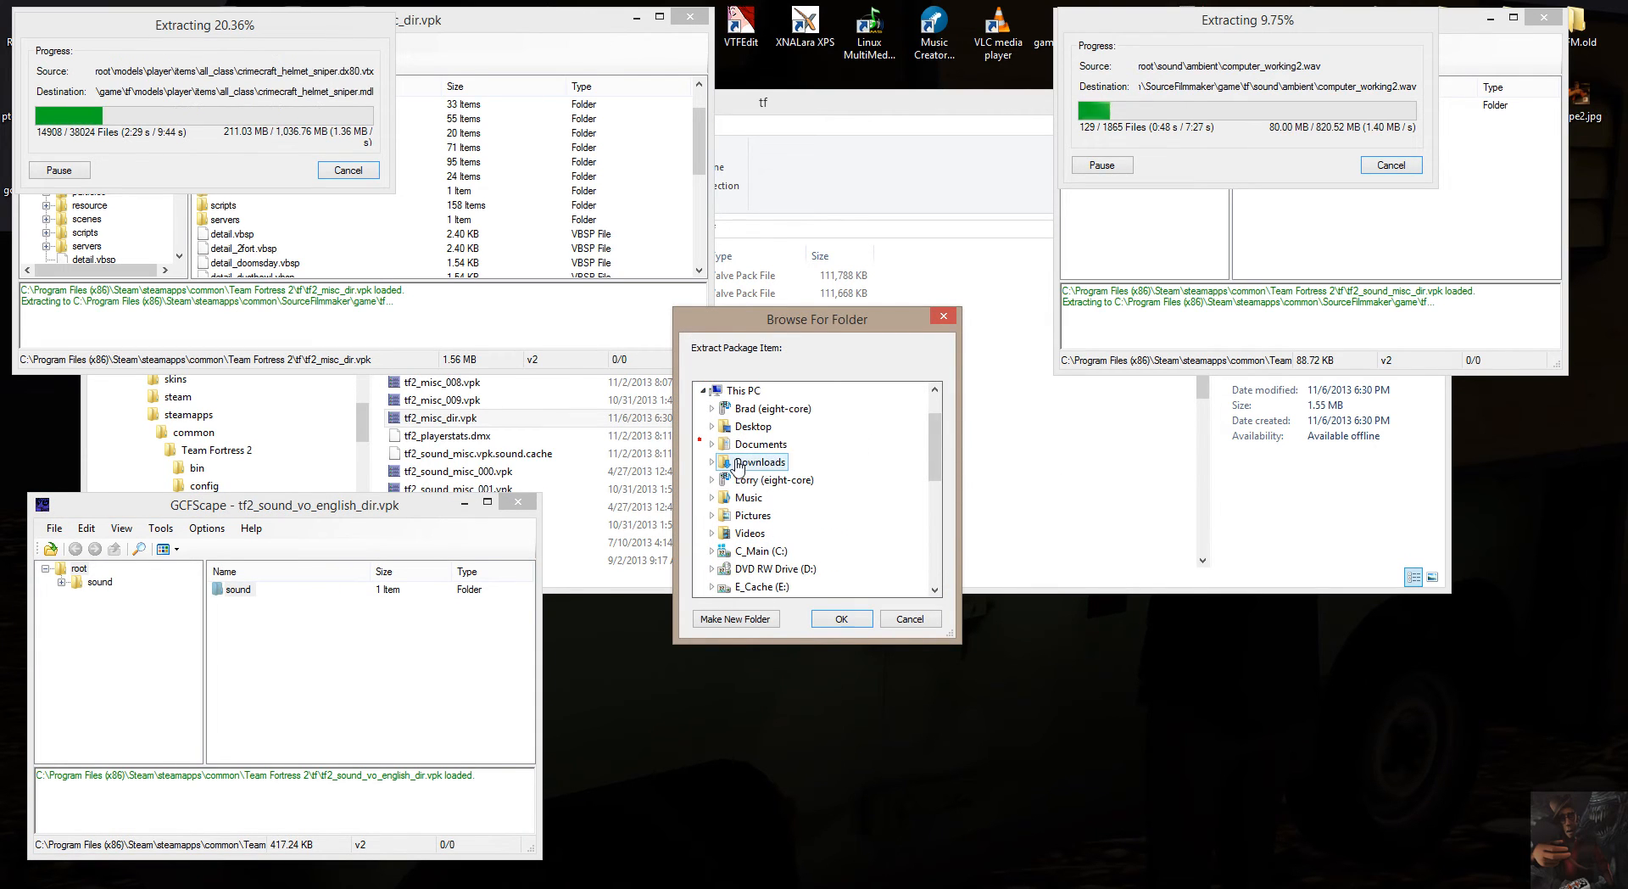
{"action": "left_click", "coordinate": [712, 553]}
{"action": "scroll", "coordinate": [773, 537], "scroll_direction": "down", "scroll_amount": 11}
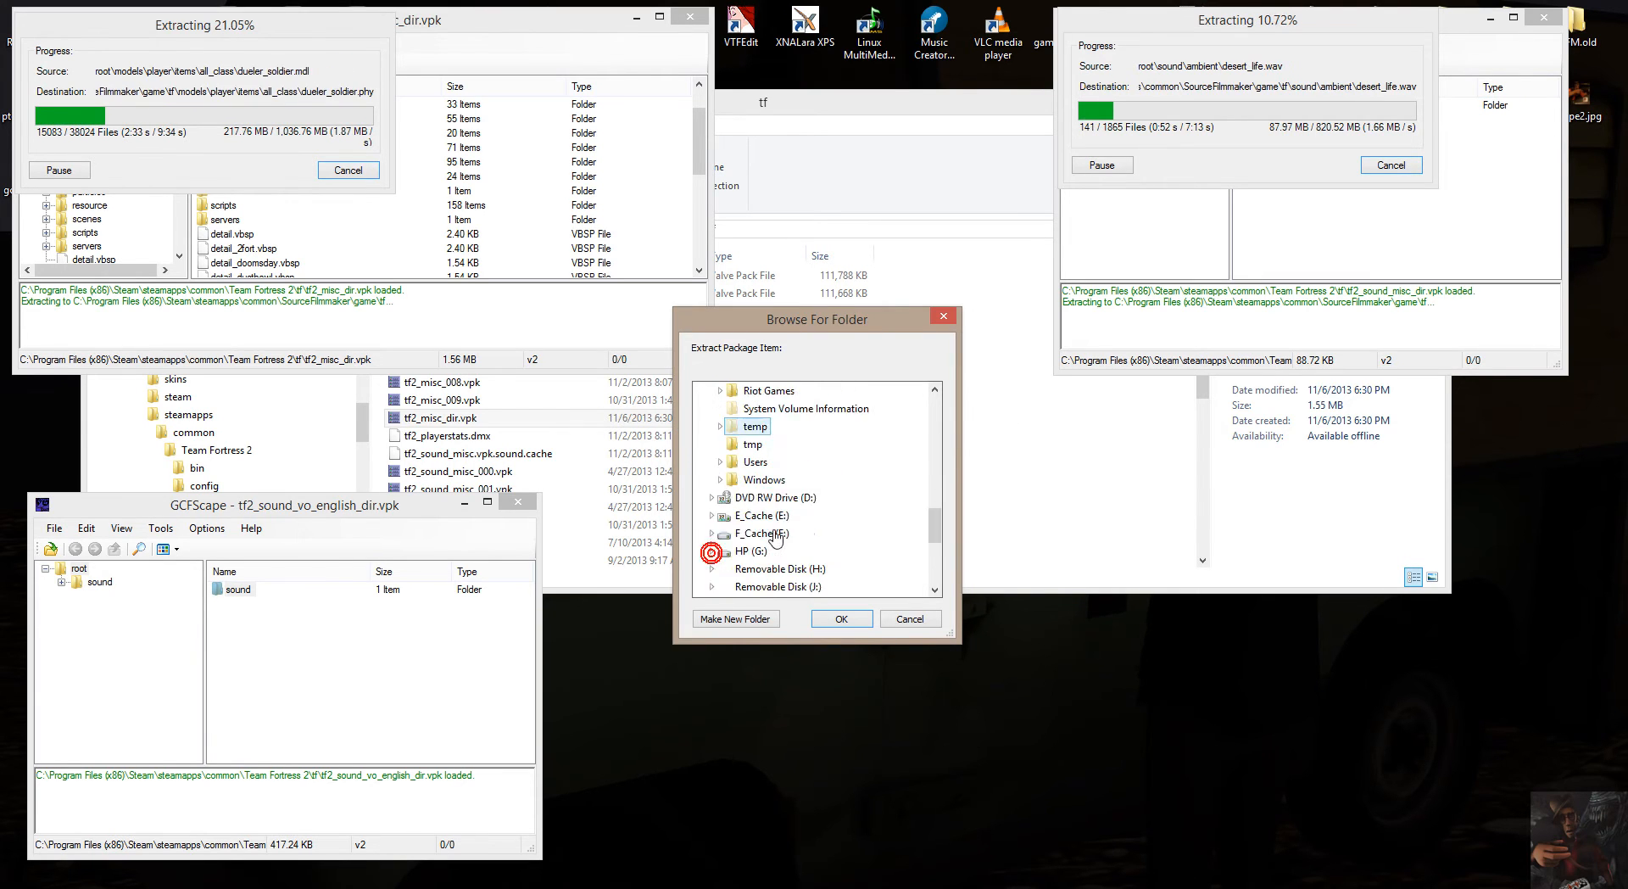
{"action": "scroll", "coordinate": [775, 536], "scroll_direction": "up", "scroll_amount": 4}
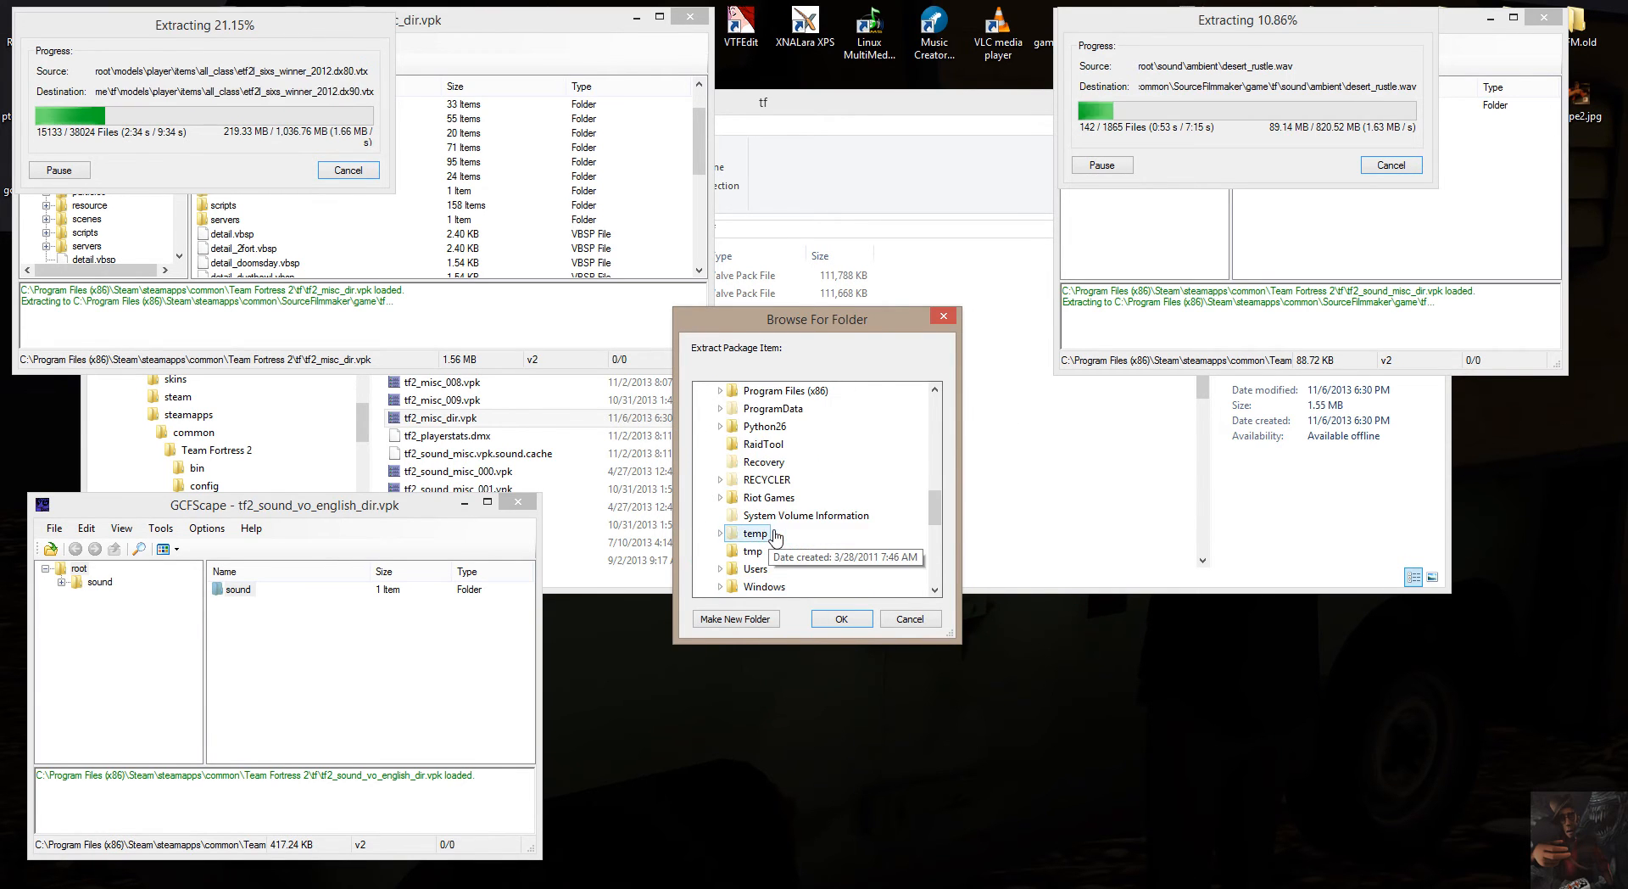
{"action": "left_click", "coordinate": [720, 391]}
Expand Steam, steamapps and common under Program Files (x86) in the destination tree for the English voice sounds.
{"action": "scroll", "coordinate": [776, 503], "scroll_direction": "down", "scroll_amount": 2}
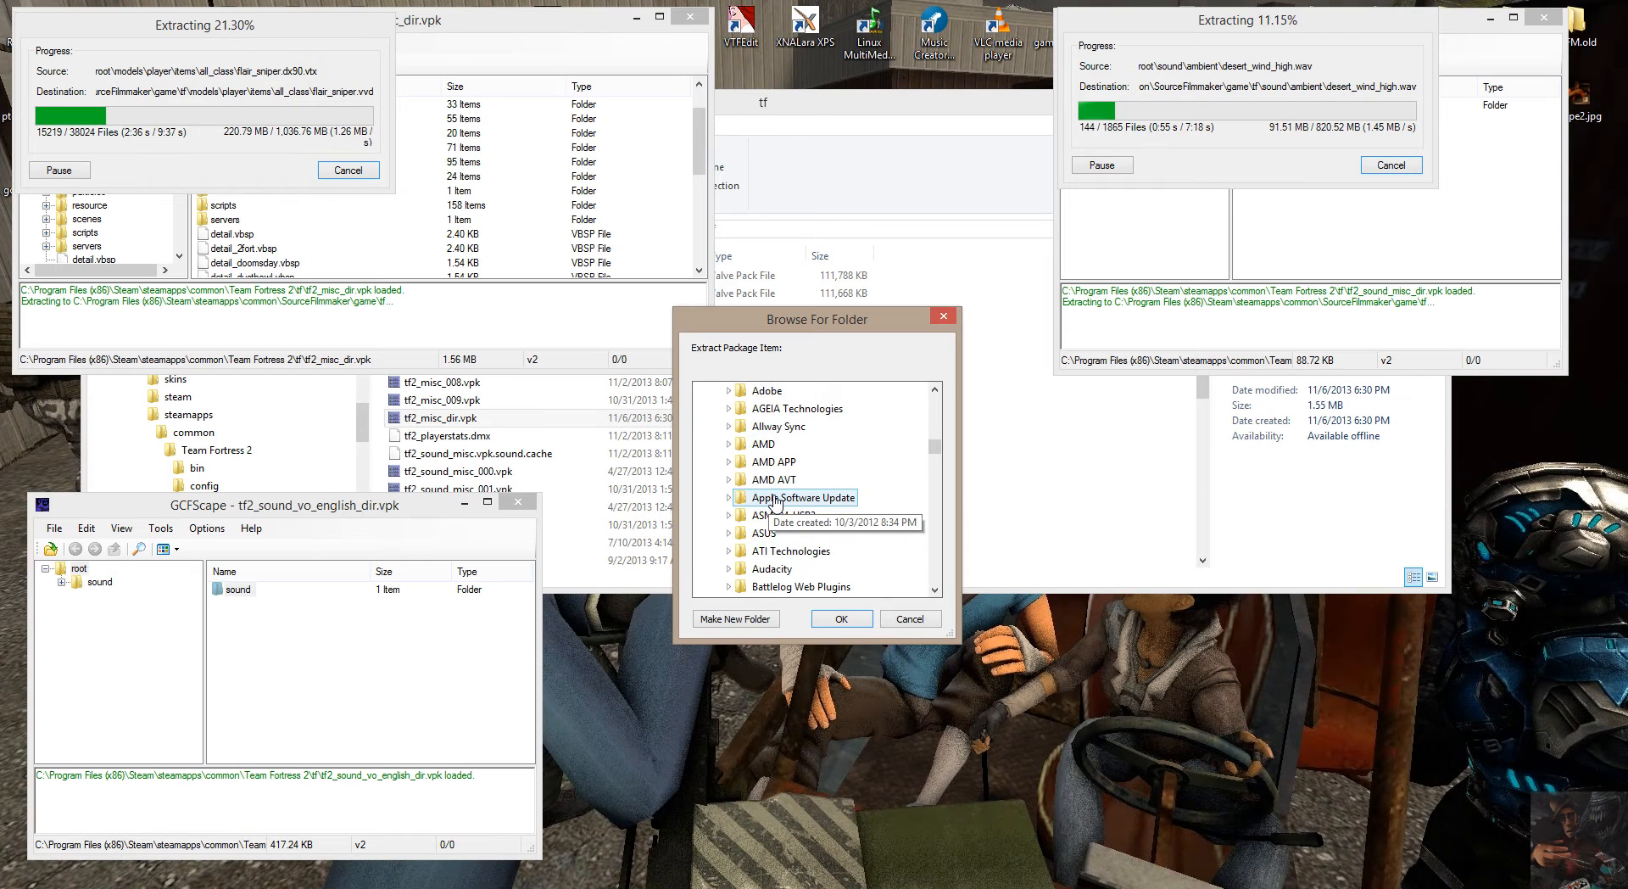
{"action": "scroll", "coordinate": [774, 503], "scroll_direction": "down", "scroll_amount": 15}
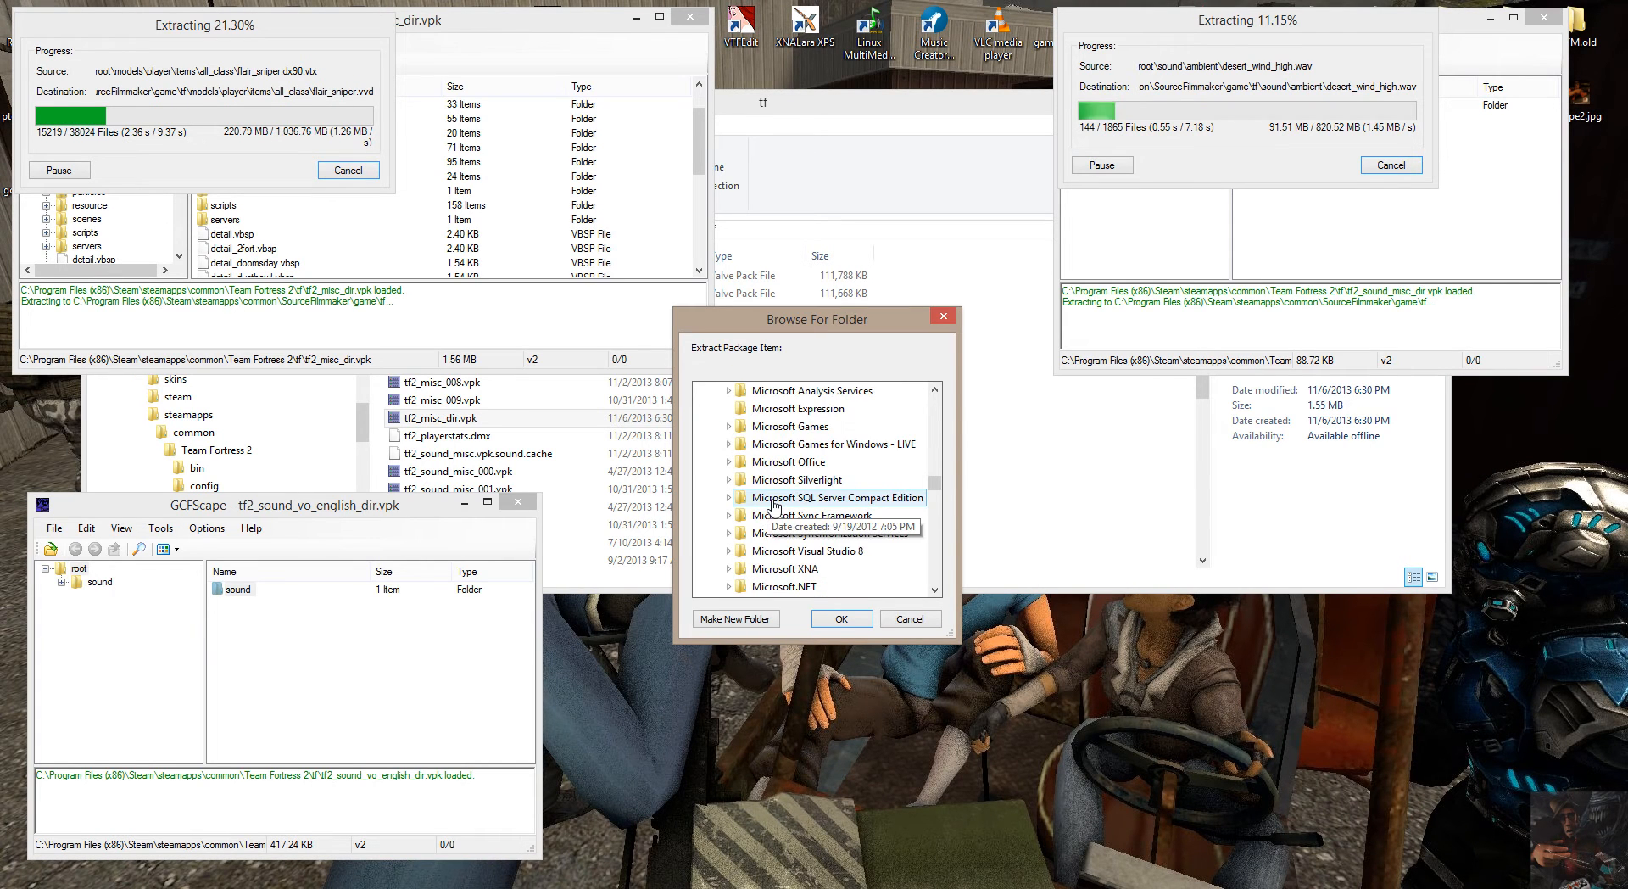
{"action": "scroll", "coordinate": [775, 507], "scroll_direction": "down", "scroll_amount": 7}
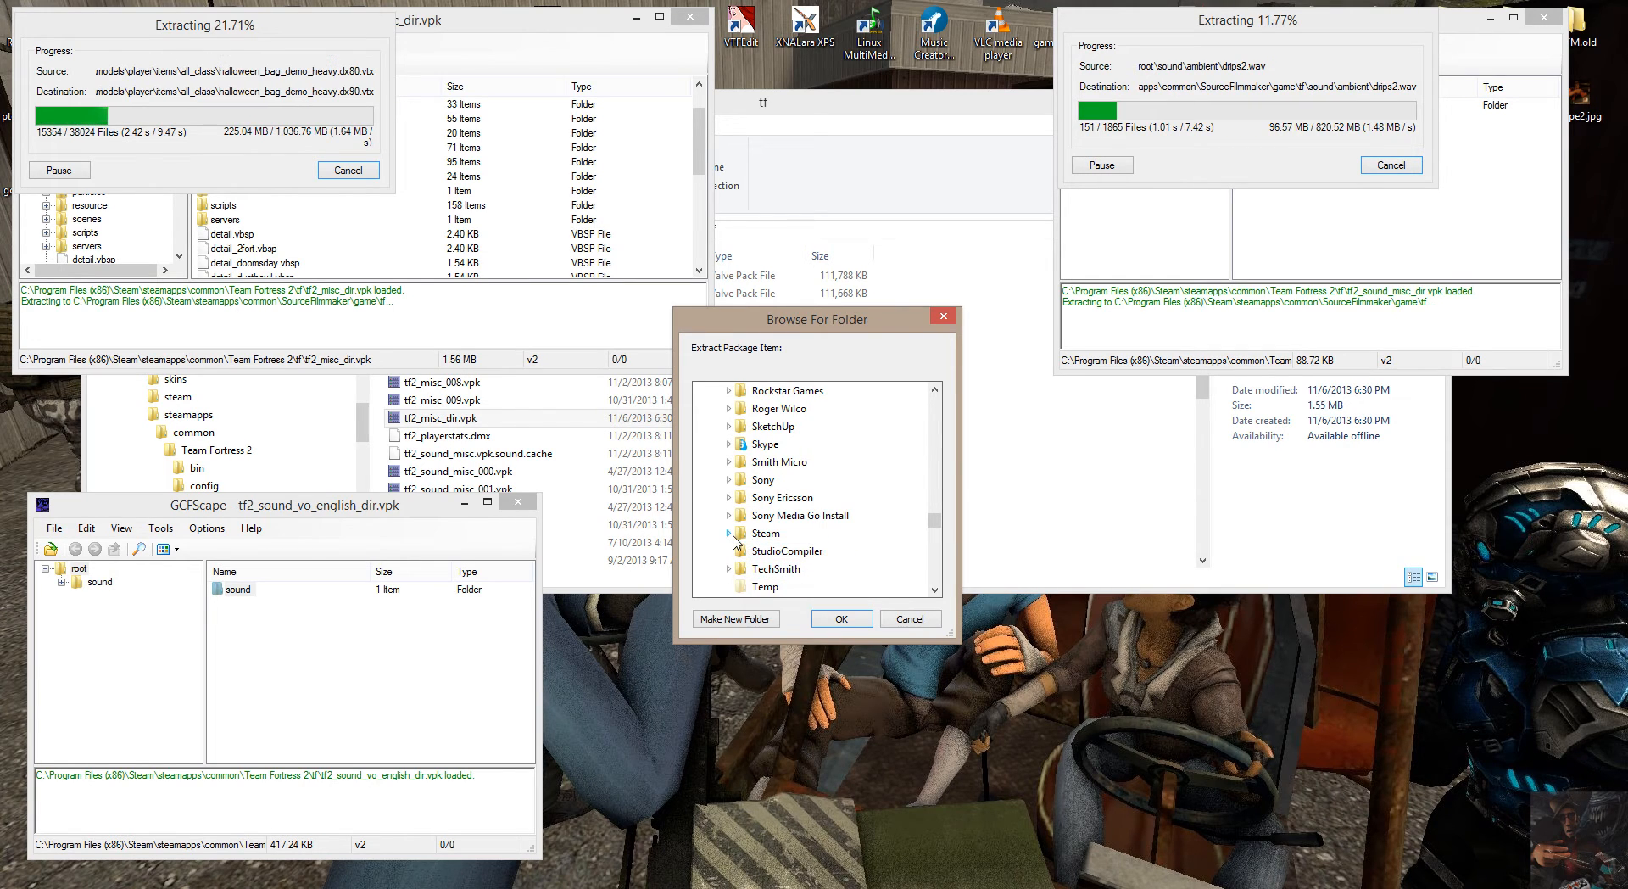
{"action": "left_click", "coordinate": [729, 533]}
{"action": "scroll", "coordinate": [802, 524], "scroll_direction": "down", "scroll_amount": 6}
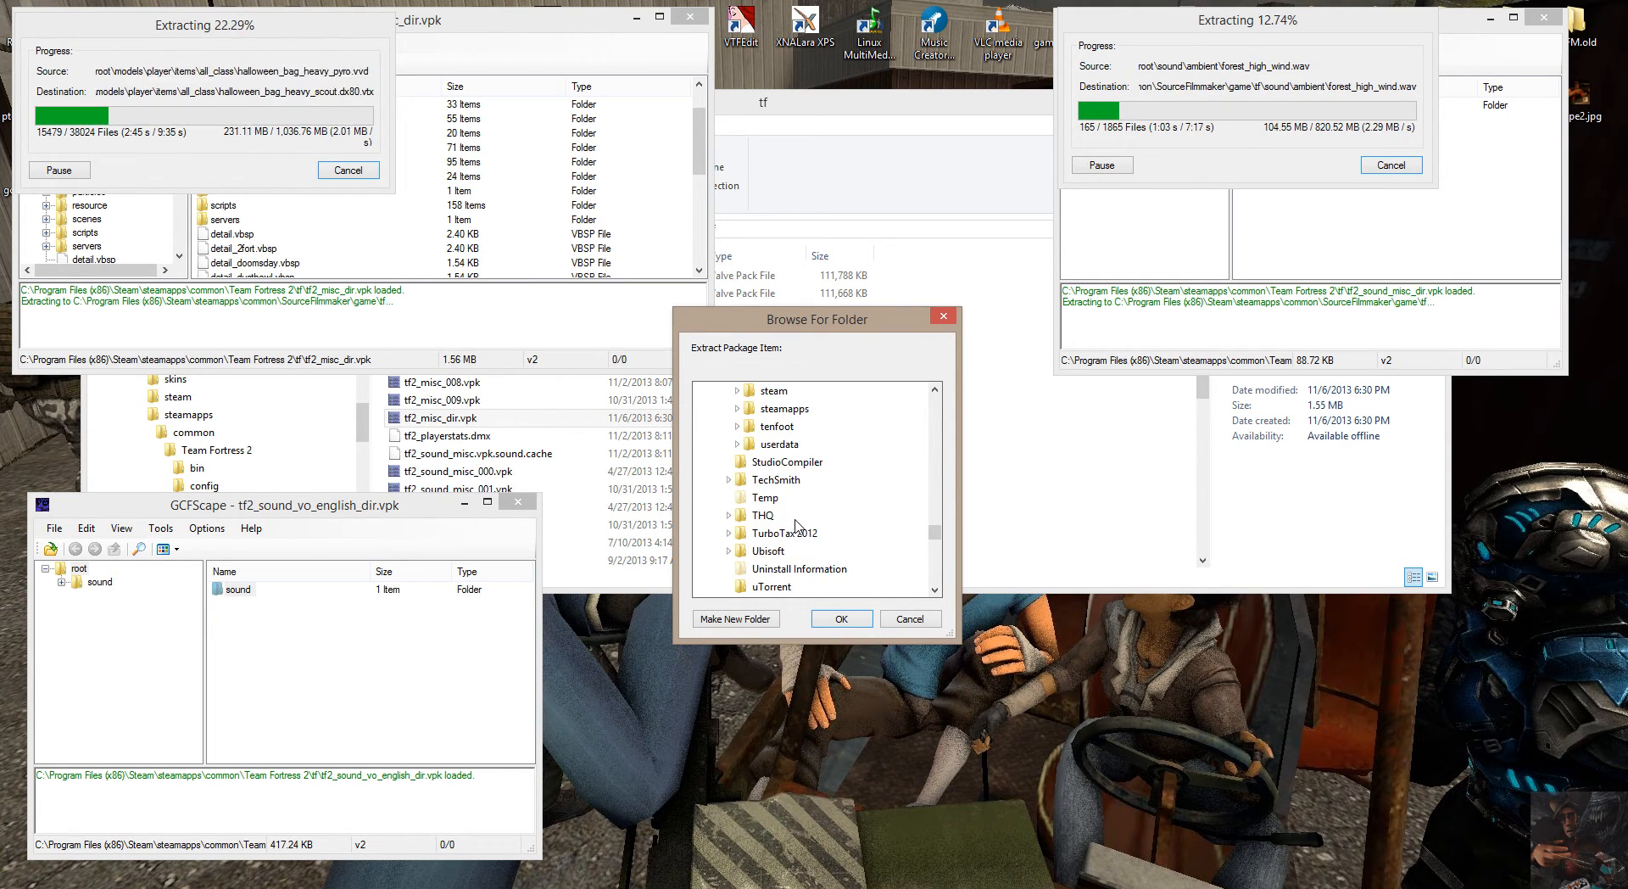
{"action": "scroll", "coordinate": [797, 524], "scroll_direction": "up", "scroll_amount": 2}
{"action": "left_click", "coordinate": [737, 515]}
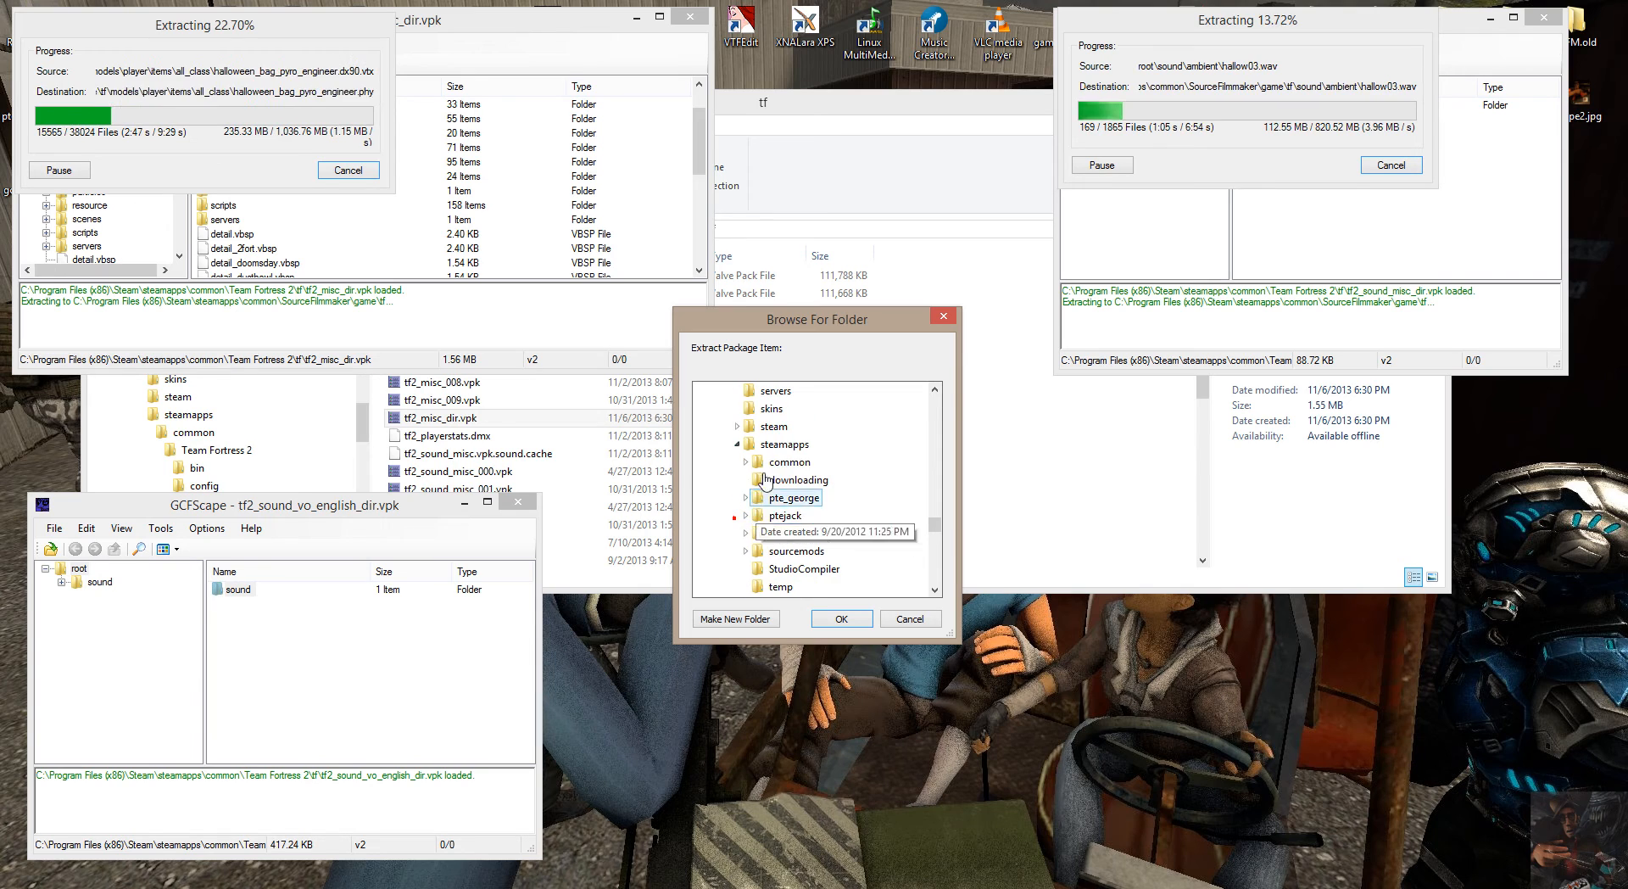
{"action": "left_click", "coordinate": [747, 463]}
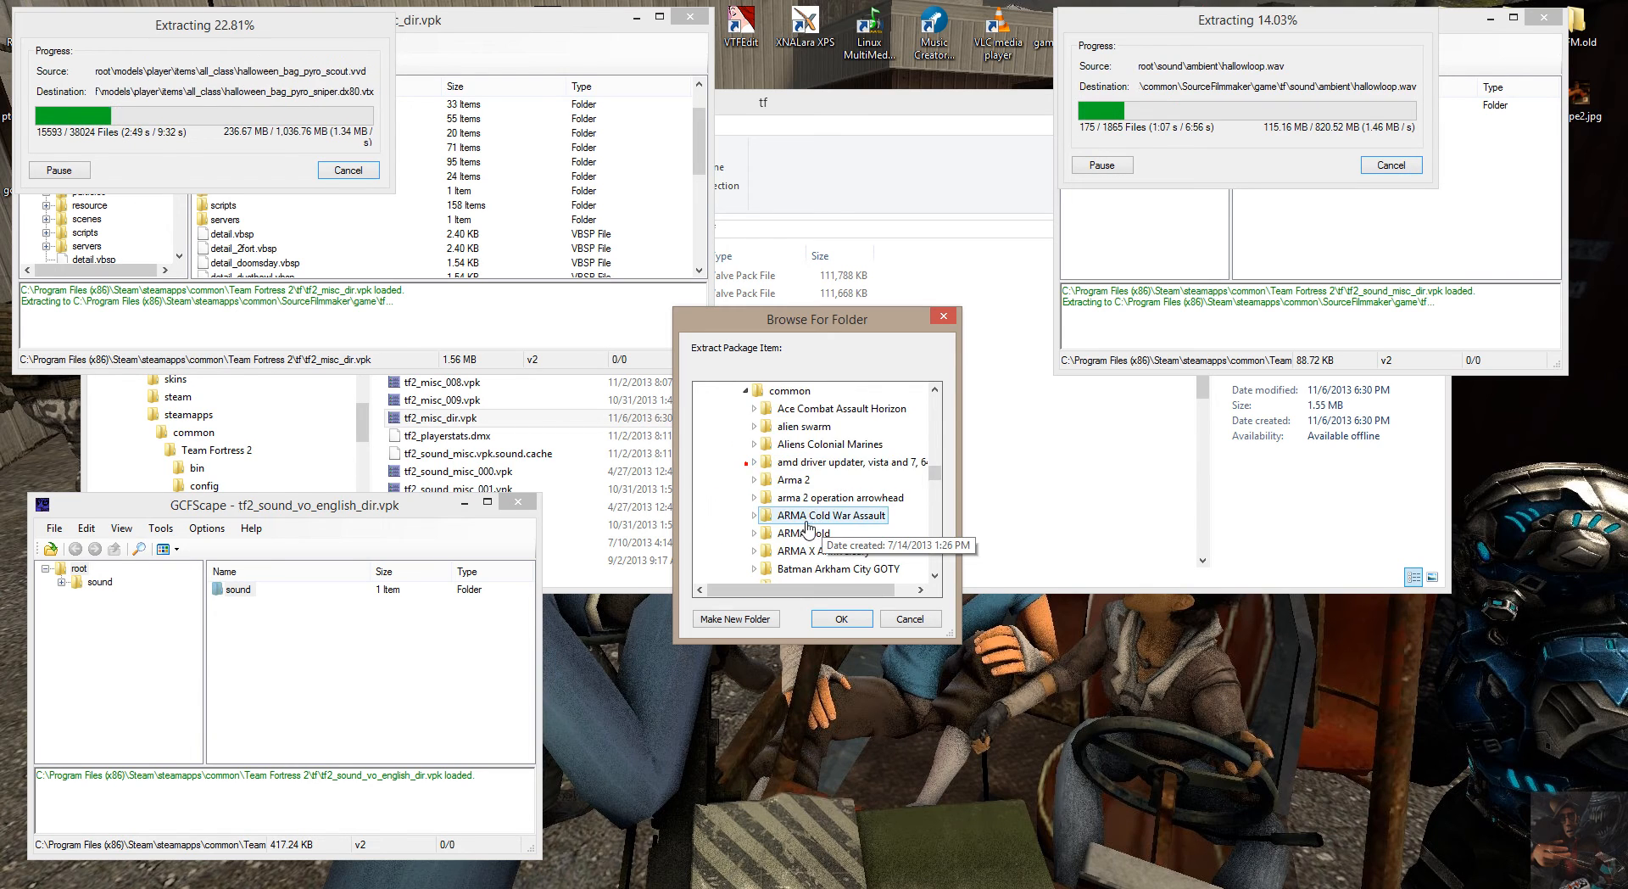
Choose SourceFilmmaker\game\tf under common as the destination and start extracting the English voice sound folder.
{"action": "scroll", "coordinate": [797, 526], "scroll_direction": "down", "scroll_amount": 5}
{"action": "scroll", "coordinate": [797, 526], "scroll_direction": "down", "scroll_amount": 8}
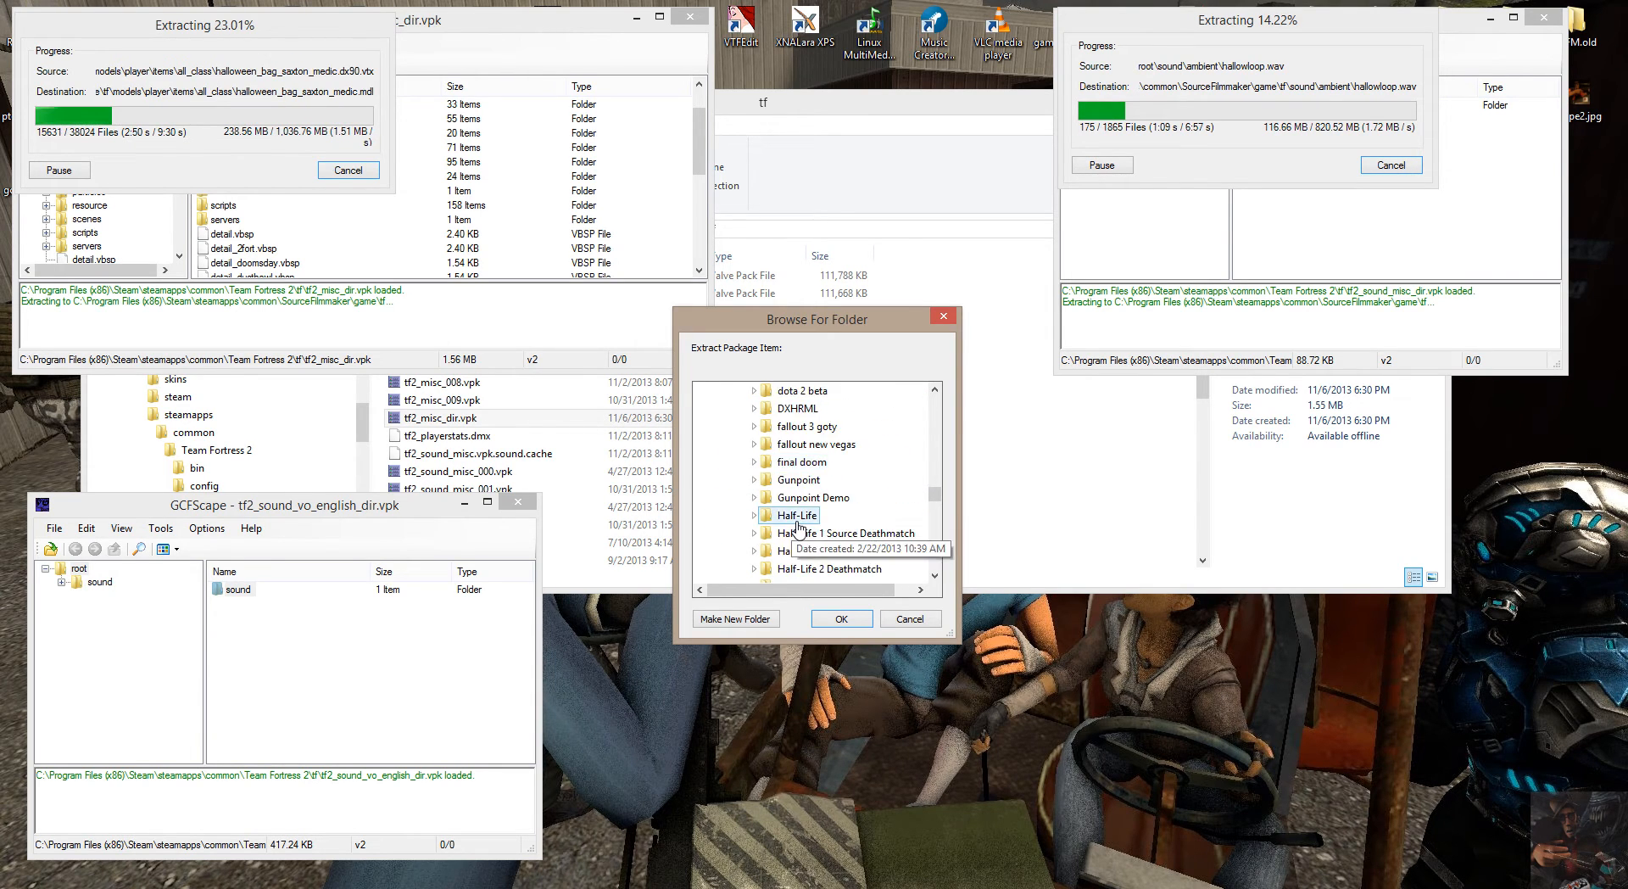
{"action": "scroll", "coordinate": [797, 526], "scroll_direction": "down", "scroll_amount": 10}
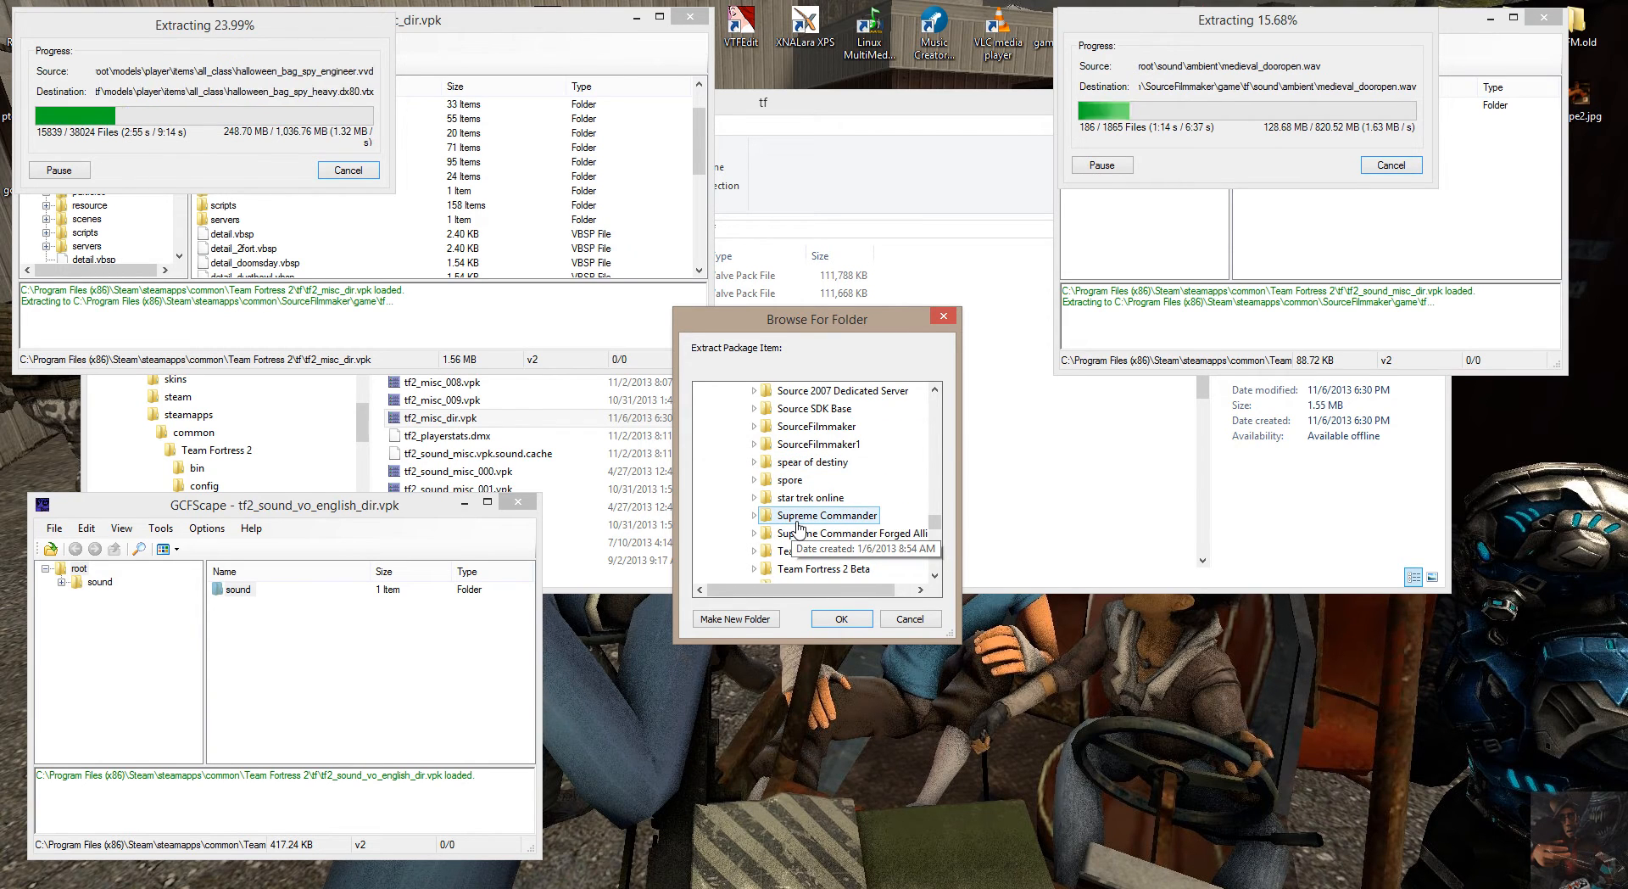
{"action": "double_click", "coordinate": [792, 428]}
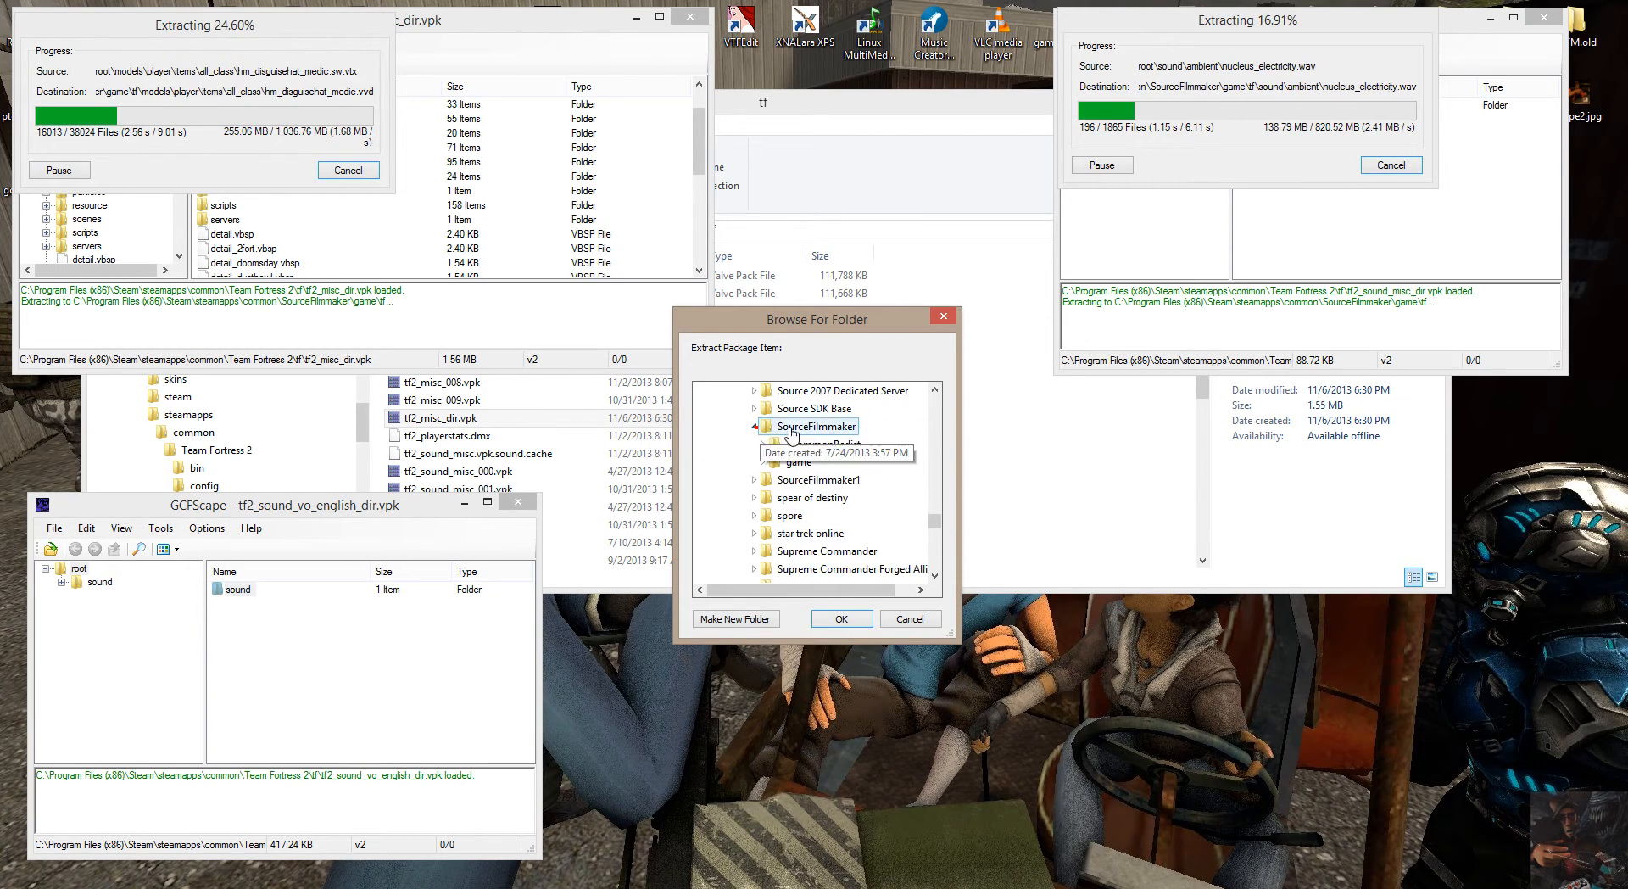
{"action": "left_click", "coordinate": [764, 462]}
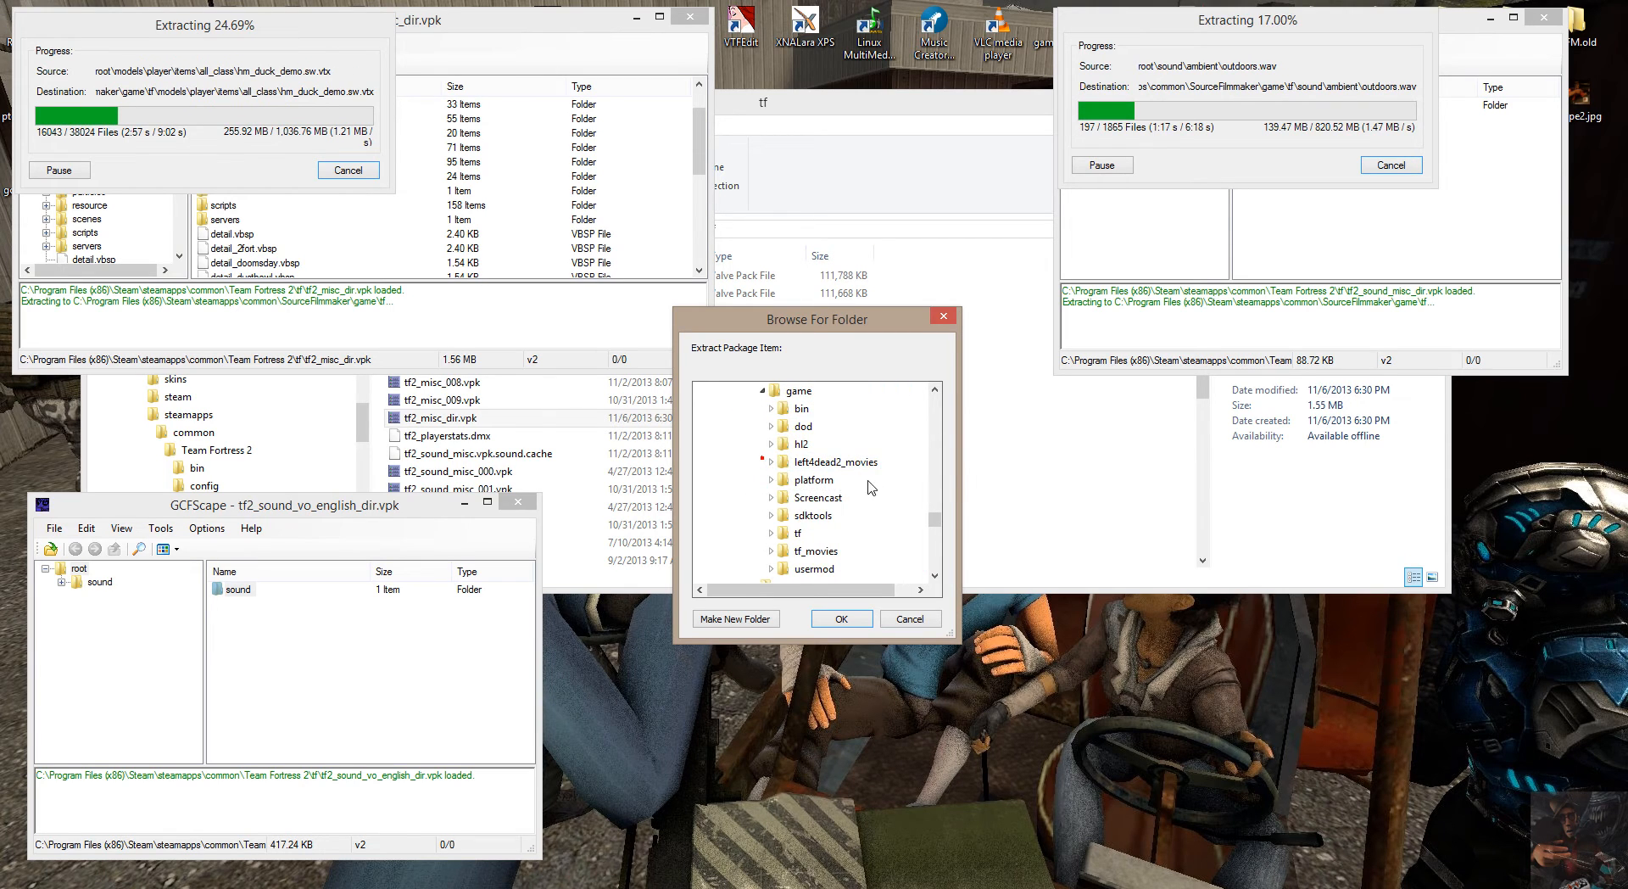
{"action": "left_click", "coordinate": [842, 618]}
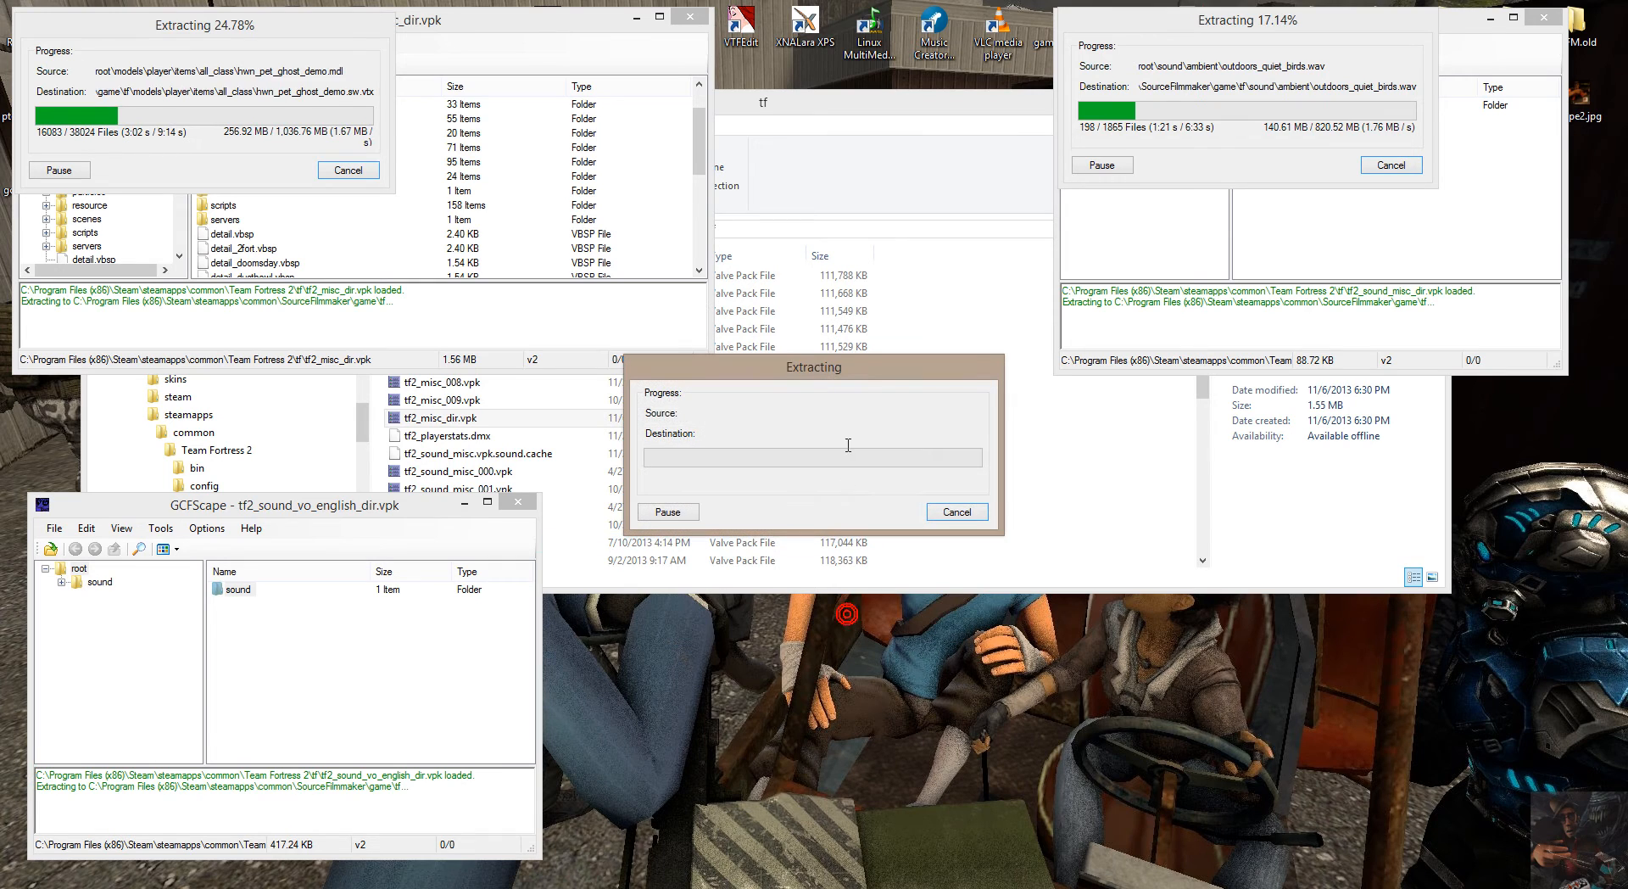
Move the voice extraction progress window over its own GCFScape window, then launch a fourth GCFScape window and place it below the second.
{"action": "left_click_drag", "start_coordinate": [878, 376], "coordinate": [281, 522]}
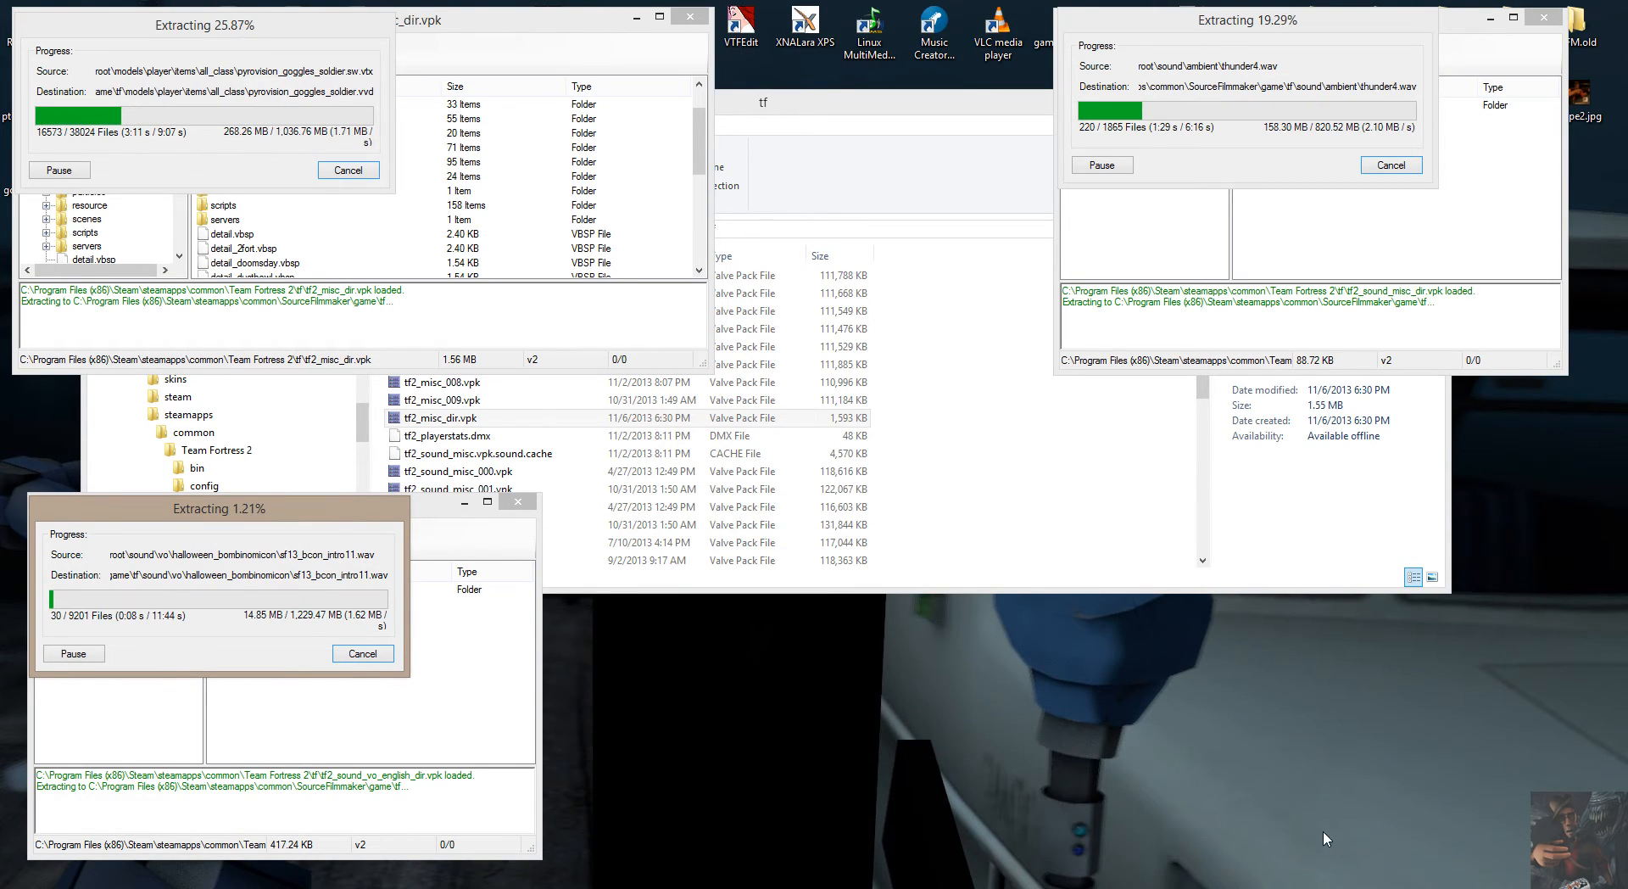
{"action": "right_click", "coordinate": [1359, 885]}
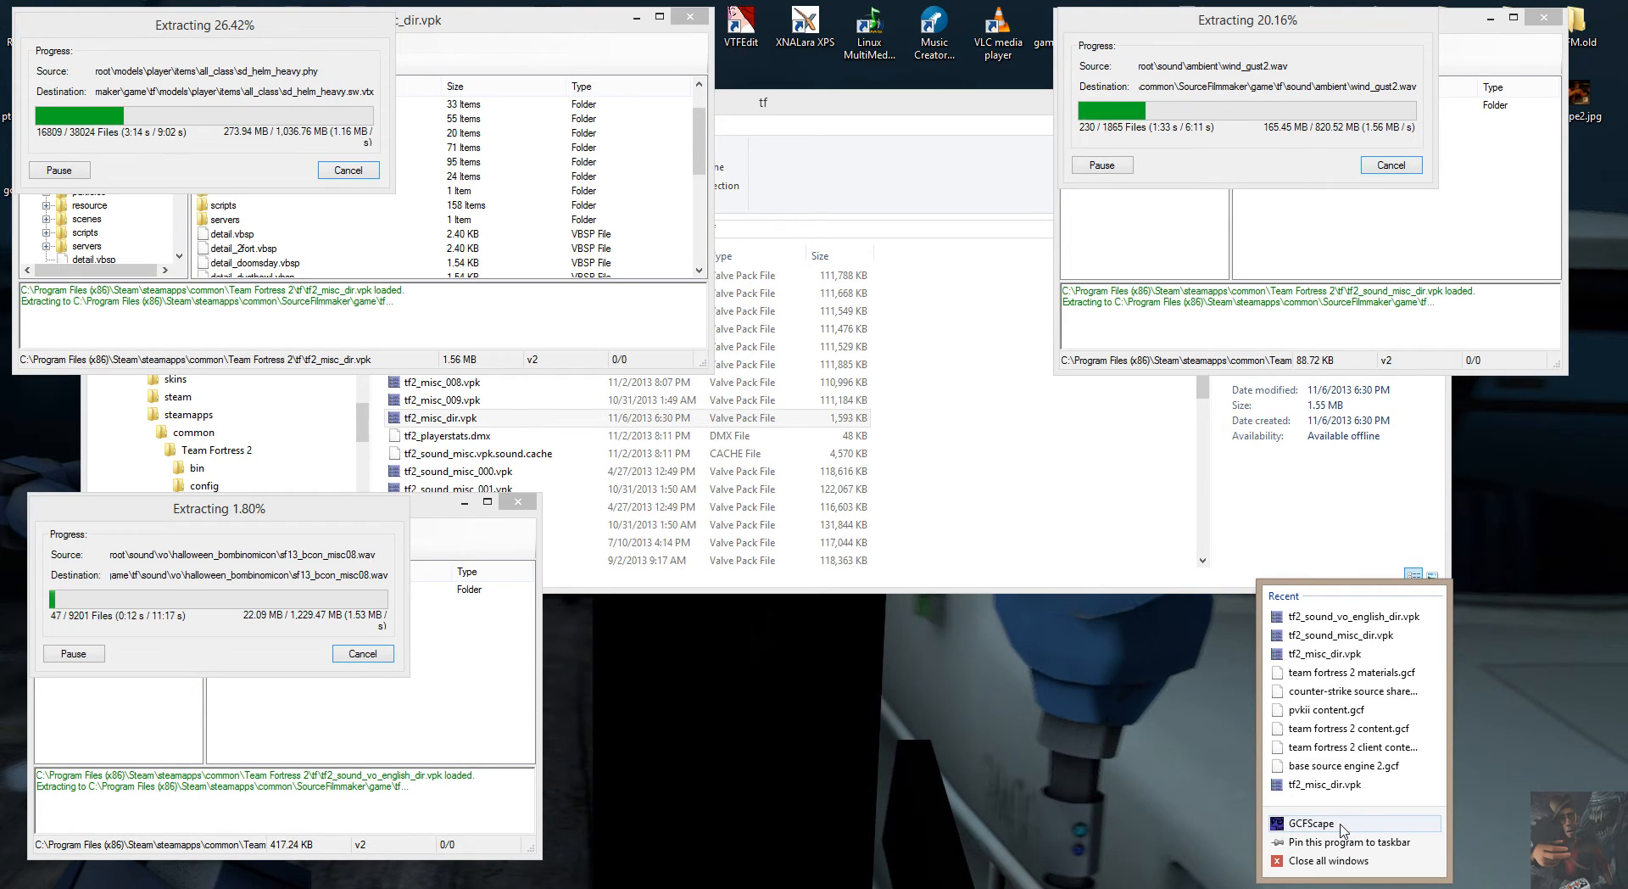
{"action": "left_click", "coordinate": [1342, 826]}
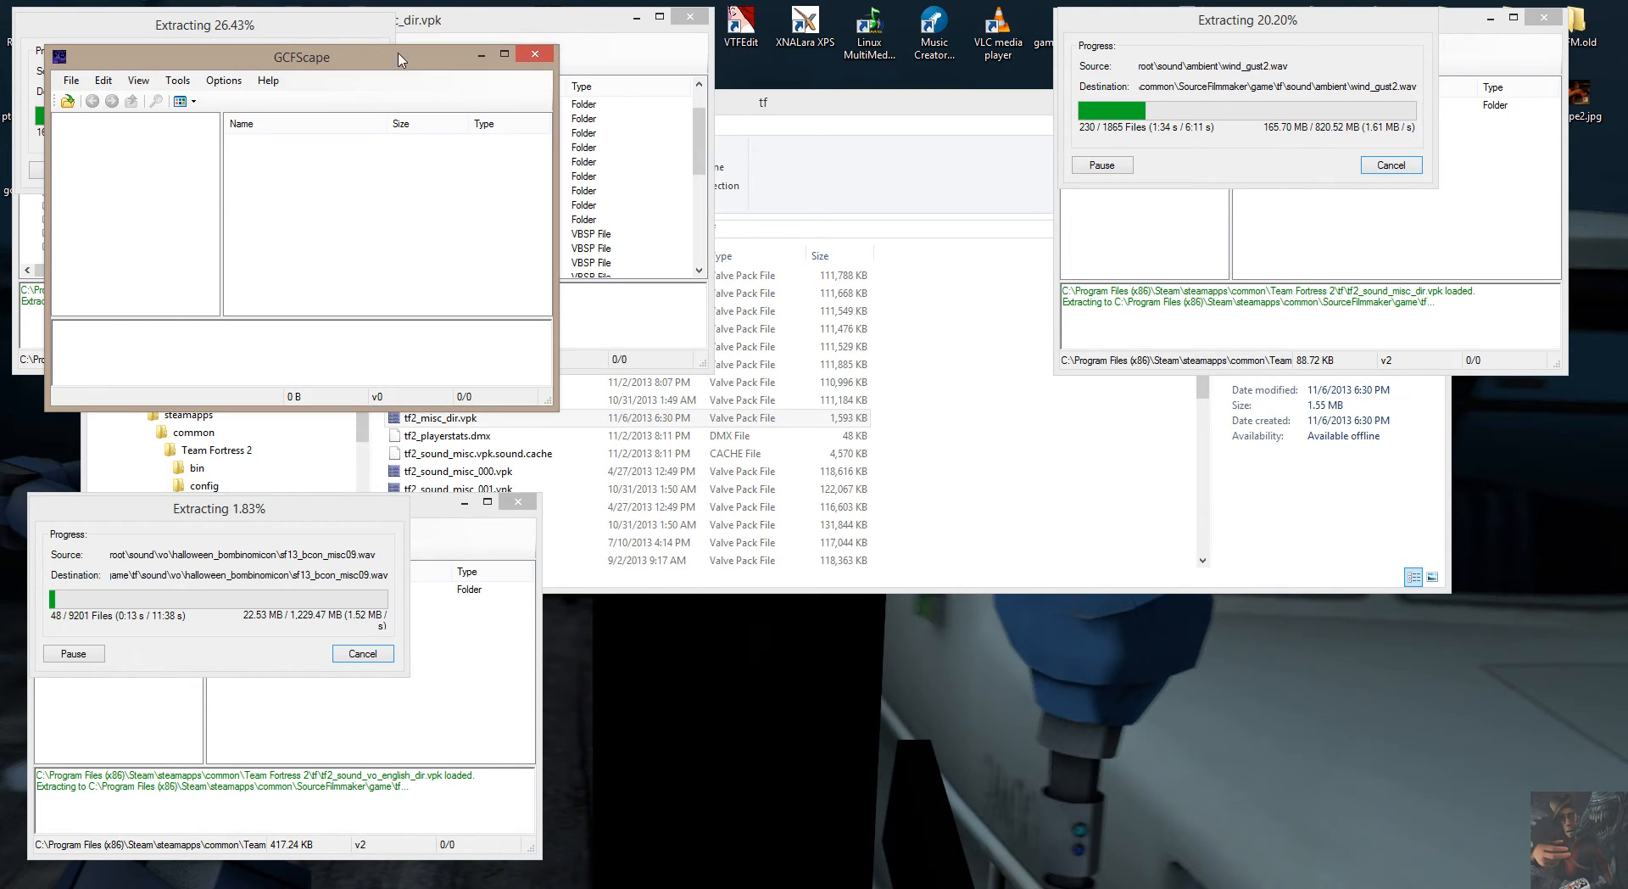
{"action": "left_click_drag", "start_coordinate": [311, 62], "coordinate": [1328, 527]}
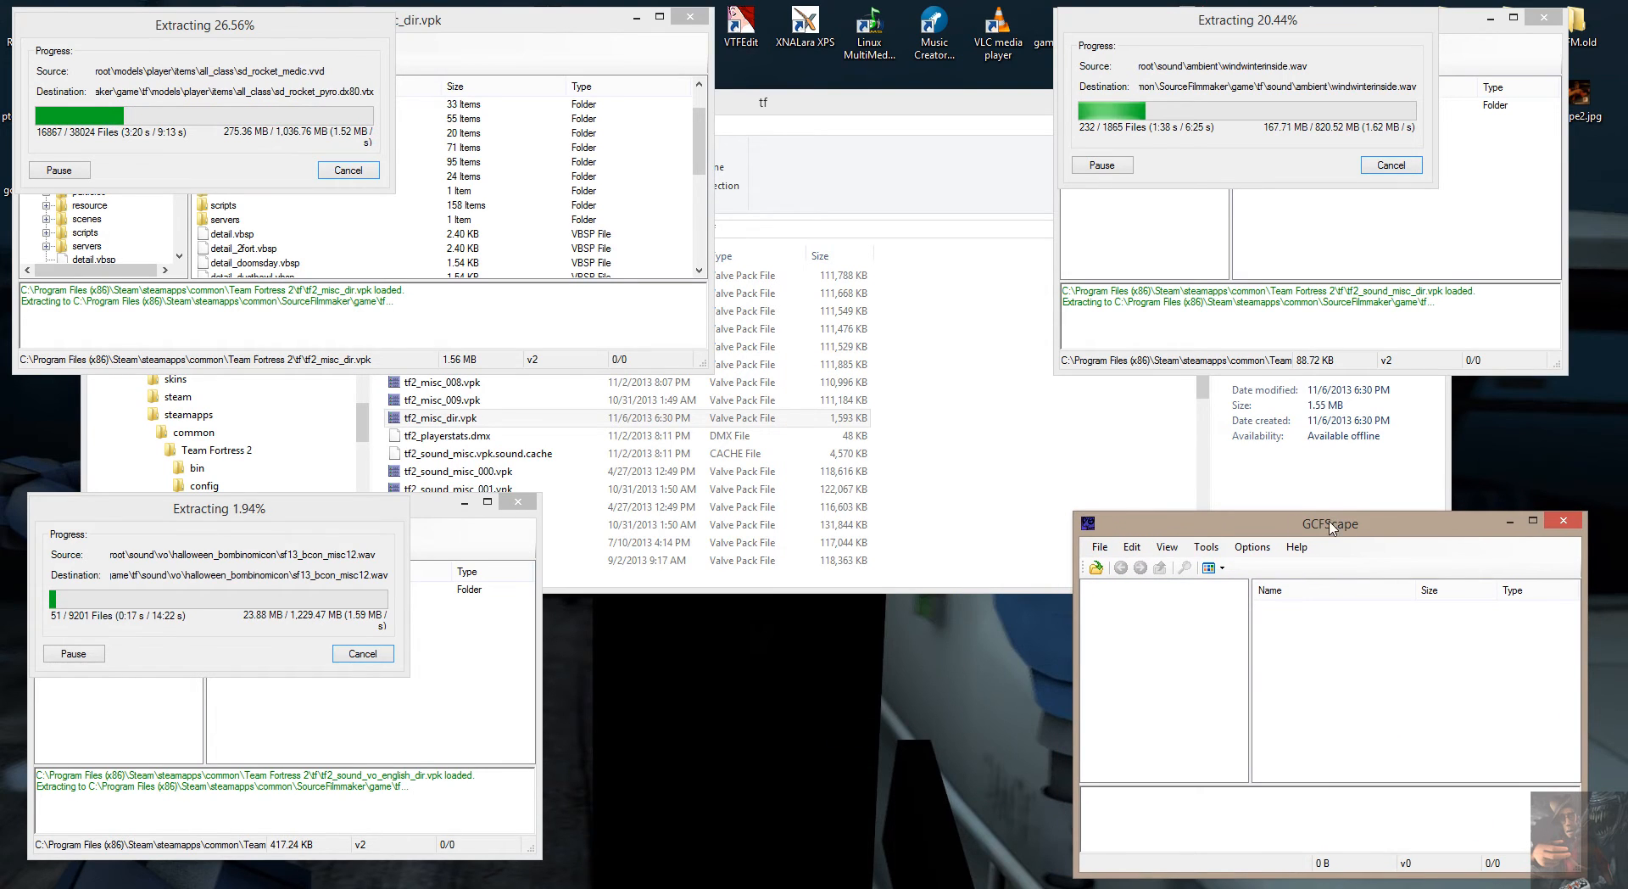
Open tf2_textures_dir.vpk from the Team Fortress 2 tf folder in the fourth GCFScape window.
{"action": "left_click", "coordinate": [1102, 546]}
{"action": "left_click", "coordinate": [1116, 569]}
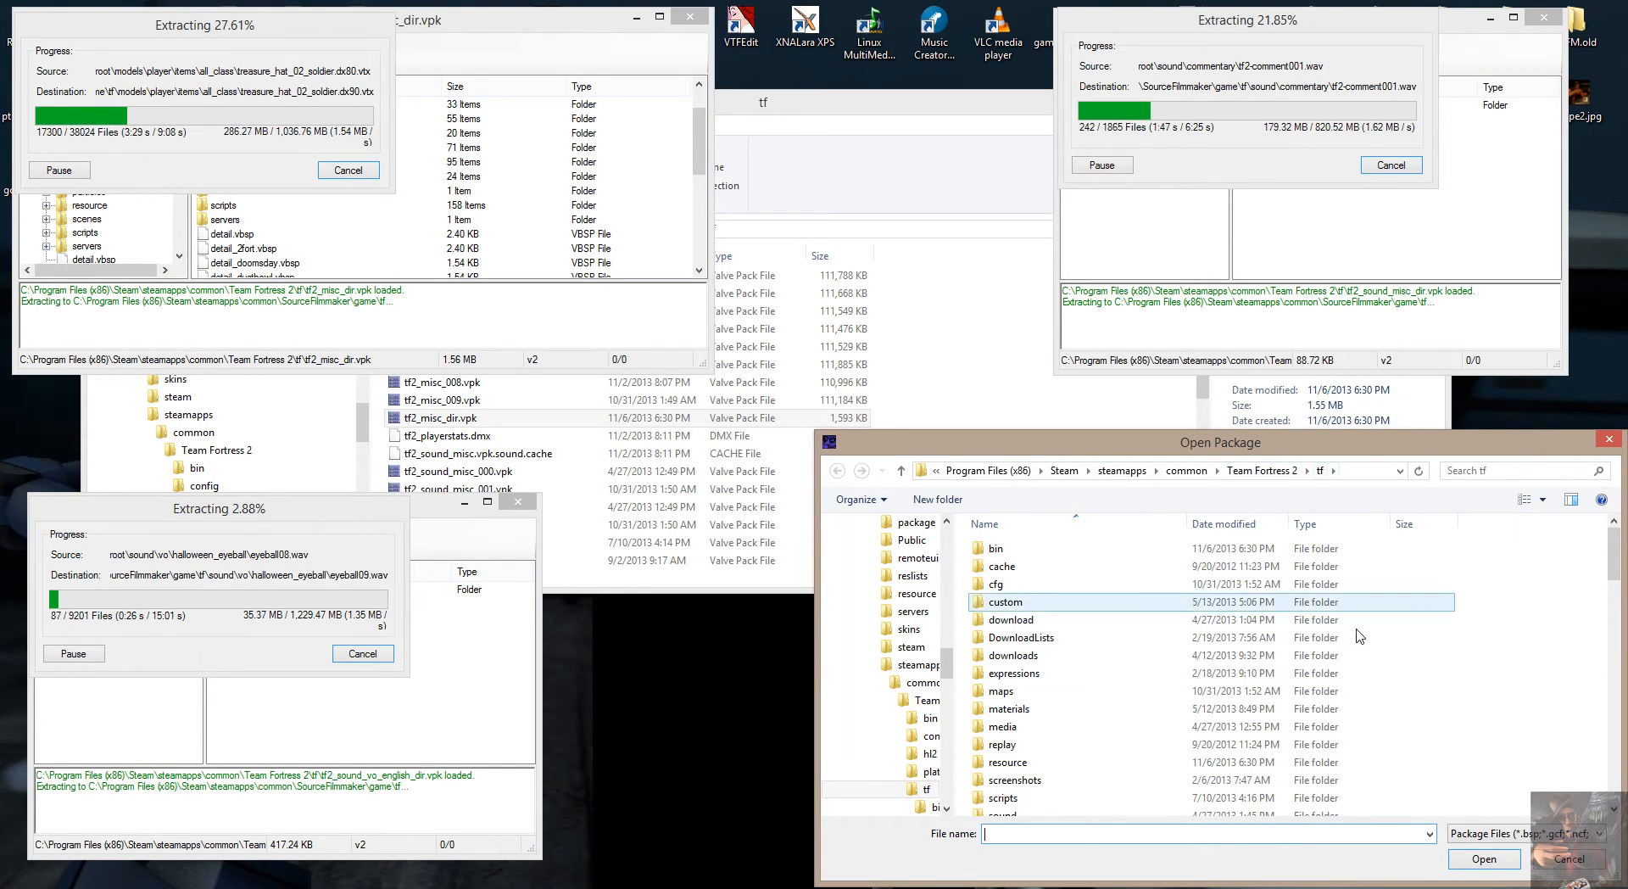
{"action": "left_click_drag", "start_coordinate": [1614, 548], "coordinate": [1527, 814]}
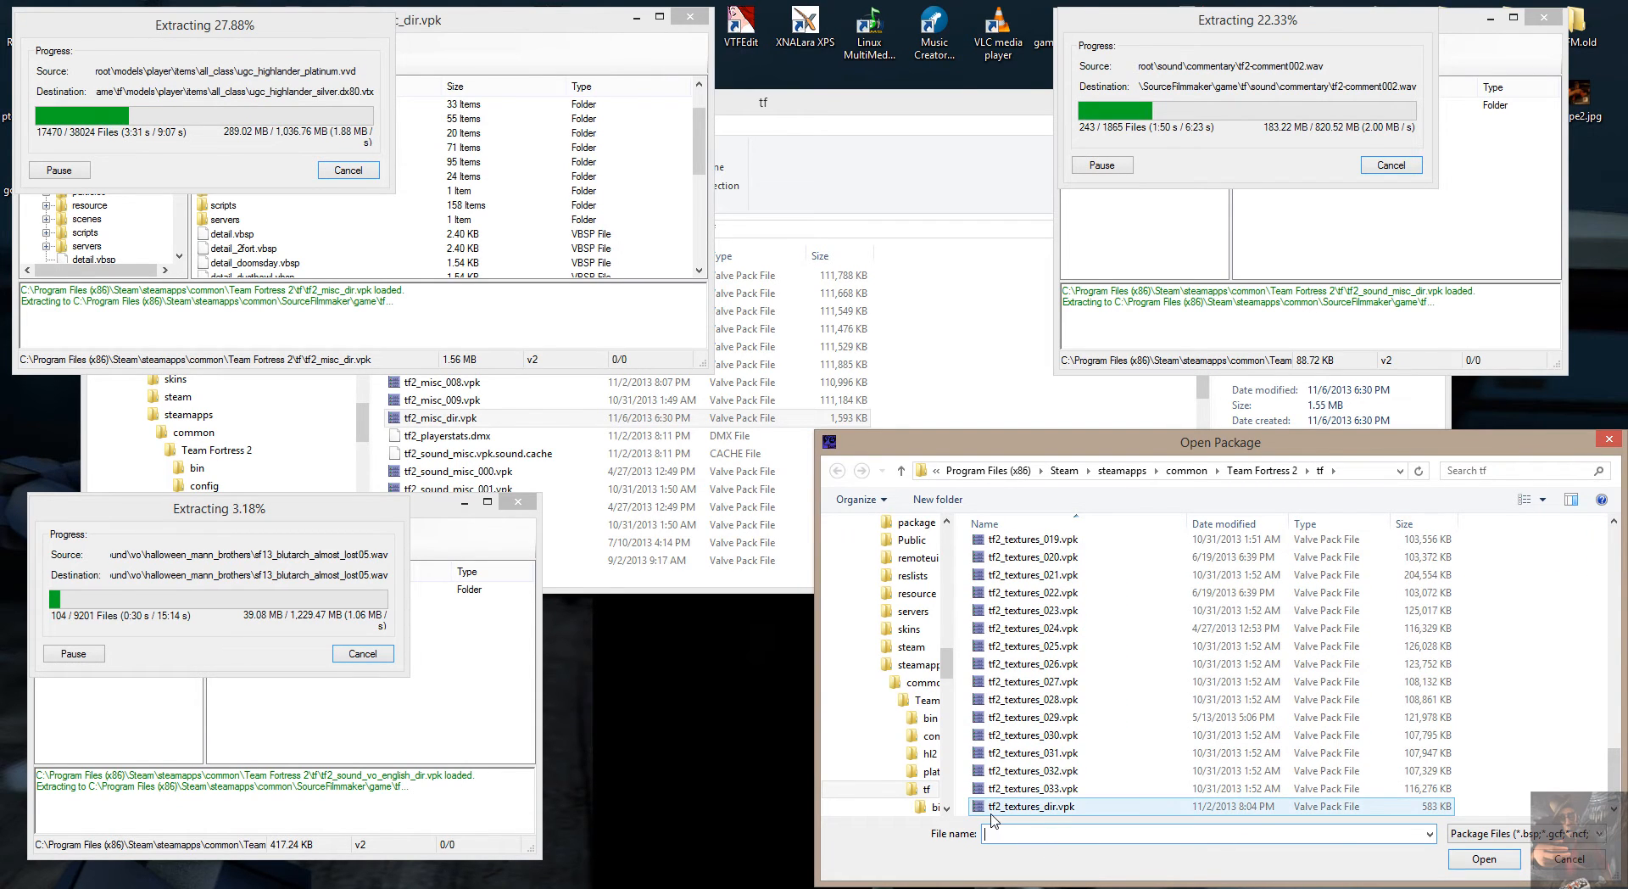
{"action": "double_click", "coordinate": [1033, 807]}
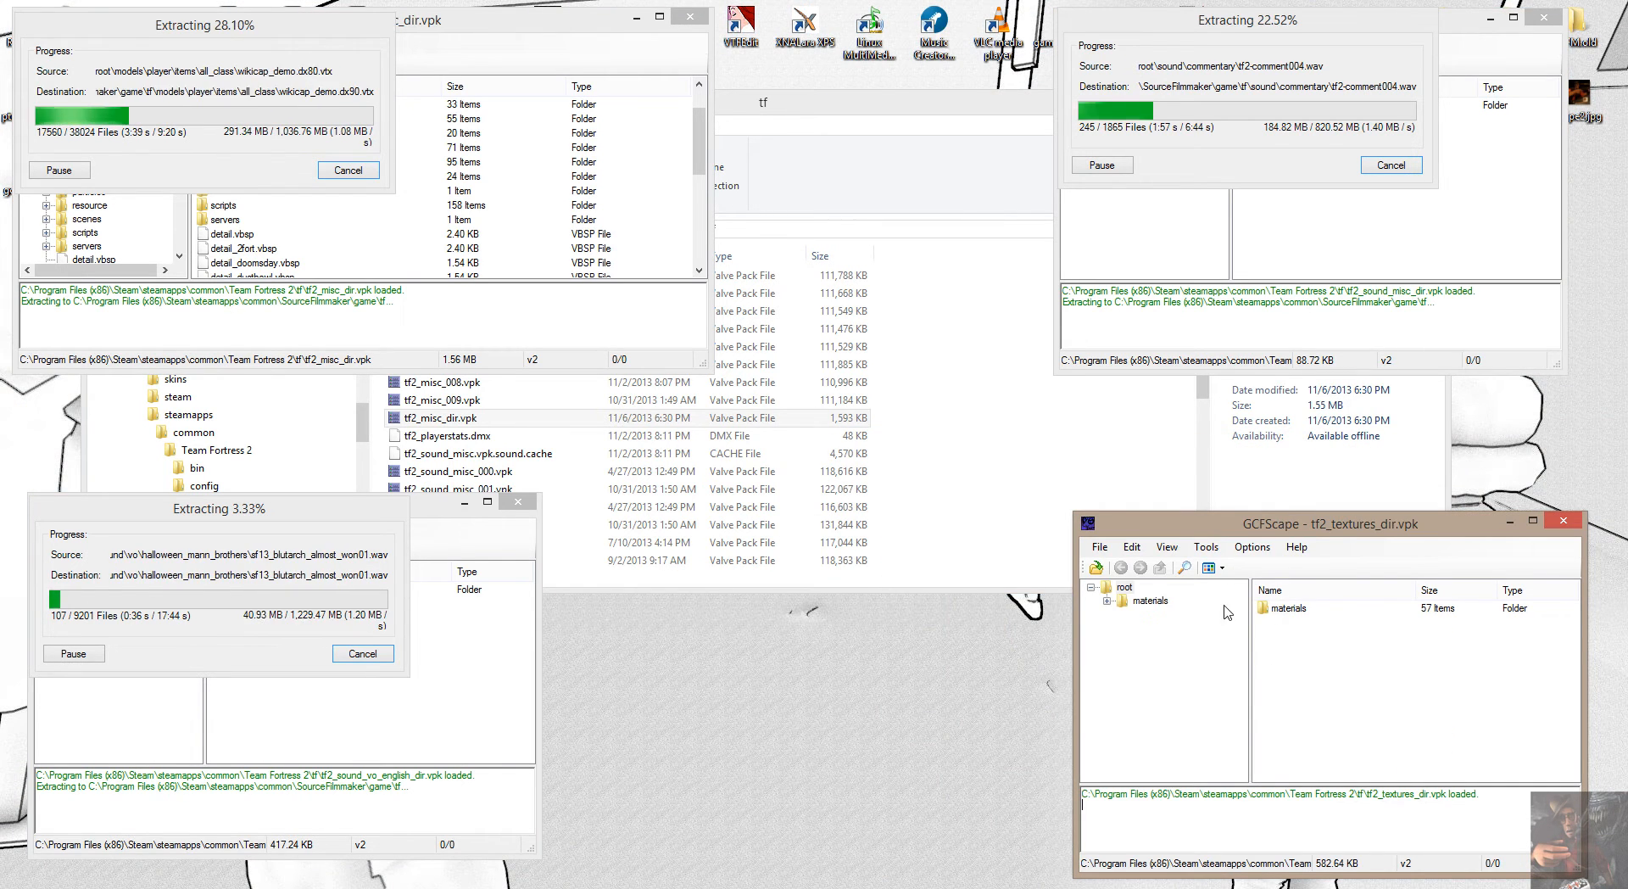
Examine the materials and ambulance folders in tf2_textures_dir.vpk and compare them with the materials folder selected in tf2_misc_dir.vpk.
{"action": "double_click", "coordinate": [1150, 600]}
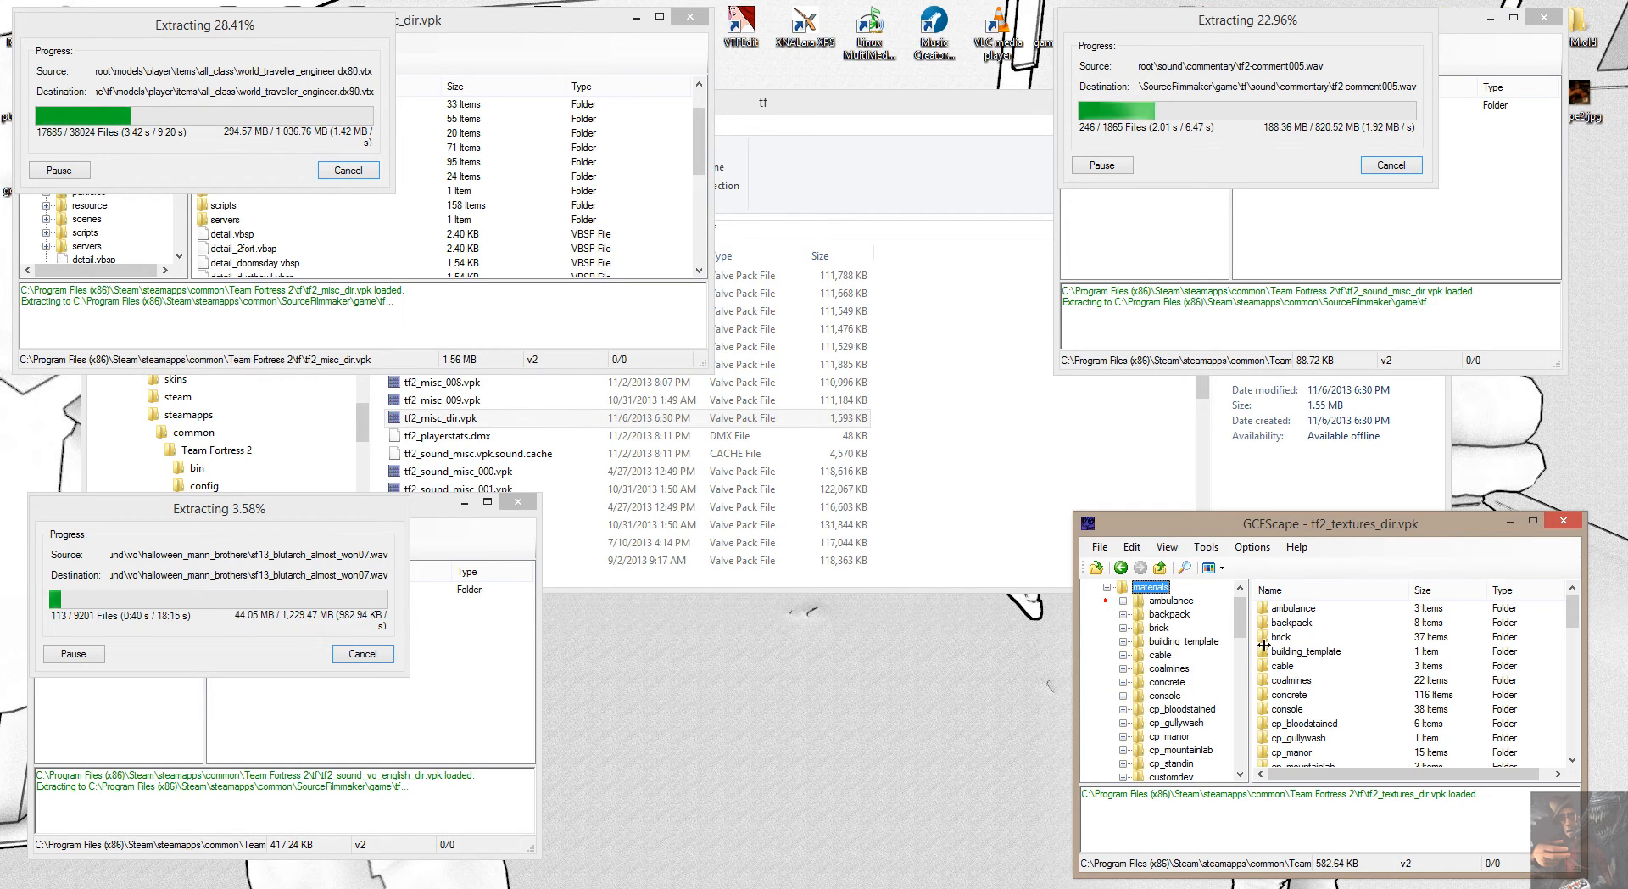
{"action": "left_click", "coordinate": [1166, 602]}
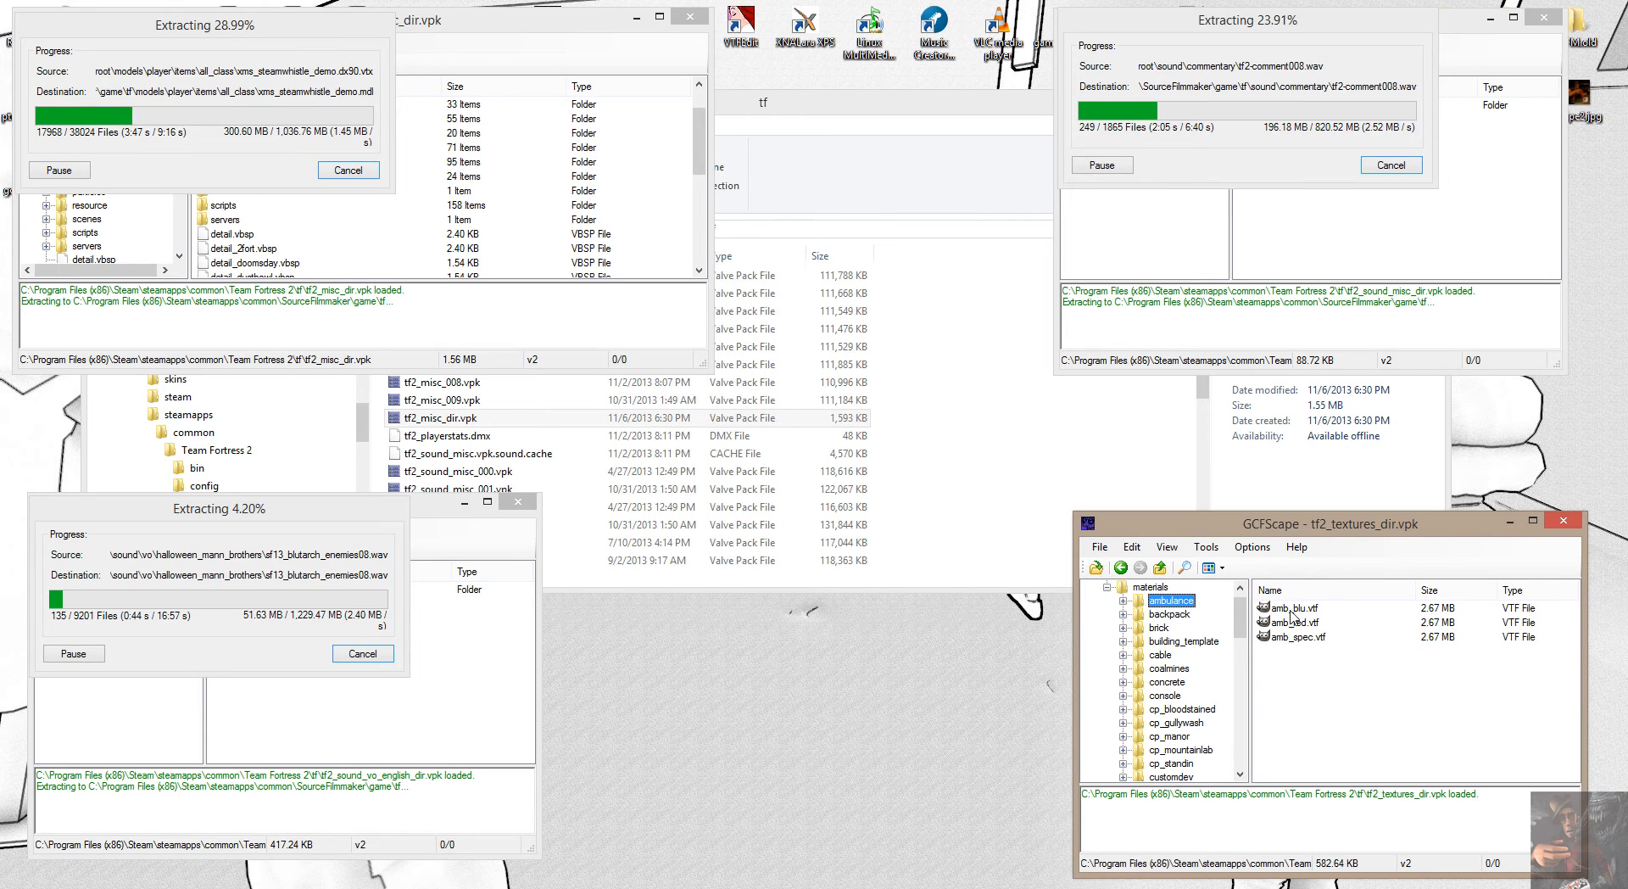
{"action": "left_click", "coordinate": [1107, 587]}
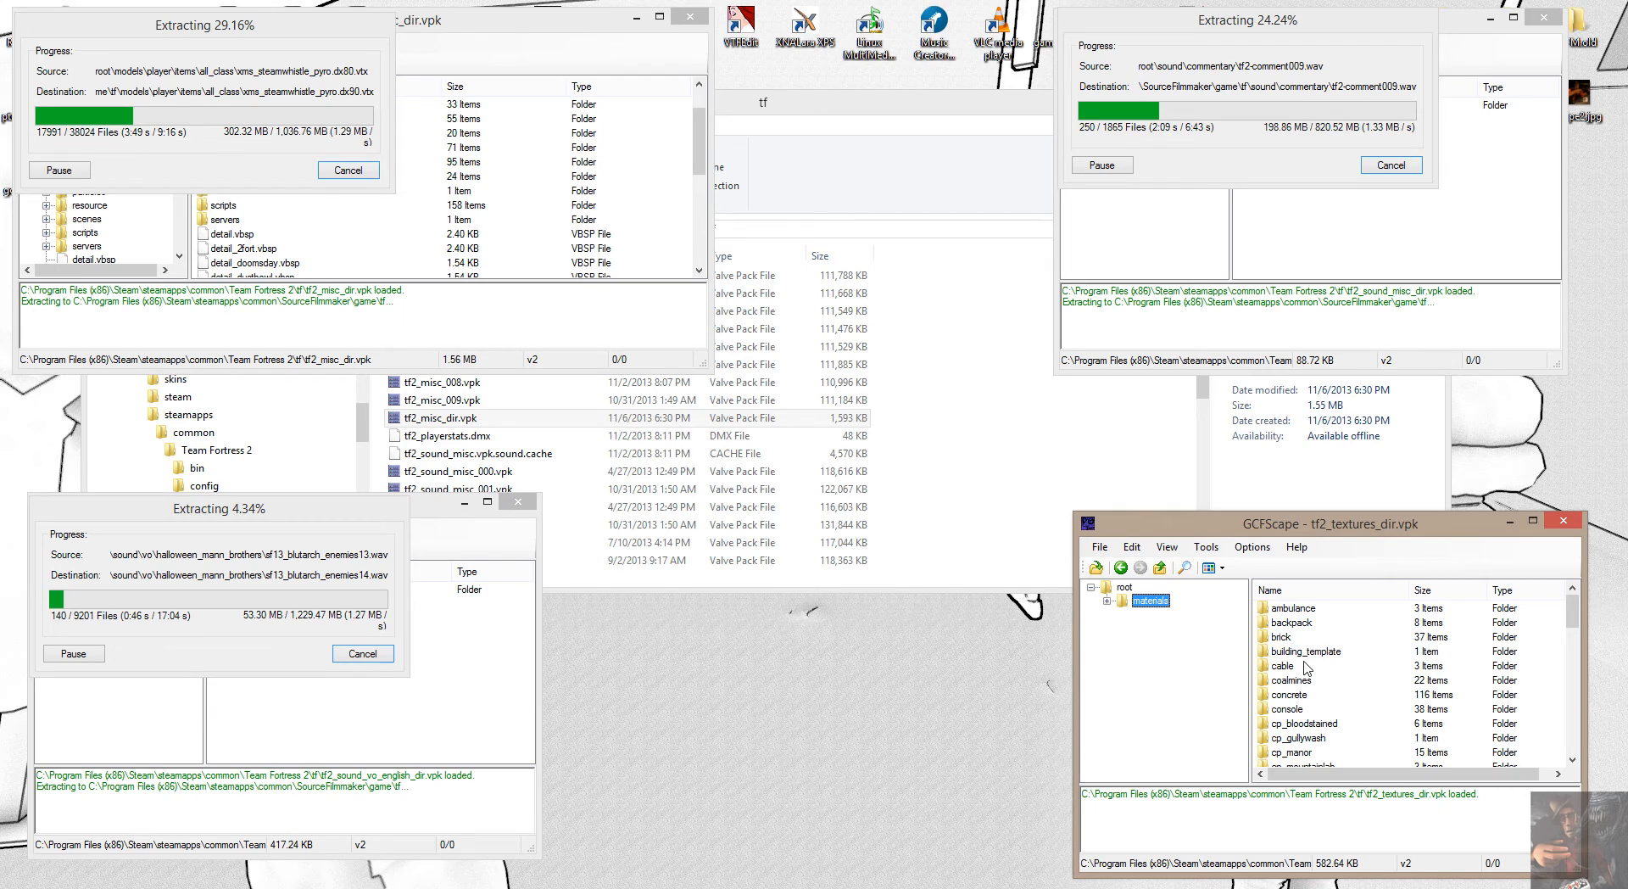
{"action": "left_click_drag", "start_coordinate": [281, 44], "coordinate": [357, 236]}
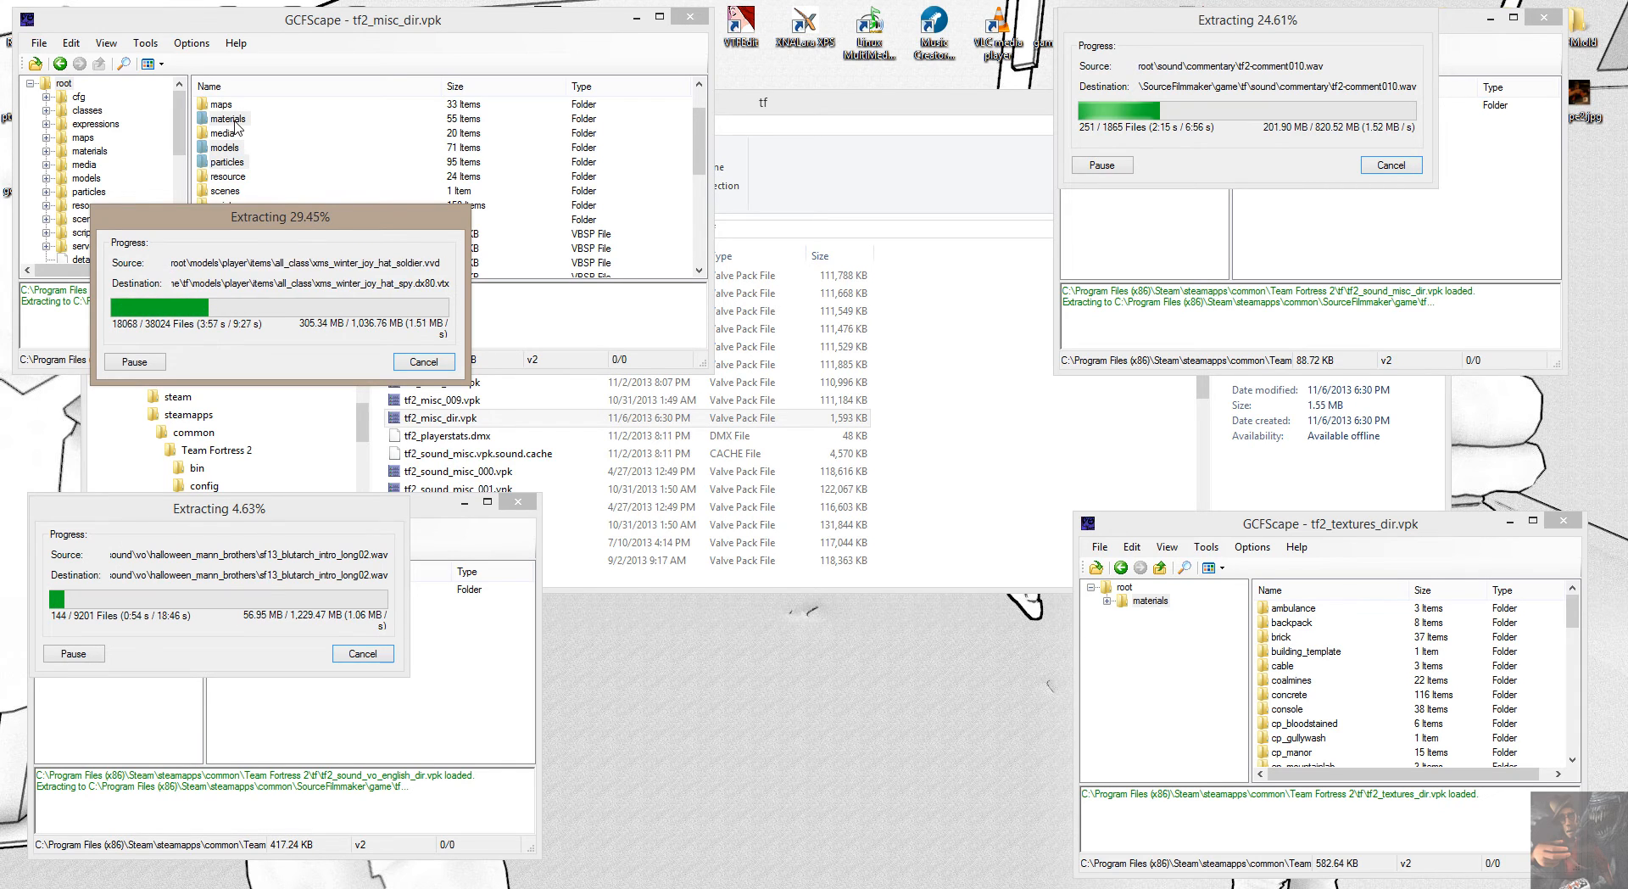
{"action": "left_click_drag", "start_coordinate": [292, 218], "coordinate": [229, 86]}
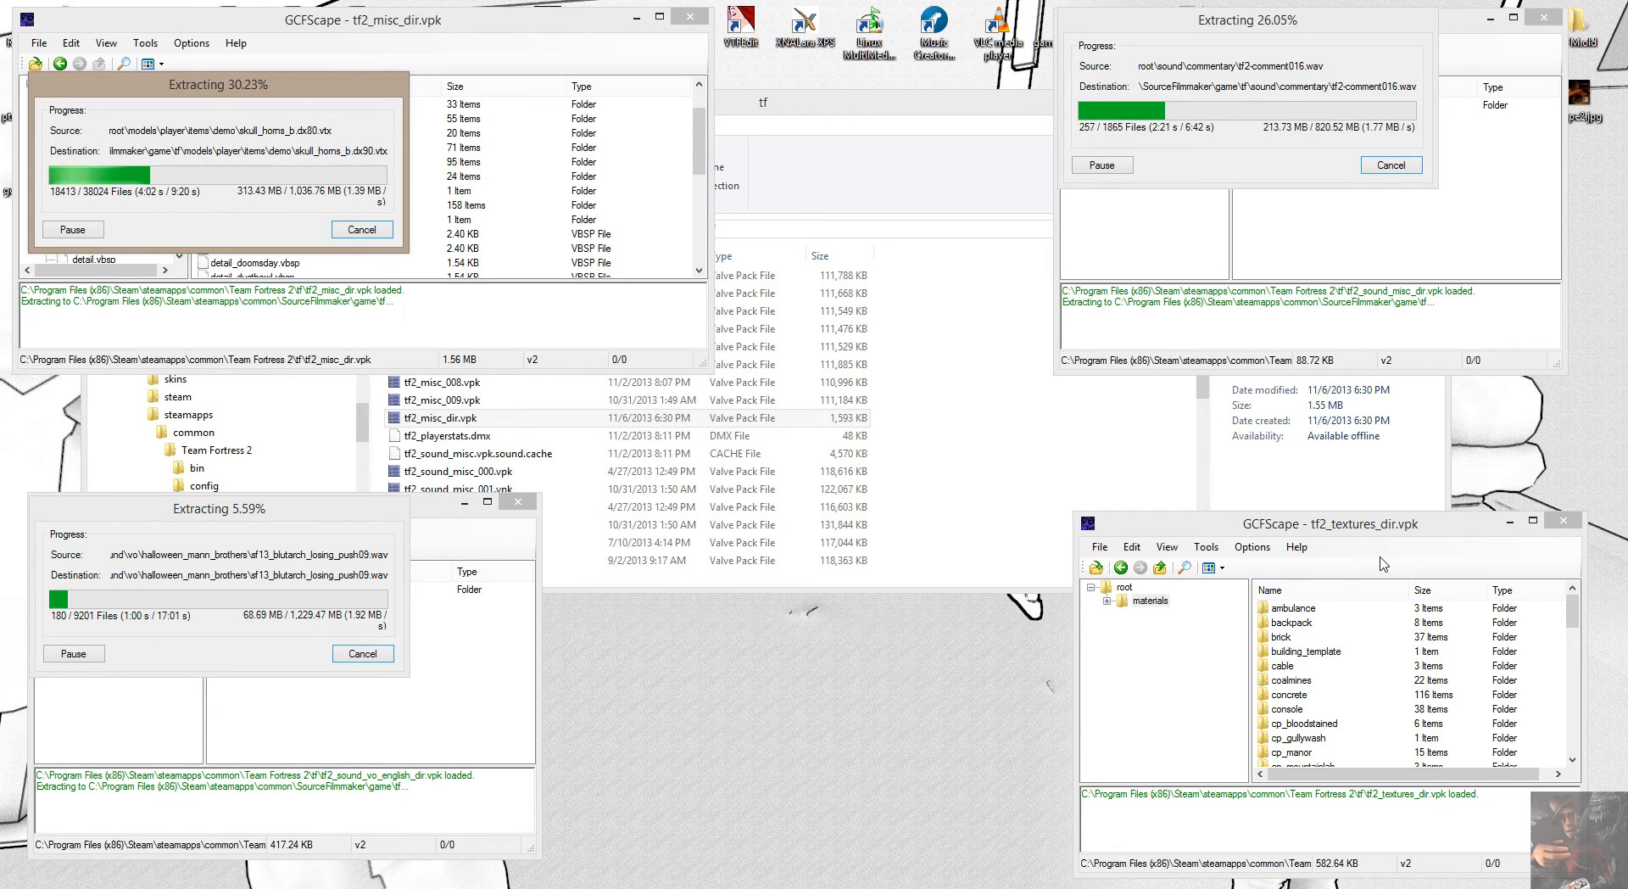
Collapse the root tree of tf2_textures_dir.vpk and call up the extraction of its whole materials folder.
{"action": "left_click", "coordinate": [1089, 588]}
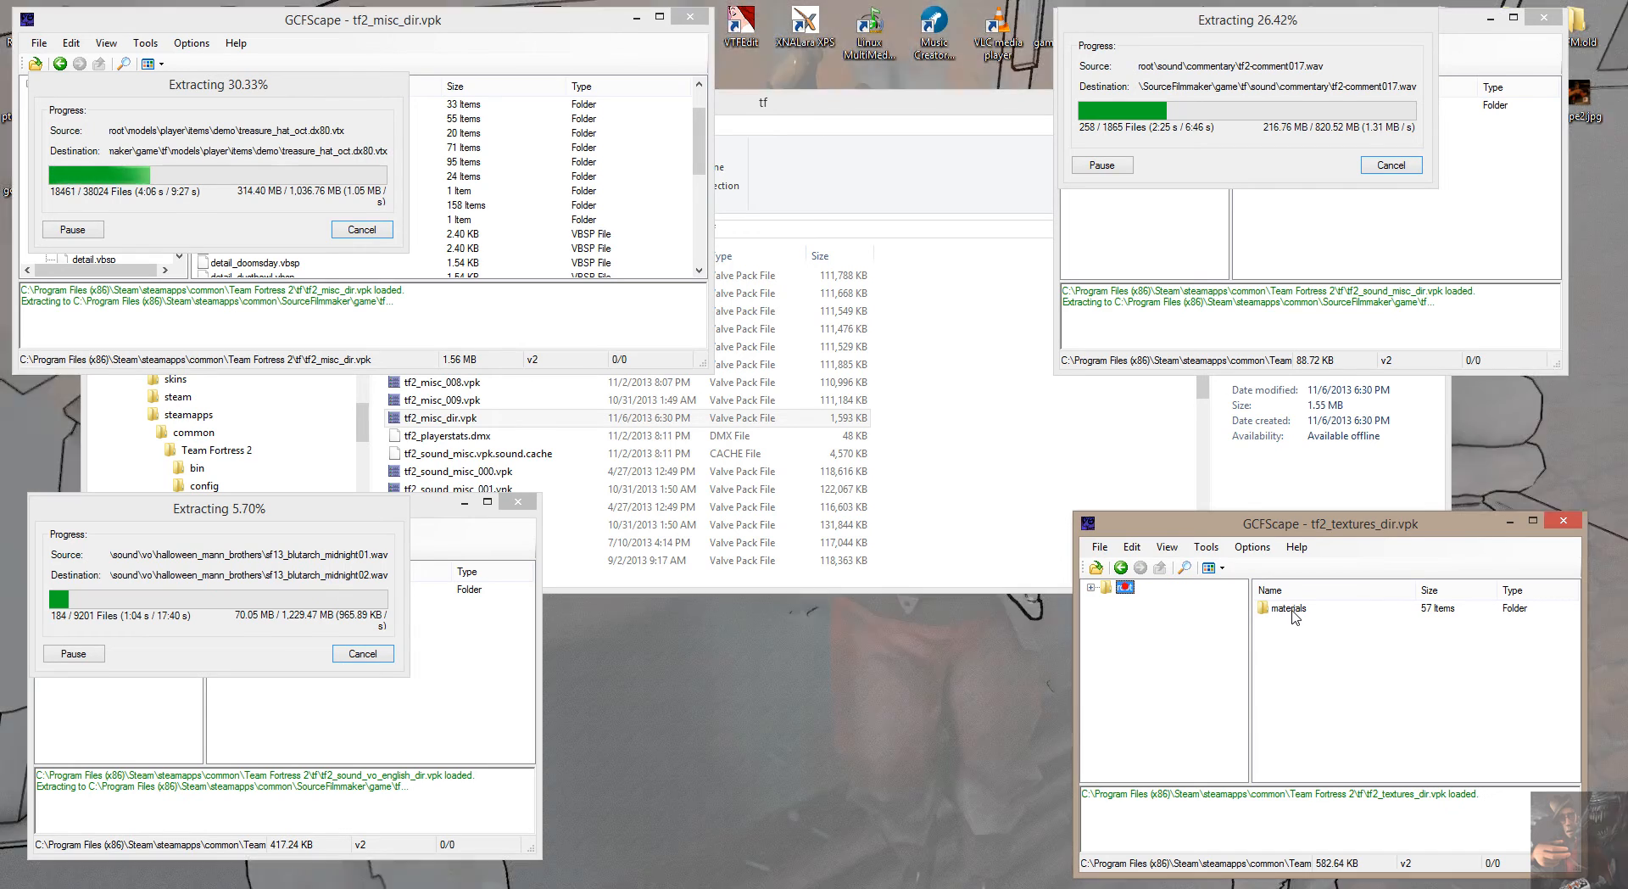
{"action": "right_click", "coordinate": [1287, 608]}
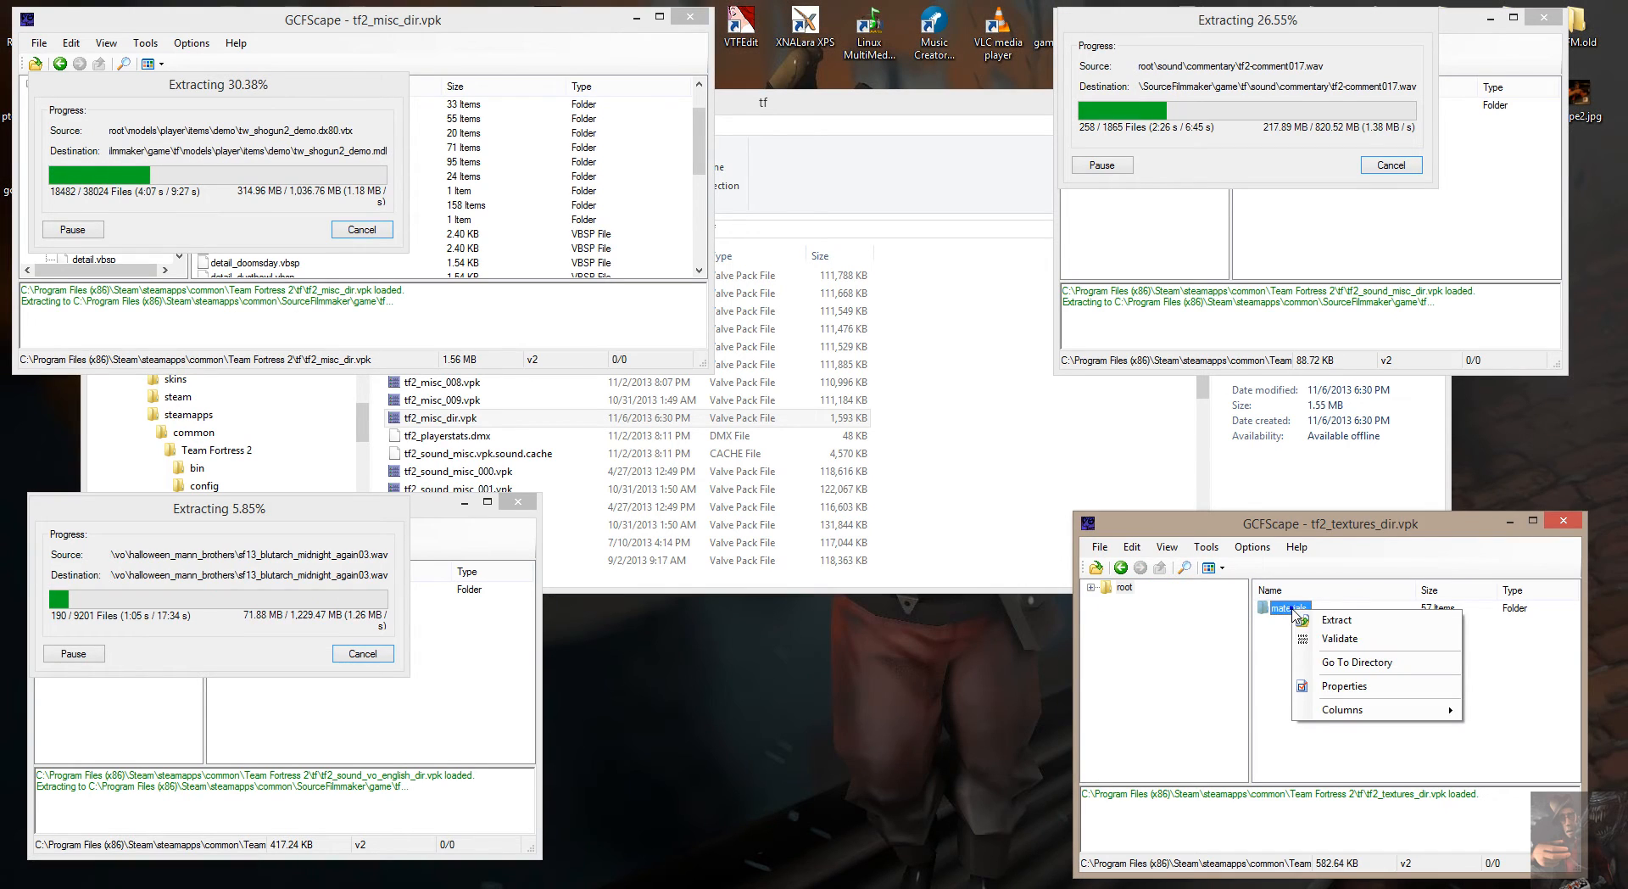
{"action": "left_click", "coordinate": [1337, 619]}
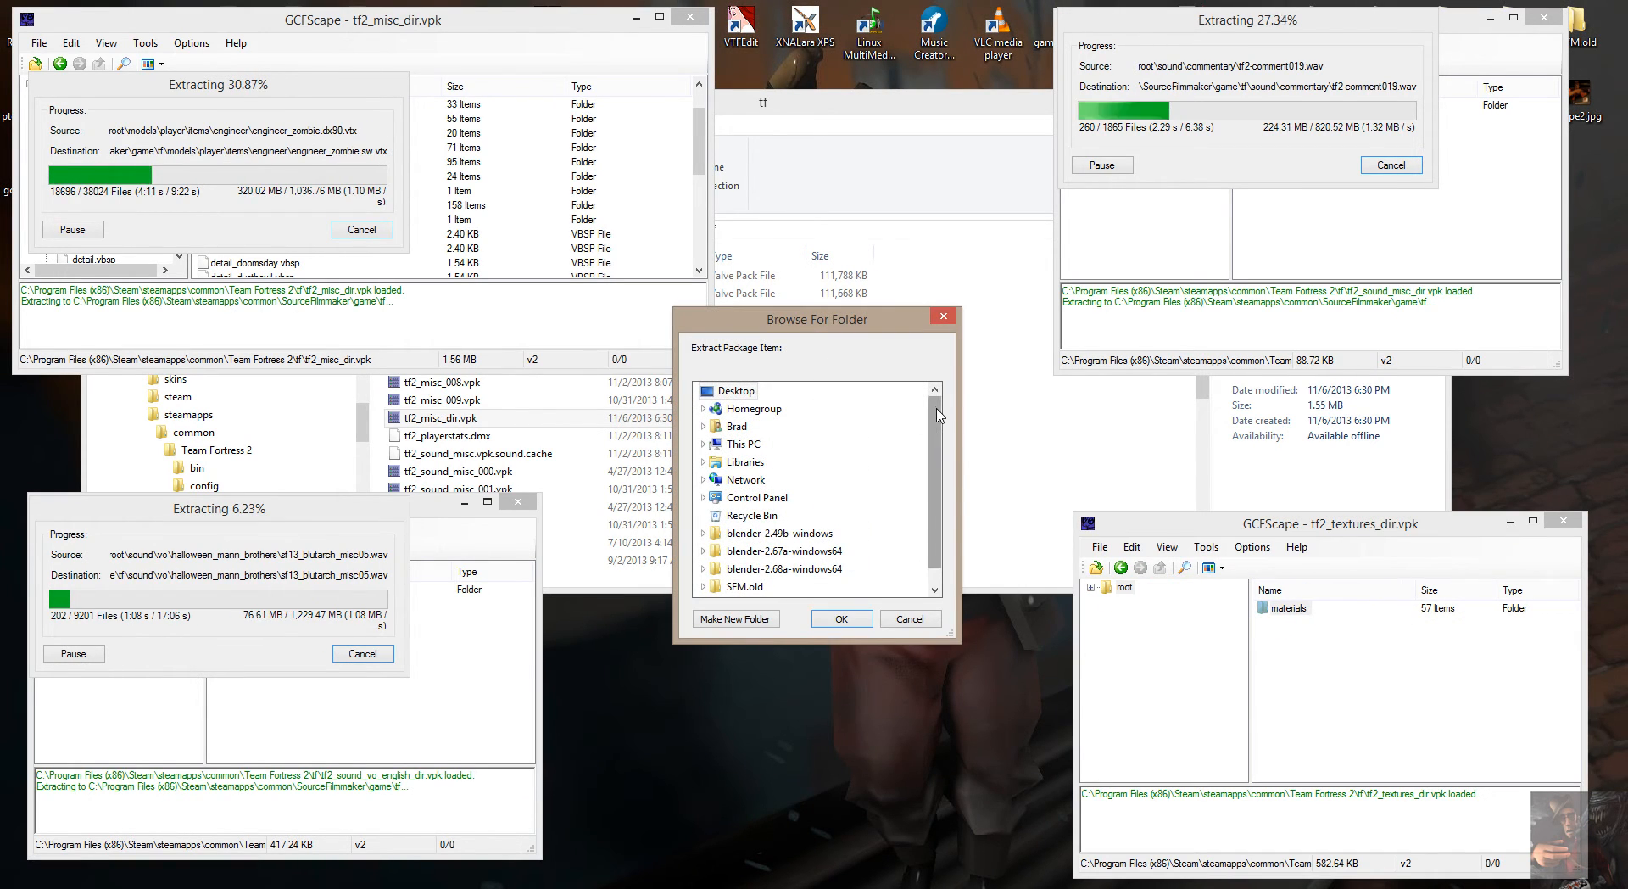
In the destination folder tree, expand This PC, the C_Main (C:) drive, Program Files (x86), Steam and steamapps.
{"action": "scroll", "coordinate": [937, 441], "scroll_direction": "down", "scroll_amount": 1}
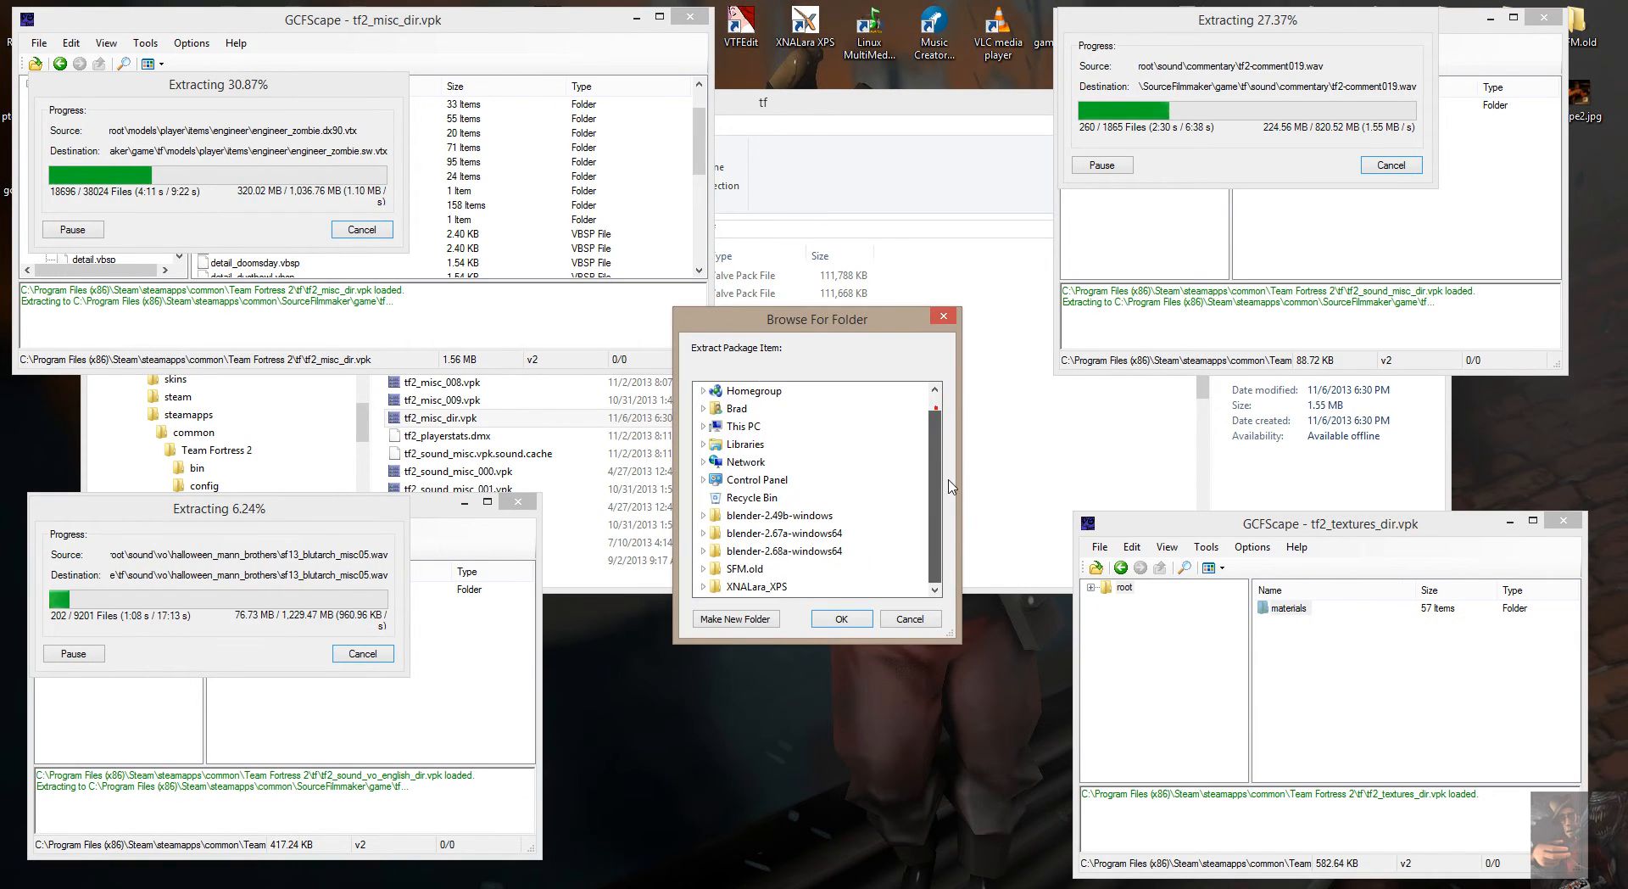
{"action": "left_click", "coordinate": [704, 428]}
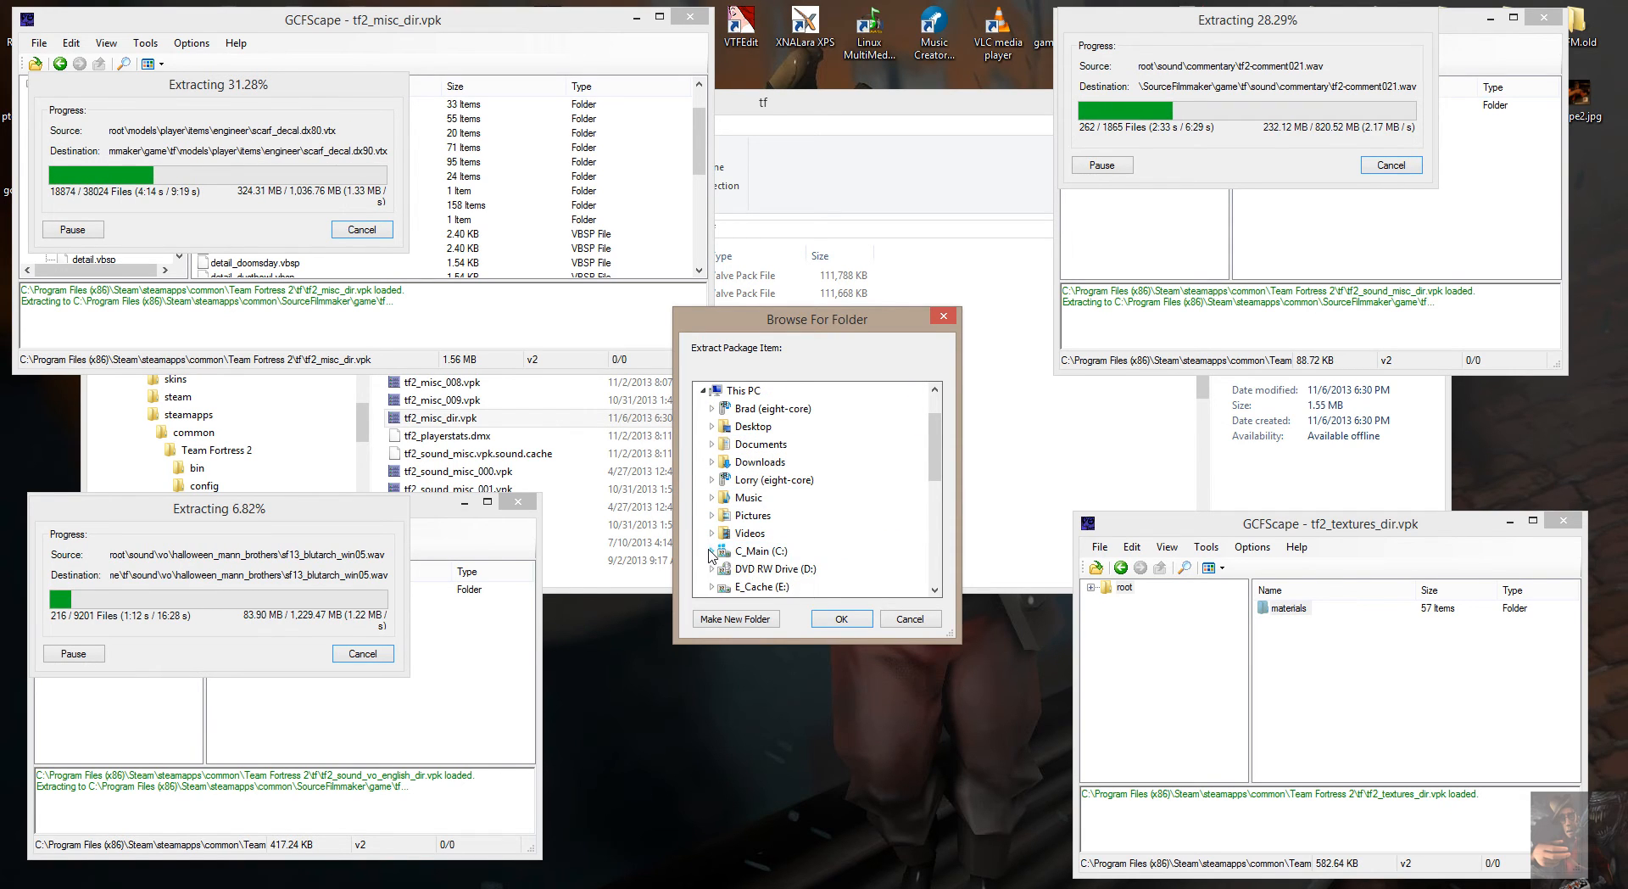
{"action": "double_click", "coordinate": [743, 552]}
{"action": "scroll", "coordinate": [780, 459], "scroll_direction": "down", "scroll_amount": 5}
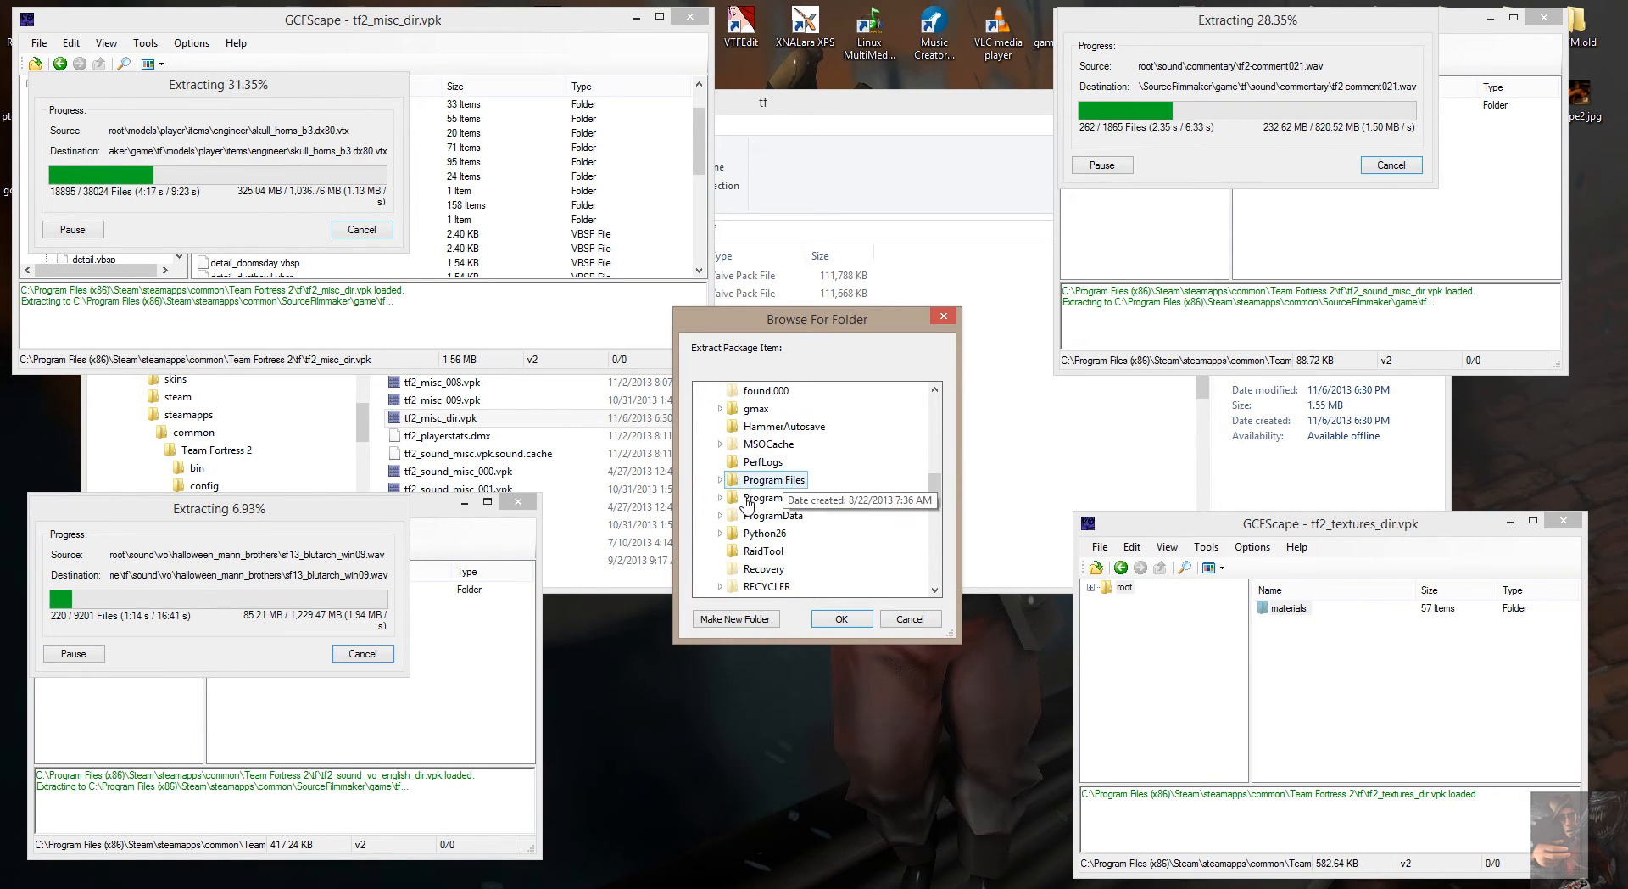
{"action": "left_click", "coordinate": [720, 496]}
{"action": "scroll", "coordinate": [764, 500], "scroll_direction": "down", "scroll_amount": 12}
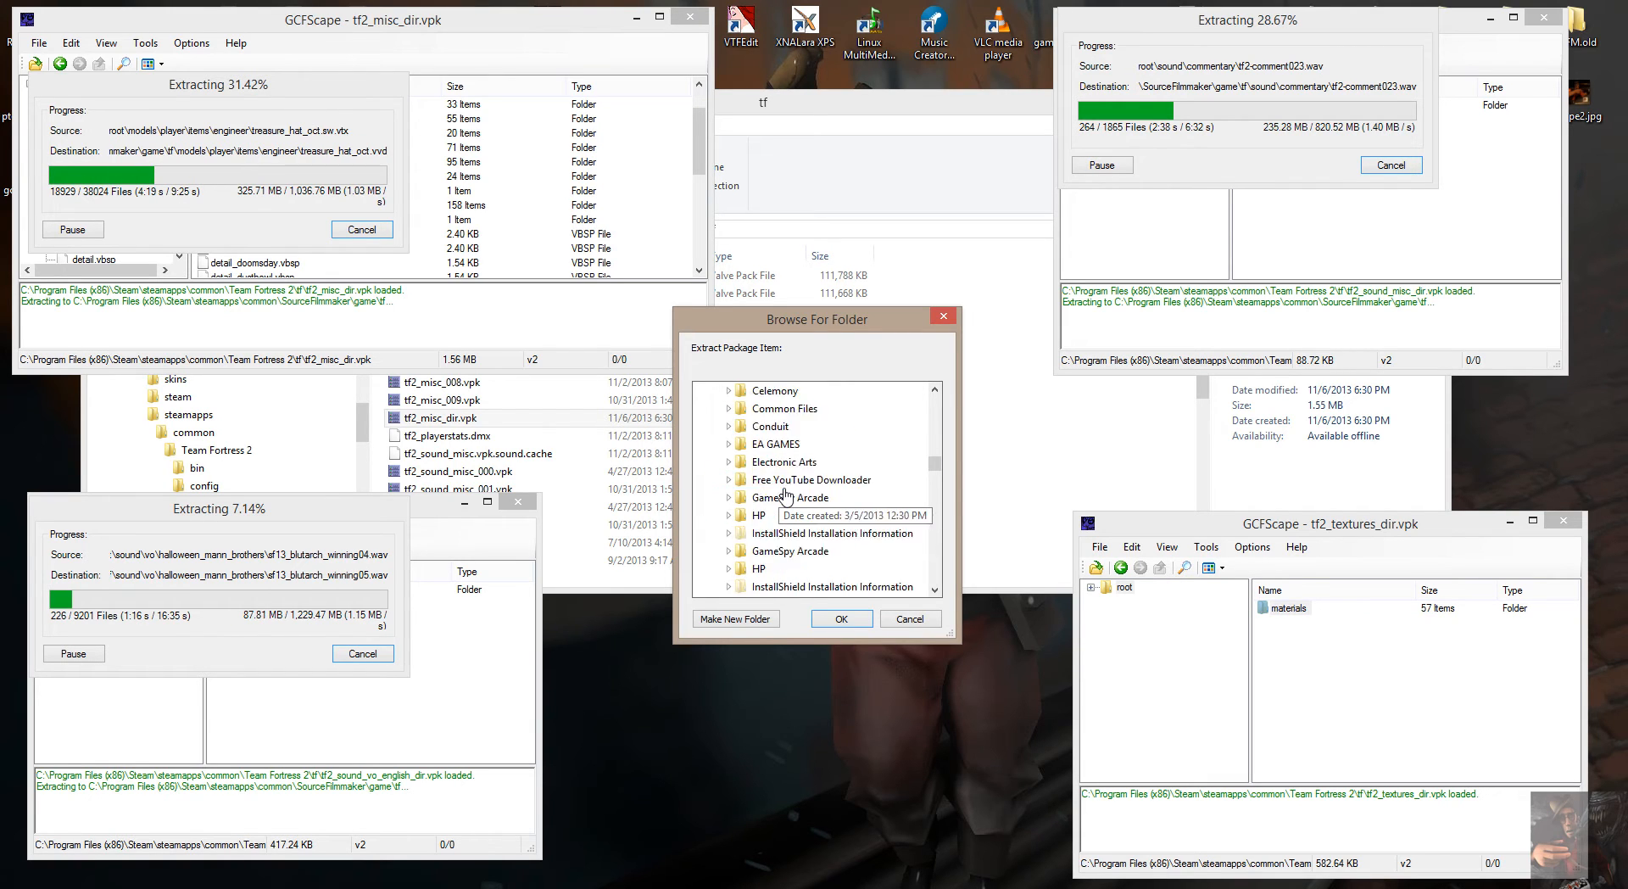
{"action": "scroll", "coordinate": [787, 495], "scroll_direction": "down", "scroll_amount": 10}
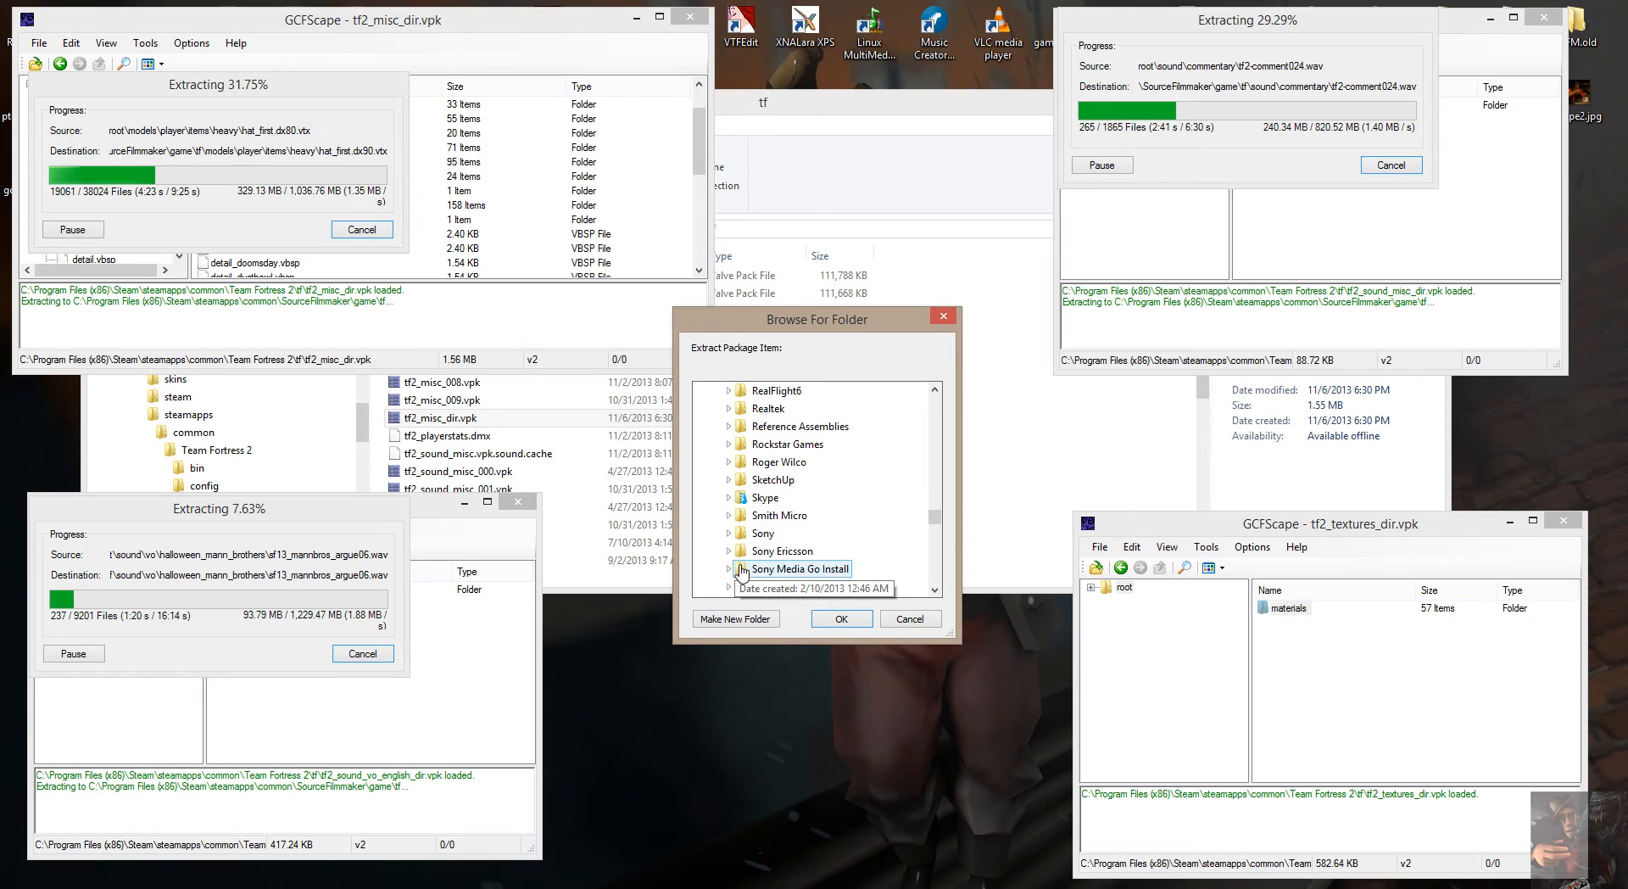
{"action": "scroll", "coordinate": [736, 563], "scroll_direction": "down", "scroll_amount": 1}
{"action": "left_click", "coordinate": [731, 532]}
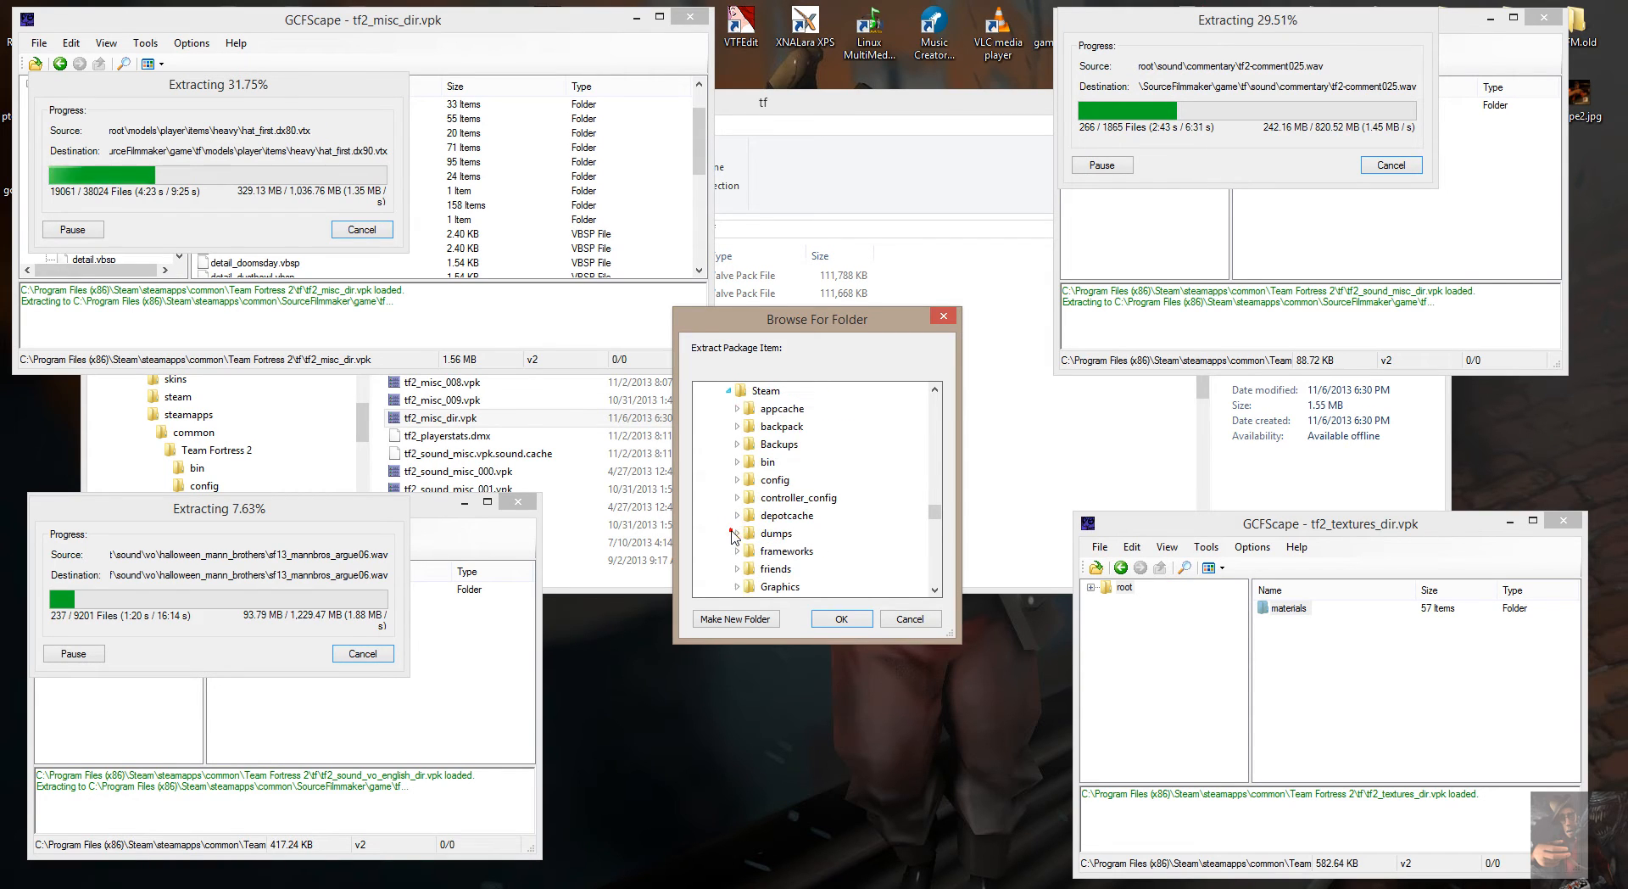
{"action": "scroll", "coordinate": [773, 498], "scroll_direction": "down", "scroll_amount": 6}
{"action": "left_click", "coordinate": [739, 462]}
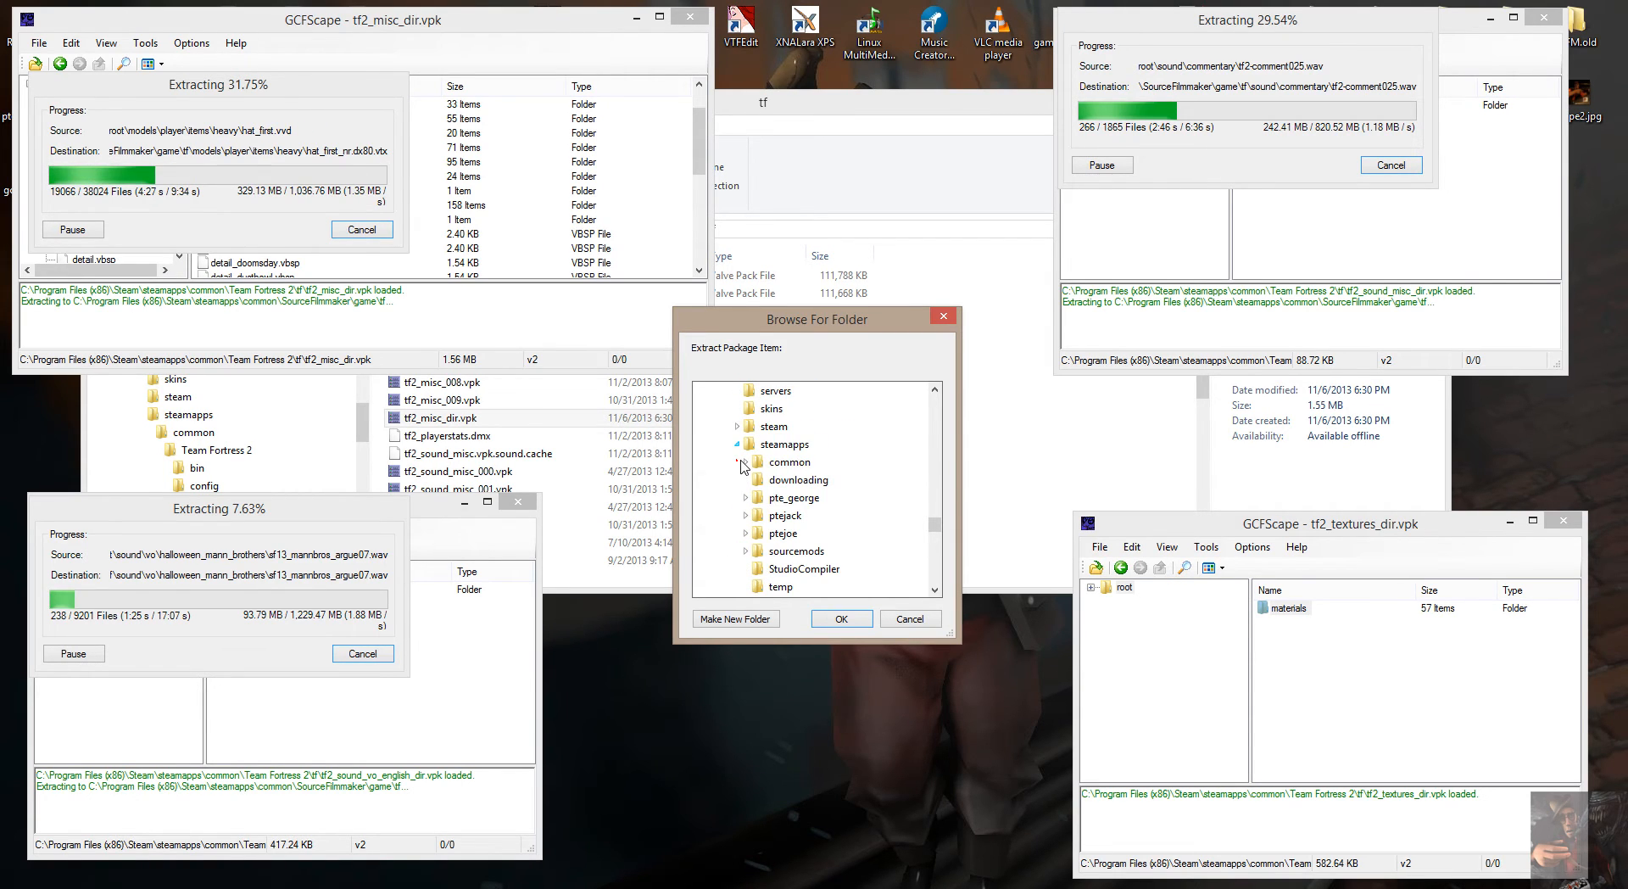
Extract the materials folder to common\SourceFilmmaker\game\tf and move its progress window over the tf2_textures_dir.vpk window.
{"action": "left_click", "coordinate": [746, 462]}
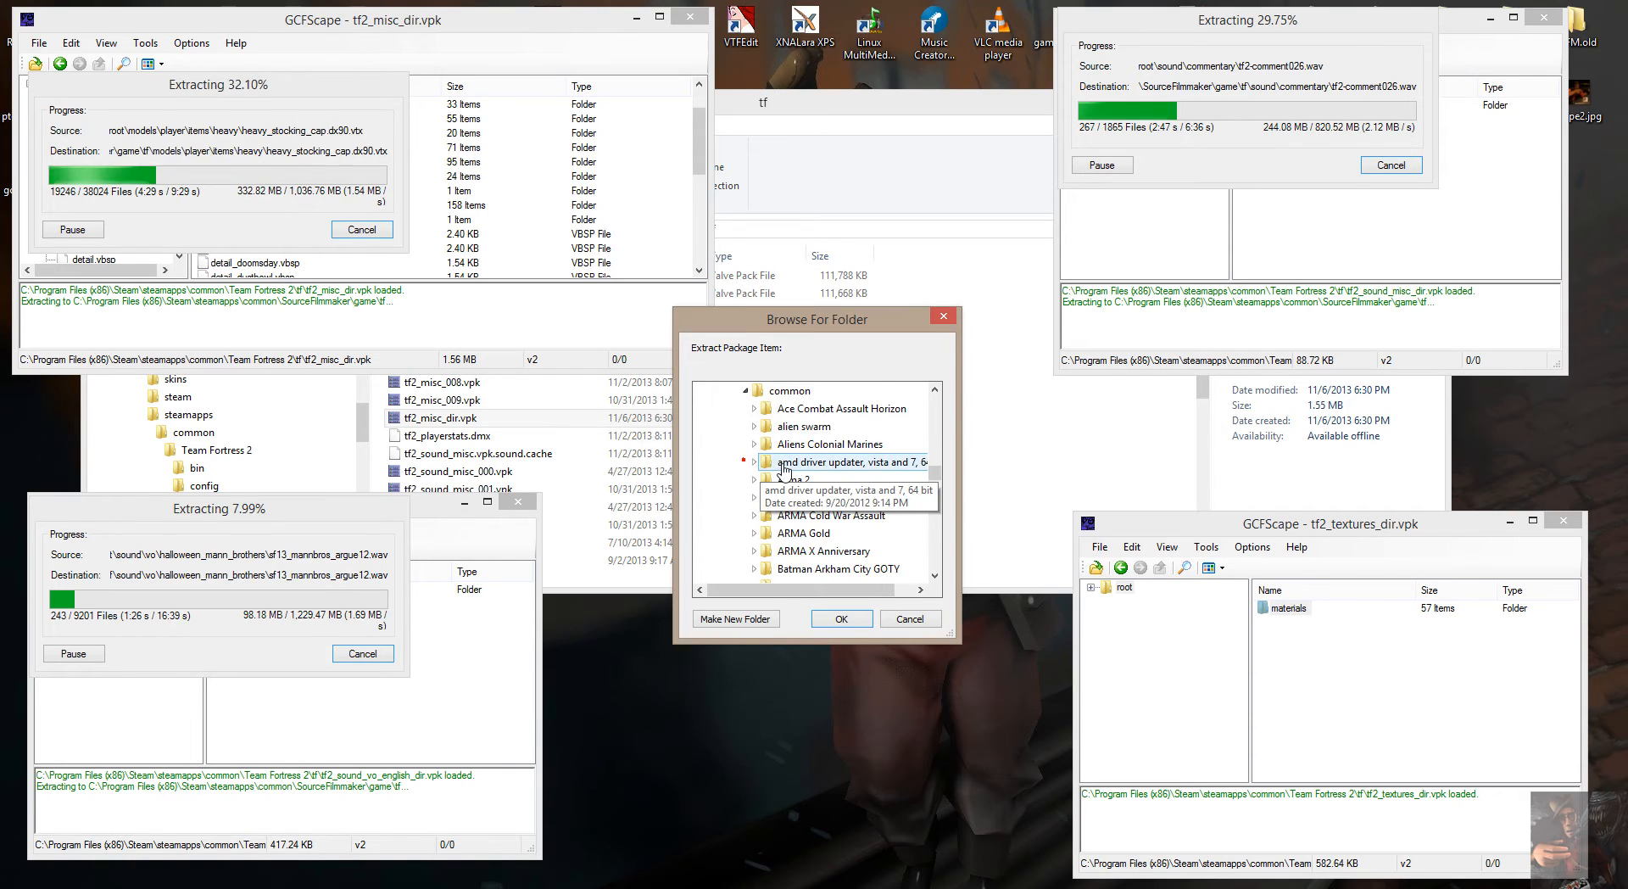
{"action": "scroll", "coordinate": [780, 474], "scroll_direction": "down", "scroll_amount": 15}
{"action": "scroll", "coordinate": [784, 473], "scroll_direction": "down", "scroll_amount": 8}
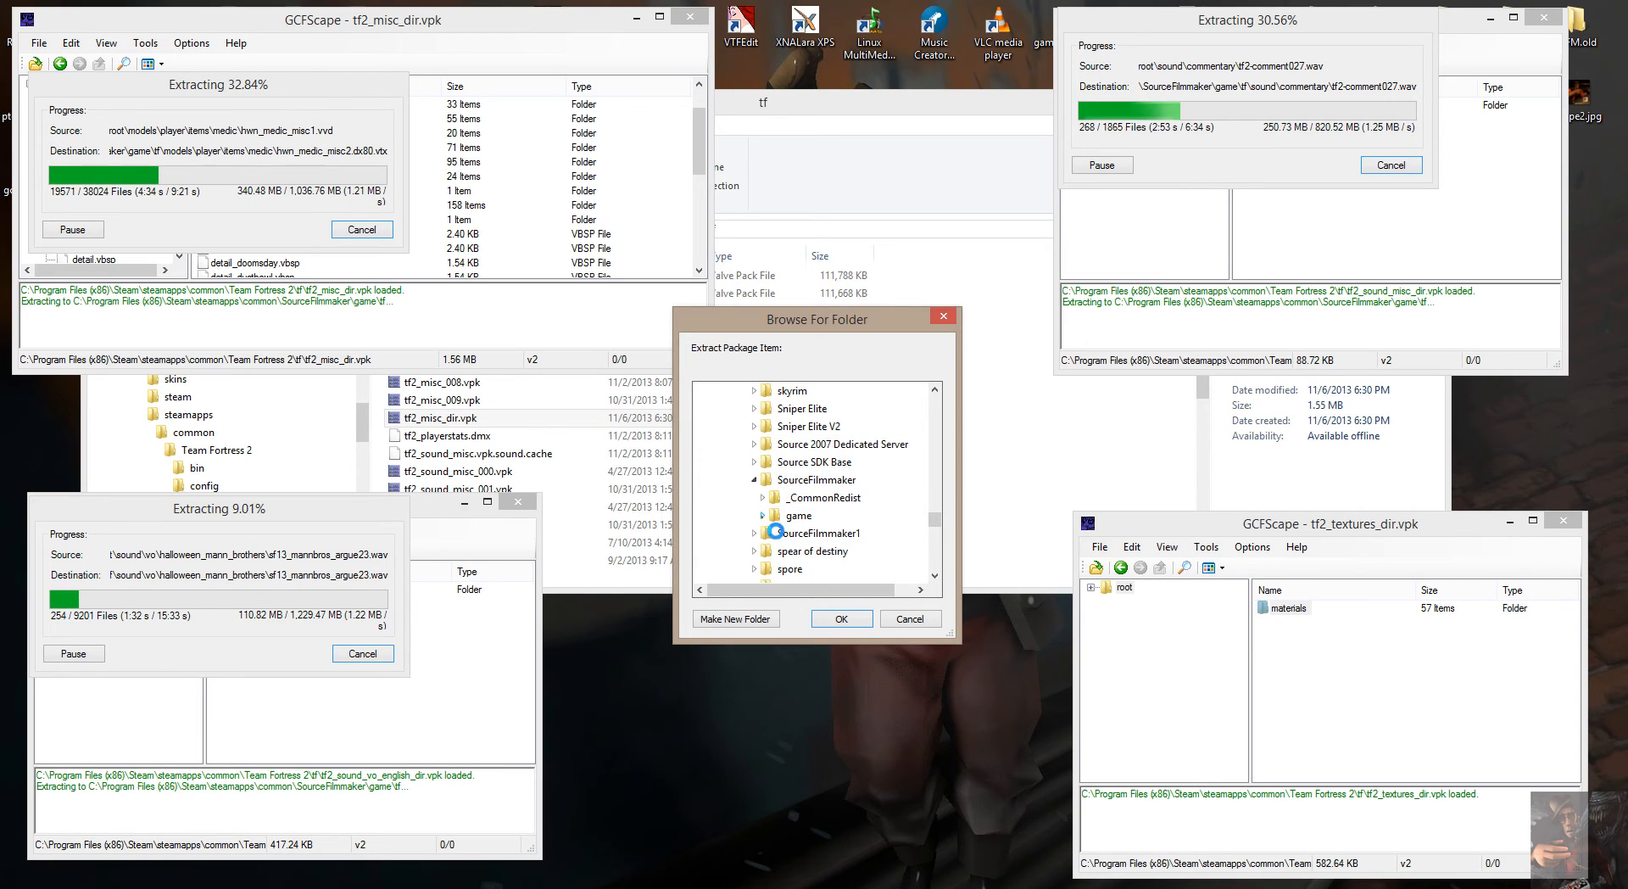
{"action": "left_click", "coordinate": [762, 515]}
{"action": "left_click", "coordinate": [802, 536]}
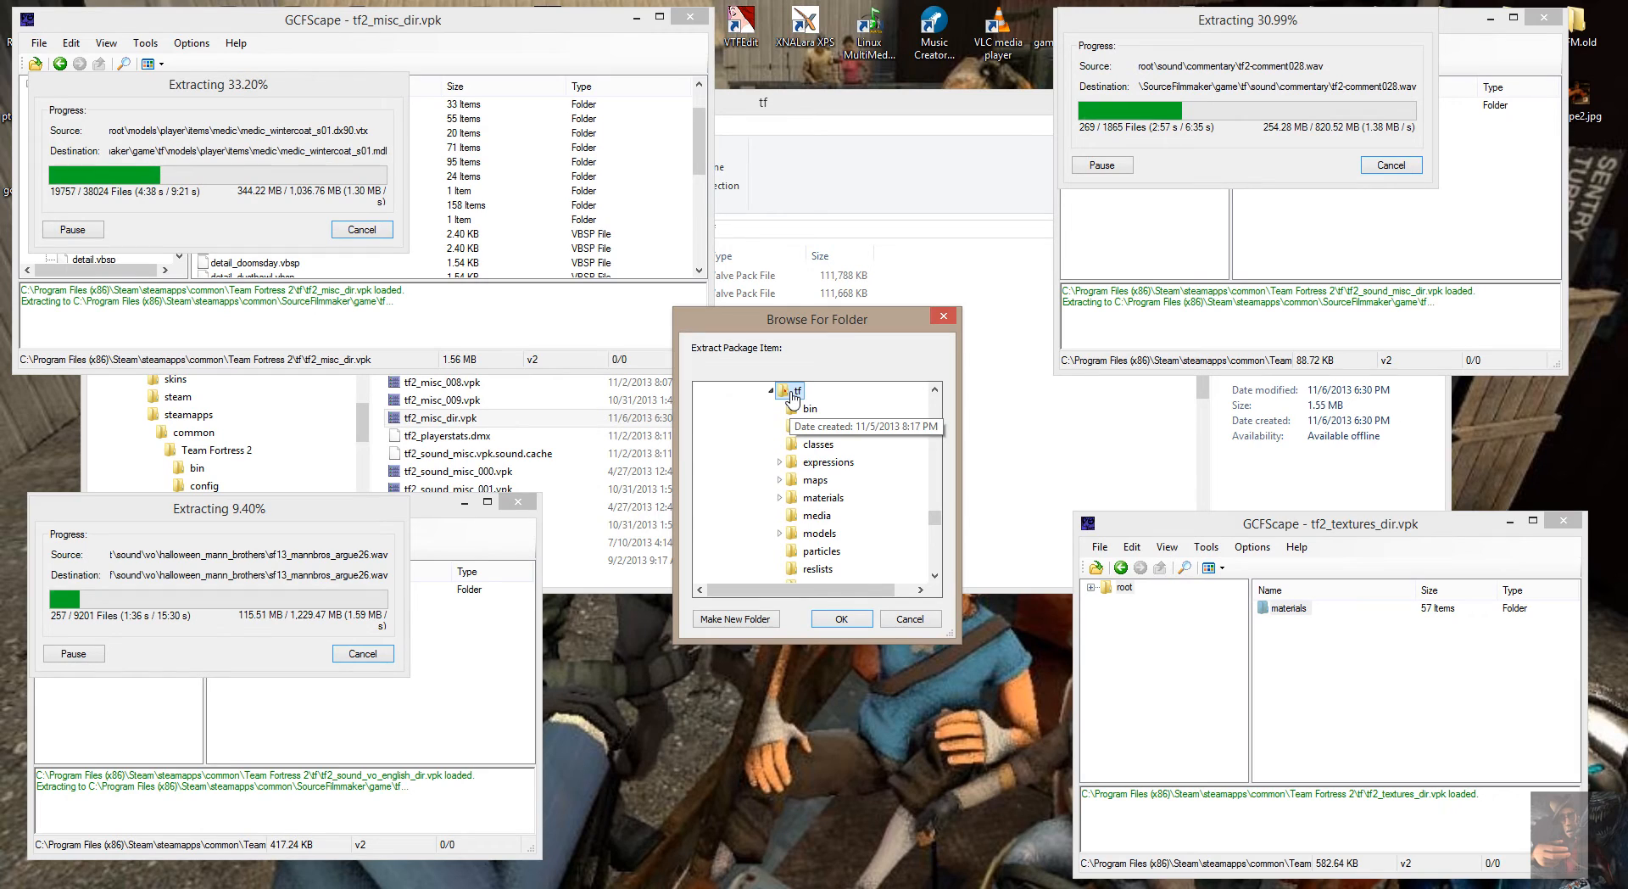
{"action": "left_click", "coordinate": [848, 620]}
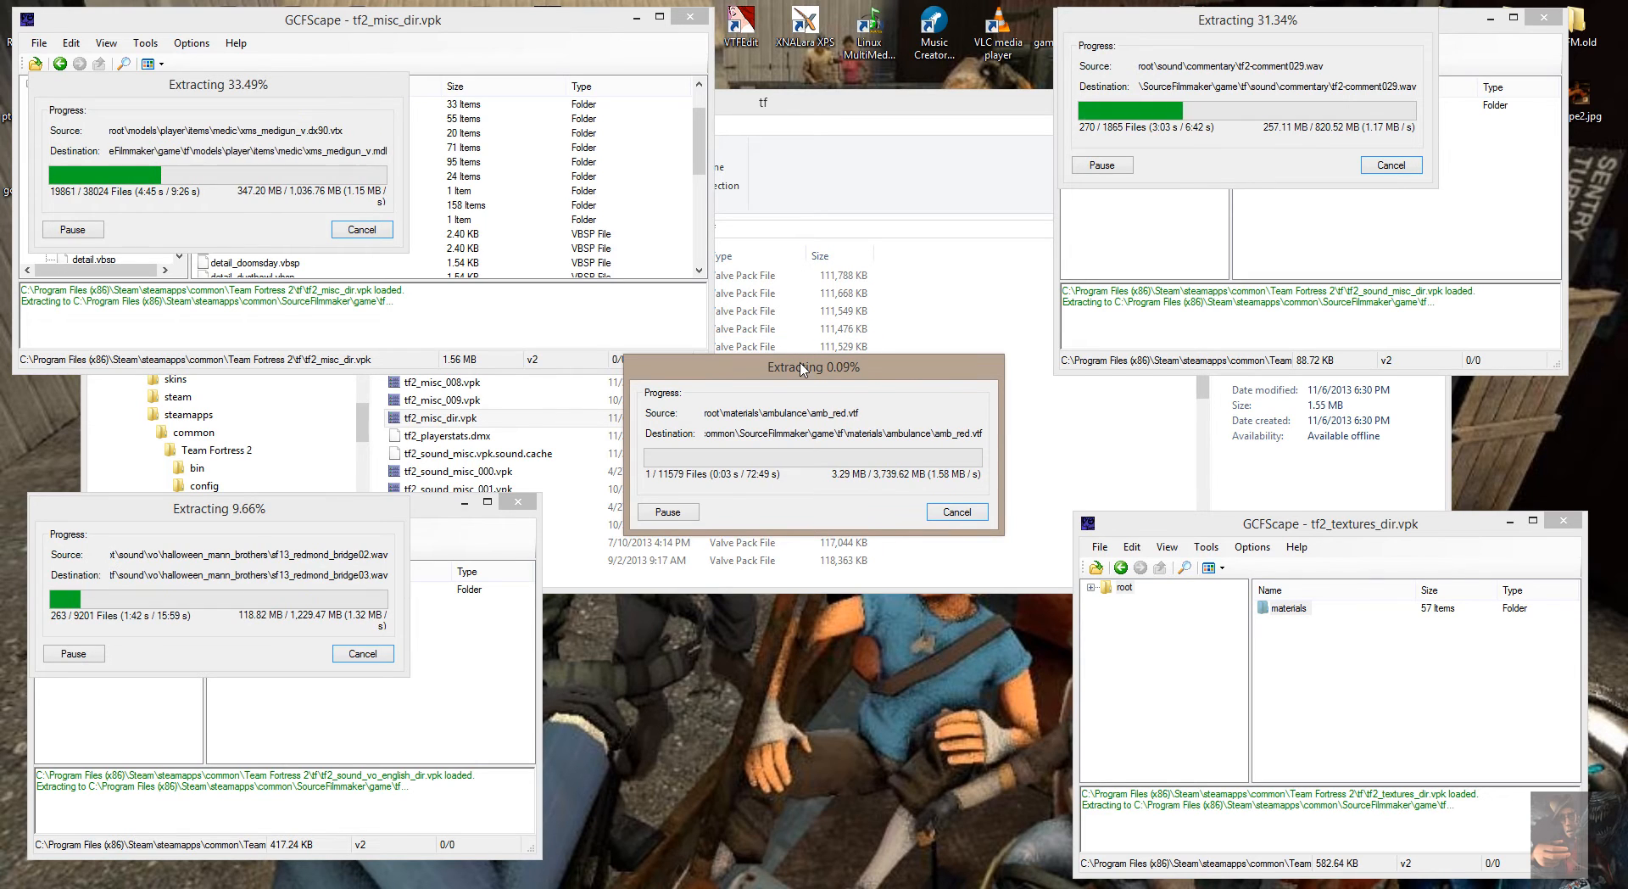
{"action": "left_click_drag", "start_coordinate": [799, 373], "coordinate": [1262, 548]}
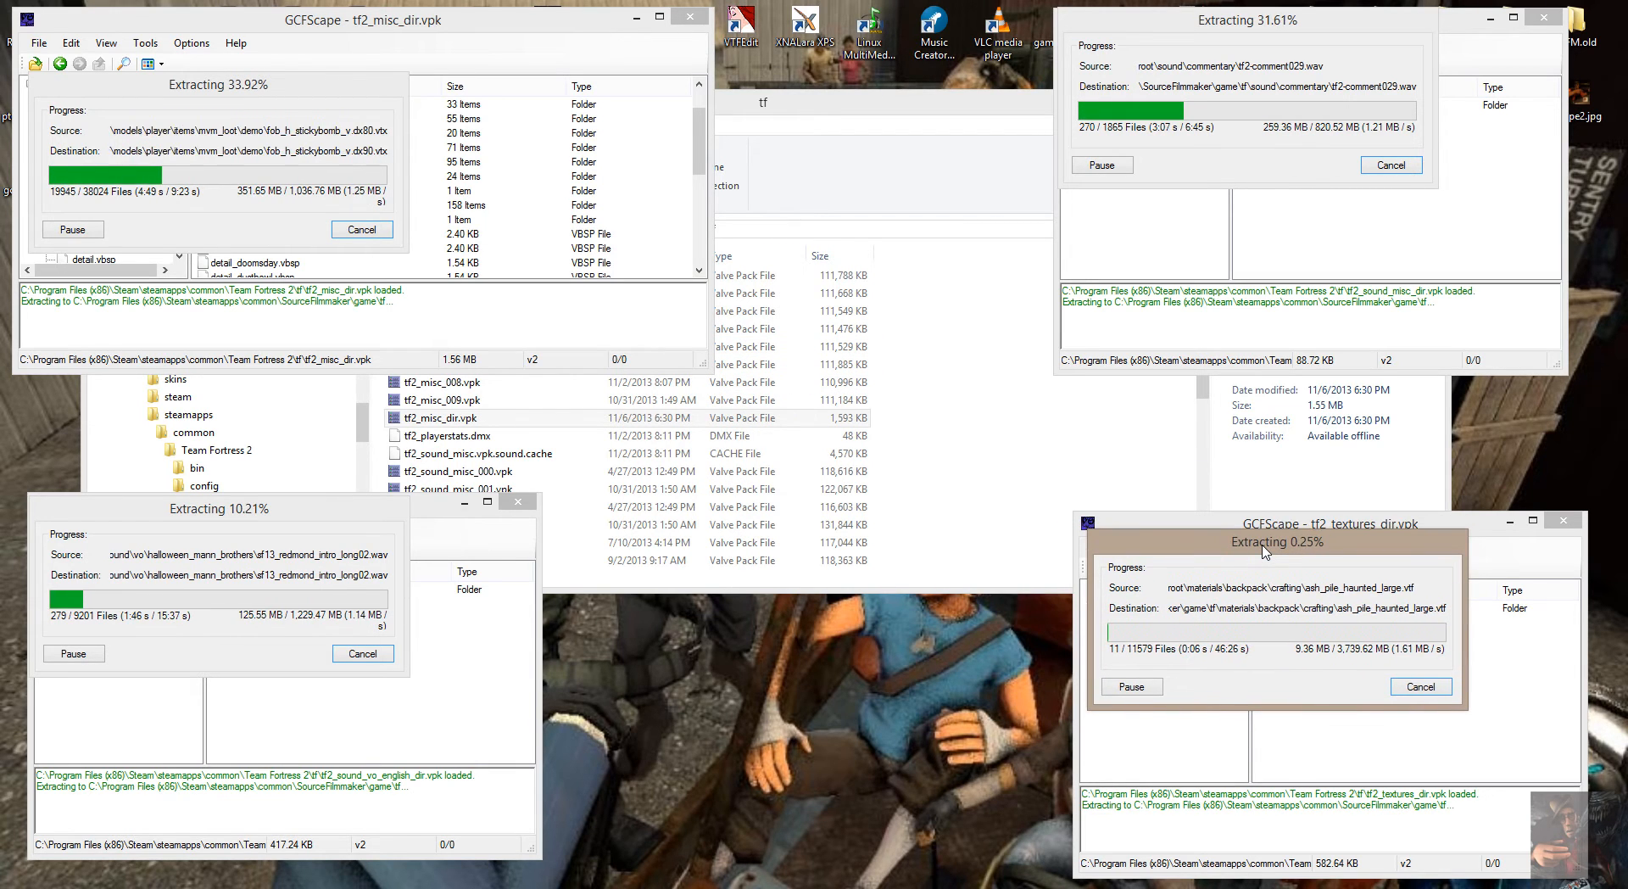
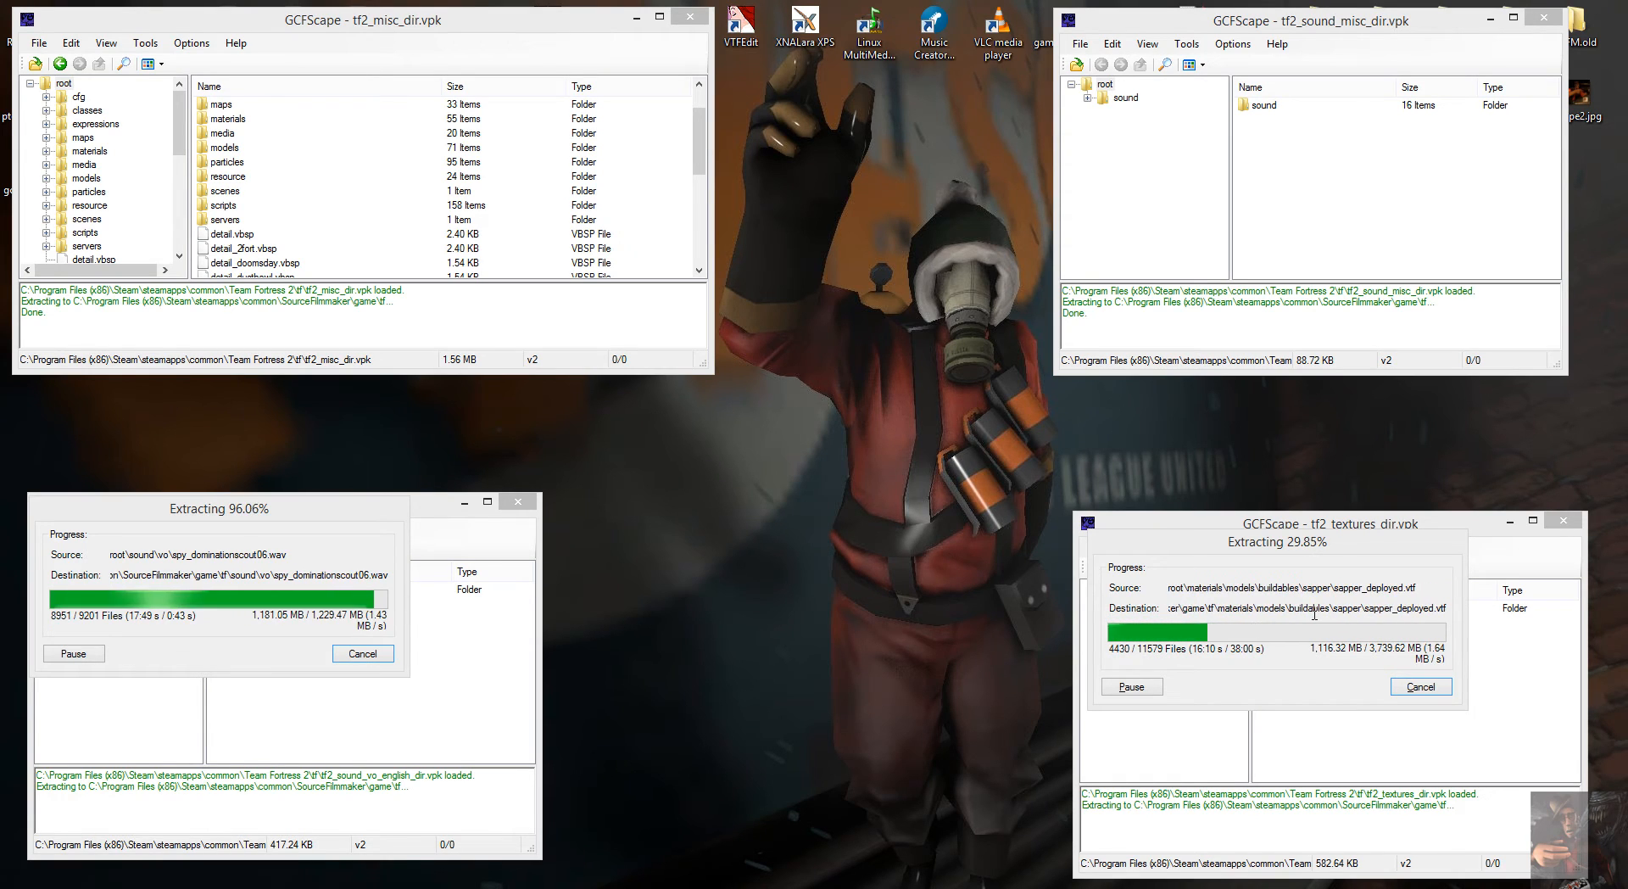
Close the tf2_sound_vo_english_dir.vpk, tf2_misc_dir.vpk, tf2_sound_misc_dir.vpk and tf2_textures_dir.vpk windows once their extractions have finished.
{"action": "left_click", "coordinate": [322, 503]}
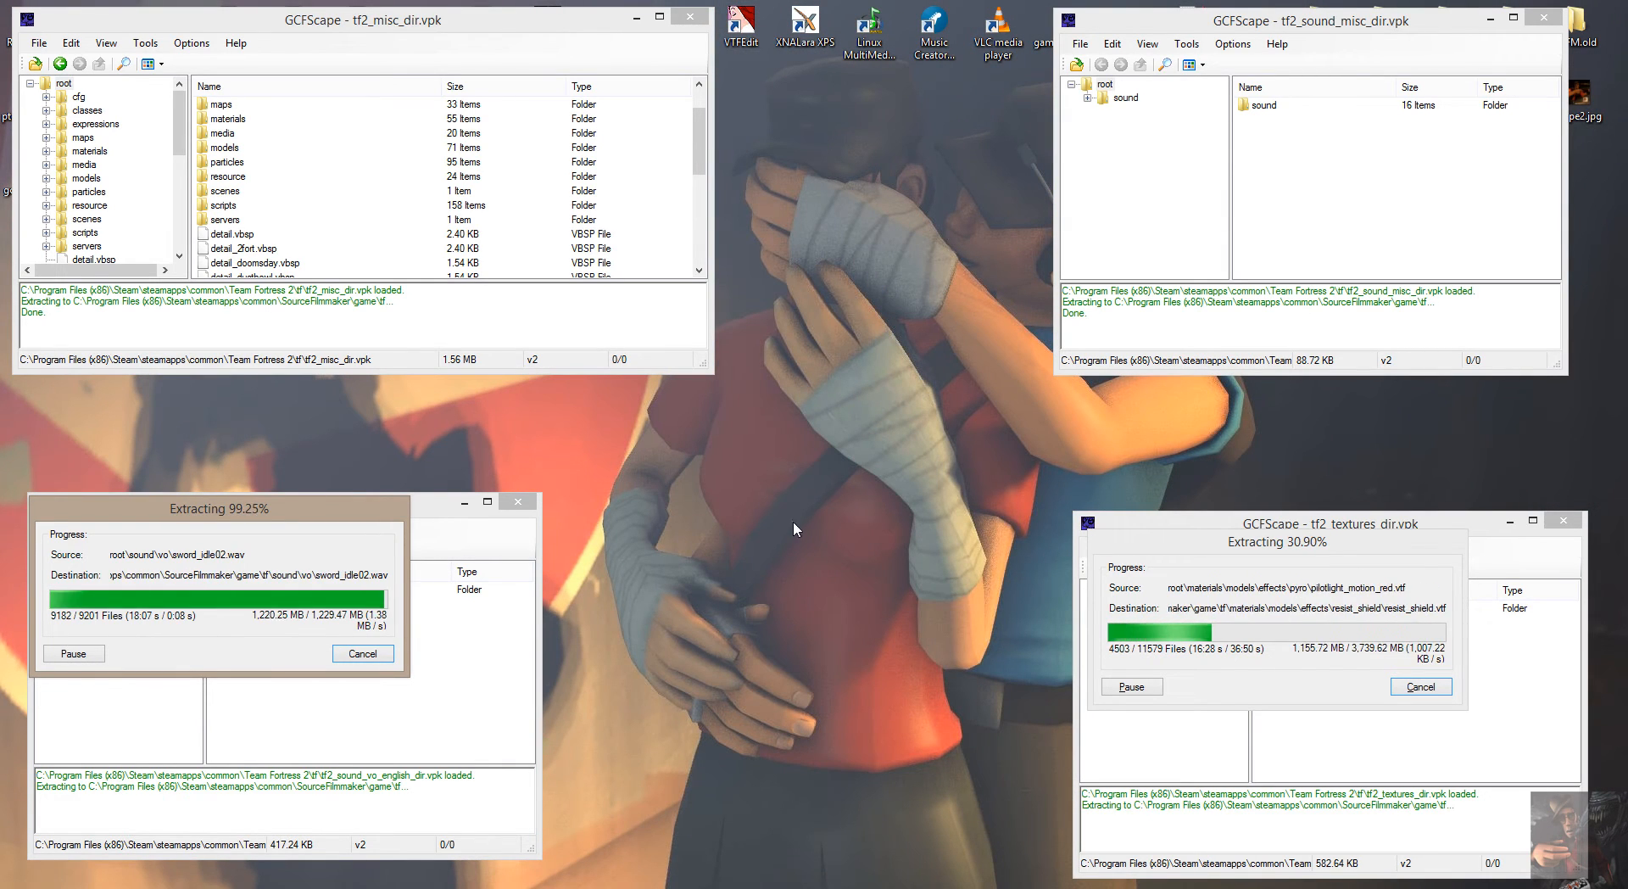
{"action": "left_click", "coordinate": [1487, 527]}
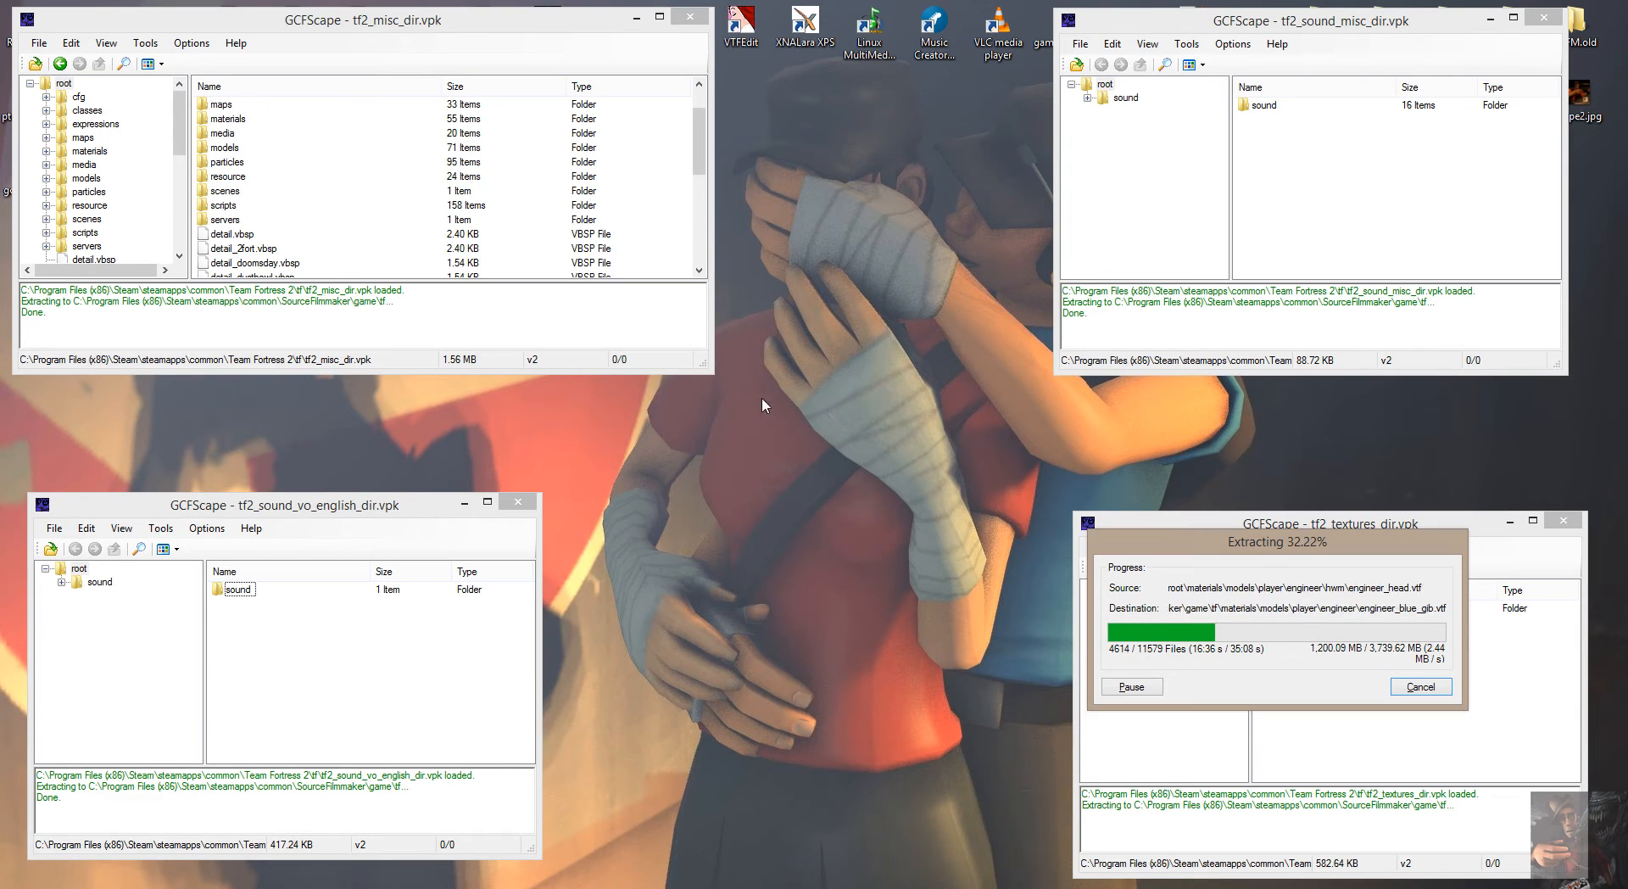
{"action": "left_click", "coordinate": [518, 501]}
{"action": "left_click", "coordinate": [690, 16]}
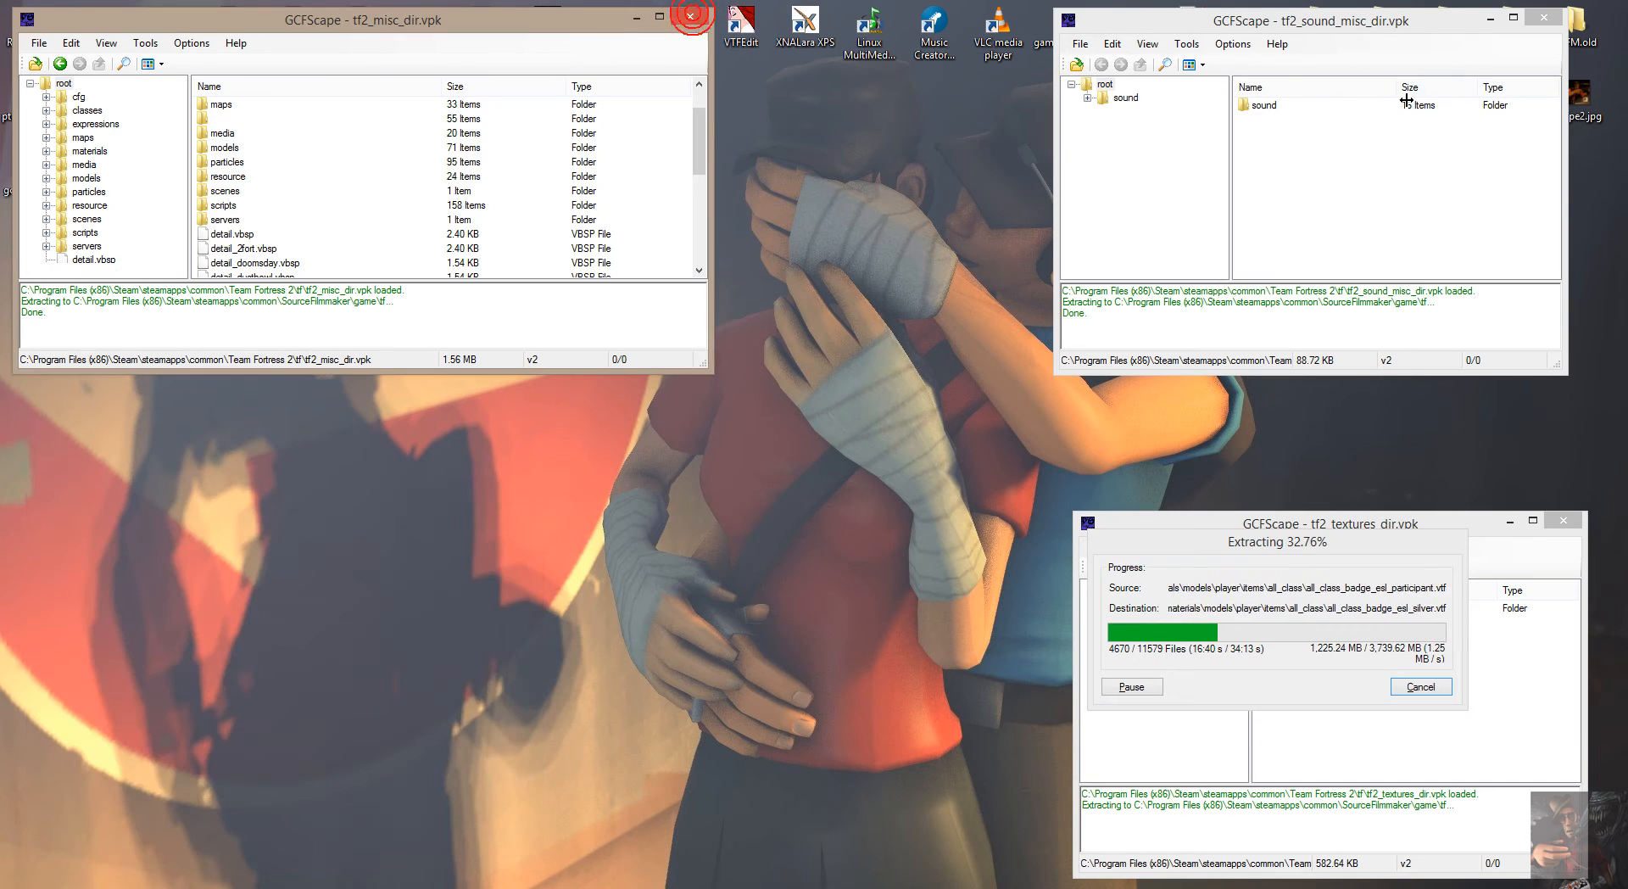
{"action": "left_click", "coordinate": [1543, 17]}
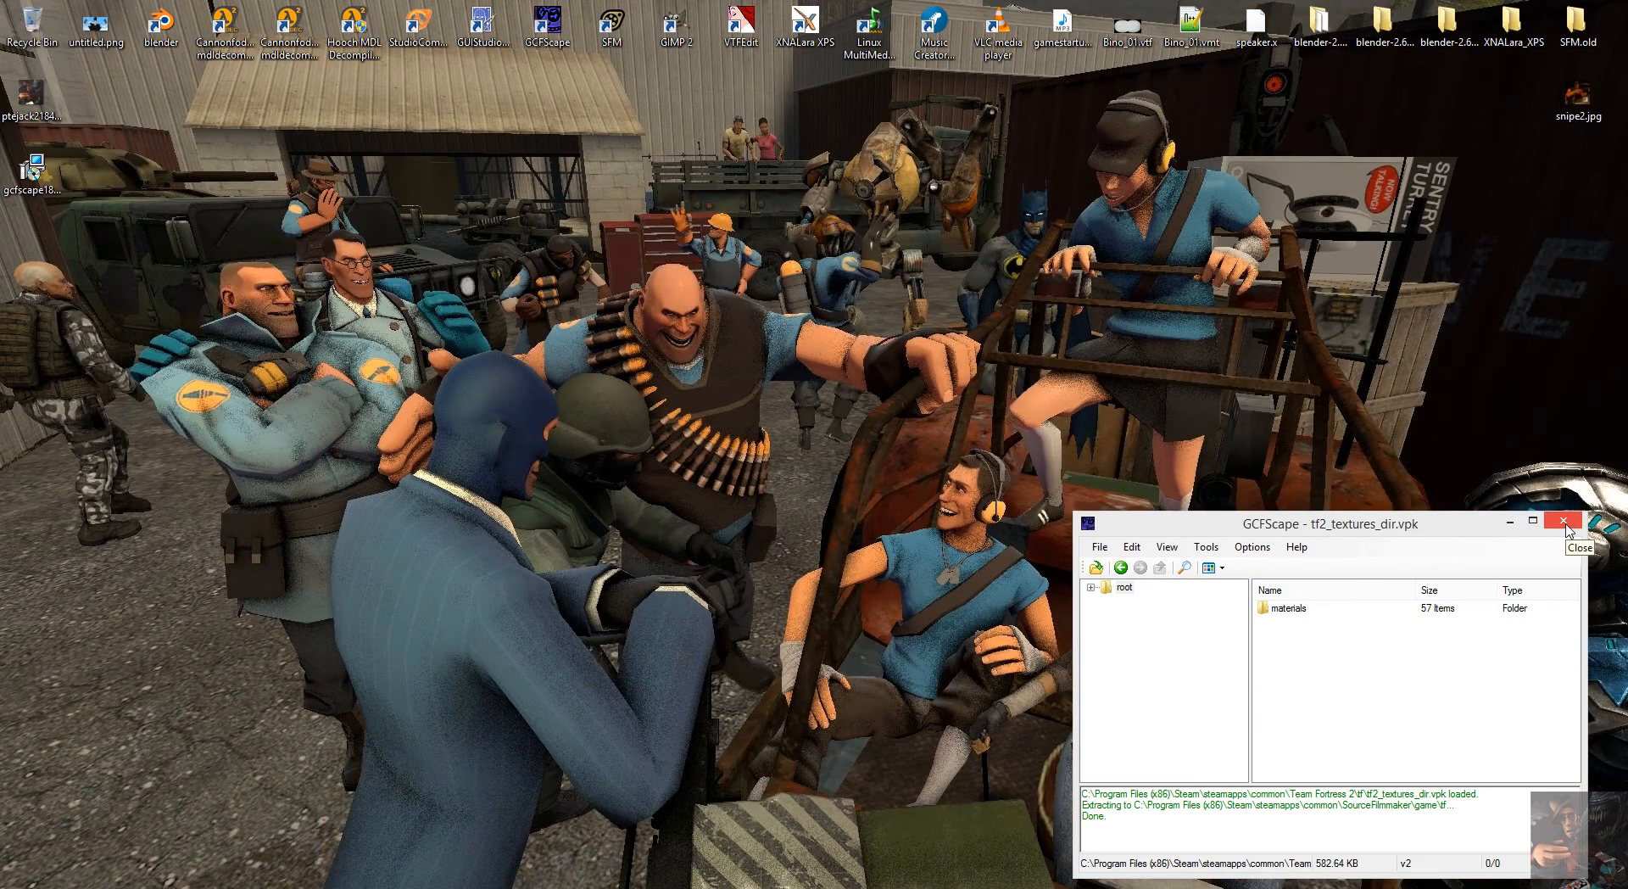
{"action": "left_click", "coordinate": [1565, 526]}
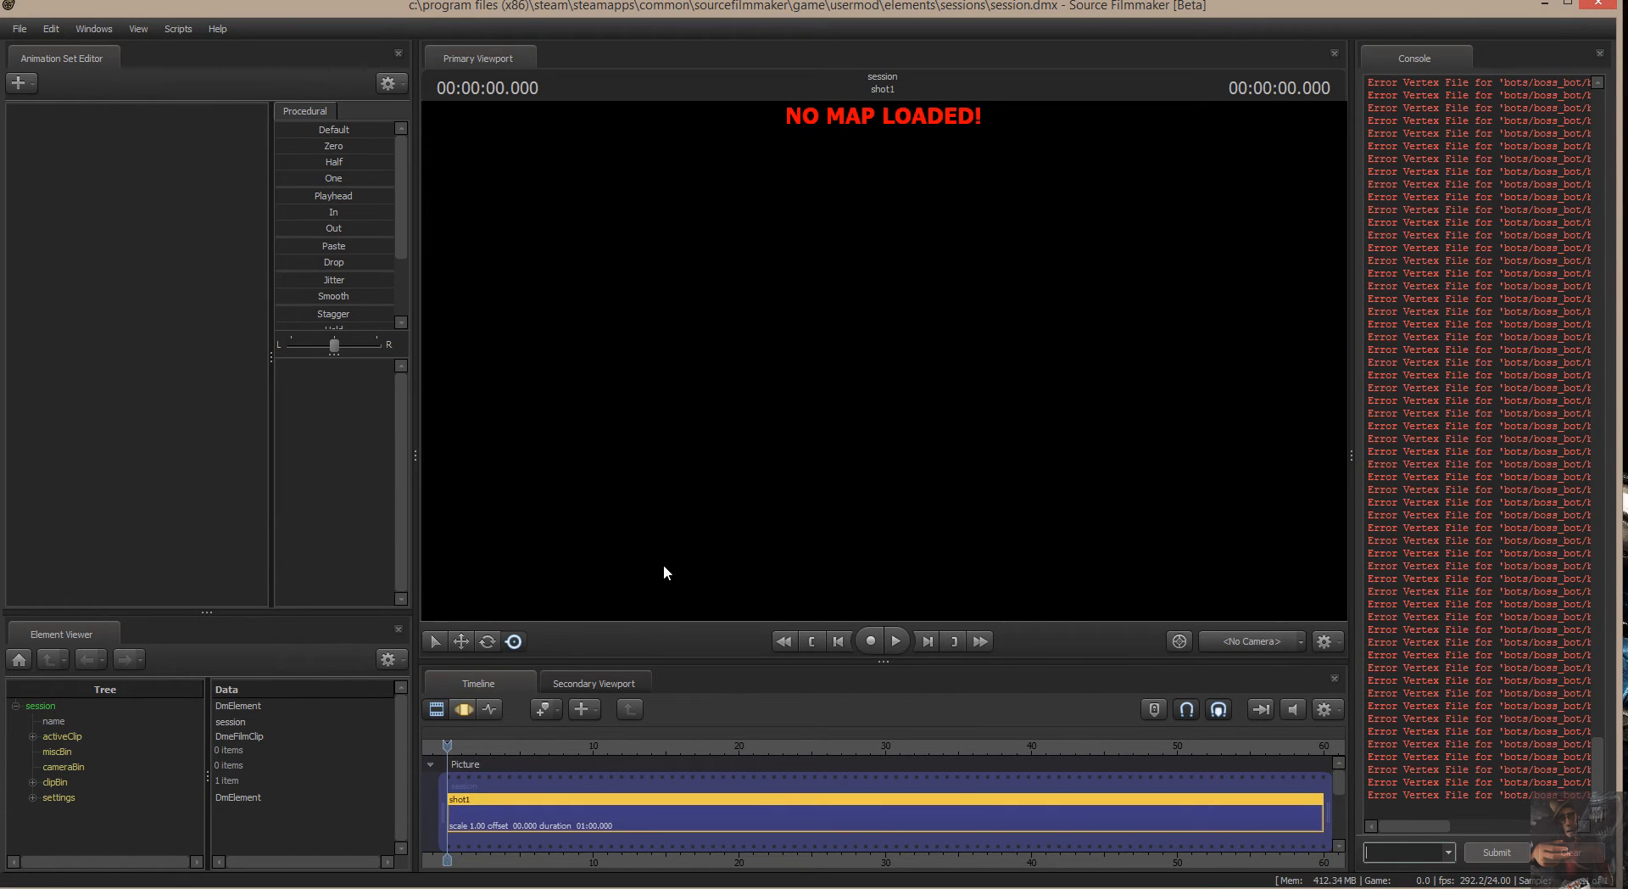
{"action": "mouse_move", "coordinate": [459, 752]}
{"action": "left_mouse_down"}
{"action": "mouse_move", "coordinate": [496, 751]}
{"action": "mouse_move", "coordinate": [450, 743]}
{"action": "left_mouse_up"}
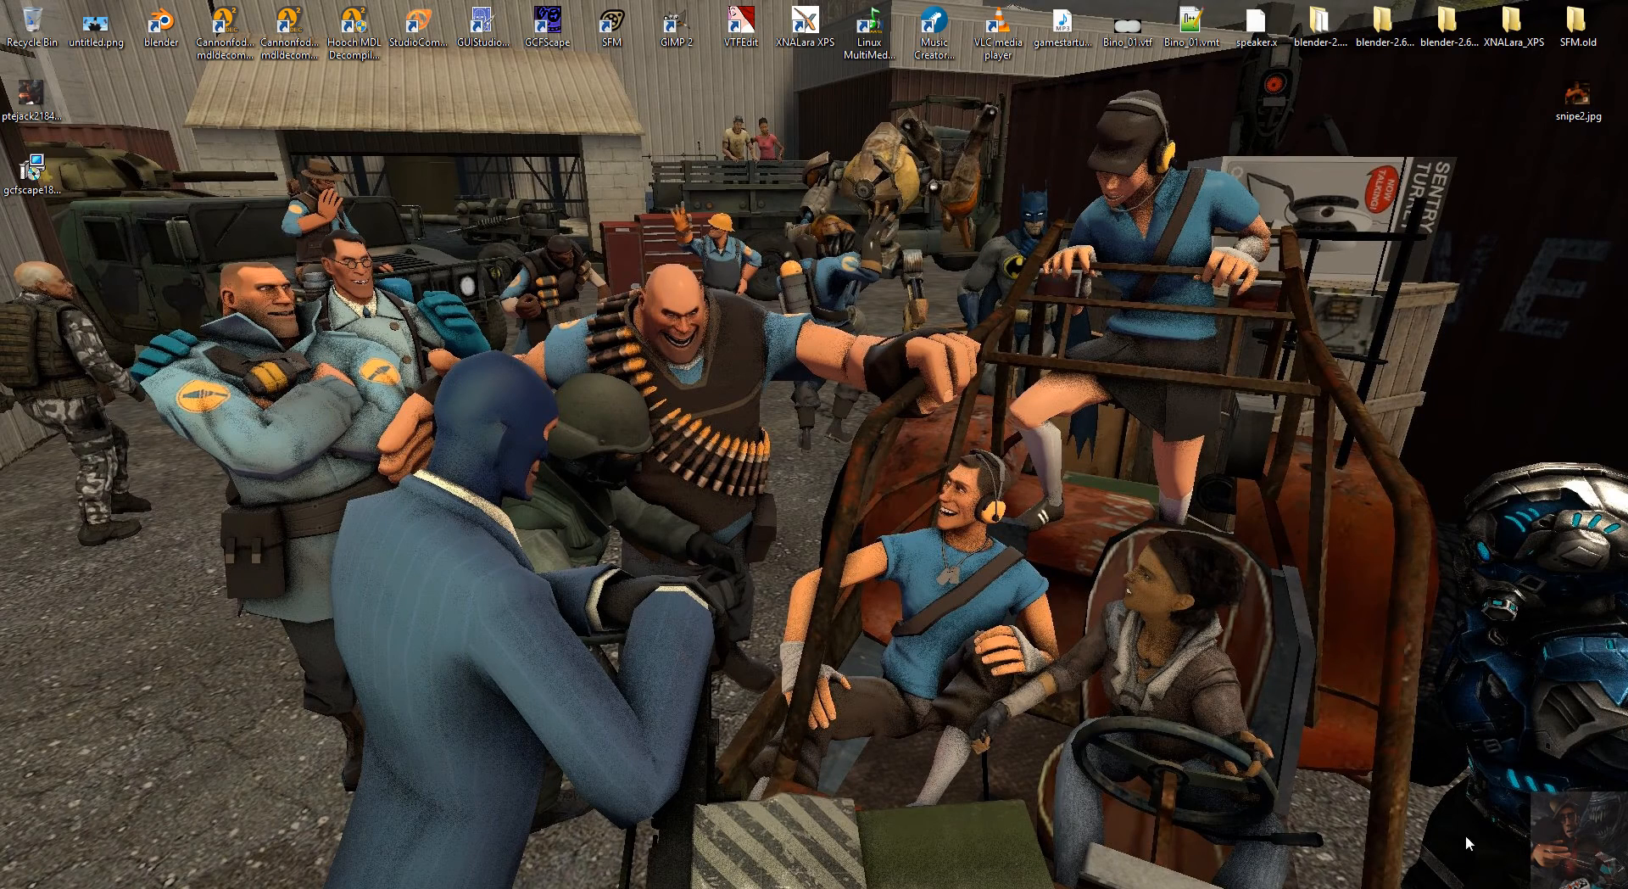
{"action": "left_click", "coordinate": [1476, 887]}
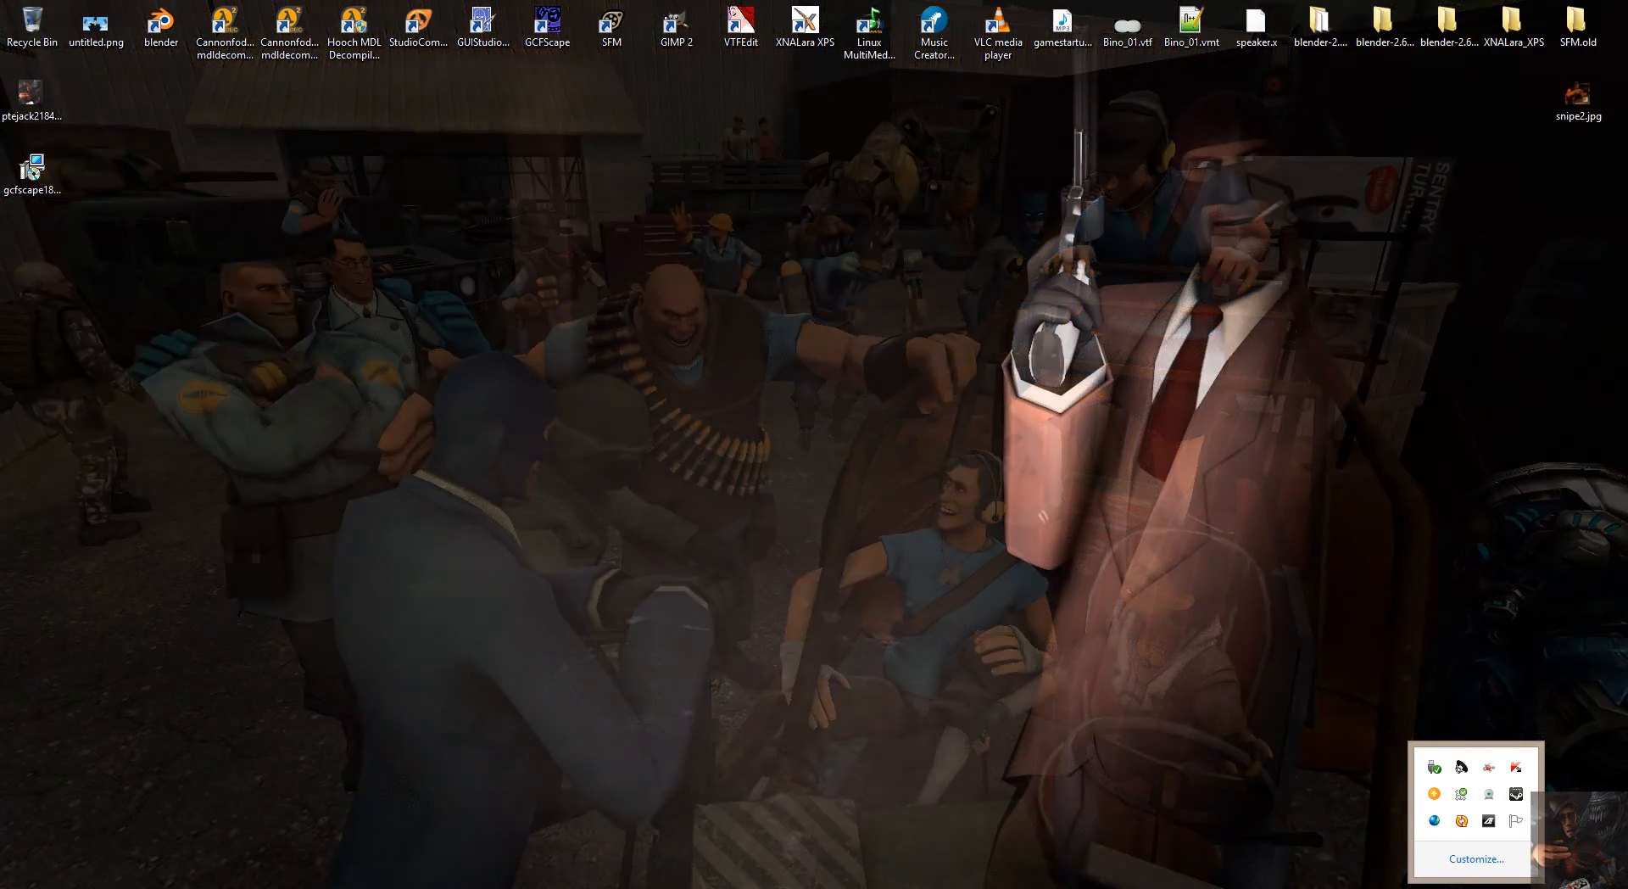
{"action": "mouse_move", "coordinate": [925, 888]}
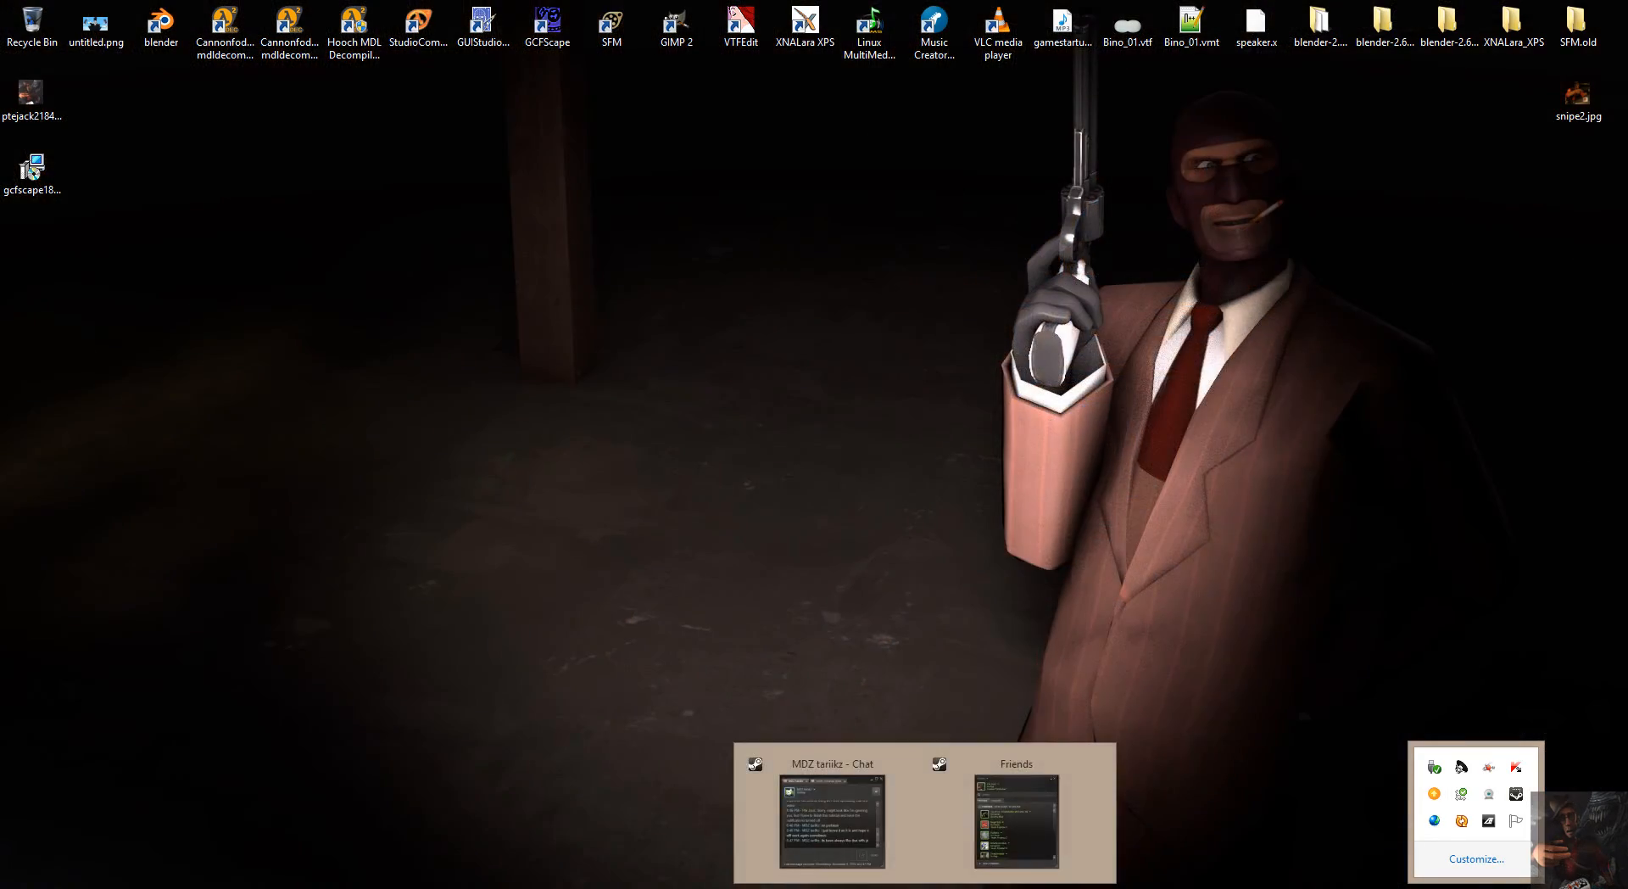
{"action": "left_click", "coordinate": [1235, 588]}
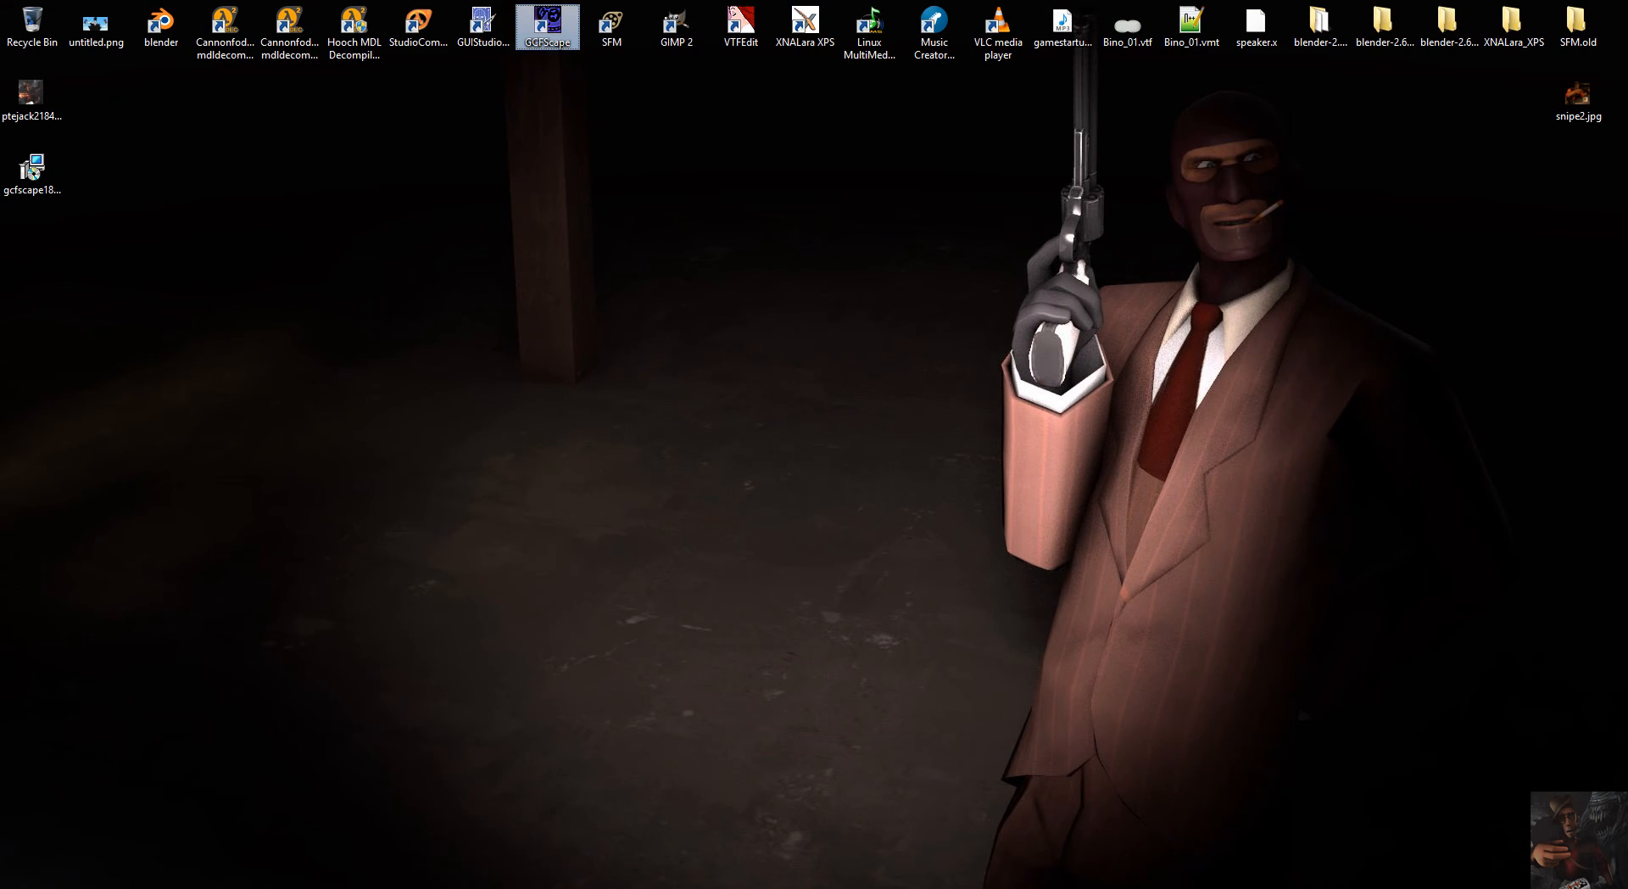
Launch Source Filmmaker through Steam.
{"action": "left_click", "coordinate": [1476, 888]}
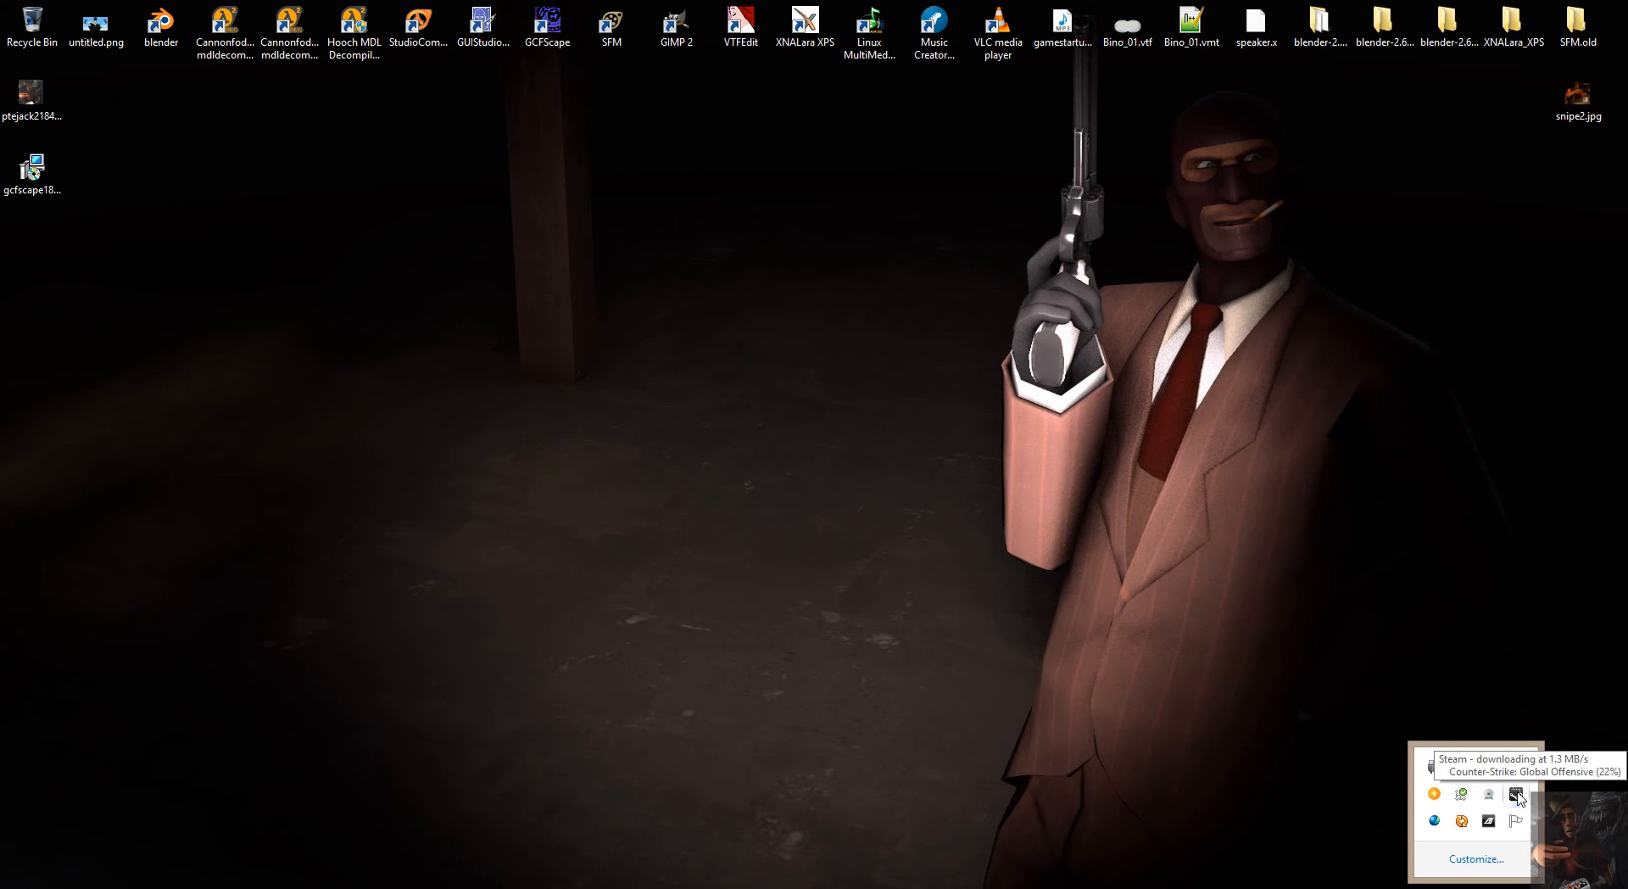
{"action": "right_click", "coordinate": [1515, 794]}
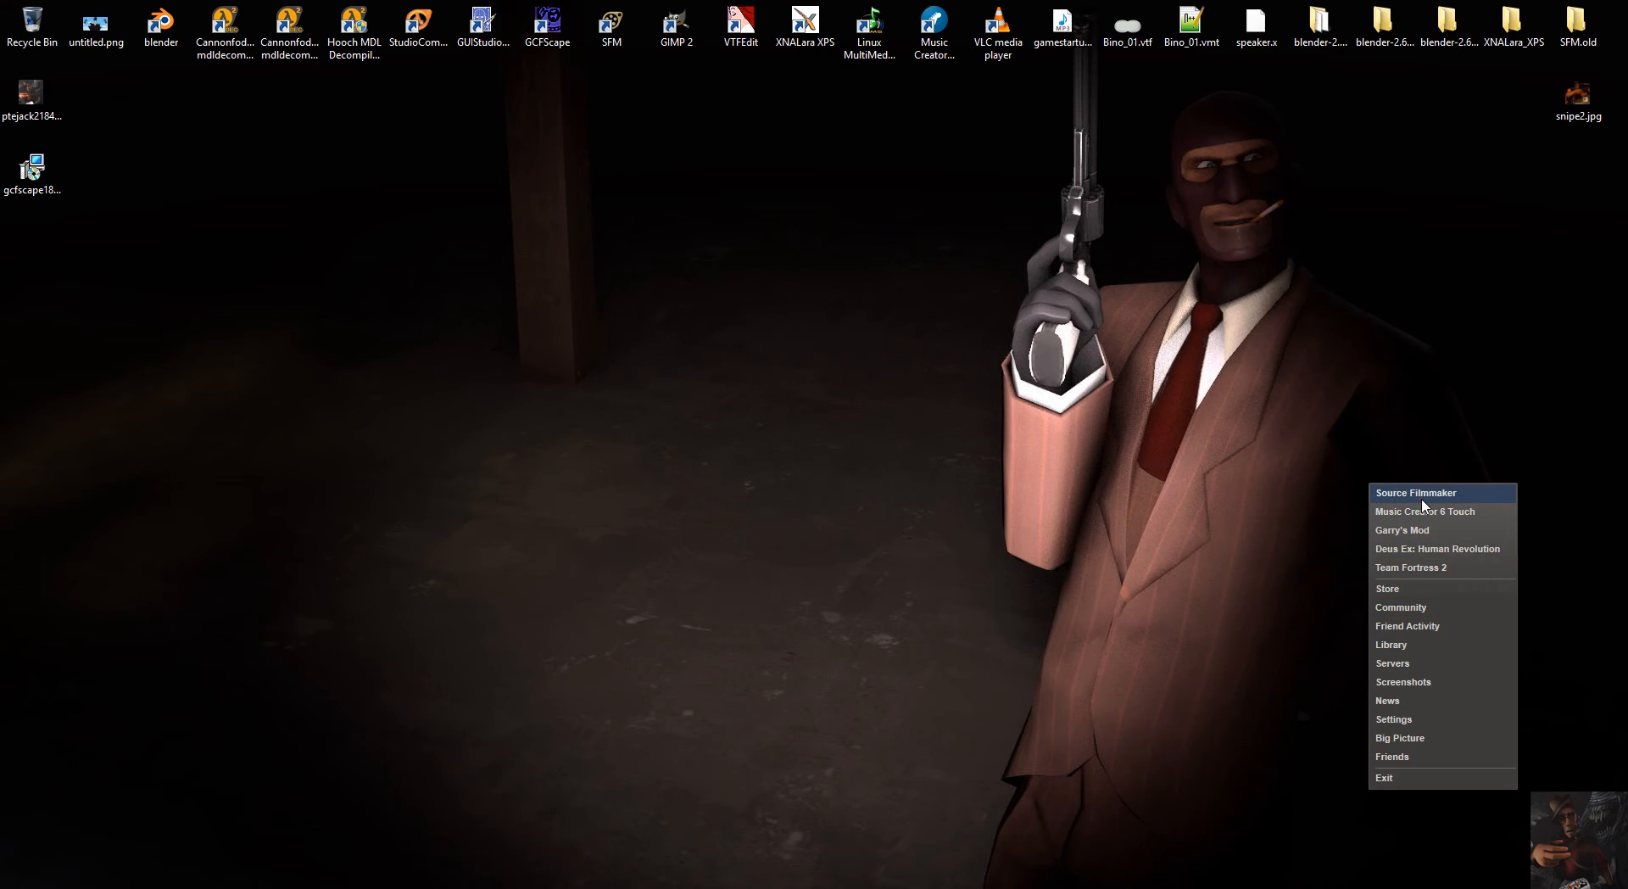
{"action": "left_click", "coordinate": [1421, 497]}
{"action": "left_click", "coordinate": [850, 501]}
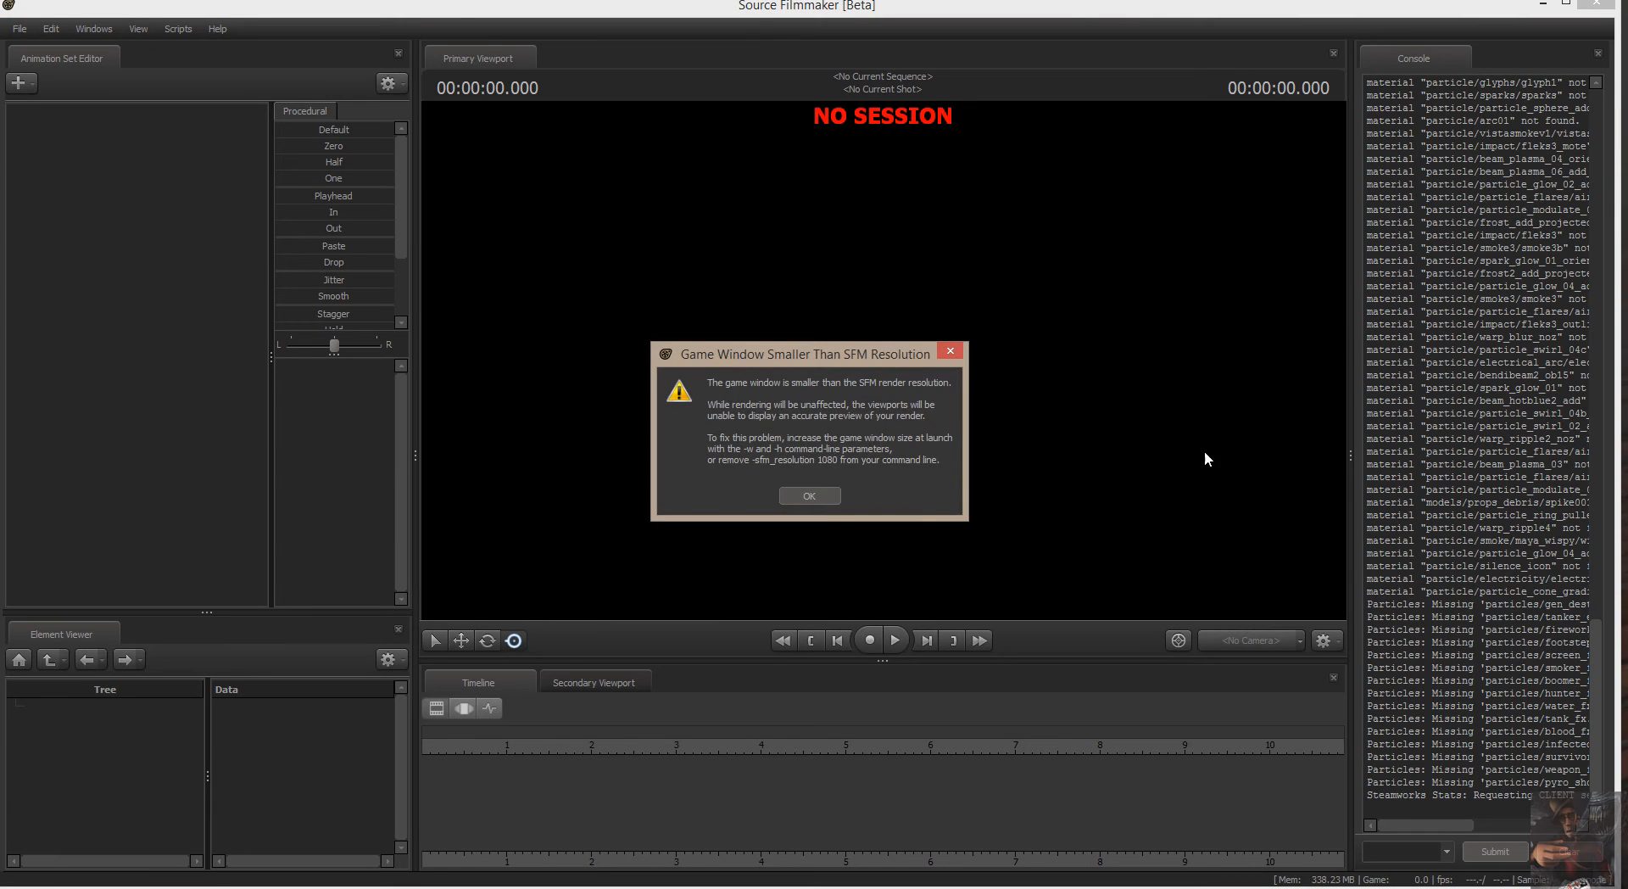
Dismiss the game window resolution warning, create a new session named session at 24 fps, and close the workshop download queue.
{"action": "left_click", "coordinate": [813, 493]}
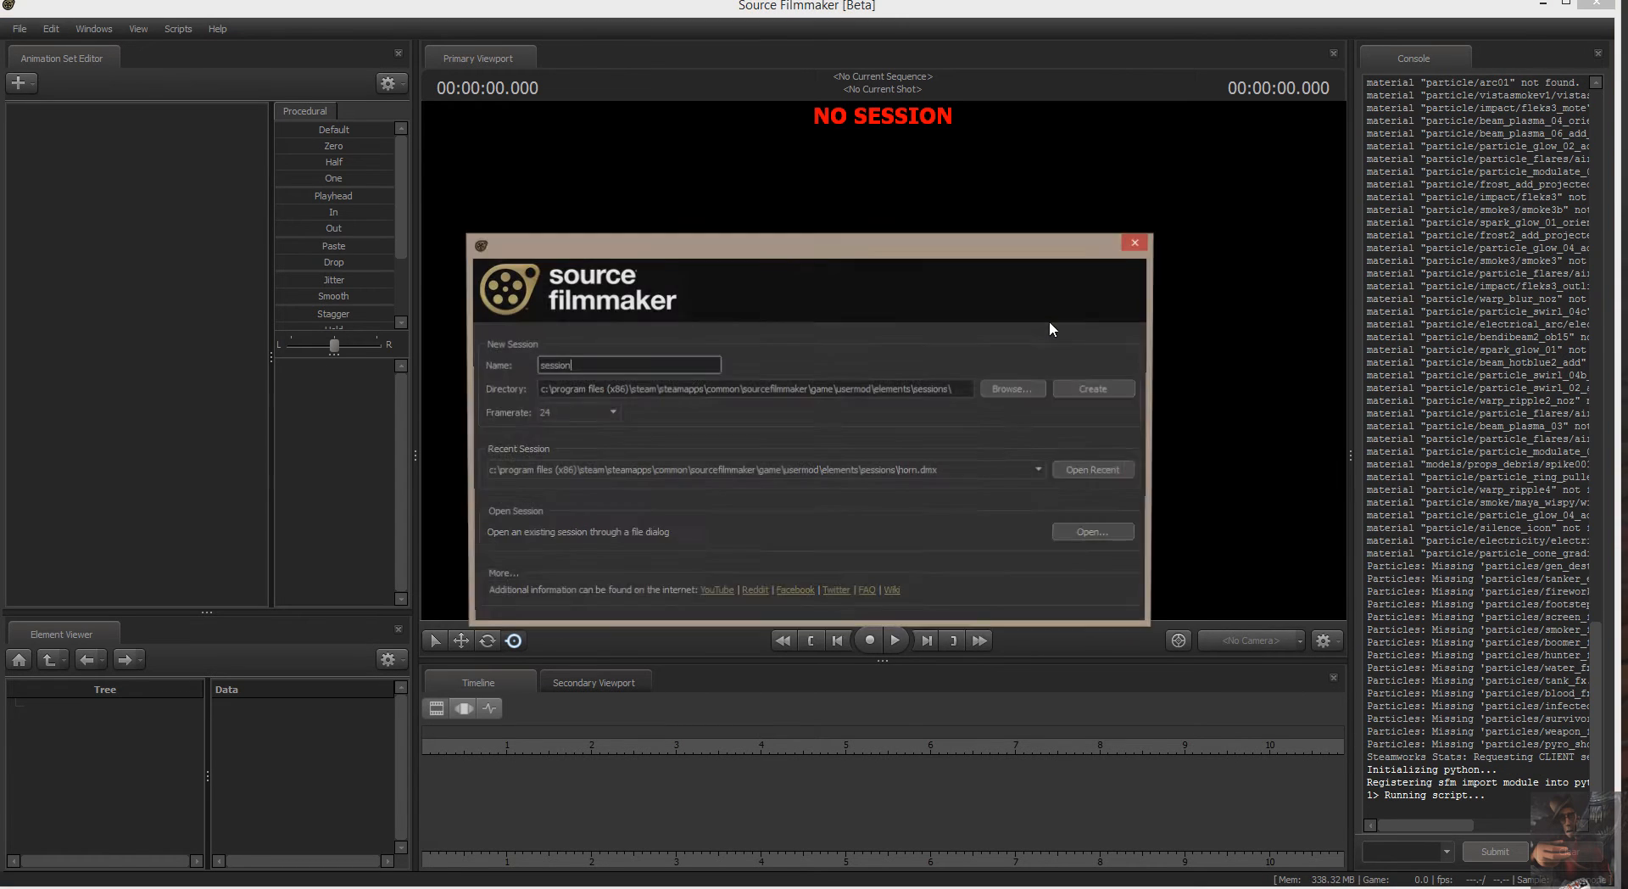
{"action": "left_click", "coordinate": [1116, 392]}
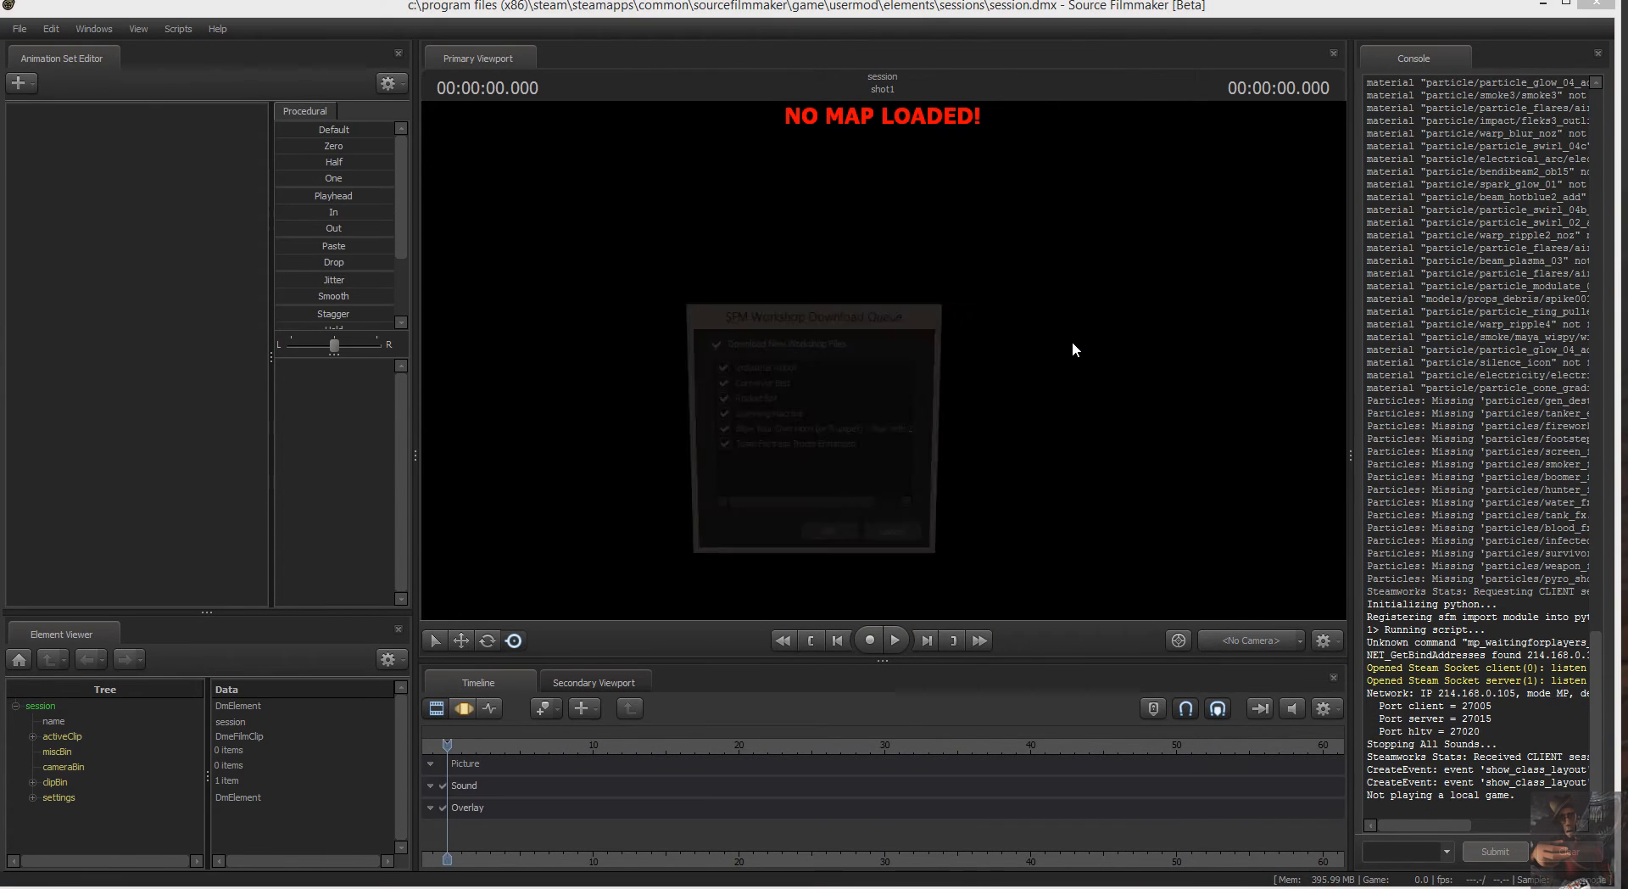
{"action": "left_click", "coordinate": [904, 545]}
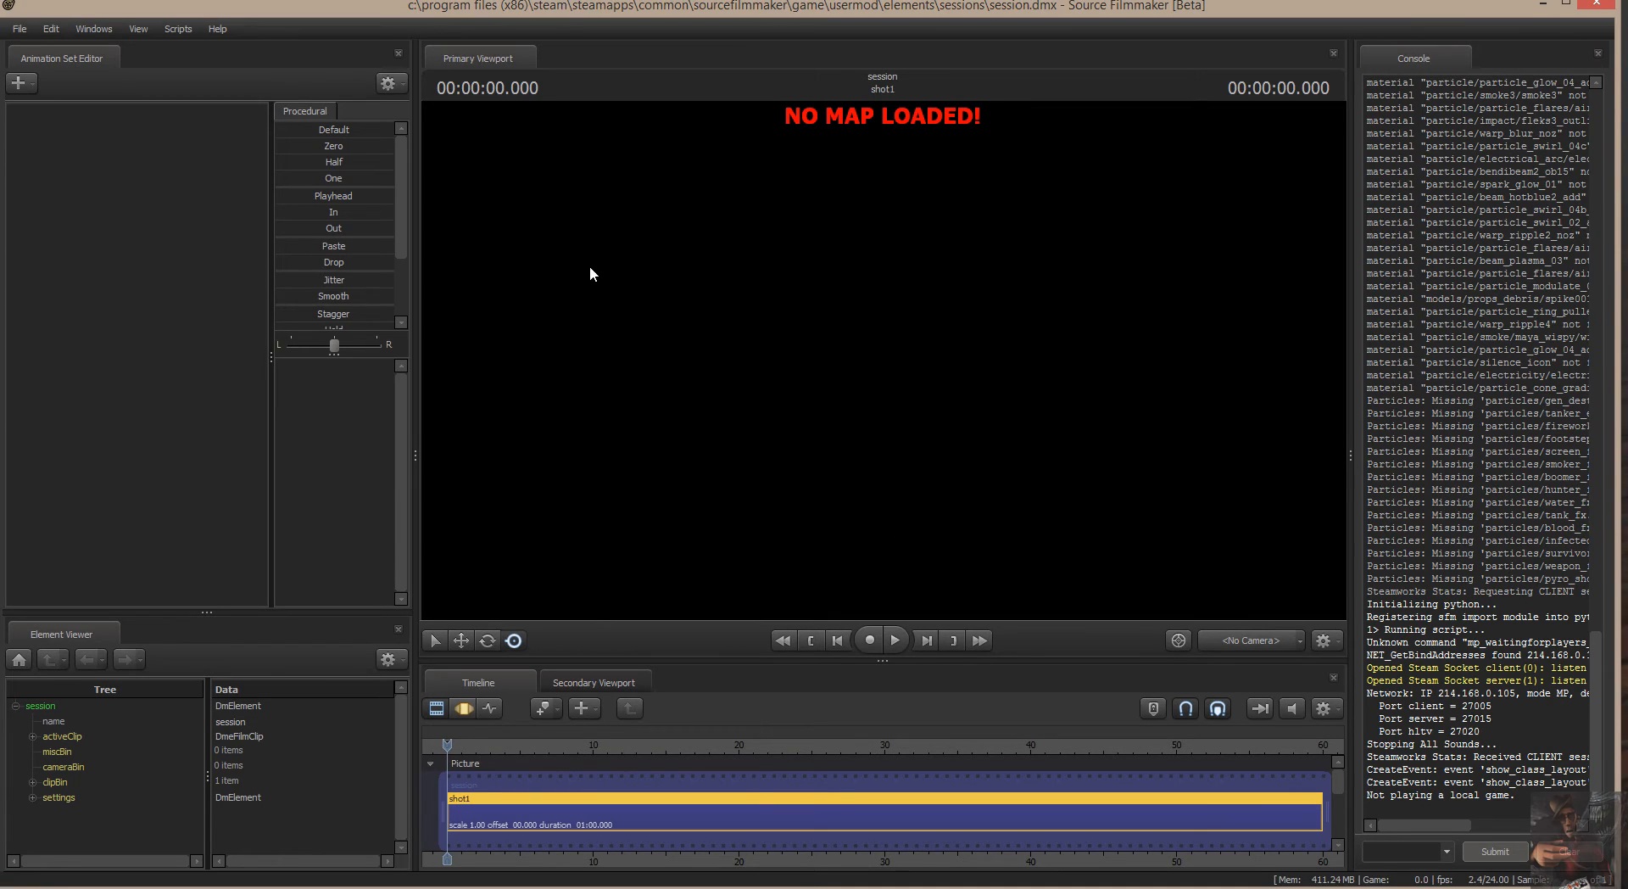
Call up the model selection for a new animation set and filter the MDL files by 2013.
{"action": "right_click", "coordinate": [115, 172]}
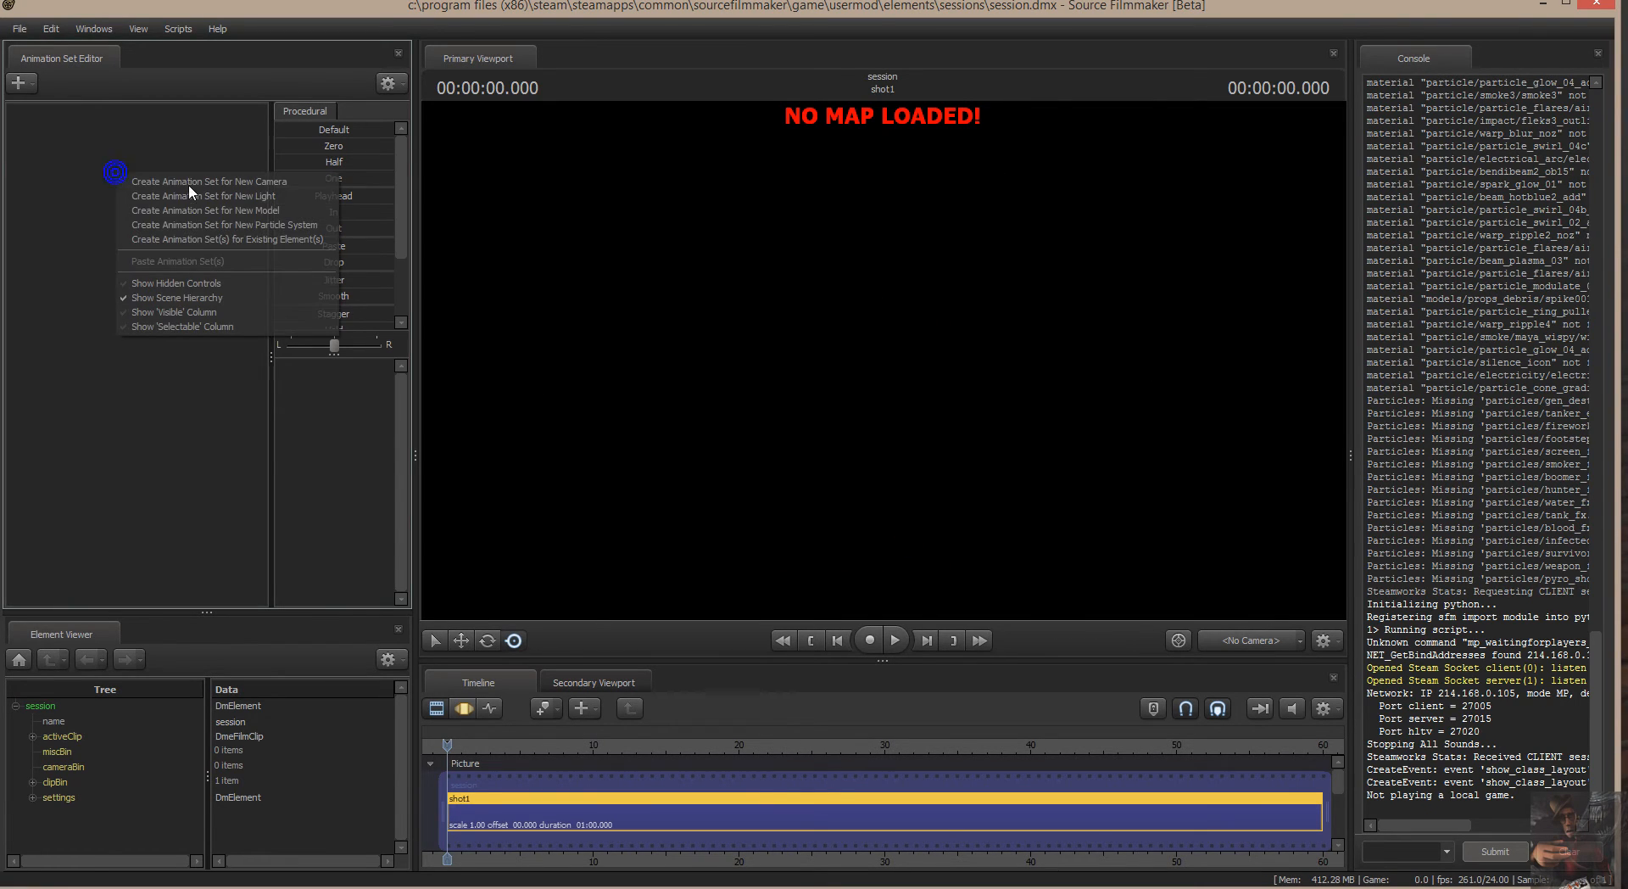
{"action": "left_click", "coordinate": [192, 212]}
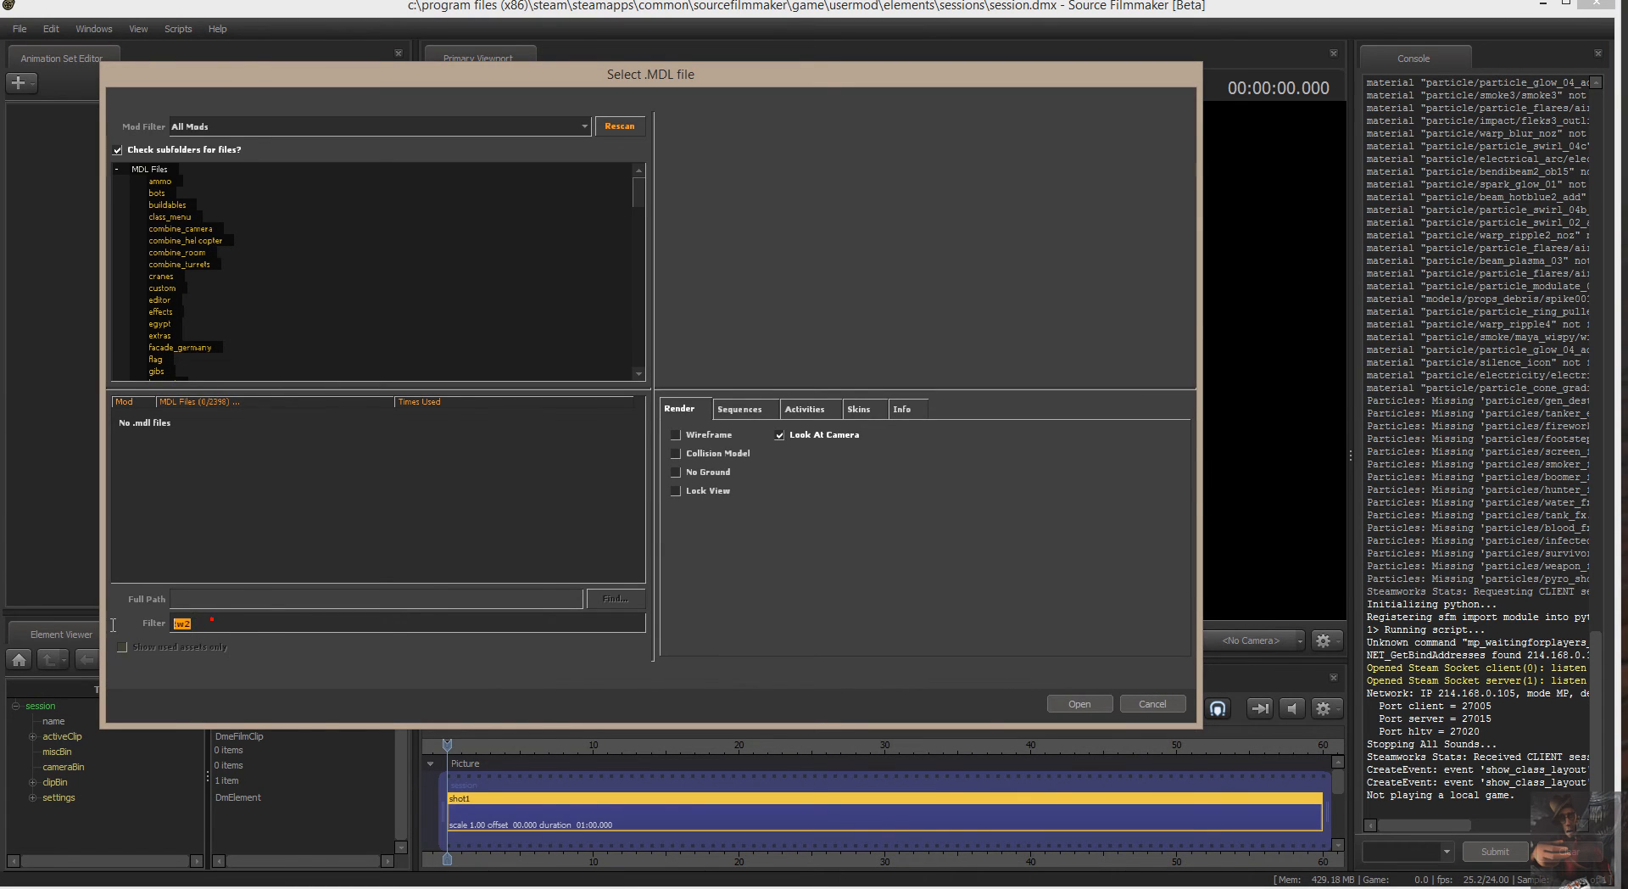
{"action": "type", "text": "2013"}
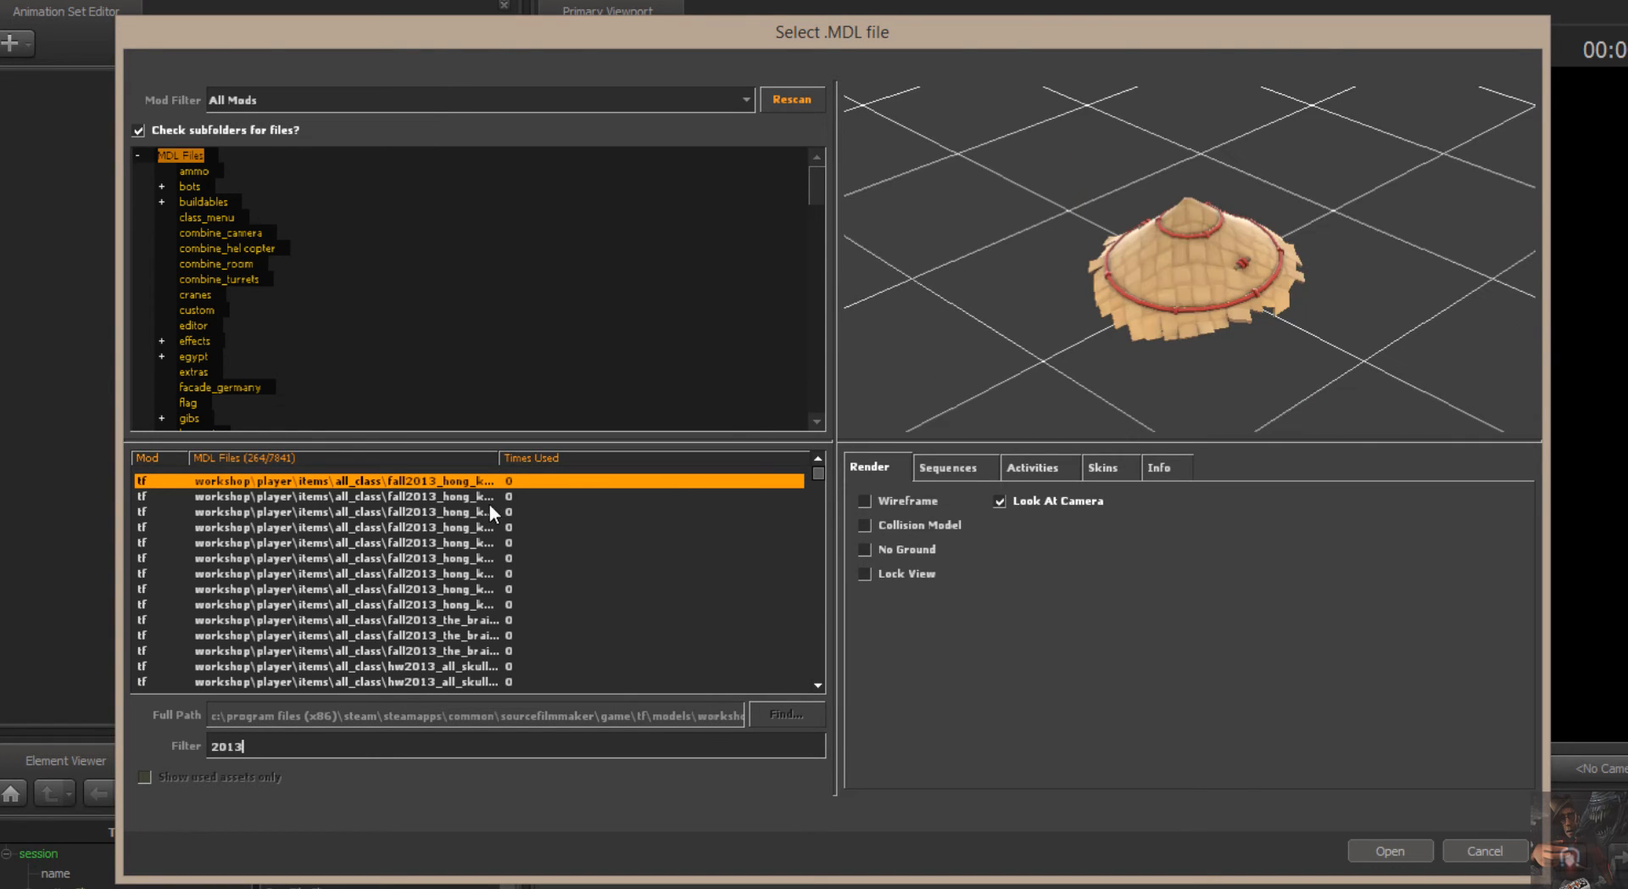
Preview several of the extracted 2013 all_class workshop item models and leave the model selection without adding one.
{"action": "left_click", "coordinate": [409, 511]}
{"action": "scroll", "coordinate": [420, 568], "scroll_direction": "down", "scroll_amount": 4}
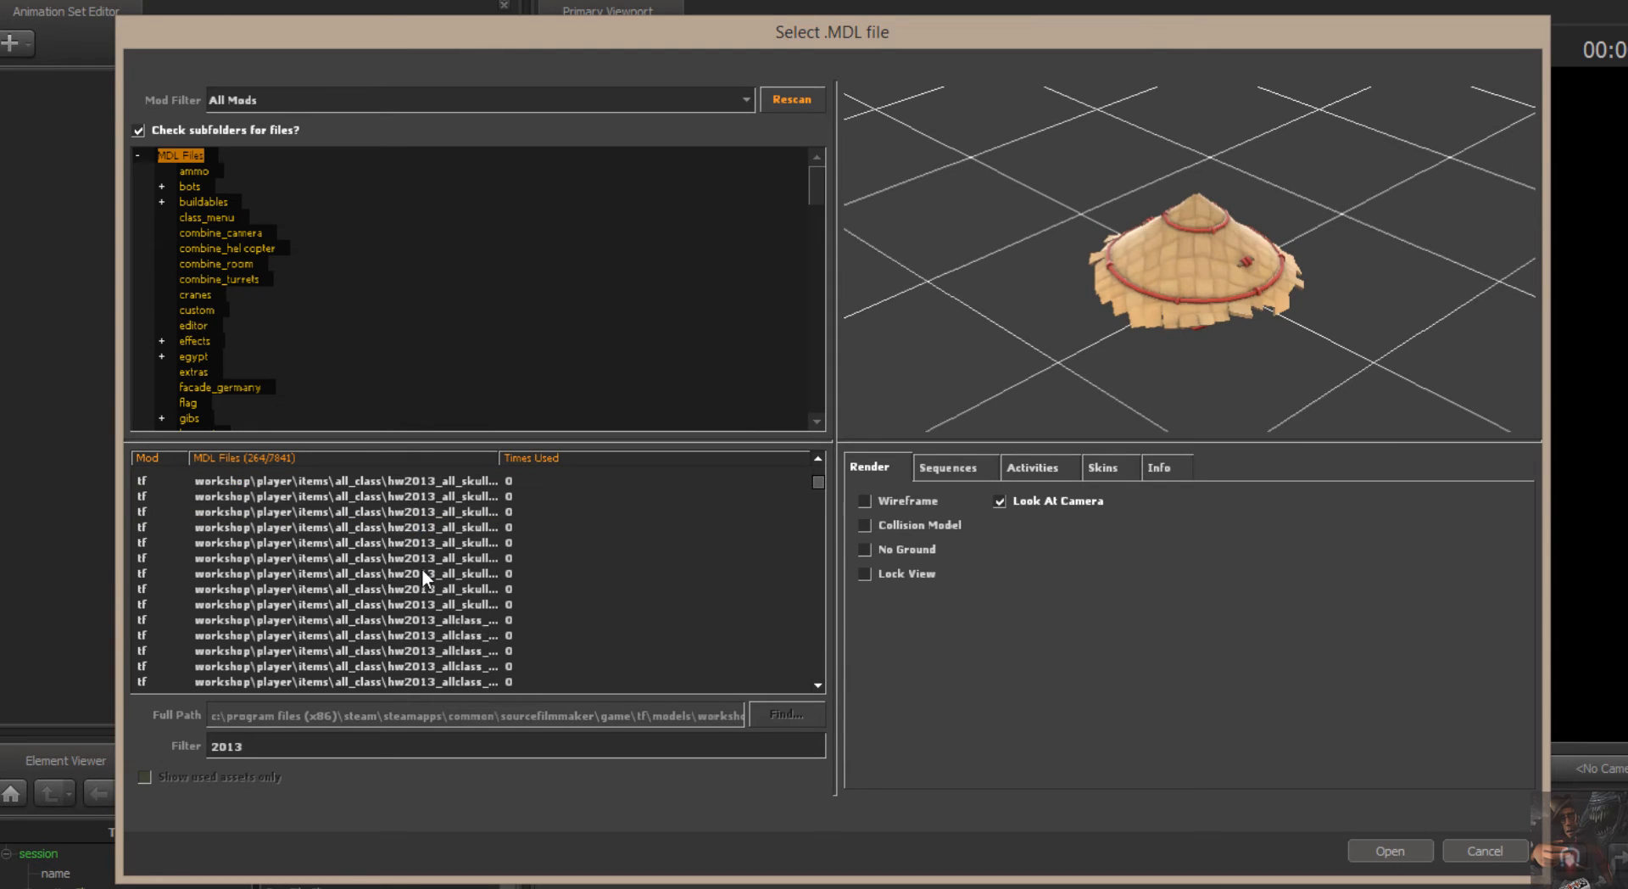
{"action": "left_click", "coordinate": [420, 561]}
{"action": "left_click", "coordinate": [422, 562]}
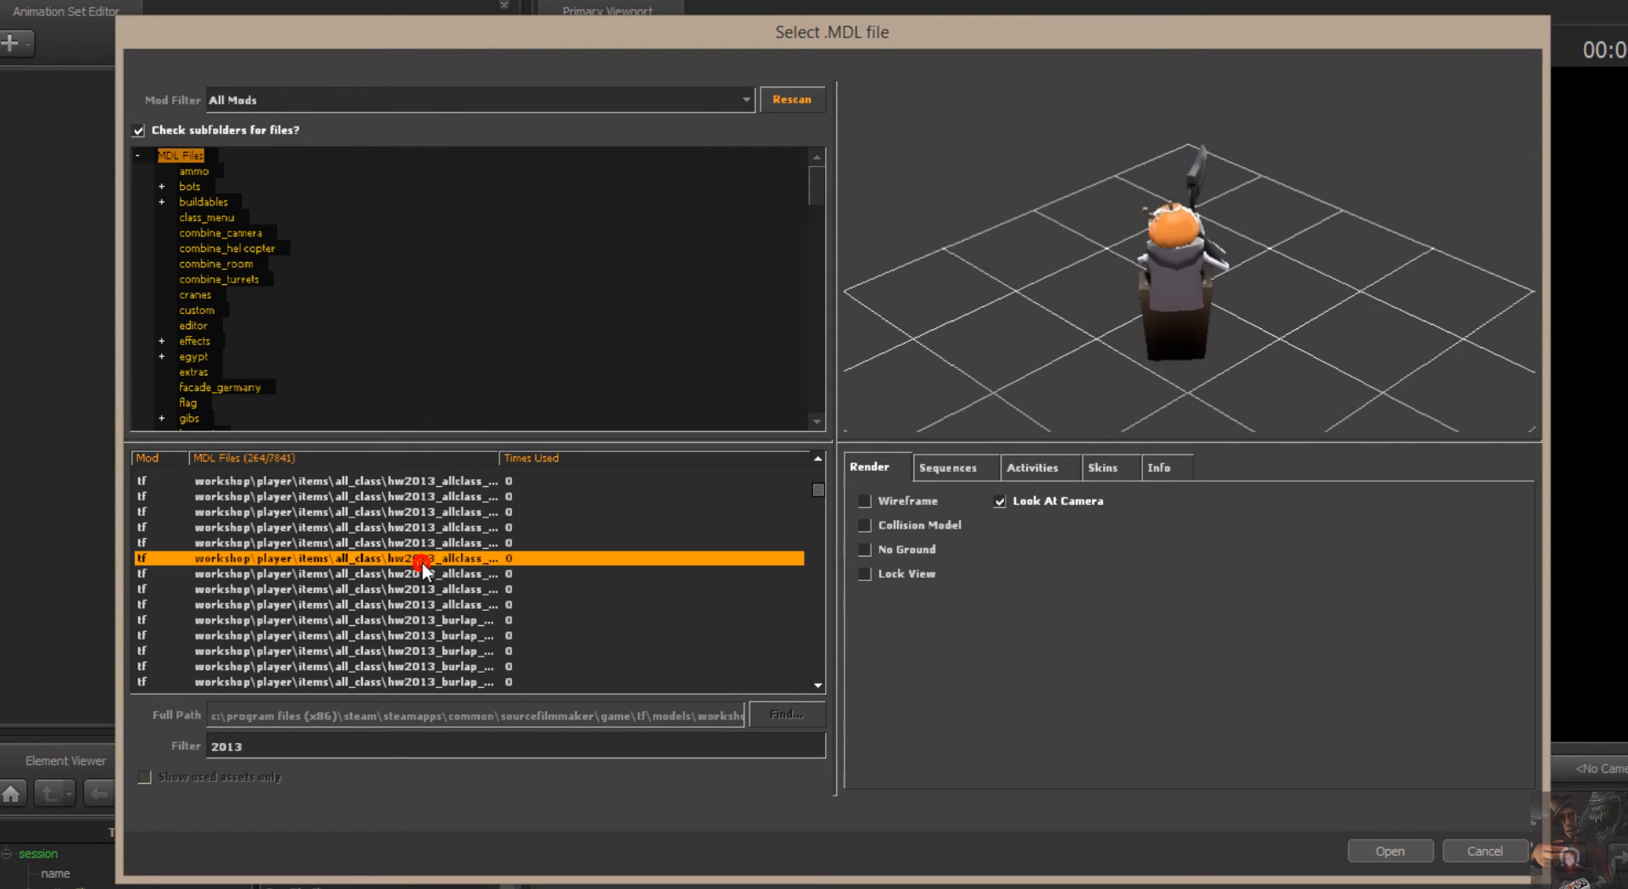
{"action": "scroll", "coordinate": [421, 562], "scroll_direction": "down", "scroll_amount": 2}
{"action": "left_click", "coordinate": [422, 562]}
{"action": "scroll", "coordinate": [421, 563], "scroll_direction": "down", "scroll_amount": 1}
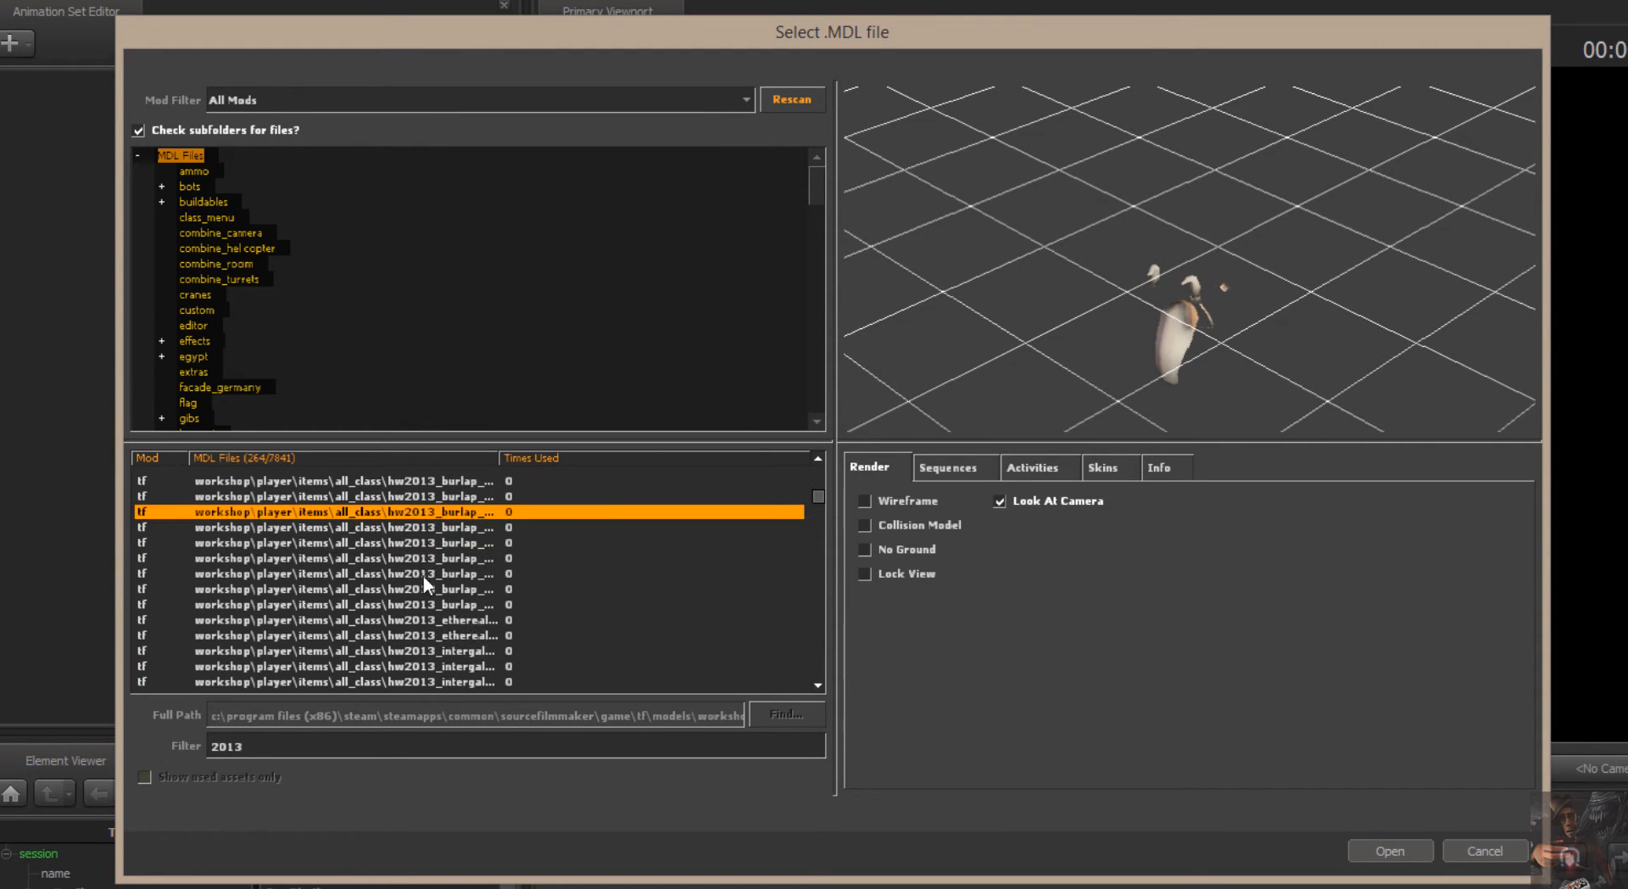
{"action": "left_click", "coordinate": [424, 578]}
{"action": "scroll", "coordinate": [435, 558], "scroll_direction": "down", "scroll_amount": 2}
{"action": "left_click", "coordinate": [435, 554]}
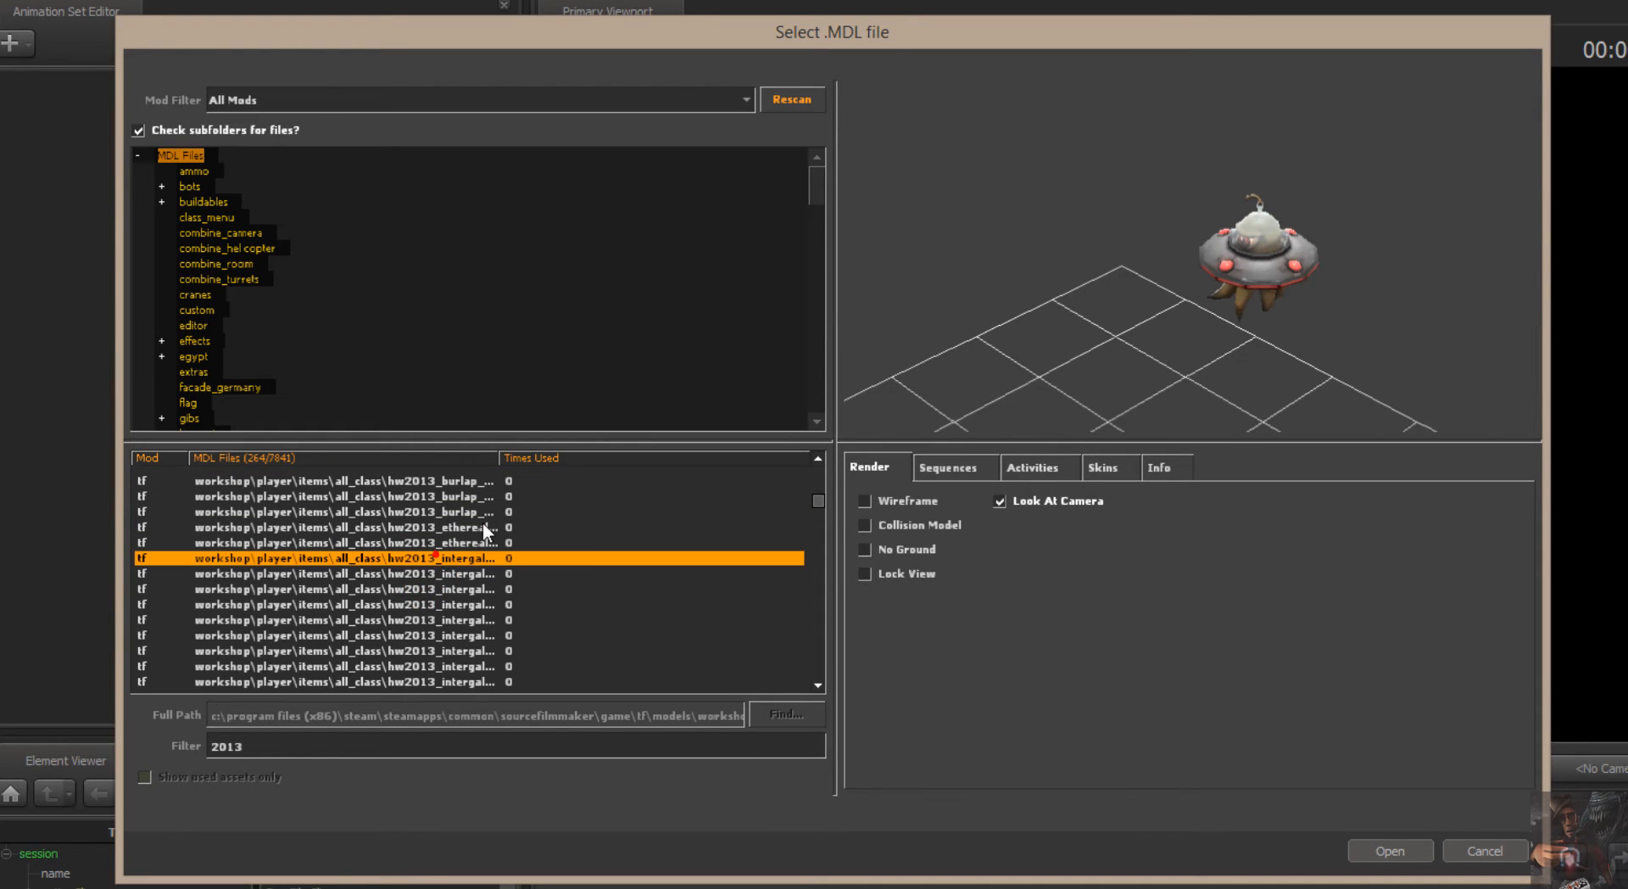
{"action": "left_click", "coordinate": [435, 616]}
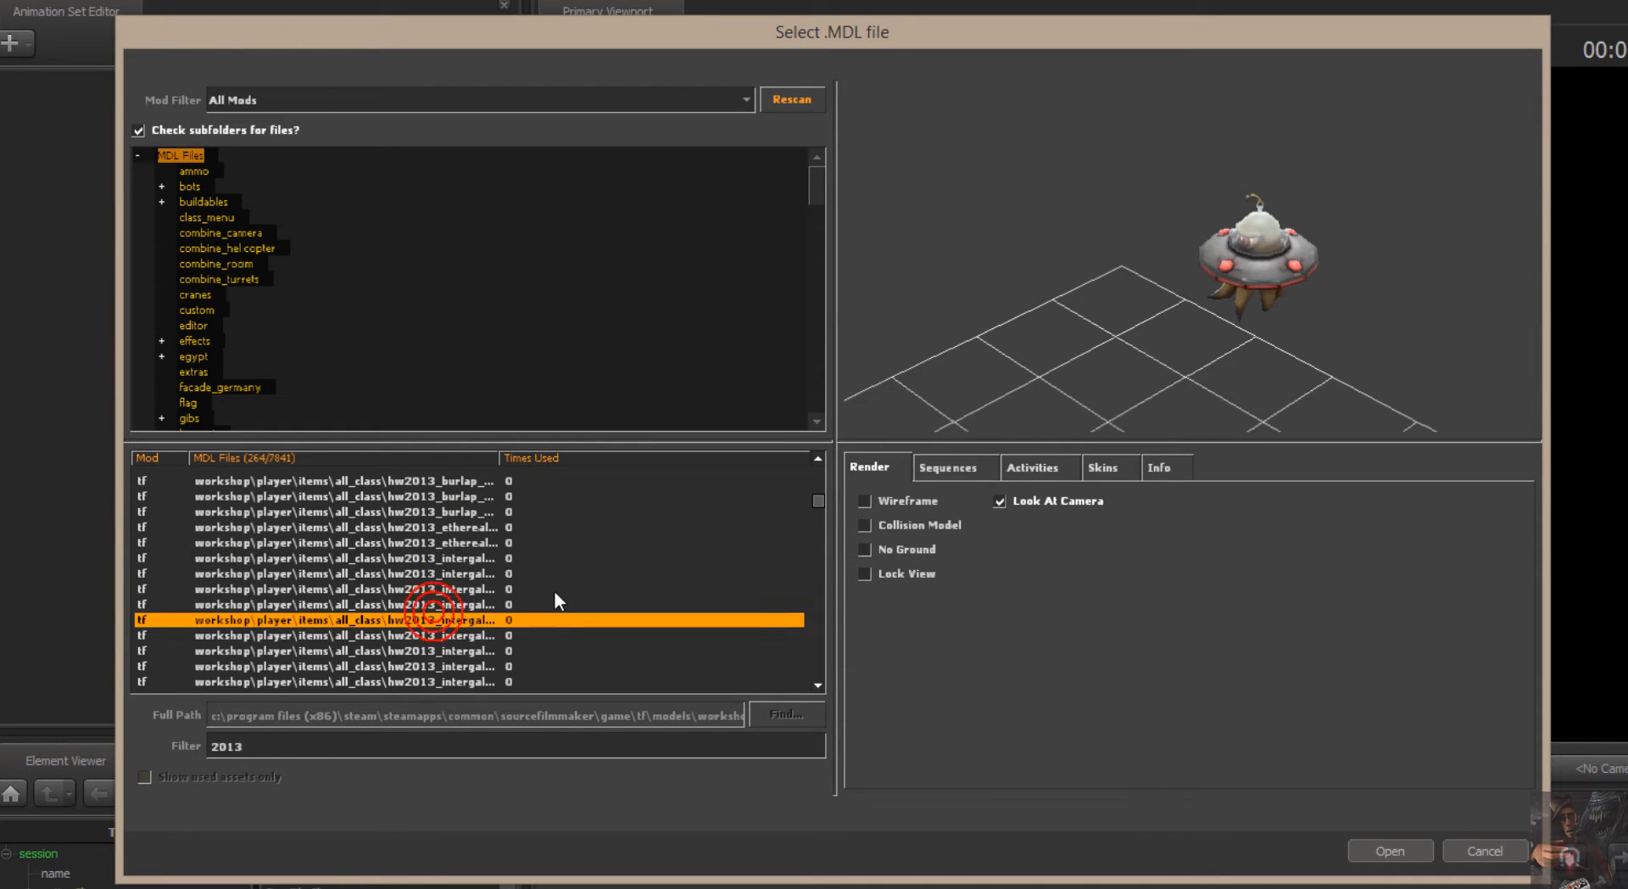
{"action": "scroll", "coordinate": [424, 600], "scroll_direction": "down", "scroll_amount": 4}
{"action": "left_click", "coordinate": [420, 558]}
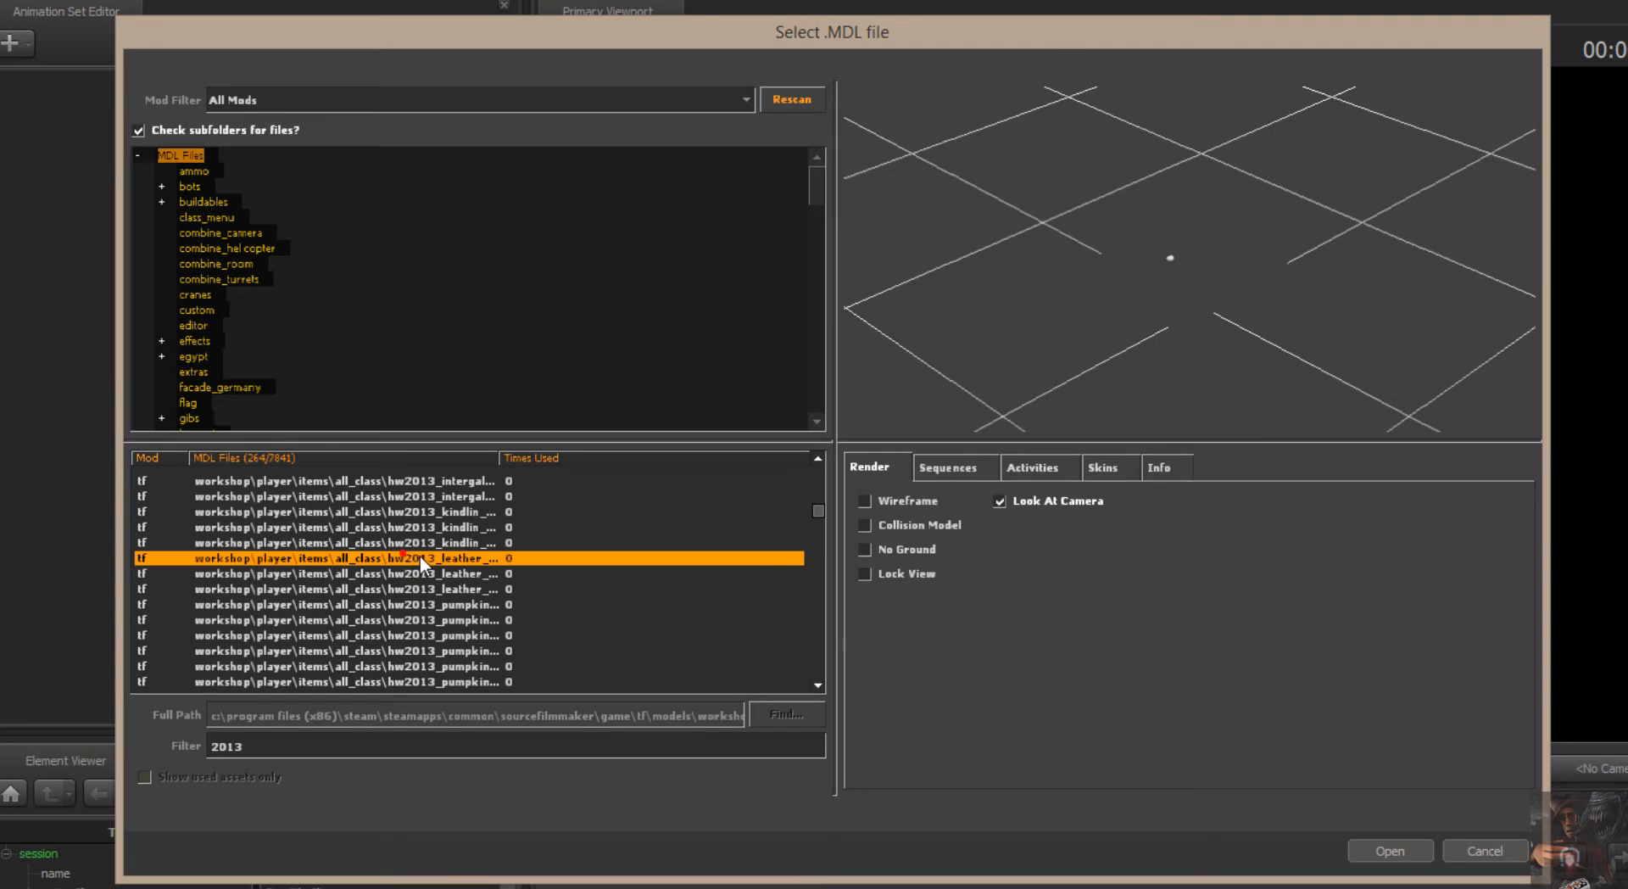
{"action": "left_click_drag", "start_coordinate": [1191, 273], "coordinate": [1183, 242]}
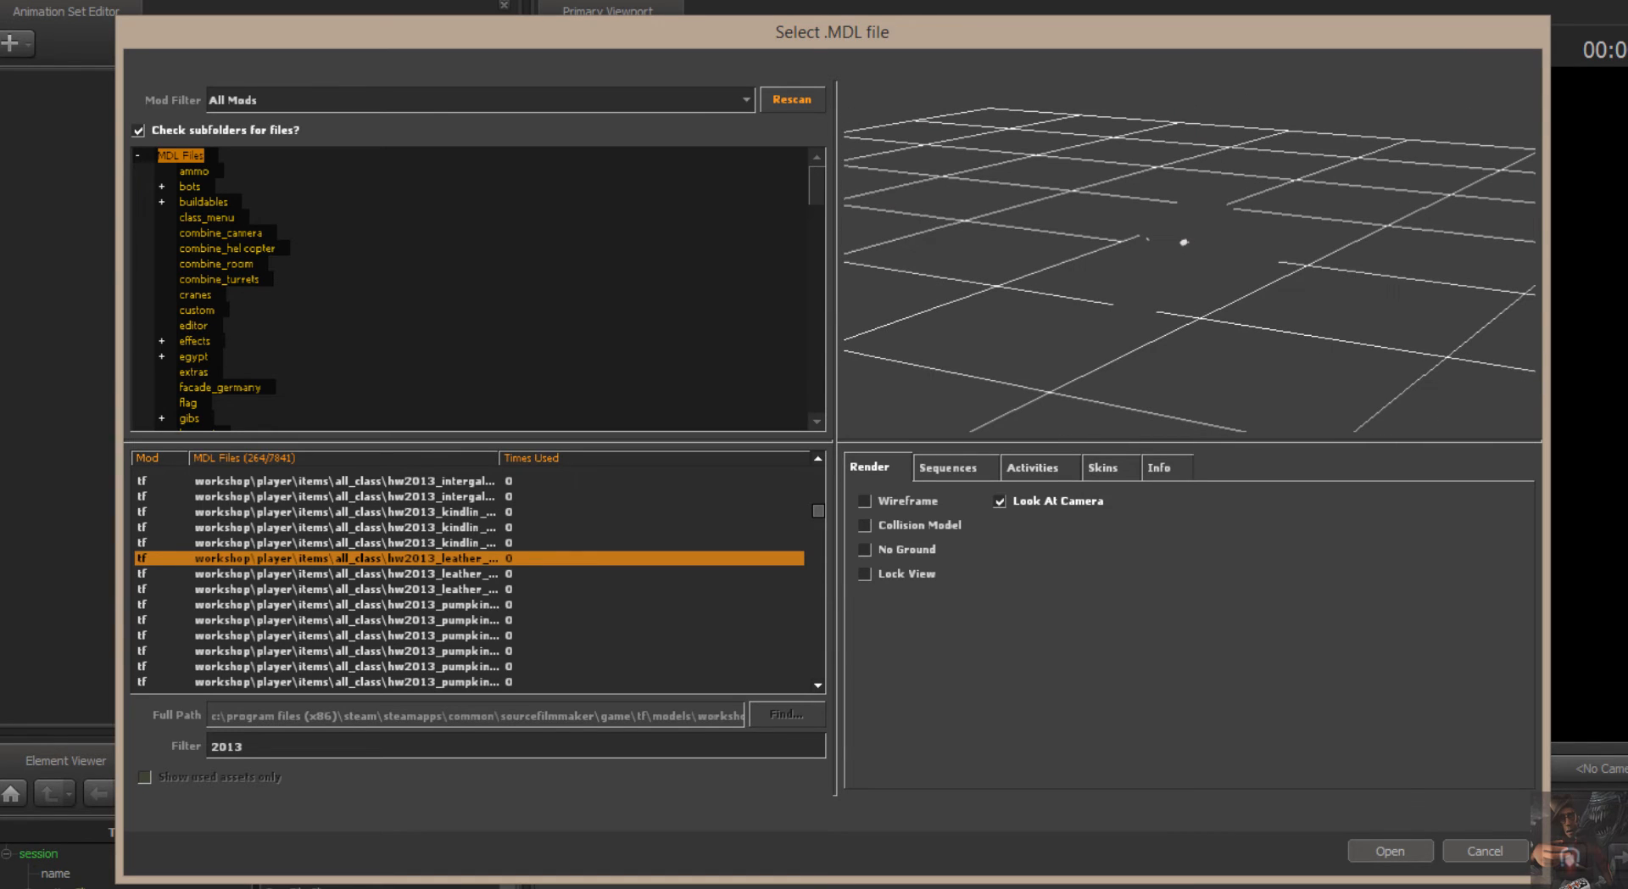
{"action": "left_click", "coordinate": [1482, 854]}
Enlarge the map selection dialog, filter the BSP files by "stage." and load stage.bsp into the session.
{"action": "right_click", "coordinate": [772, 303]}
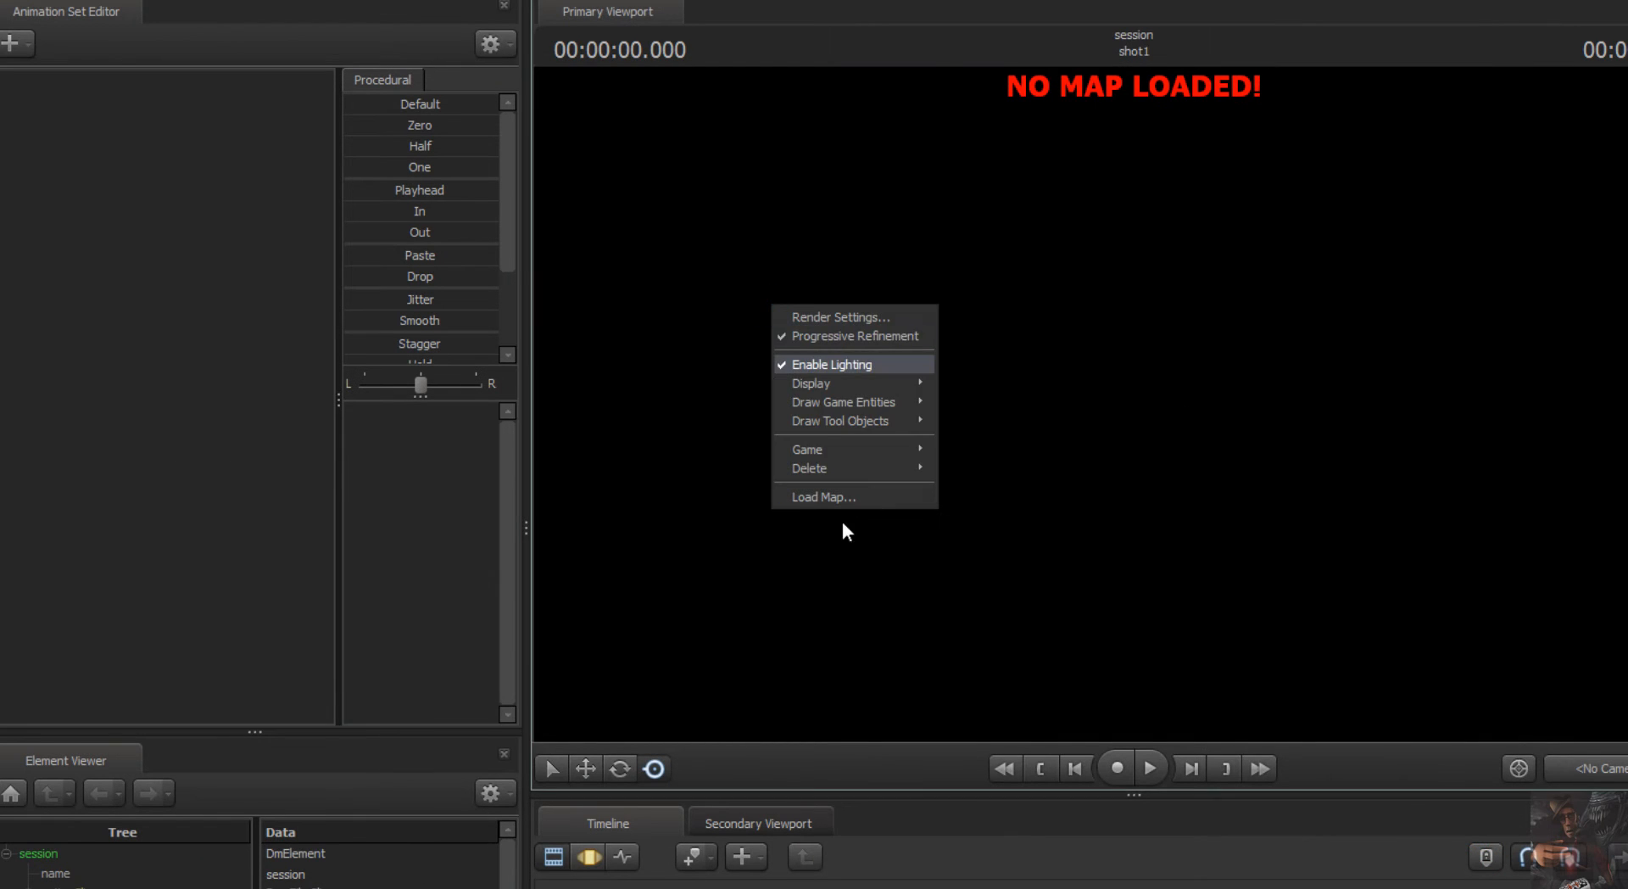
{"action": "left_click", "coordinate": [825, 497]}
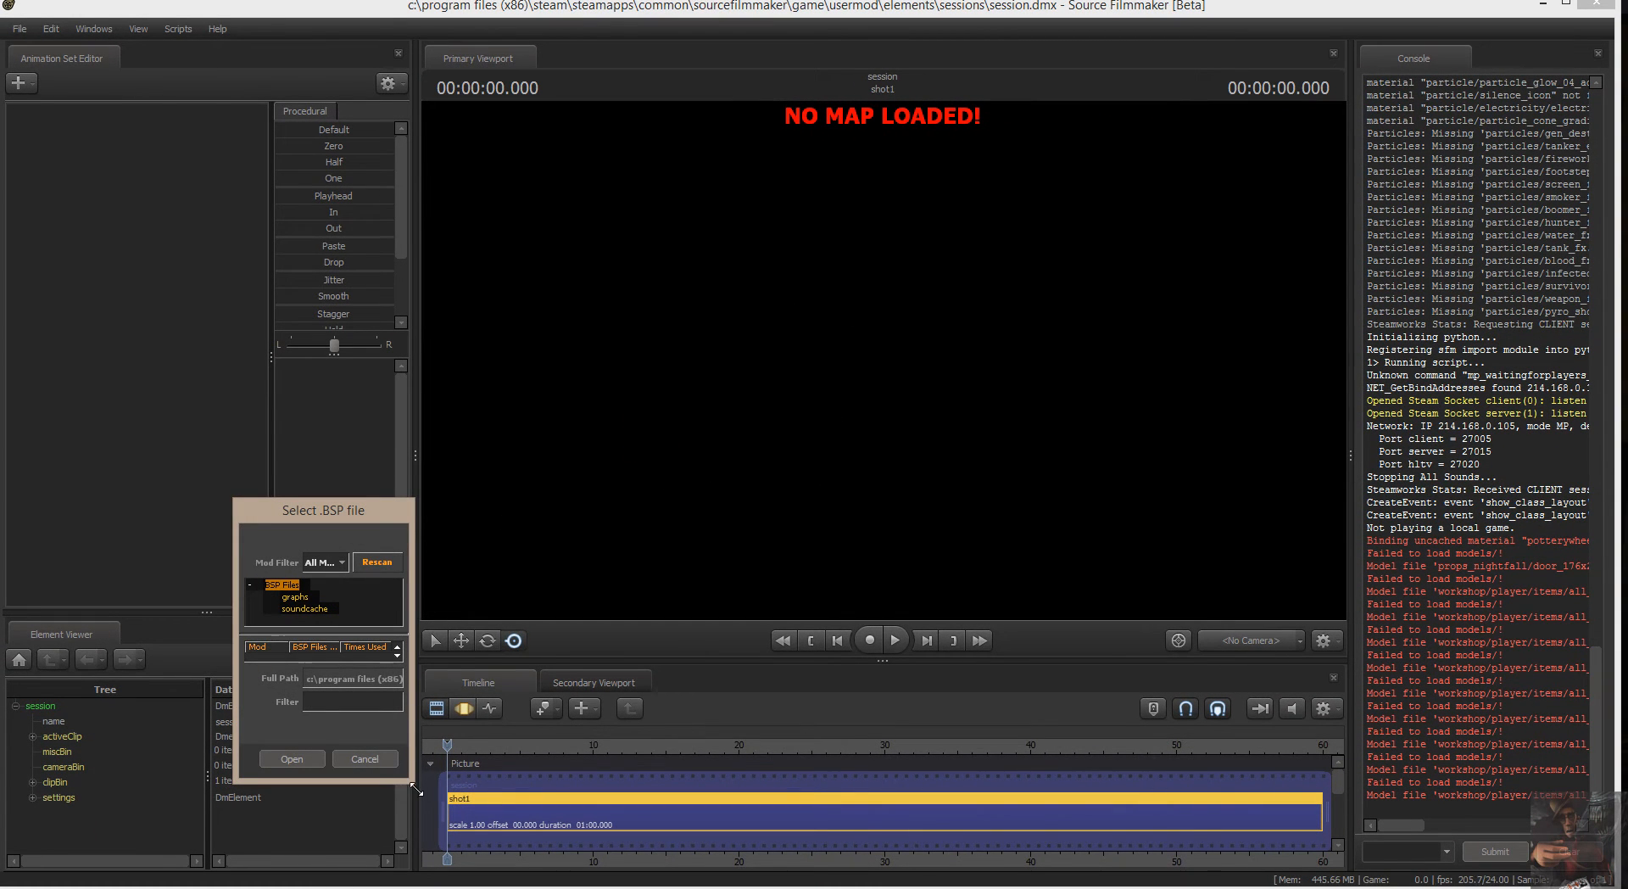
{"action": "left_click_drag", "start_coordinate": [415, 789], "coordinate": [889, 846]}
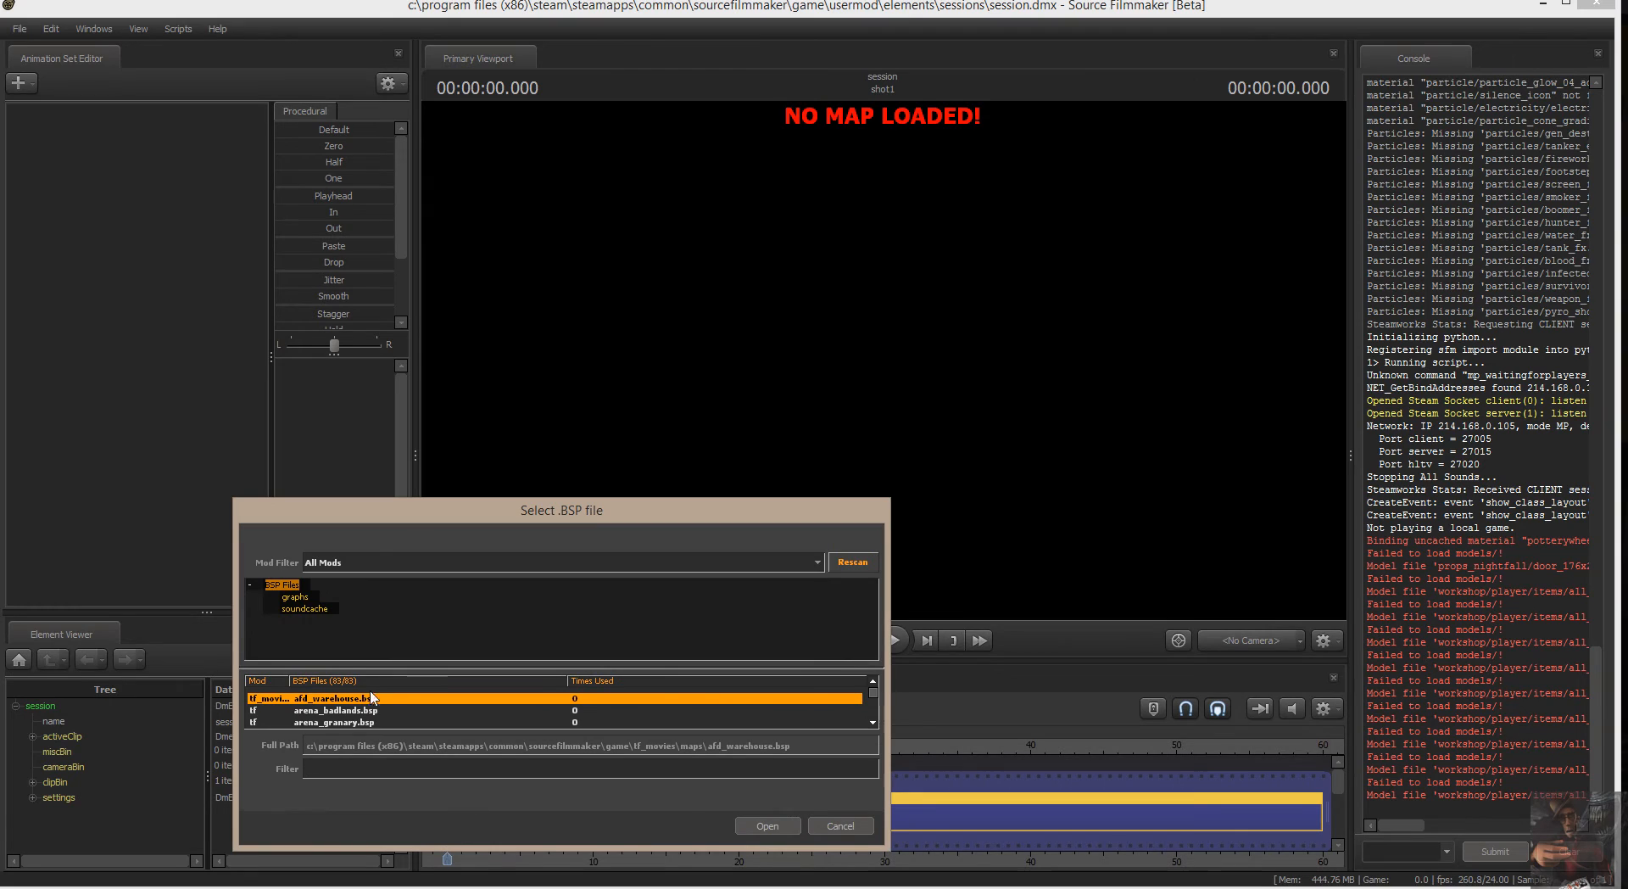
{"action": "type", "text": "sta"}
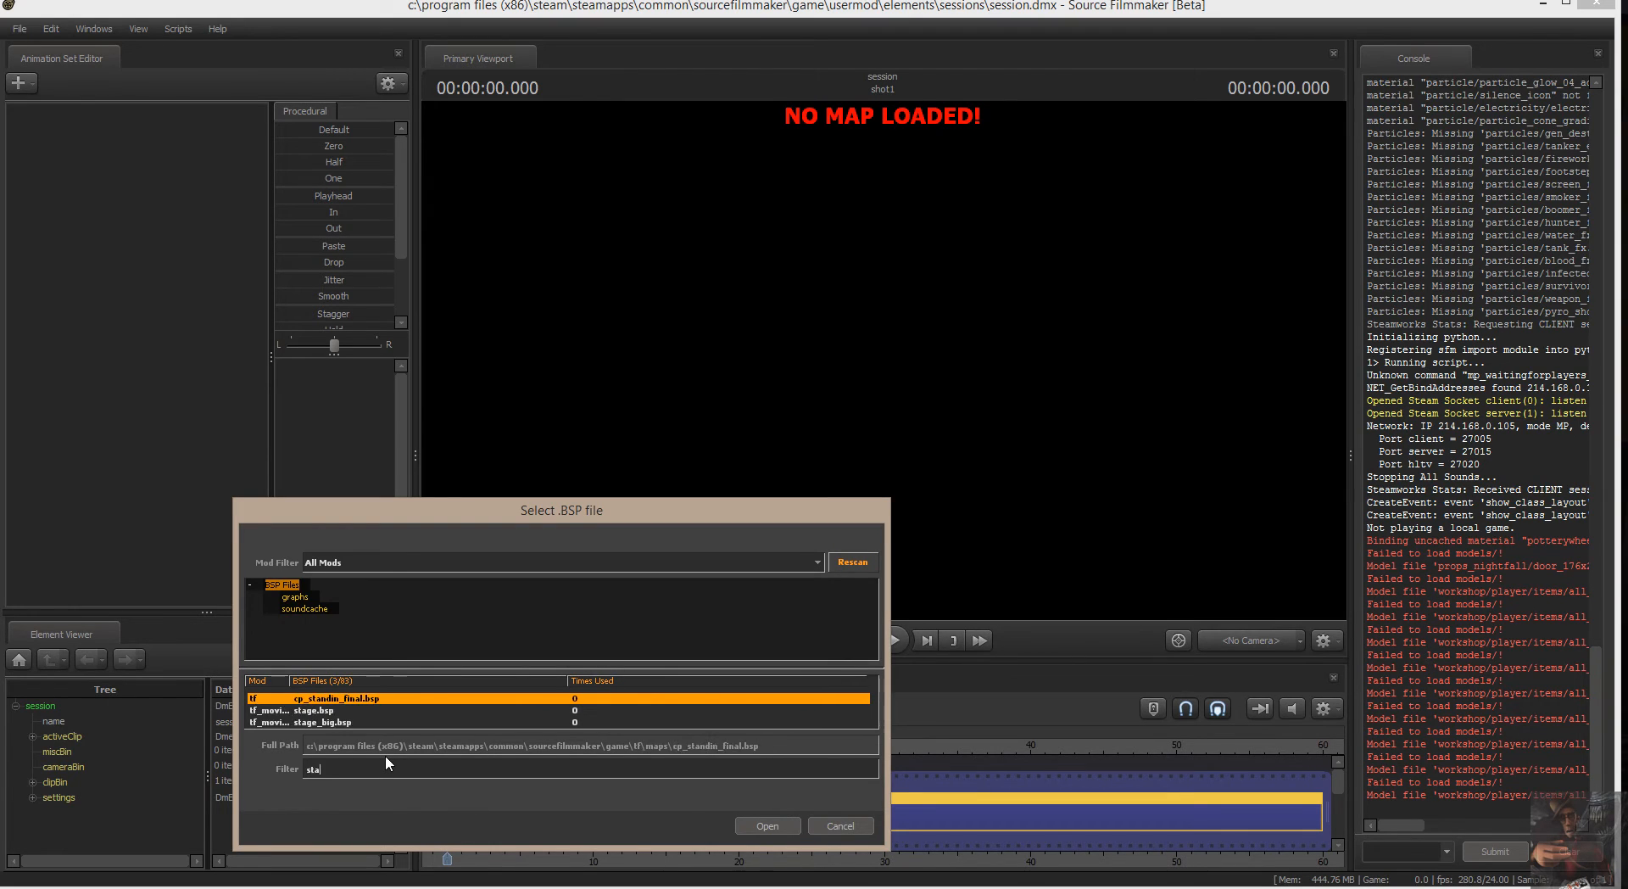
{"action": "type", "text": "ge."}
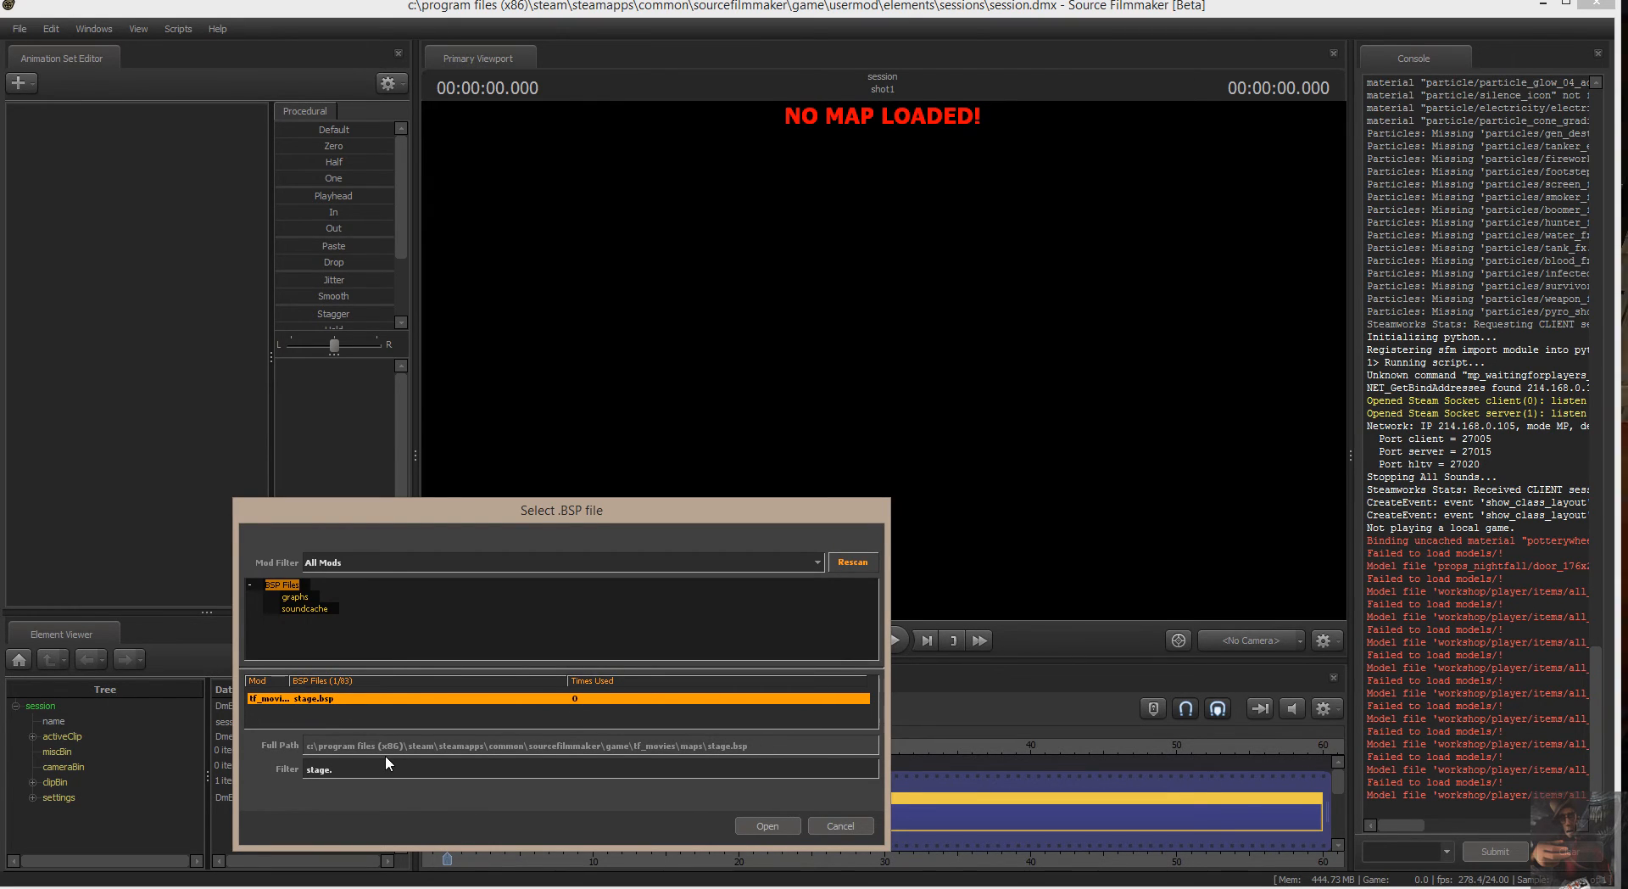
{"action": "double_click", "coordinate": [333, 699]}
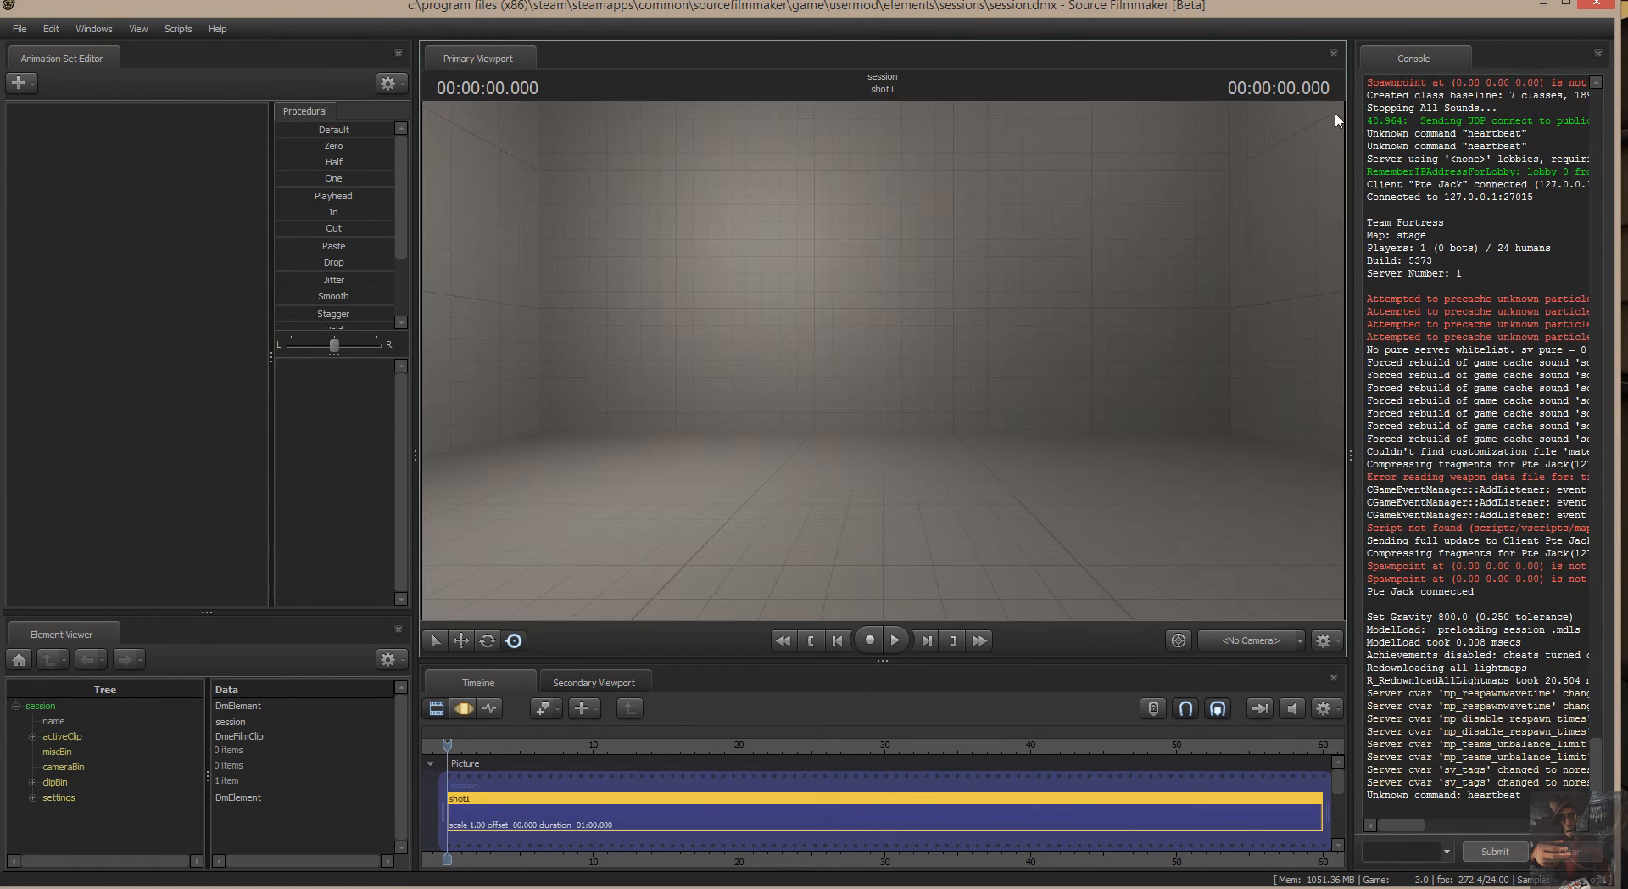
Dock the Secondary Viewport between the Animation Set Editor and the Element Viewer and enlarge it upward.
{"action": "left_click", "coordinate": [583, 683]}
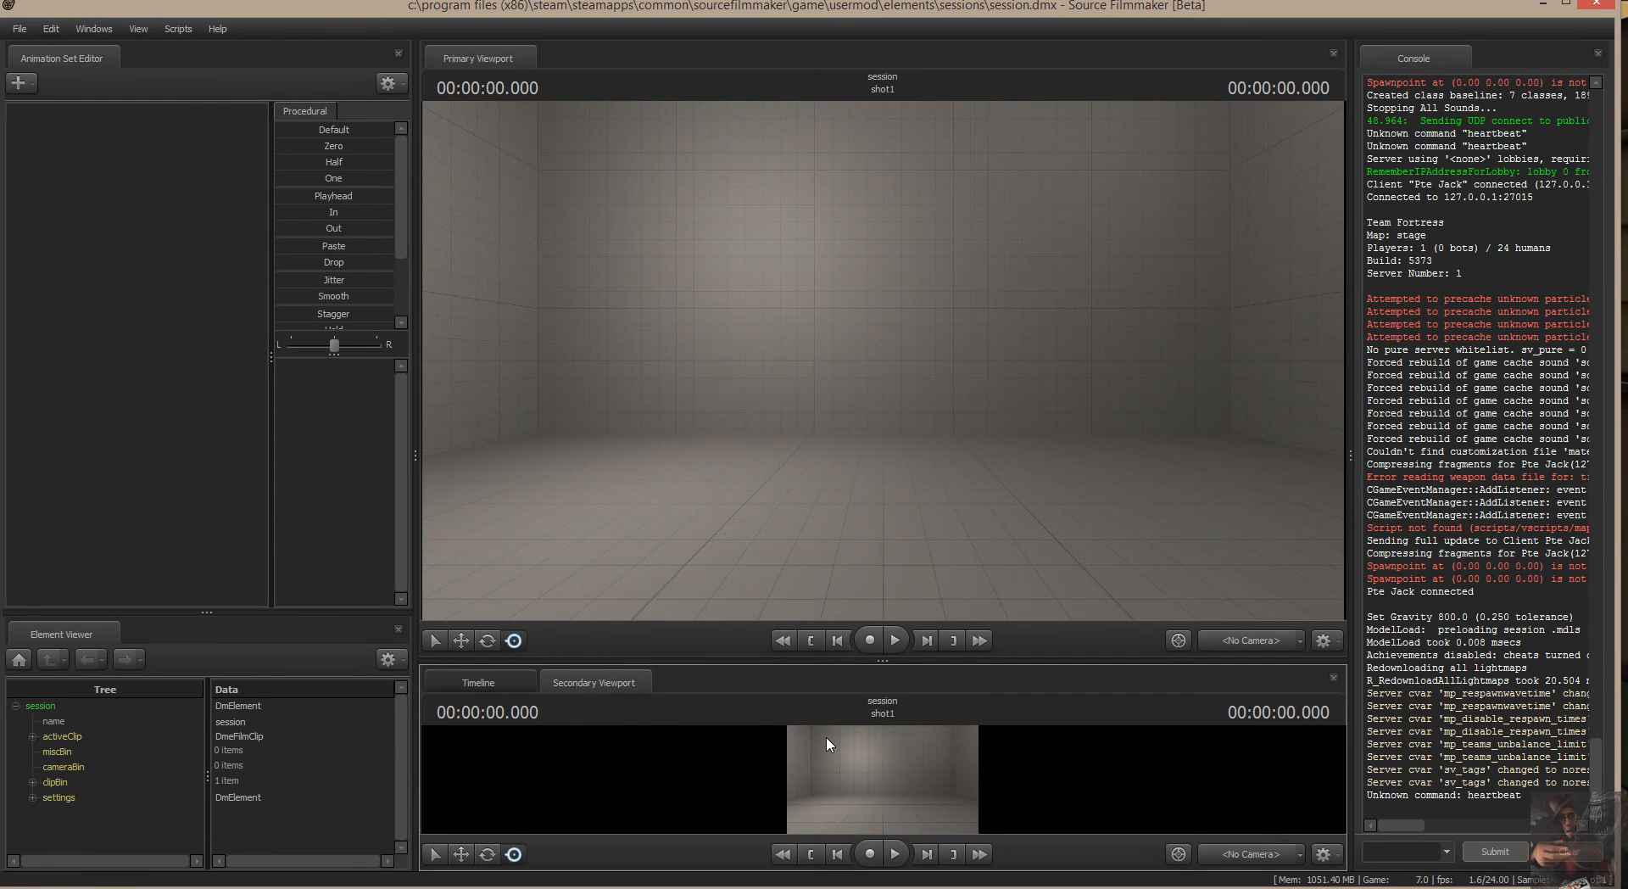
{"action": "left_click", "coordinate": [497, 679]}
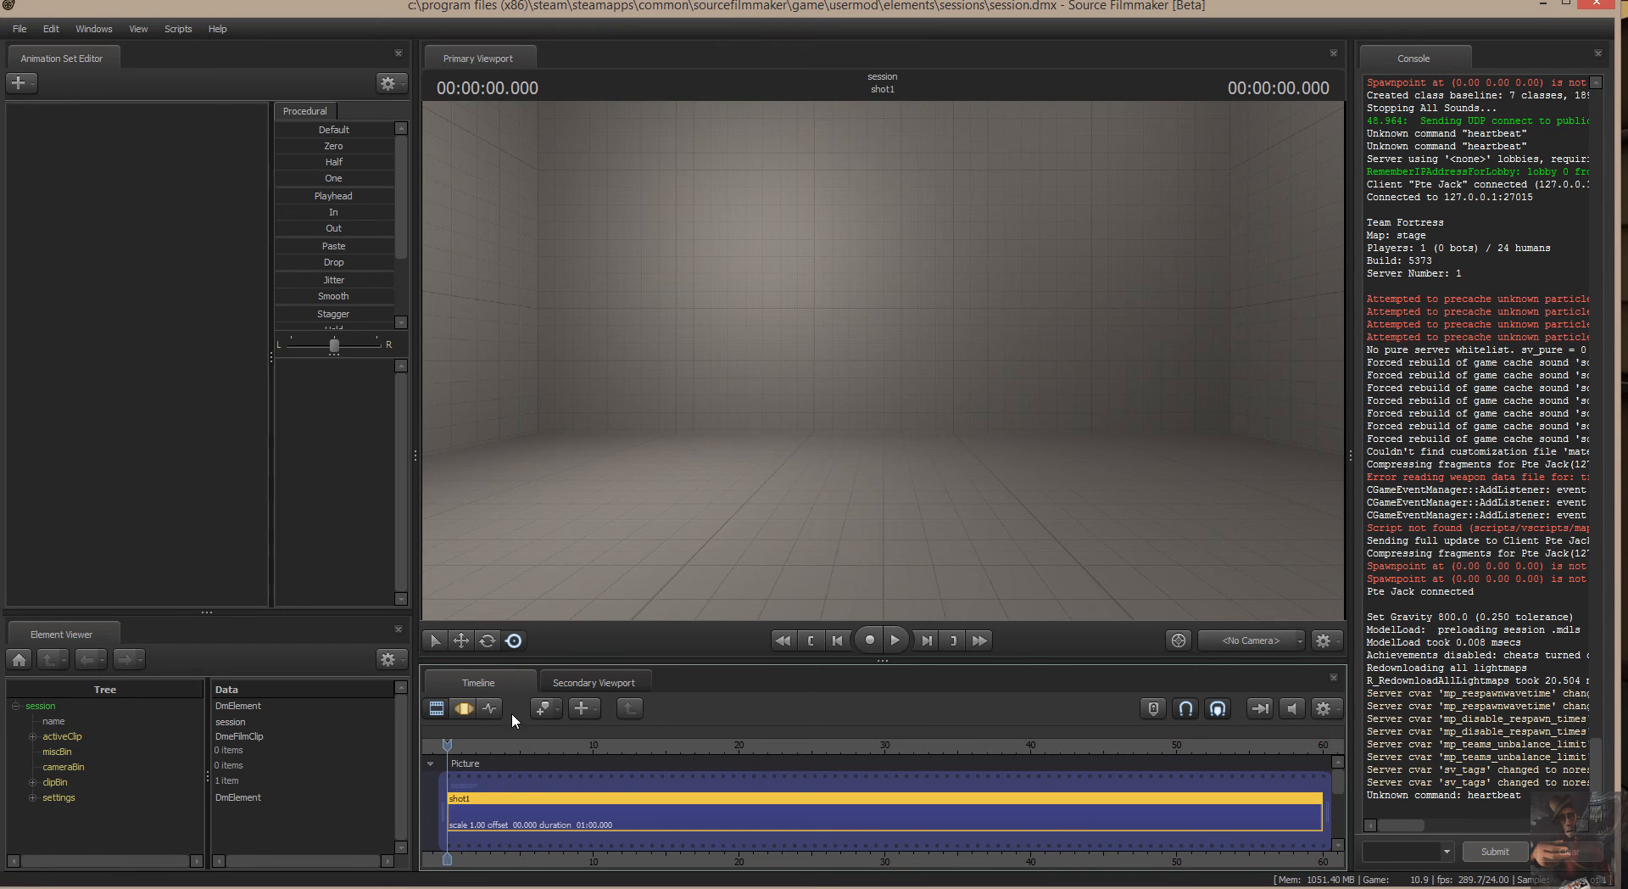
{"action": "left_click_drag", "start_coordinate": [604, 679], "coordinate": [205, 358]}
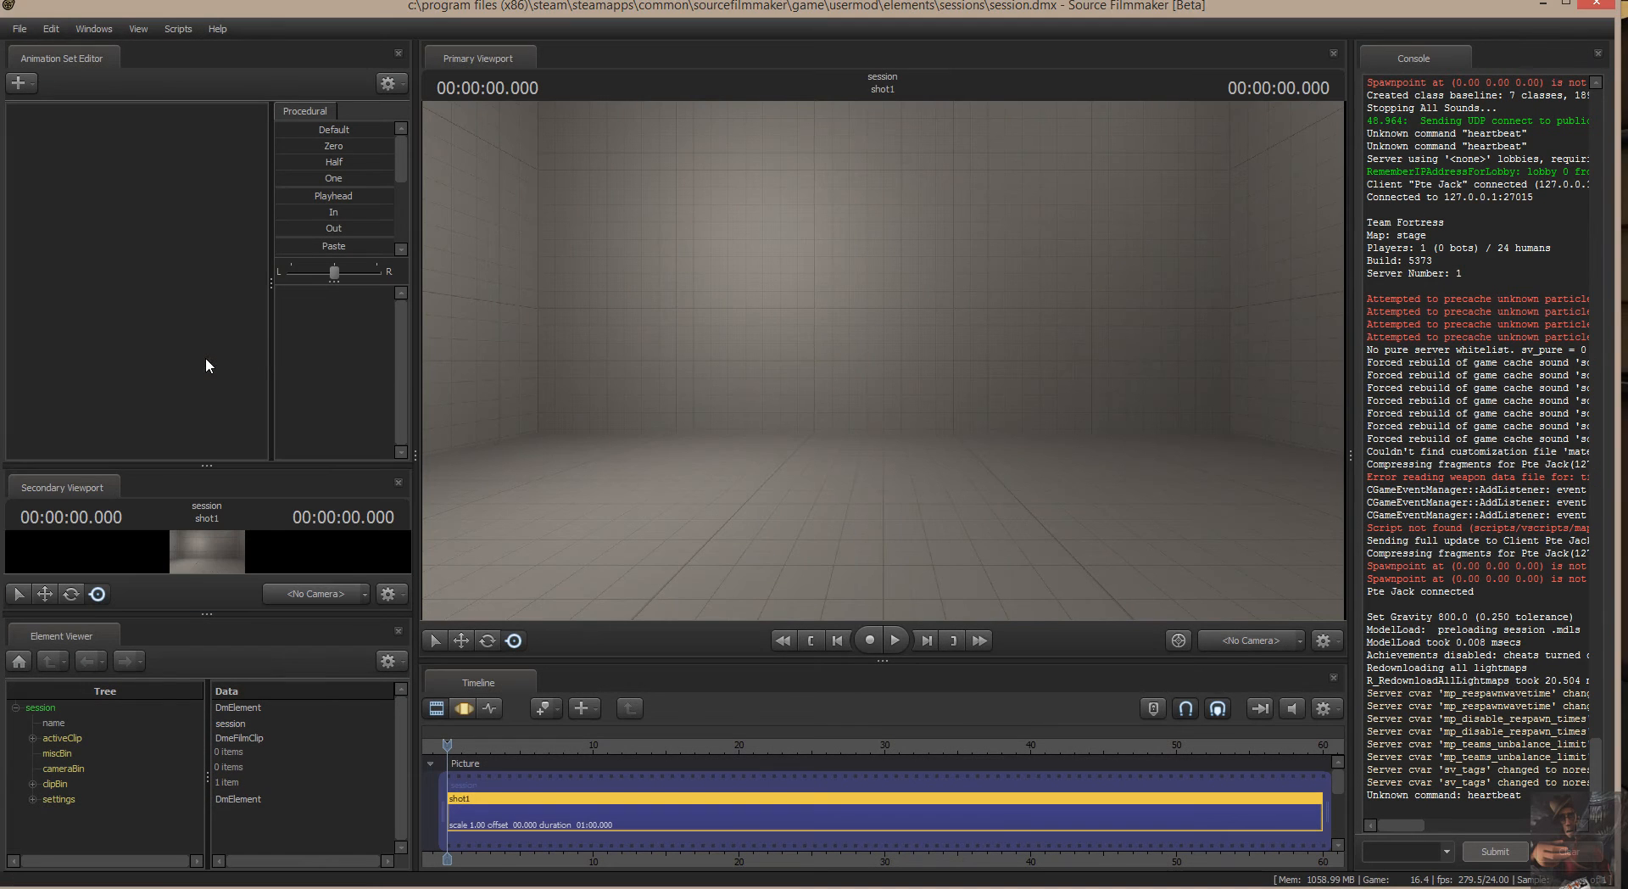
{"action": "left_click_drag", "start_coordinate": [214, 465], "coordinate": [209, 360]}
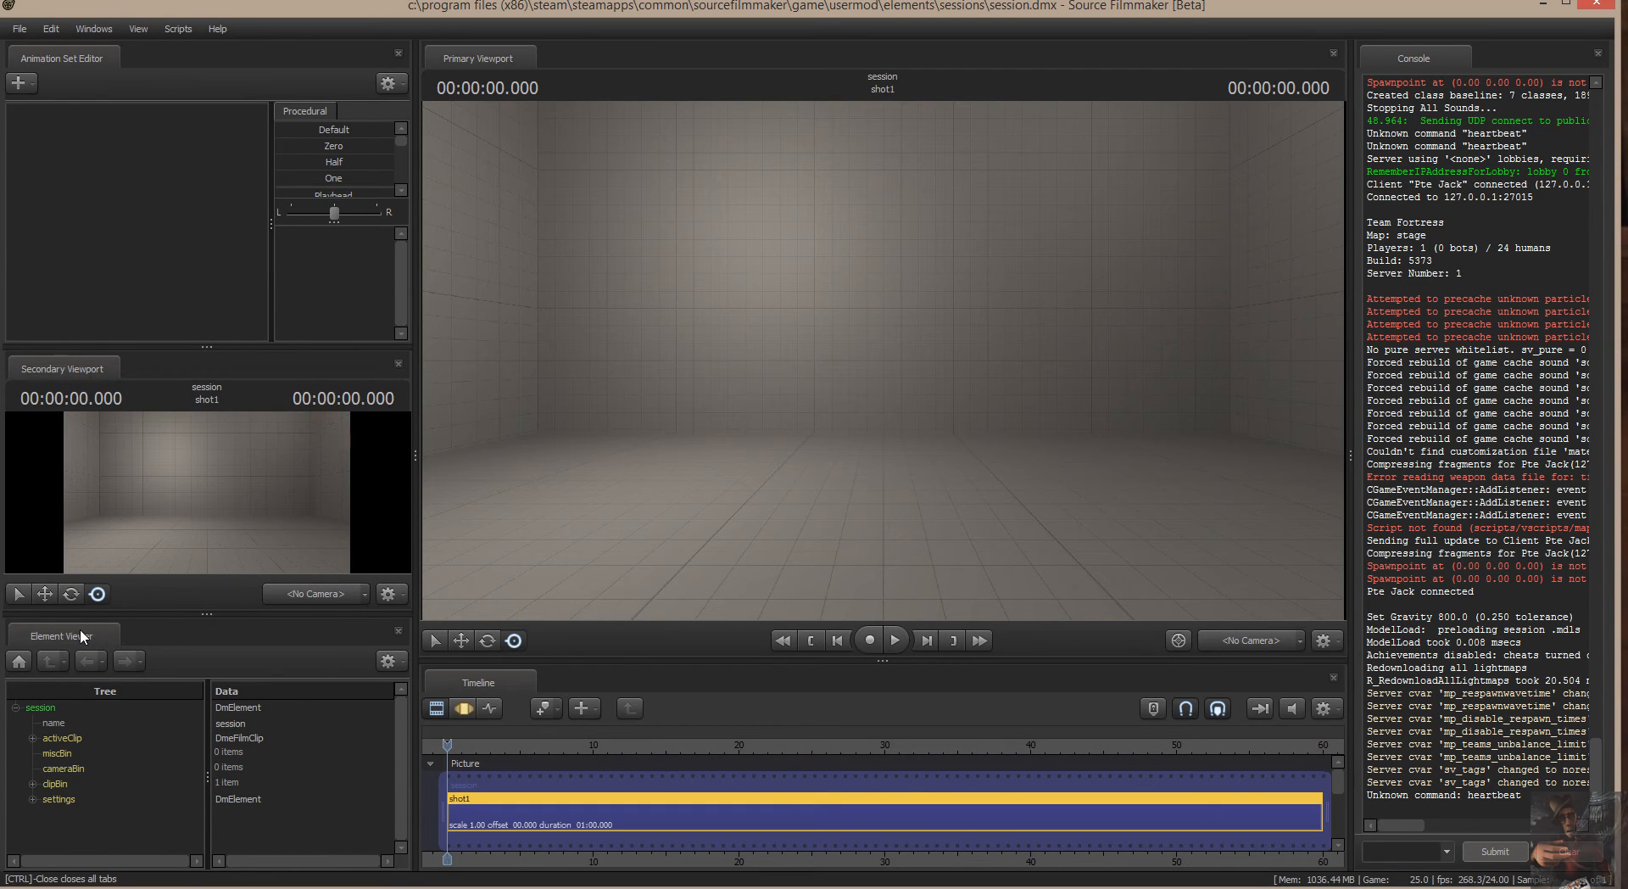
Dock the Element Viewer alongside the Timeline and bring the Timeline back to the front.
{"action": "left_click_drag", "start_coordinate": [86, 629], "coordinate": [619, 675]}
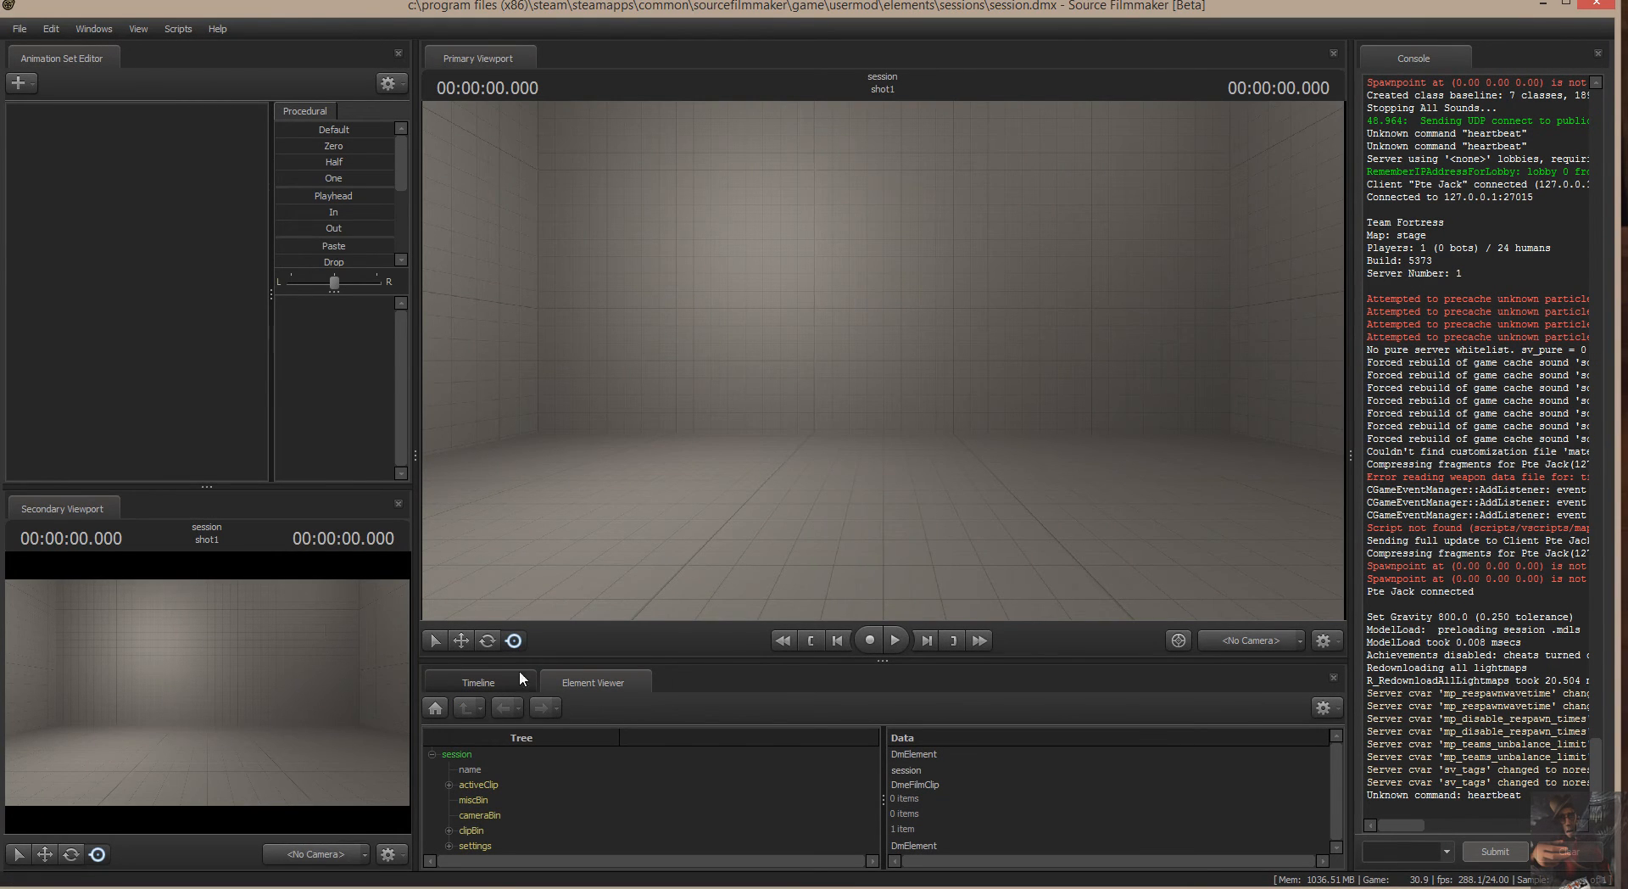
{"action": "left_click", "coordinate": [490, 683]}
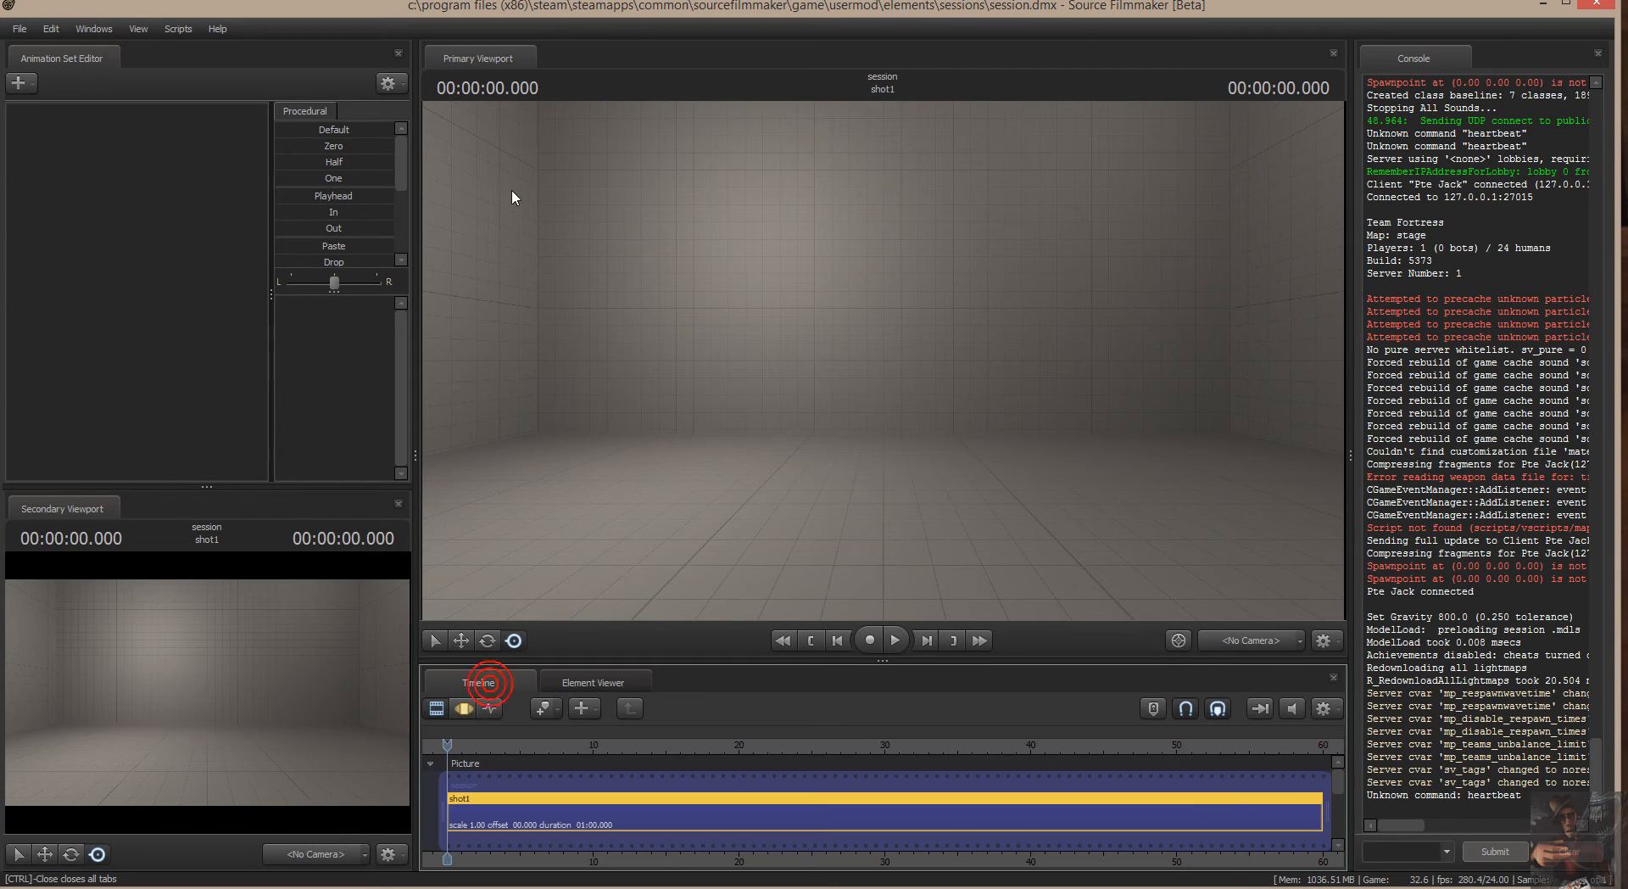
Create an animation set for the new model hw2013_leather_face_engineer.mdl and inspect the hat up close in the Primary Viewport.
{"action": "right_click", "coordinate": [76, 155]}
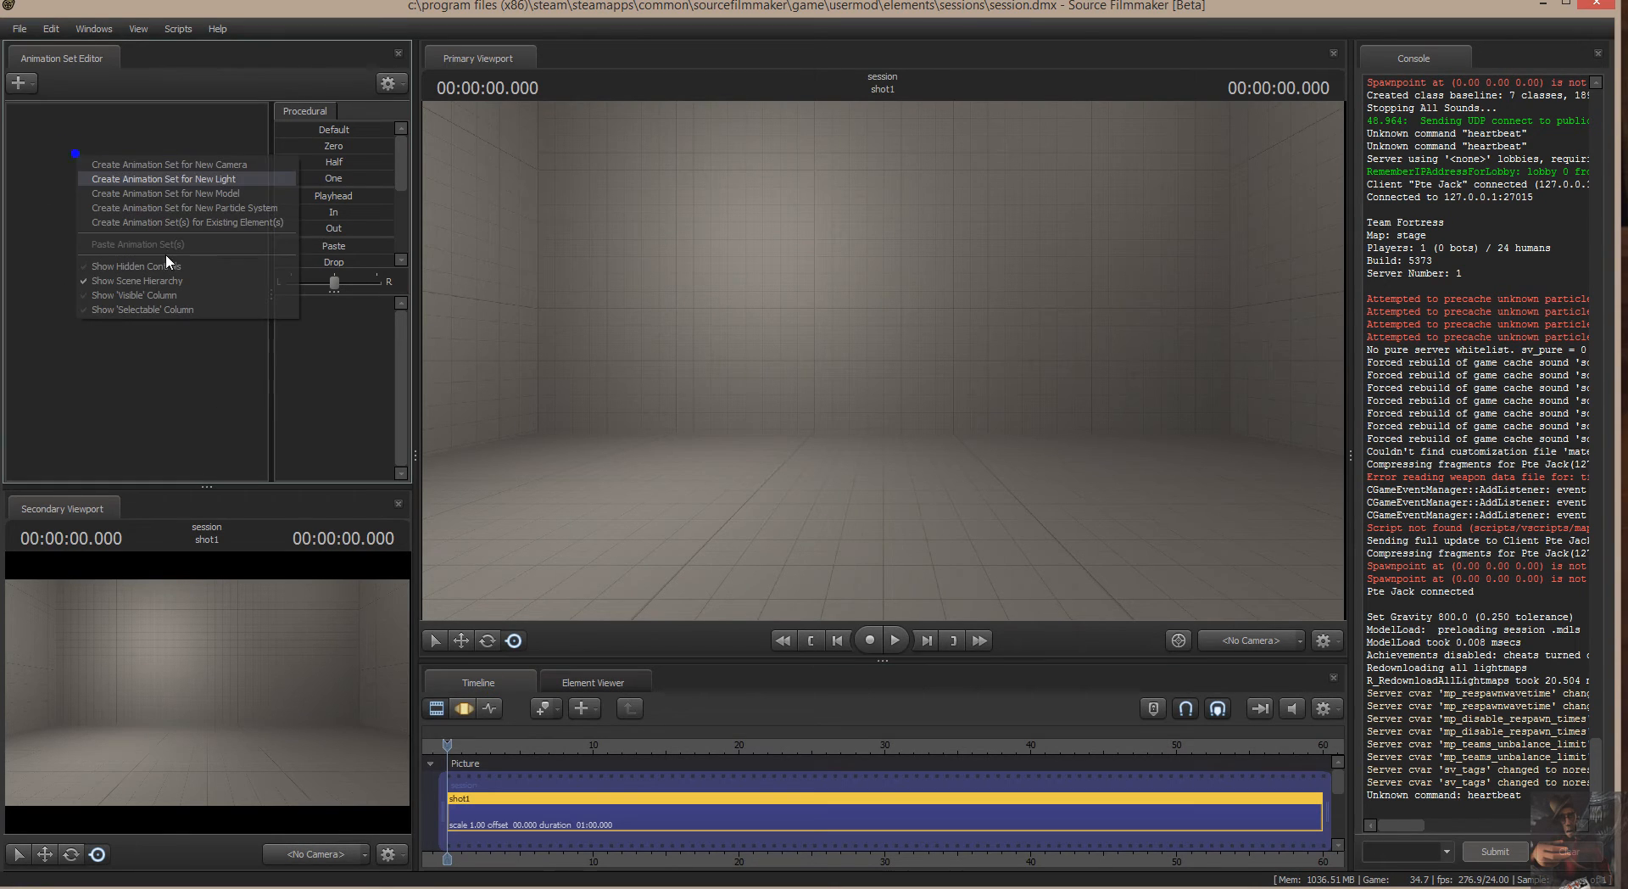
{"action": "left_click", "coordinate": [171, 194]}
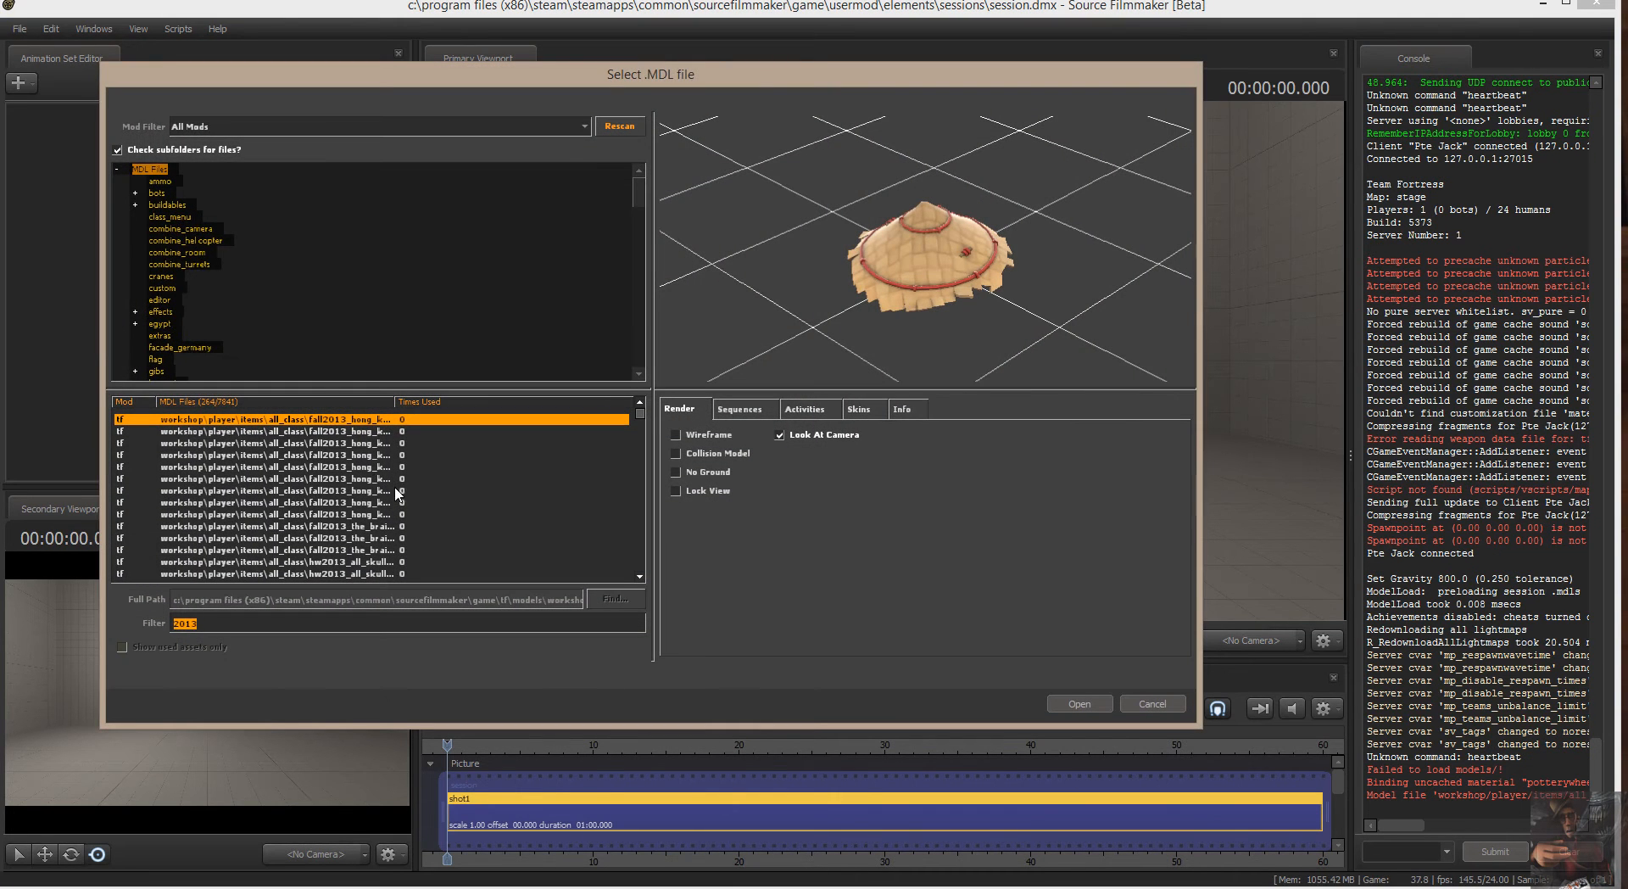
{"action": "scroll", "coordinate": [400, 499], "scroll_direction": "down", "scroll_amount": 5}
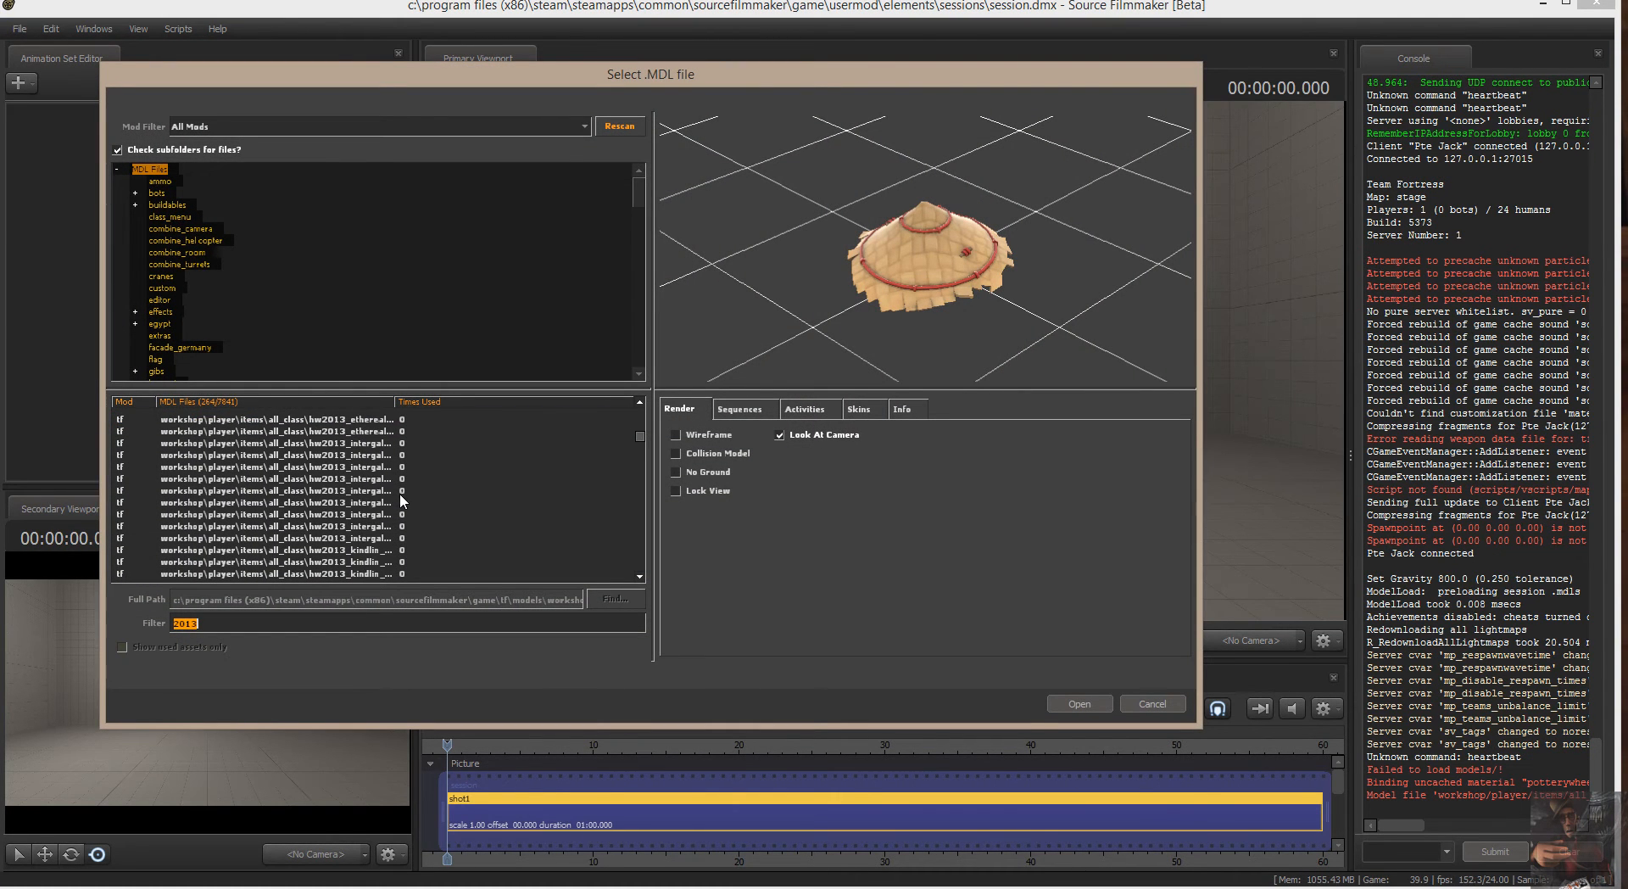
{"action": "scroll", "coordinate": [399, 492], "scroll_direction": "down", "scroll_amount": 2}
{"action": "left_click", "coordinate": [356, 514]}
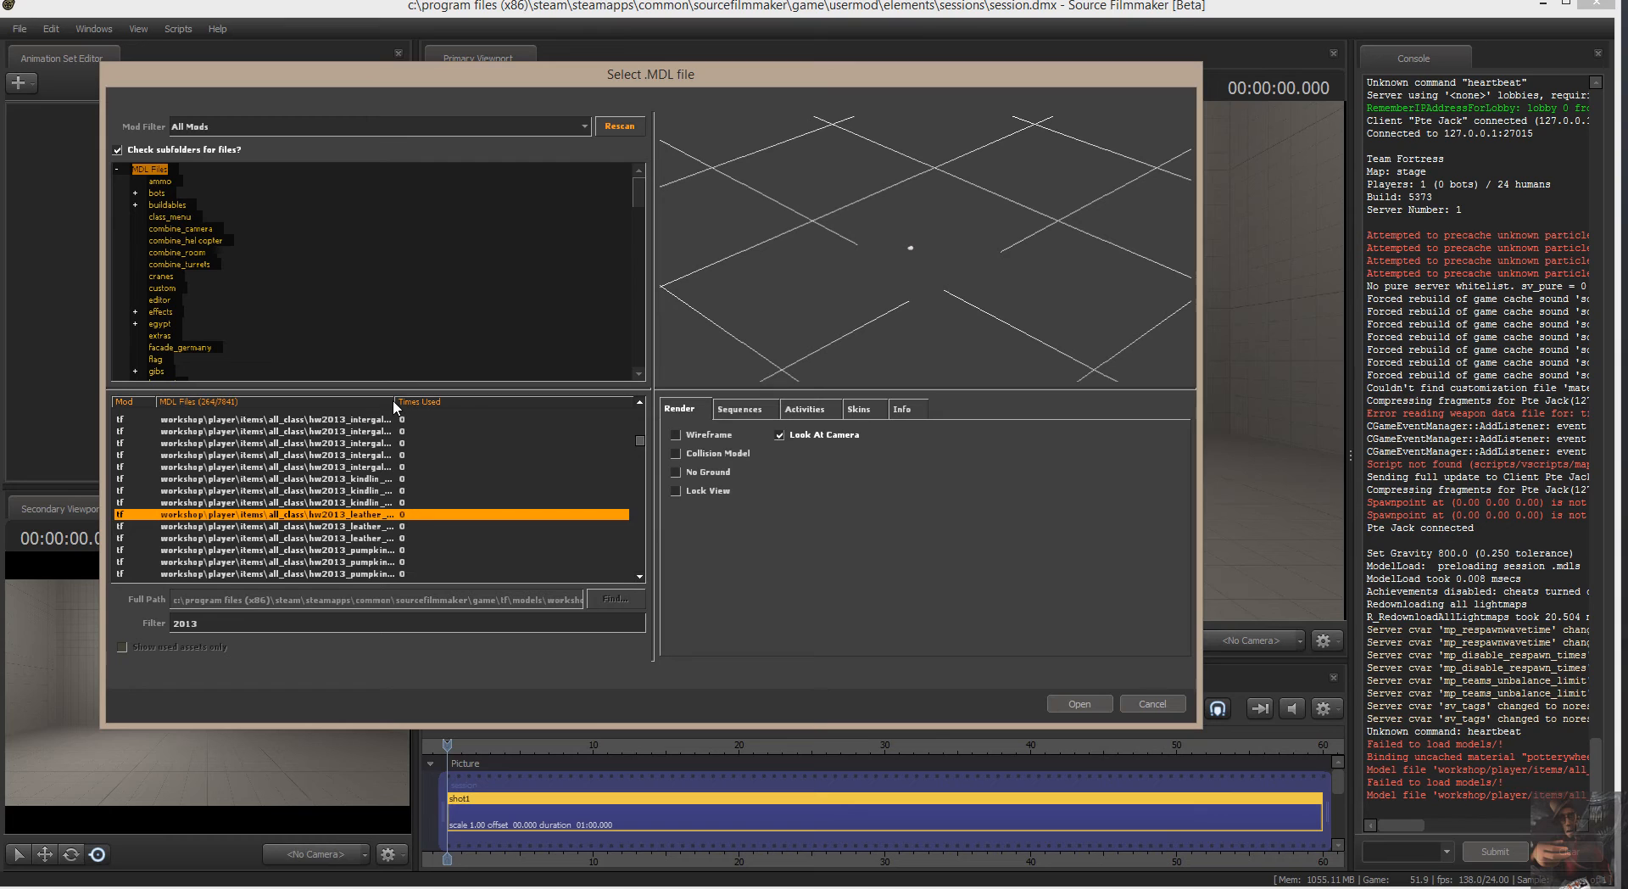
{"action": "left_click_drag", "start_coordinate": [394, 404], "coordinate": [575, 405]}
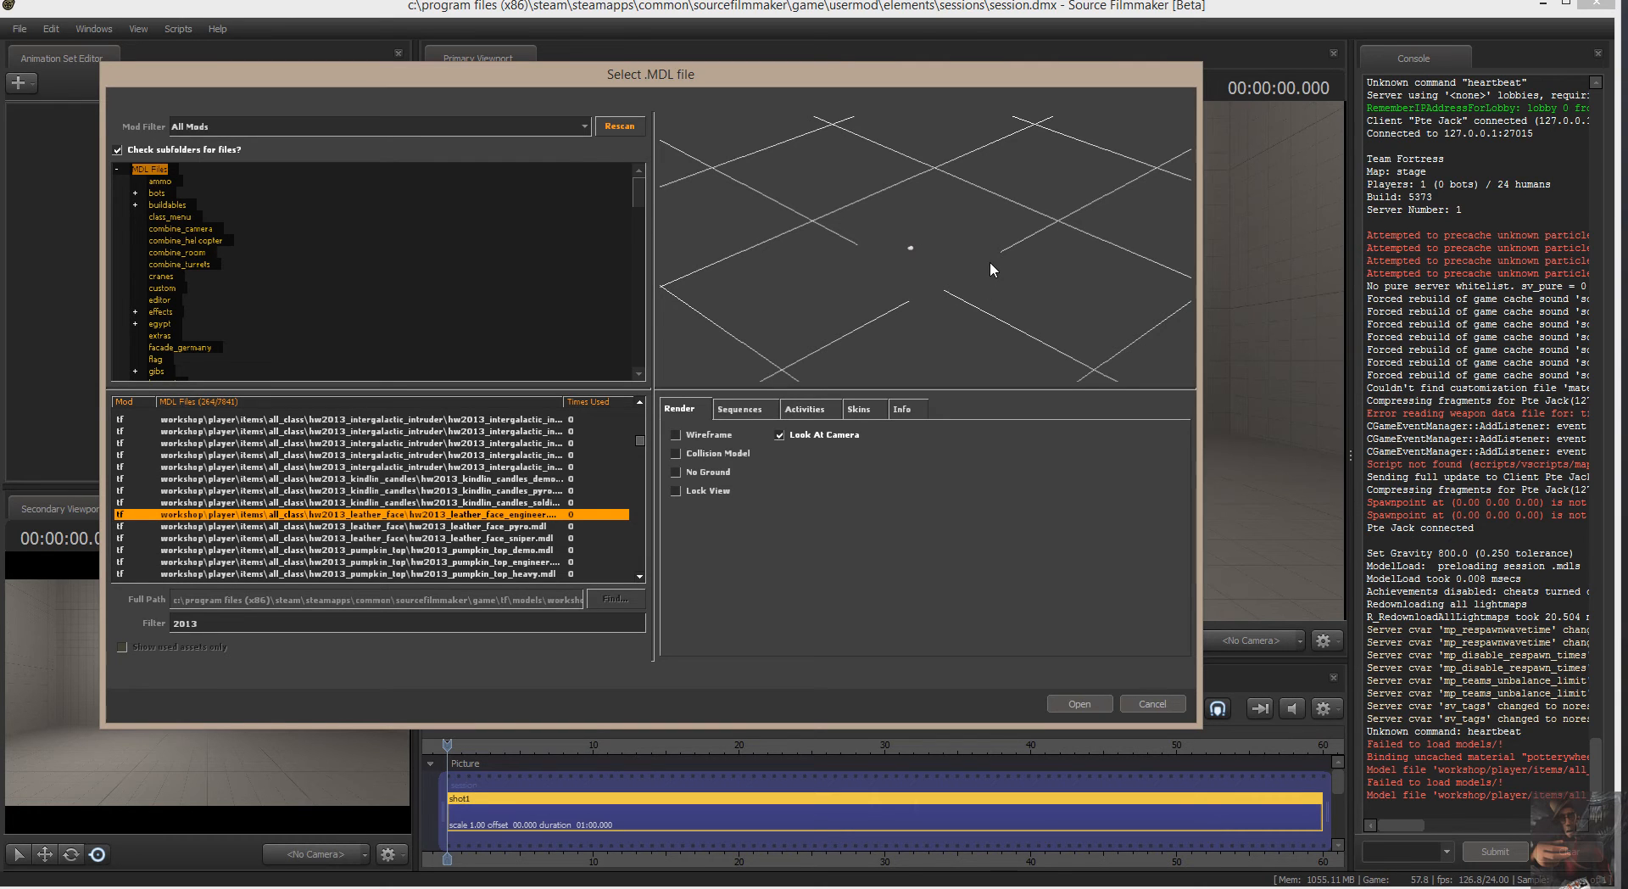
{"action": "left_click", "coordinate": [1095, 703]}
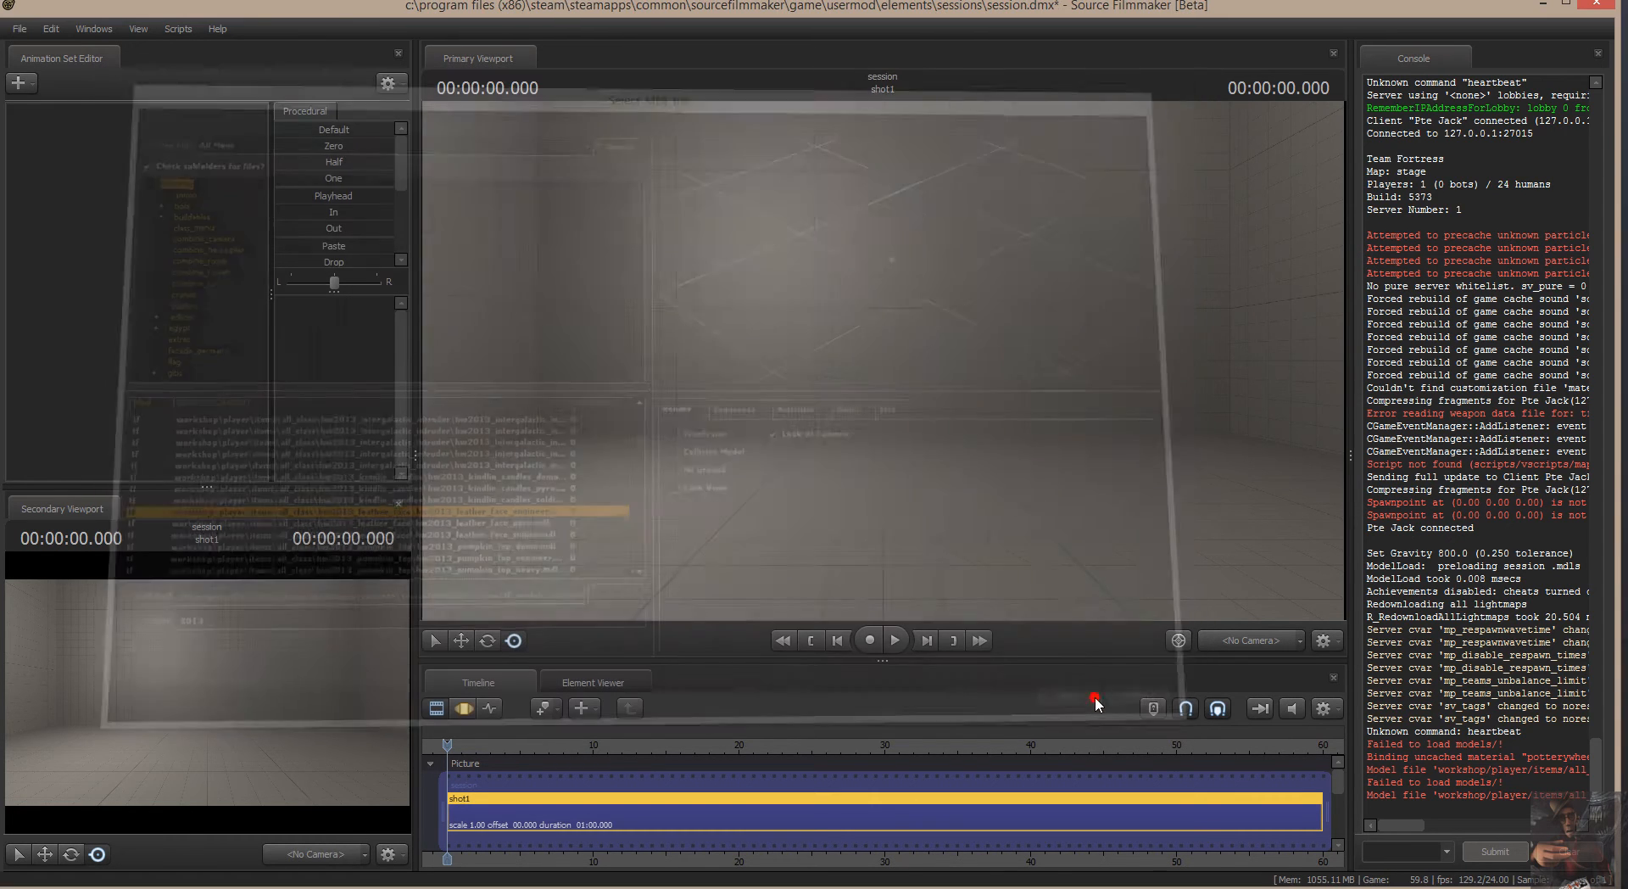
{"action": "left_click_drag", "start_coordinate": [1229, 232], "coordinate": [1159, 217]}
{"action": "key", "text": "s"}
{"action": "key", "text": "d"}
{"action": "left_click_drag", "start_coordinate": [1057, 325], "coordinate": [894, 402]}
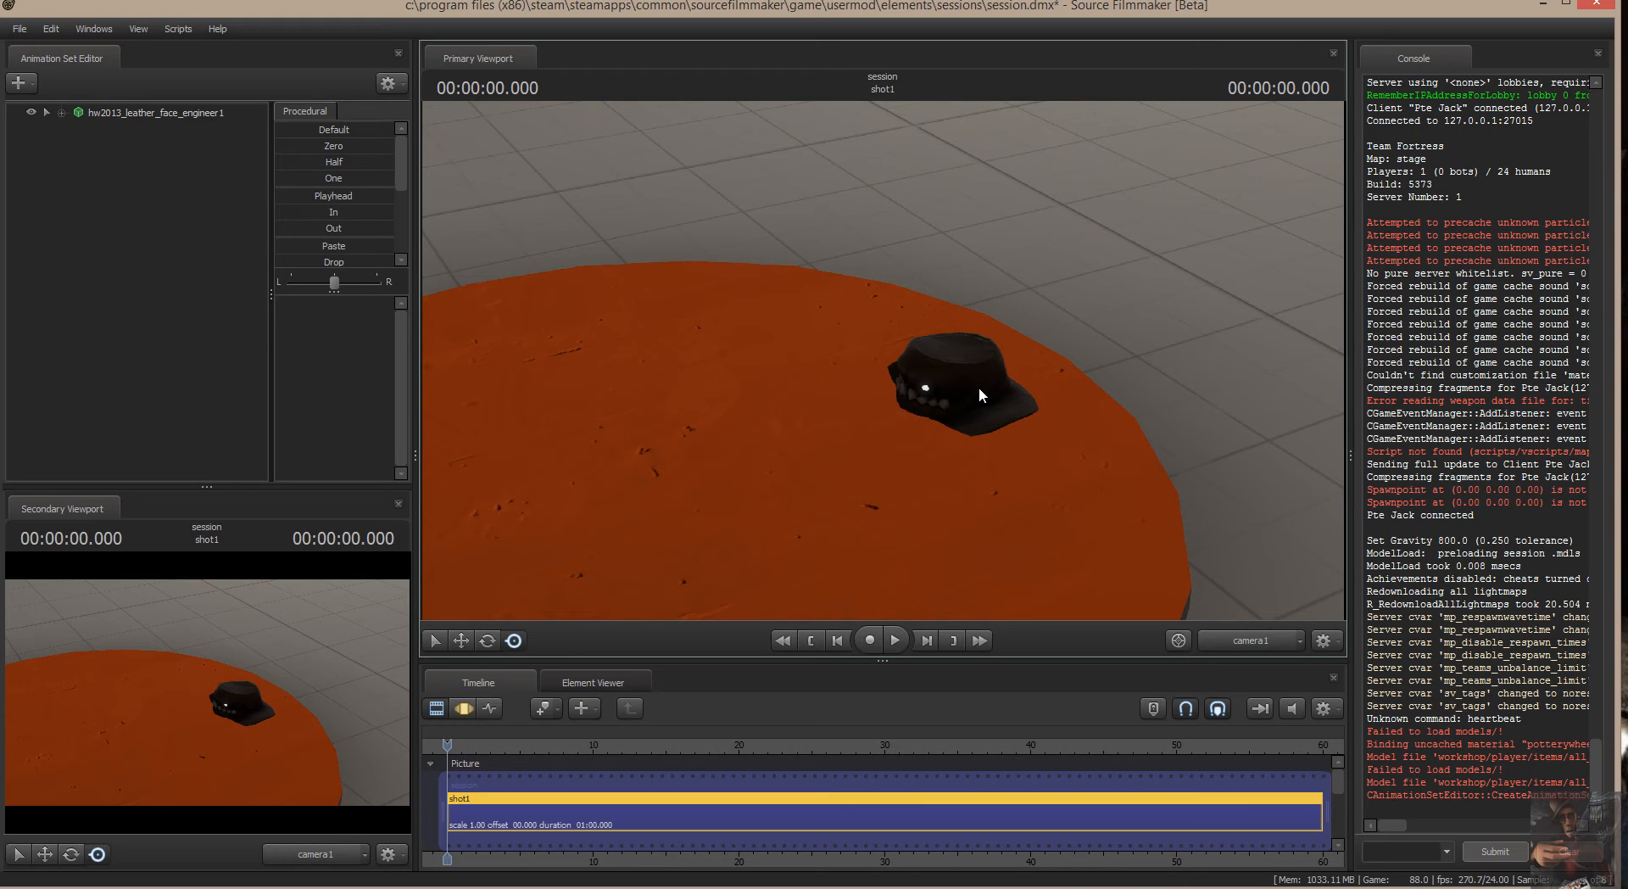
Call up the model selection for another new animation set and filter the MDL files by "carrier".
{"action": "right_click", "coordinate": [87, 201]}
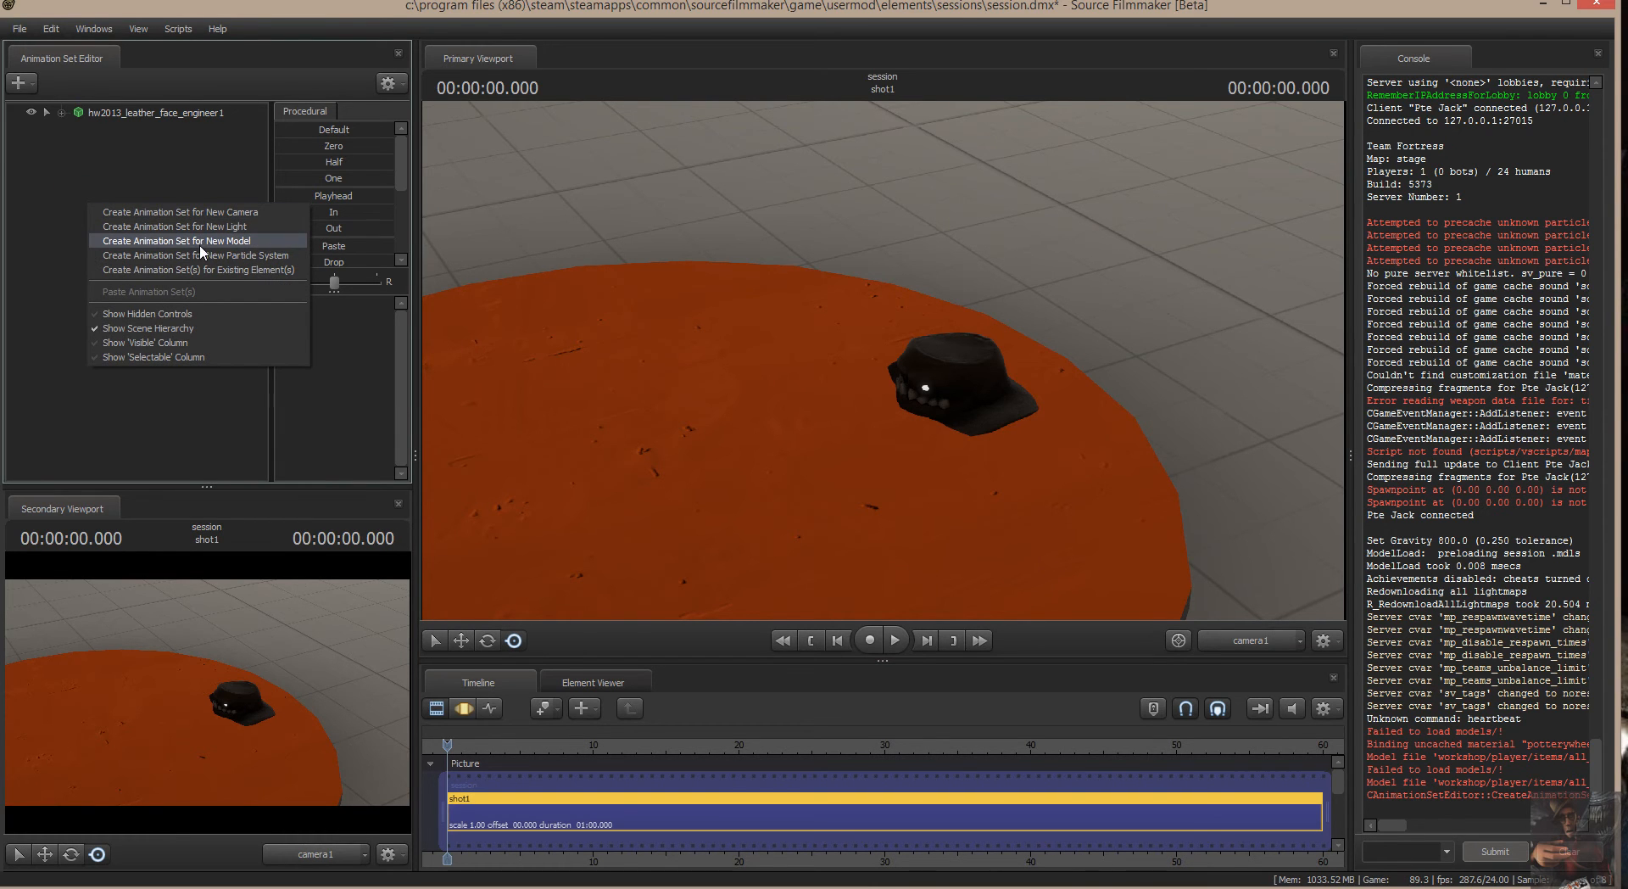
{"action": "left_click", "coordinate": [202, 241]}
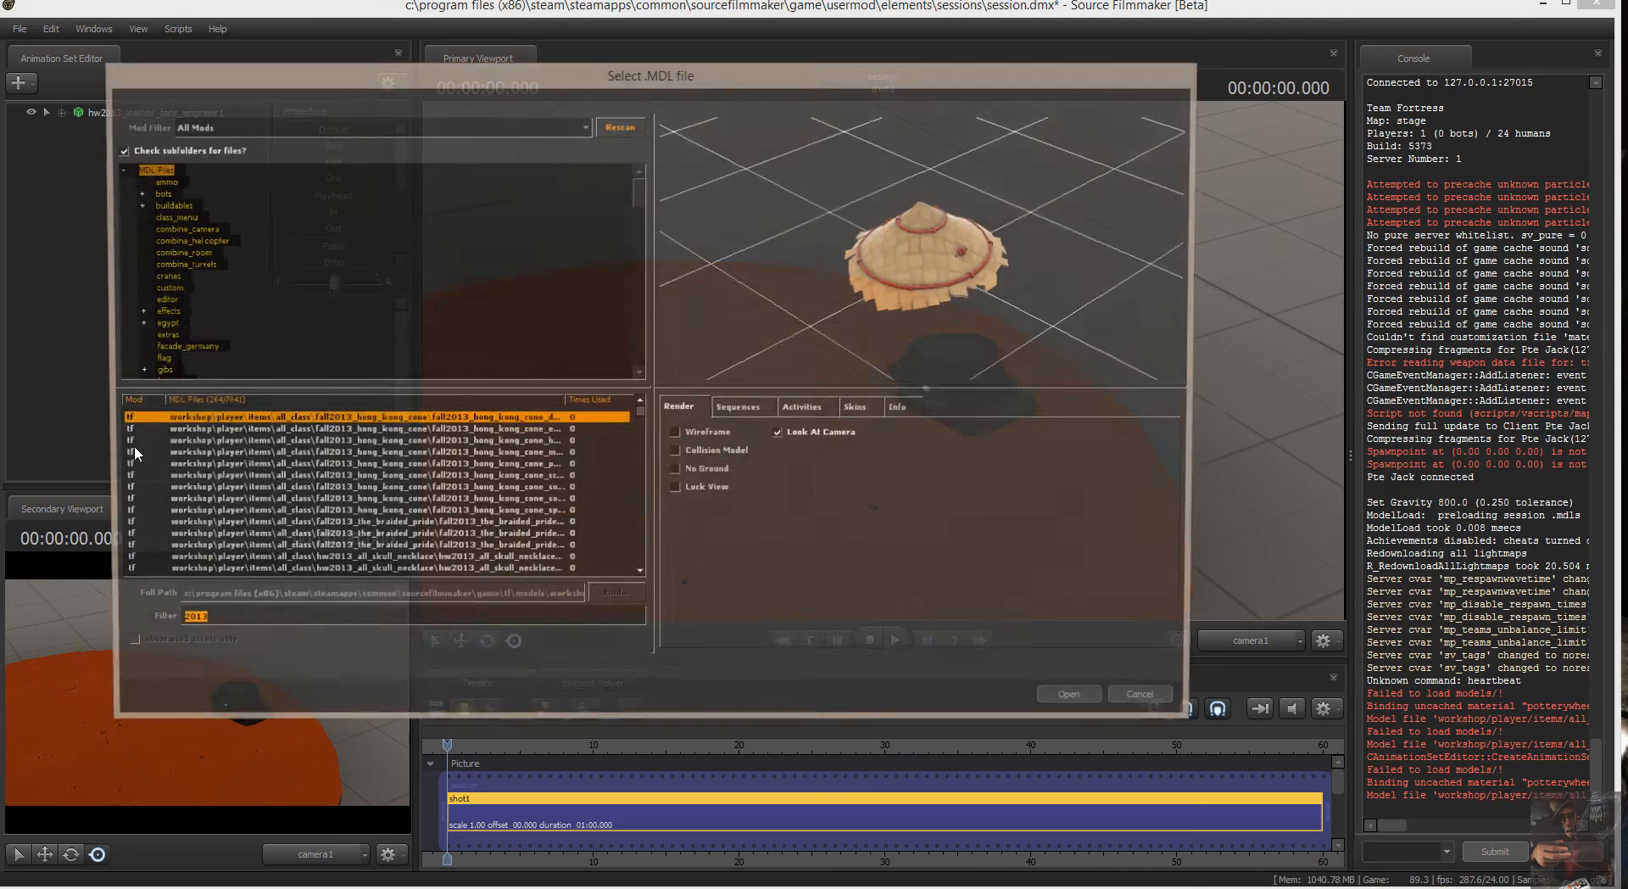
{"action": "type", "text": "carriers"}
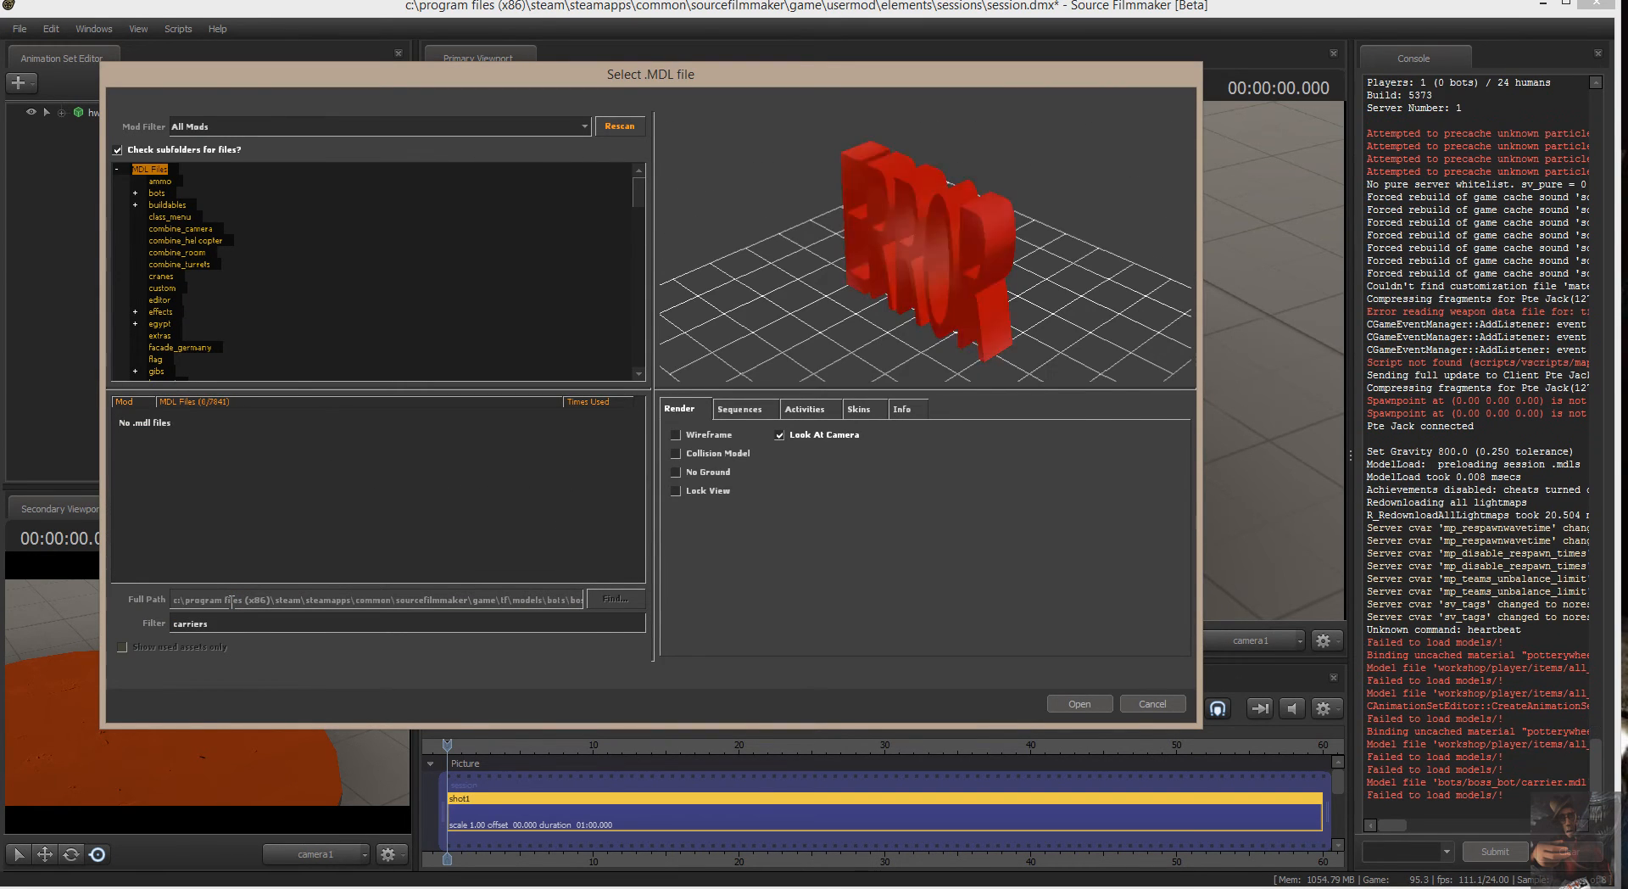
{"action": "key", "text": "BackSpace"}
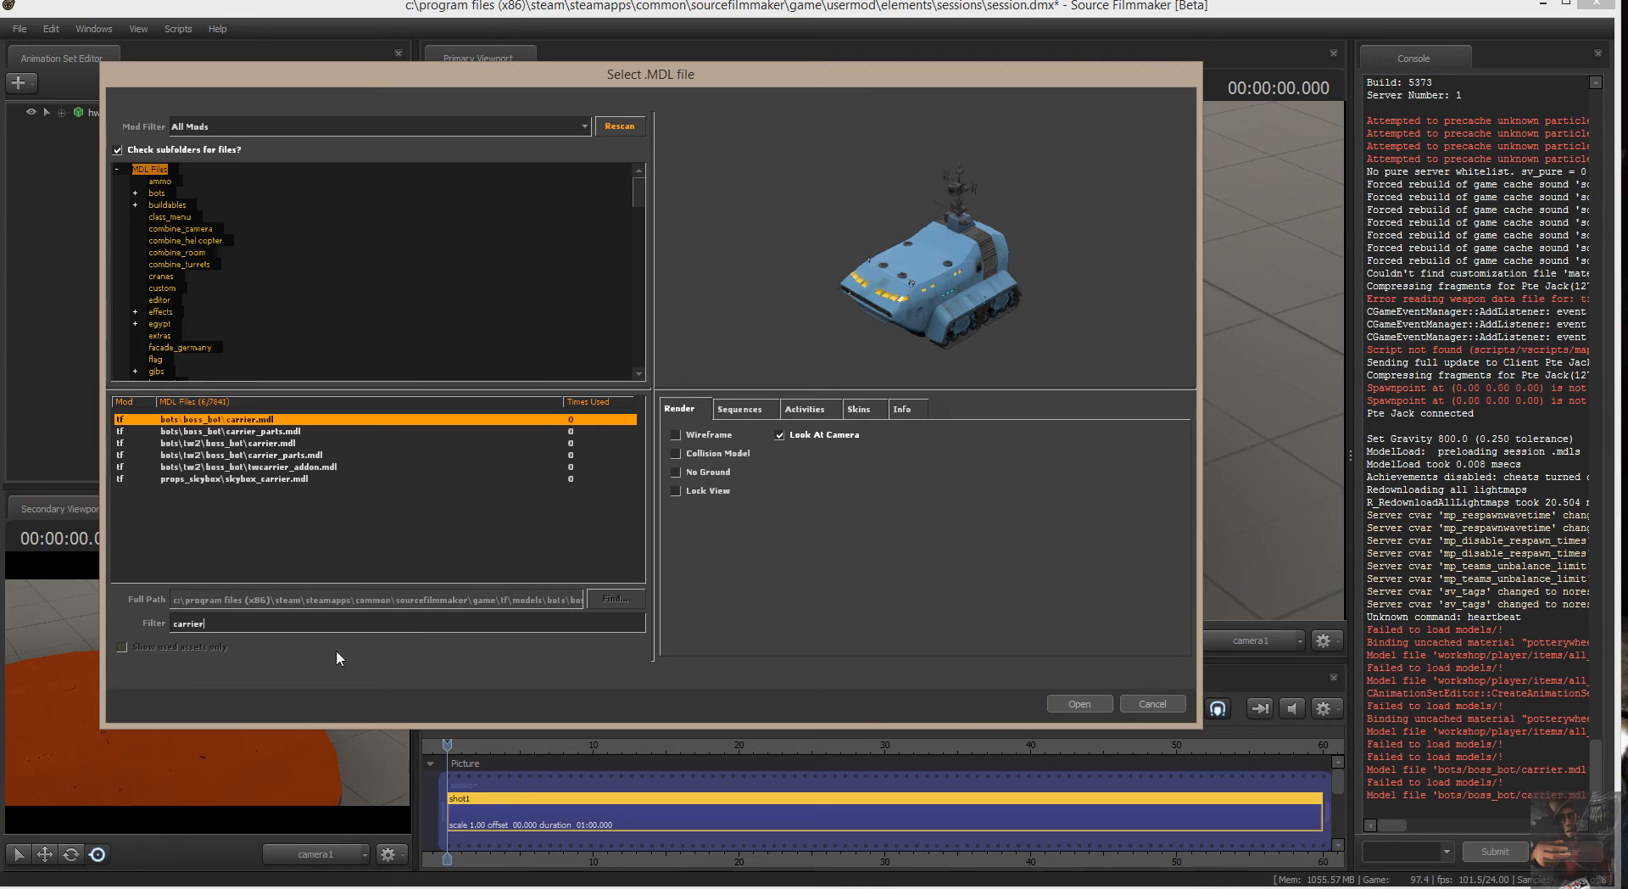
Preview the boss_bot and tw2 carrier models and skybox_carrier.mdl, rotating the preview to examine them.
{"action": "left_click_drag", "start_coordinate": [948, 281], "coordinate": [1026, 292]}
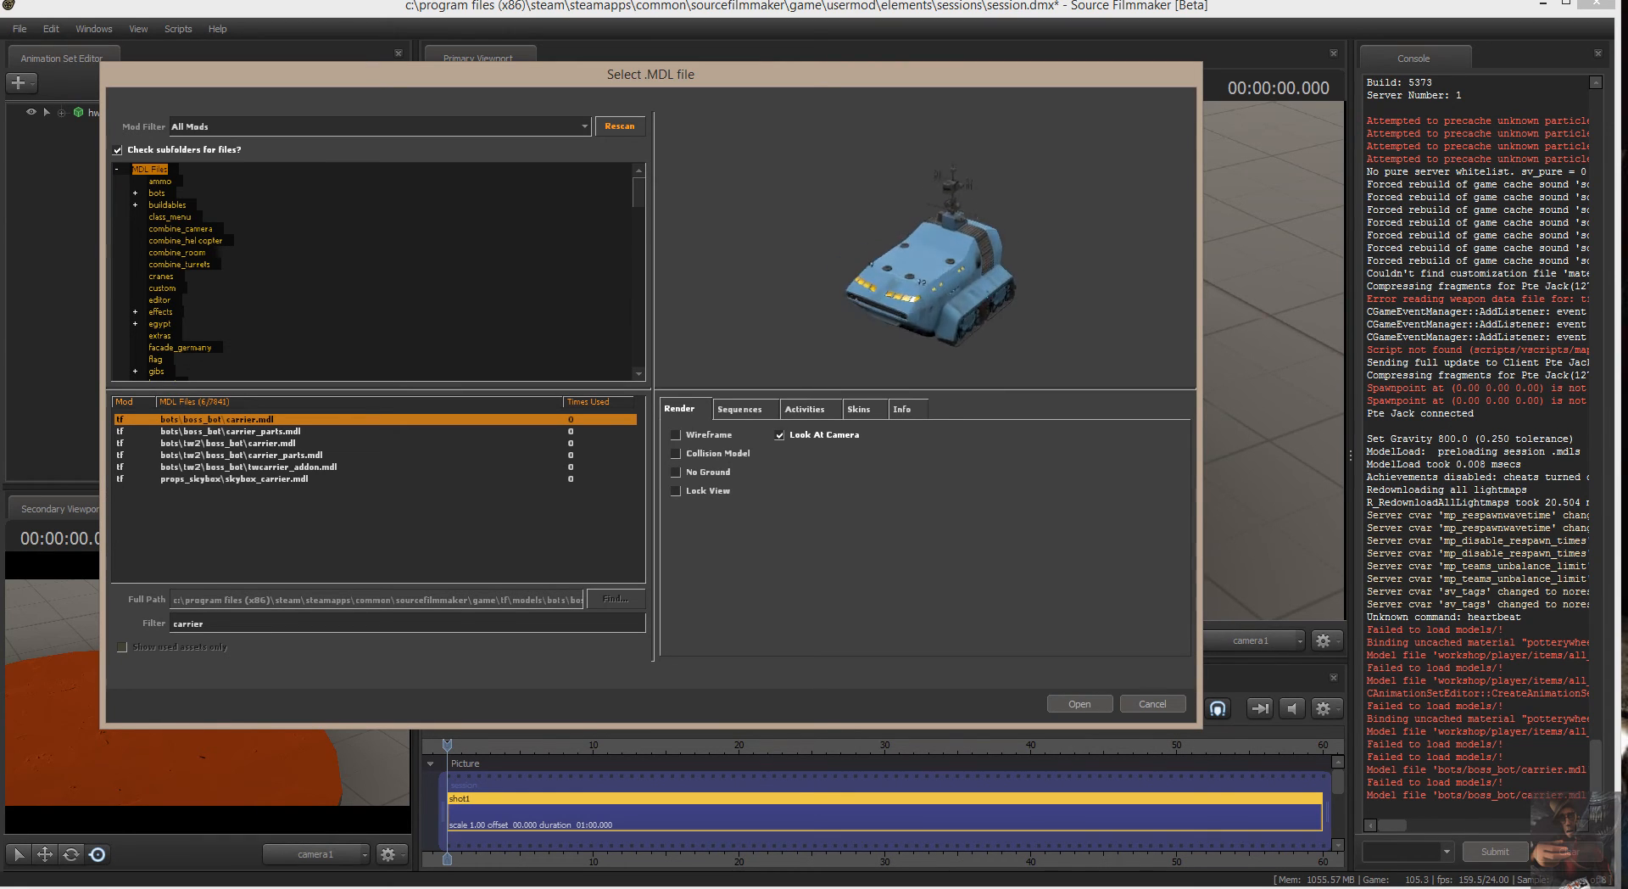
{"action": "left_click_drag", "start_coordinate": [975, 305], "coordinate": [924, 245]}
{"action": "left_click", "coordinate": [291, 432]}
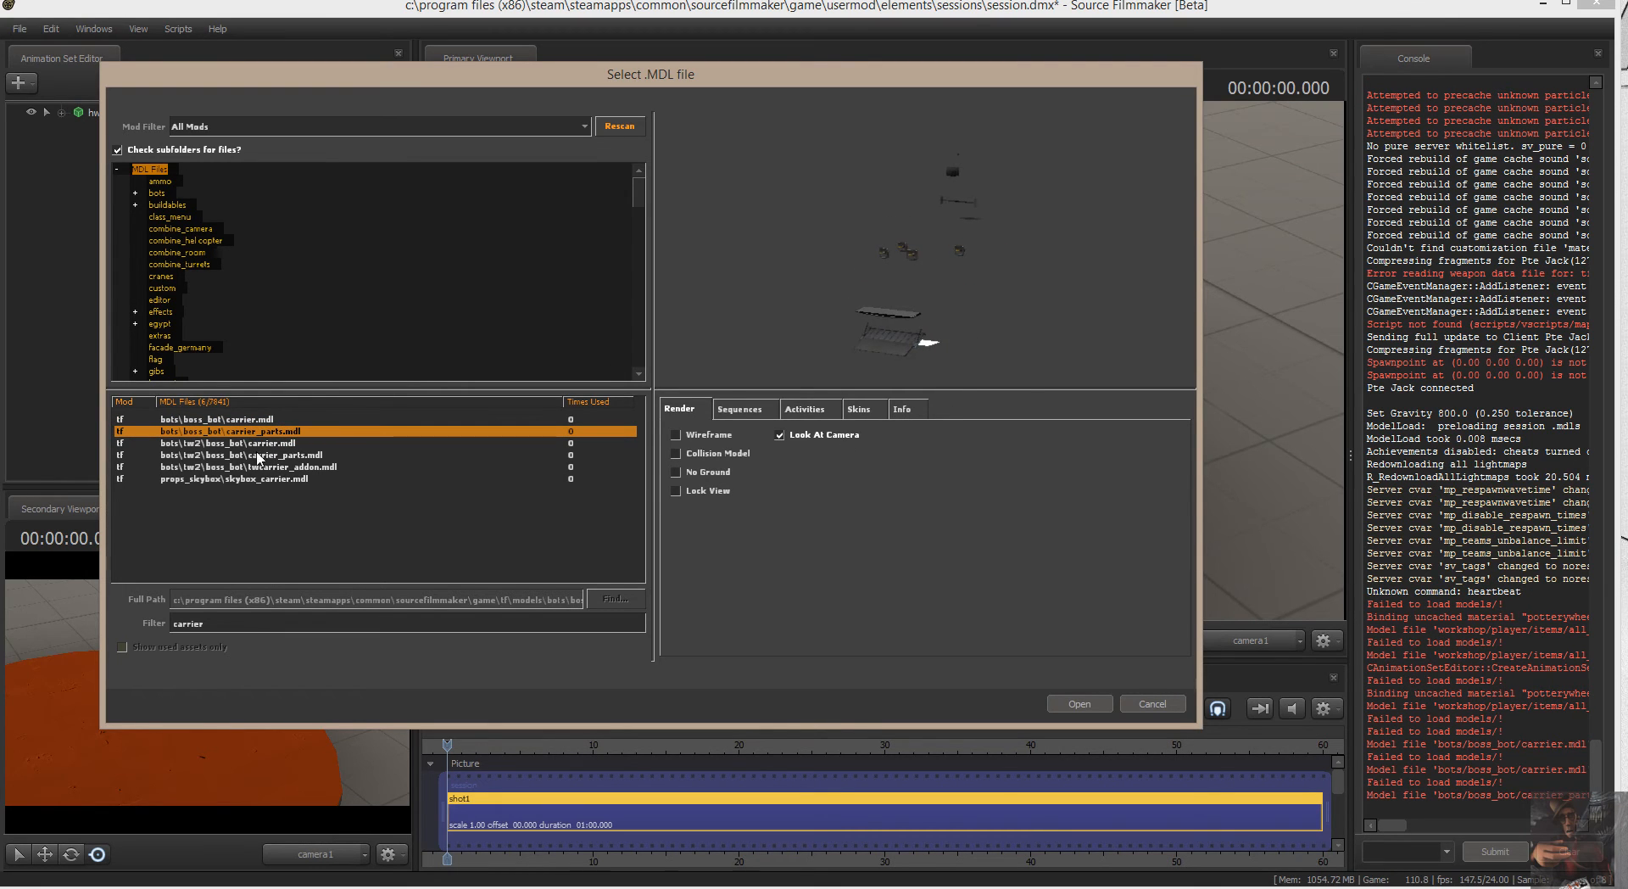
{"action": "left_click", "coordinate": [248, 442]}
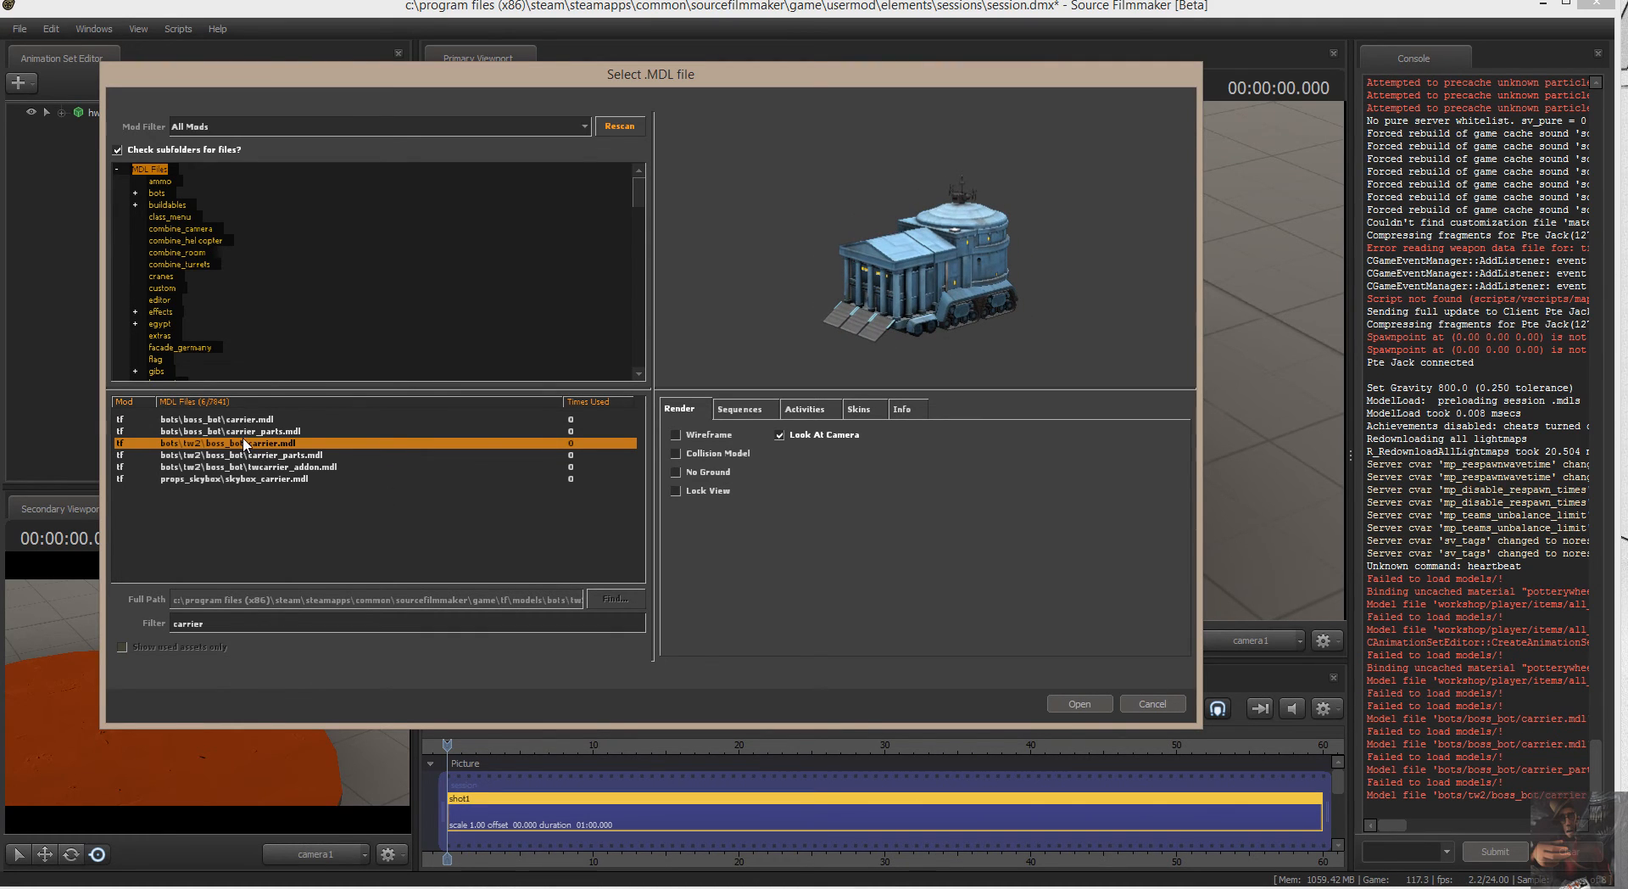
{"action": "left_click", "coordinate": [284, 466]}
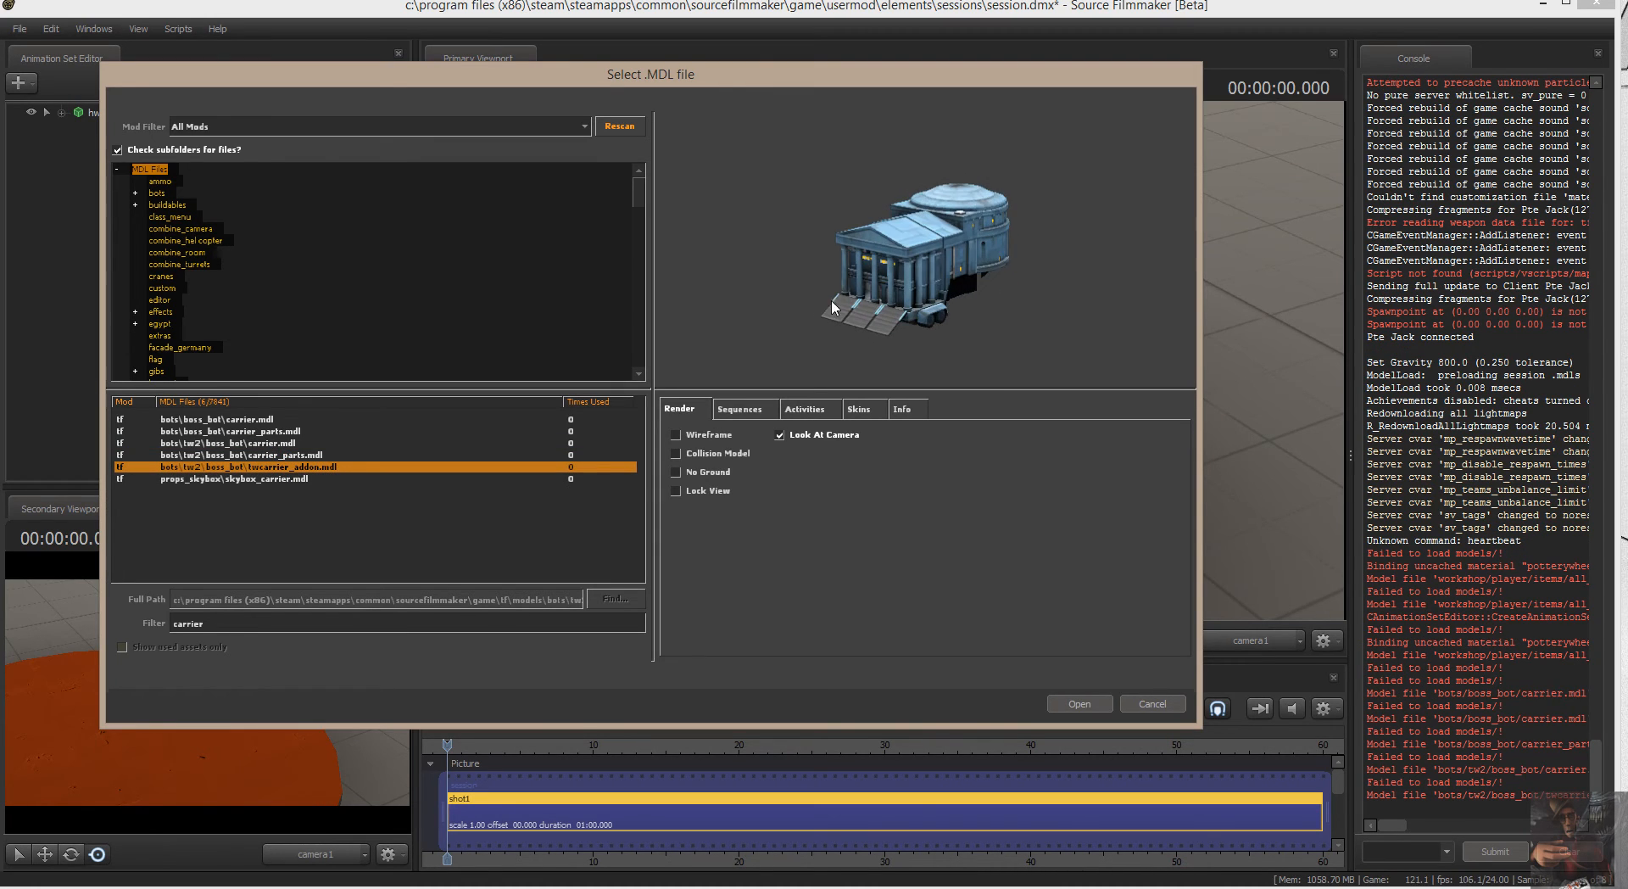
{"action": "left_click", "coordinate": [290, 479]}
{"action": "left_click_drag", "start_coordinate": [972, 323], "coordinate": [1051, 327]}
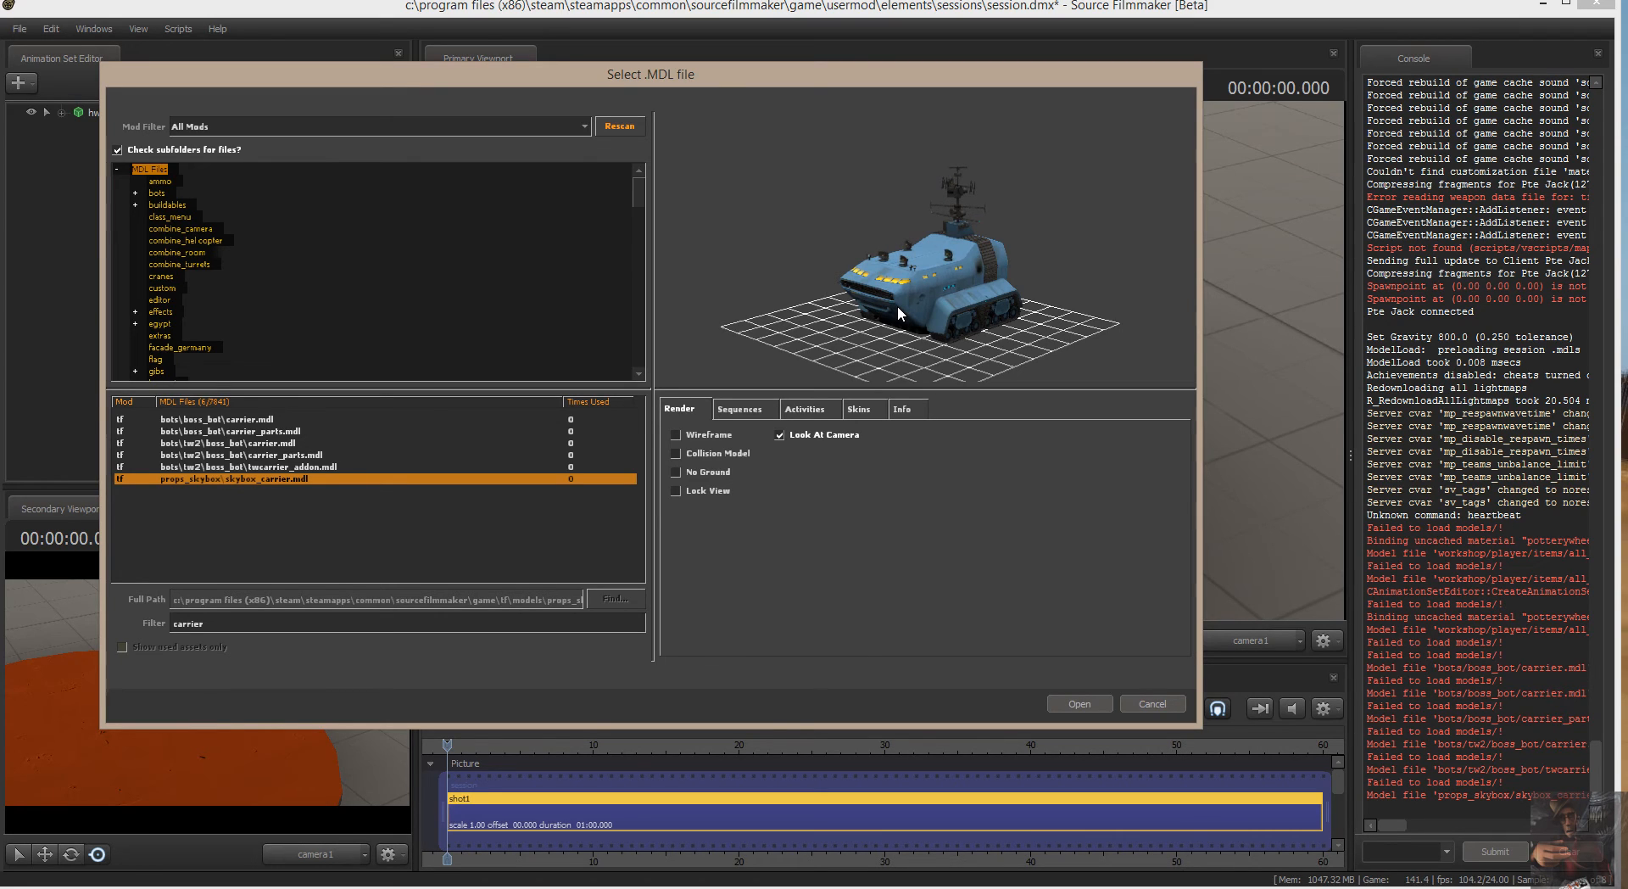
Replace the model filter with "robo".
{"action": "left_click_drag", "start_coordinate": [233, 623], "coordinate": [84, 624]}
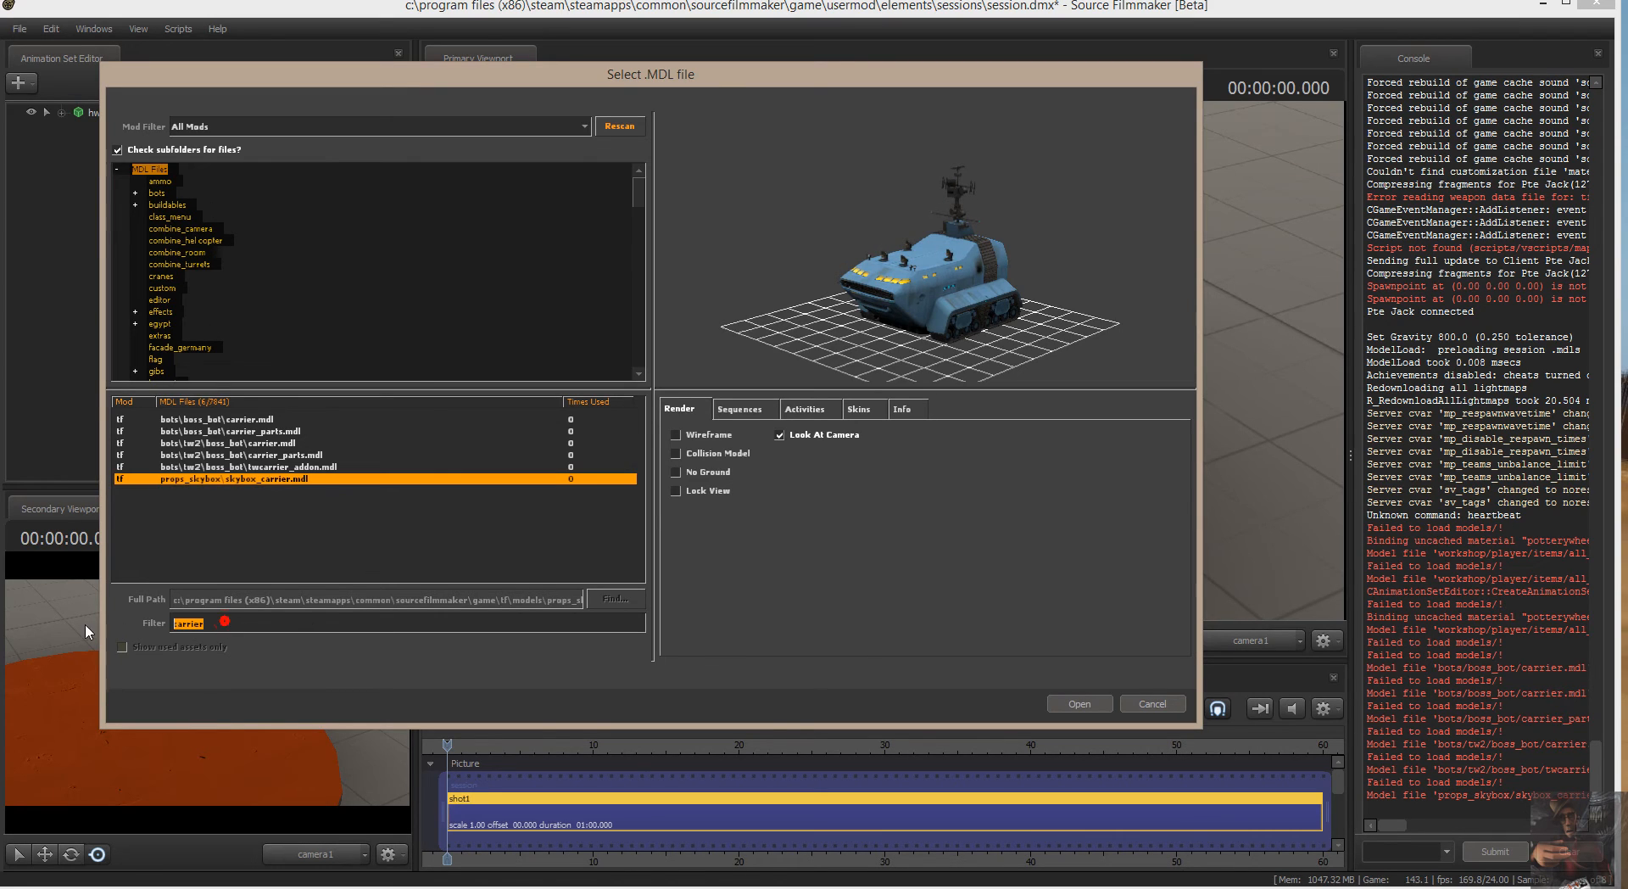
{"action": "type", "text": "r"}
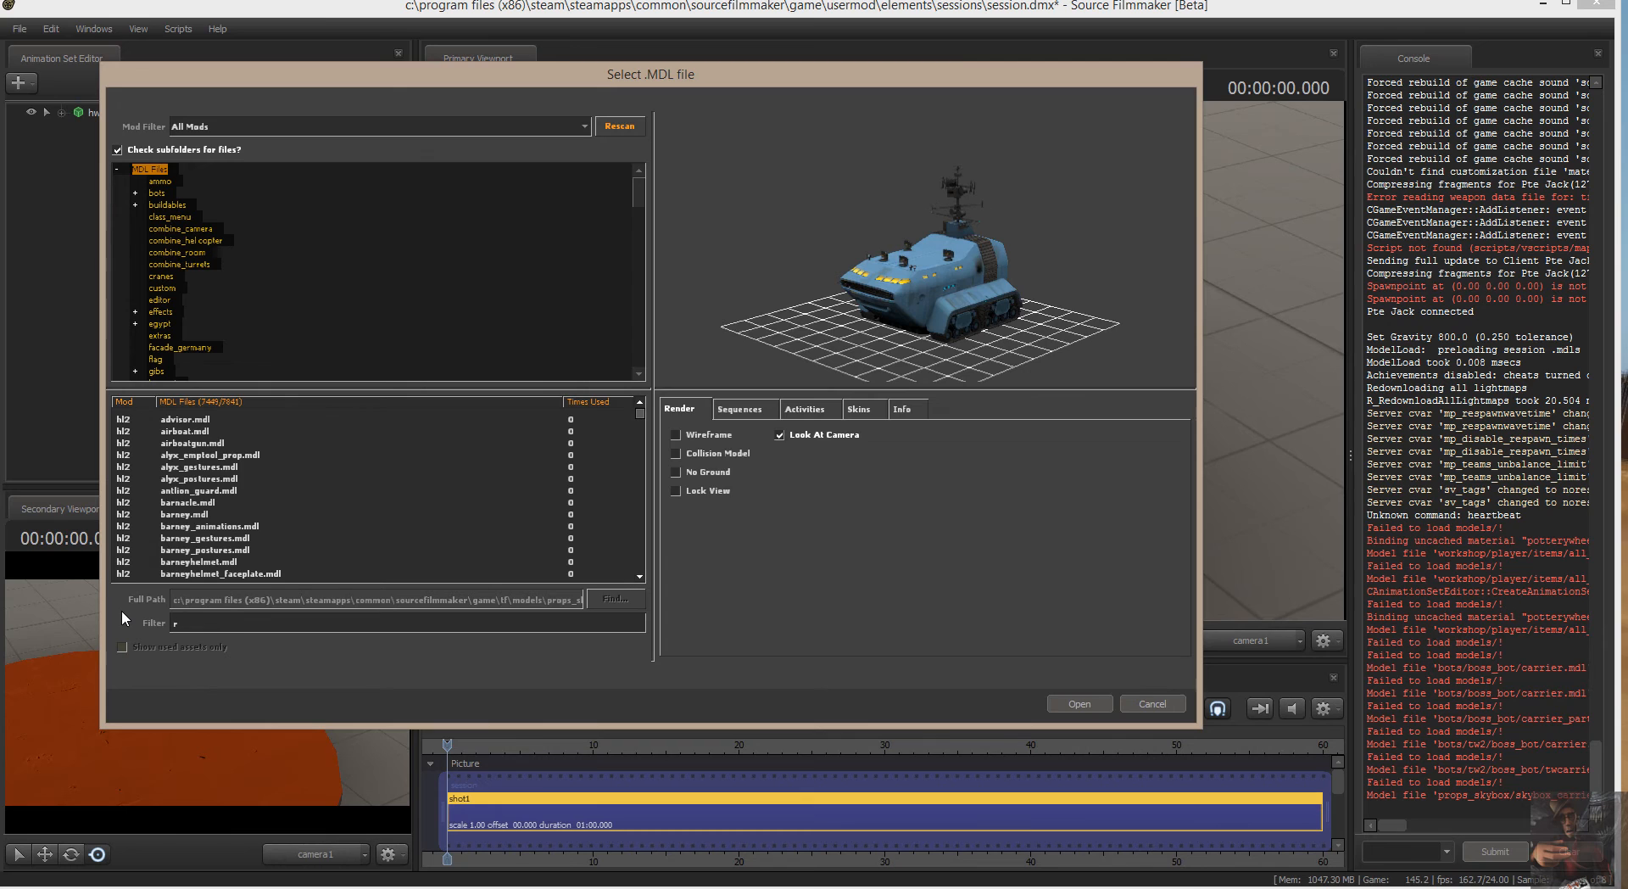
{"action": "type", "text": "obo"}
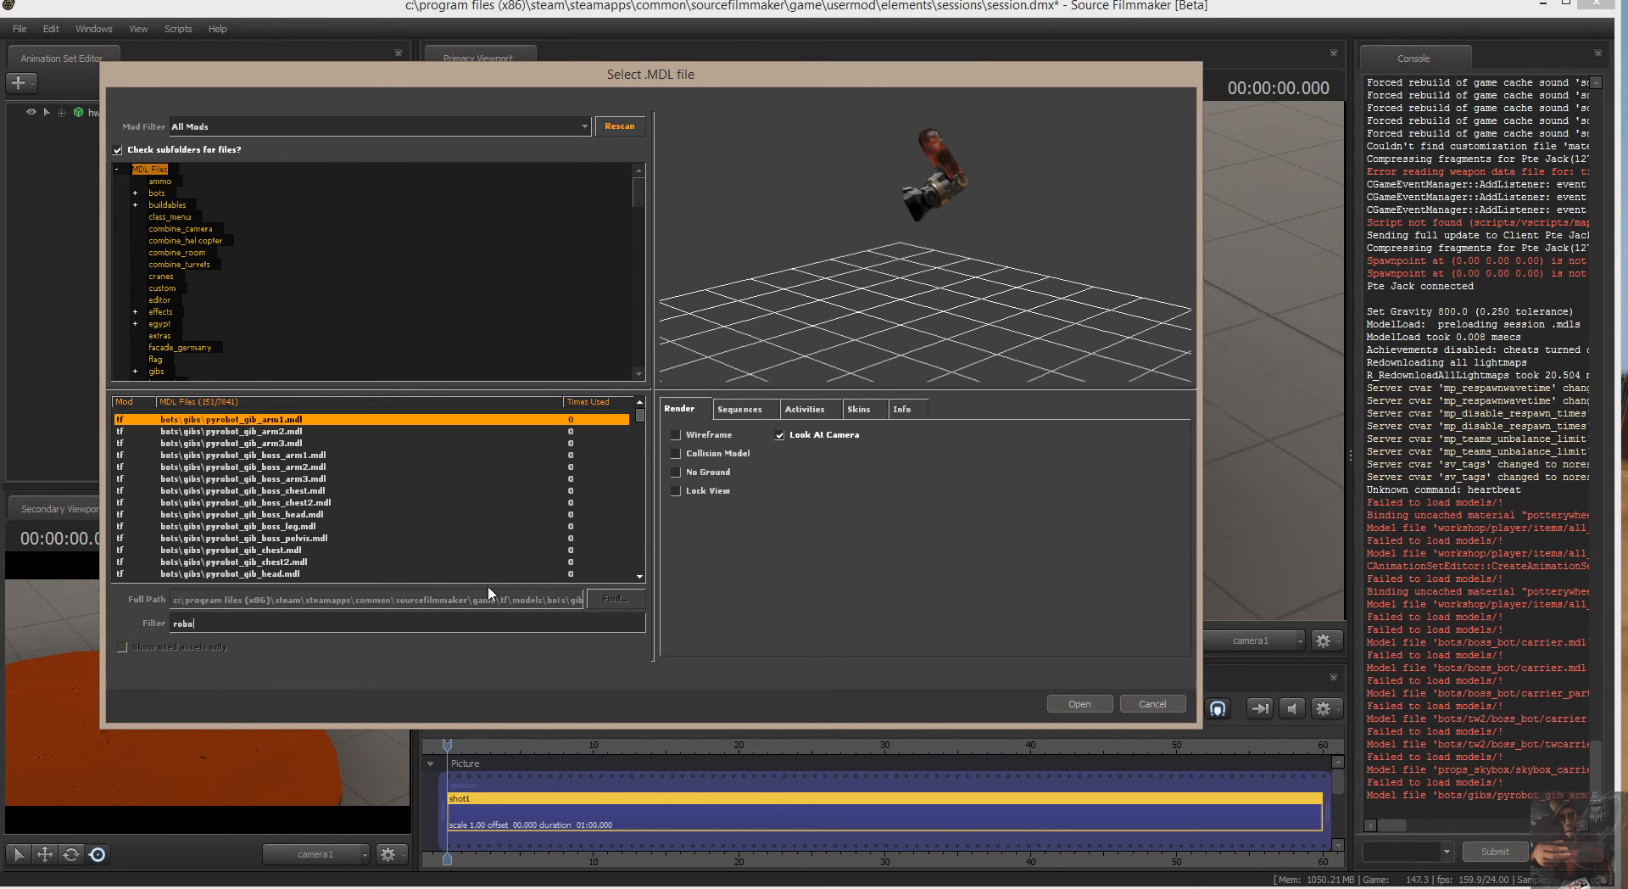
Preview several of the filtered models, including the pyrobot gibs, the as_robot_chicken hats and a robo_all_gibus item.
{"action": "left_click", "coordinate": [288, 430]}
{"action": "left_click", "coordinate": [291, 445]}
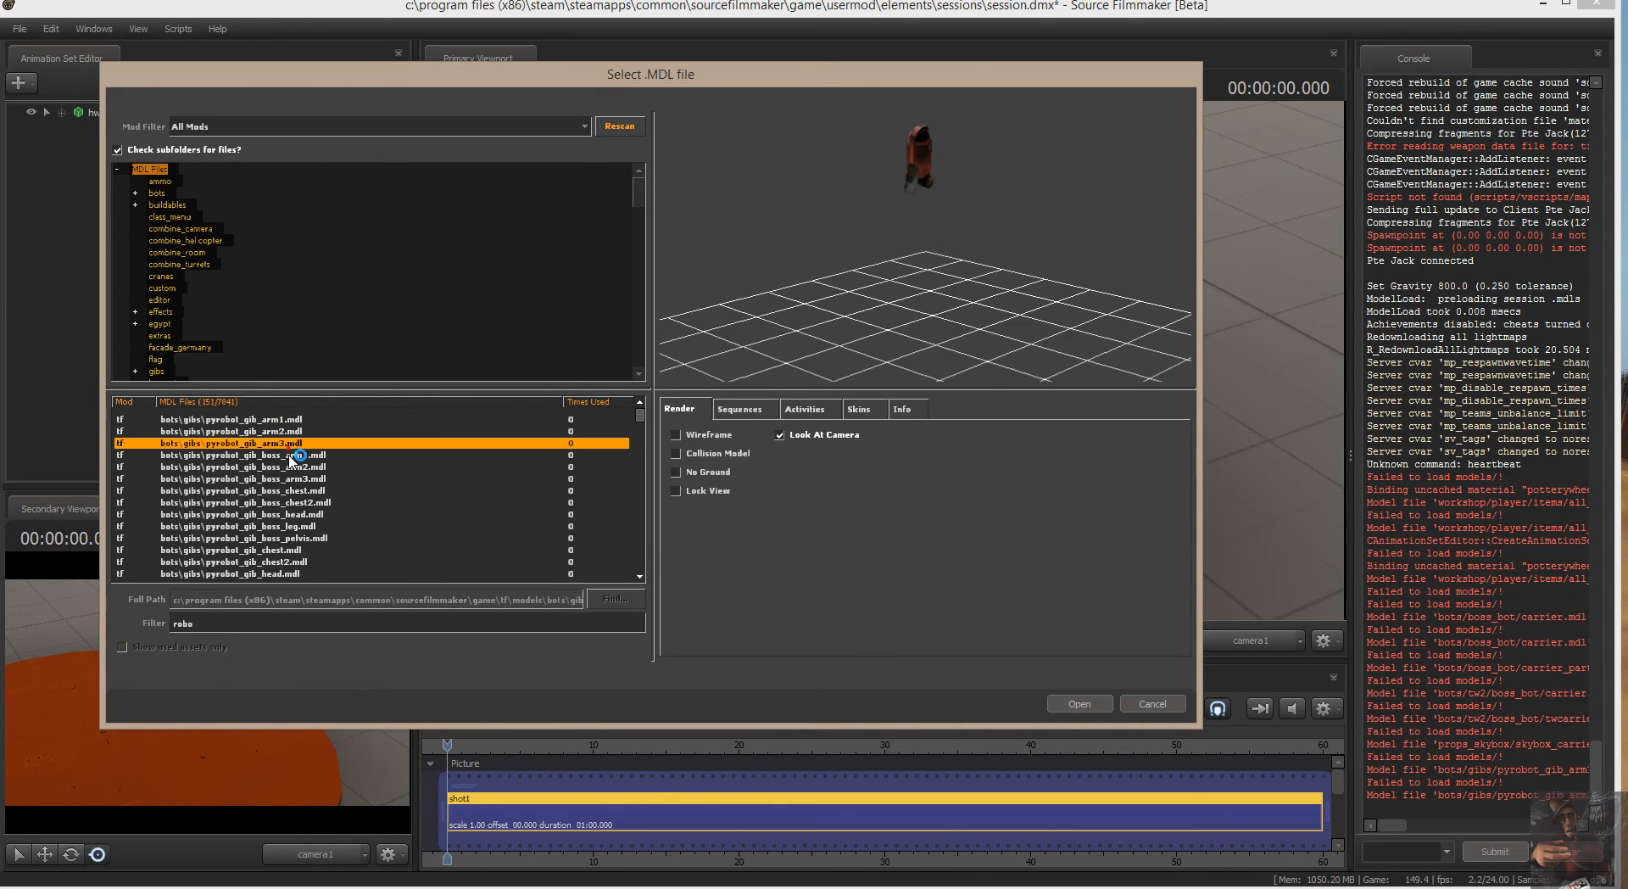
{"action": "left_click", "coordinate": [290, 490]}
{"action": "scroll", "coordinate": [327, 530], "scroll_direction": "down", "scroll_amount": 3}
{"action": "scroll", "coordinate": [330, 530], "scroll_direction": "down", "scroll_amount": 4}
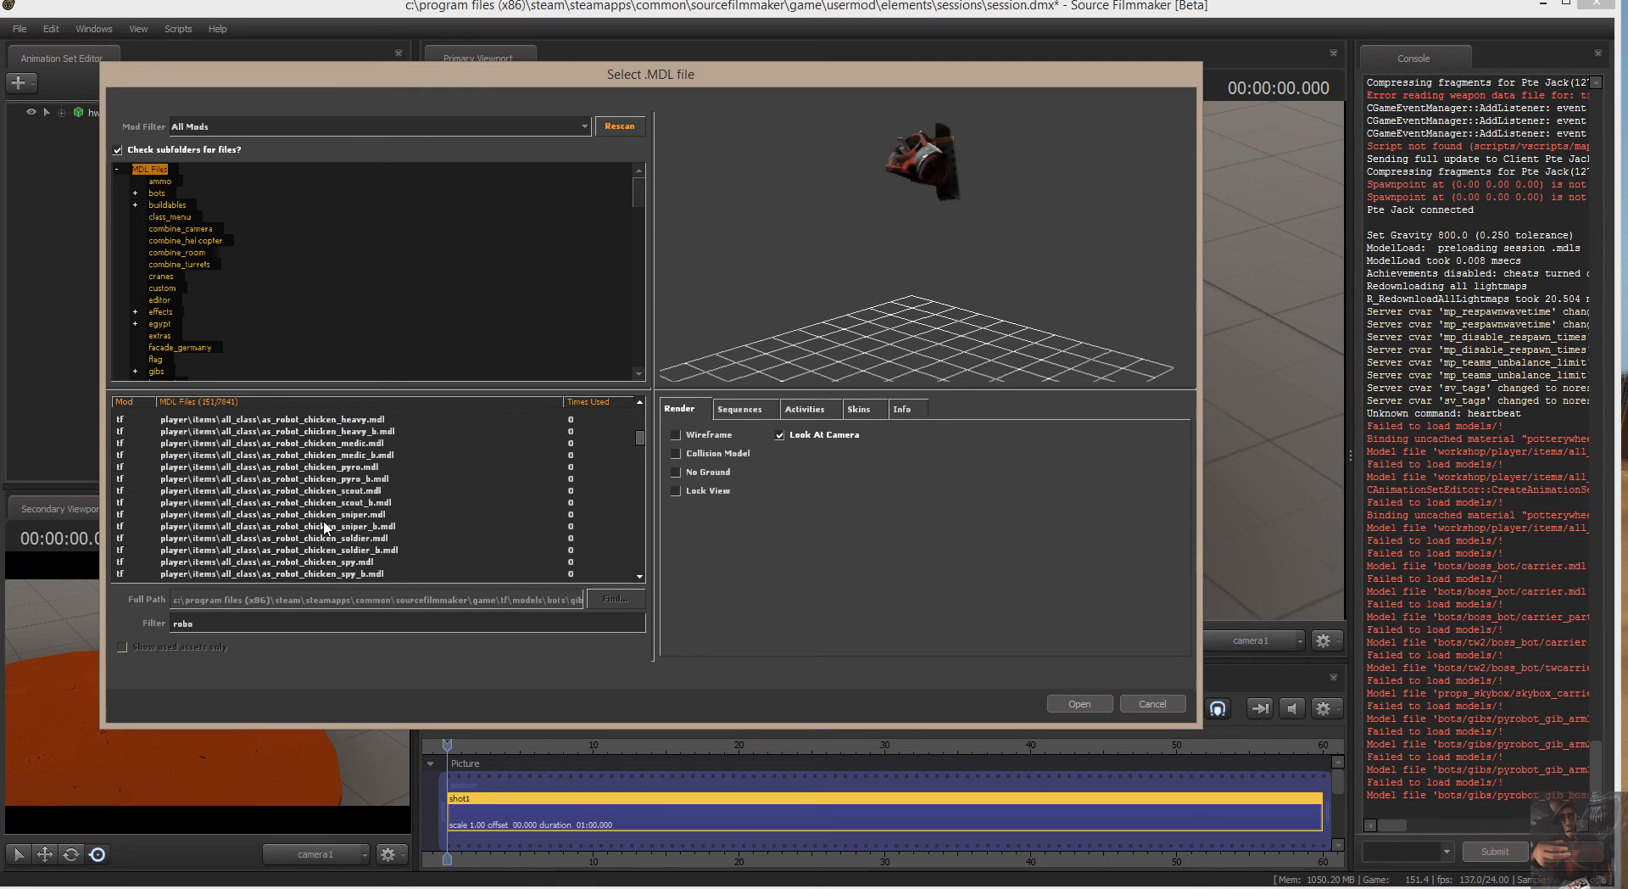
{"action": "left_click", "coordinate": [326, 506]}
{"action": "left_click", "coordinate": [339, 466]}
{"action": "scroll", "coordinate": [335, 466], "scroll_direction": "down", "scroll_amount": 3}
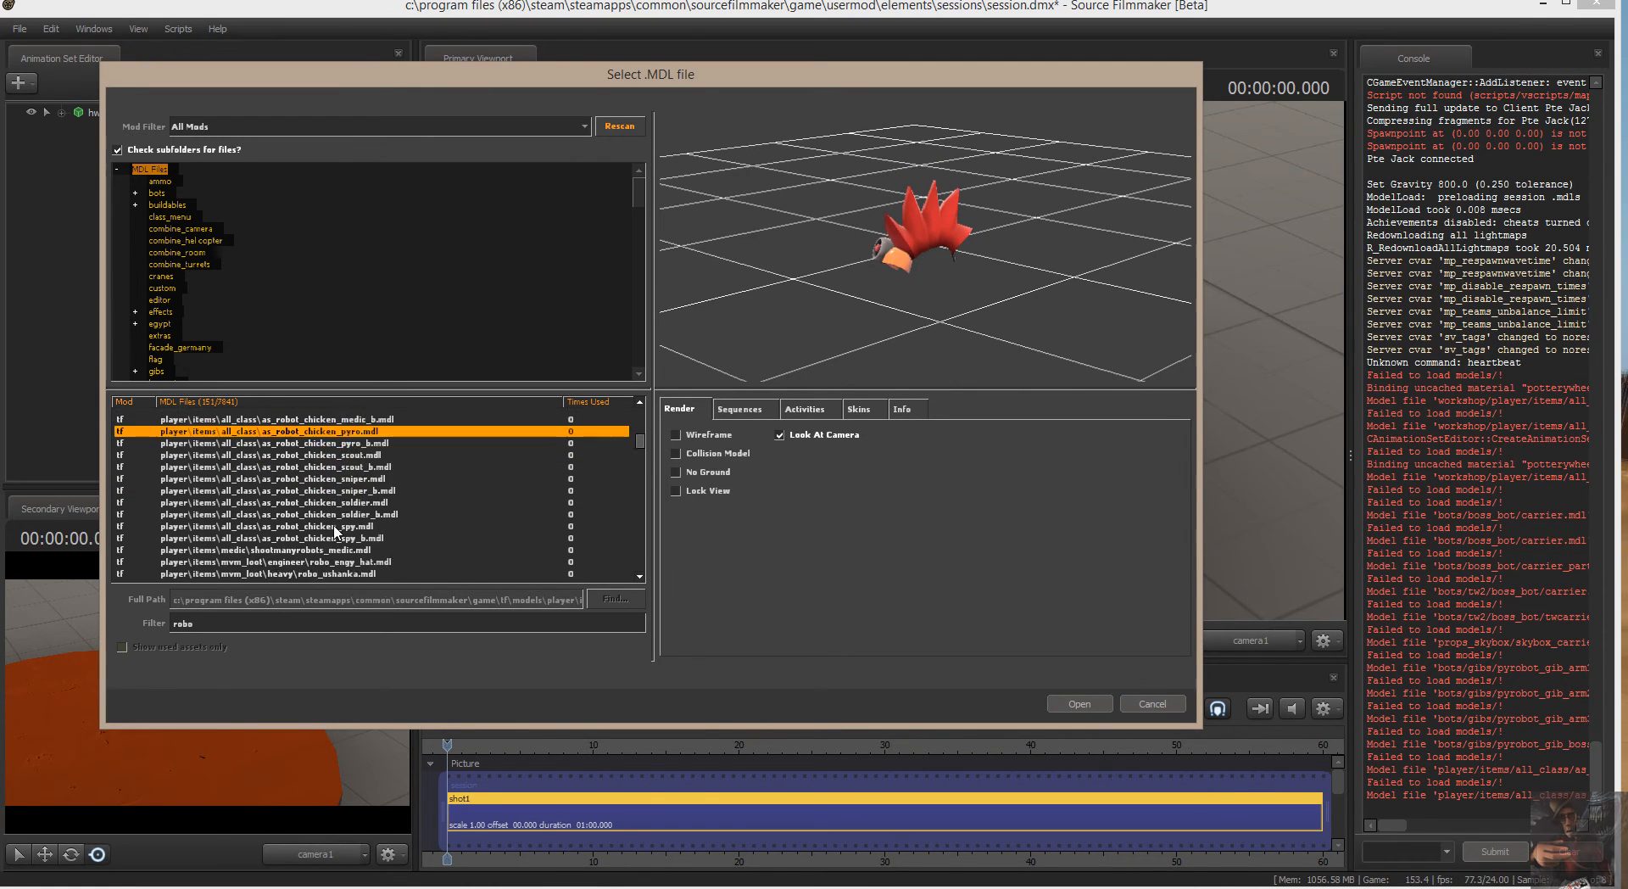
{"action": "left_click", "coordinate": [323, 458]}
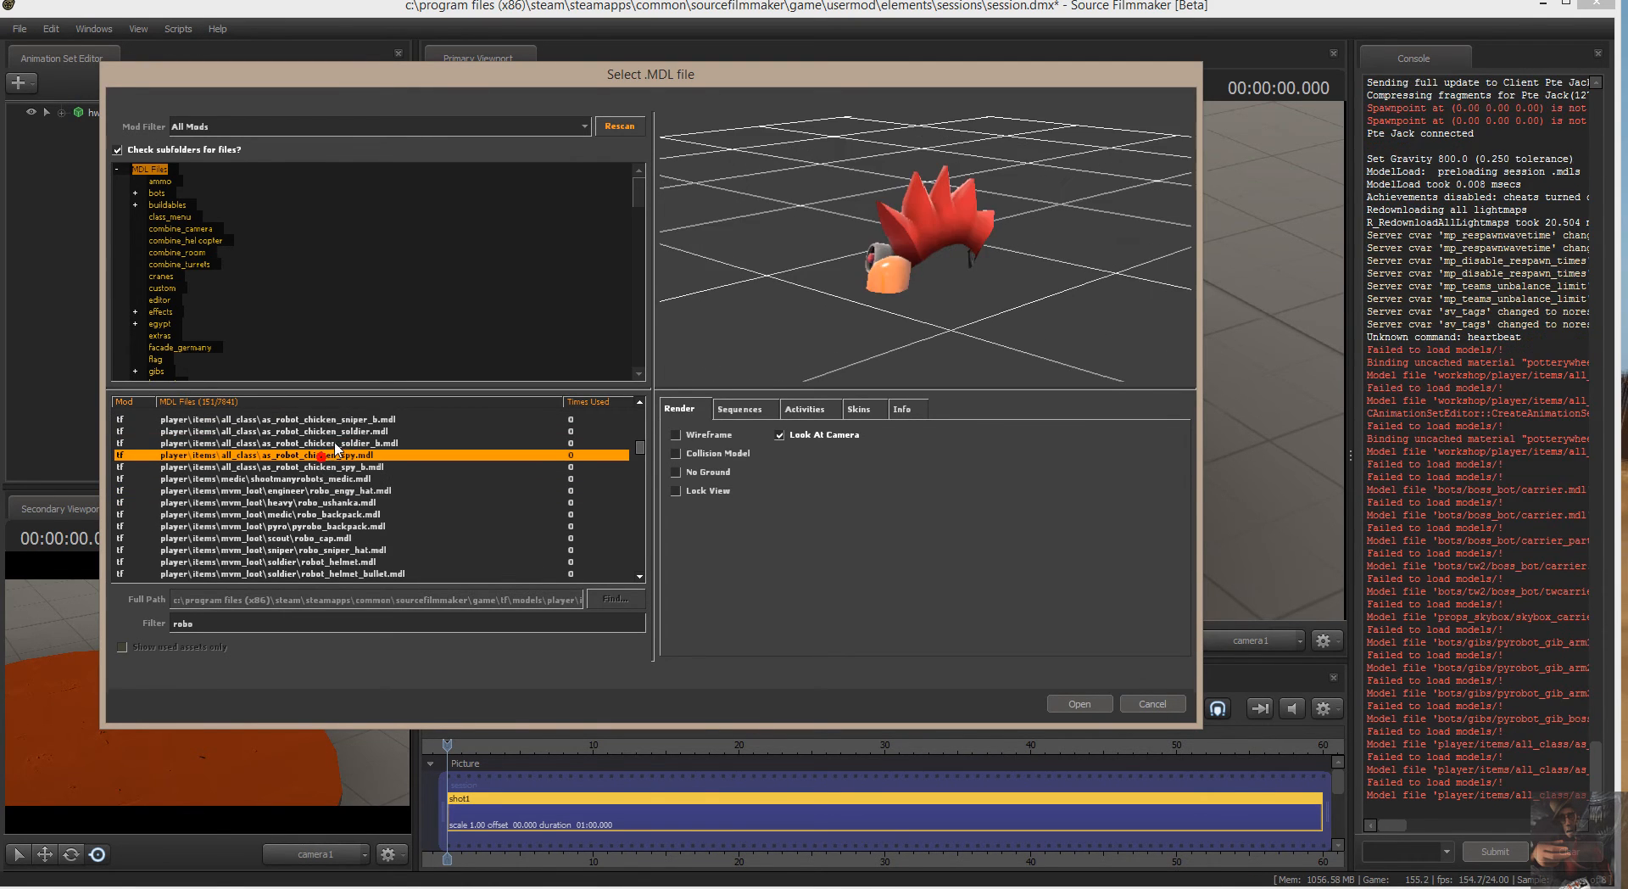
{"action": "left_click", "coordinate": [339, 443]}
{"action": "left_click", "coordinate": [347, 419]}
{"action": "scroll", "coordinate": [364, 534], "scroll_direction": "down", "scroll_amount": 10}
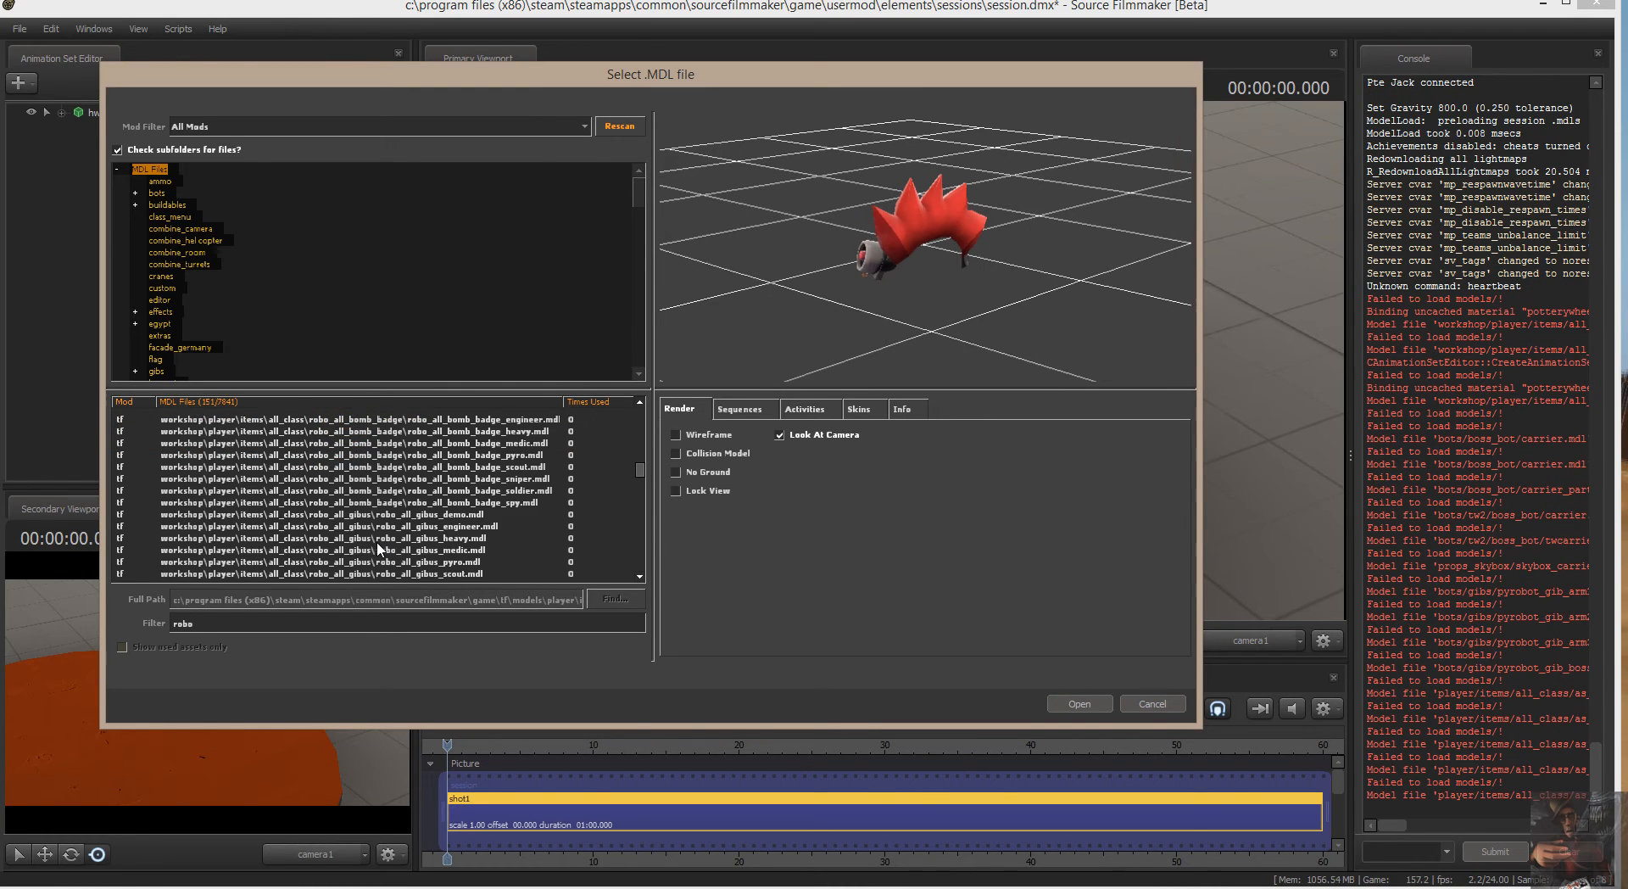
{"action": "left_click", "coordinate": [493, 515]}
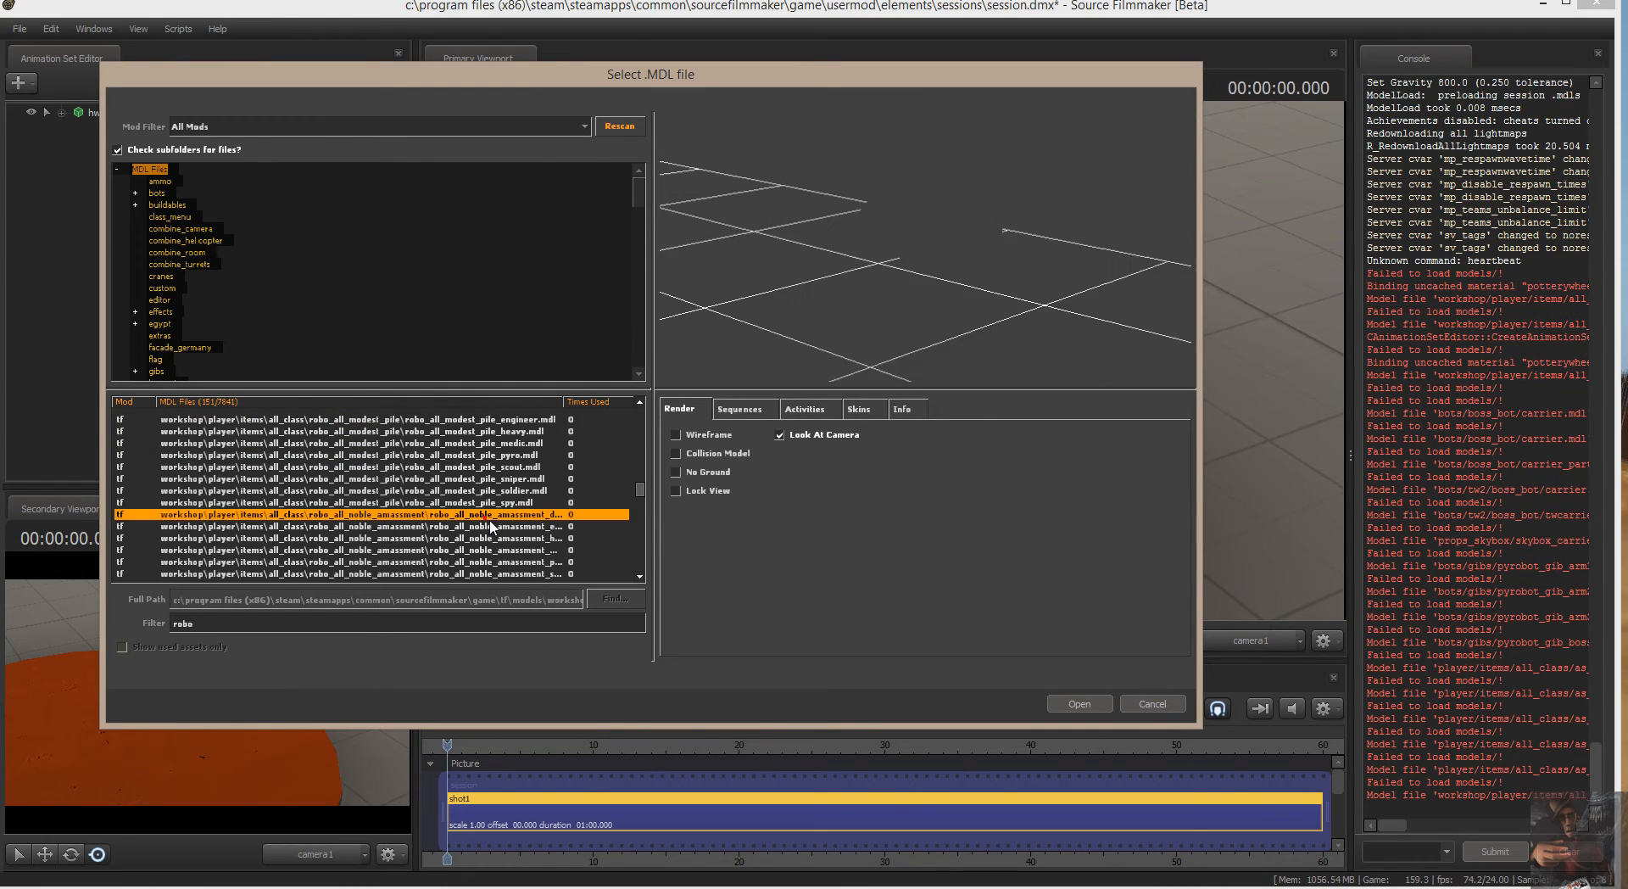
Choose the workshop model robo_all_modest_pile_medic.mdl and add it to the session as an animation set.
{"action": "left_click", "coordinate": [469, 444]}
{"action": "scroll", "coordinate": [475, 454], "scroll_direction": "up", "scroll_amount": 1}
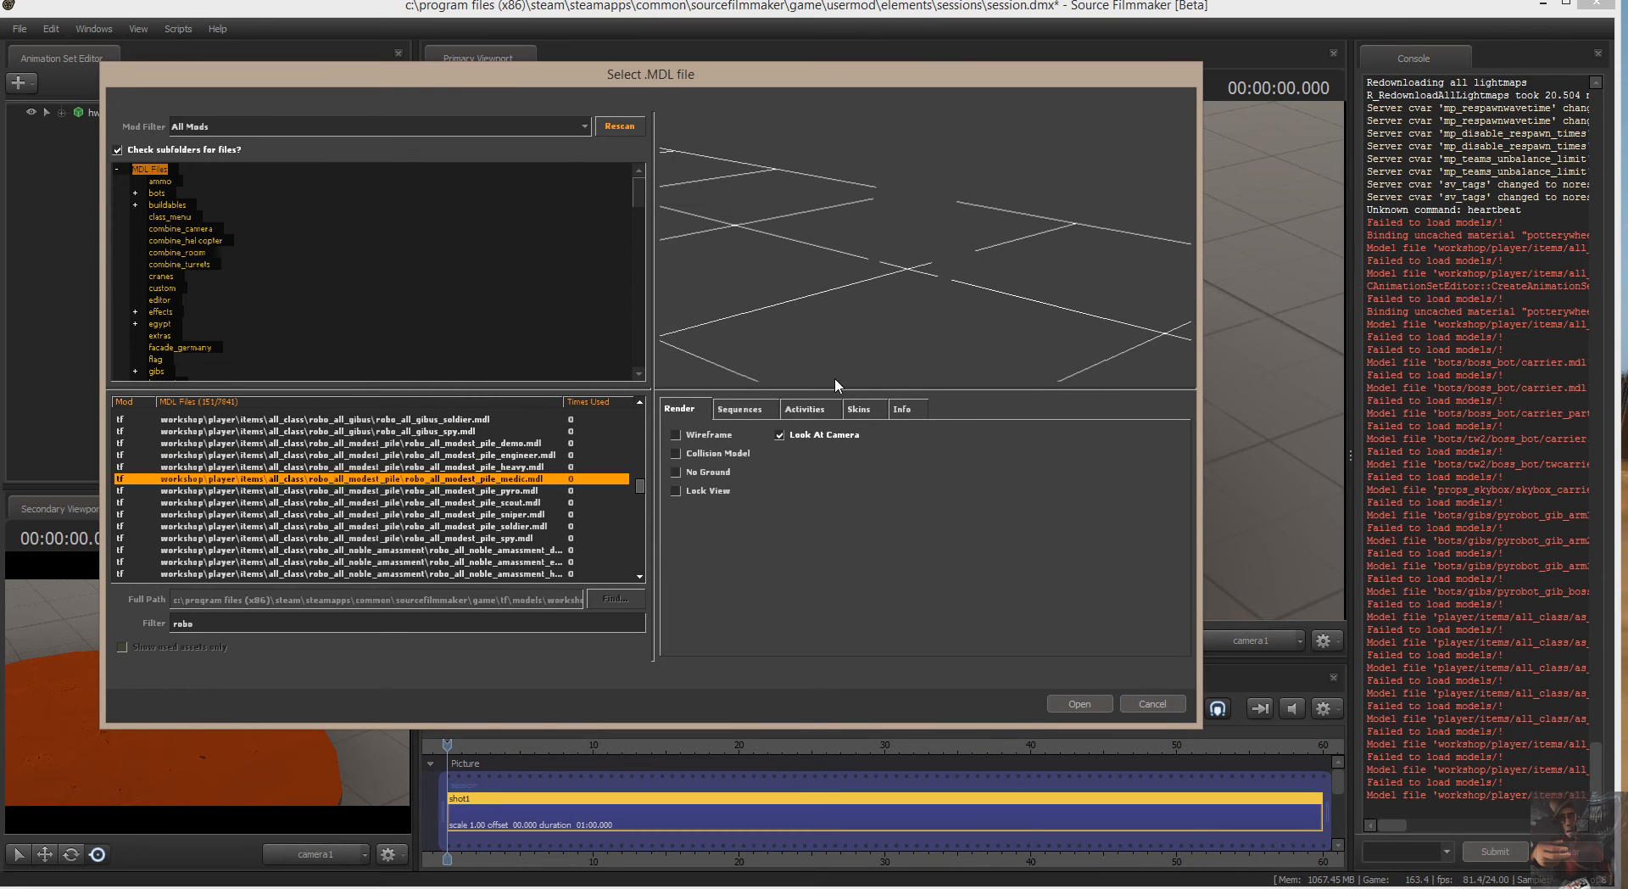
{"action": "left_click_drag", "start_coordinate": [907, 273], "coordinate": [945, 276]}
{"action": "left_click", "coordinate": [1078, 704]}
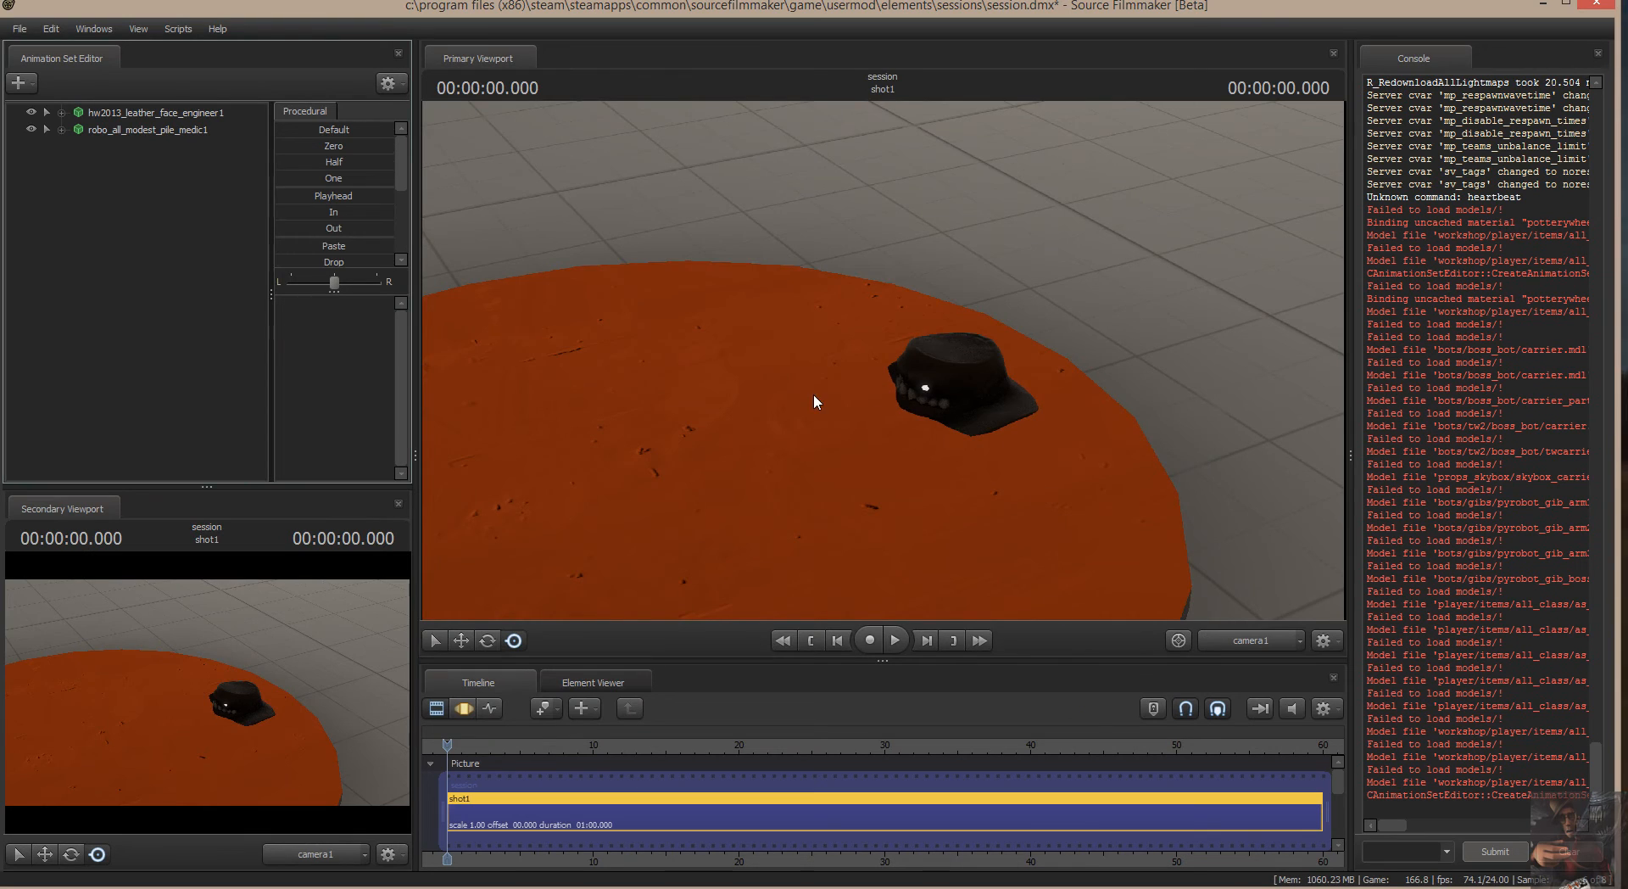
Select the robo_all_modest_pile_medic1 animation set, view the model from several angles and switch the timeline to the Motion Editor.
{"action": "mouse_move", "coordinate": [1014, 383]}
{"action": "left_mouse_down"}
{"action": "mouse_move", "coordinate": [1017, 339]}
{"action": "mouse_move", "coordinate": [1014, 383]}
{"action": "left_mouse_up"}
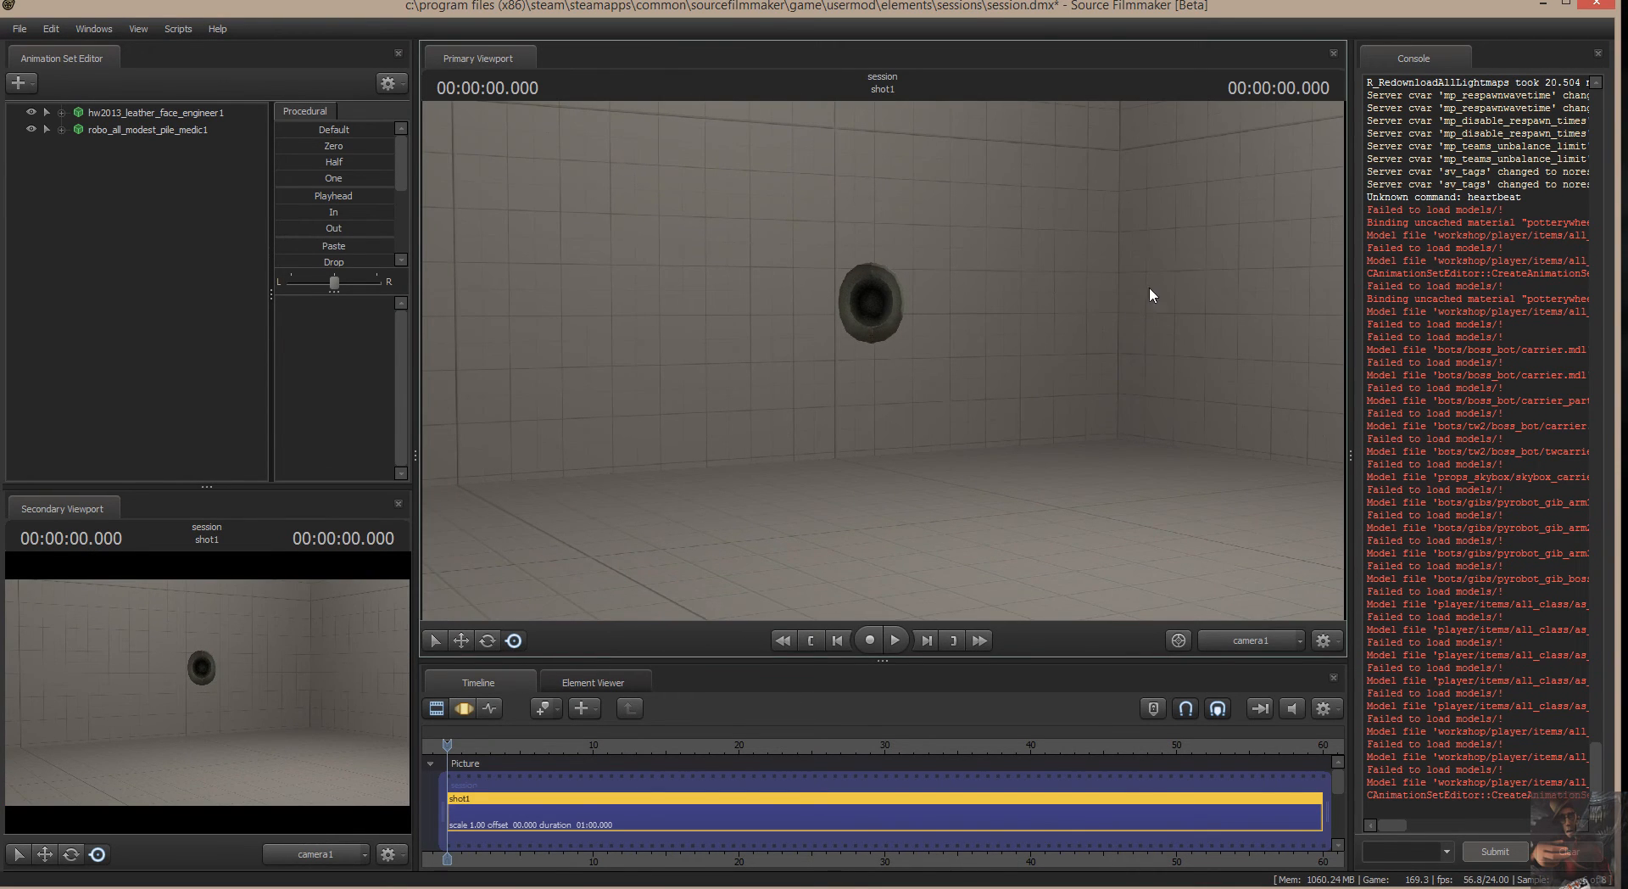
{"action": "left_click", "coordinate": [143, 127]}
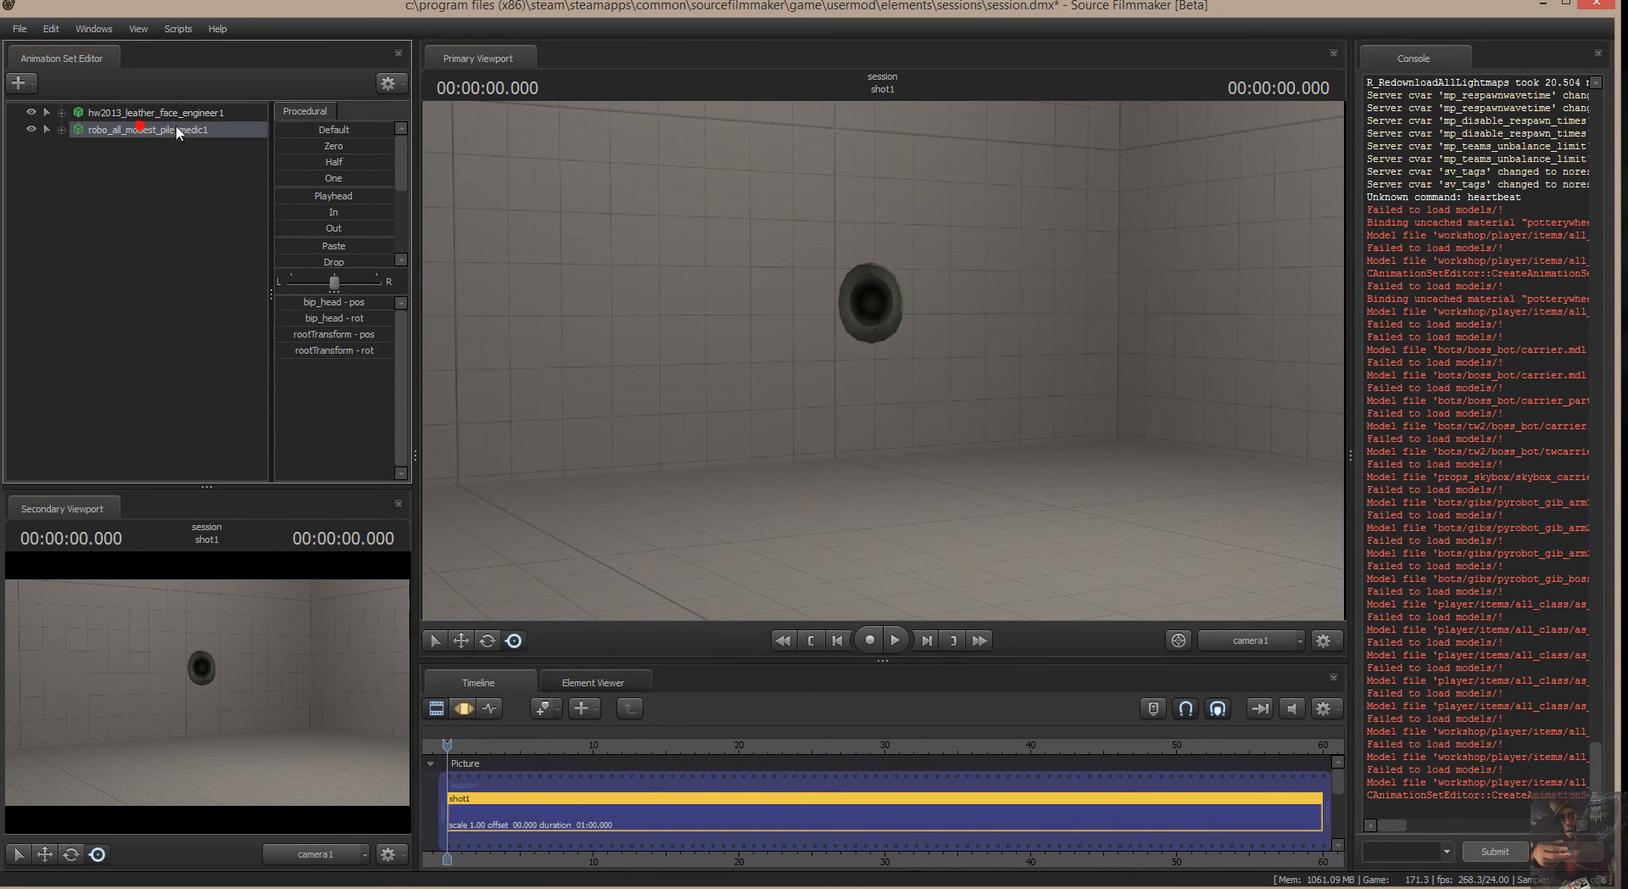
{"action": "mouse_move", "coordinate": [1122, 335]}
{"action": "left_mouse_down"}
{"action": "mouse_move", "coordinate": [1138, 330]}
{"action": "mouse_move", "coordinate": [1122, 335]}
{"action": "left_mouse_up"}
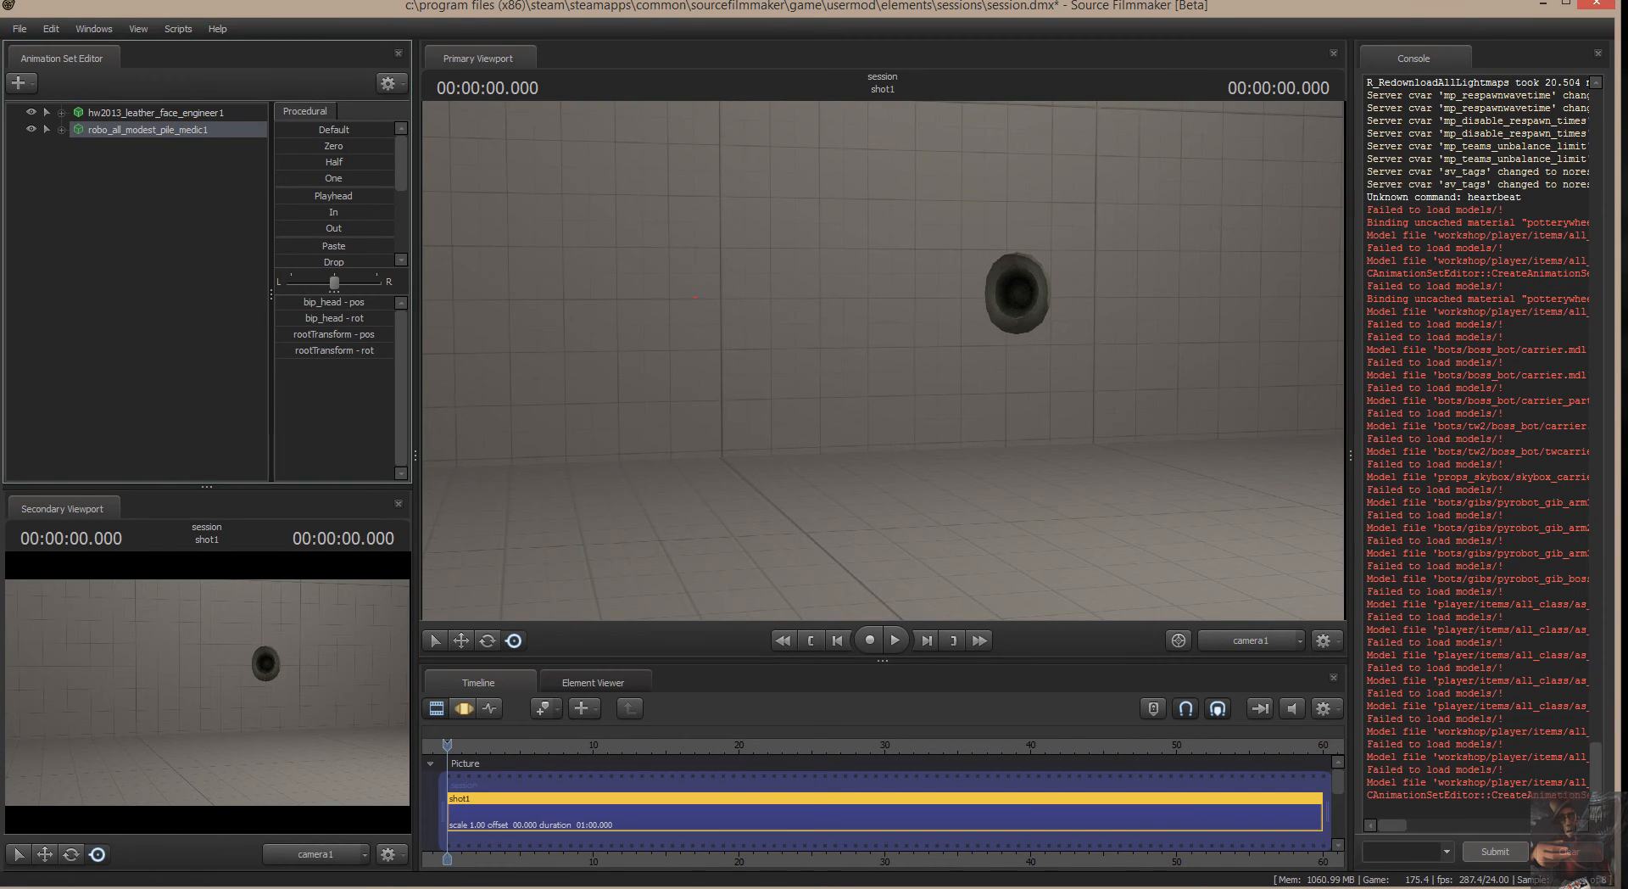
{"action": "left_click_drag", "start_coordinate": [695, 297], "coordinate": [1034, 349]}
{"action": "left_click_drag", "start_coordinate": [1020, 192], "coordinate": [918, 363]}
{"action": "mouse_move", "coordinate": [942, 494]}
{"action": "left_mouse_down", "text": "alt"}
{"action": "mouse_move", "coordinate": [924, 410]}
{"action": "mouse_move", "coordinate": [884, 361]}
{"action": "left_mouse_up", "text": "alt"}
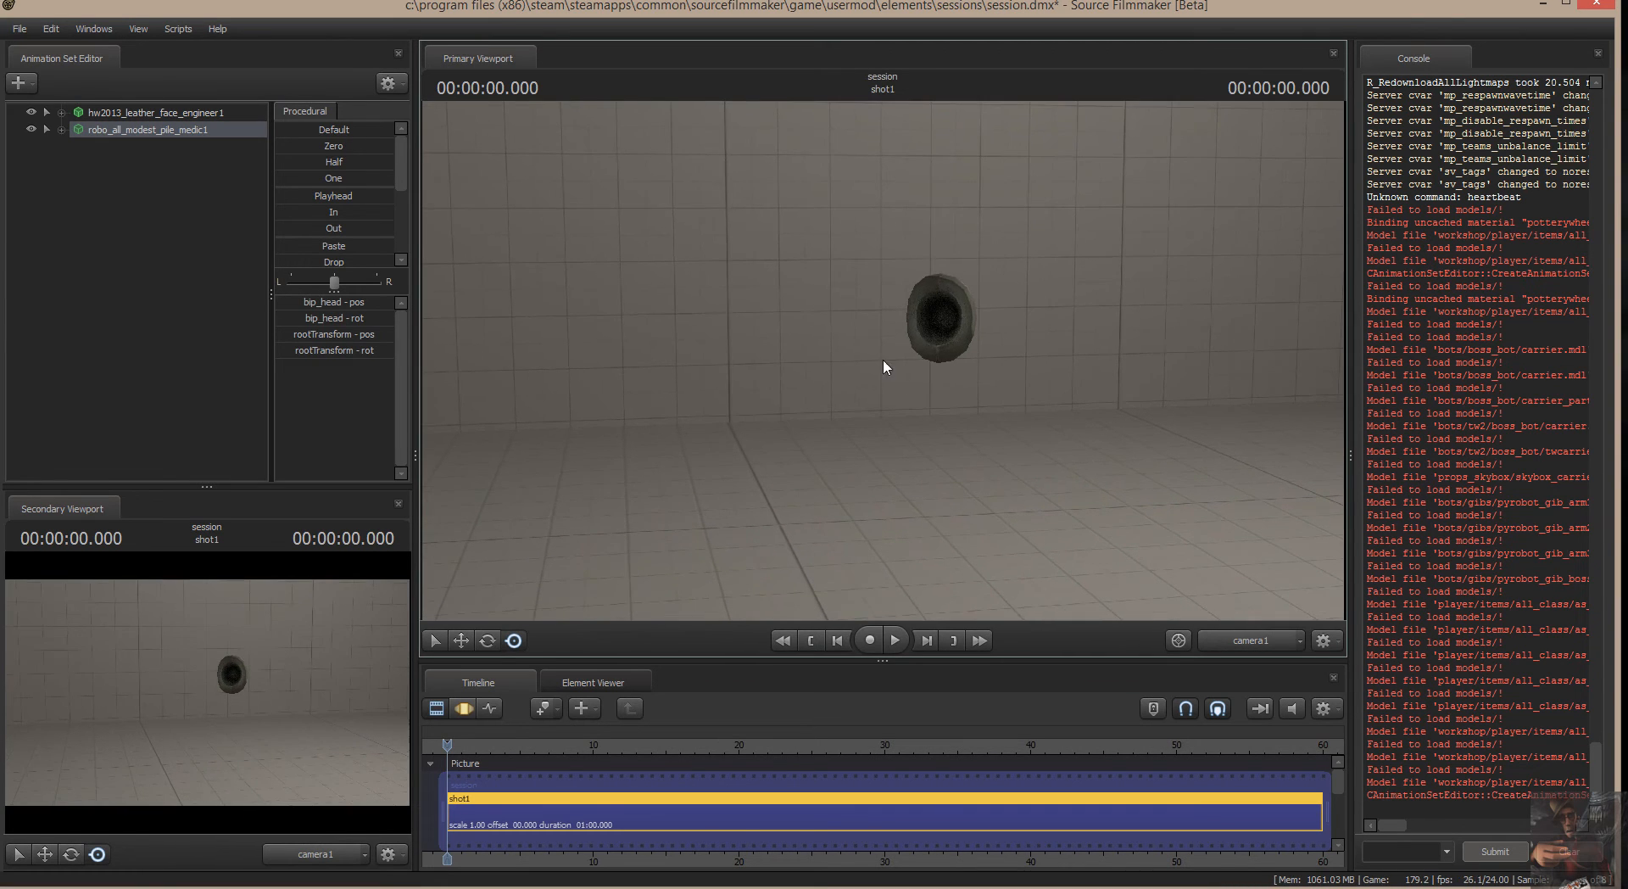
{"action": "mouse_move", "coordinate": [1088, 390]}
{"action": "left_mouse_down"}
{"action": "mouse_move", "coordinate": [870, 378]}
{"action": "mouse_move", "coordinate": [941, 526]}
{"action": "mouse_move", "coordinate": [899, 551]}
{"action": "mouse_move", "coordinate": [975, 416]}
{"action": "mouse_move", "coordinate": [882, 408]}
{"action": "left_mouse_up"}
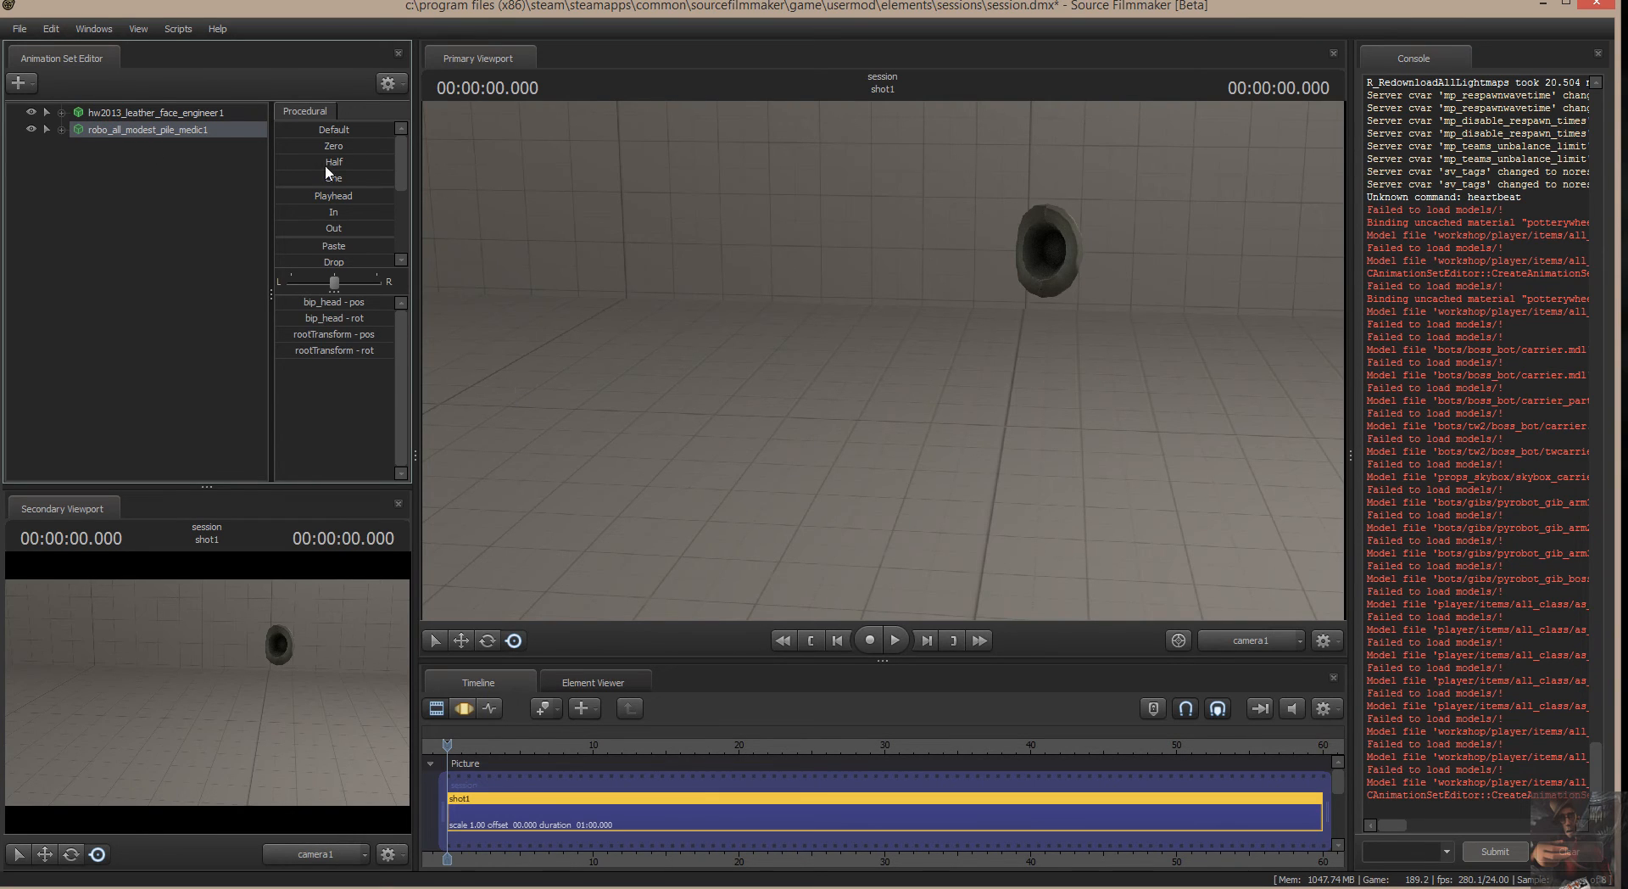
{"action": "left_click", "coordinate": [467, 709]}
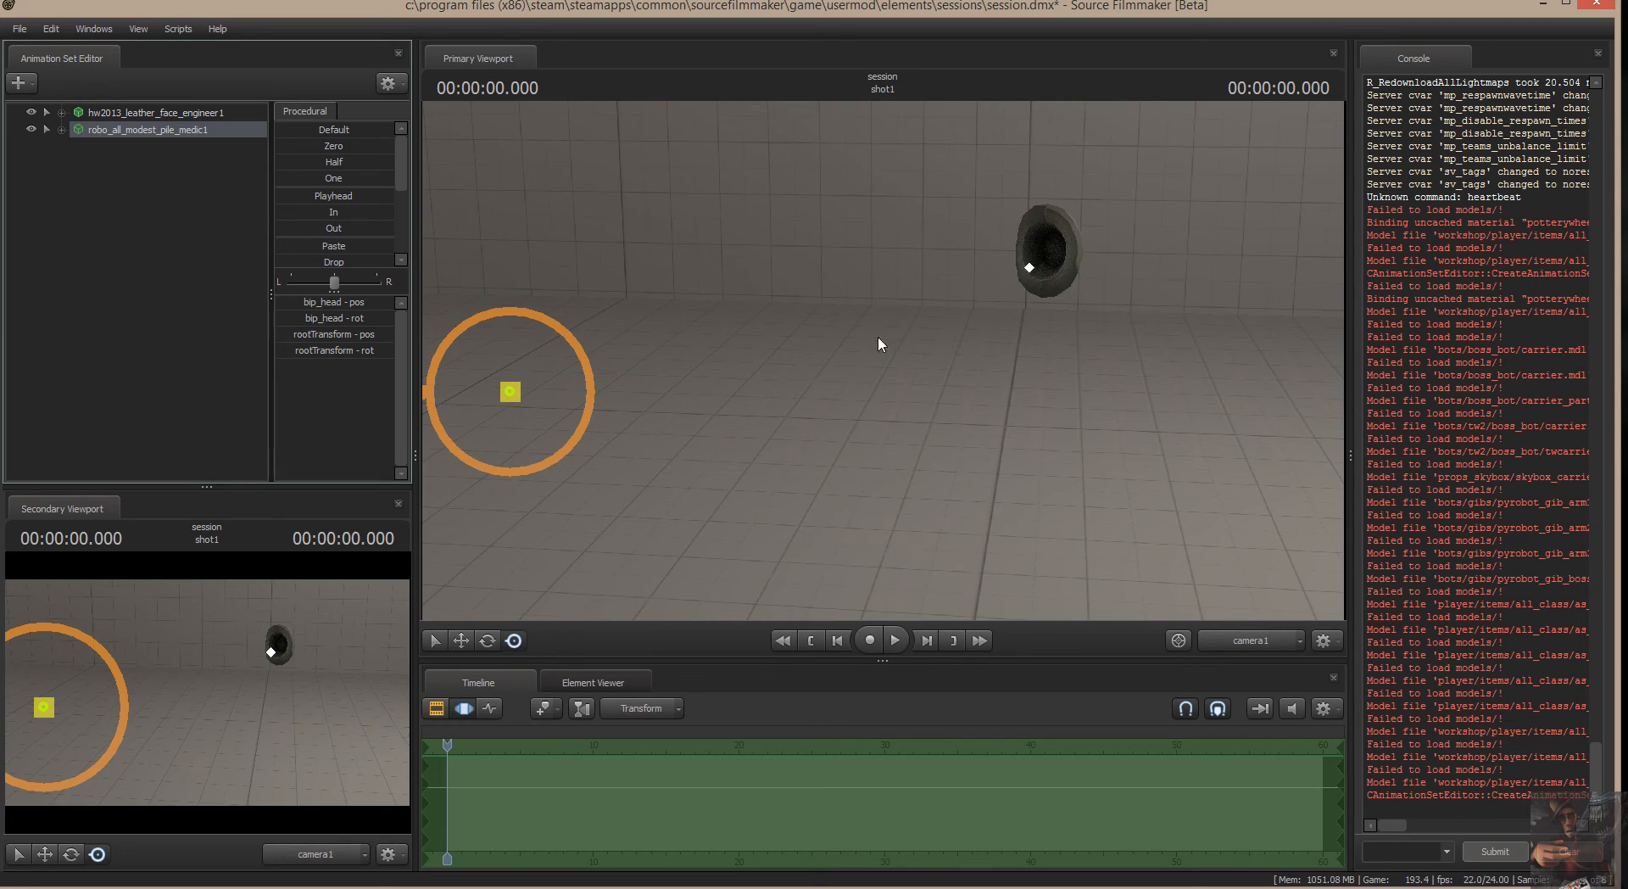
Rotate the robo_all_modest_pile_medic1 model about its root control and view it above the stage from several angles.
{"action": "left_click", "coordinate": [297, 131]}
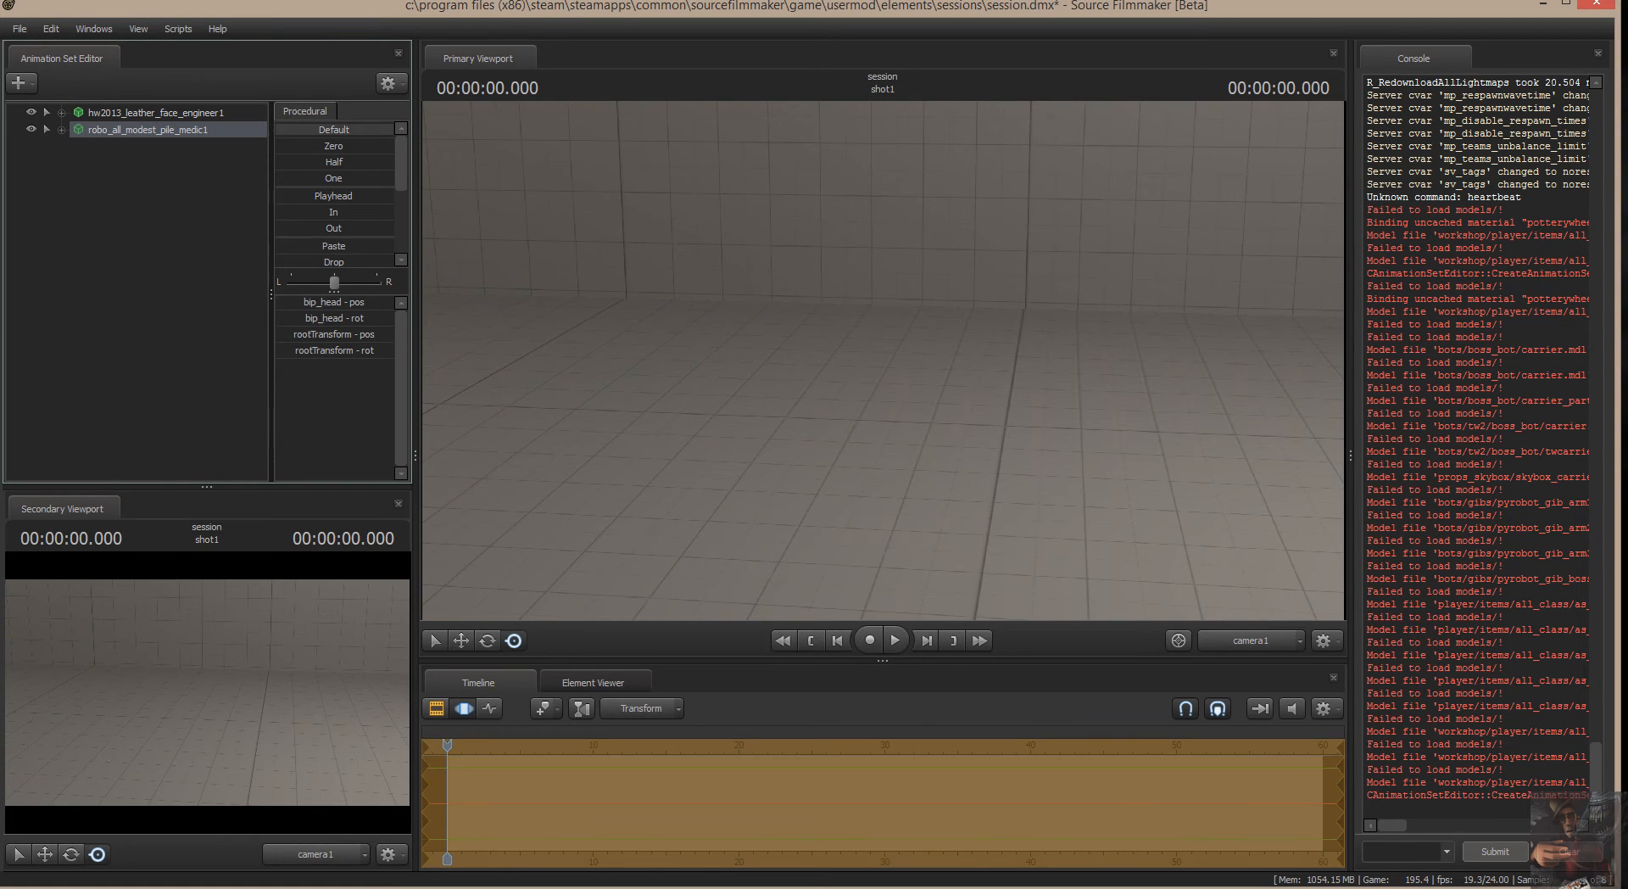
{"action": "left_click_drag", "start_coordinate": [937, 269], "coordinate": [1140, 341]}
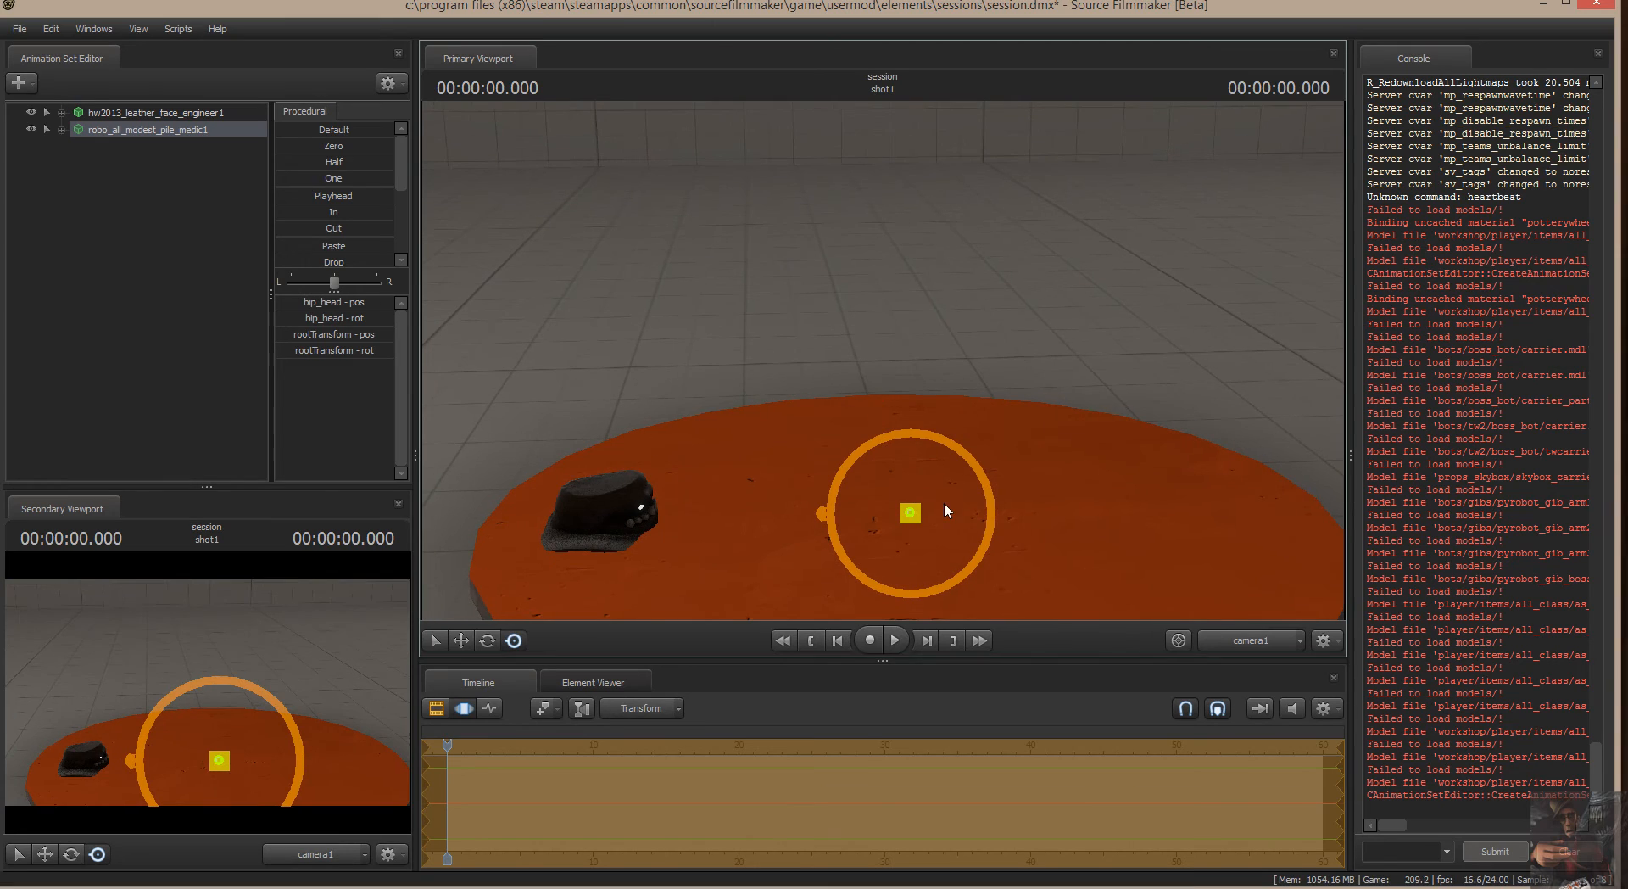
{"action": "left_click_drag", "start_coordinate": [975, 463], "coordinate": [976, 462]}
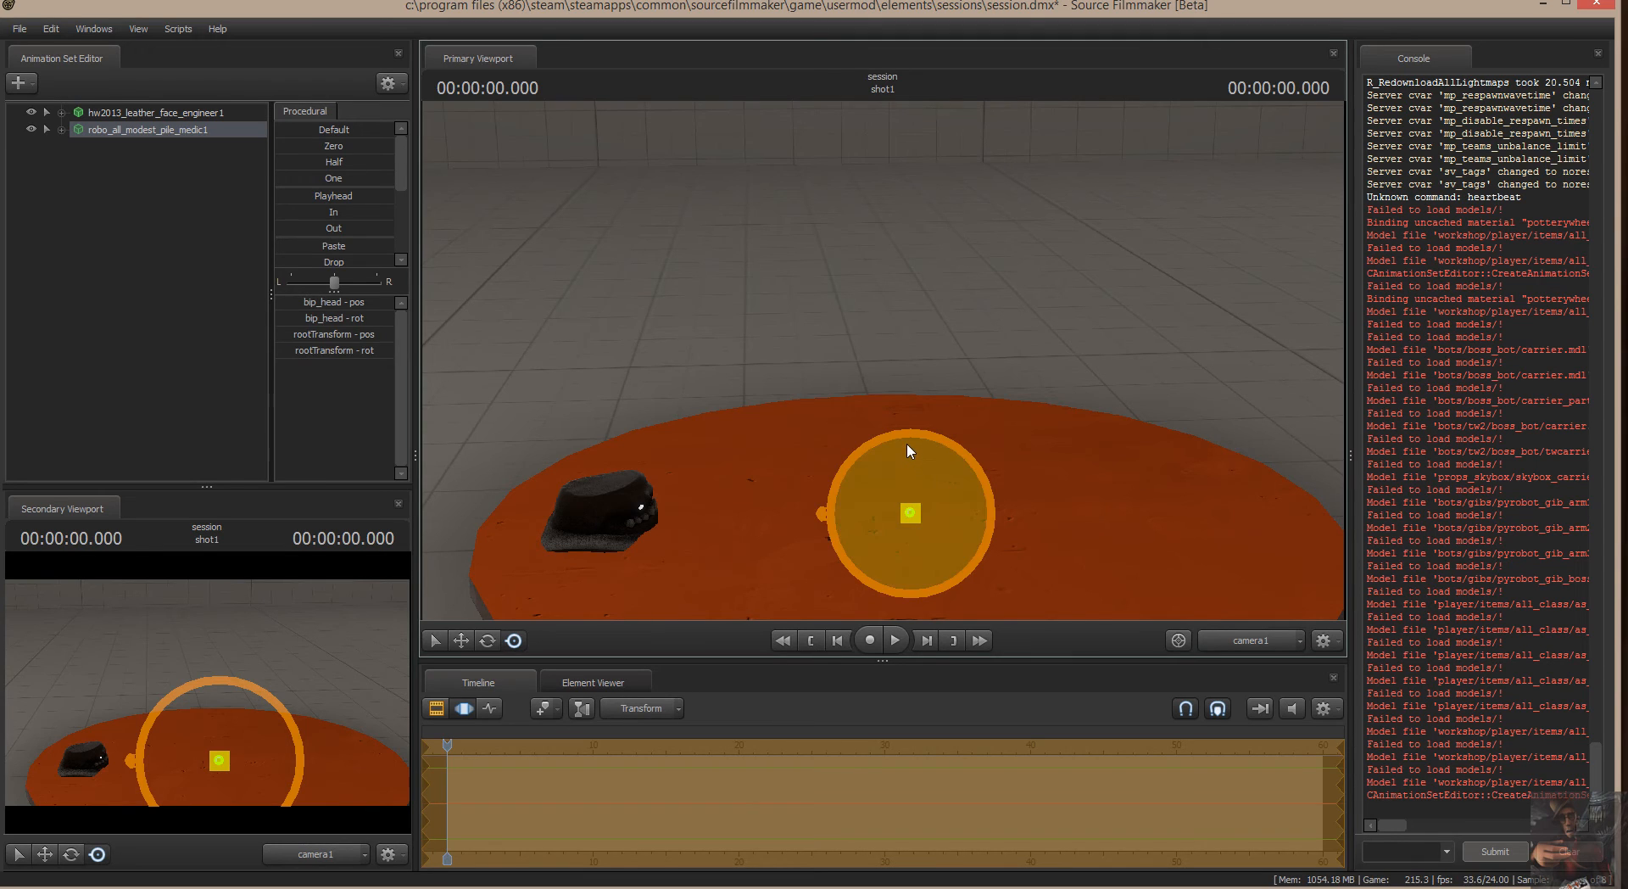
{"action": "left_click_drag", "start_coordinate": [908, 443], "coordinate": [914, 564]}
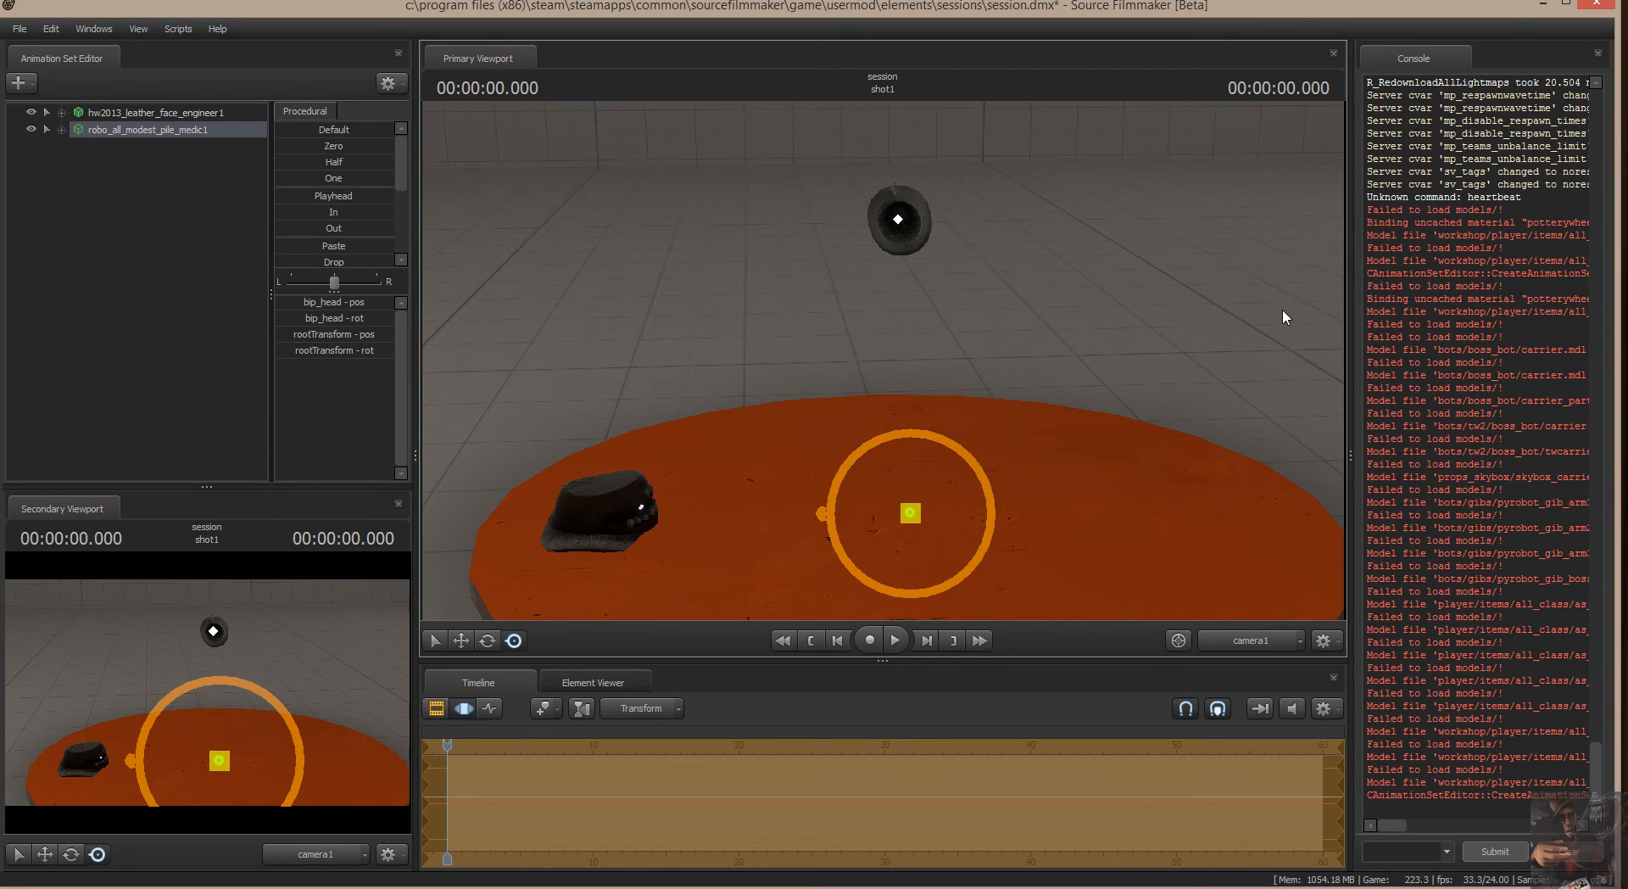
{"action": "mouse_move", "coordinate": [1283, 310]}
{"action": "left_mouse_down", "text": "alt"}
{"action": "mouse_move", "coordinate": [1162, 314]}
{"action": "mouse_move", "coordinate": [909, 383]}
{"action": "left_mouse_up", "text": "alt"}
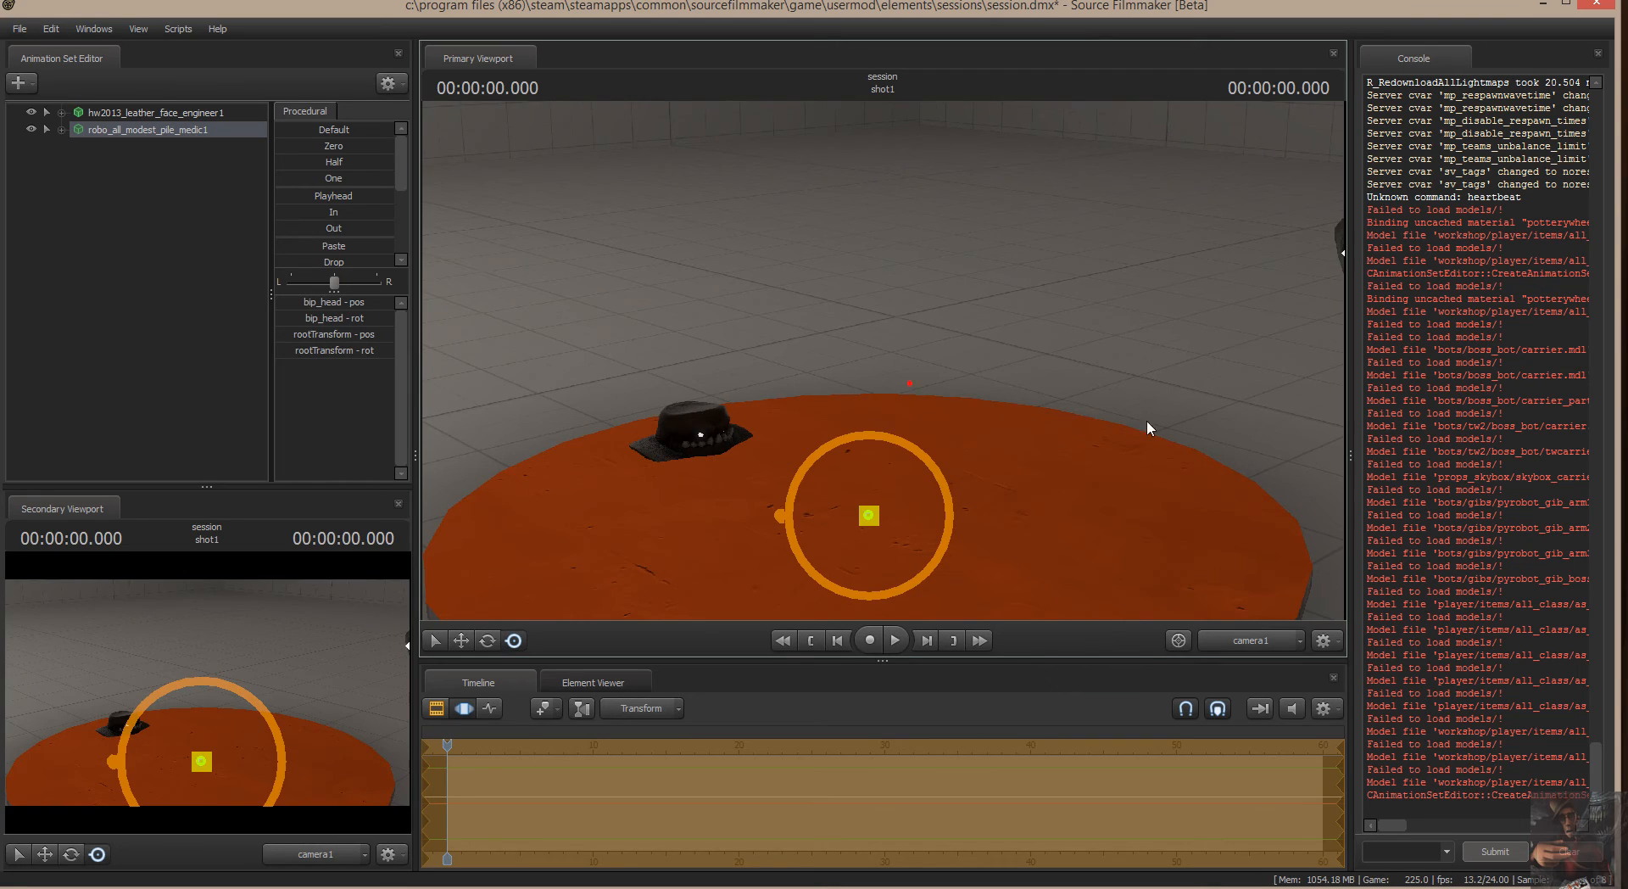
{"action": "left_click_drag", "start_coordinate": [1146, 419], "coordinate": [1255, 432]}
Expand the Body group of robo_all_modest_pile_medic1, select its bip_head control and view the hat from another angle.
{"action": "left_click", "coordinate": [62, 131]}
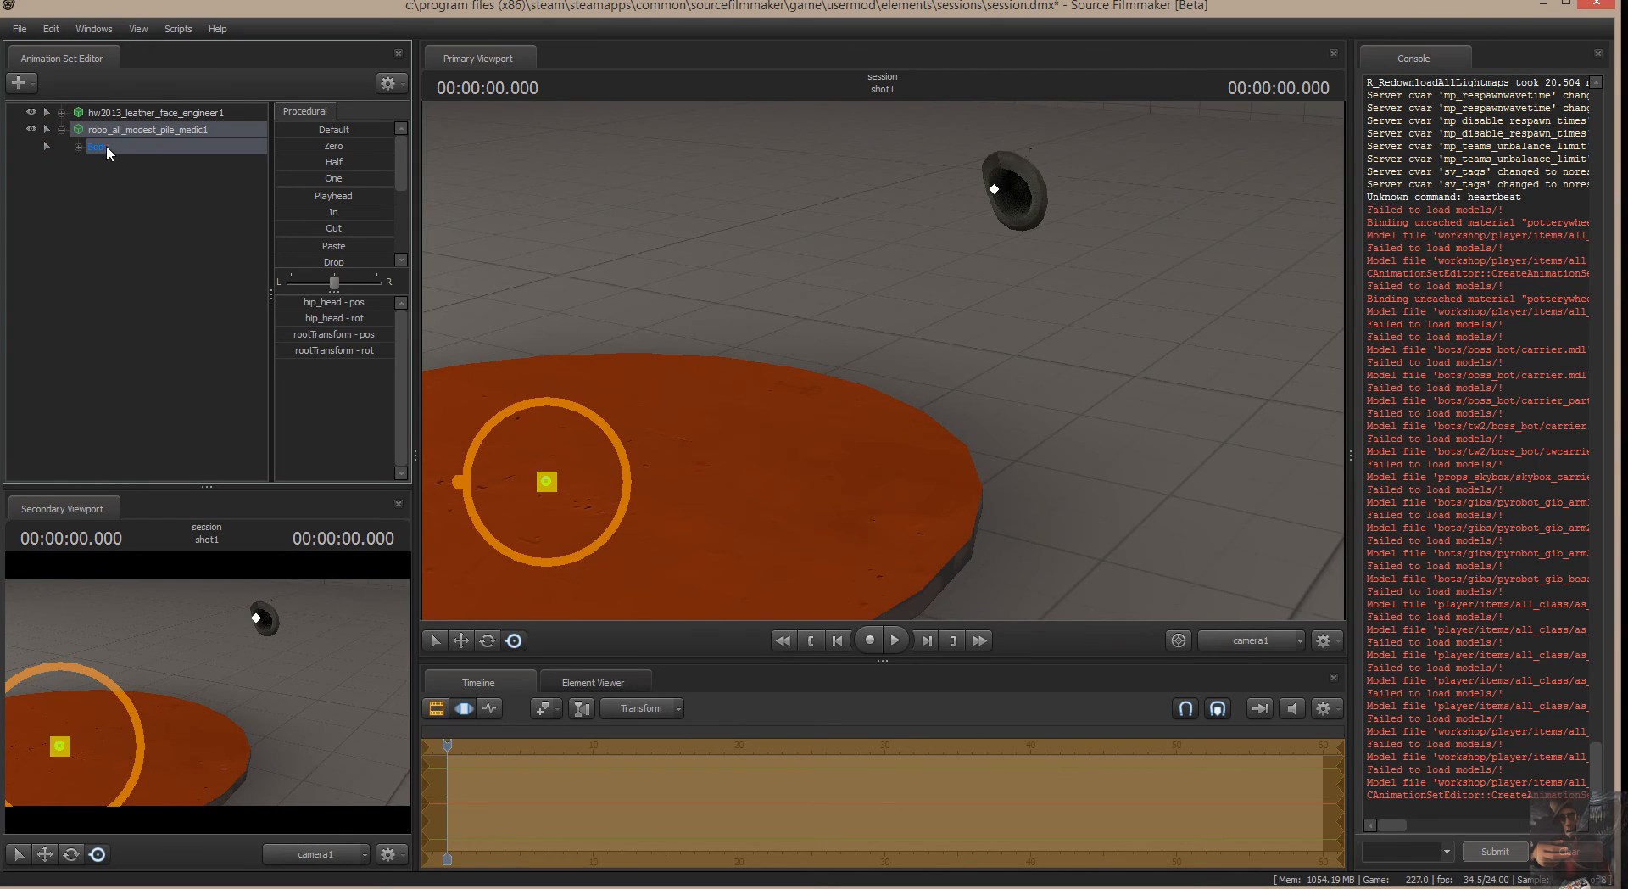
{"action": "left_click", "coordinate": [105, 145]}
{"action": "left_click", "coordinate": [78, 147]}
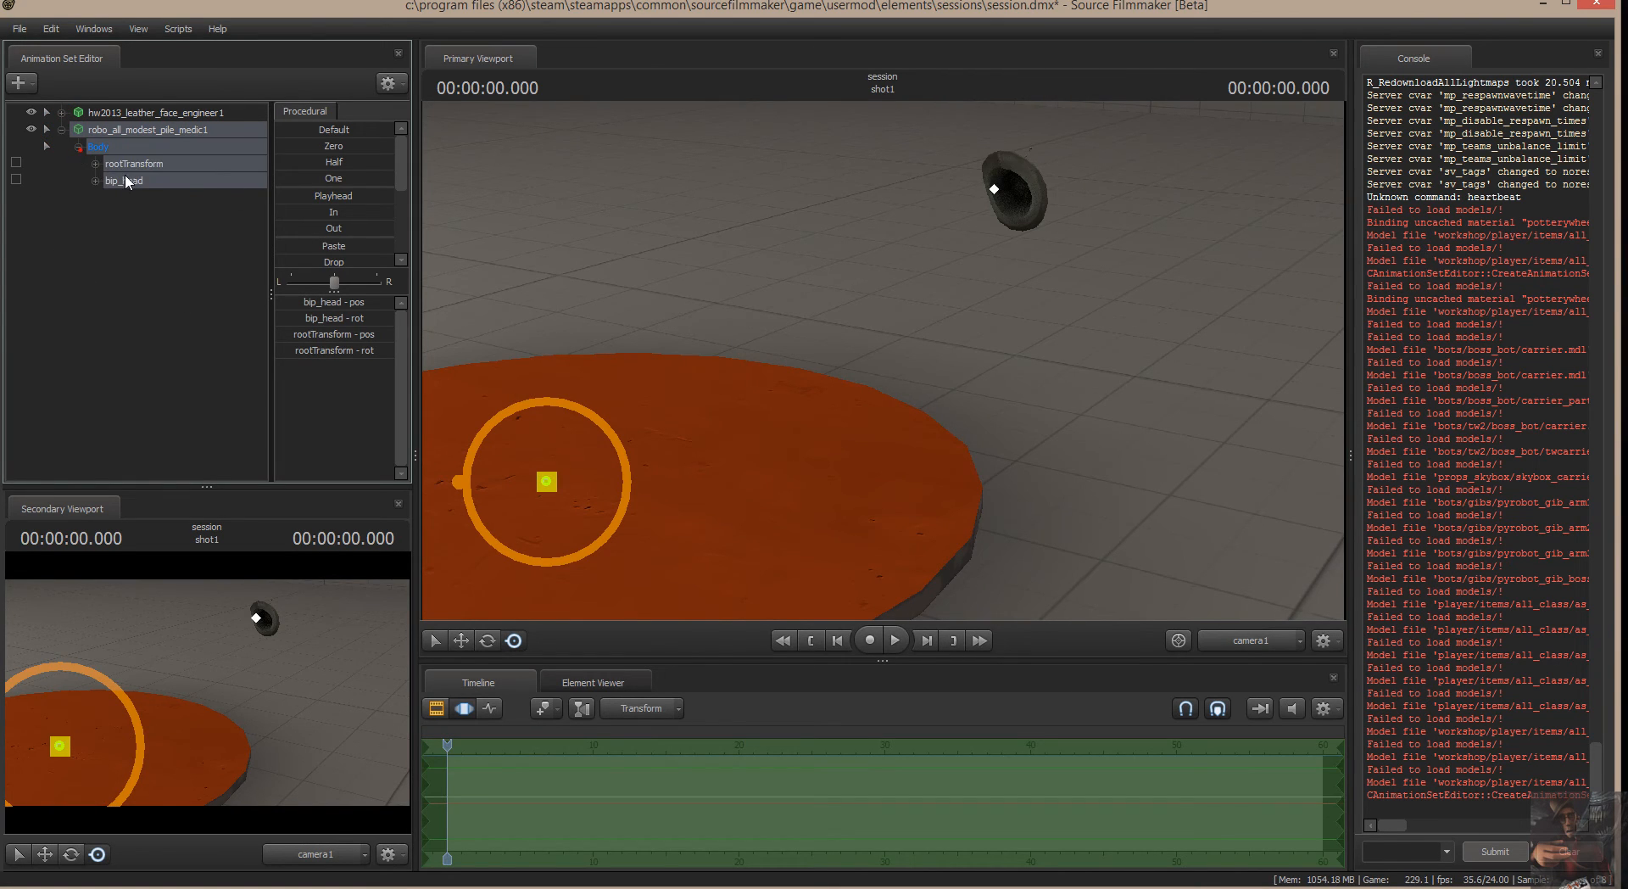
{"action": "left_click", "coordinate": [128, 180]}
{"action": "left_click_drag", "start_coordinate": [1210, 273], "coordinate": [886, 364]}
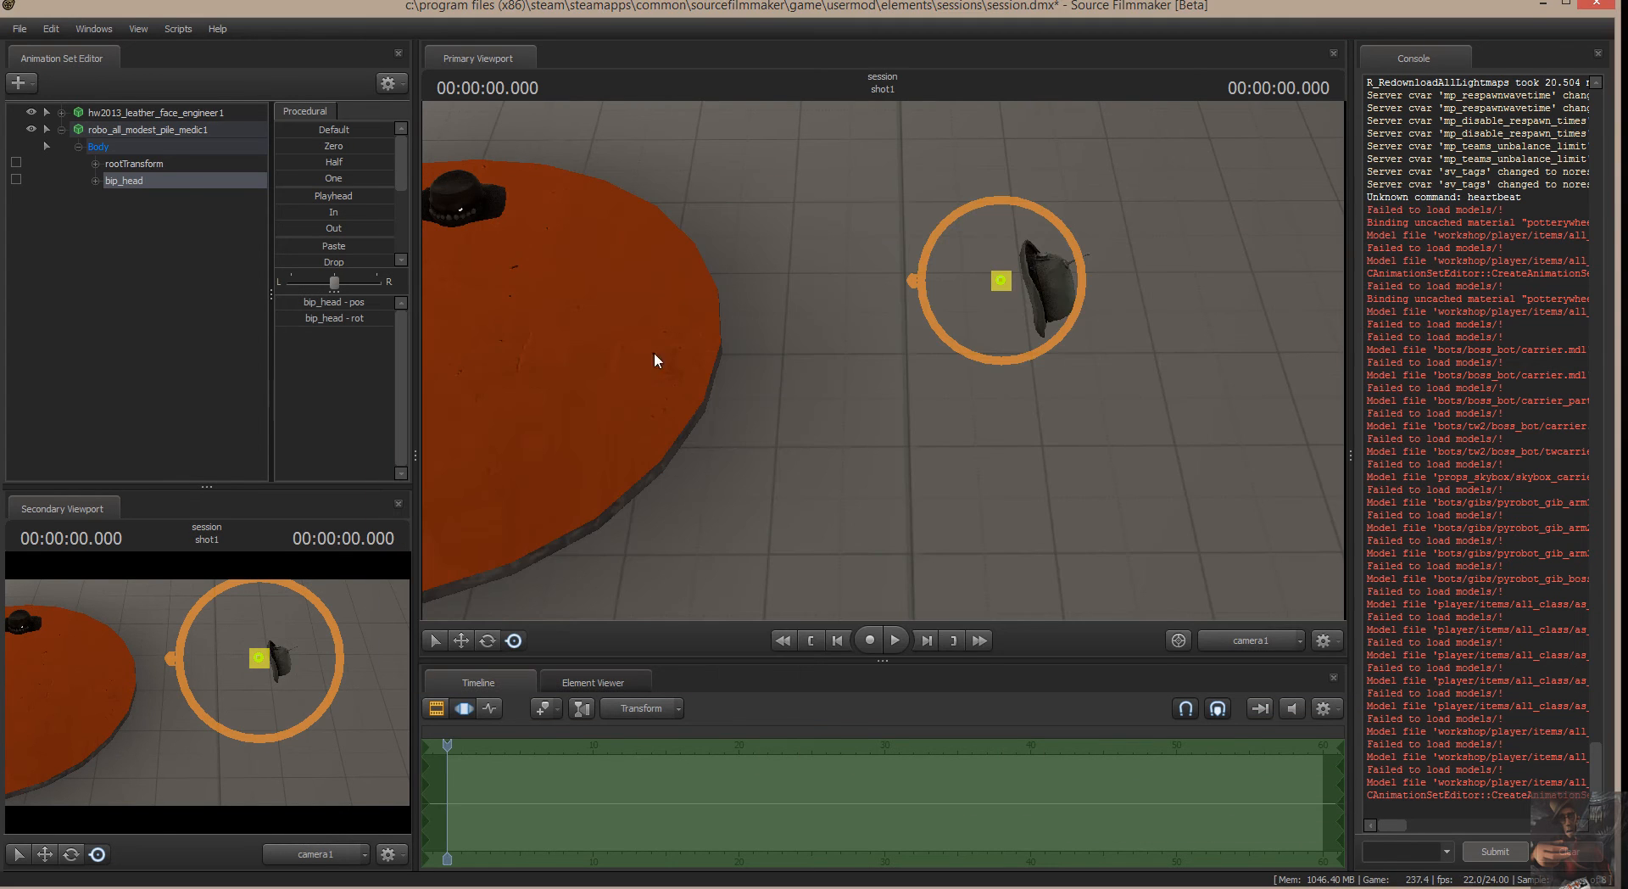
Begin an animation set for a new model, look through the "robo" models and replace the model filter with "archi".
{"action": "right_click", "coordinate": [111, 224]}
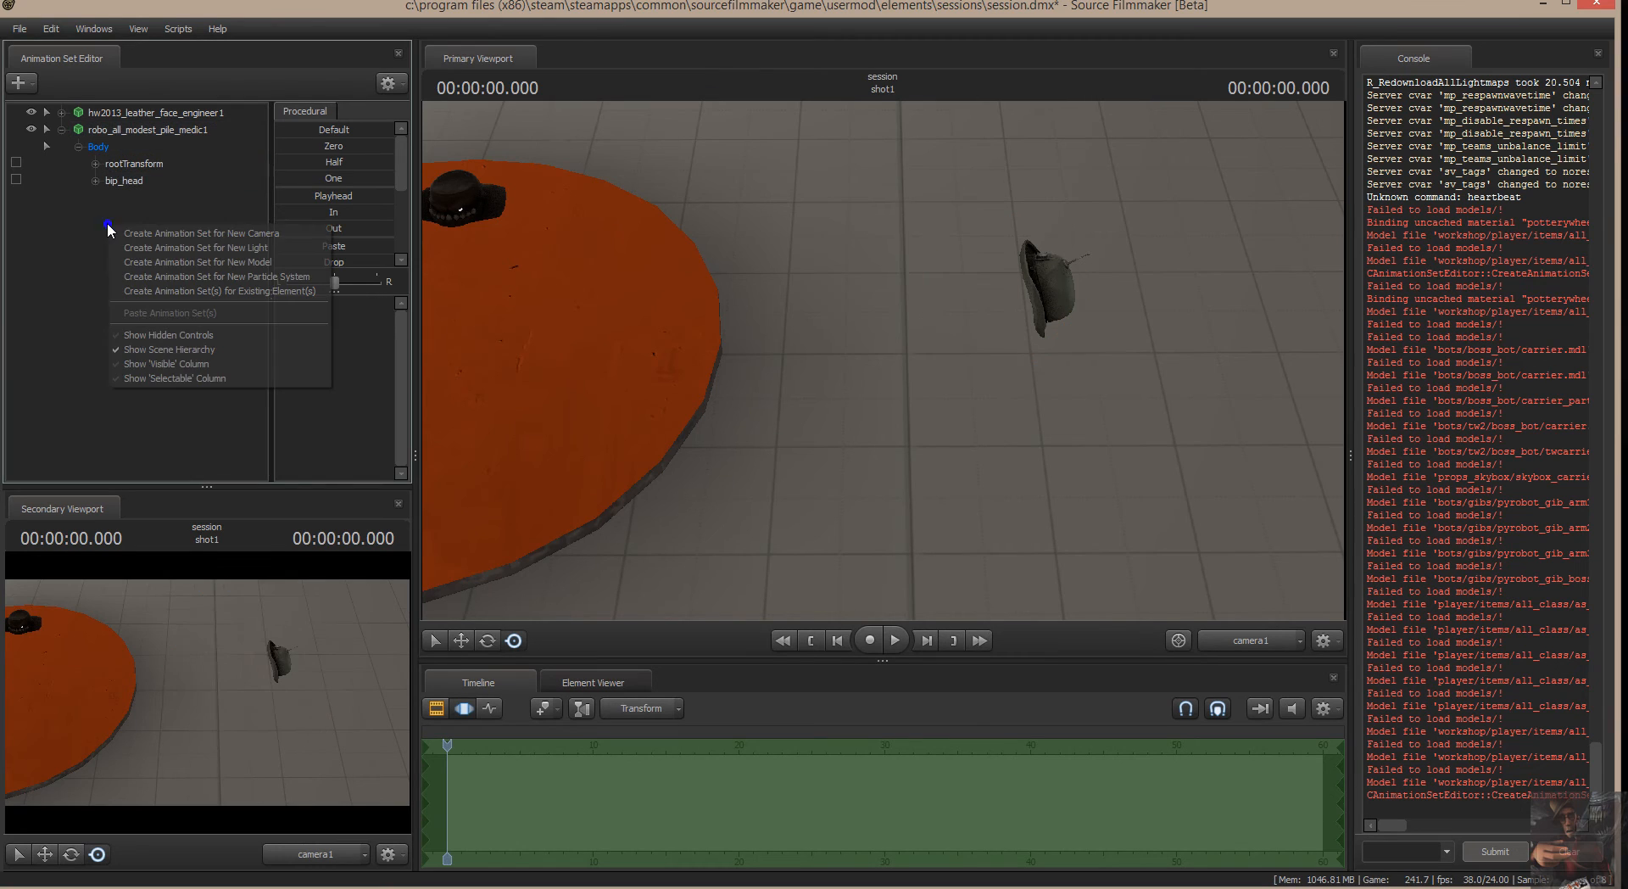
{"action": "left_click", "coordinate": [227, 262]}
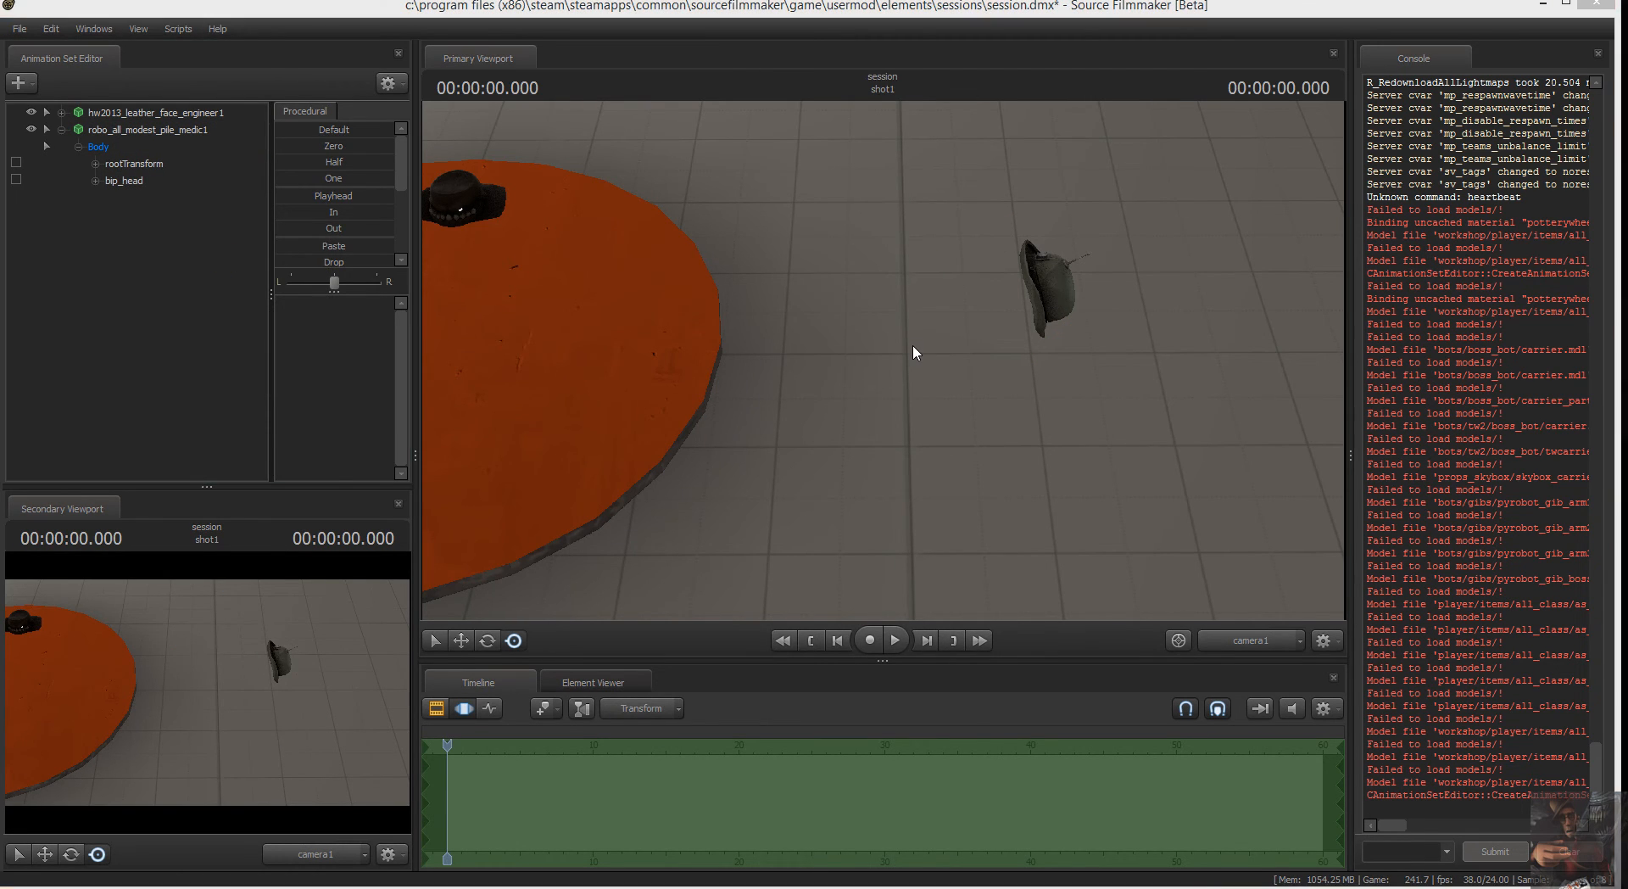
{"action": "scroll", "coordinate": [364, 501], "scroll_direction": "down", "scroll_amount": 15}
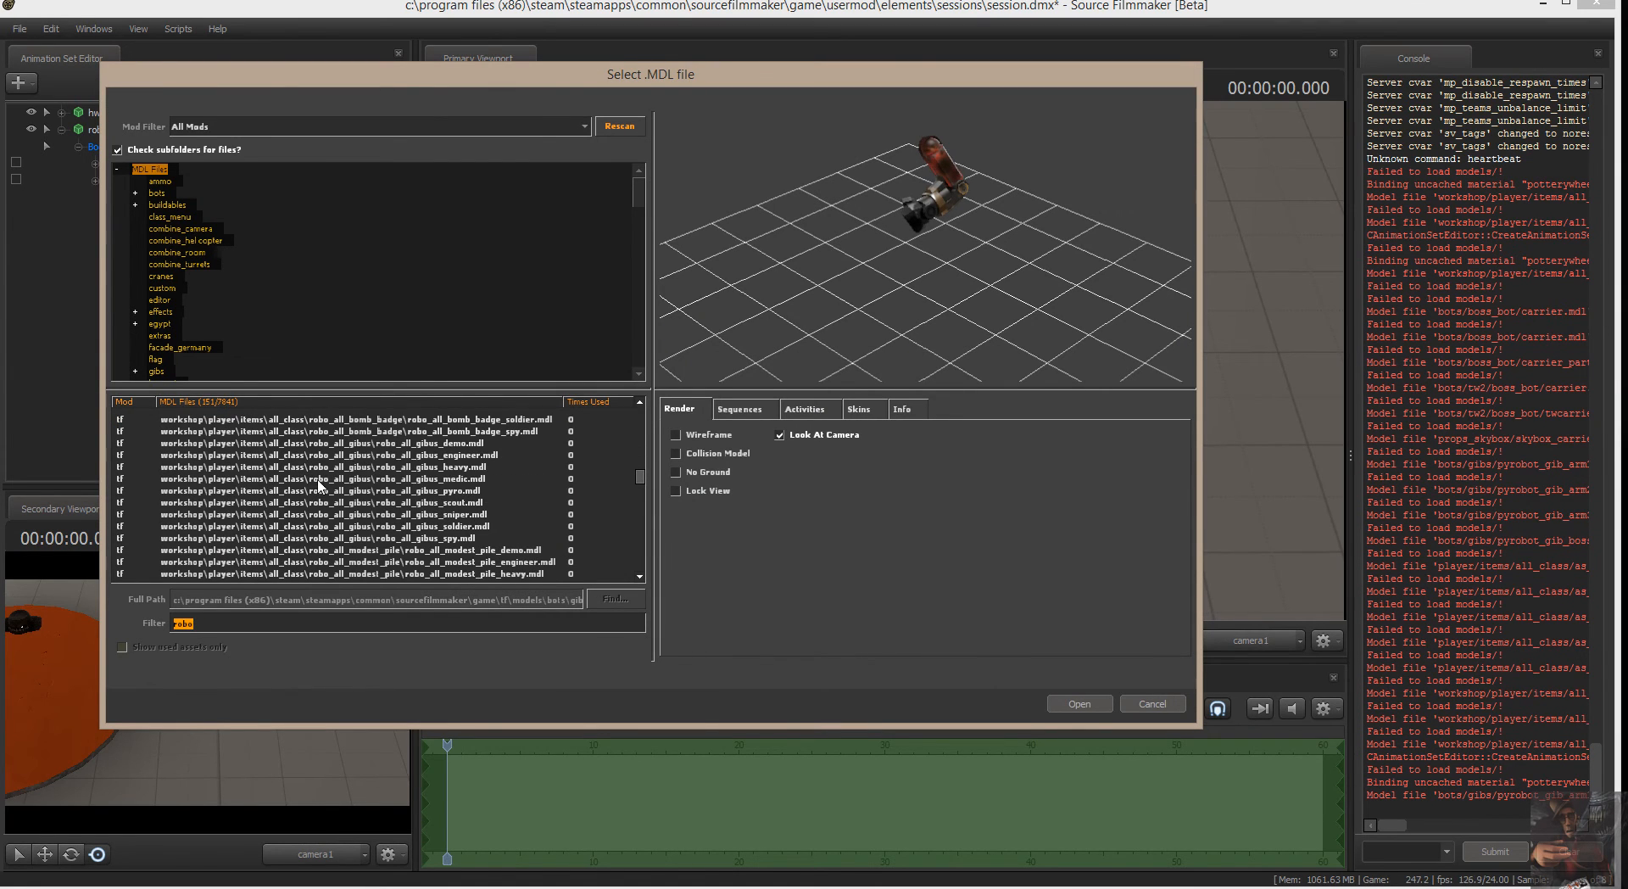
{"action": "scroll", "coordinate": [339, 495], "scroll_direction": "down", "scroll_amount": 15}
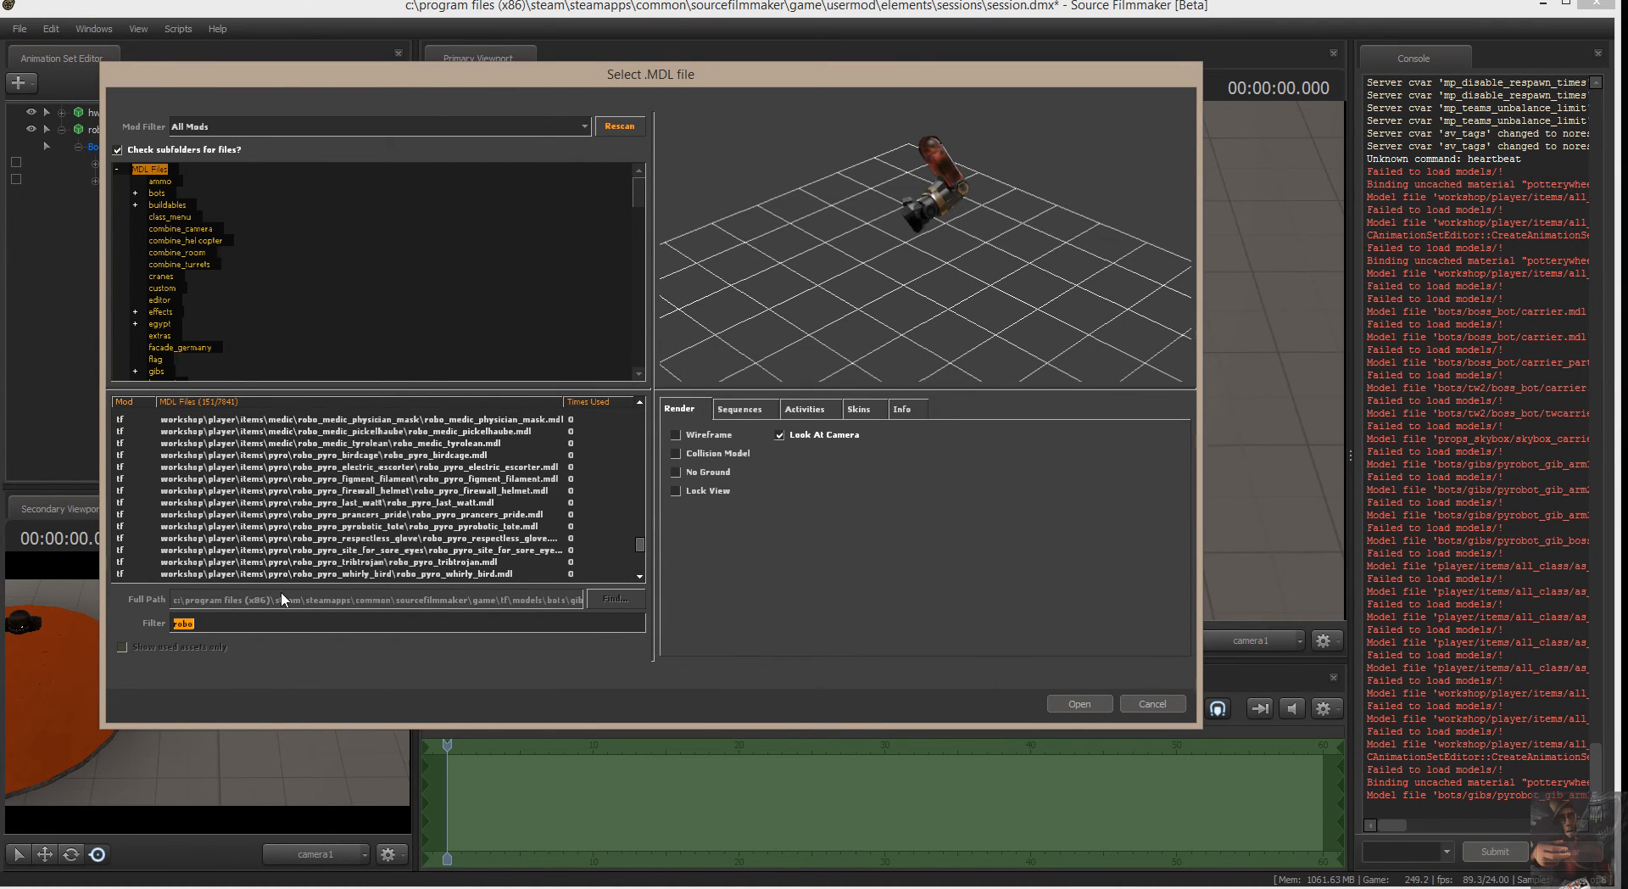
{"action": "type", "text": "arch"}
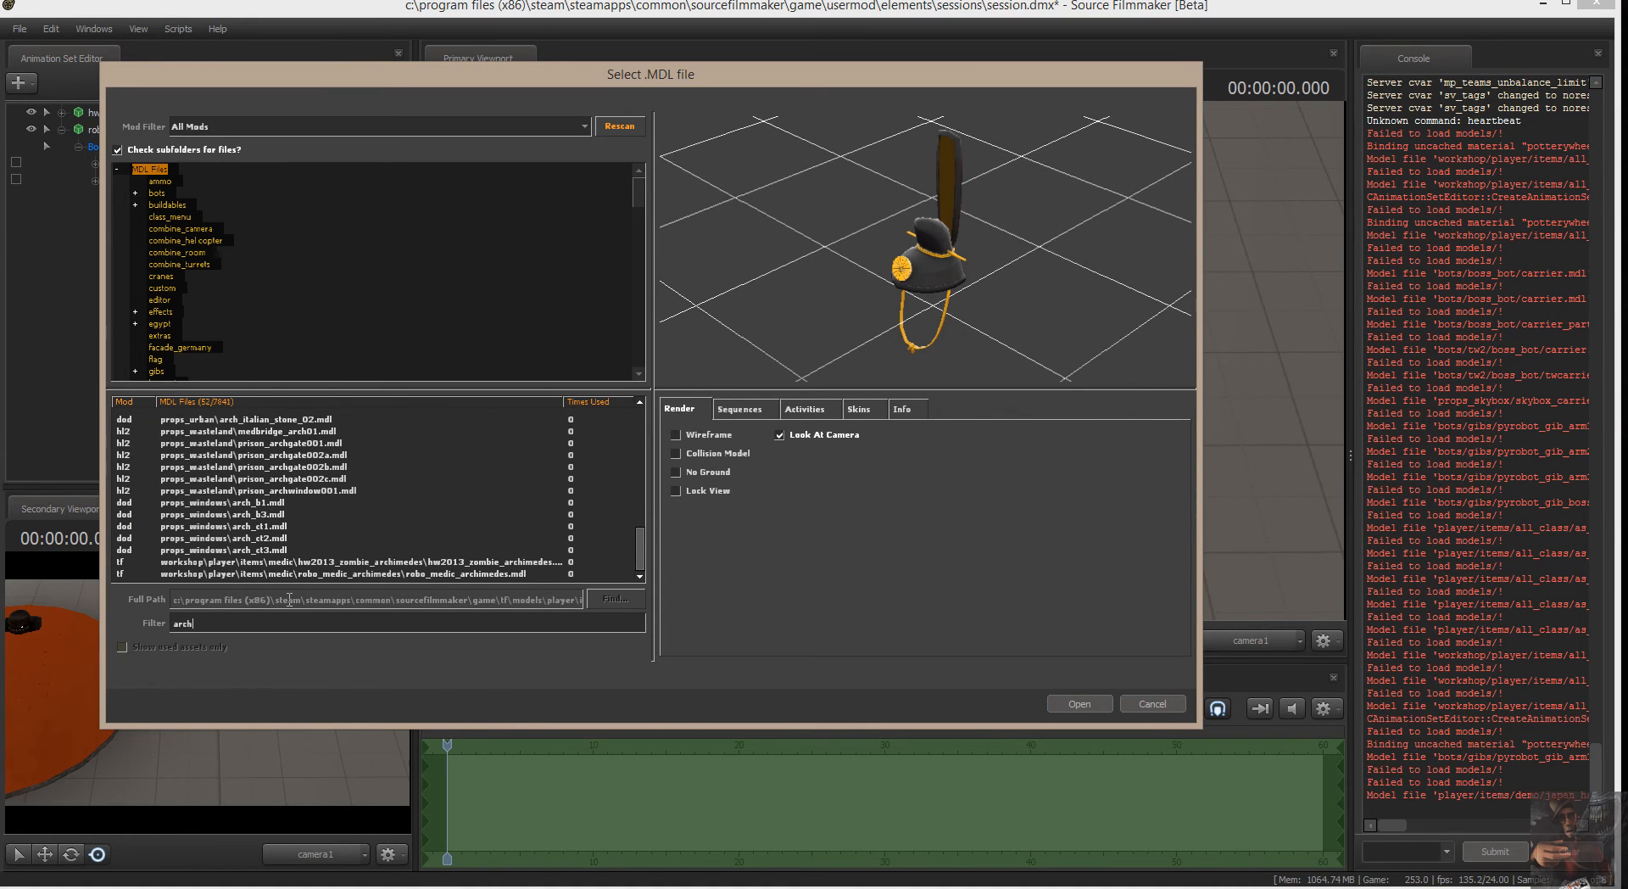
{"action": "type", "text": "i"}
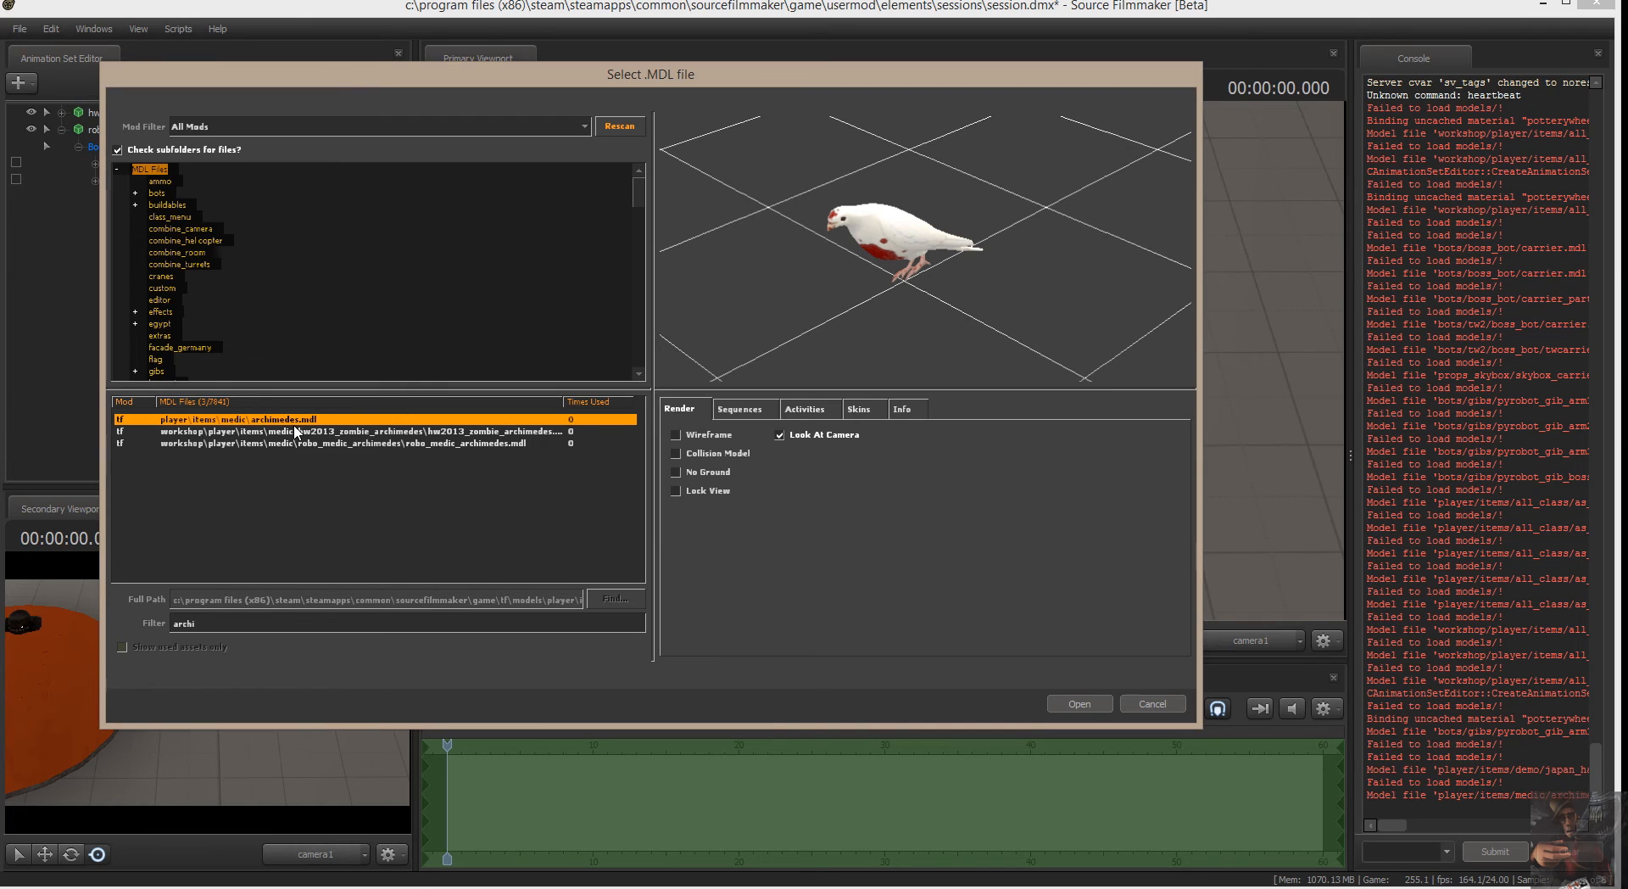
Preview the hw2013_zombie_archimedes and robo_medic_archimedes models from several angles, and dismiss the model browser without adding one.
{"action": "left_click", "coordinate": [431, 432]}
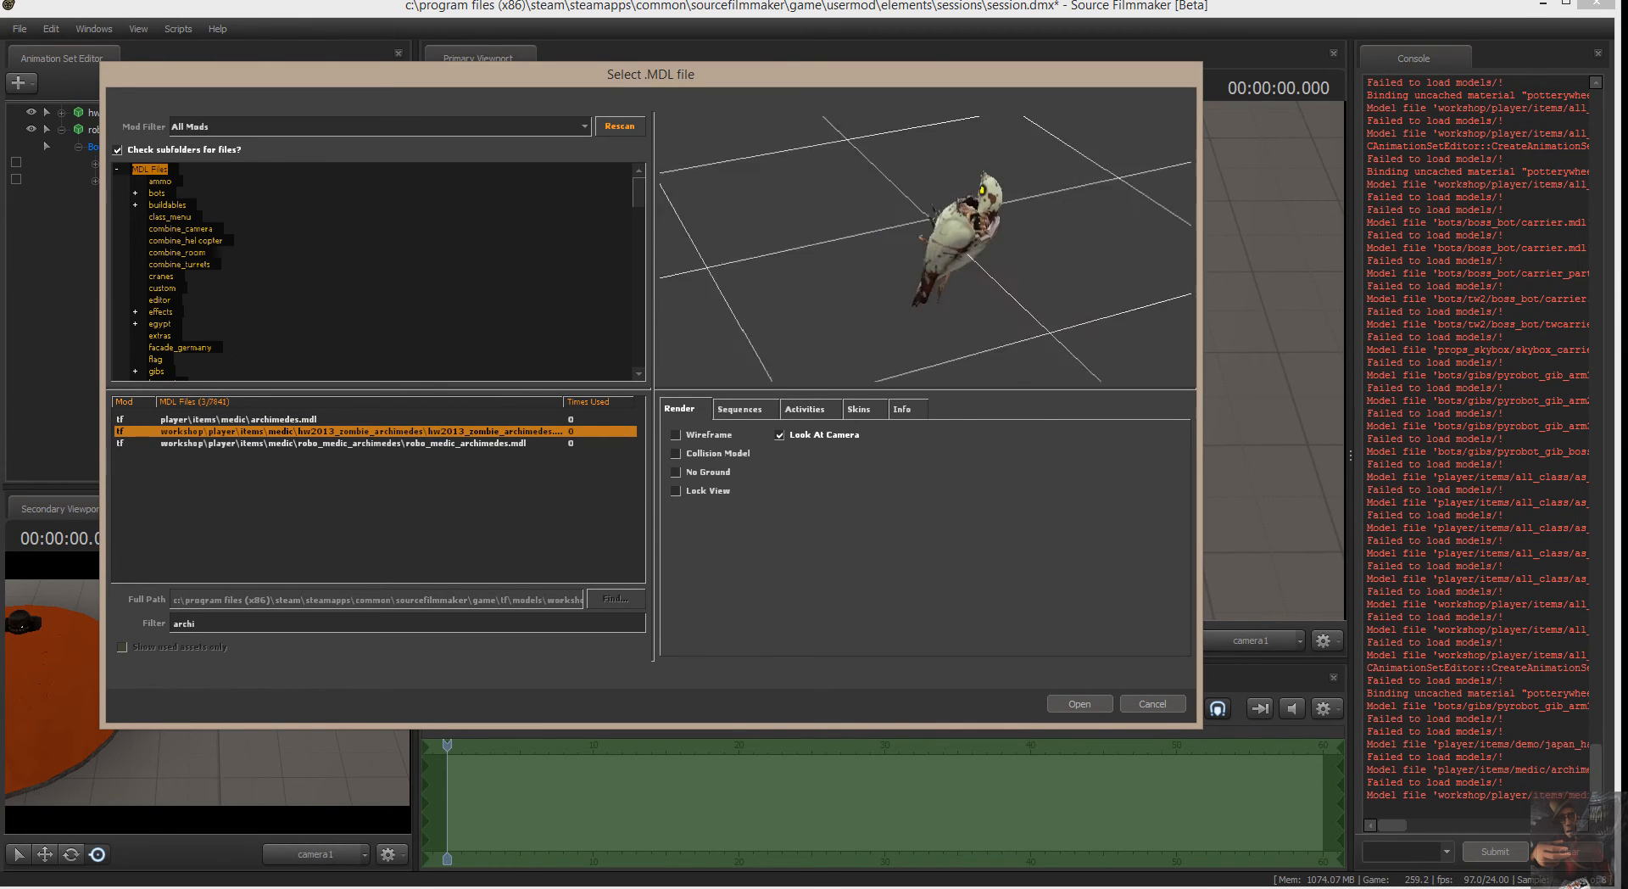
{"action": "left_click", "coordinate": [455, 442]}
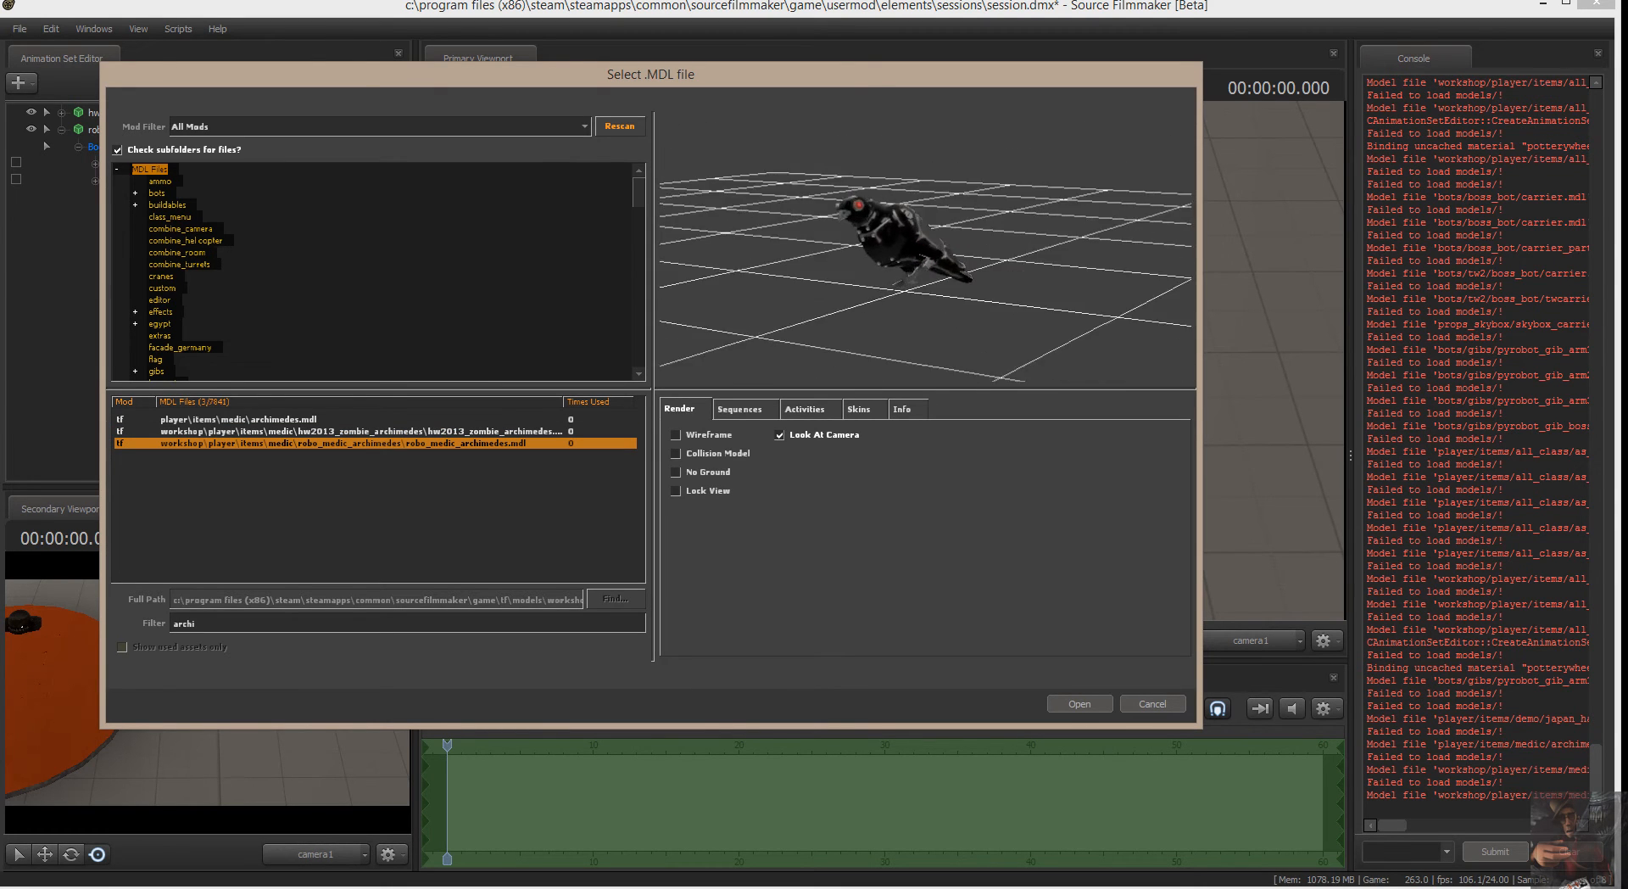
{"action": "left_click_drag", "start_coordinate": [1086, 305], "coordinate": [935, 291]}
{"action": "left_click_drag", "start_coordinate": [1059, 140], "coordinate": [1076, 250]}
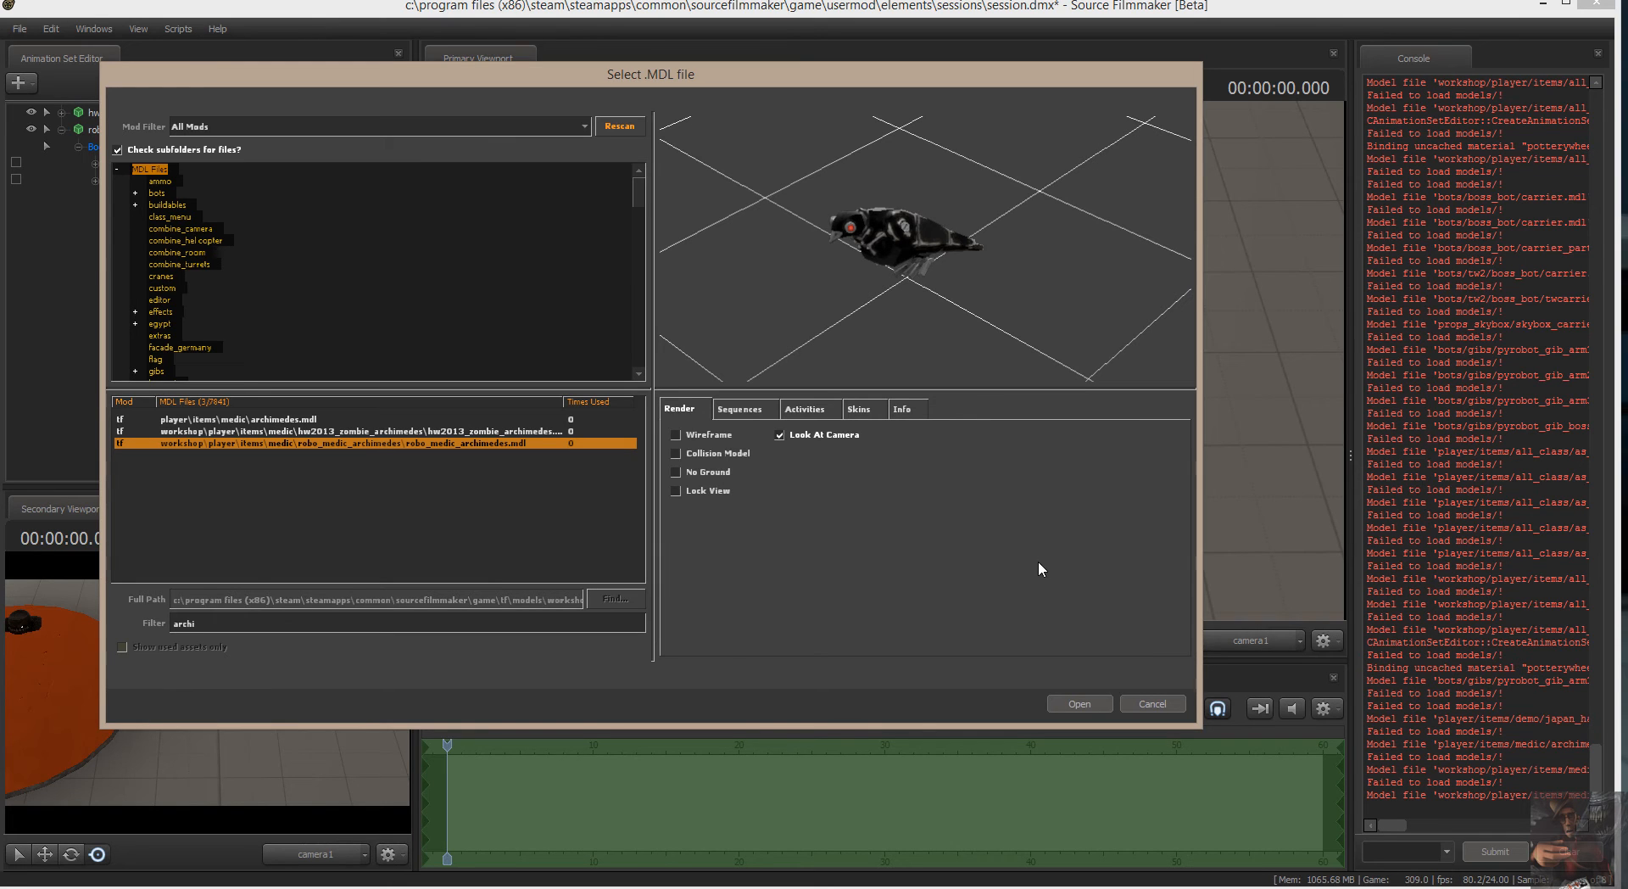
{"action": "left_click", "coordinate": [1160, 706]}
{"action": "left_click_drag", "start_coordinate": [893, 417], "coordinate": [881, 358]}
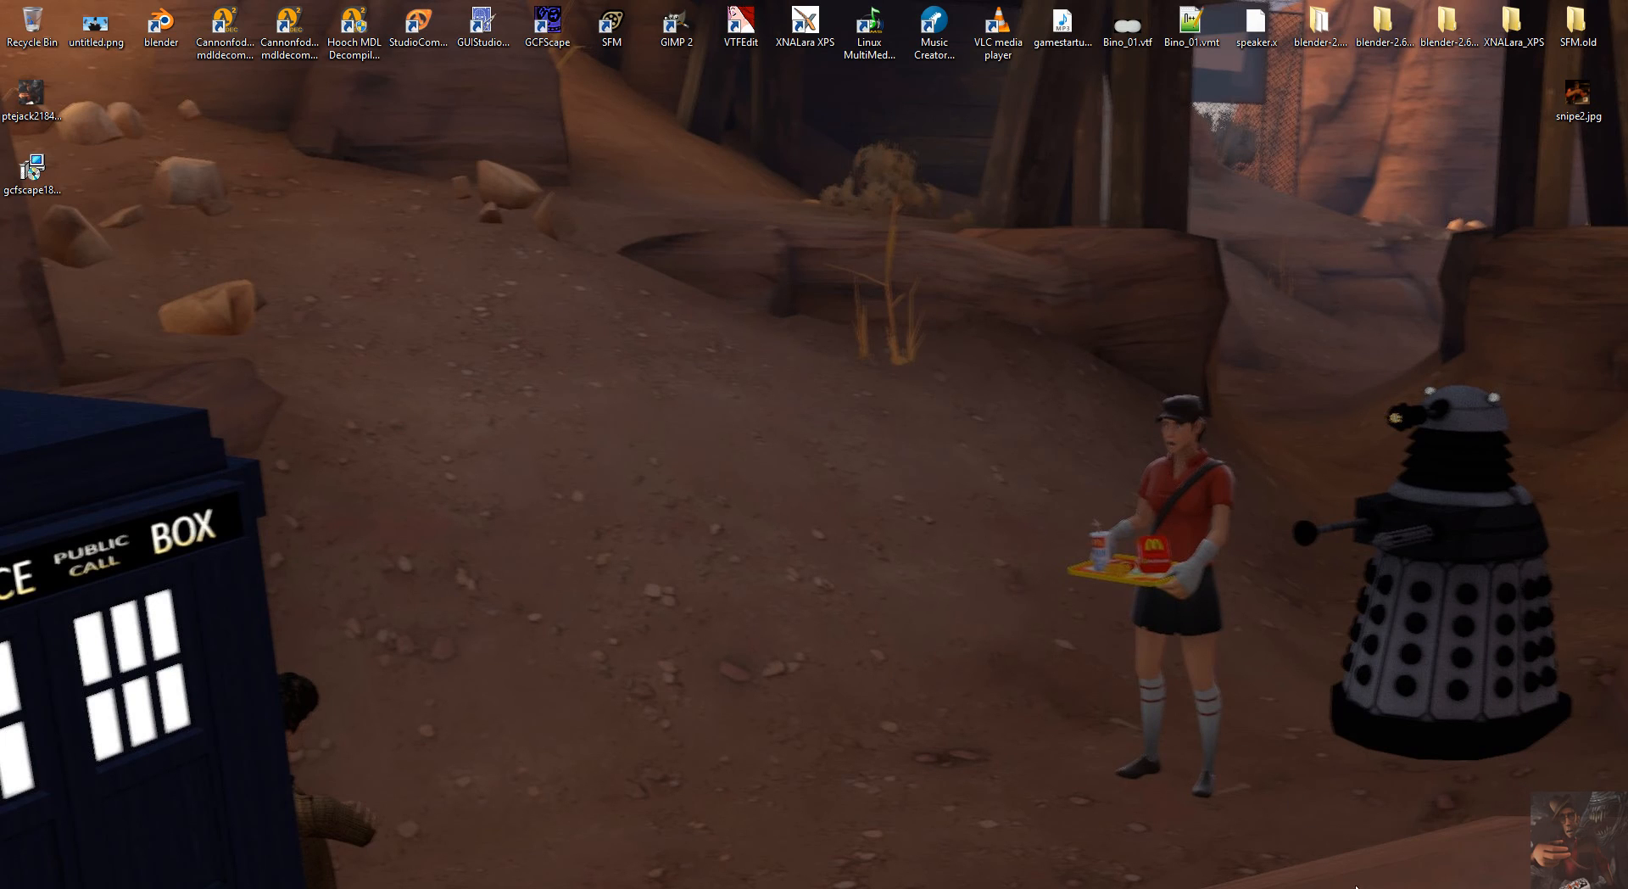
Close GCFScape and bring up the File Explorer window showing Team Fortress 2's tf folder.
{"action": "mouse_move", "coordinate": [1354, 888]}
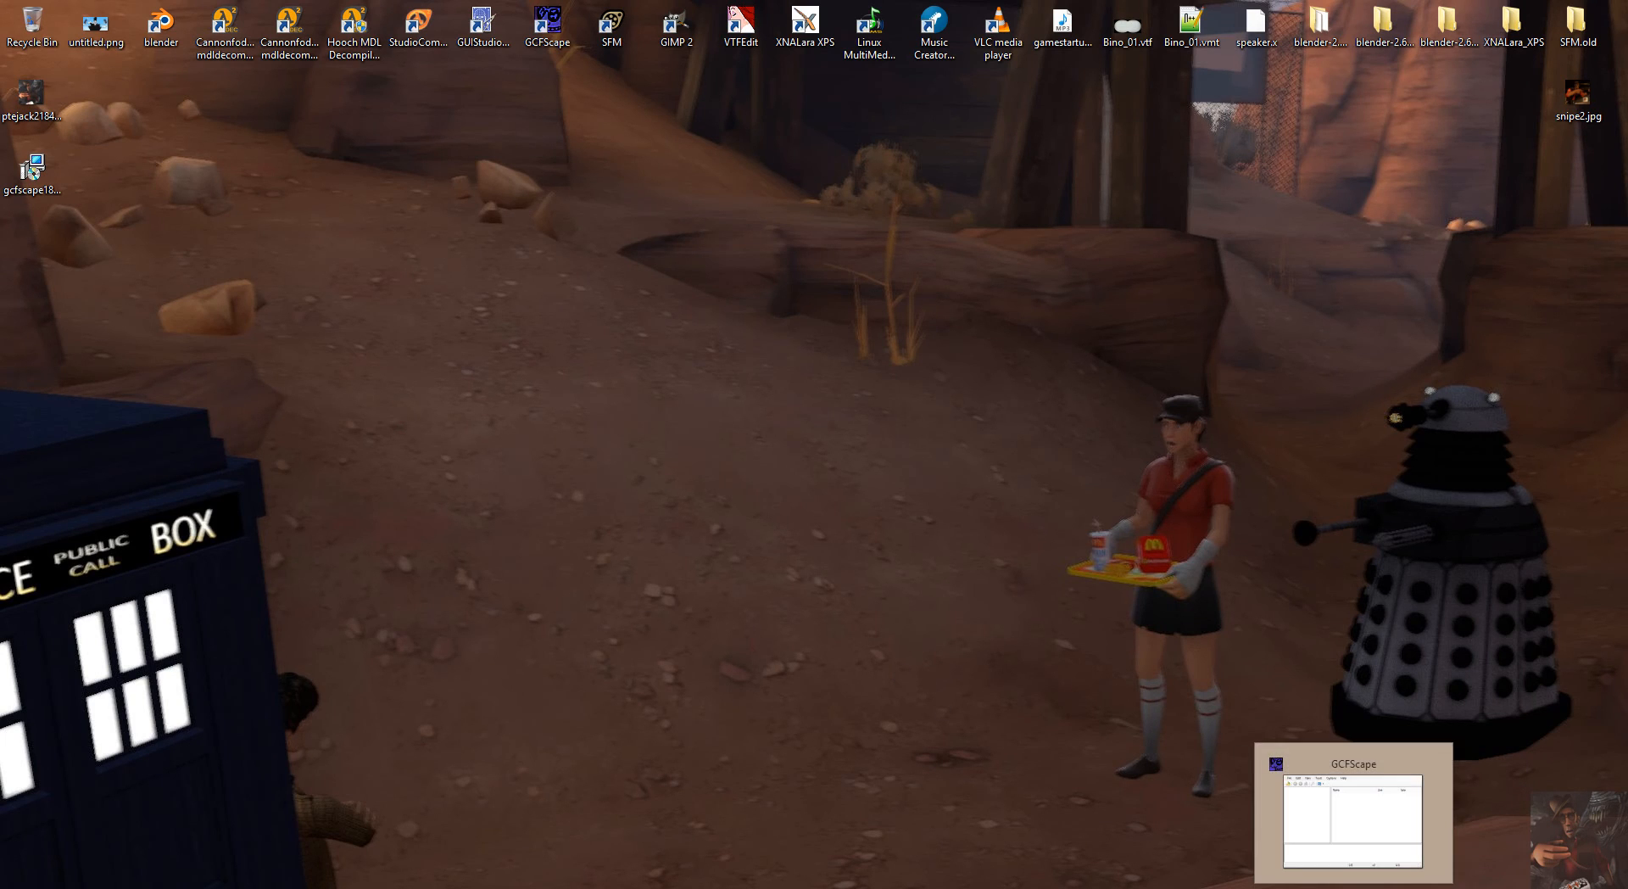
{"action": "left_click", "coordinate": [1431, 765]}
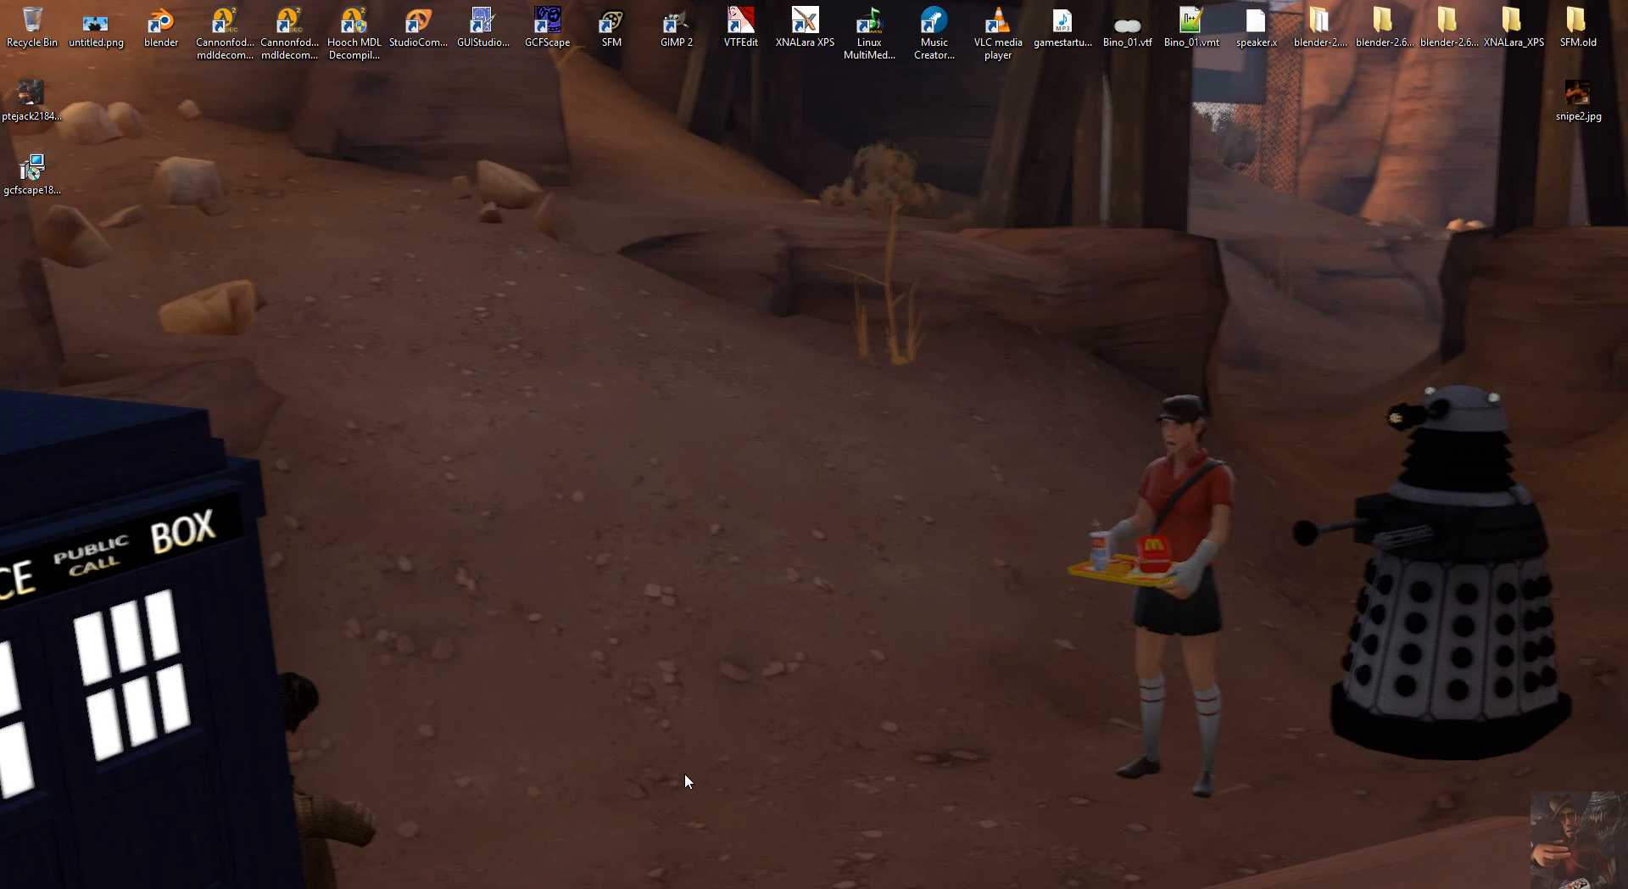
{"action": "left_click", "coordinate": [111, 888]}
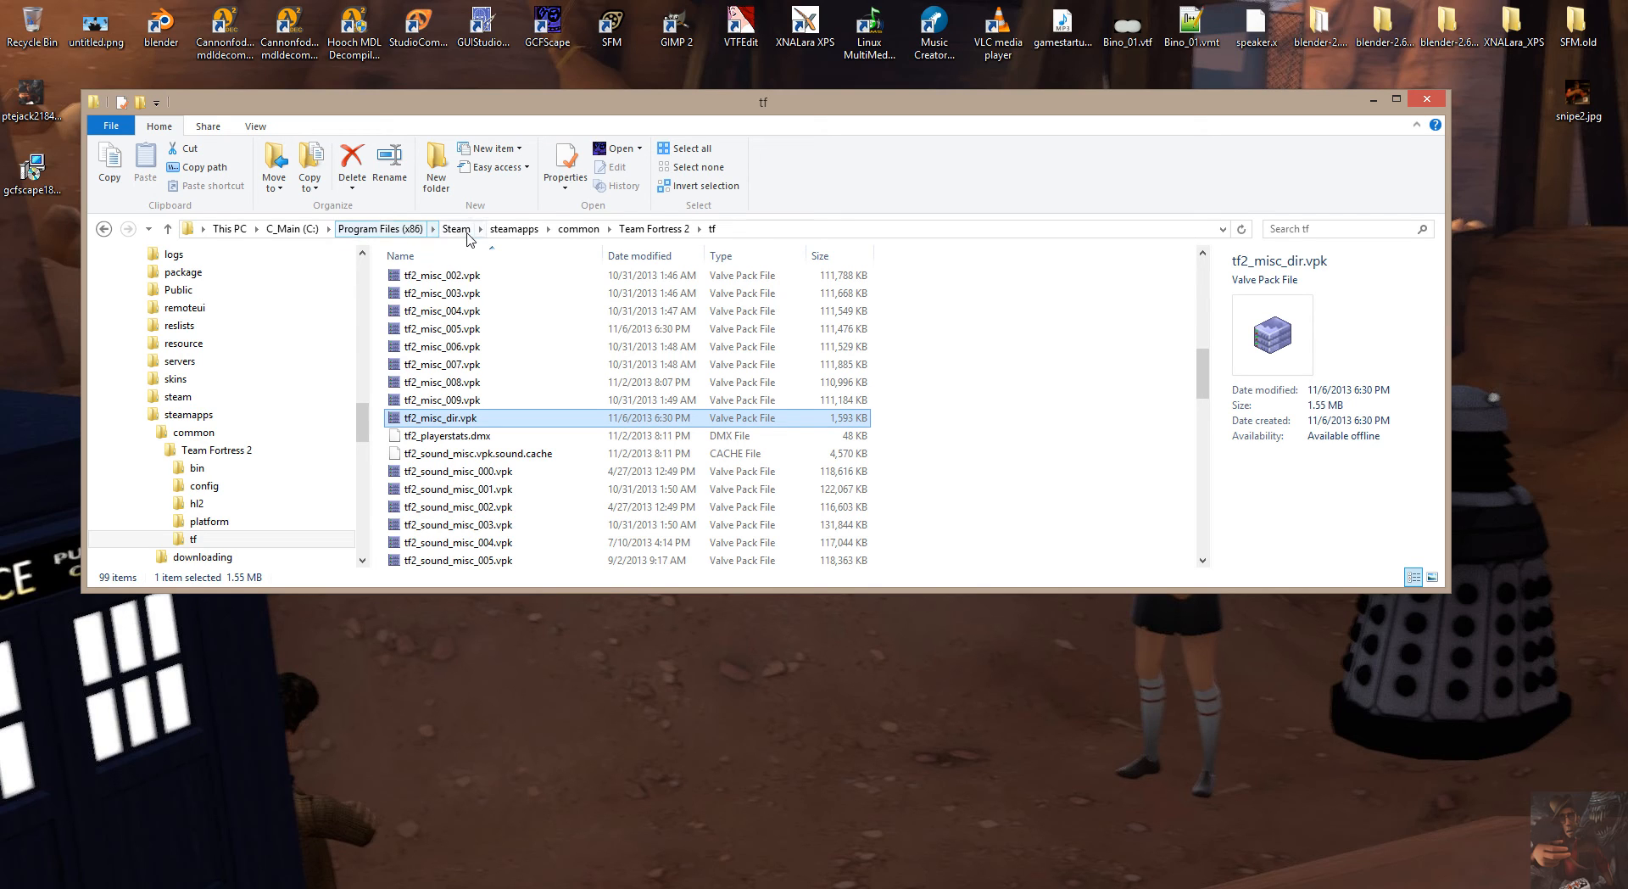
Go up to steamapps and open the folder path common\Team Fortress 2\tf\maps.
{"action": "left_click", "coordinate": [533, 236]}
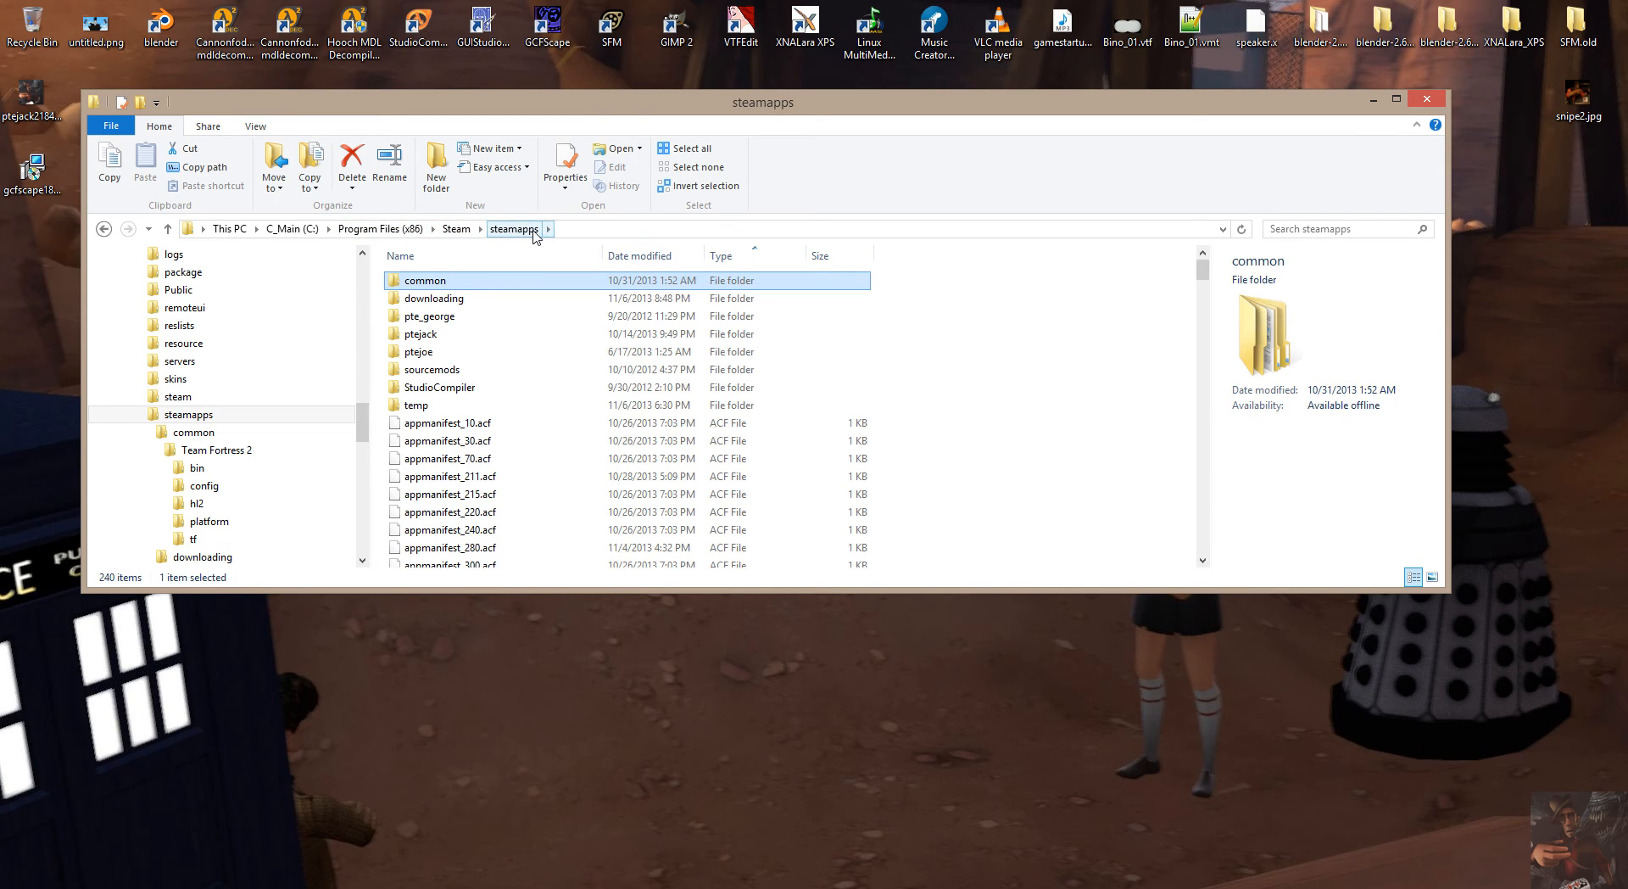
{"action": "double_click", "coordinate": [475, 282]}
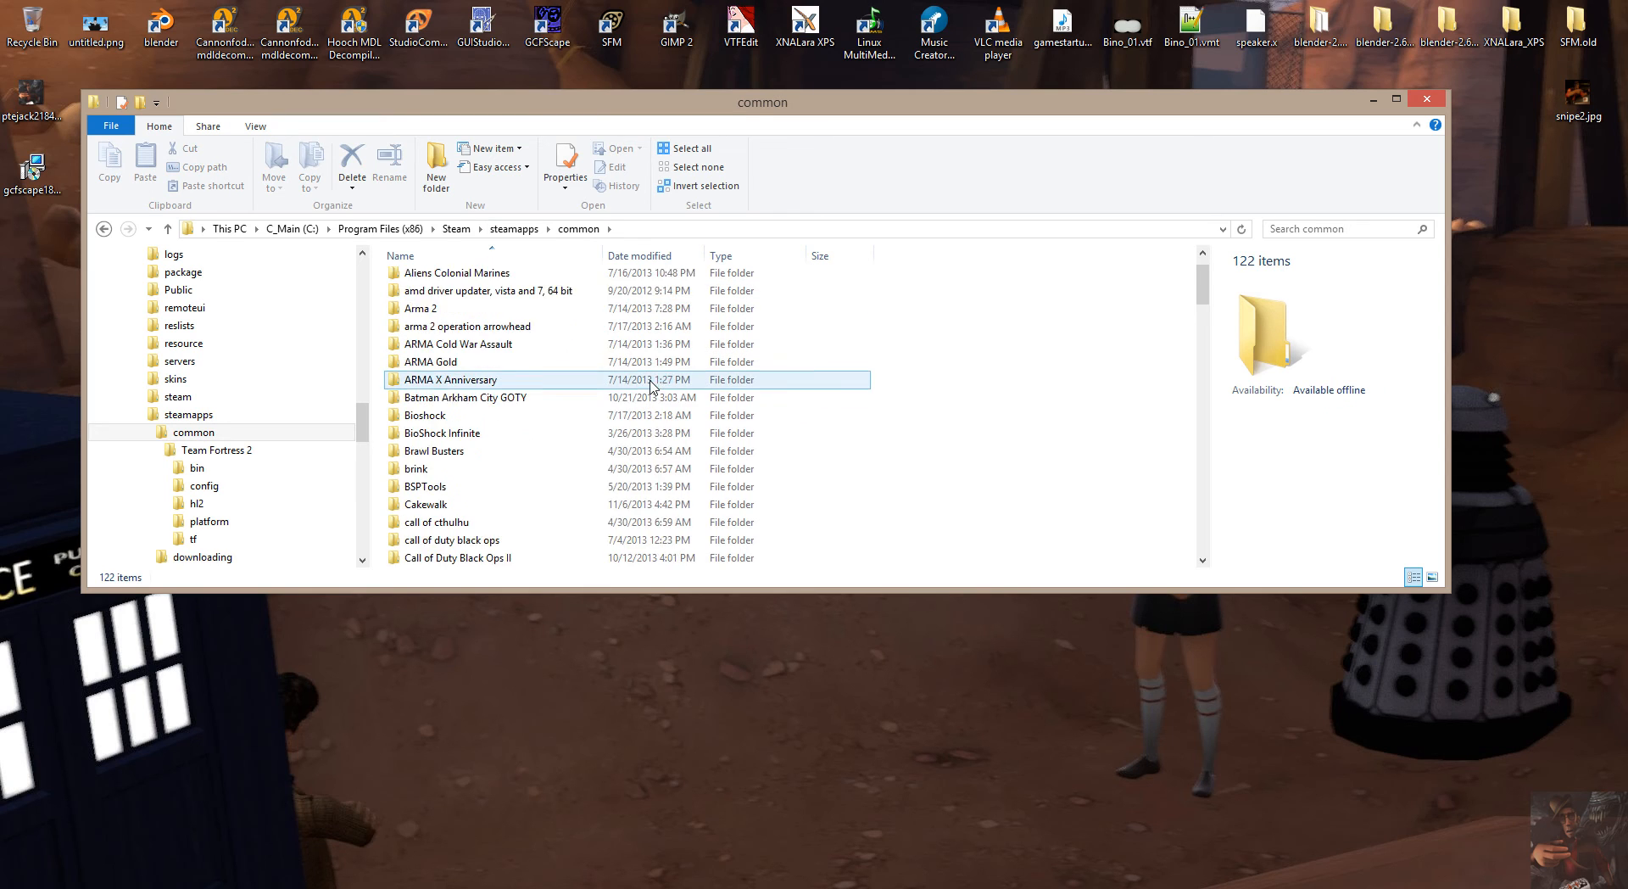
{"action": "scroll", "coordinate": [650, 384], "scroll_direction": "down", "scroll_amount": 20}
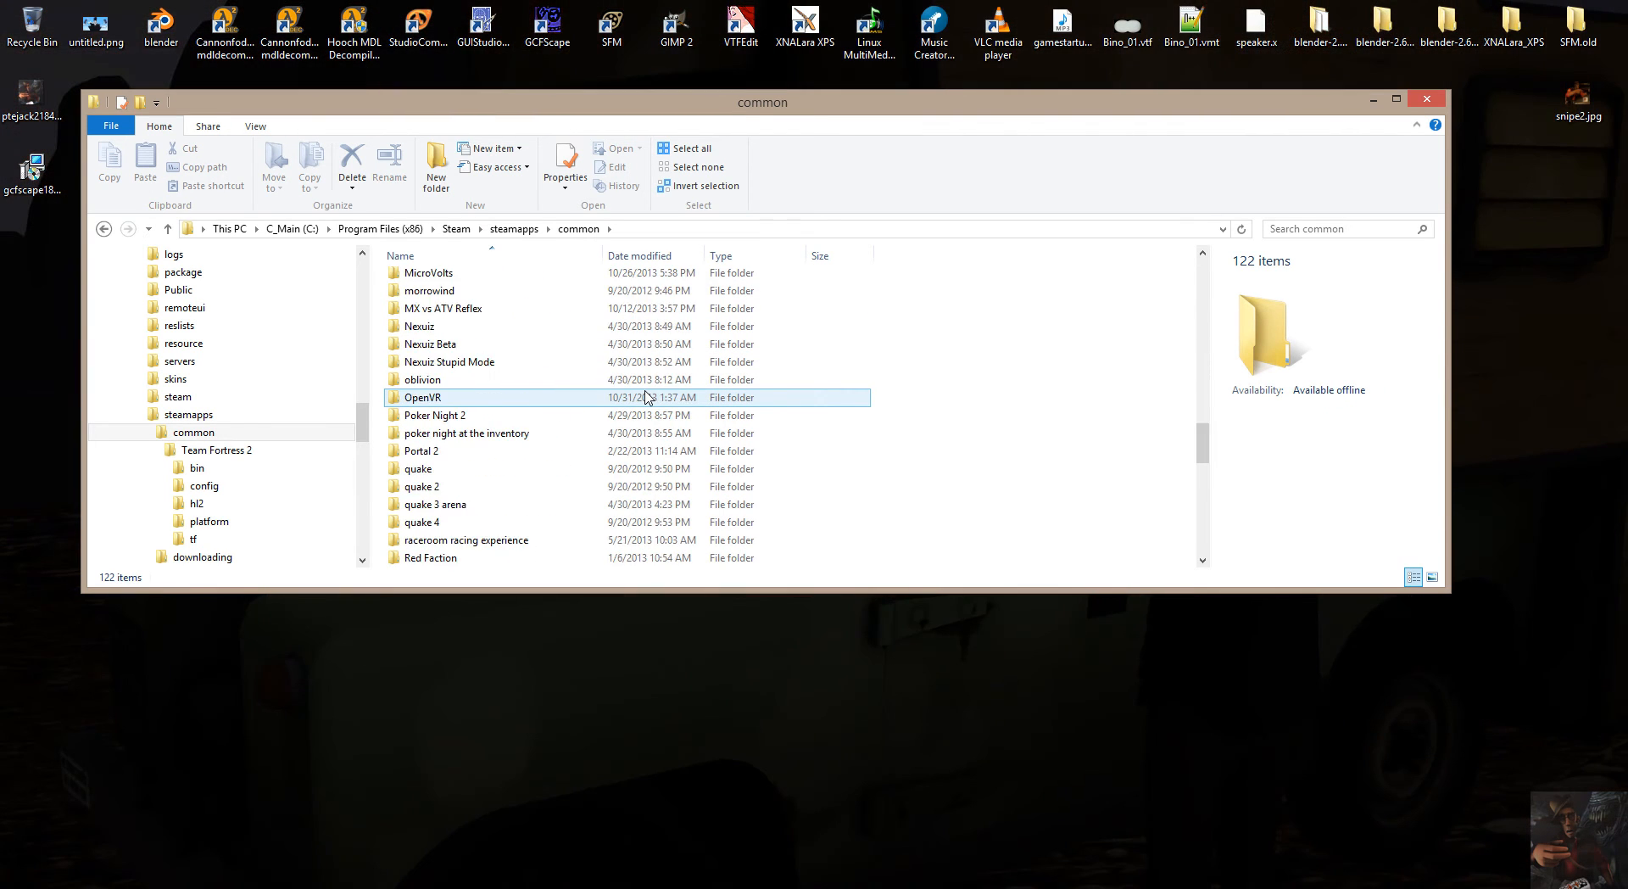
{"action": "scroll", "coordinate": [645, 397], "scroll_direction": "down", "scroll_amount": 5}
{"action": "scroll", "coordinate": [645, 397], "scroll_direction": "down", "scroll_amount": 5}
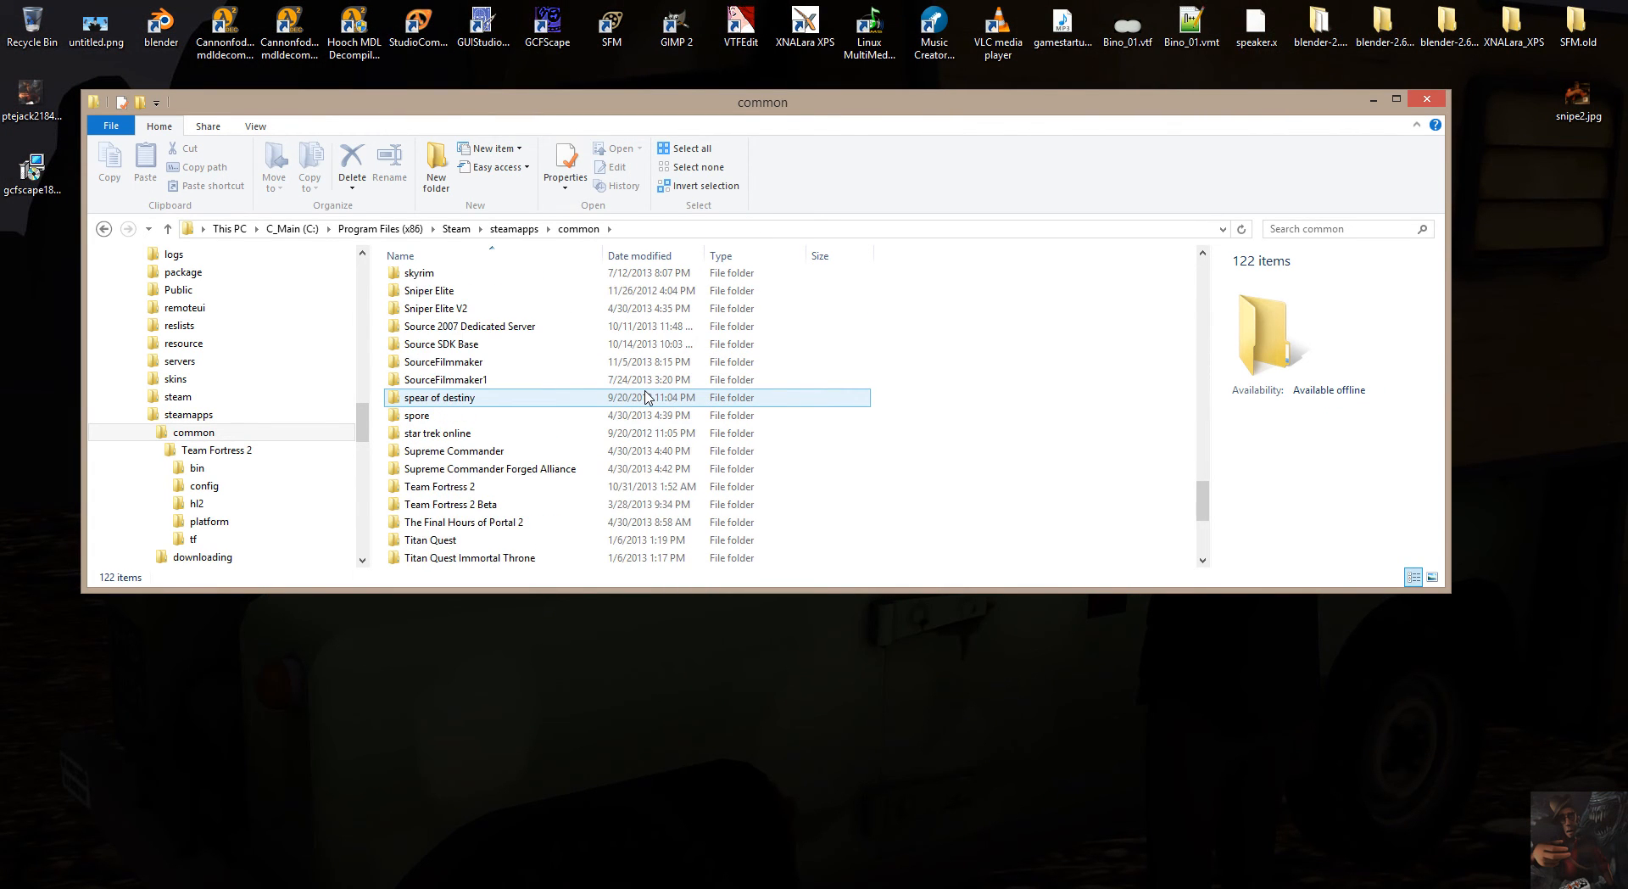
{"action": "double_click", "coordinate": [492, 364]}
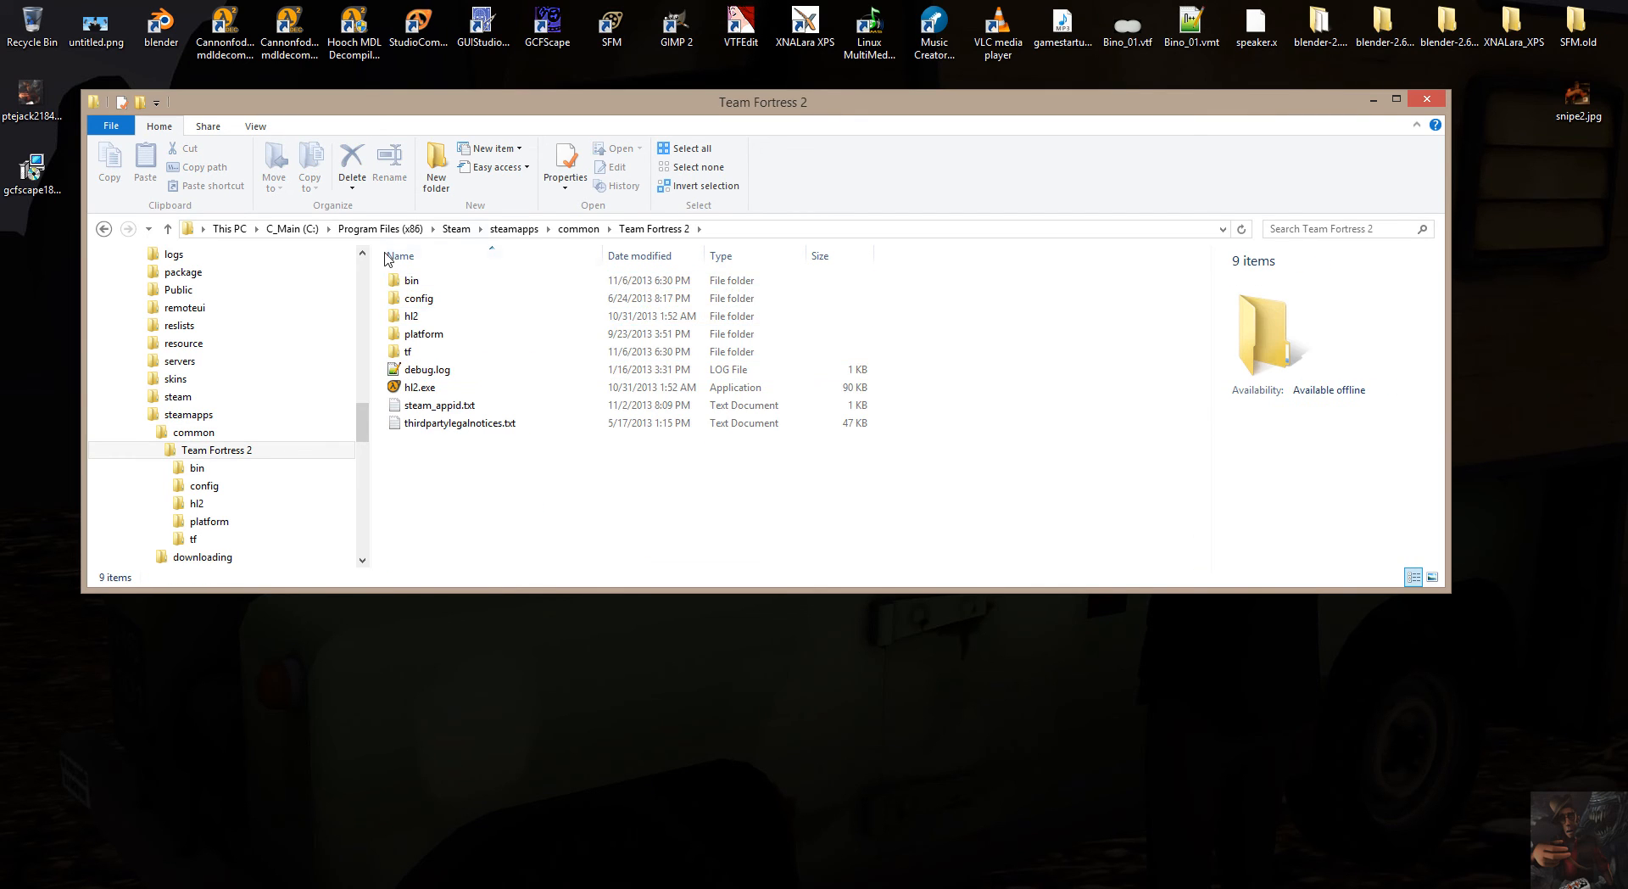
{"action": "double_click", "coordinate": [409, 351]}
{"action": "left_click", "coordinate": [411, 352]}
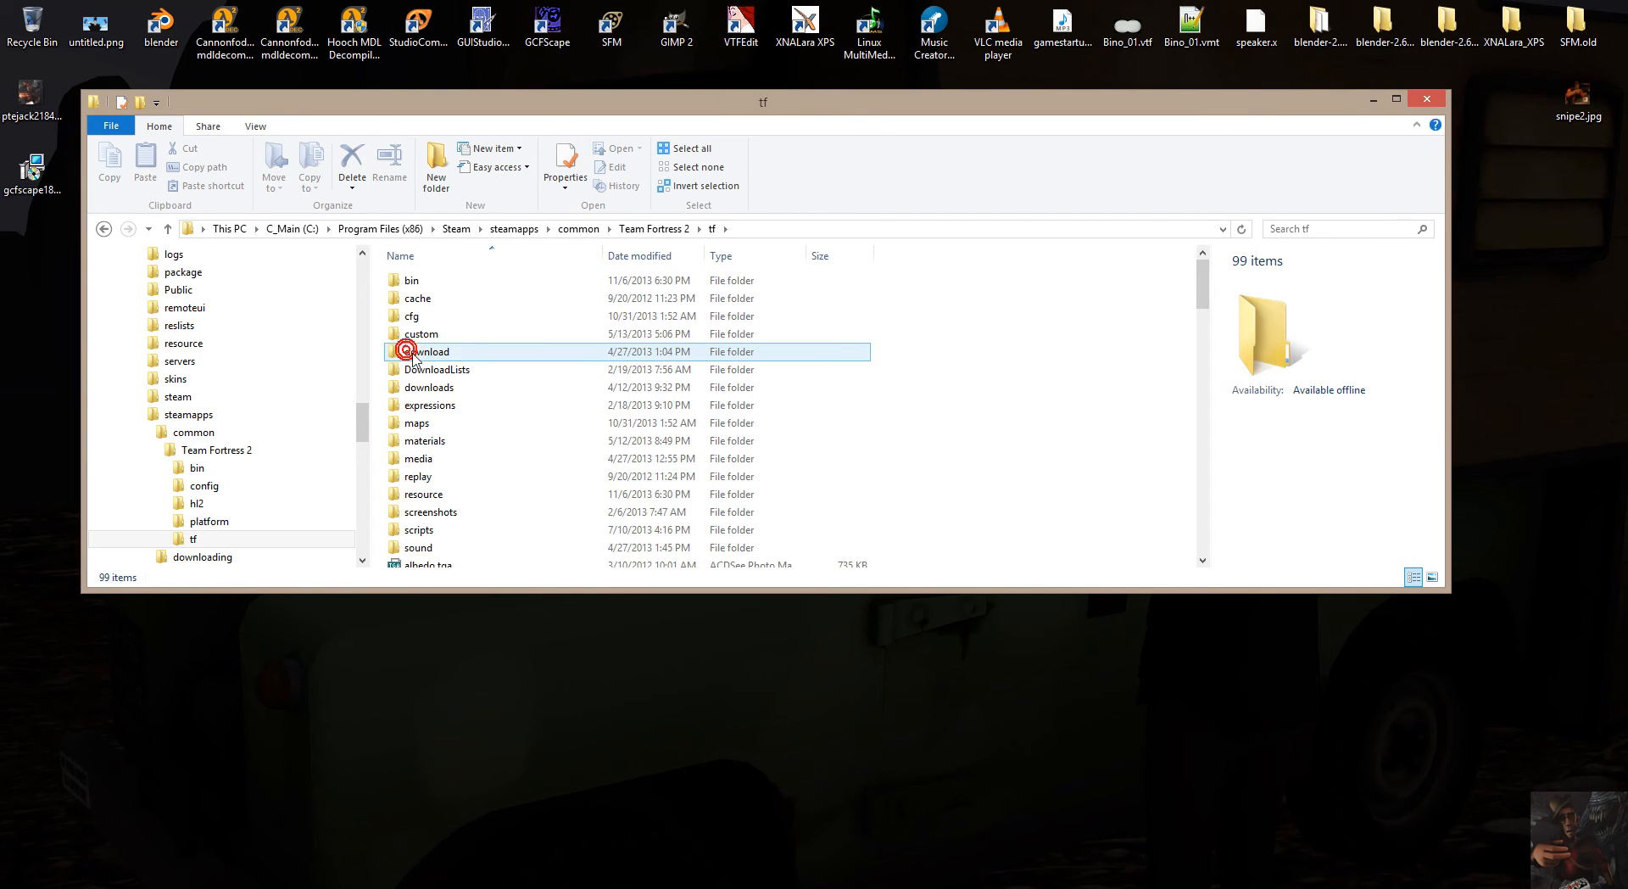
{"action": "double_click", "coordinate": [435, 423]}
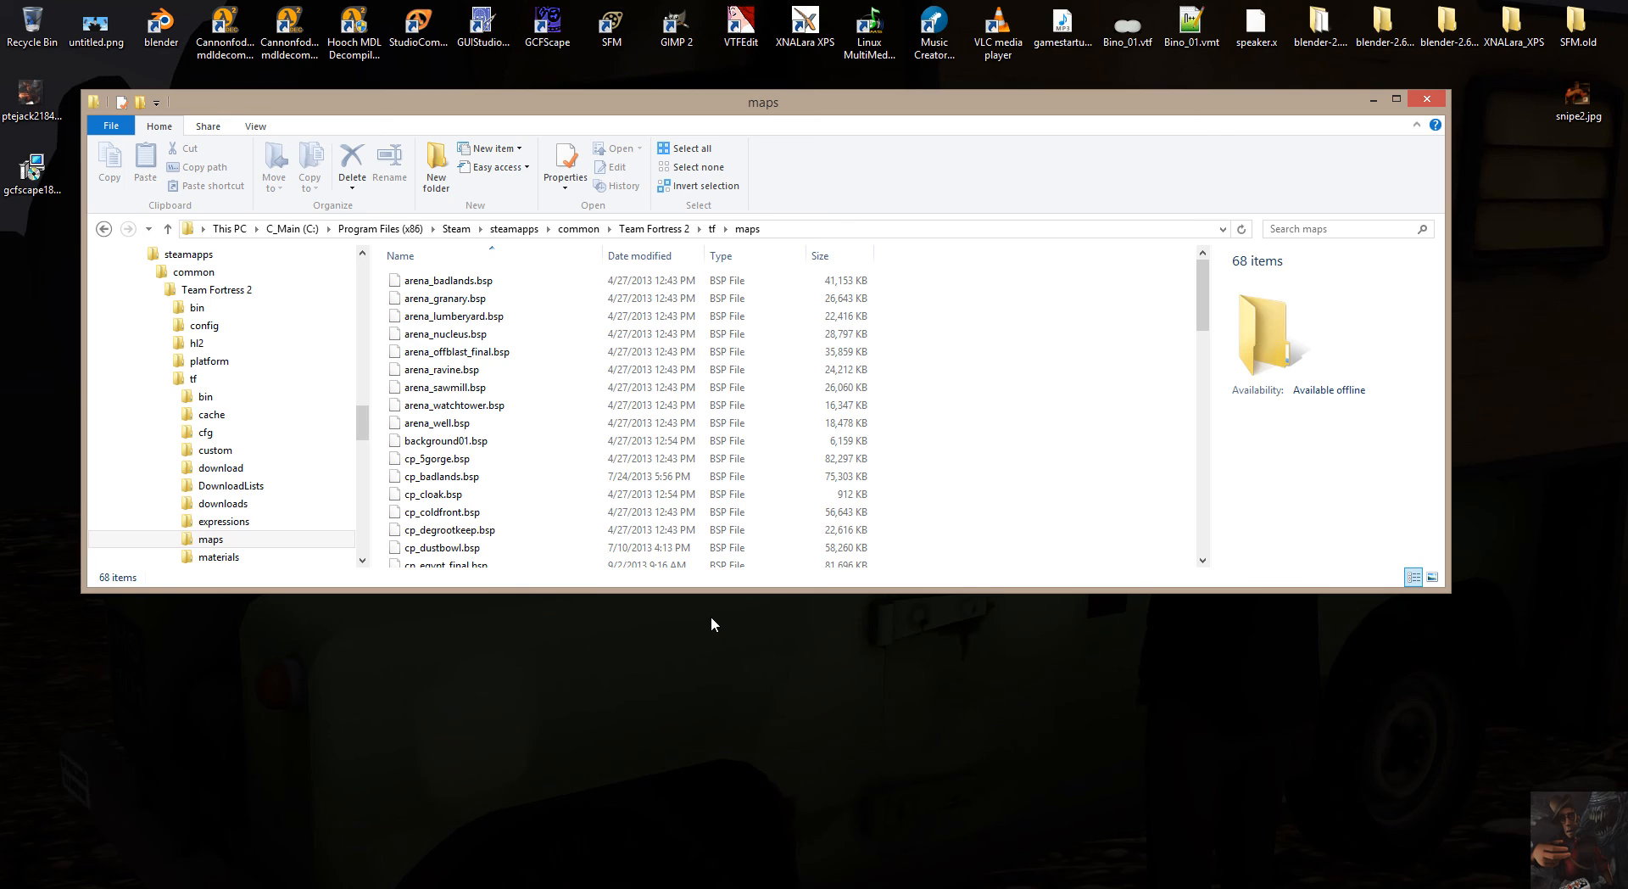
Select all the .bsp map files in the maps folder, from arena_badlands.bsp through tr_target.bsp.
{"action": "left_click", "coordinate": [442, 282]}
{"action": "scroll", "coordinate": [490, 294], "scroll_direction": "down", "scroll_amount": 16}
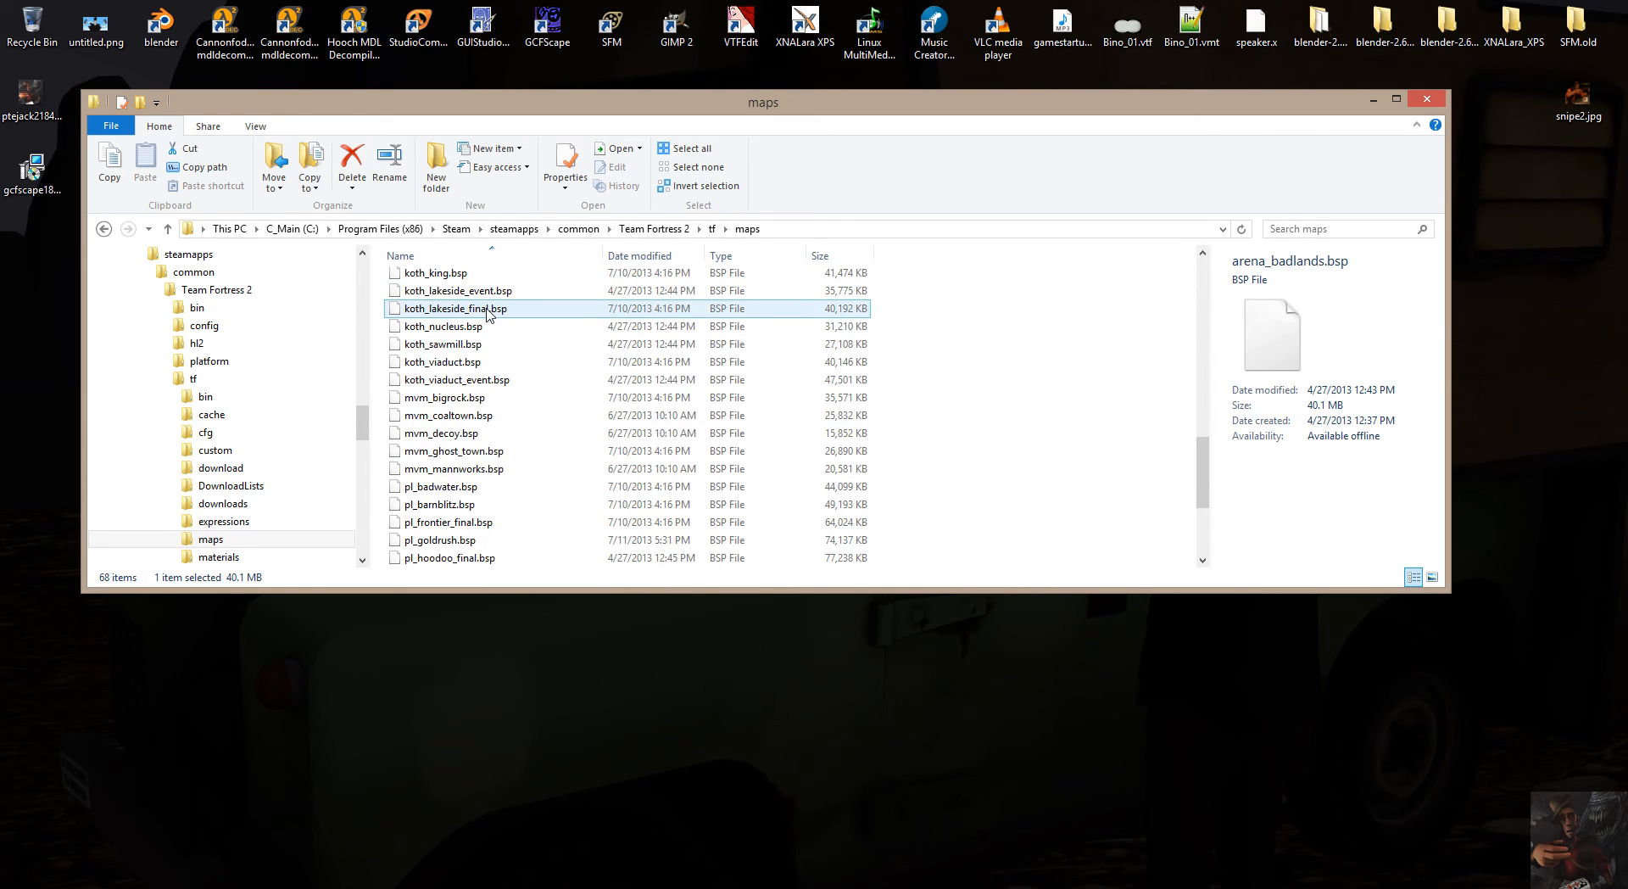
{"action": "left_click", "coordinate": [429, 557], "text": "shift"}
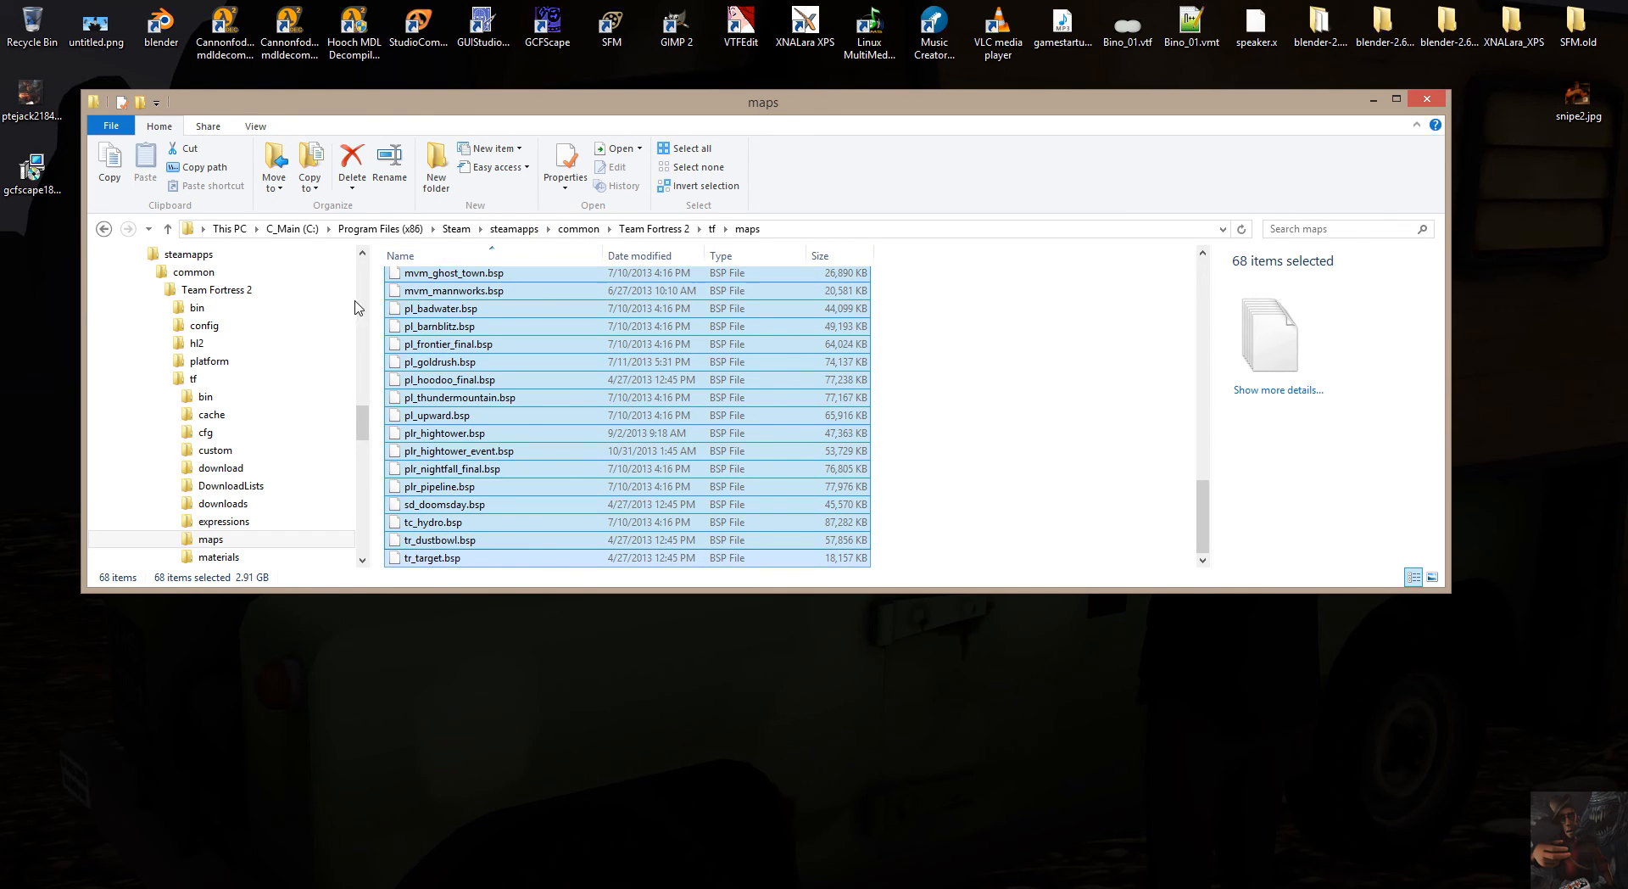
Find SourceFilmmaker's maps folder in the folder tree by expanding steamapps\common\SourceFilmmaker\game\tf, keeping Team Fortress 2's maps folder open.
{"action": "scroll", "coordinate": [360, 419], "scroll_direction": "up", "scroll_amount": 3}
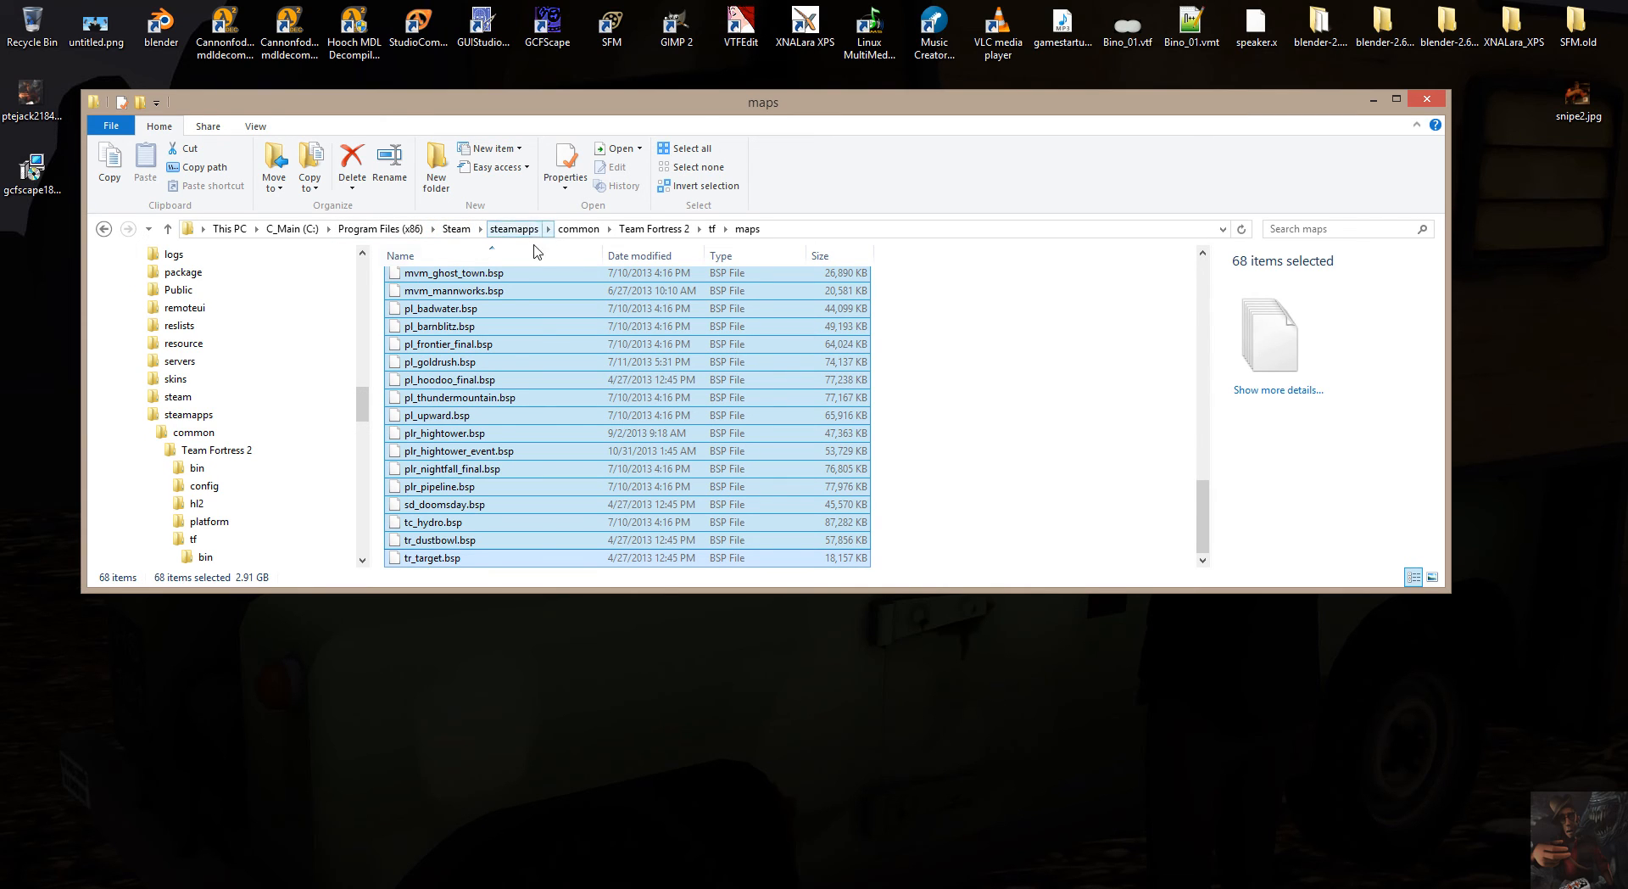
{"action": "left_click_drag", "start_coordinate": [361, 400], "coordinate": [359, 451]}
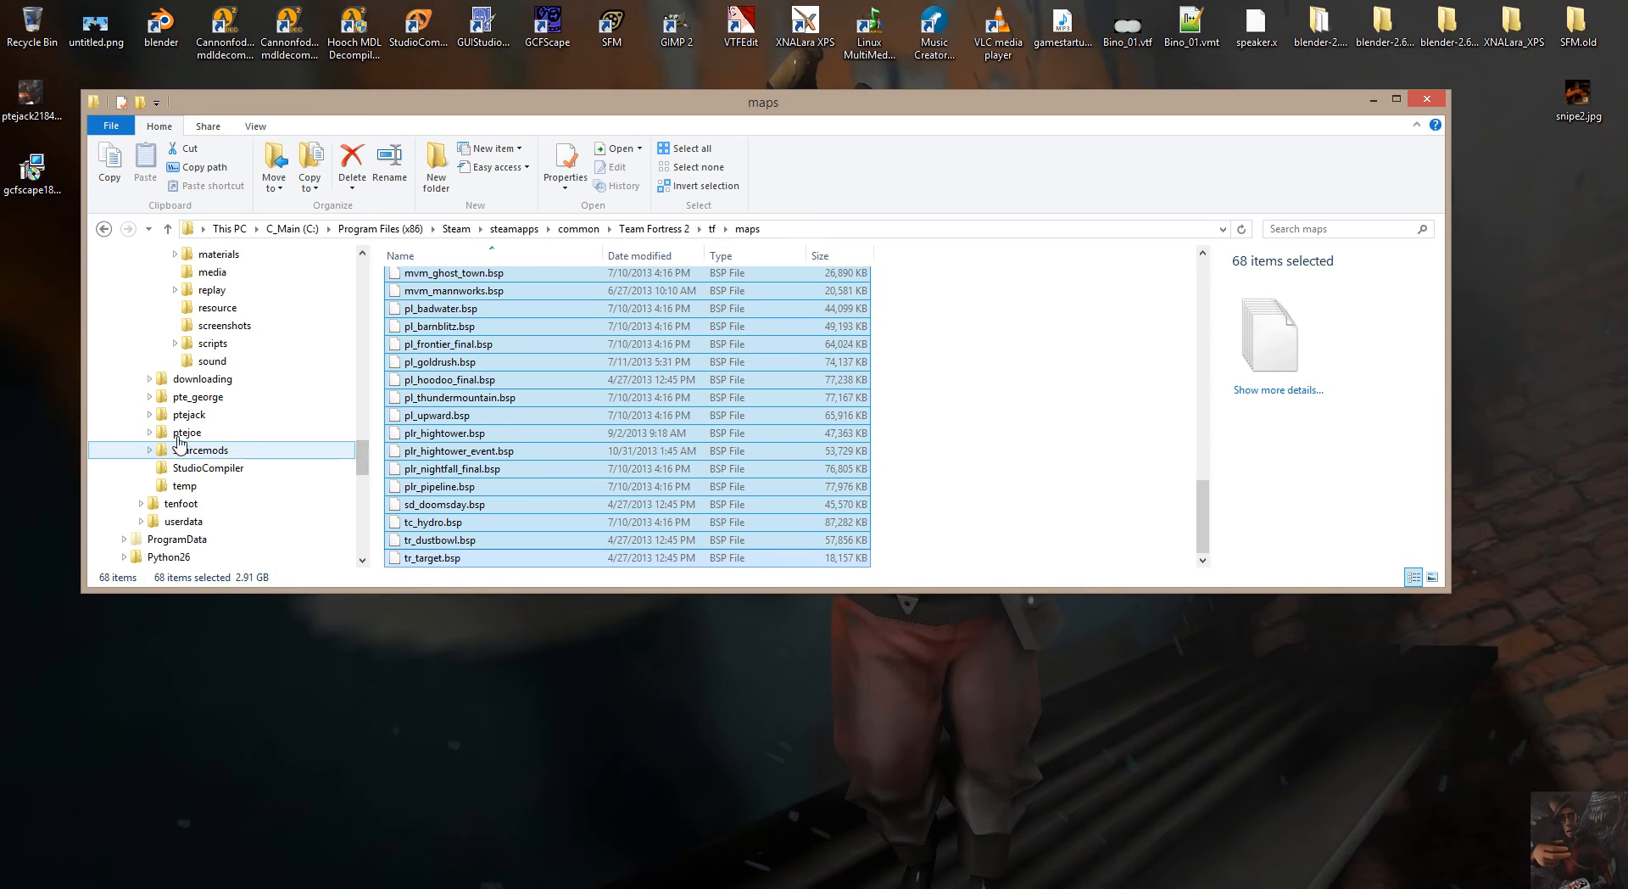
{"action": "scroll", "coordinate": [205, 315], "scroll_direction": "up", "scroll_amount": 2}
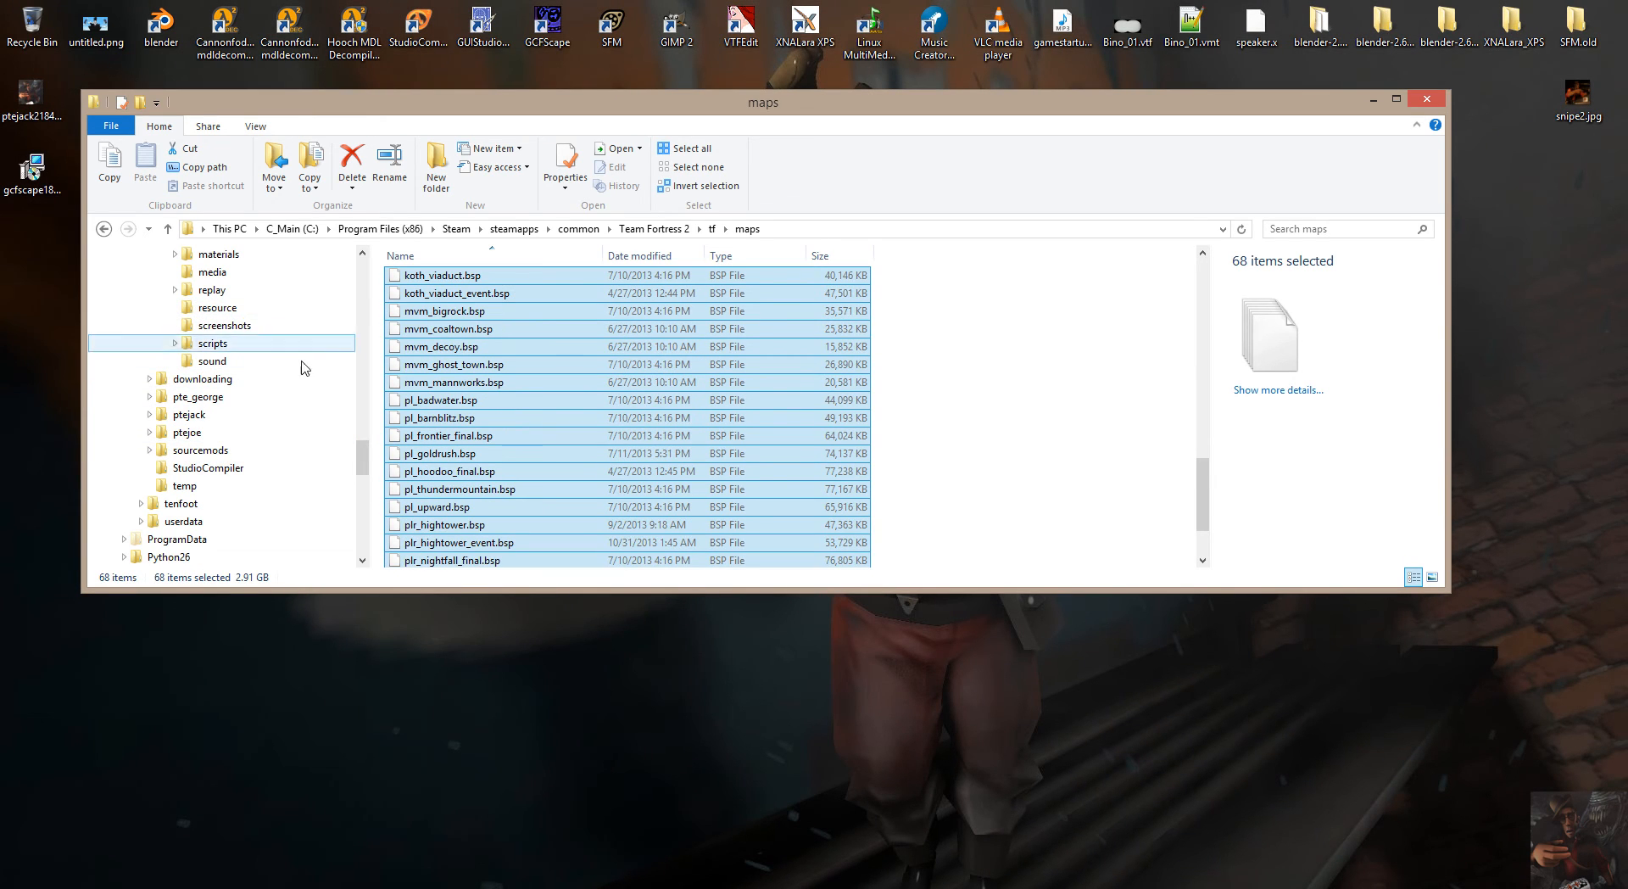
{"action": "left_click_drag", "start_coordinate": [361, 450], "coordinate": [359, 406]}
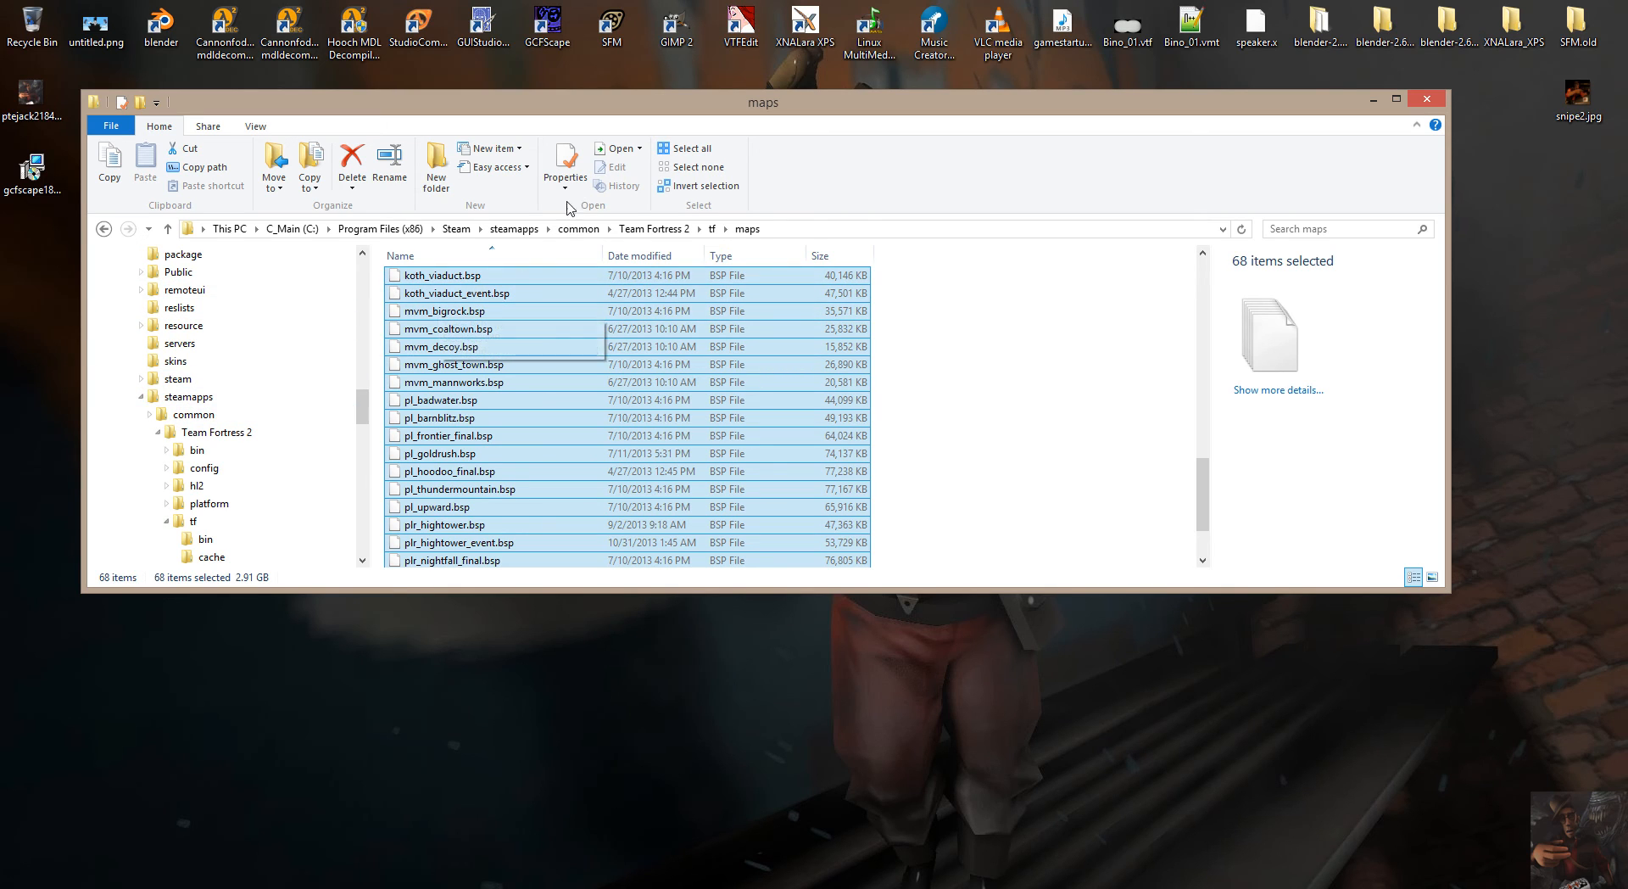
{"action": "left_click", "coordinate": [147, 414]}
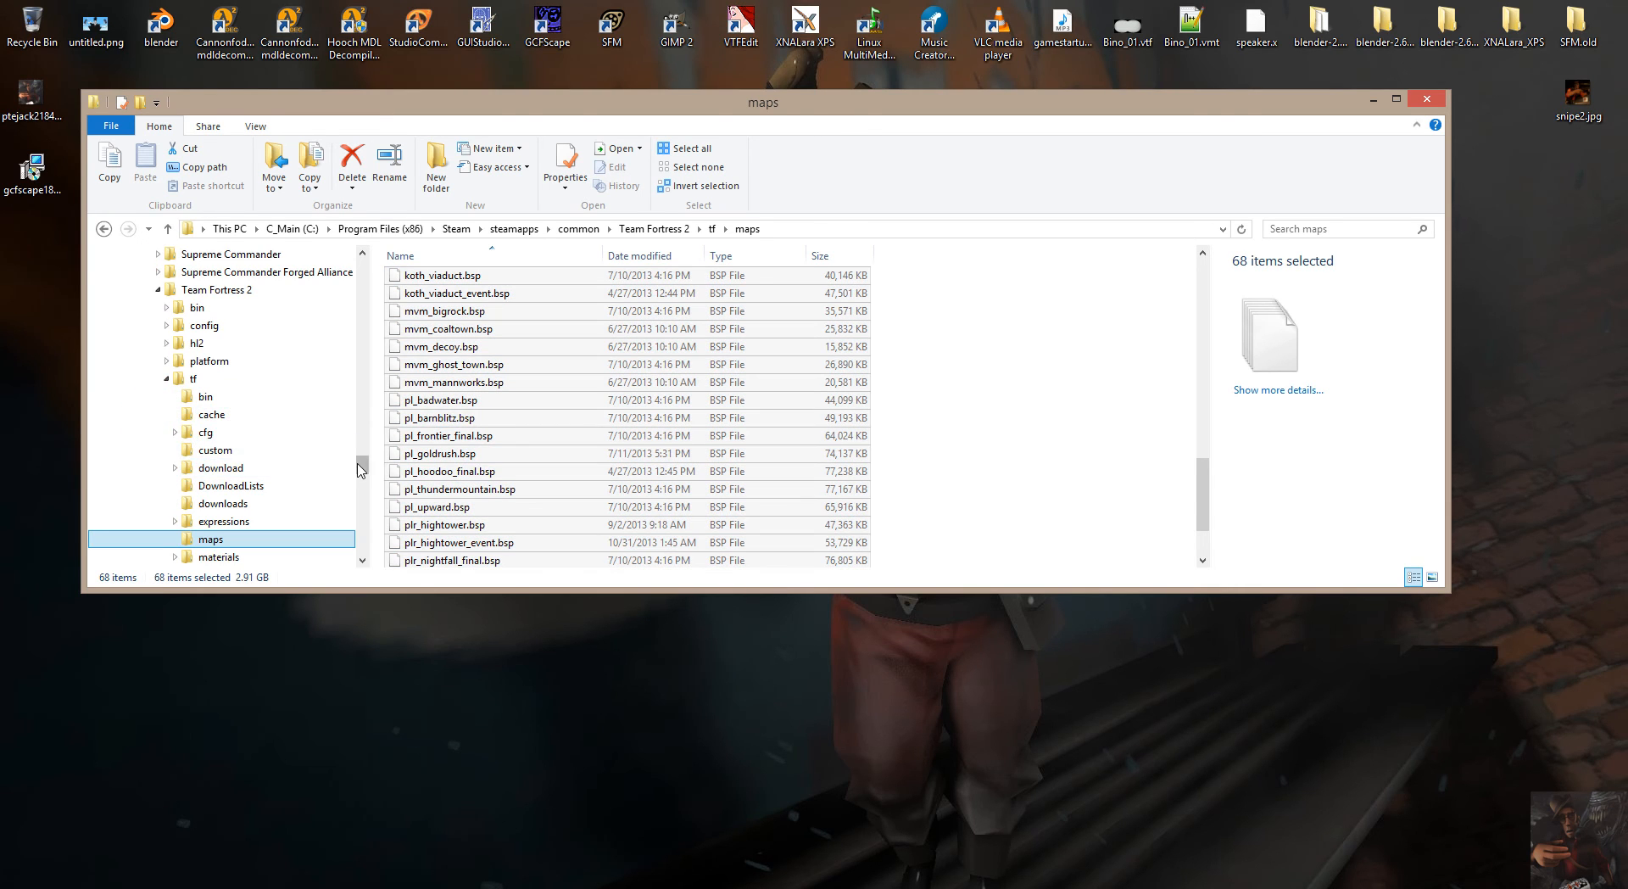
{"action": "mouse_move", "coordinate": [363, 467]}
{"action": "left_mouse_down"}
{"action": "mouse_move", "coordinate": [363, 481]}
{"action": "mouse_move", "coordinate": [357, 458]}
{"action": "left_mouse_up"}
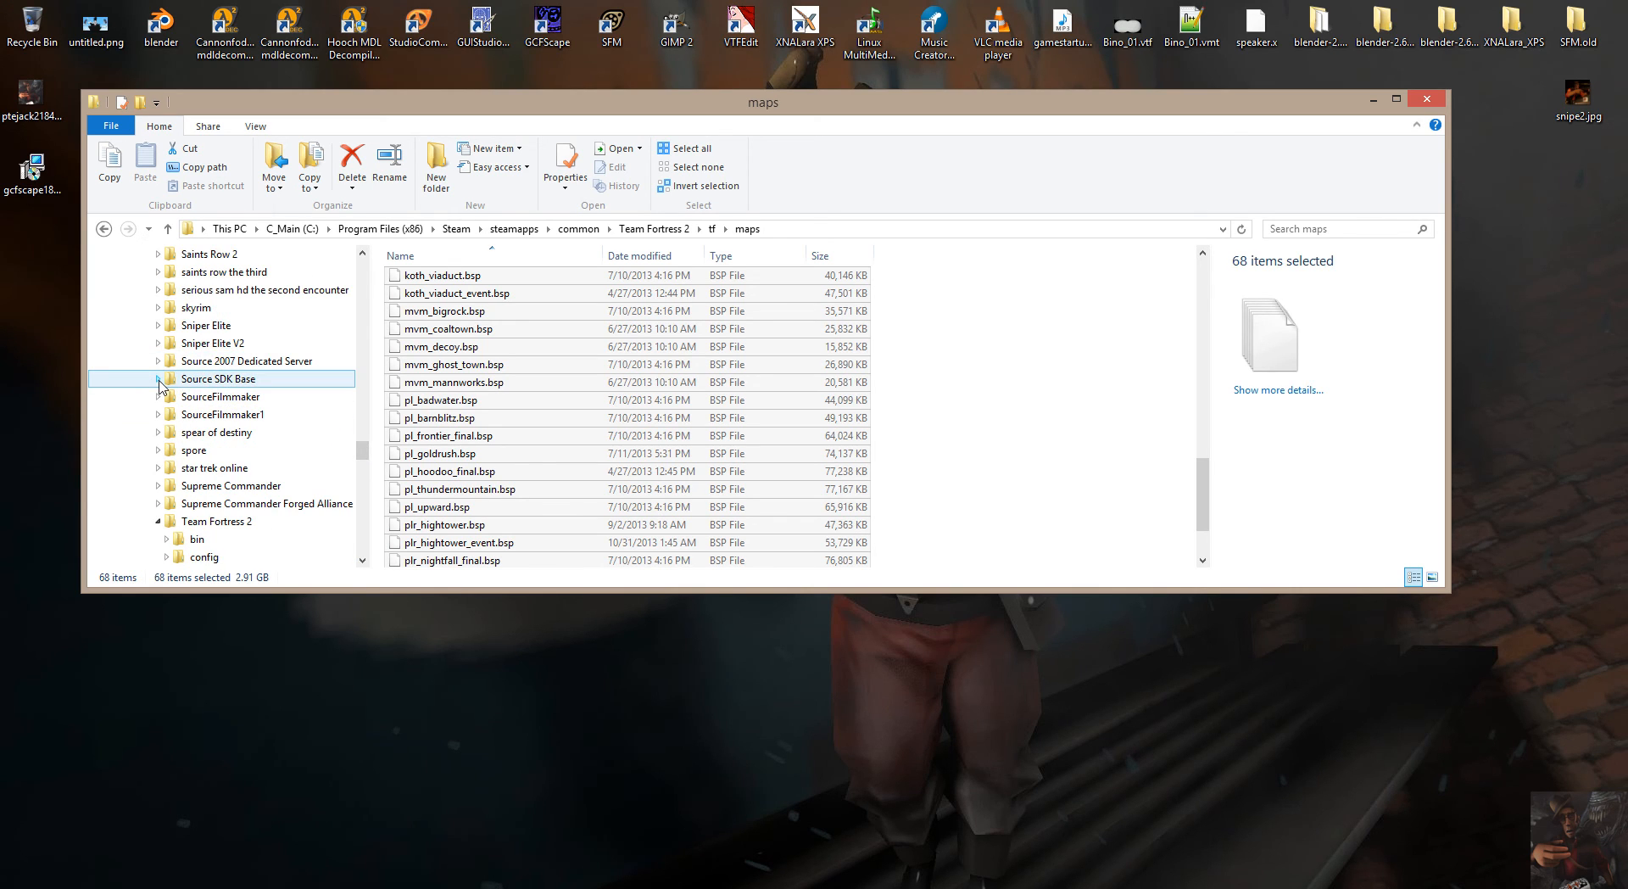
{"action": "left_click", "coordinate": [158, 396]}
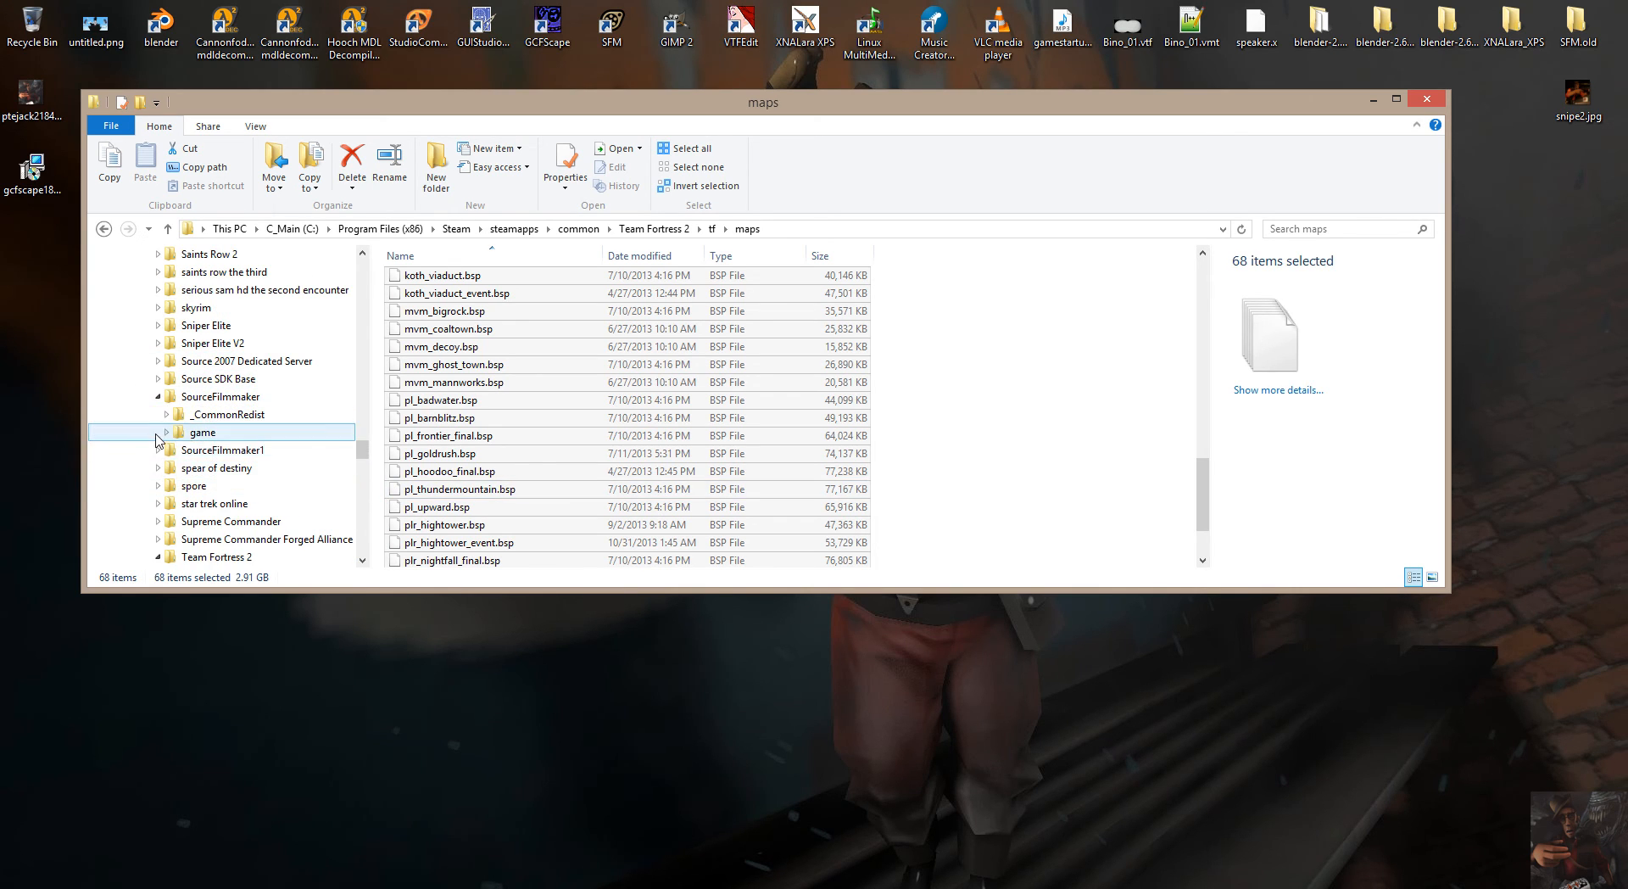
{"action": "left_click", "coordinate": [166, 432]}
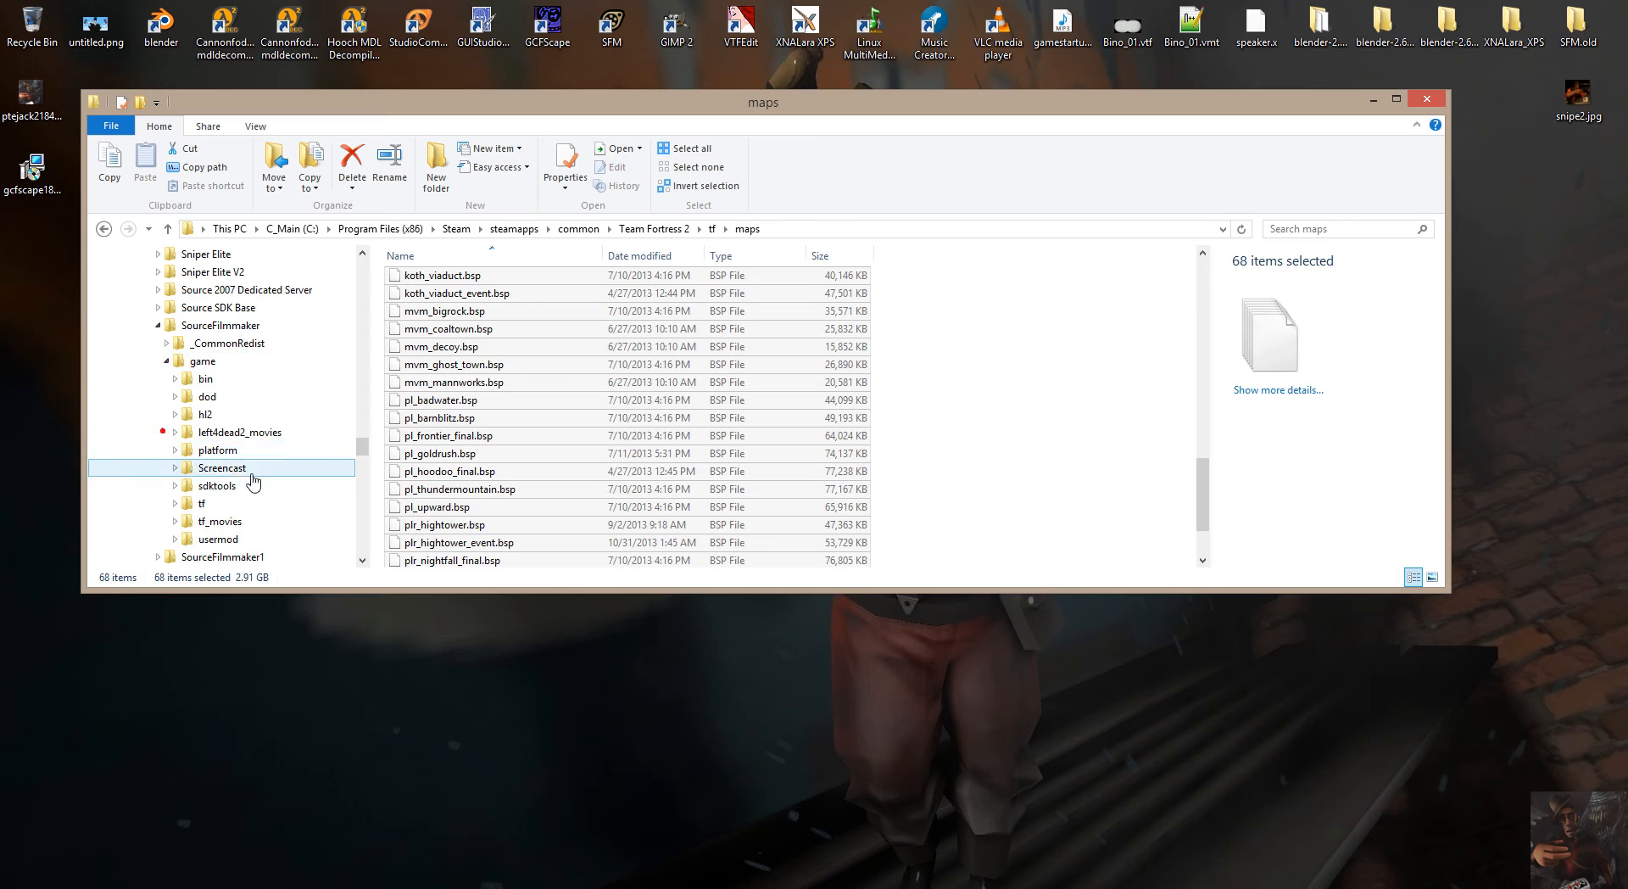
{"action": "left_click", "coordinate": [175, 504]}
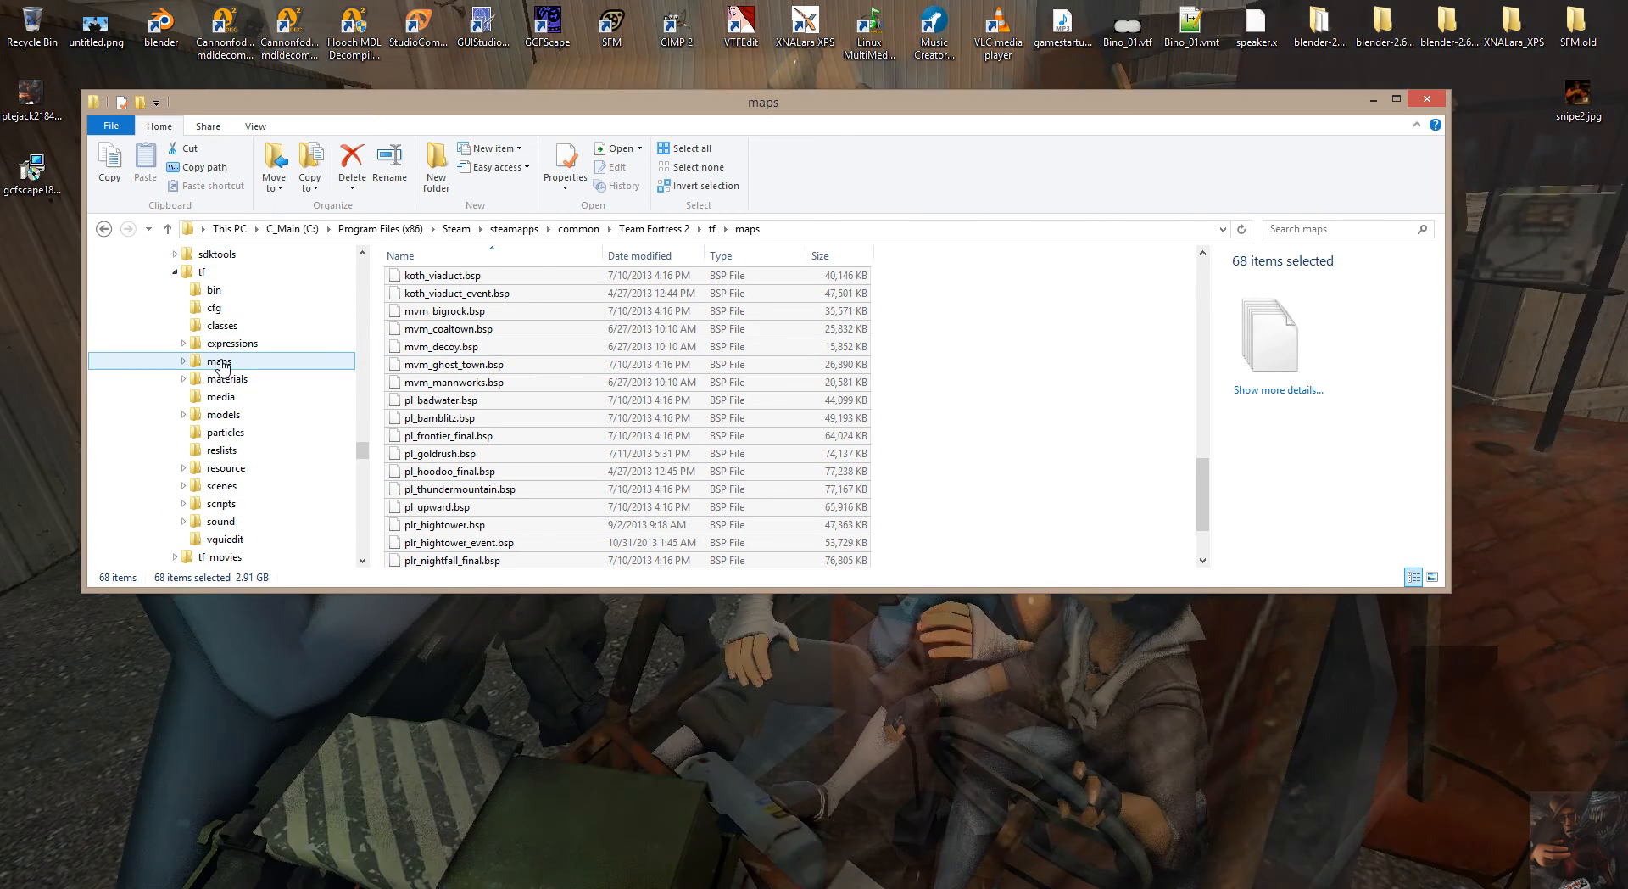
{"action": "scroll", "coordinate": [800, 382], "scroll_direction": "up", "scroll_amount": 3}
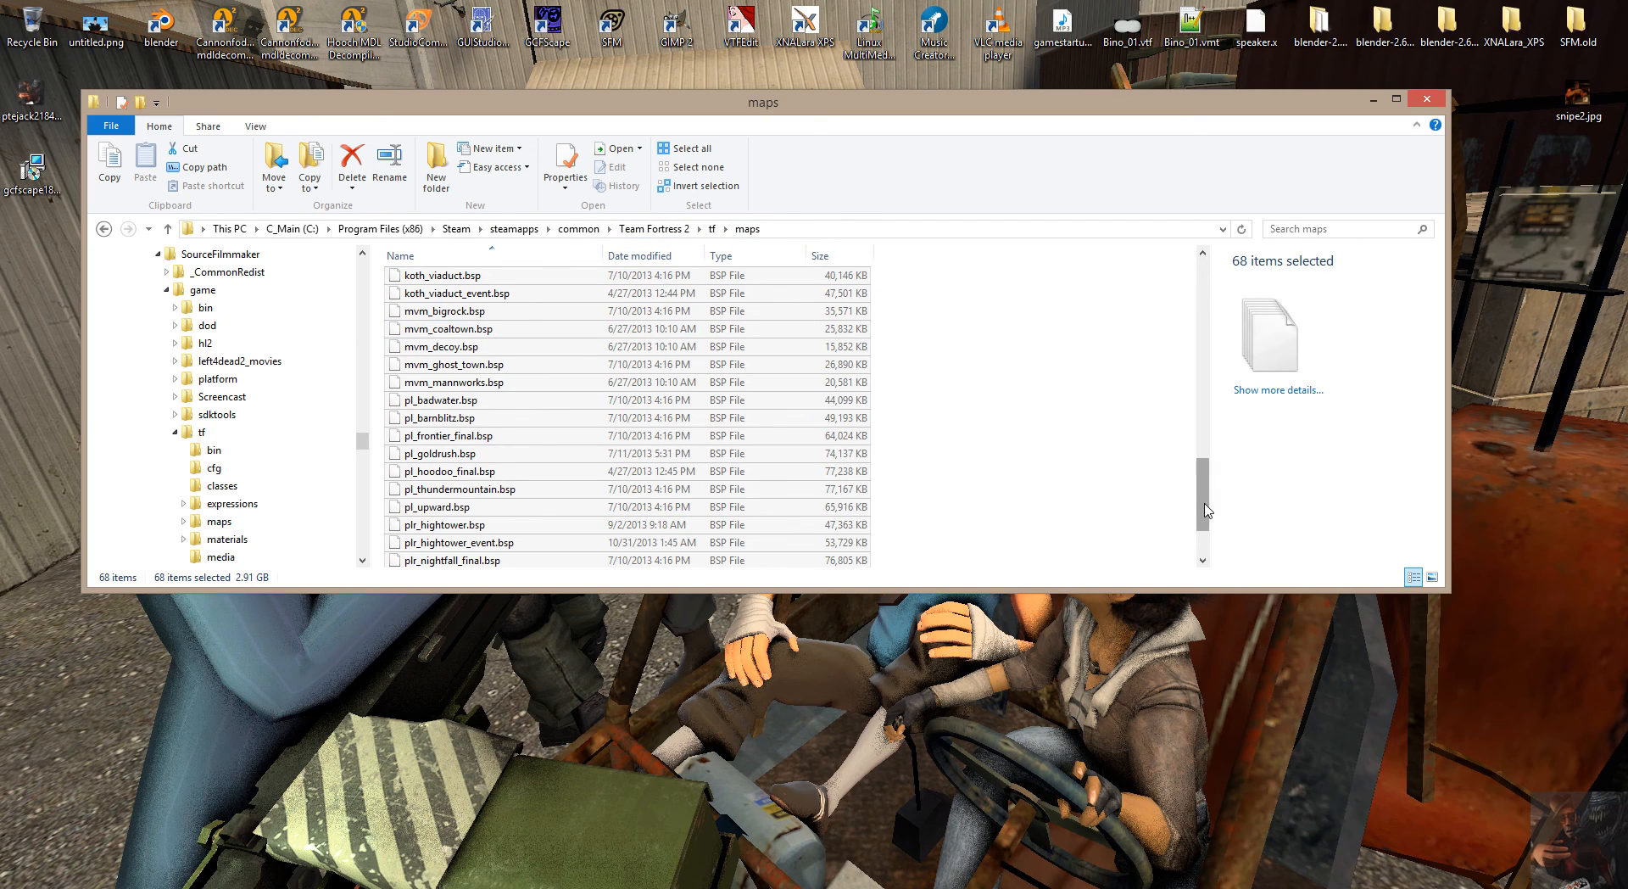
Look through the list of Team Fortress 2 maps down to tr_target.bsp and reselect all the .bsp files.
{"action": "left_click_drag", "start_coordinate": [1204, 508], "coordinate": [1204, 489]}
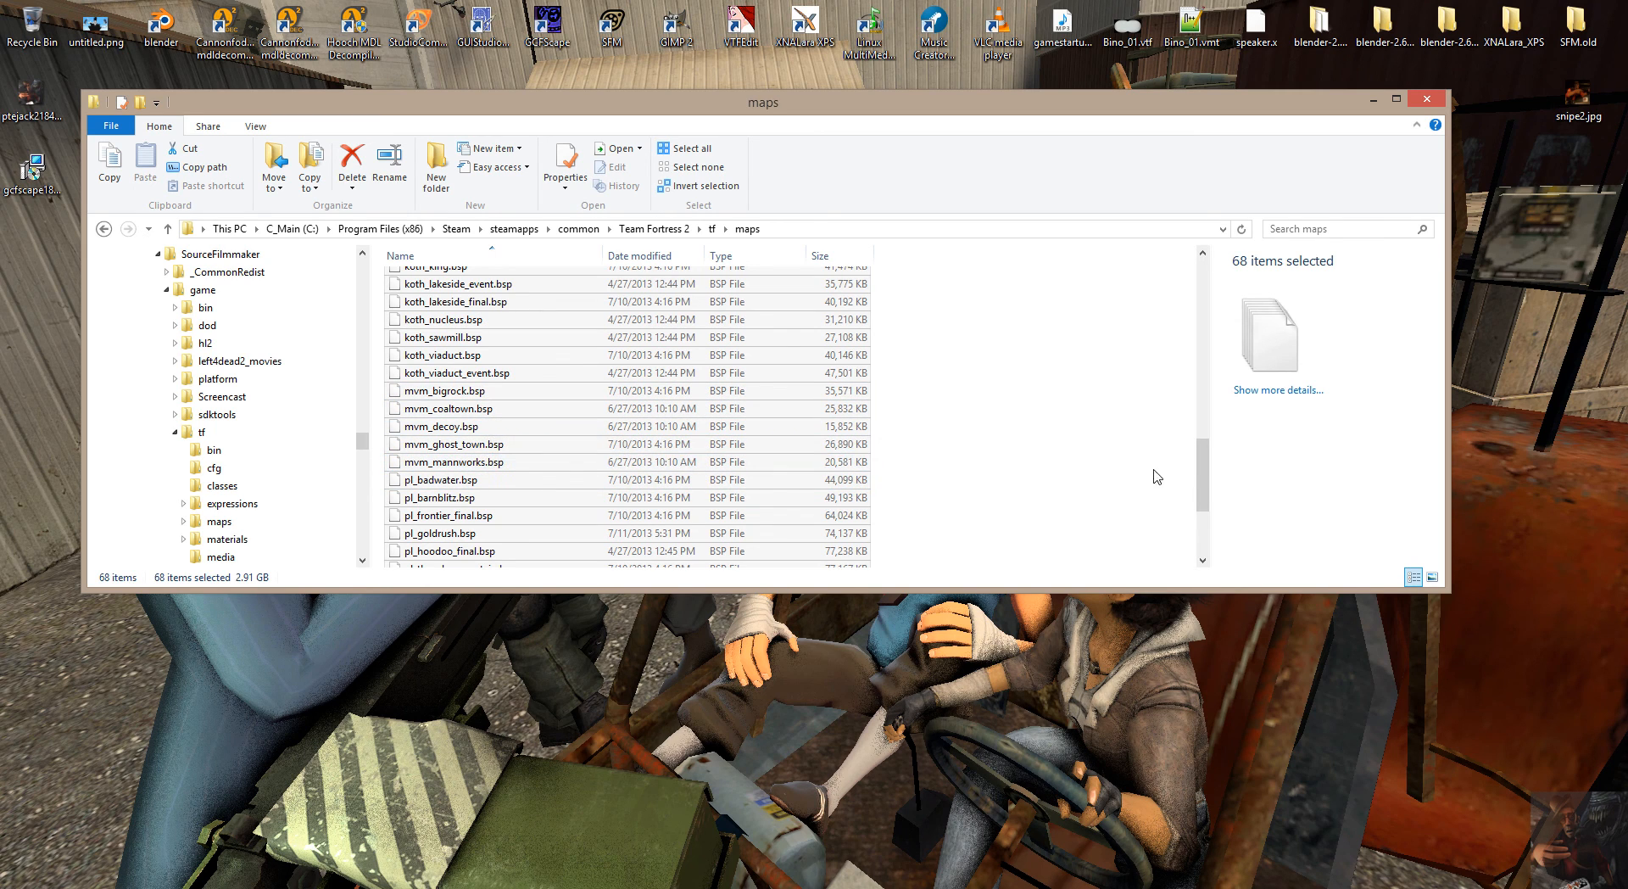
{"action": "left_click_drag", "start_coordinate": [1204, 473], "coordinate": [1213, 521]}
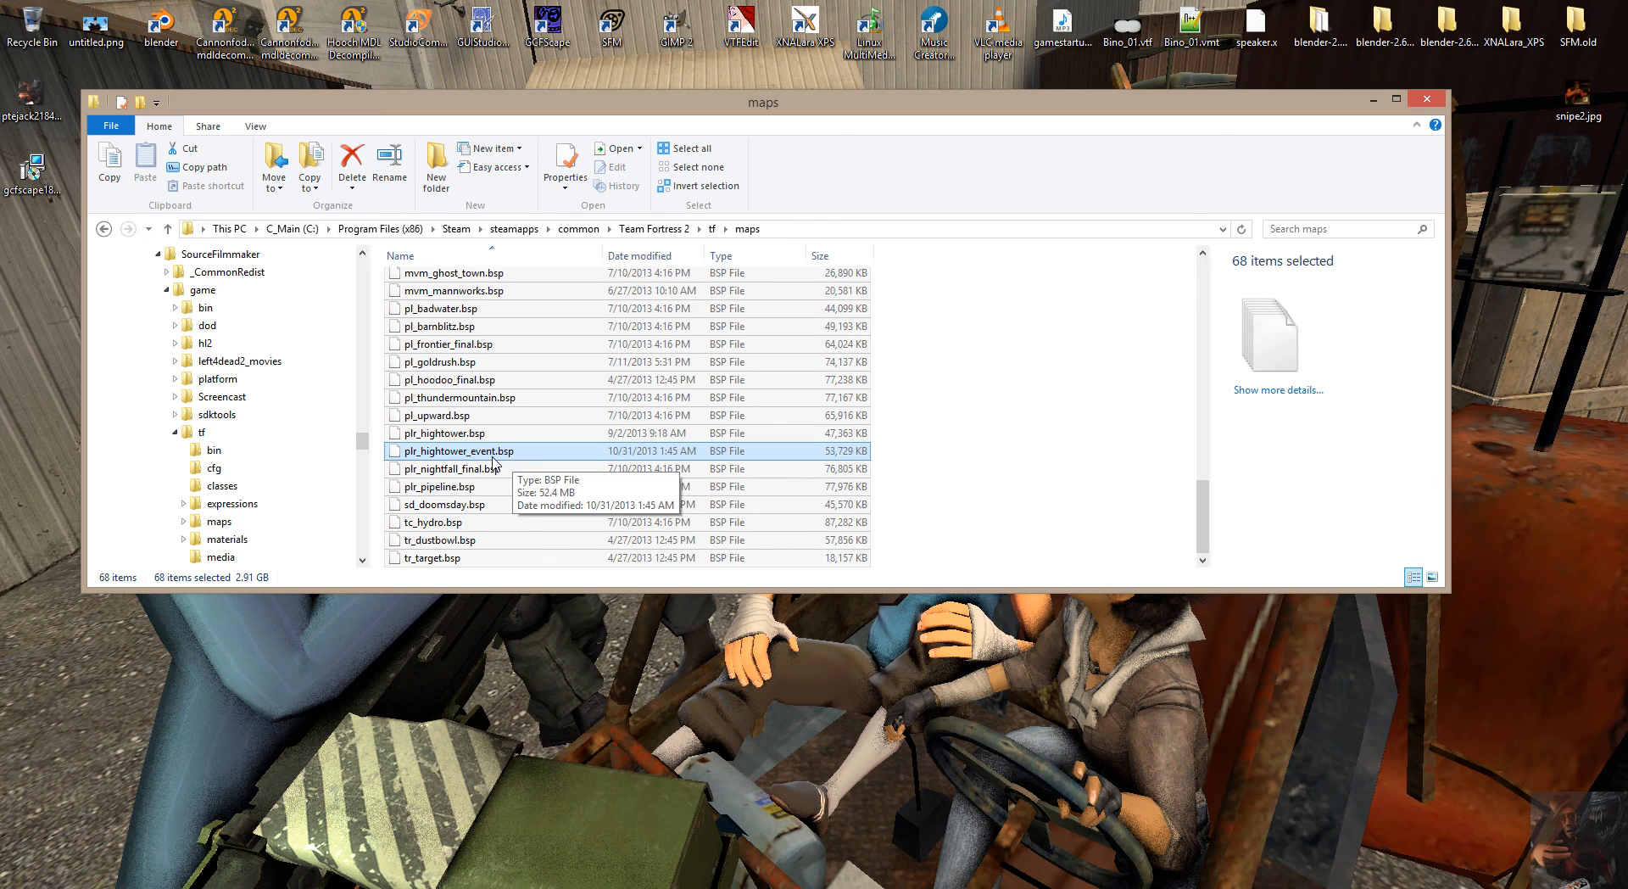
{"action": "left_click", "coordinate": [472, 557]}
{"action": "scroll", "coordinate": [617, 439], "scroll_direction": "up", "scroll_amount": 8}
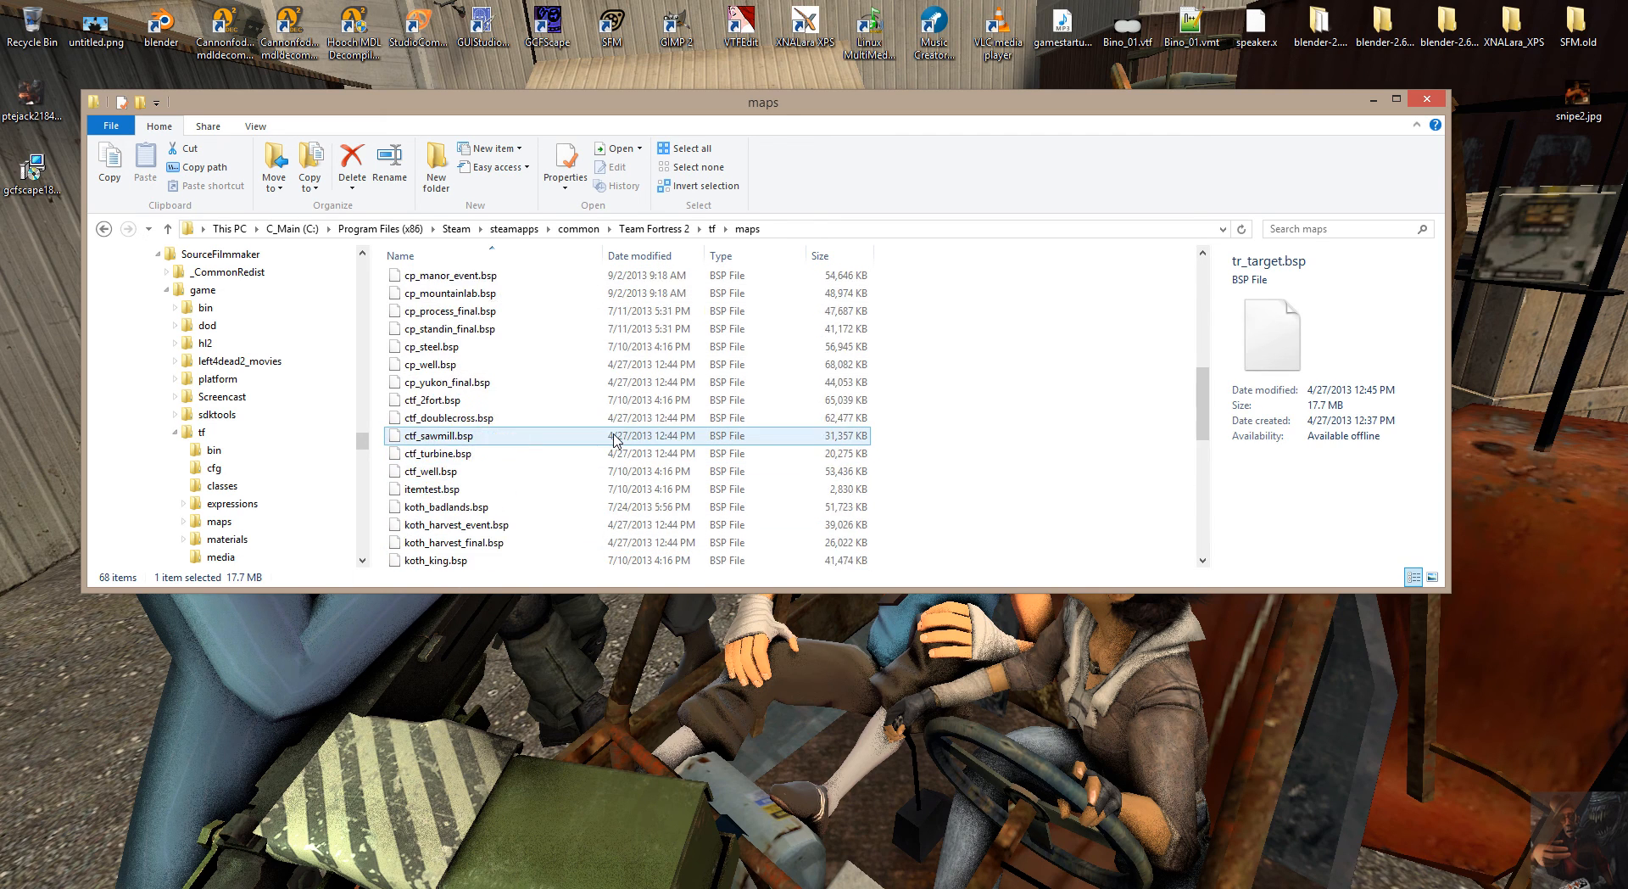
{"action": "scroll", "coordinate": [616, 439], "scroll_direction": "up", "scroll_amount": 8}
{"action": "key", "text": "ctrl+a"}
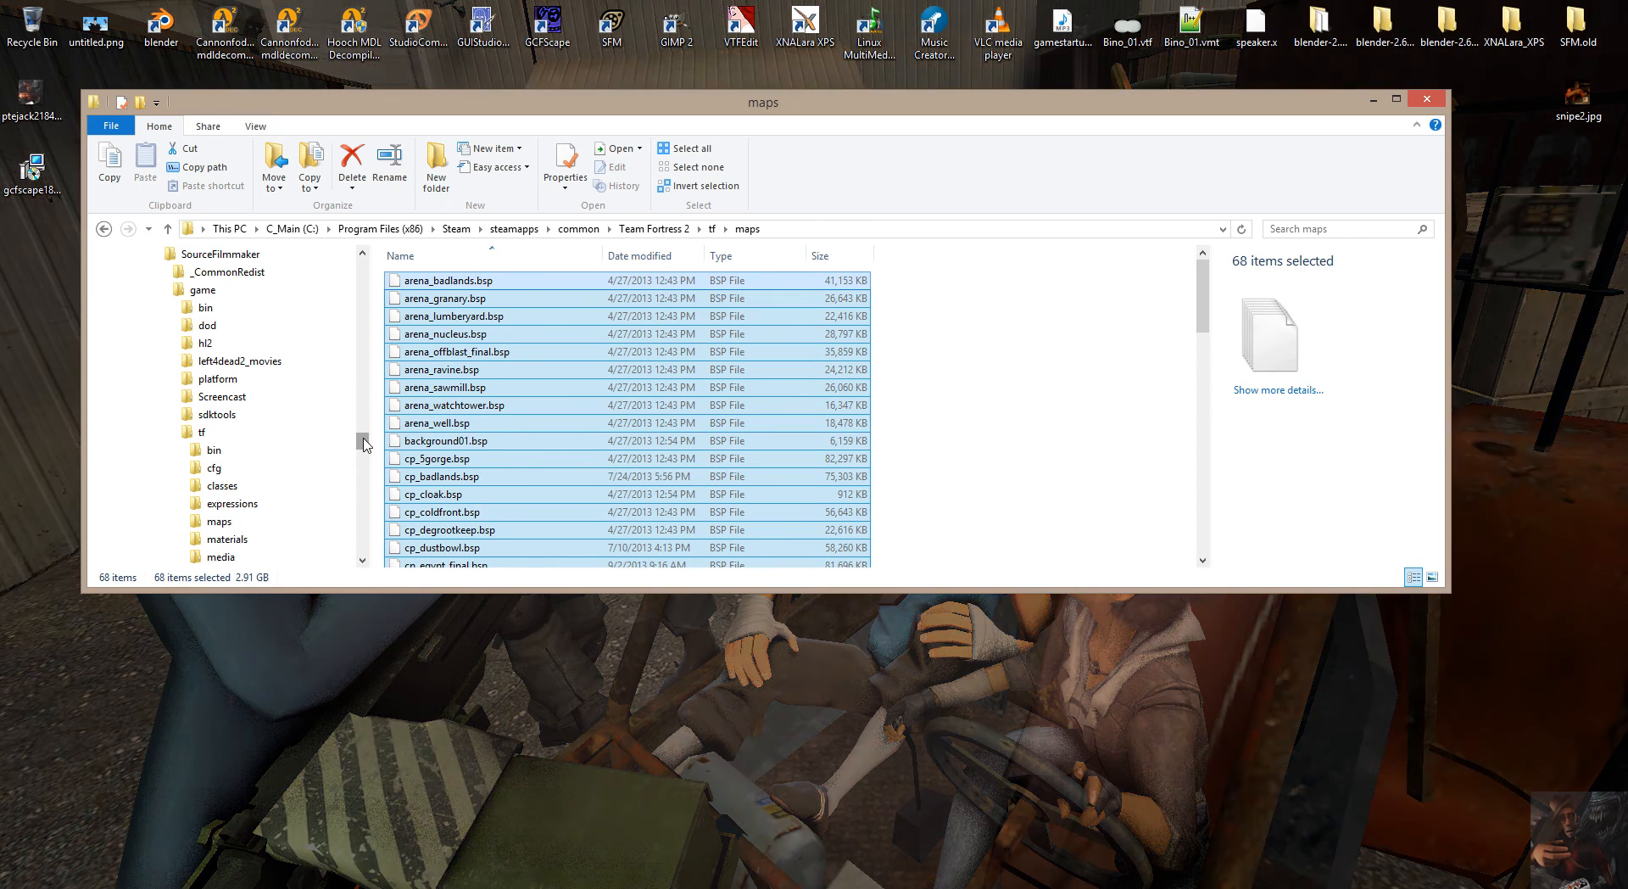
Open a second File Explorer window and go to SourceFilmmaker's game\tf\maps folder.
{"action": "left_click_drag", "start_coordinate": [362, 440], "coordinate": [362, 429]}
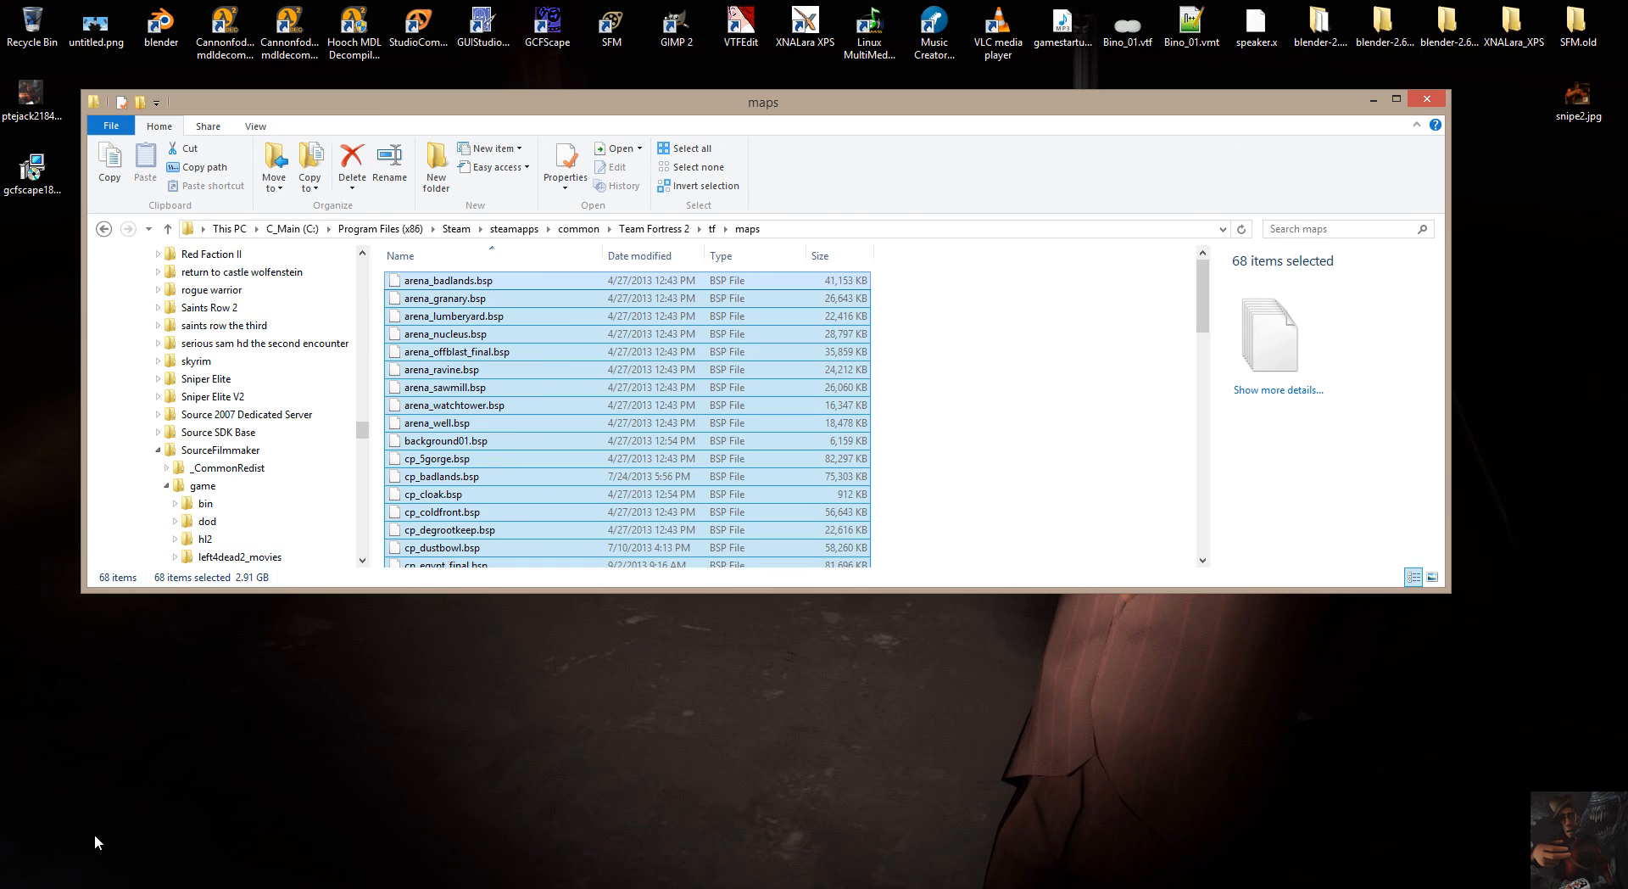
{"action": "right_click", "coordinate": [102, 883]}
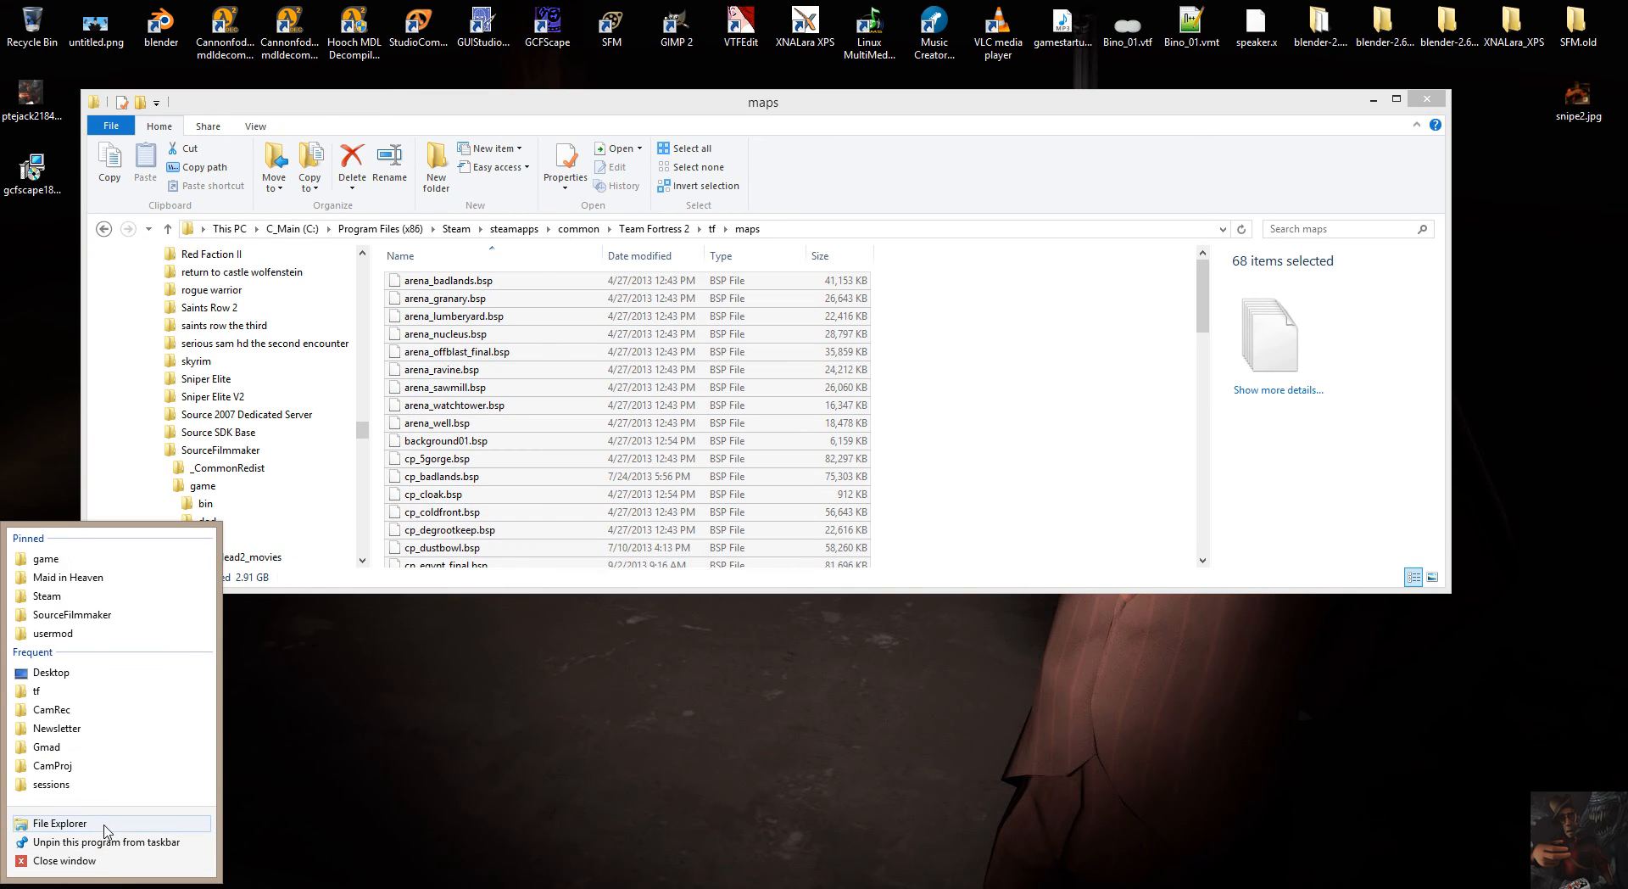
{"action": "left_click", "coordinate": [59, 824]}
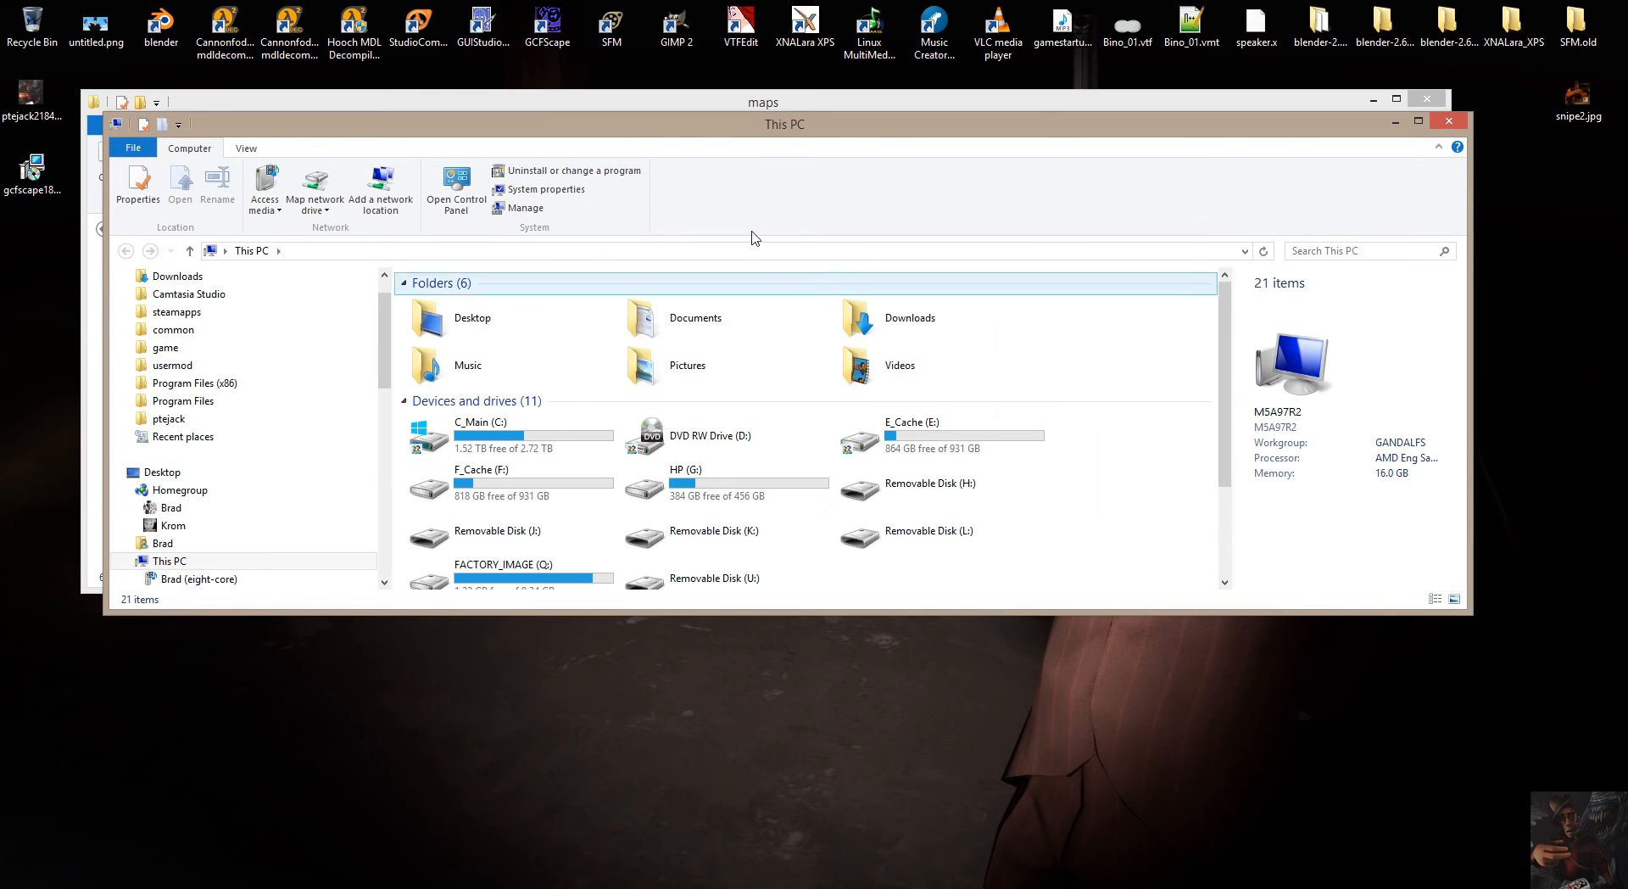
{"action": "left_click", "coordinate": [178, 349]}
{"action": "left_click", "coordinate": [455, 426]}
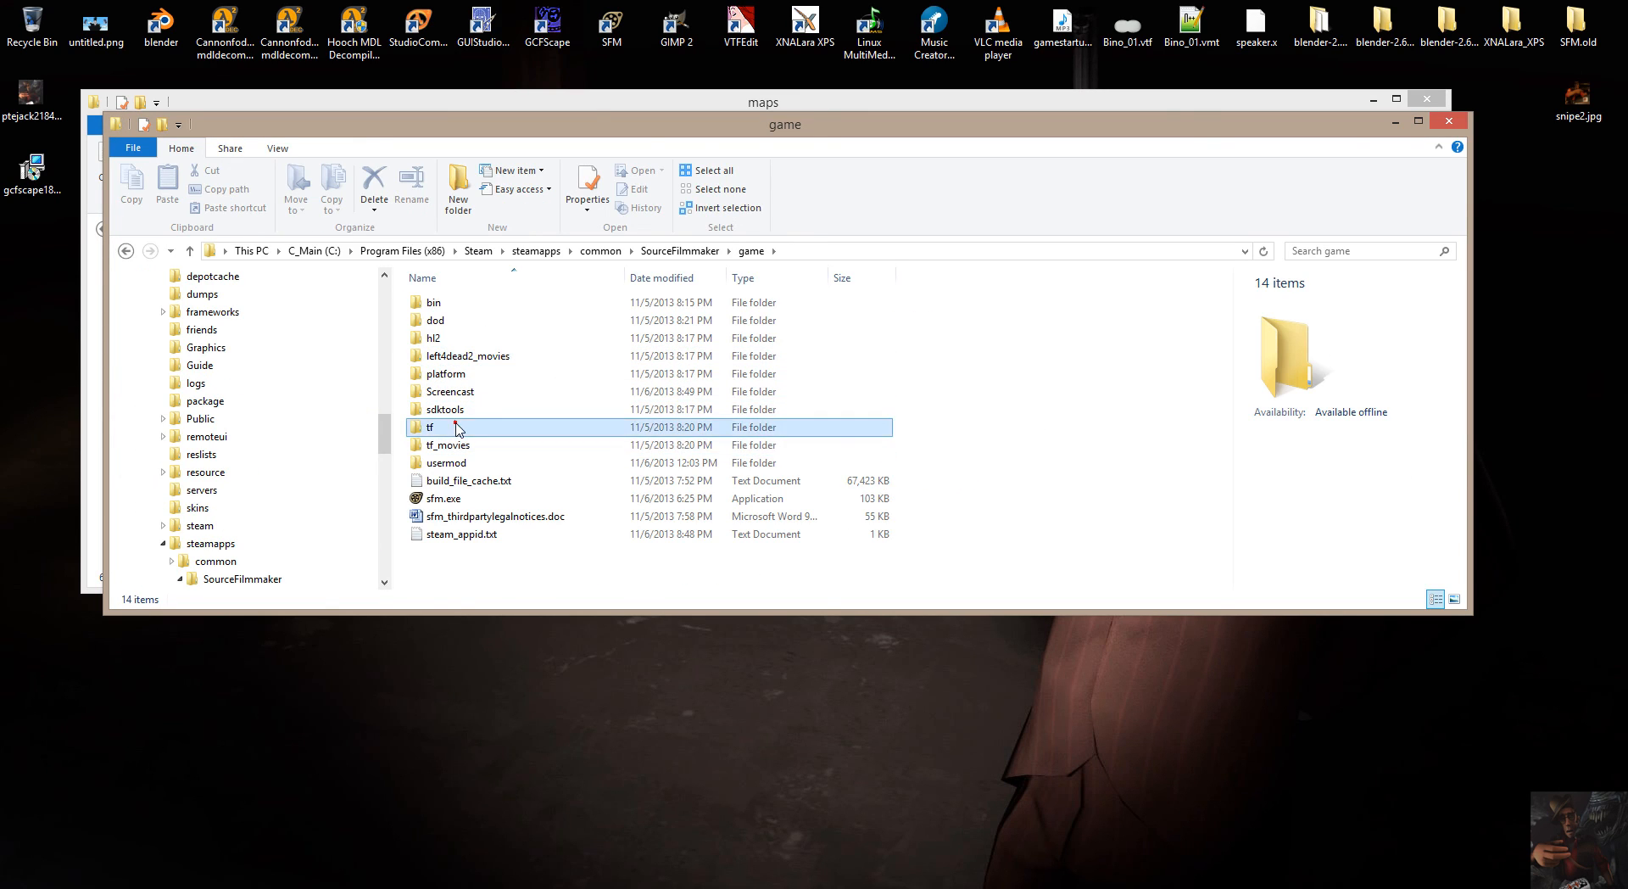
{"action": "double_click", "coordinate": [455, 426]}
{"action": "left_click_drag", "start_coordinate": [765, 138], "coordinate": [1121, 239]}
{"action": "left_click", "coordinate": [797, 475]}
{"action": "double_click", "coordinate": [797, 475]}
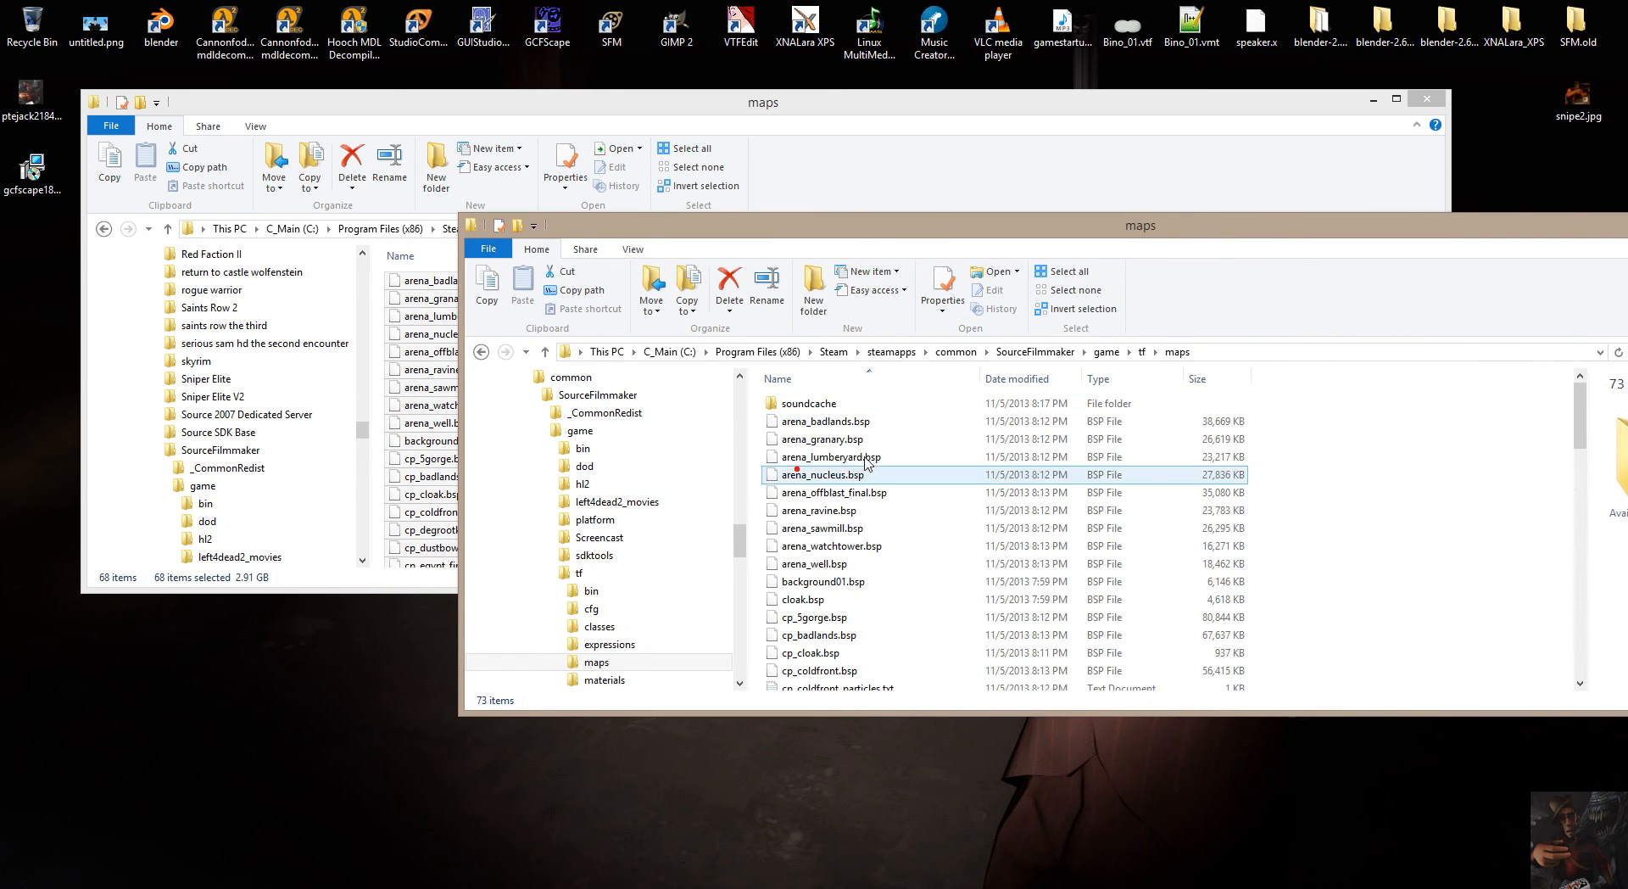
Arrange the two maps windows side by side so both file lists are accessible.
{"action": "left_click_drag", "start_coordinate": [829, 237], "coordinate": [1191, 94]}
{"action": "left_click_drag", "start_coordinate": [688, 114], "coordinate": [348, 54]}
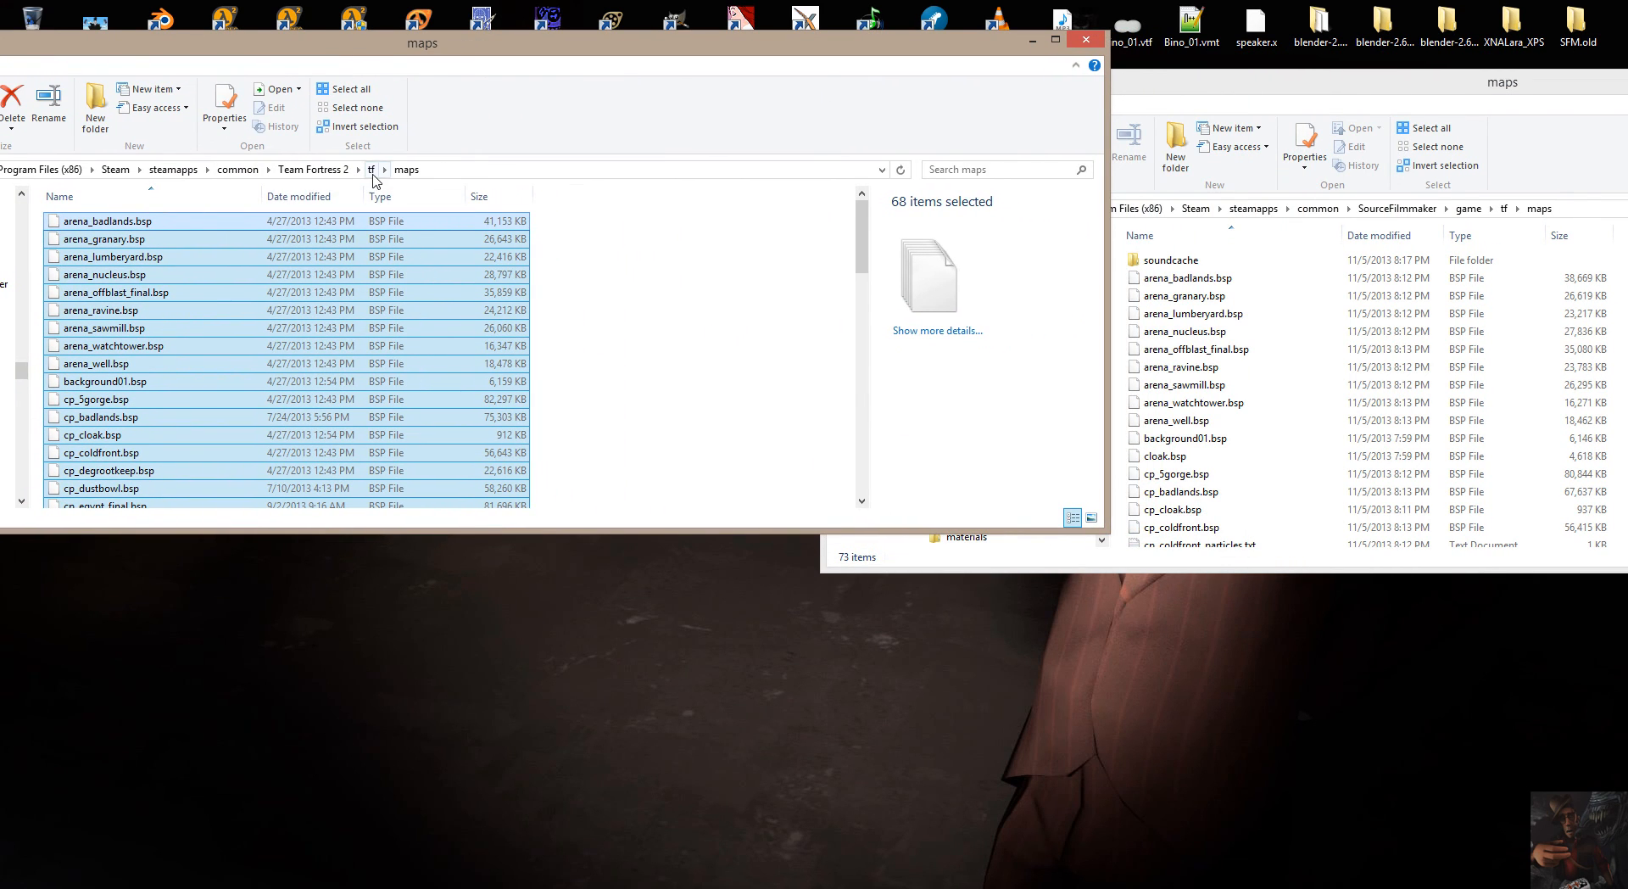
{"action": "left_click", "coordinate": [1244, 95]}
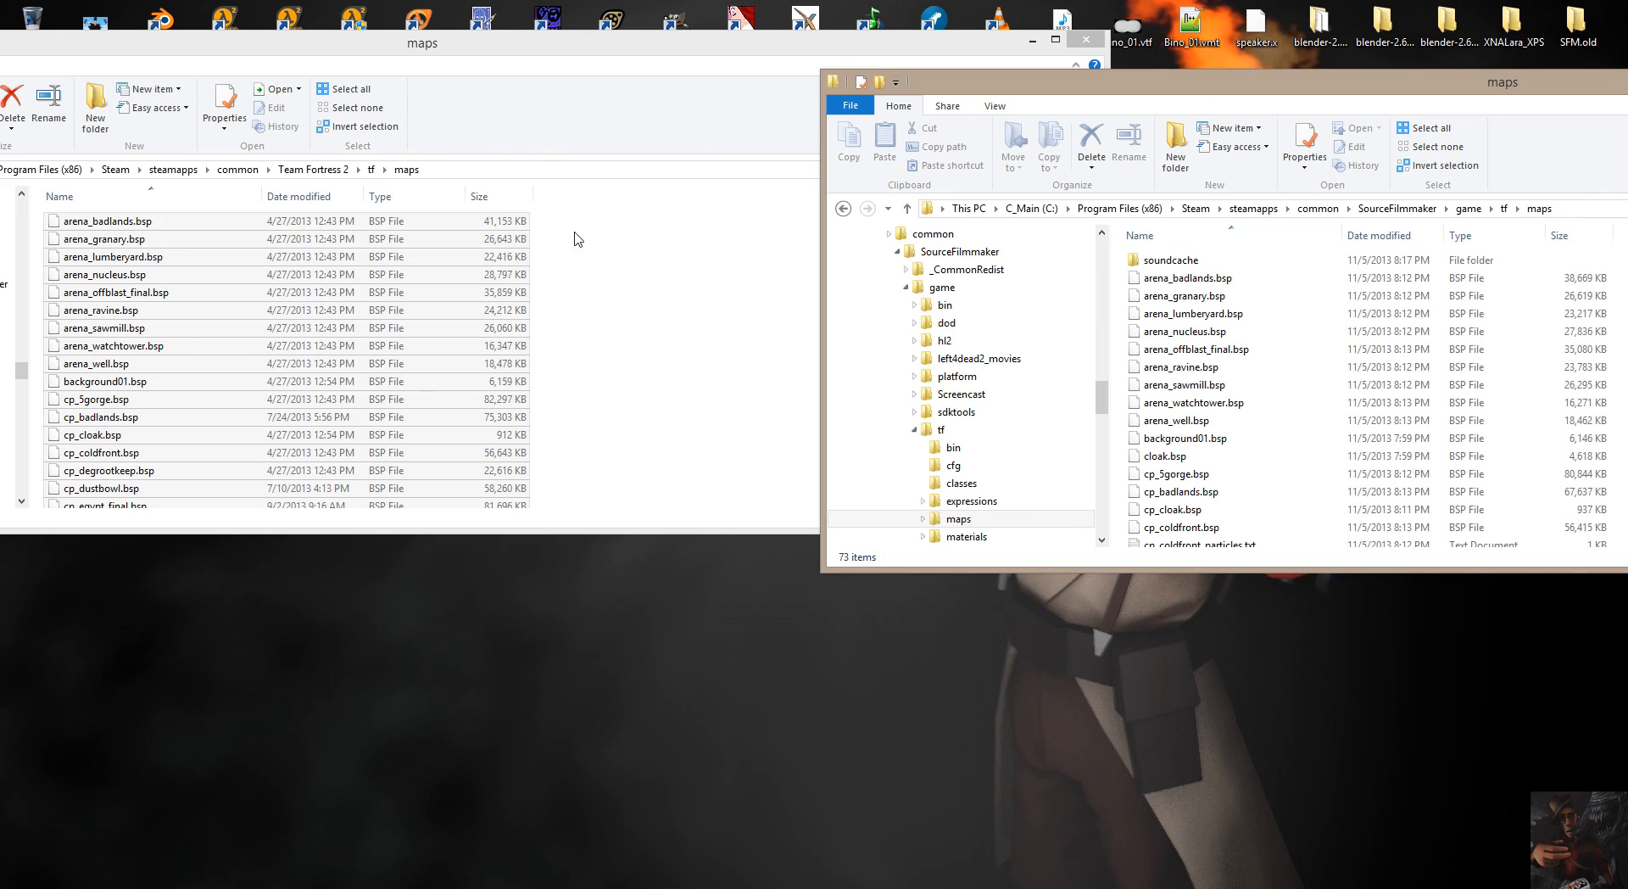
Copy all the Team Fortress 2 map files into SourceFilmmaker's maps folder, keeping the incoming version of every conflicting file.
{"action": "left_click", "coordinate": [369, 226]}
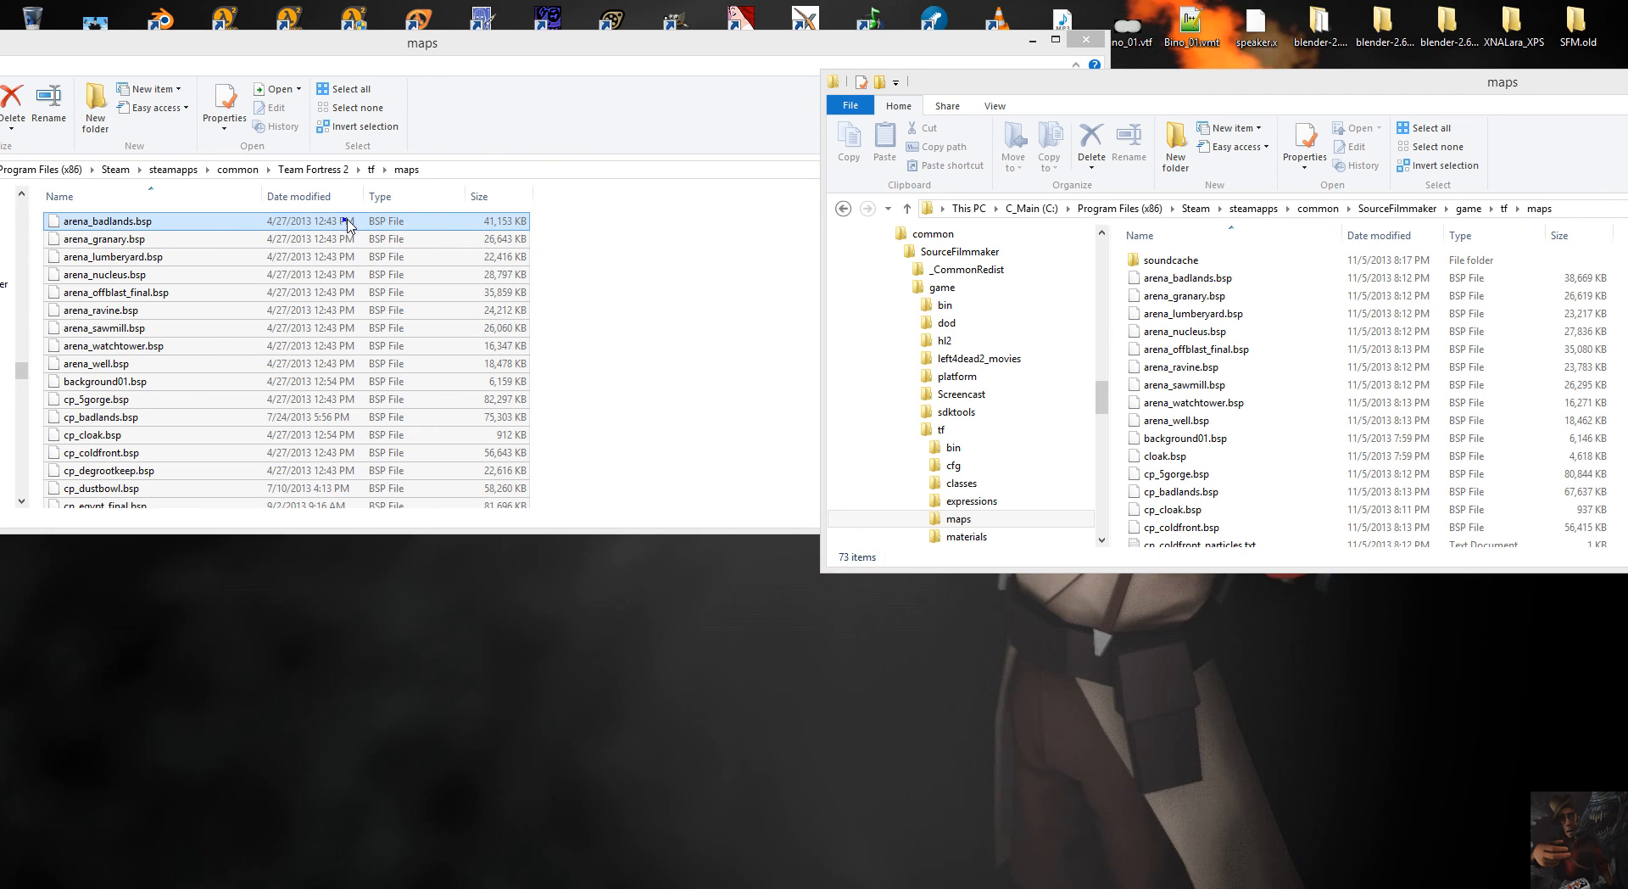
{"action": "key", "text": "ctrl+a"}
{"action": "left_click_drag", "start_coordinate": [348, 225], "coordinate": [1319, 338]}
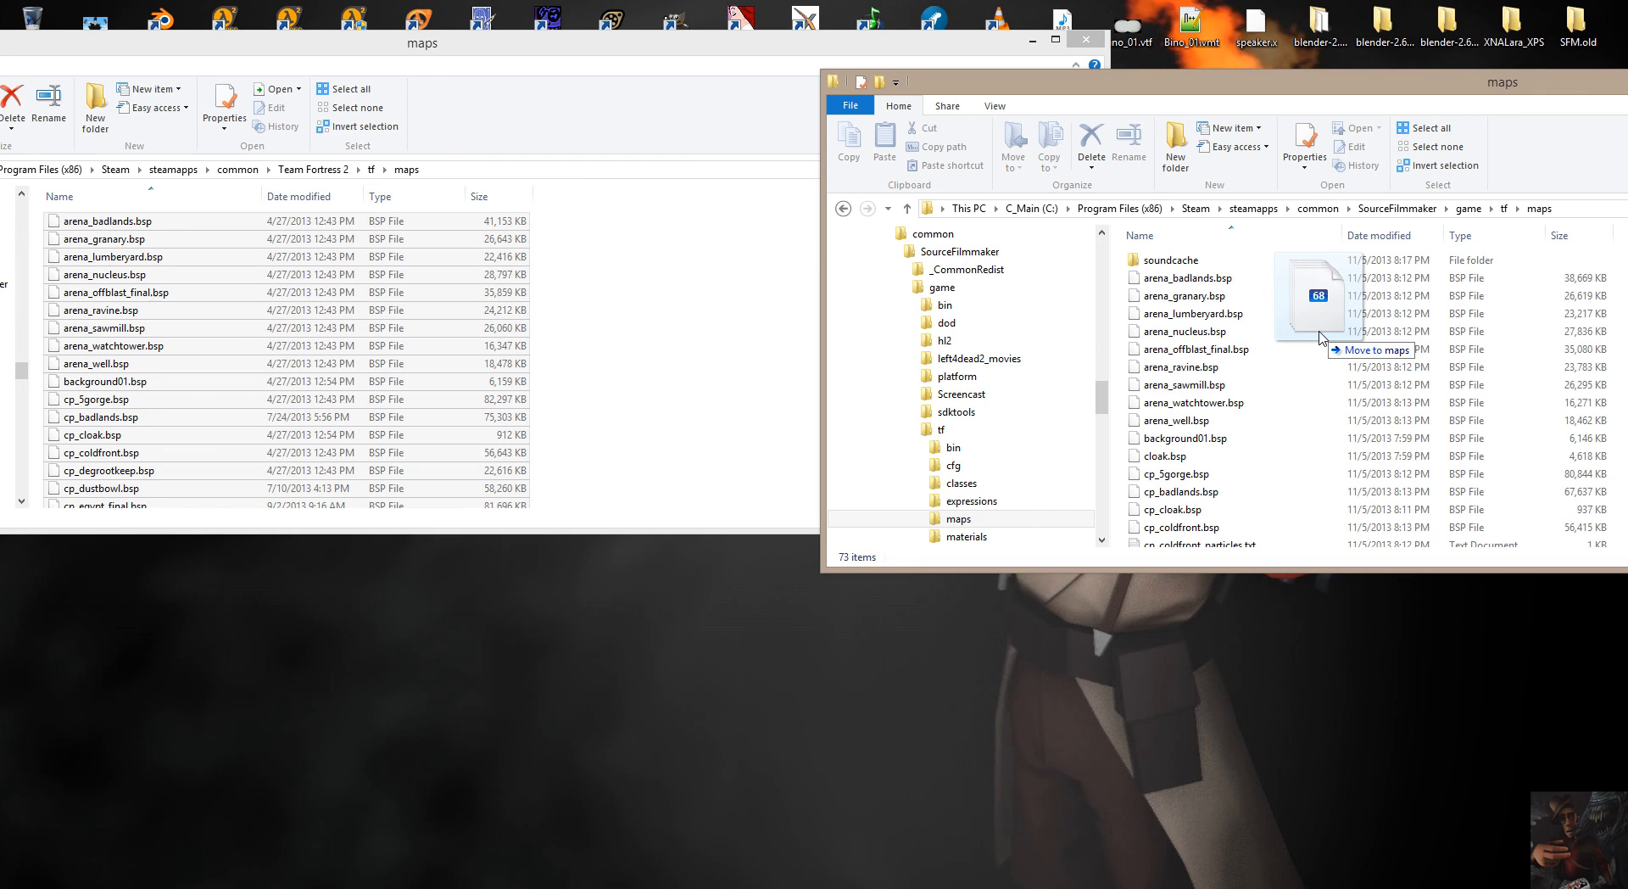
{"action": "right_click_drag", "start_coordinate": [1319, 337], "coordinate": [1319, 337]}
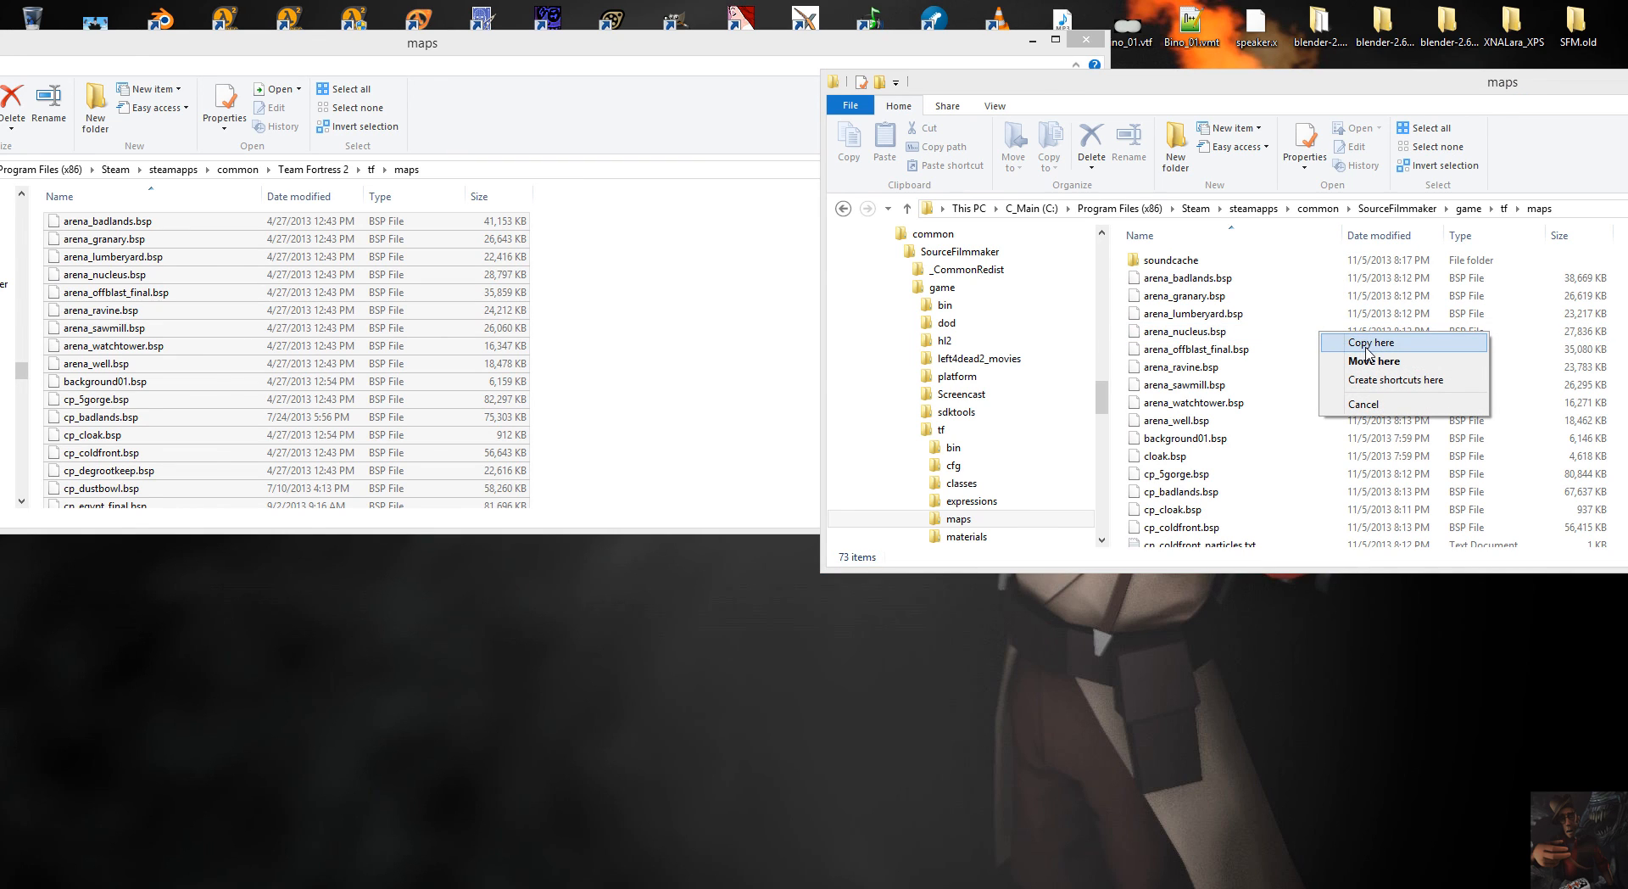
{"action": "left_click", "coordinate": [1367, 343]}
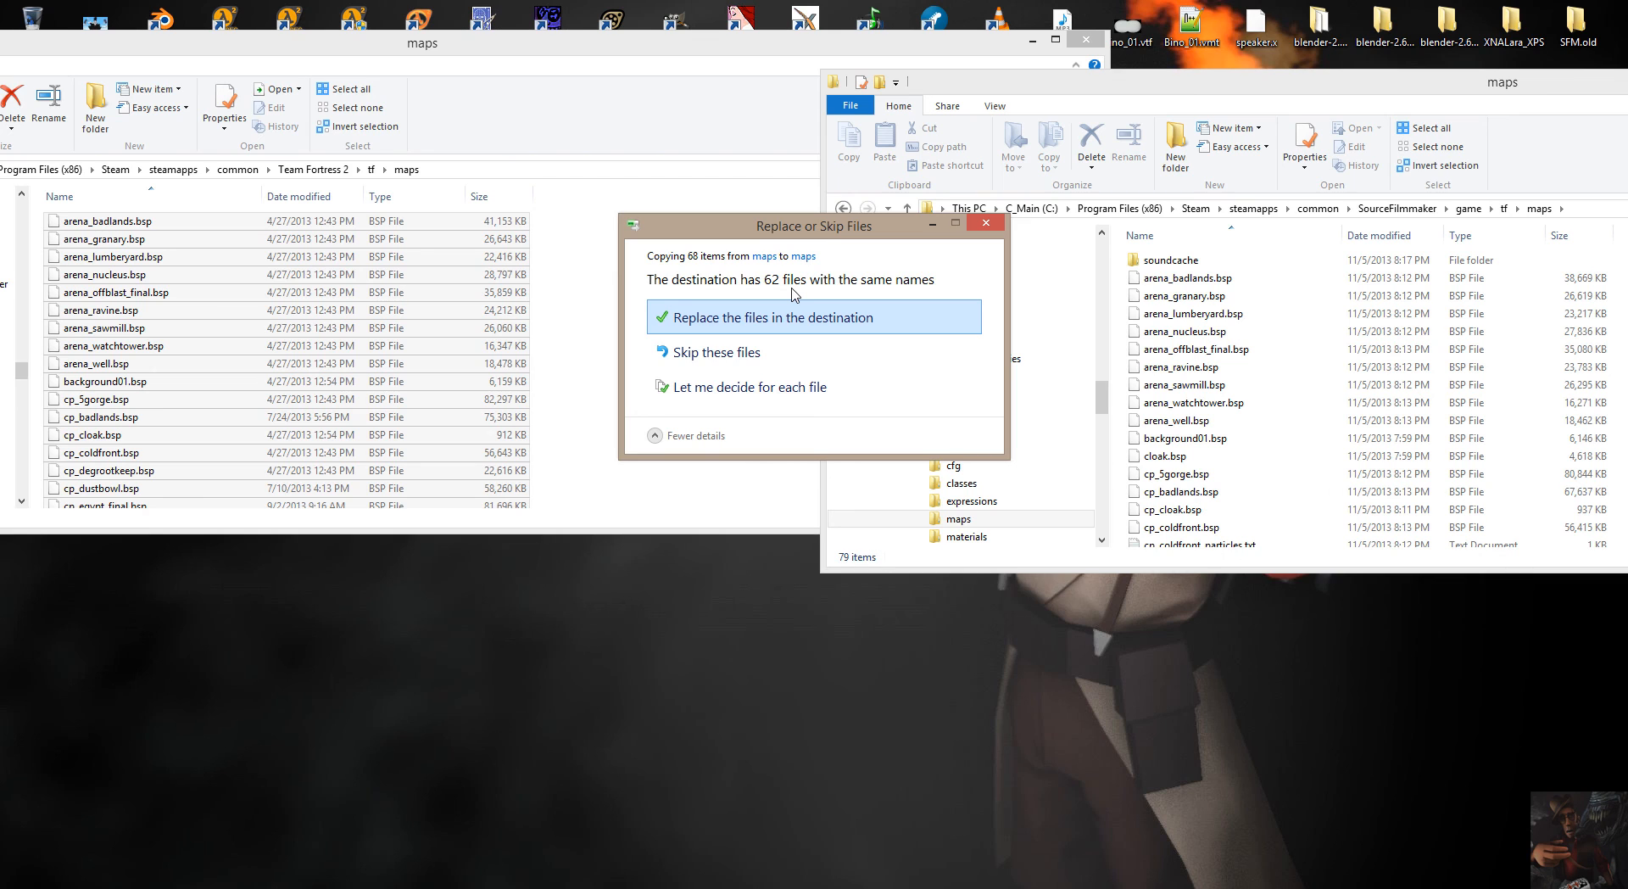
{"action": "left_click", "coordinate": [703, 388]}
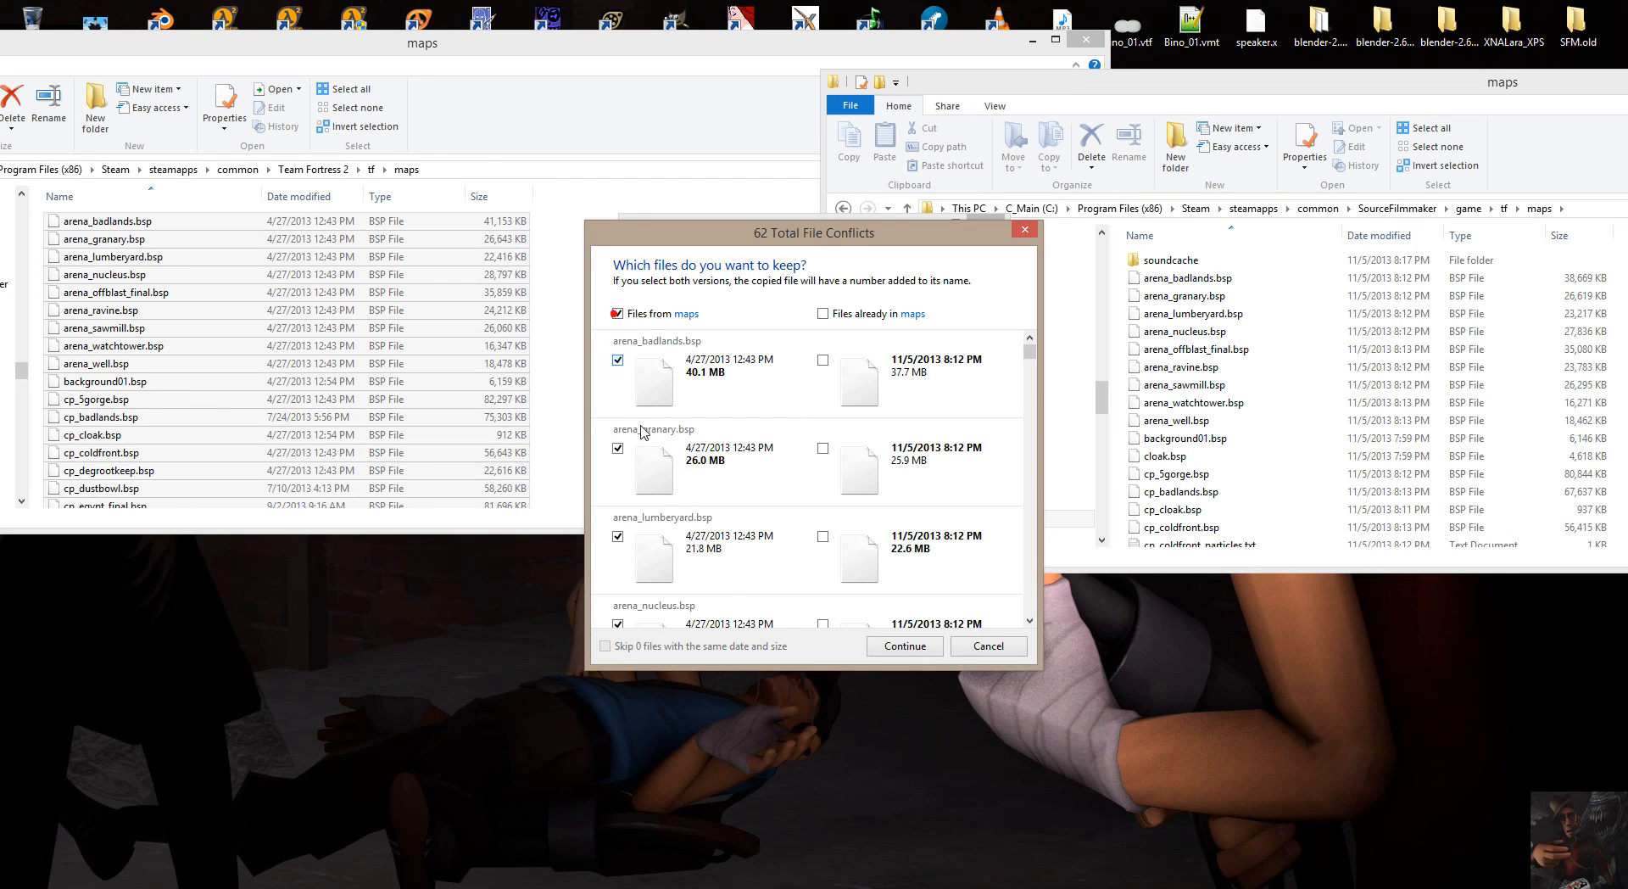
{"action": "left_click", "coordinate": [930, 646]}
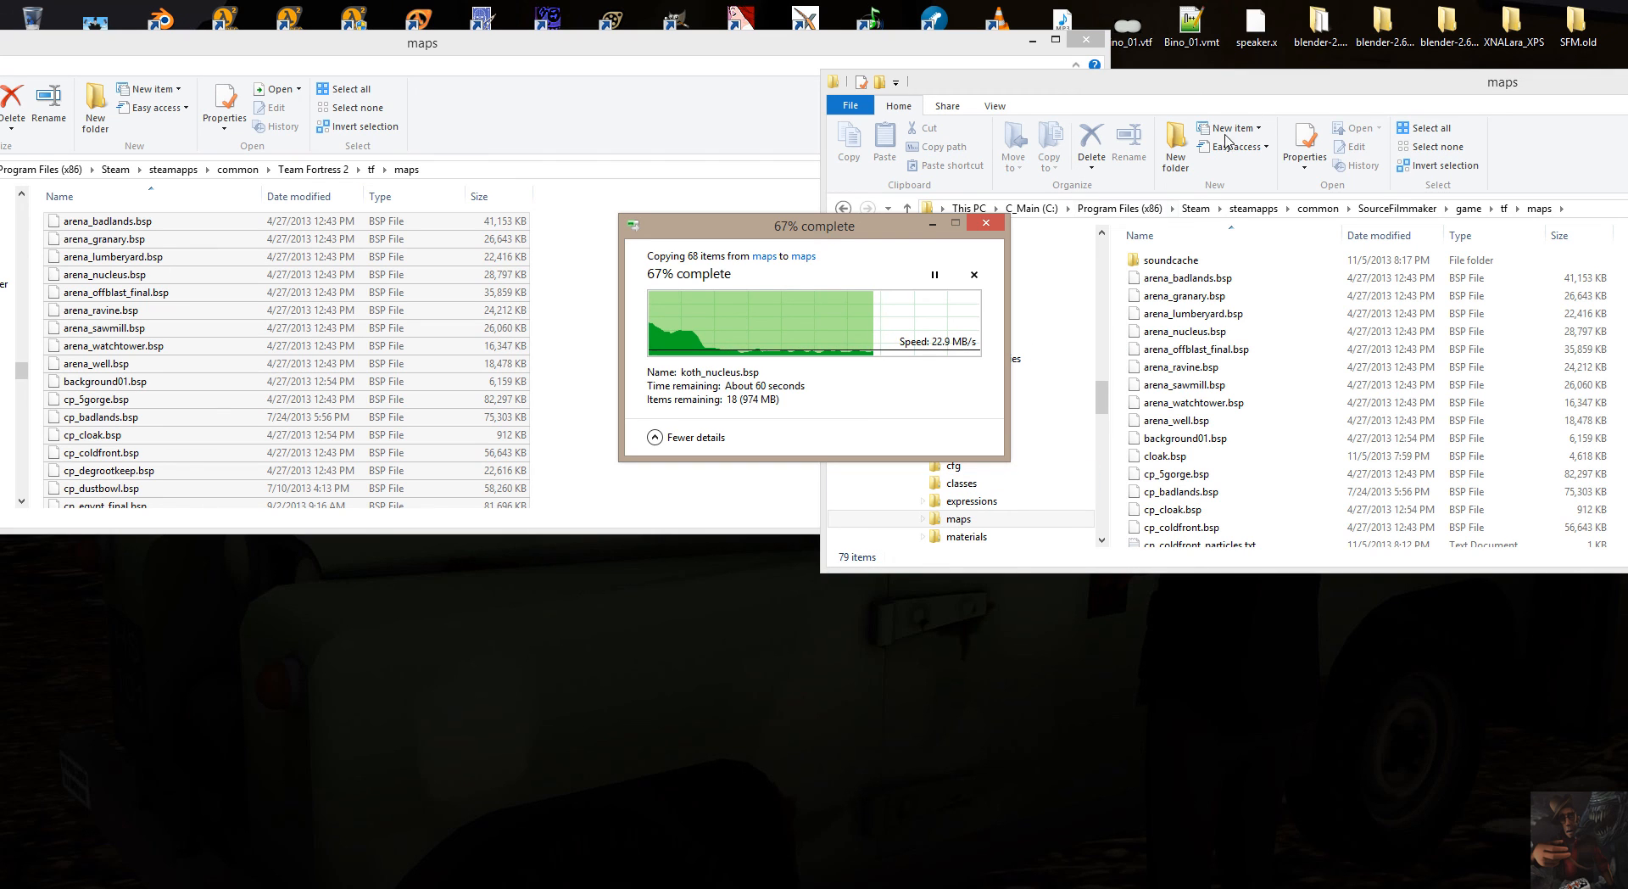
Place the two maps windows one above the other to compare their files, and close both once the copy is complete.
{"action": "left_click_drag", "start_coordinate": [1258, 88], "coordinate": [511, 420]}
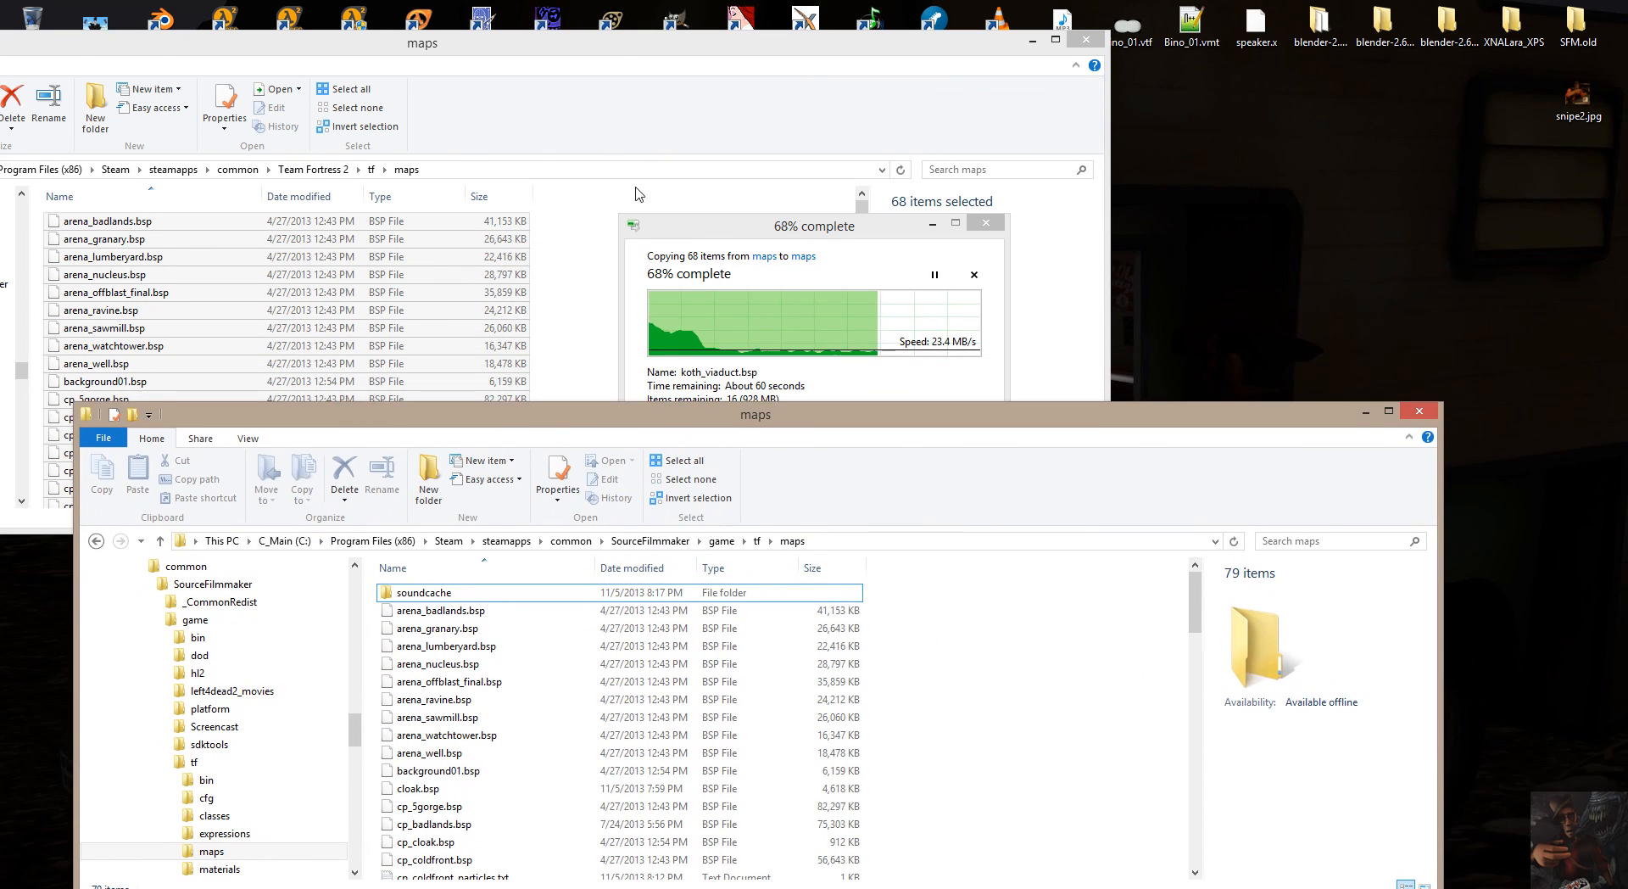
{"action": "left_click_drag", "start_coordinate": [607, 57], "coordinate": [895, 12]}
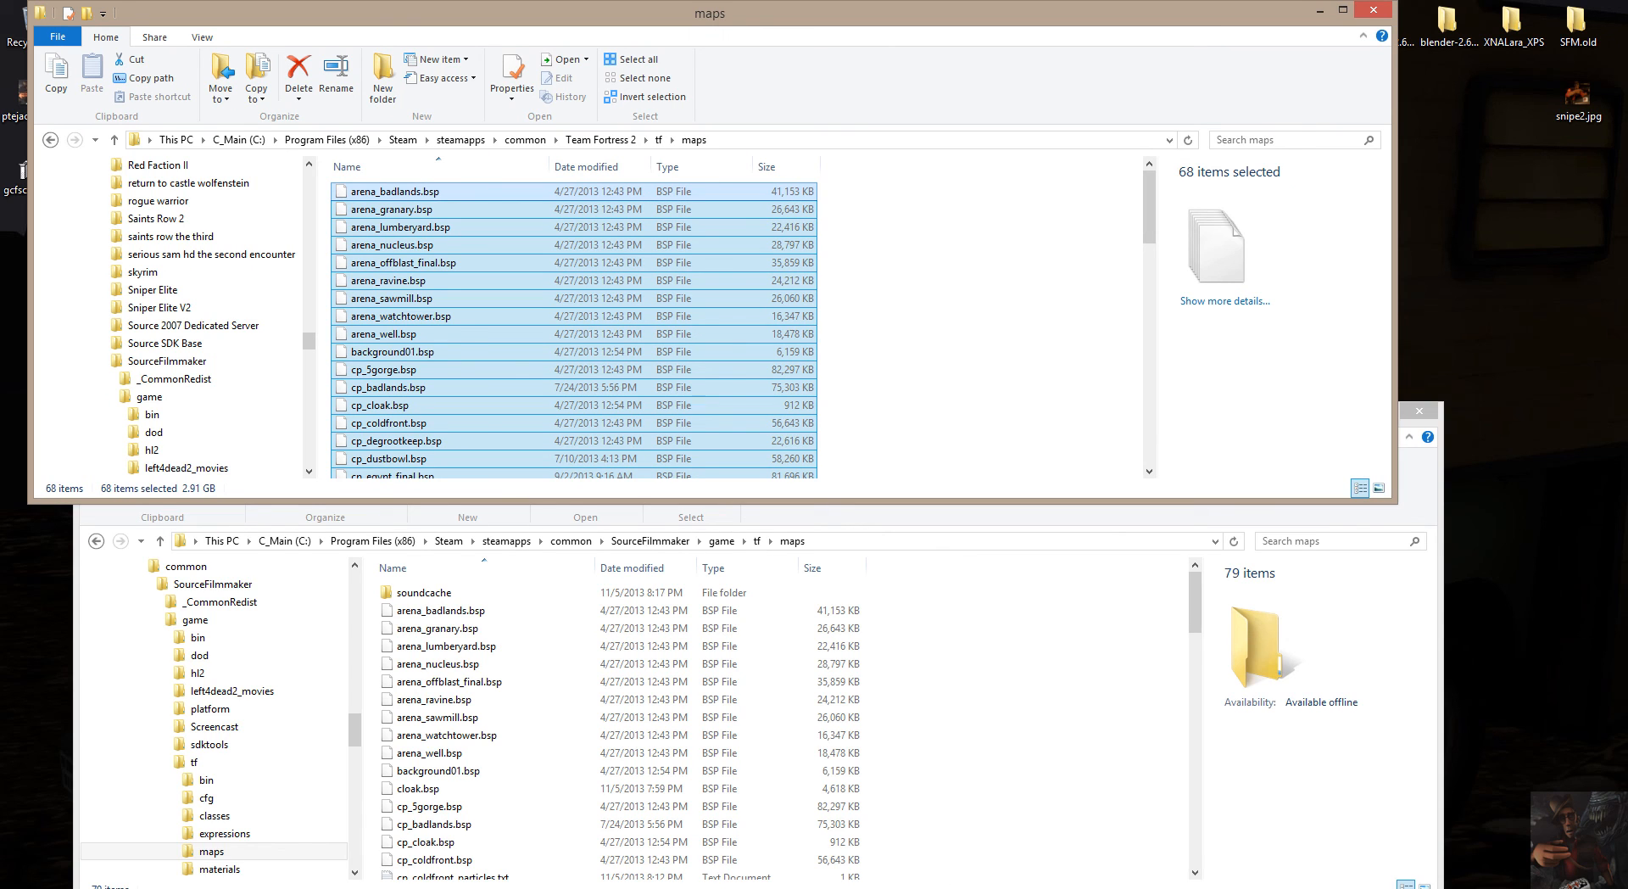
{"action": "left_click", "coordinate": [478, 812]}
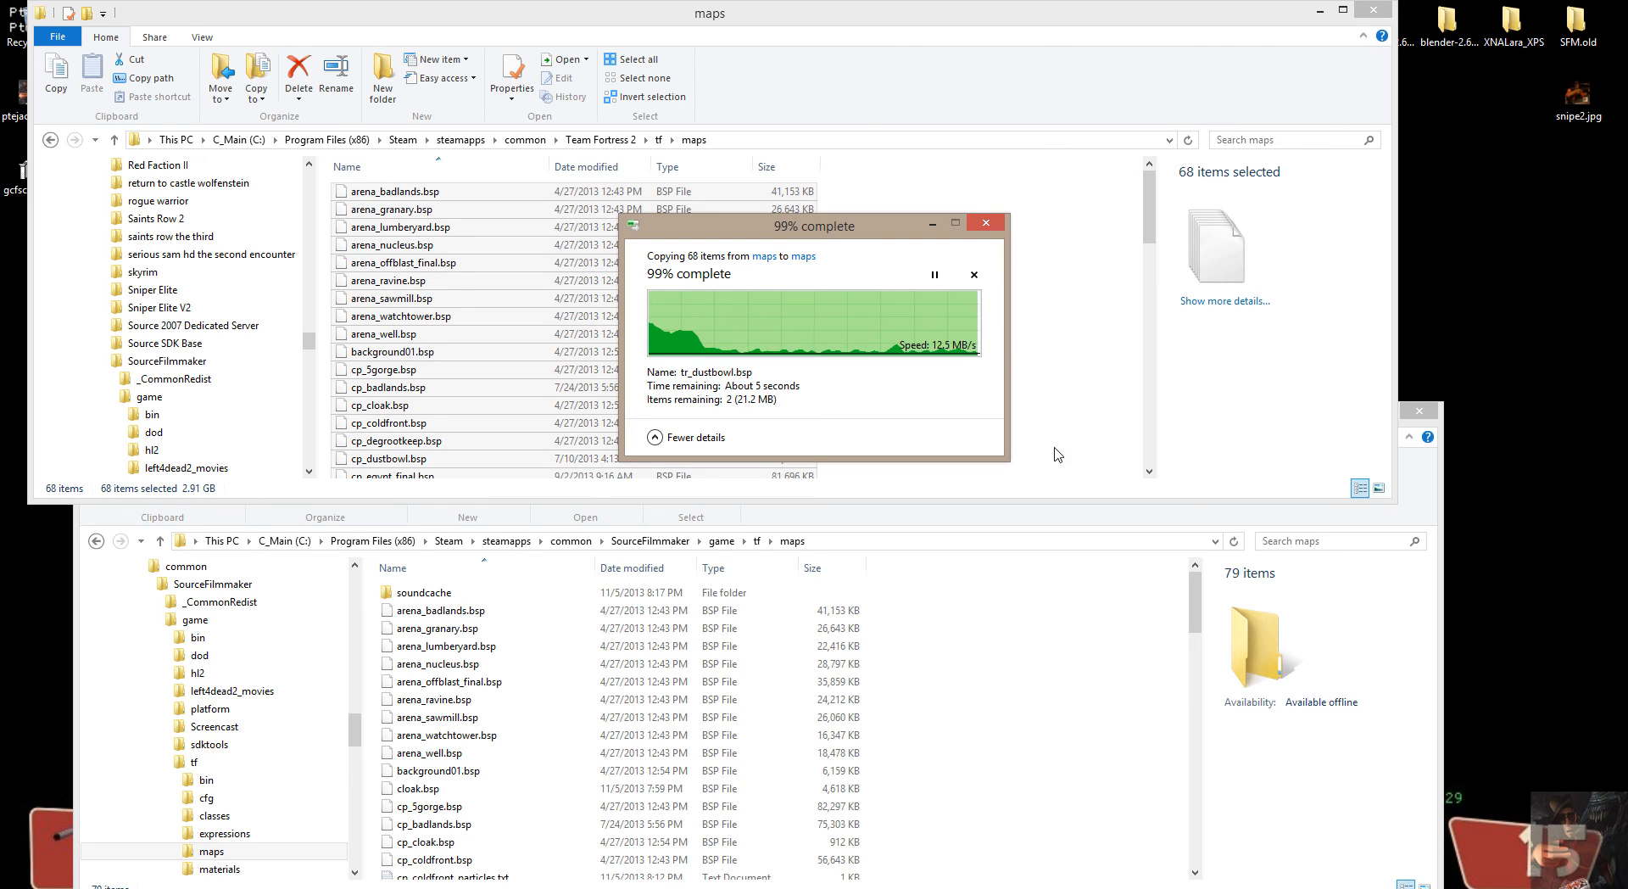
{"action": "left_click", "coordinate": [1372, 12]}
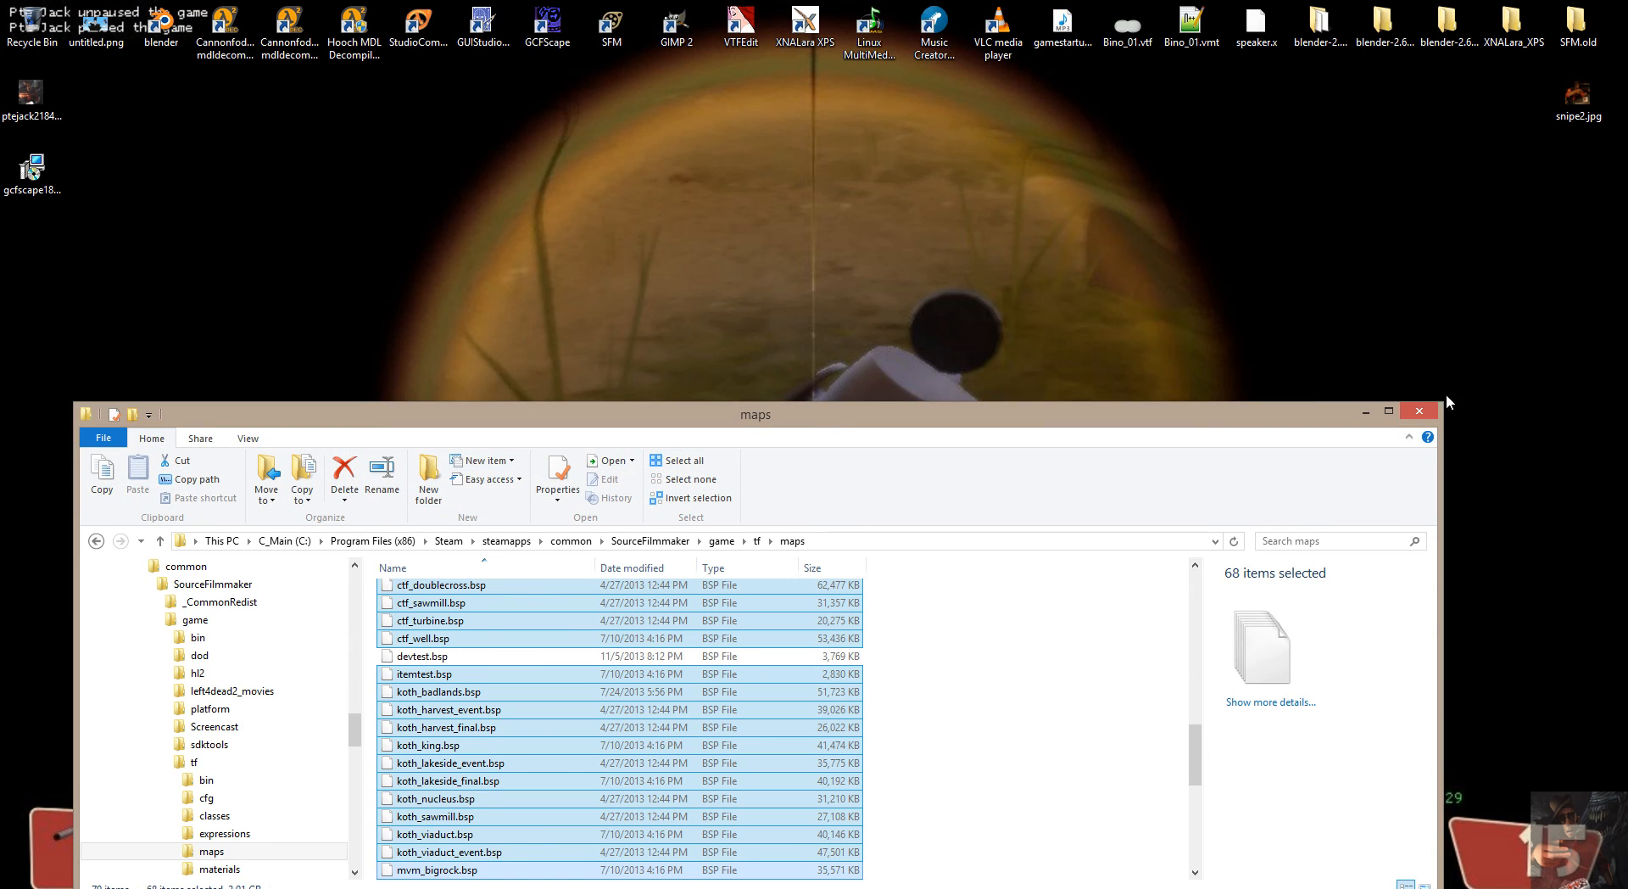
{"action": "left_click", "coordinate": [1418, 410]}
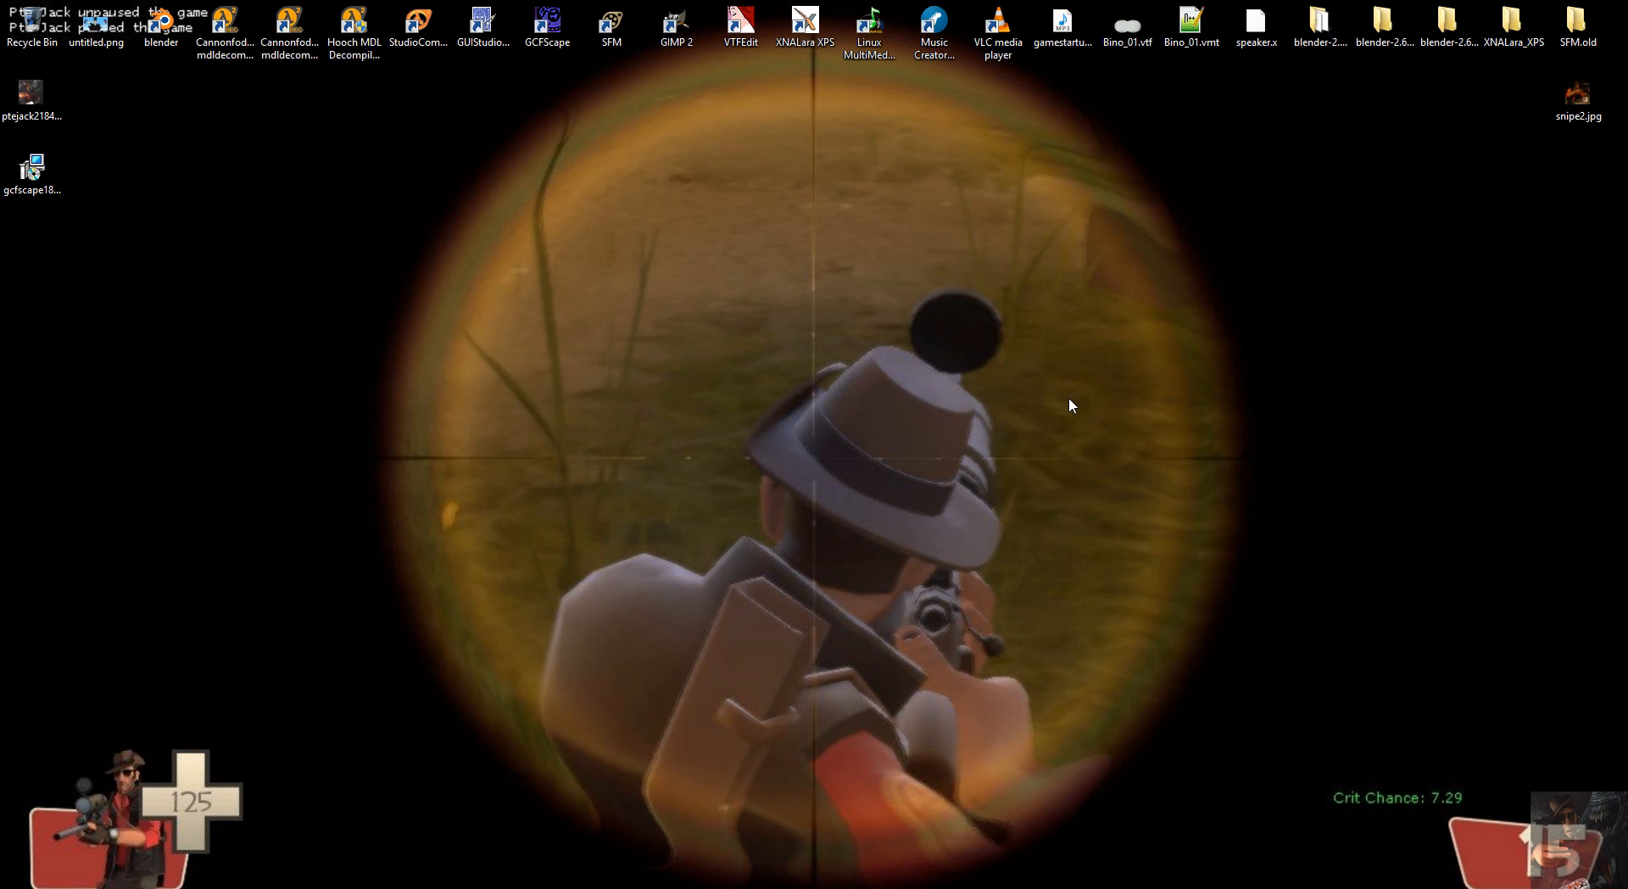